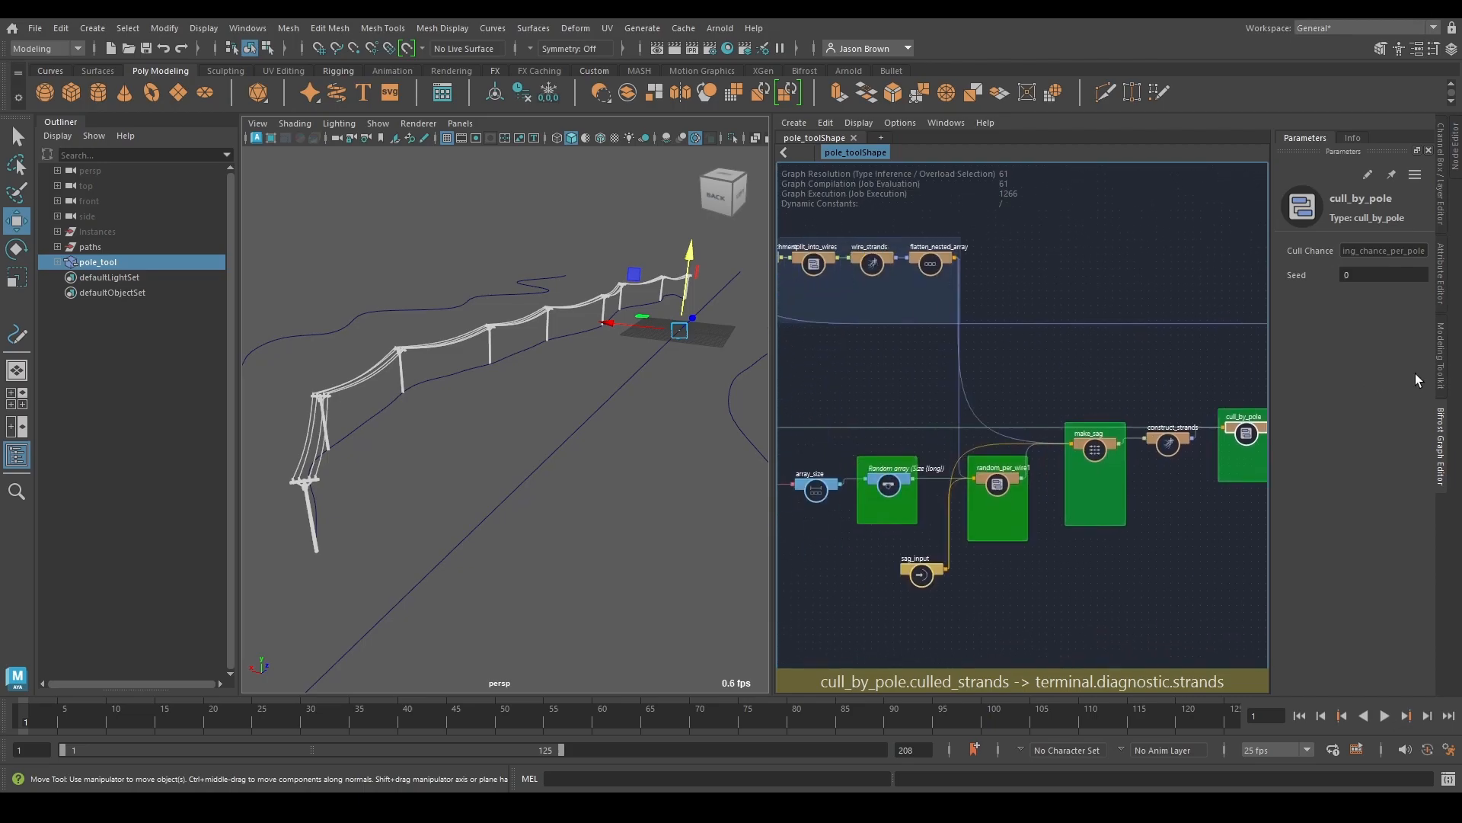
Step: Examine the green-highlighted compounds across the pole_toolShape graph for nodes that take a seed input
{"action": "middle_click_drag", "start_coordinate": [914, 511], "coordinate": [1159, 521], "text": "alt"}
{"action": "mouse_move", "coordinate": [856, 514]}
{"action": "middle_mouse_down", "text": "alt"}
{"action": "mouse_move", "coordinate": [1173, 560]}
{"action": "mouse_move", "coordinate": [858, 494]}
{"action": "middle_mouse_up", "text": "alt"}
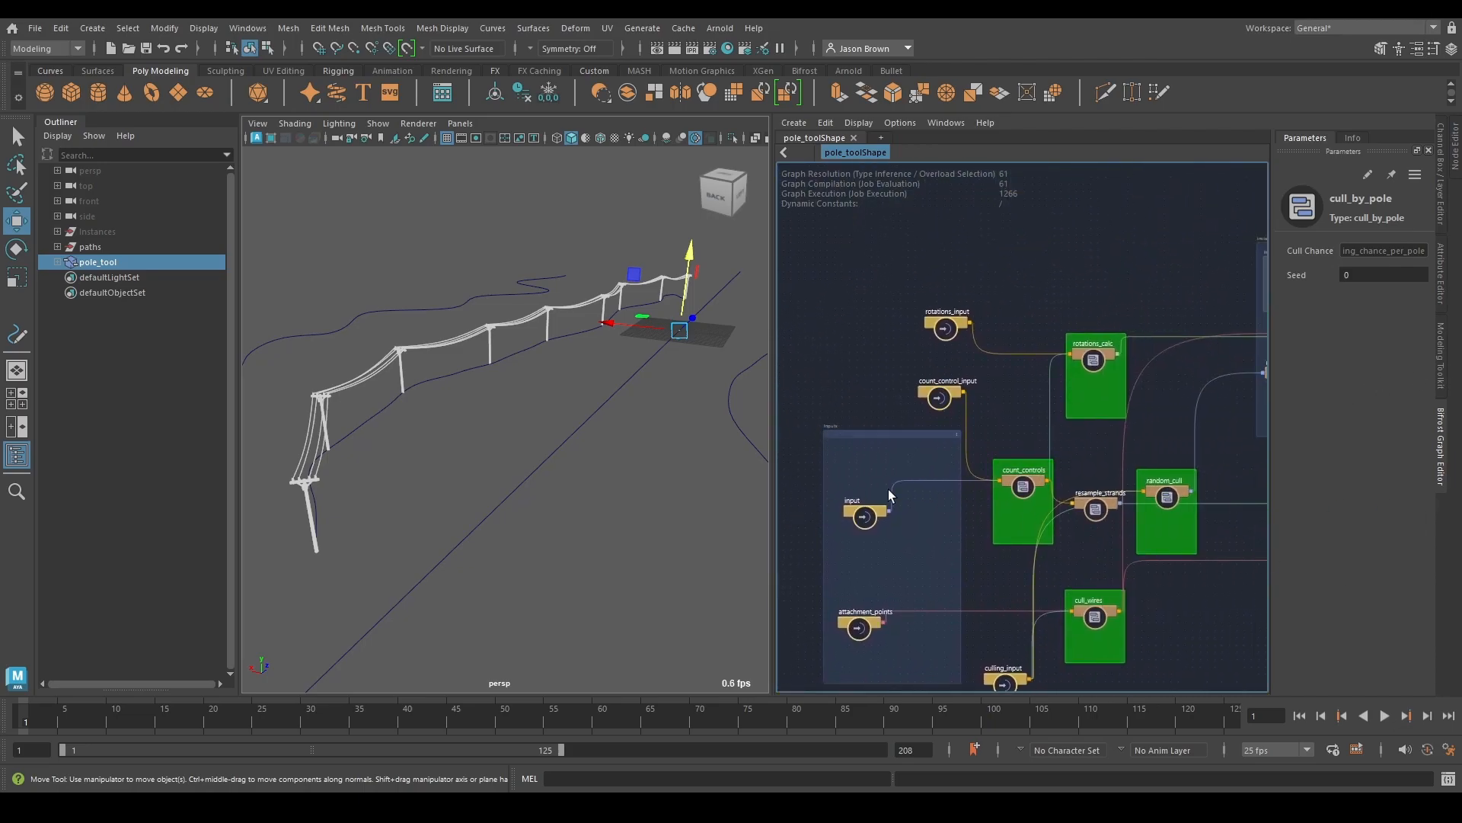
{"action": "scroll", "coordinate": [1111, 468], "scroll_direction": "up", "scroll_amount": 6}
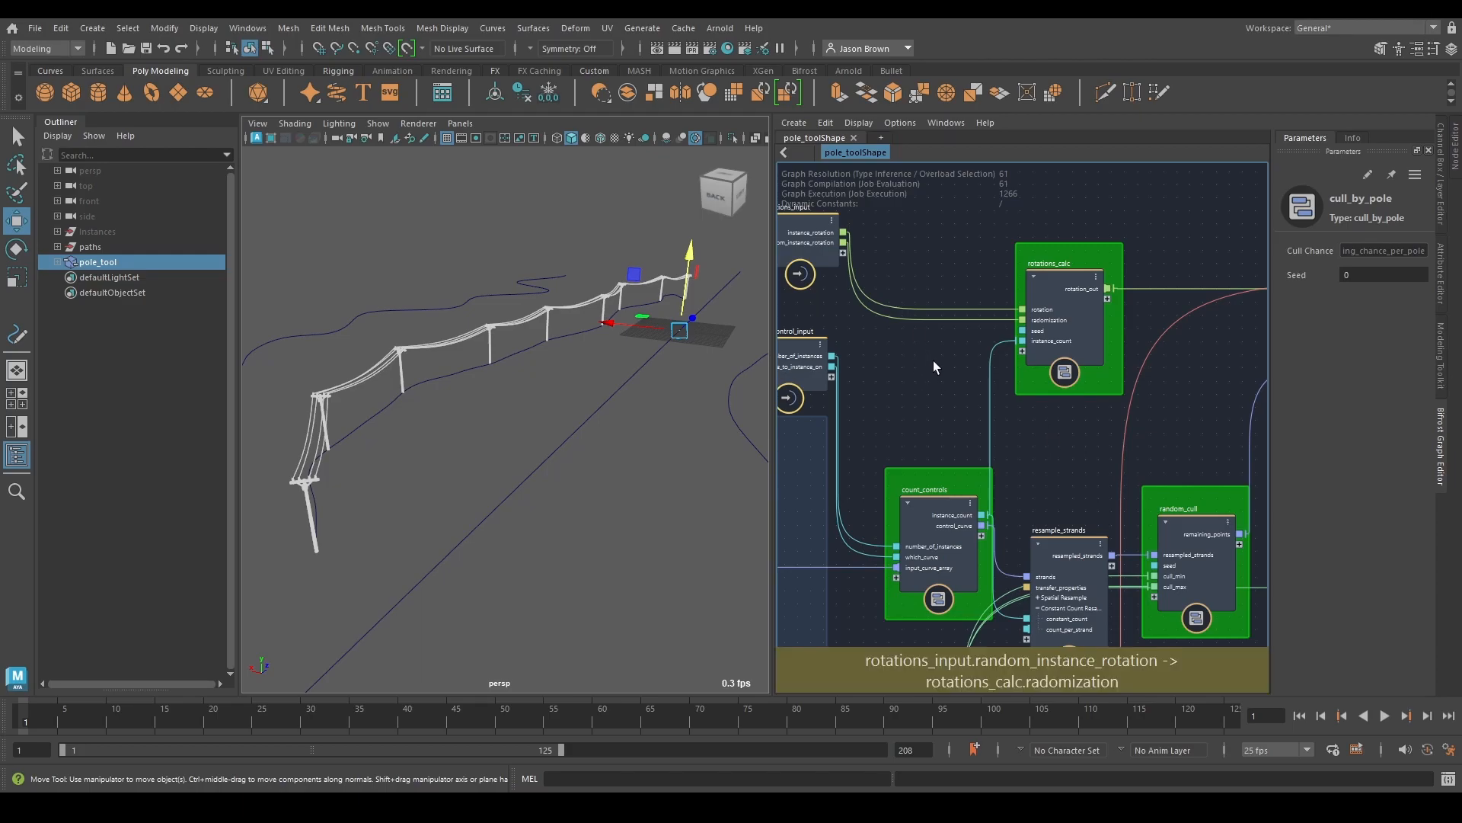
{"action": "scroll", "coordinate": [934, 360], "scroll_direction": "down", "scroll_amount": 5}
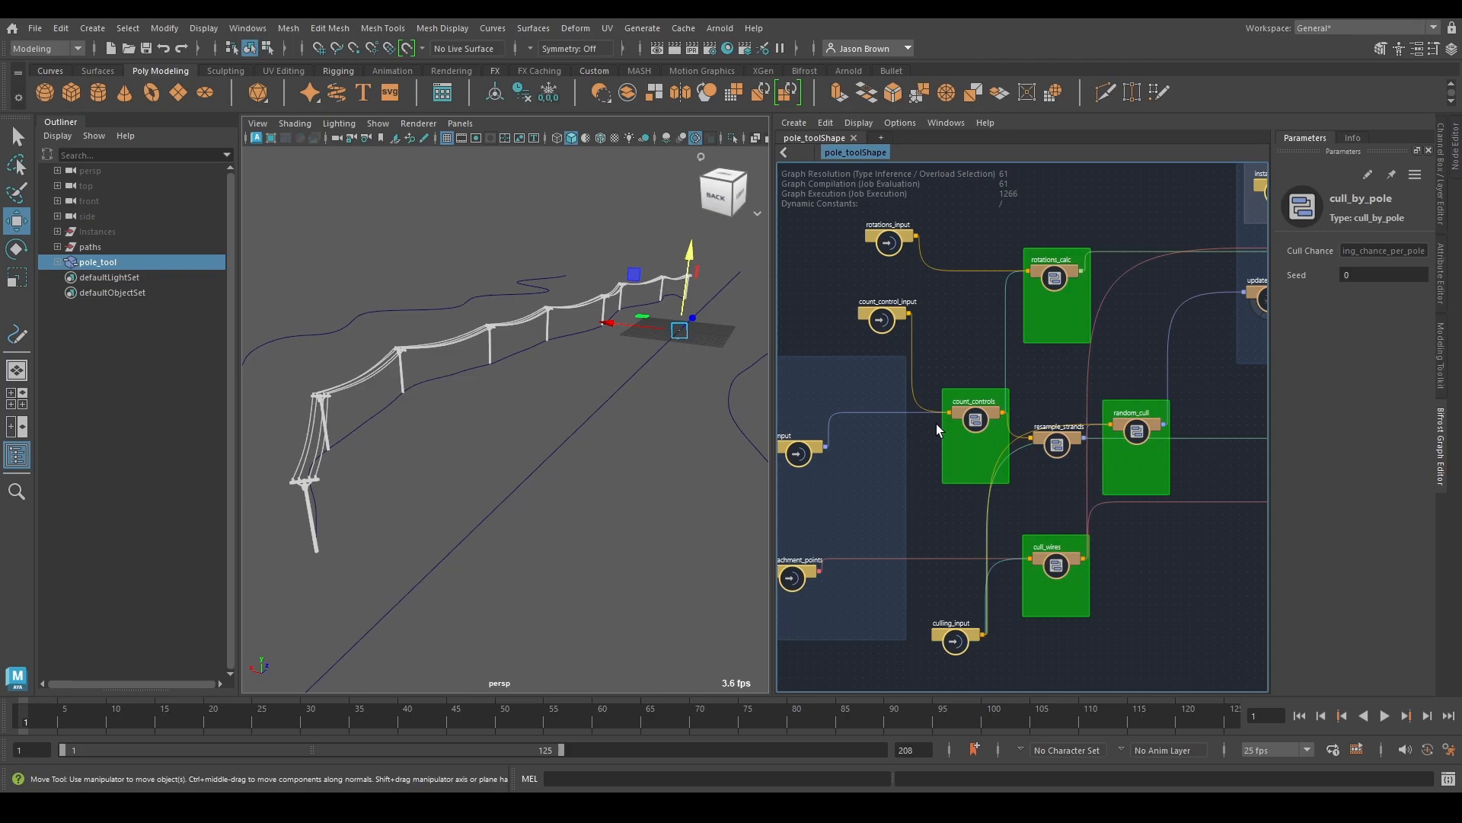
{"action": "scroll", "coordinate": [982, 411], "scroll_direction": "up", "scroll_amount": 5}
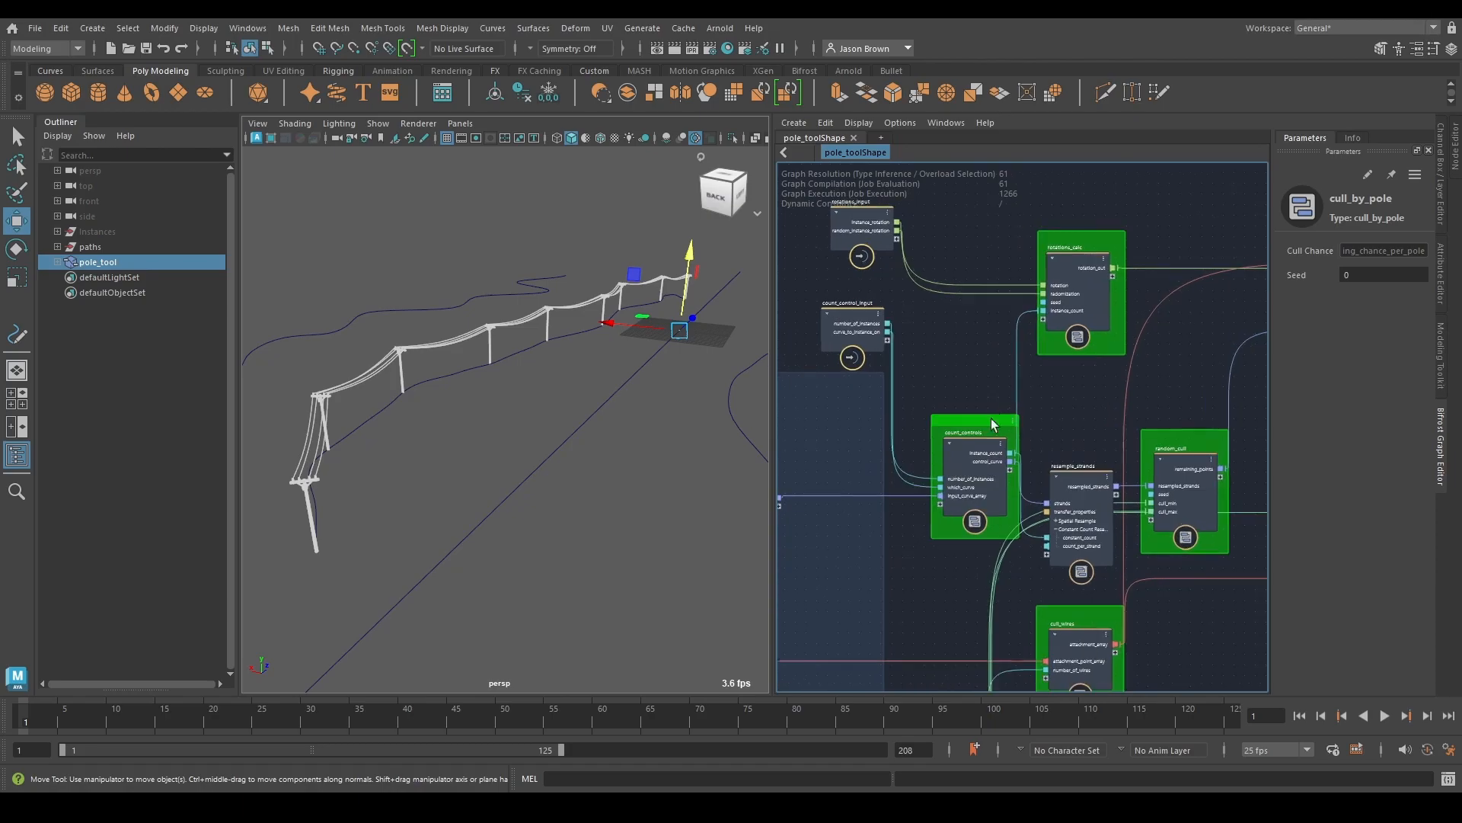
{"action": "middle_click_drag", "start_coordinate": [1040, 450], "coordinate": [934, 524]}
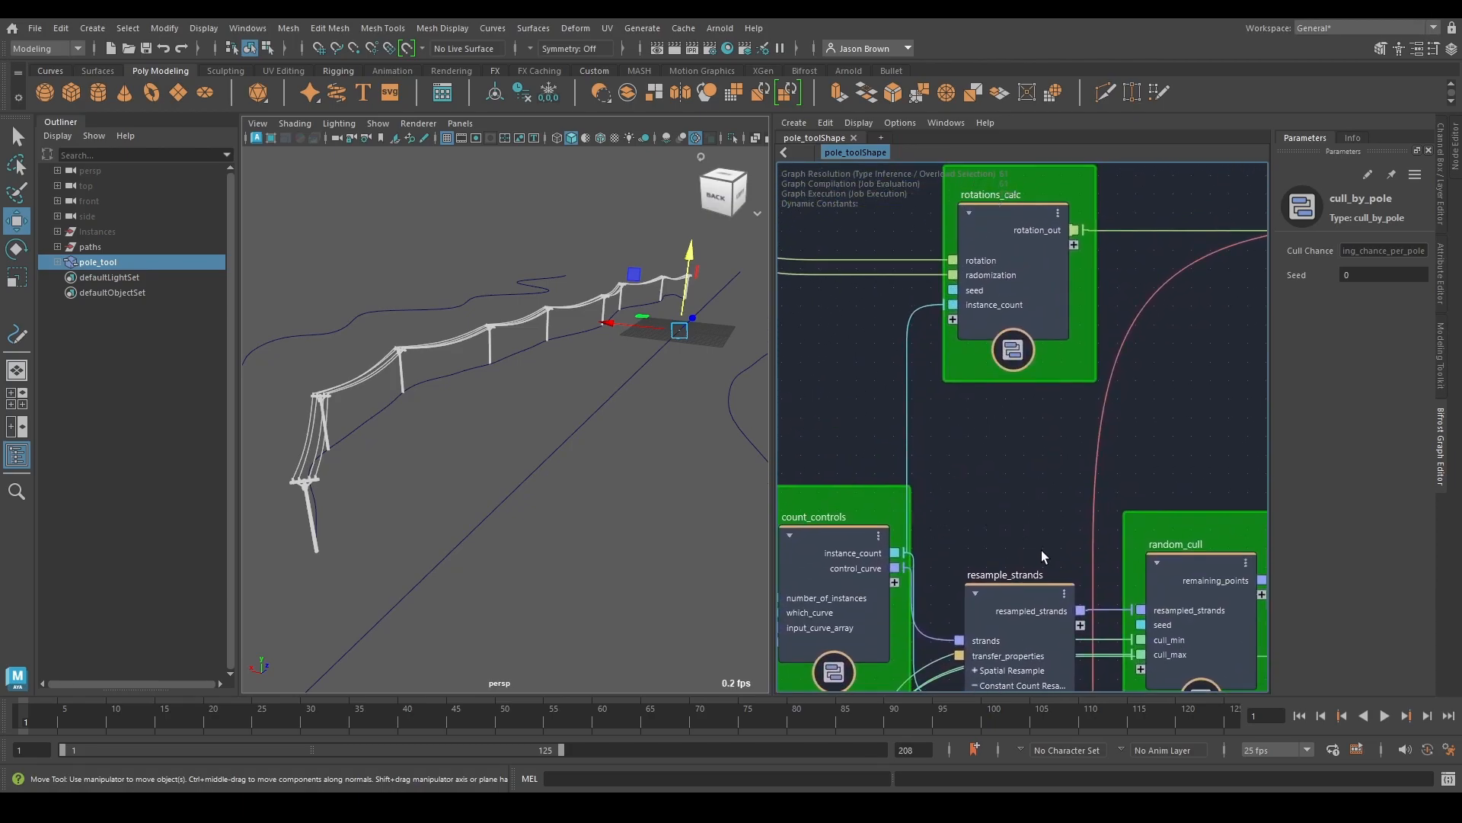
{"action": "middle_click_drag", "start_coordinate": [1044, 543], "coordinate": [973, 331]}
{"action": "middle_click_drag", "start_coordinate": [1149, 624], "coordinate": [1149, 434]}
{"action": "scroll", "coordinate": [1130, 489], "scroll_direction": "down", "scroll_amount": 2}
{"action": "middle_click_drag", "start_coordinate": [1129, 490], "coordinate": [1026, 500]}
{"action": "scroll", "coordinate": [1007, 449], "scroll_direction": "down", "scroll_amount": 2}
{"action": "middle_click_drag", "start_coordinate": [1008, 449], "coordinate": [973, 326]}
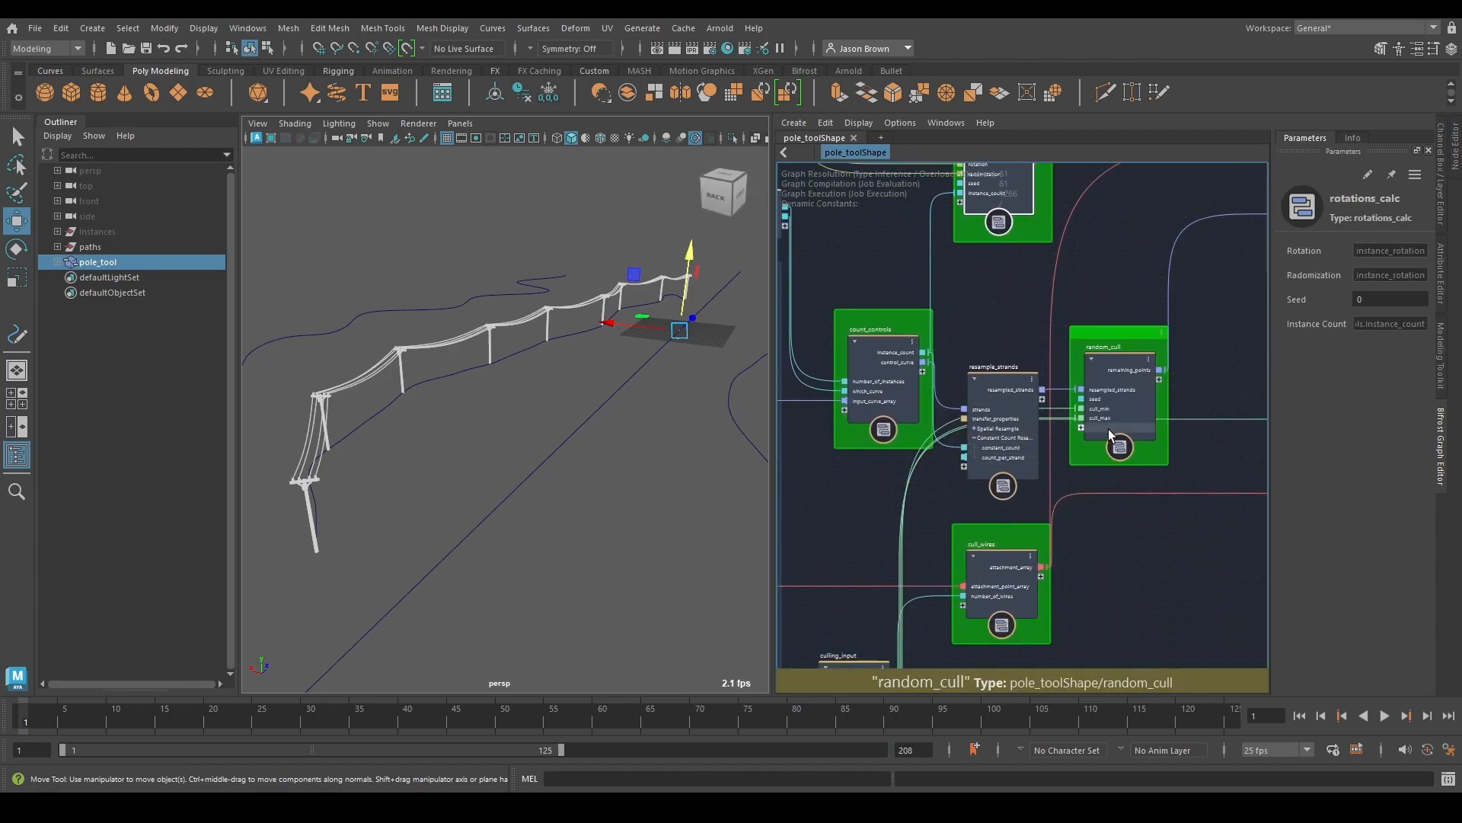
{"action": "middle_click_drag", "start_coordinate": [1110, 423], "coordinate": [961, 537]}
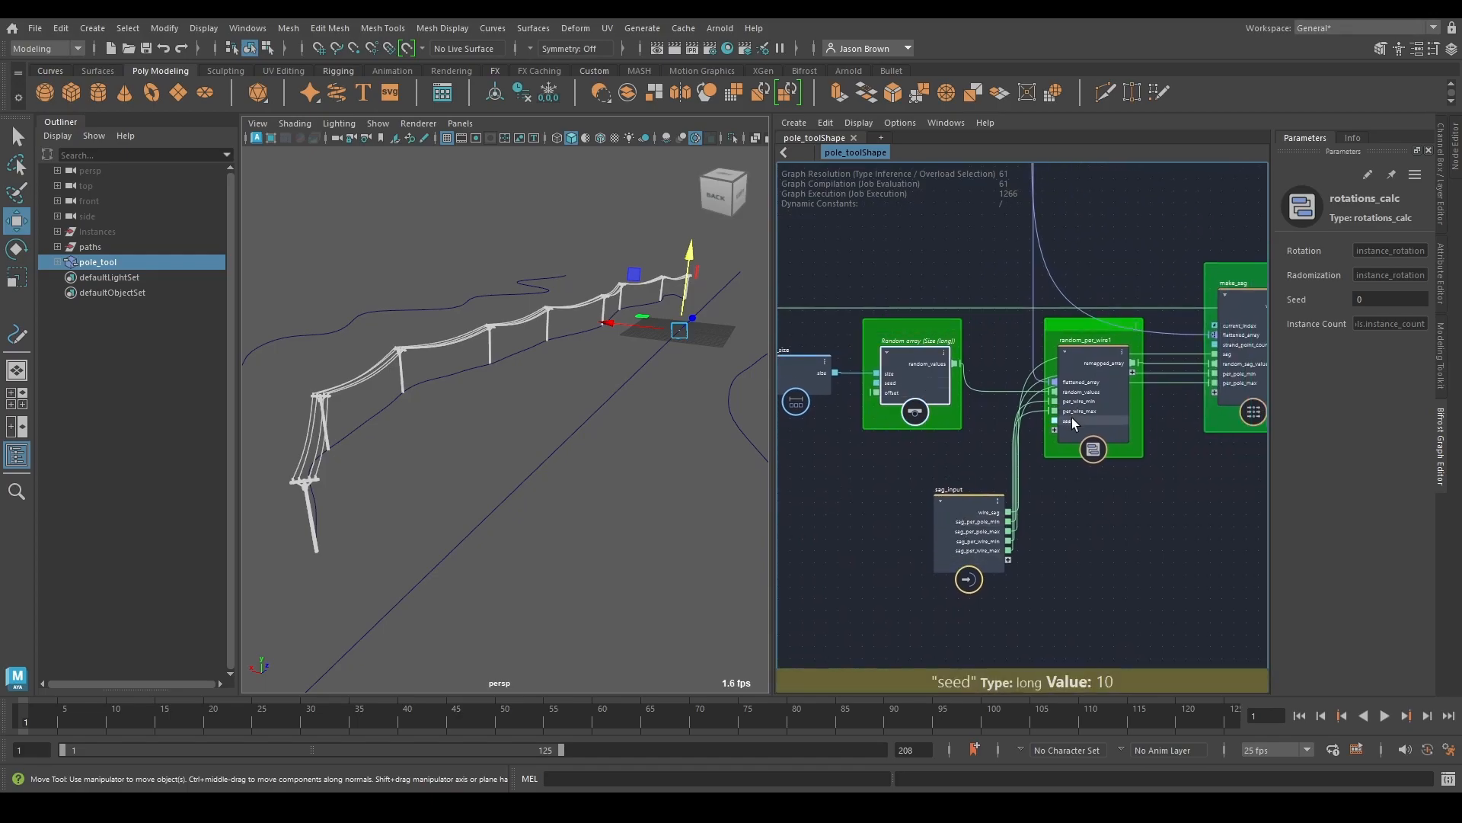
{"action": "middle_click_drag", "start_coordinate": [1222, 446], "coordinate": [848, 543]}
{"action": "middle_click_drag", "start_coordinate": [1046, 486], "coordinate": [1064, 308]}
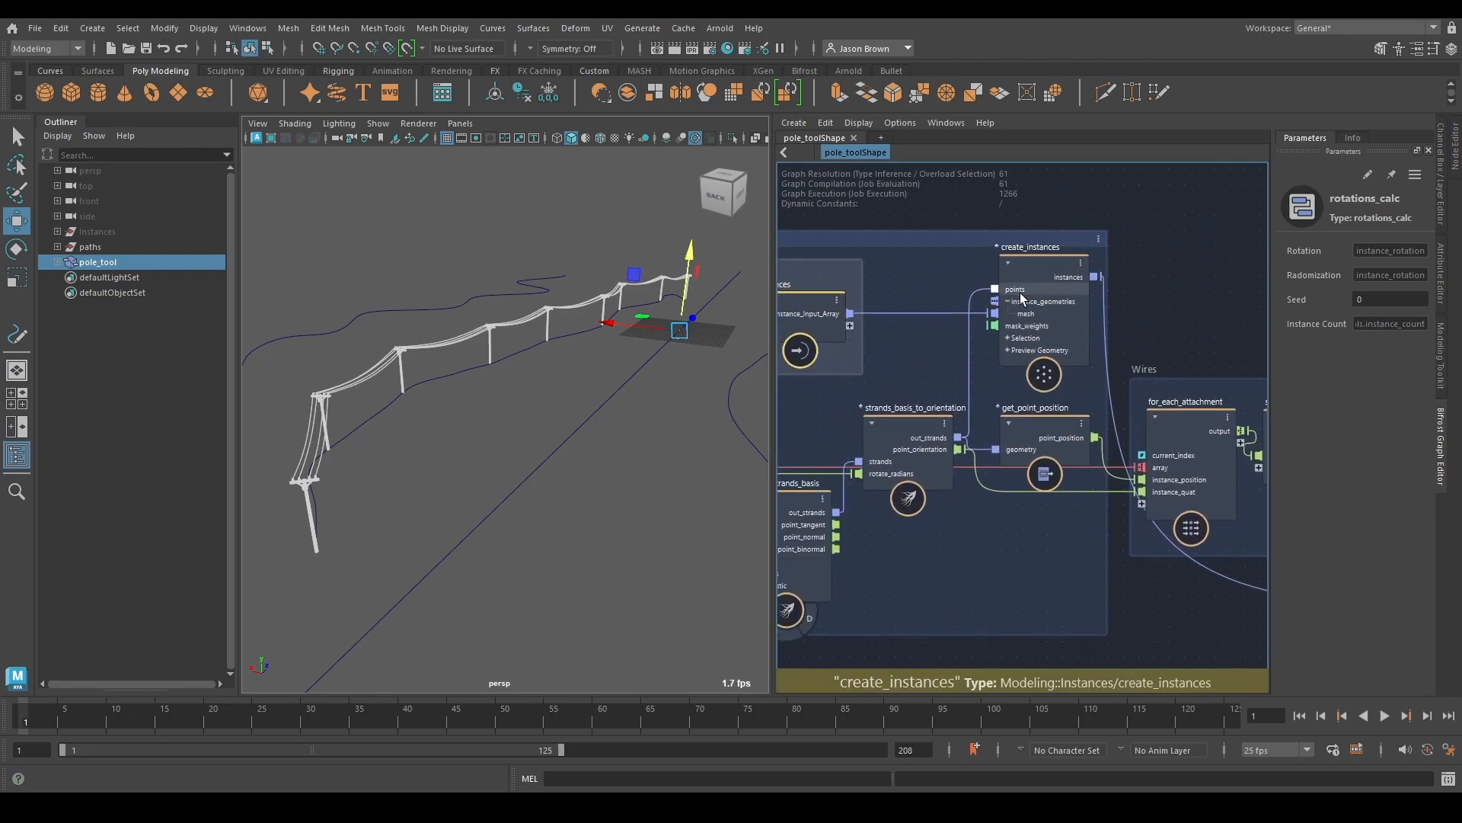
Step: Expand the Selection and Randomization groups on create_instances to inspect its seed port, and collapse Selection again
{"action": "left_click", "coordinate": [1007, 338]}
{"action": "left_click", "coordinate": [1013, 374]}
{"action": "left_click", "coordinate": [1066, 400]}
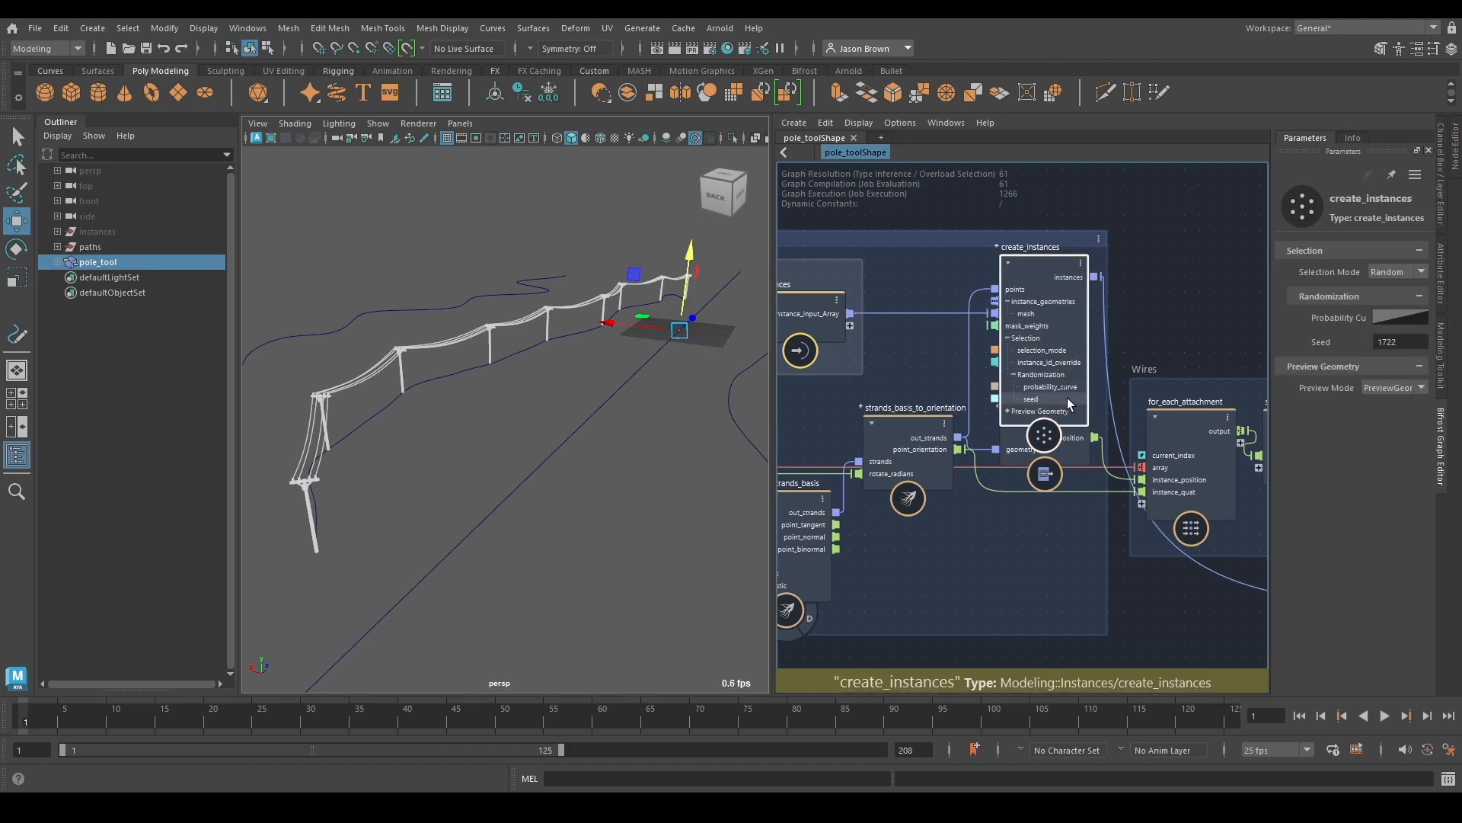
{"action": "scroll", "coordinate": [1073, 449], "scroll_direction": "down", "scroll_amount": 8}
{"action": "middle_click_drag", "start_coordinate": [1091, 433], "coordinate": [1054, 414]}
{"action": "scroll", "coordinate": [1109, 366], "scroll_direction": "up", "scroll_amount": 6}
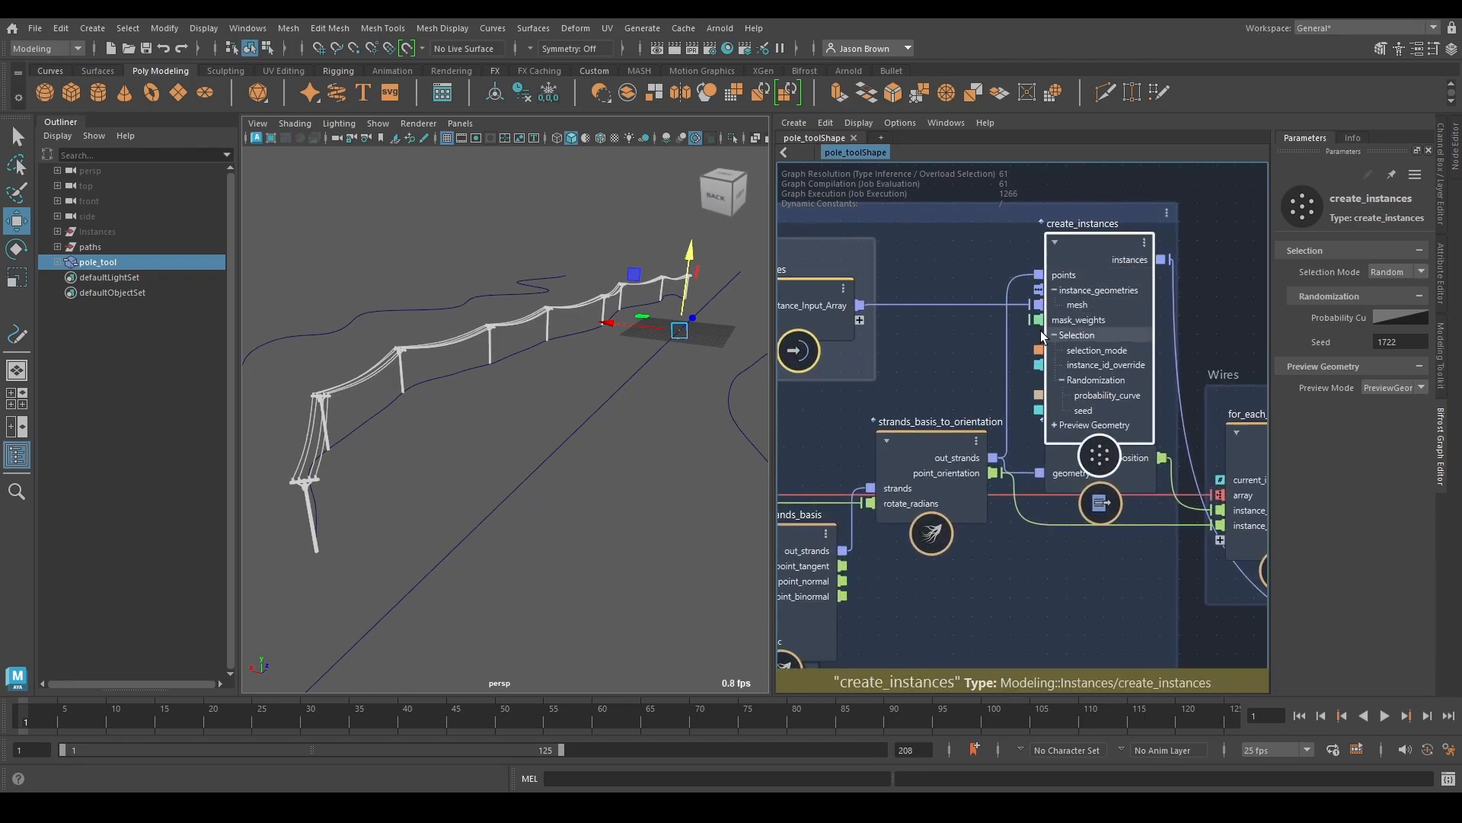
{"action": "left_click", "coordinate": [1054, 336]}
Step: Add a prime_sequence node in the empty graph area above rotations_input
{"action": "scroll", "coordinate": [1068, 381], "scroll_direction": "down", "scroll_amount": 5}
{"action": "middle_click_drag", "start_coordinate": [907, 544], "coordinate": [1453, 565]}
{"action": "middle_click_drag", "start_coordinate": [1109, 336], "coordinate": [1141, 300]}
{"action": "left_click", "coordinate": [988, 256]}
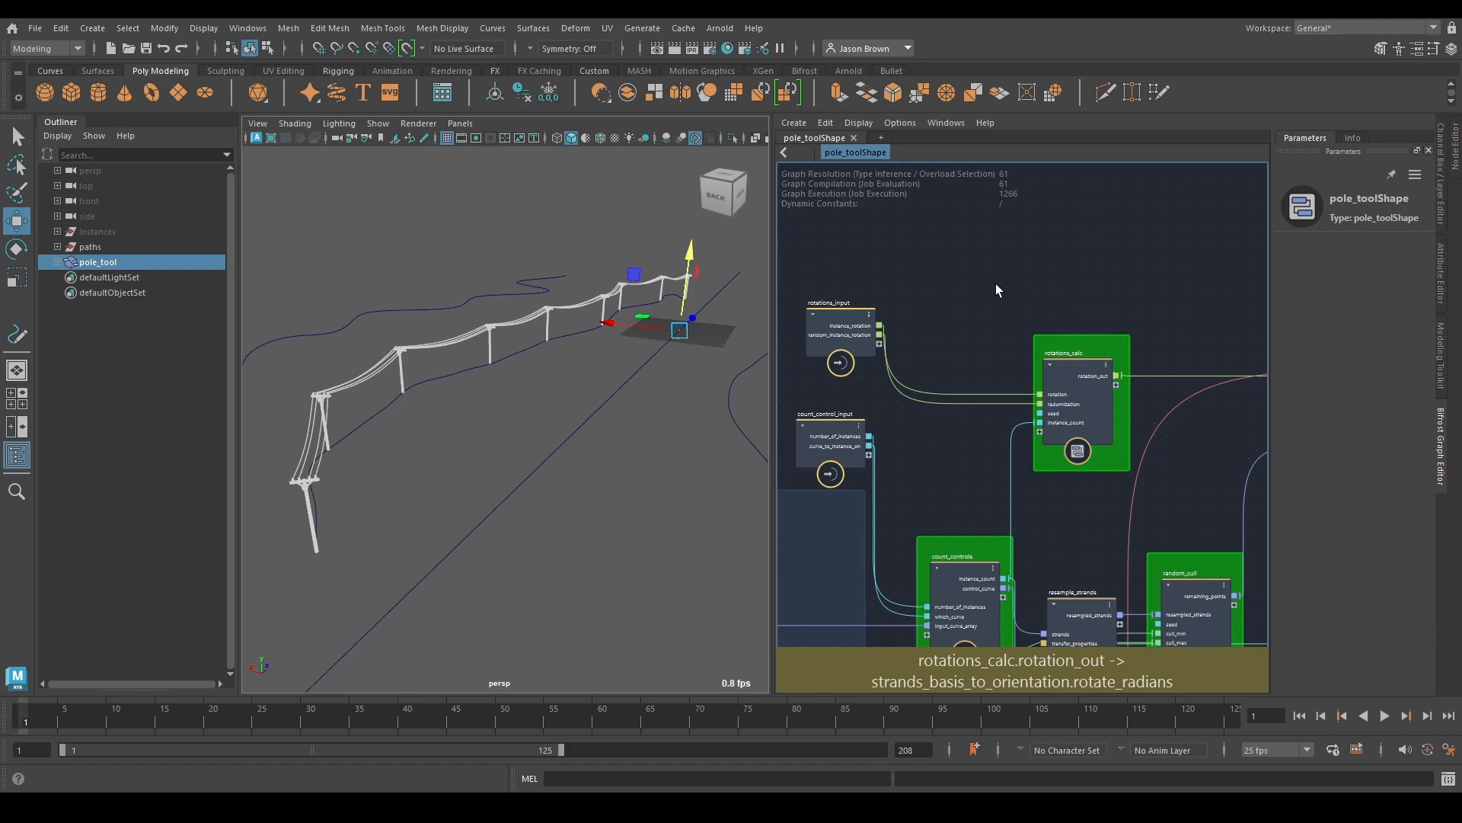
{"action": "middle_click_drag", "start_coordinate": [972, 306], "coordinate": [953, 344]}
{"action": "key", "text": "Tab"}
{"action": "type", "text": "prime"}
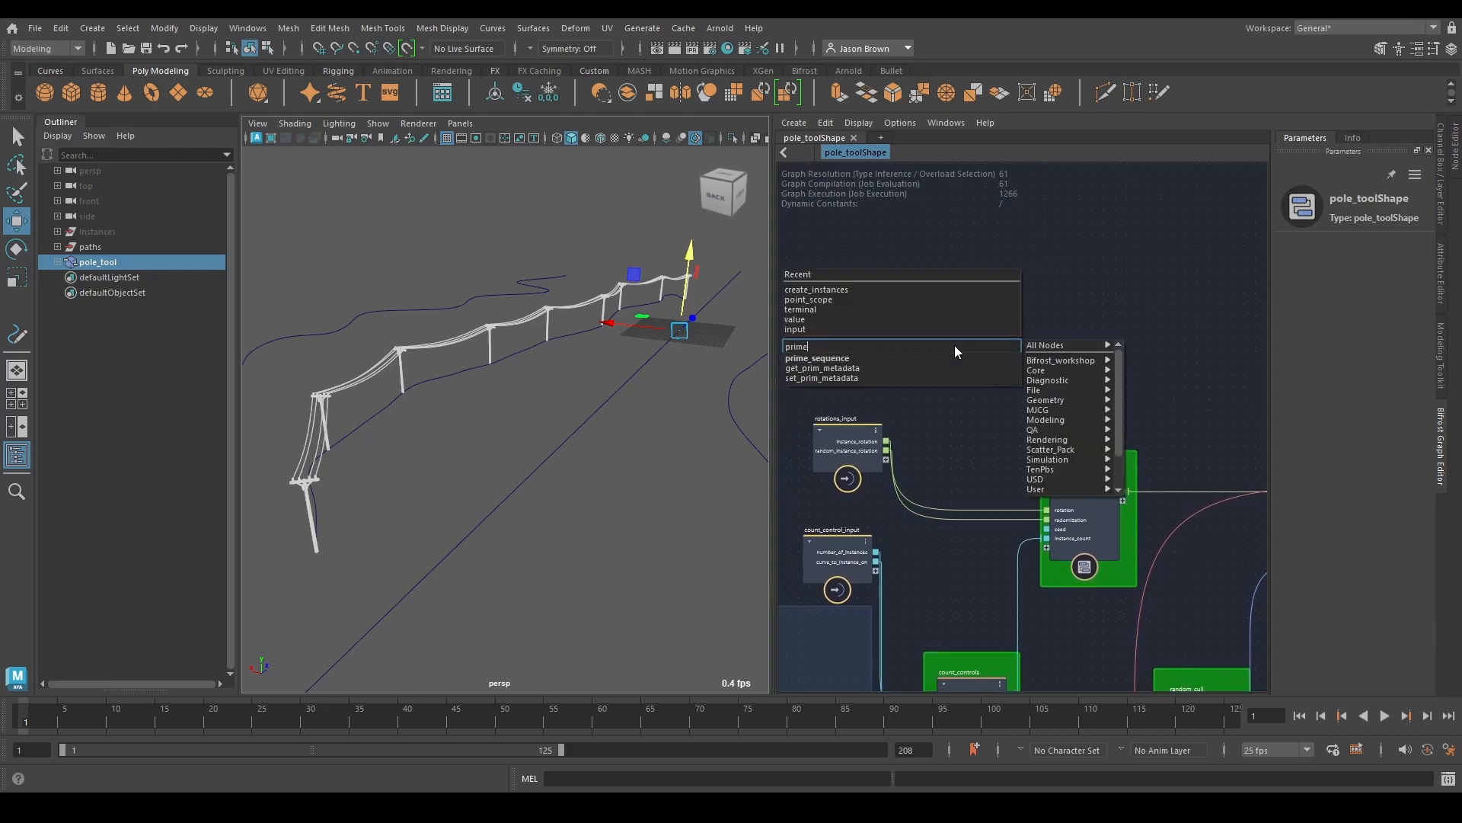
{"action": "key", "text": "Down"}
{"action": "key", "text": "Return"}
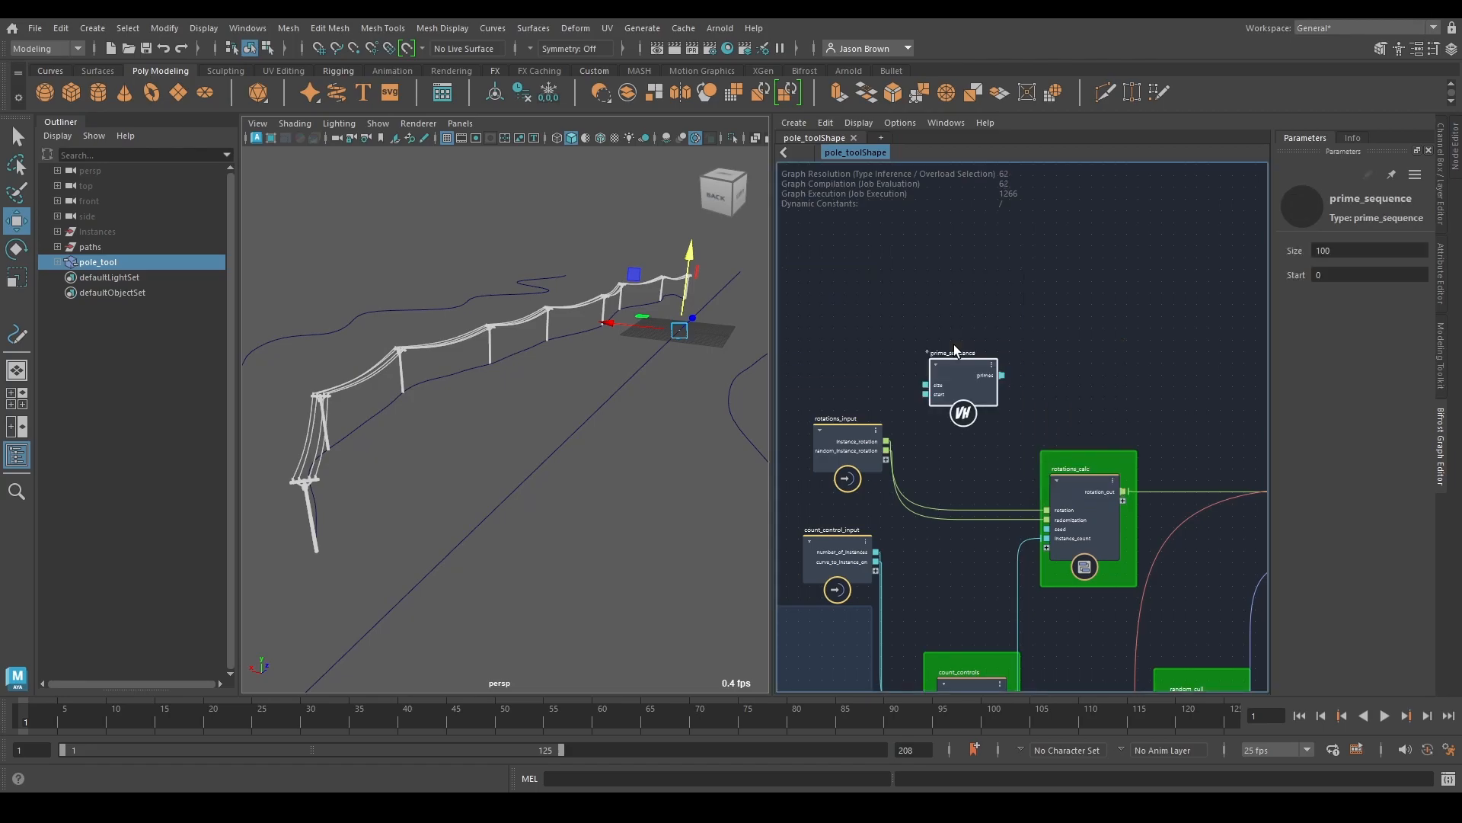
Step: Open the prime_sequence compound and examine its node chain from the input through to slice_array
{"action": "scroll", "coordinate": [955, 352], "scroll_direction": "up", "scroll_amount": 3}
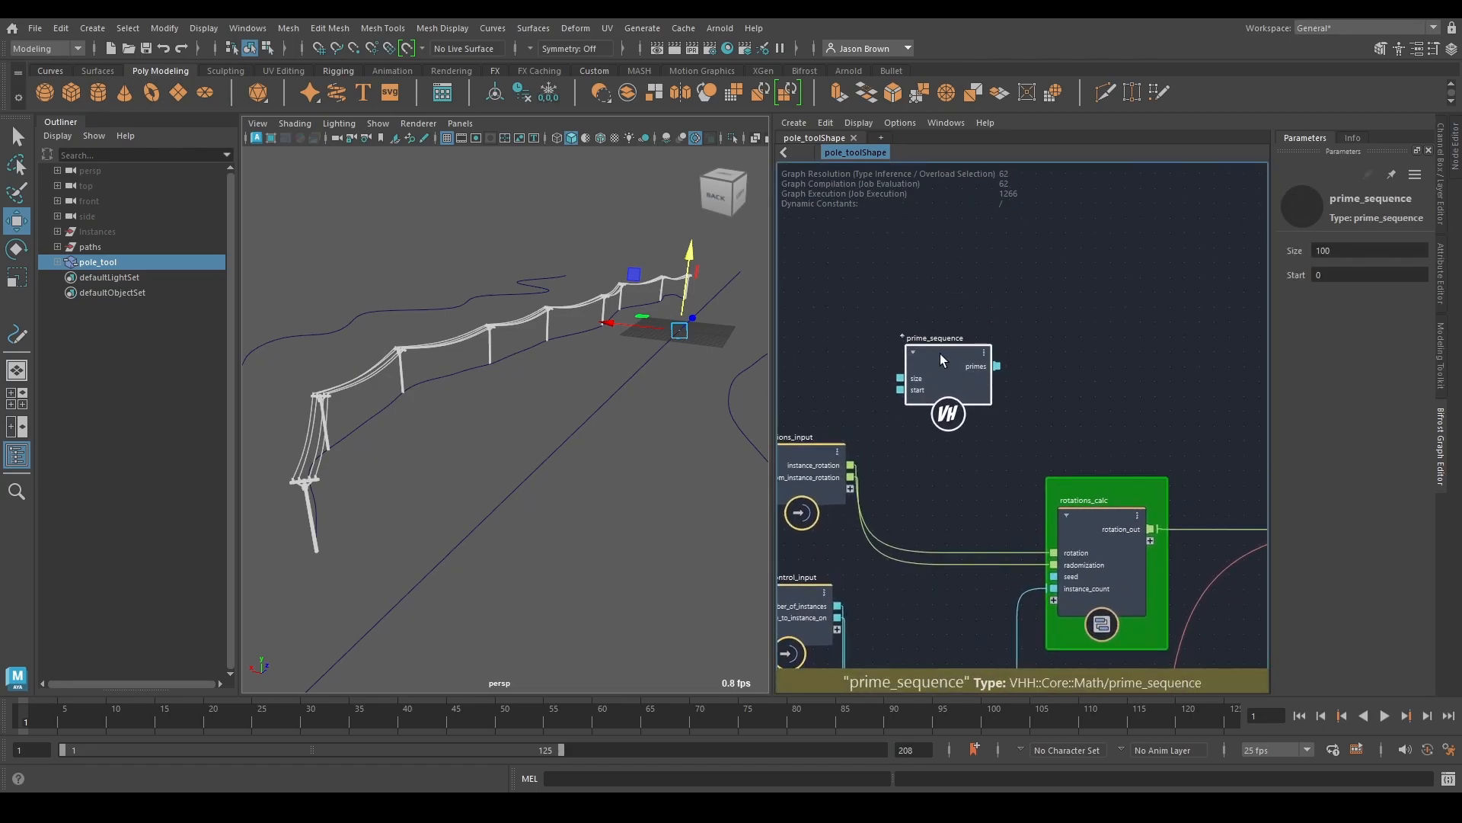
{"action": "double_click", "coordinate": [941, 370]}
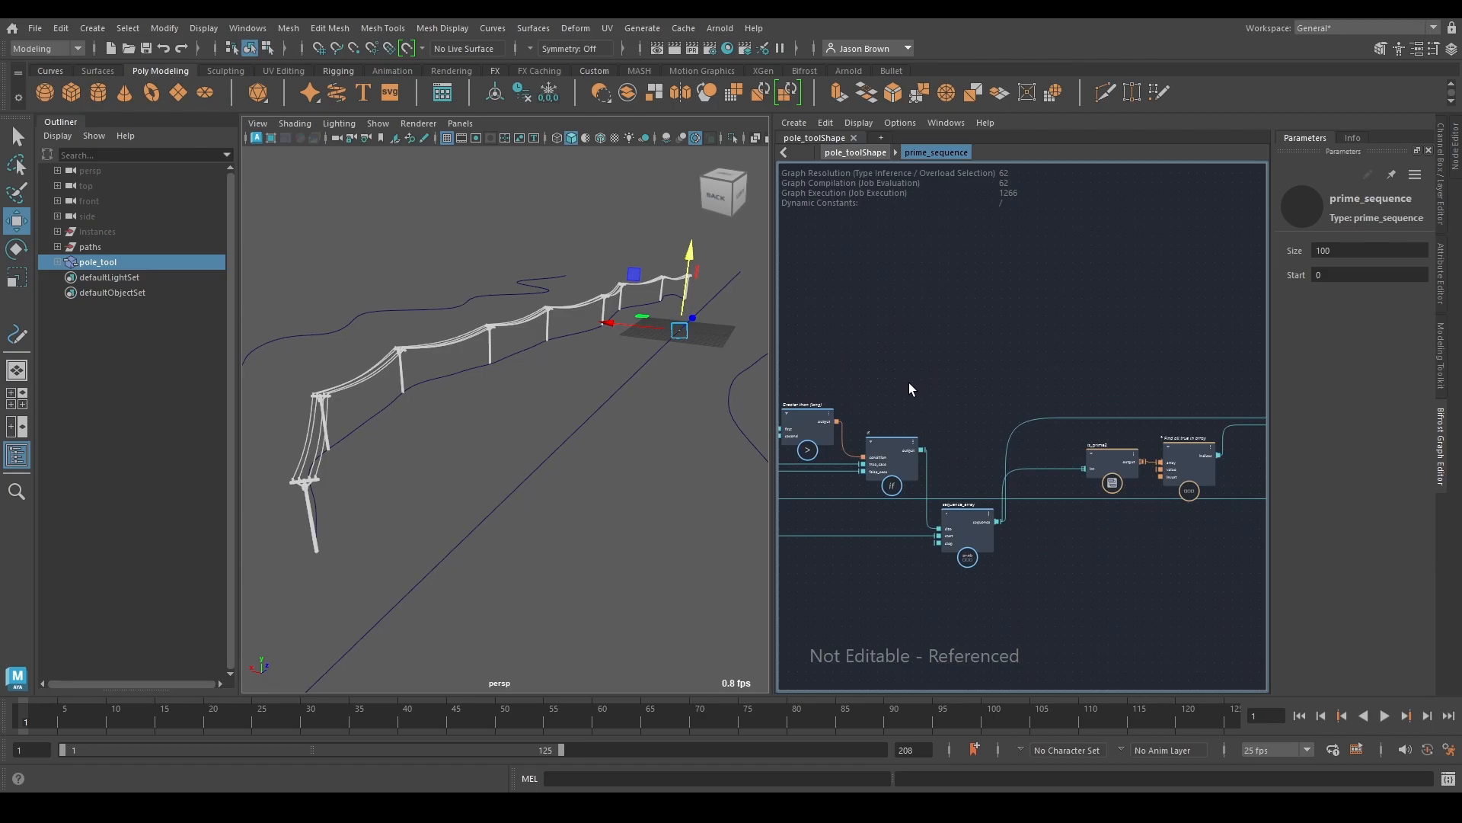
{"action": "middle_click_drag", "start_coordinate": [901, 390], "coordinate": [1118, 324], "text": "alt"}
{"action": "scroll", "coordinate": [948, 395], "scroll_direction": "up", "scroll_amount": 5}
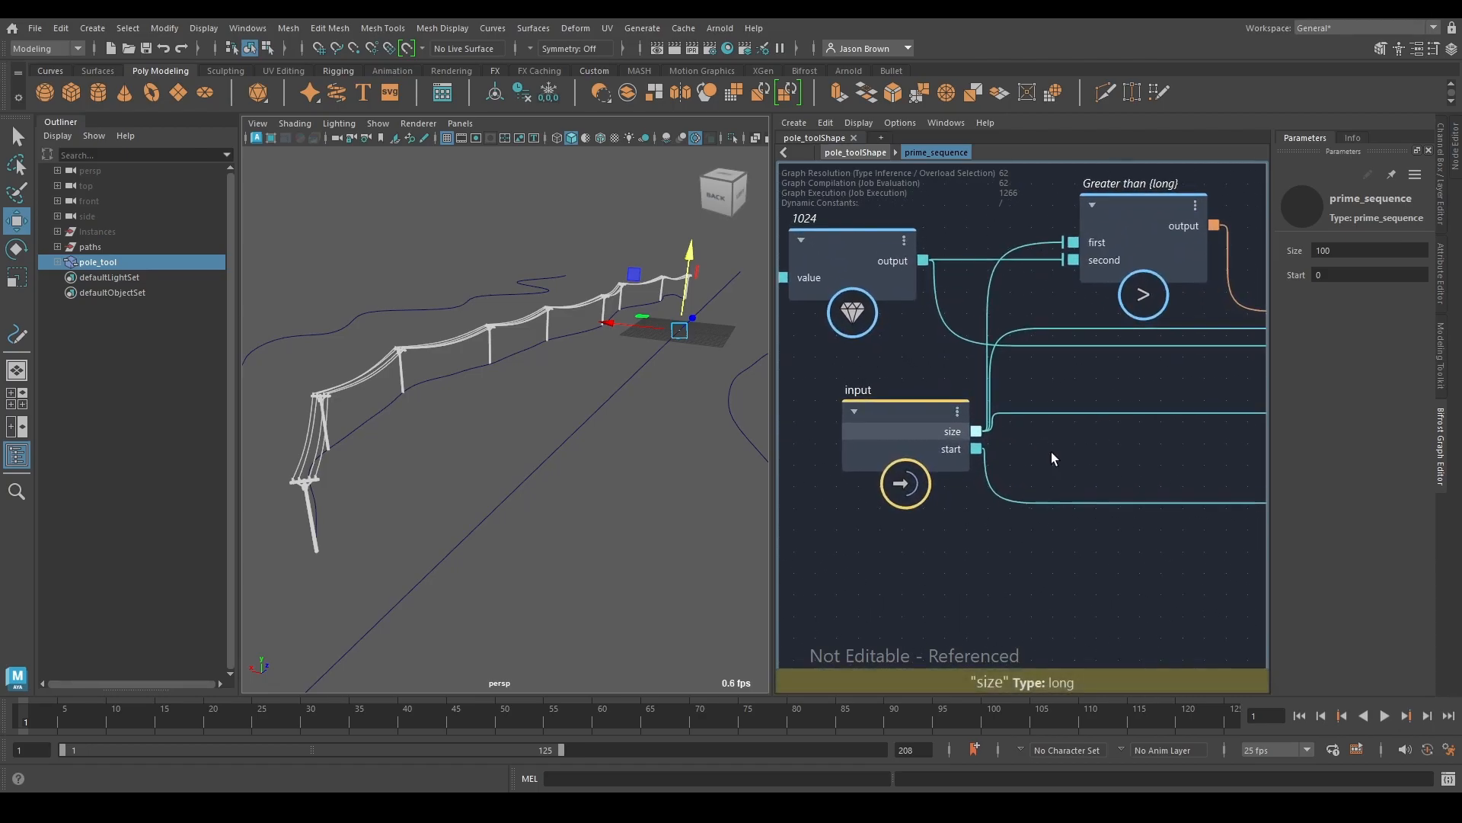
{"action": "middle_click_drag", "start_coordinate": [1082, 560], "coordinate": [1000, 582], "text": "alt"}
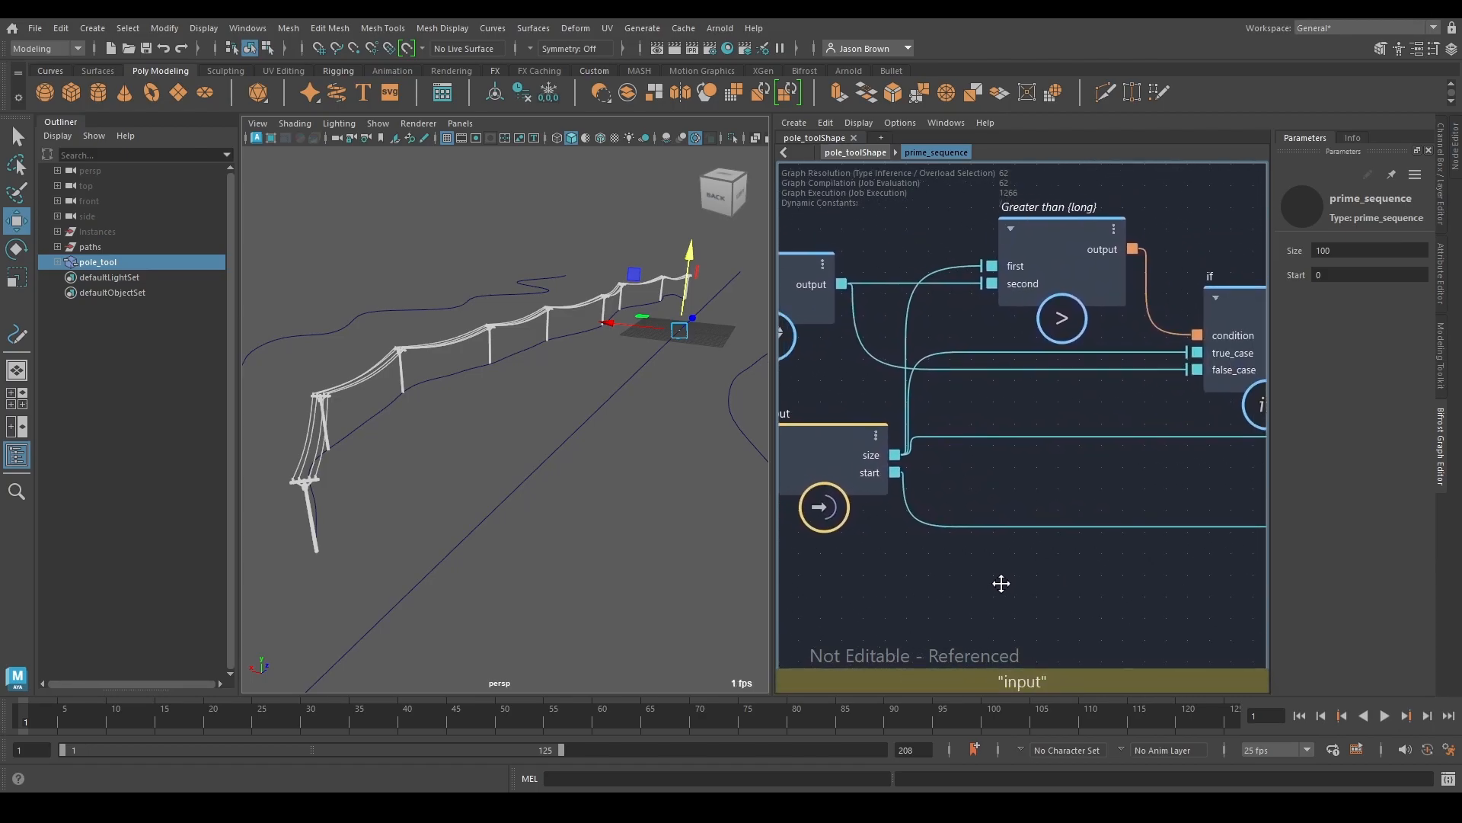
{"action": "scroll", "coordinate": [1025, 568], "scroll_direction": "down", "scroll_amount": 2}
{"action": "middle_click_drag", "start_coordinate": [1122, 546], "coordinate": [874, 548], "text": "alt"}
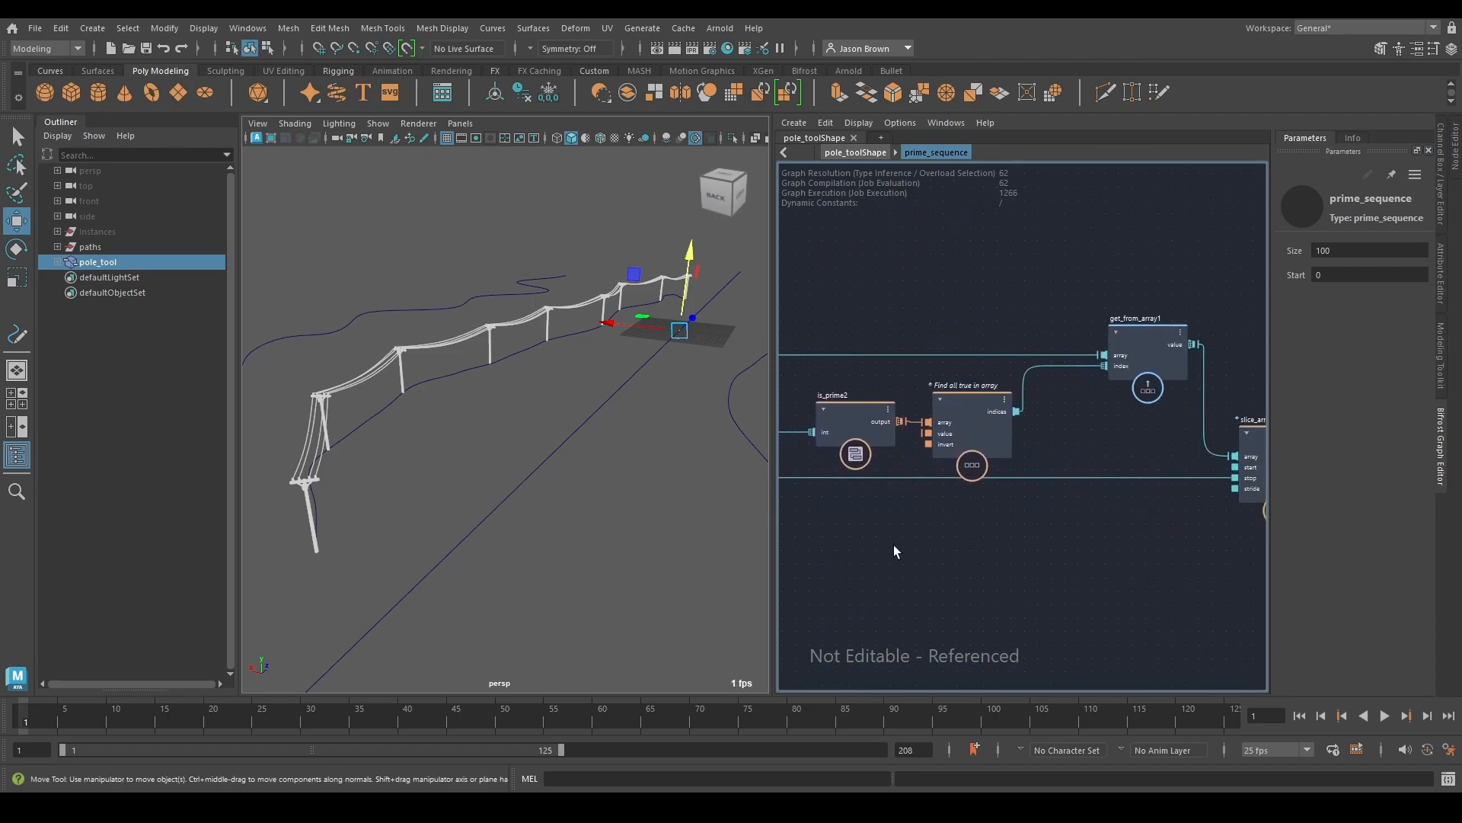
{"action": "middle_click_drag", "start_coordinate": [1117, 580], "coordinate": [949, 574], "text": "alt"}
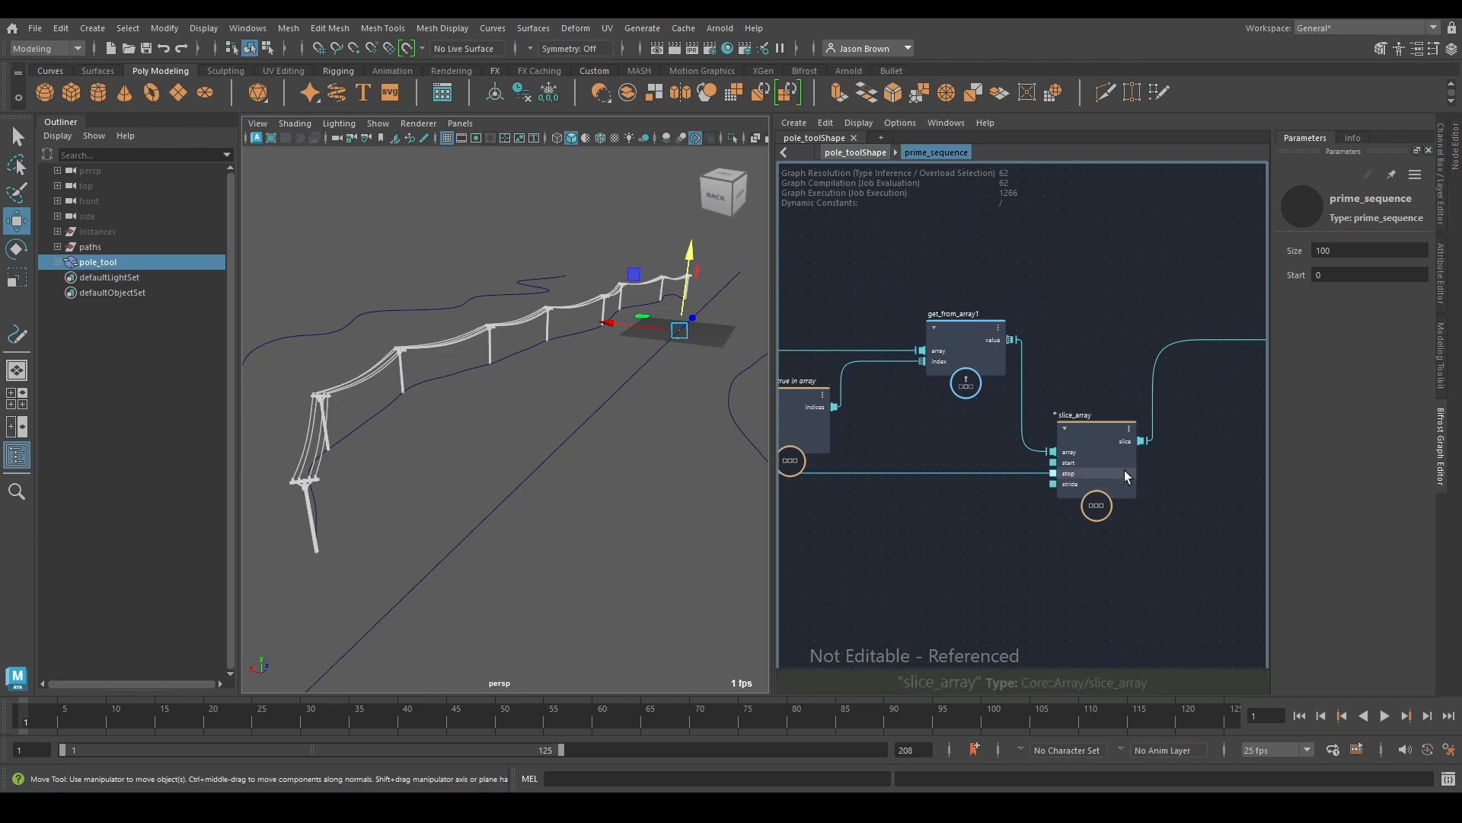
{"action": "middle_click_drag", "start_coordinate": [857, 499], "coordinate": [914, 535], "text": "alt"}
{"action": "middle_click_drag", "start_coordinate": [1117, 538], "coordinate": [927, 551], "text": "alt"}
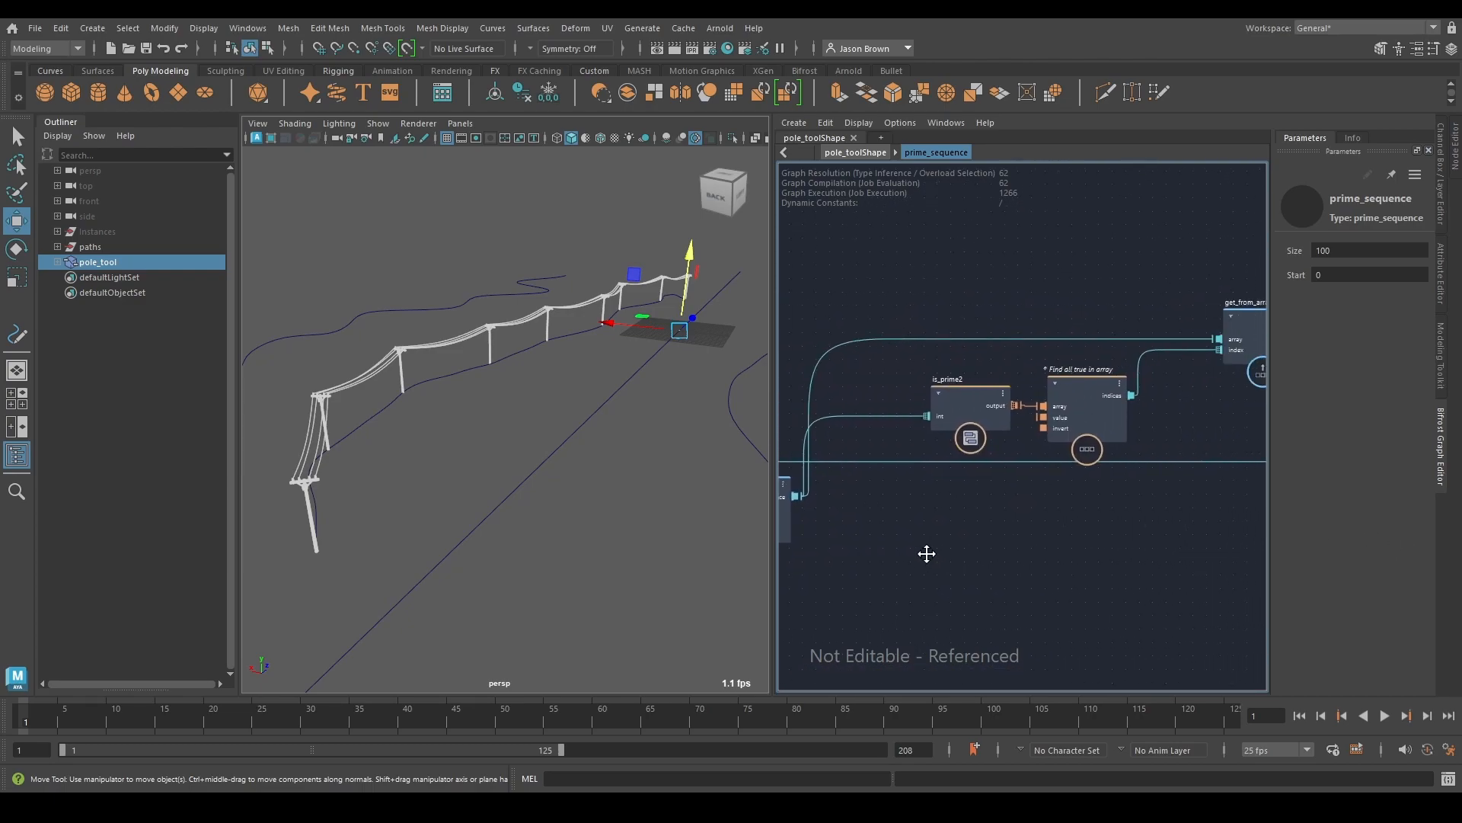
Step: Inspect the logic inside the nested is_prime2 compound and return to the top-level pole_toolShape graph
{"action": "double_click", "coordinate": [950, 395]}
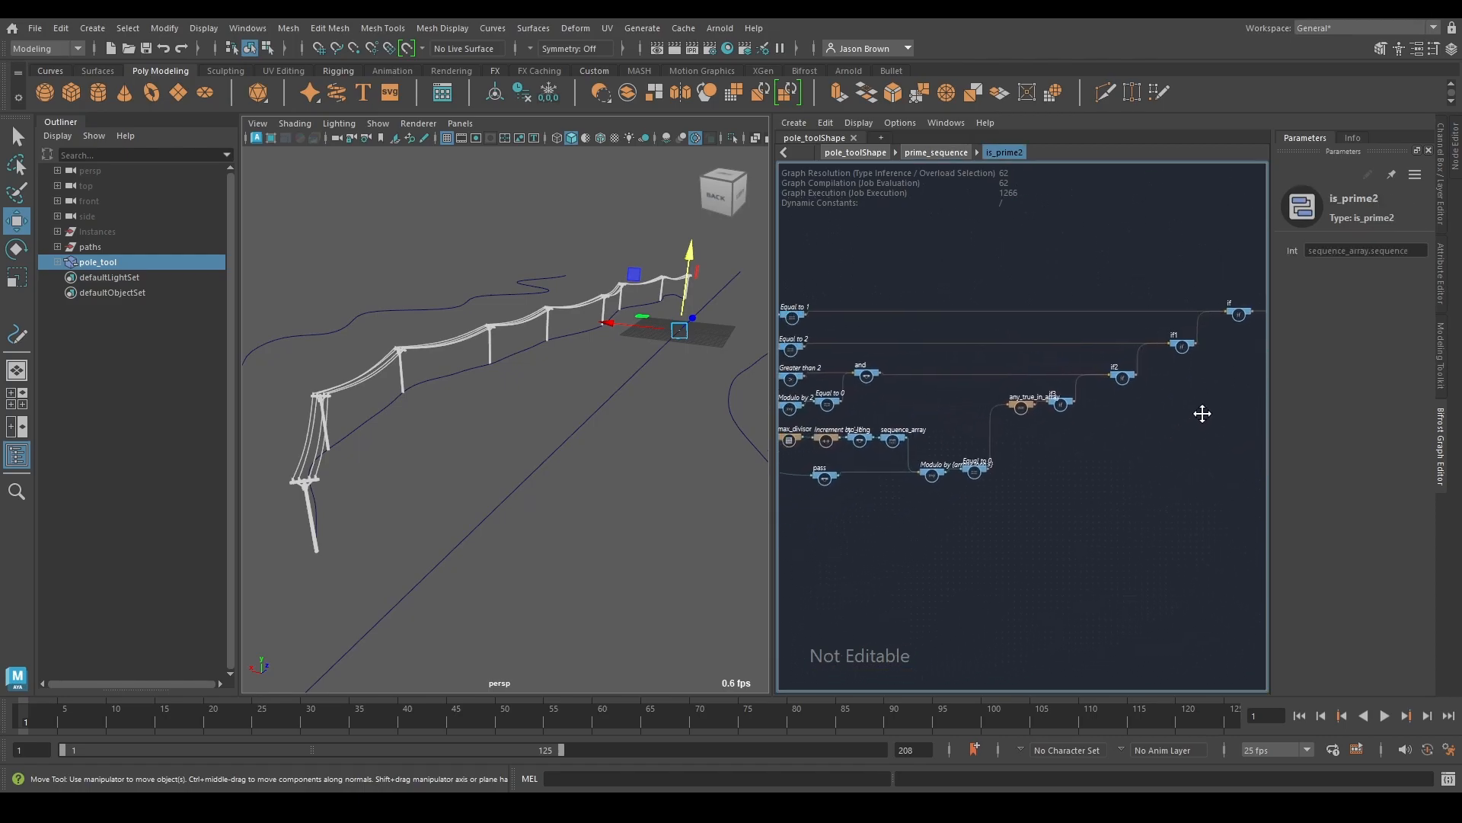
{"action": "scroll", "coordinate": [1031, 455], "scroll_direction": "up", "scroll_amount": 3}
{"action": "middle_click_drag", "start_coordinate": [1031, 456], "coordinate": [1098, 440], "text": "alt"}
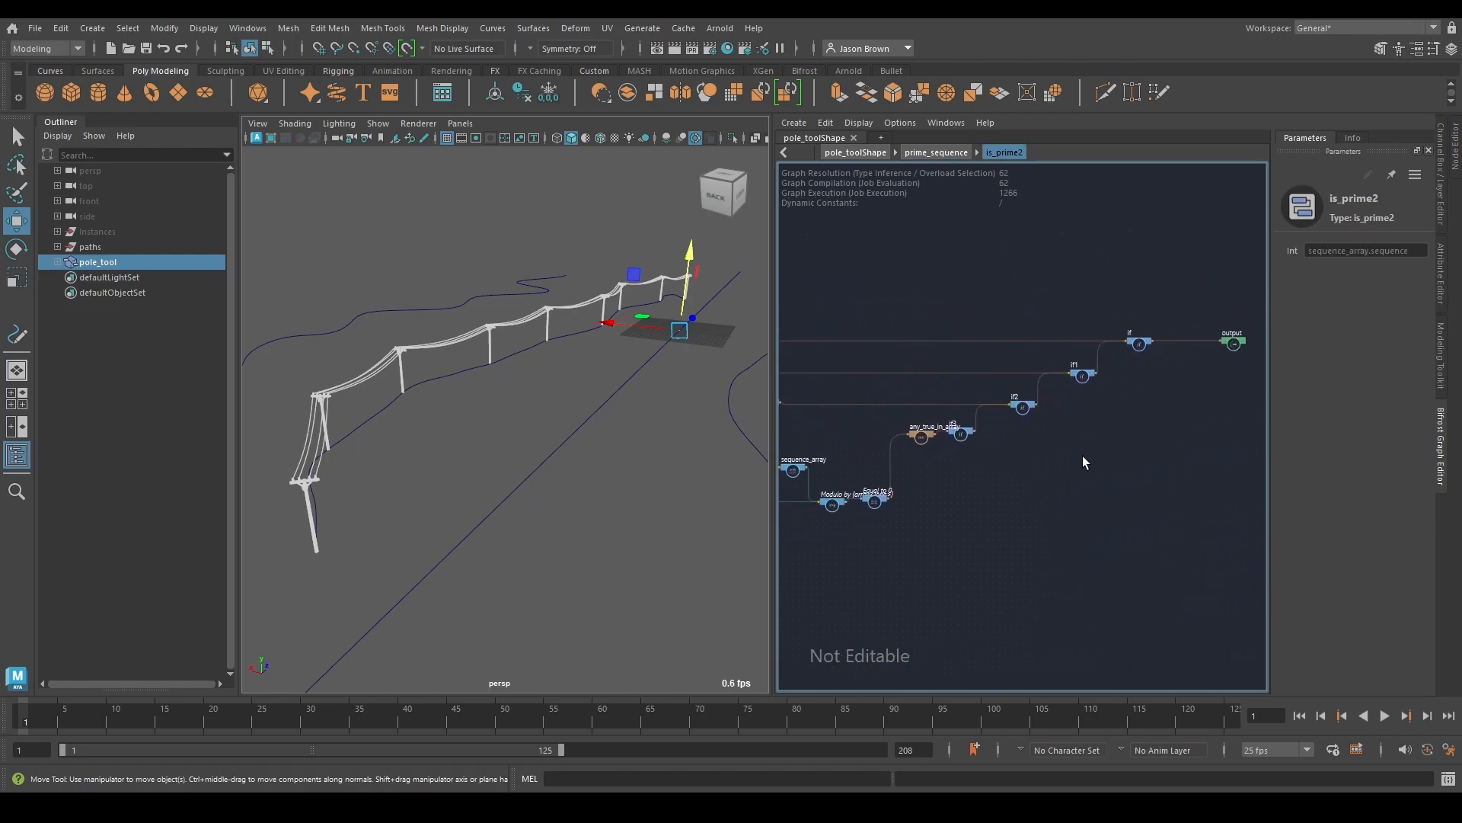
{"action": "key", "text": "BackSpace"}
{"action": "key", "text": "BackSpace"}
{"action": "middle_click_drag", "start_coordinate": [948, 453], "coordinate": [1035, 436], "text": "alt"}
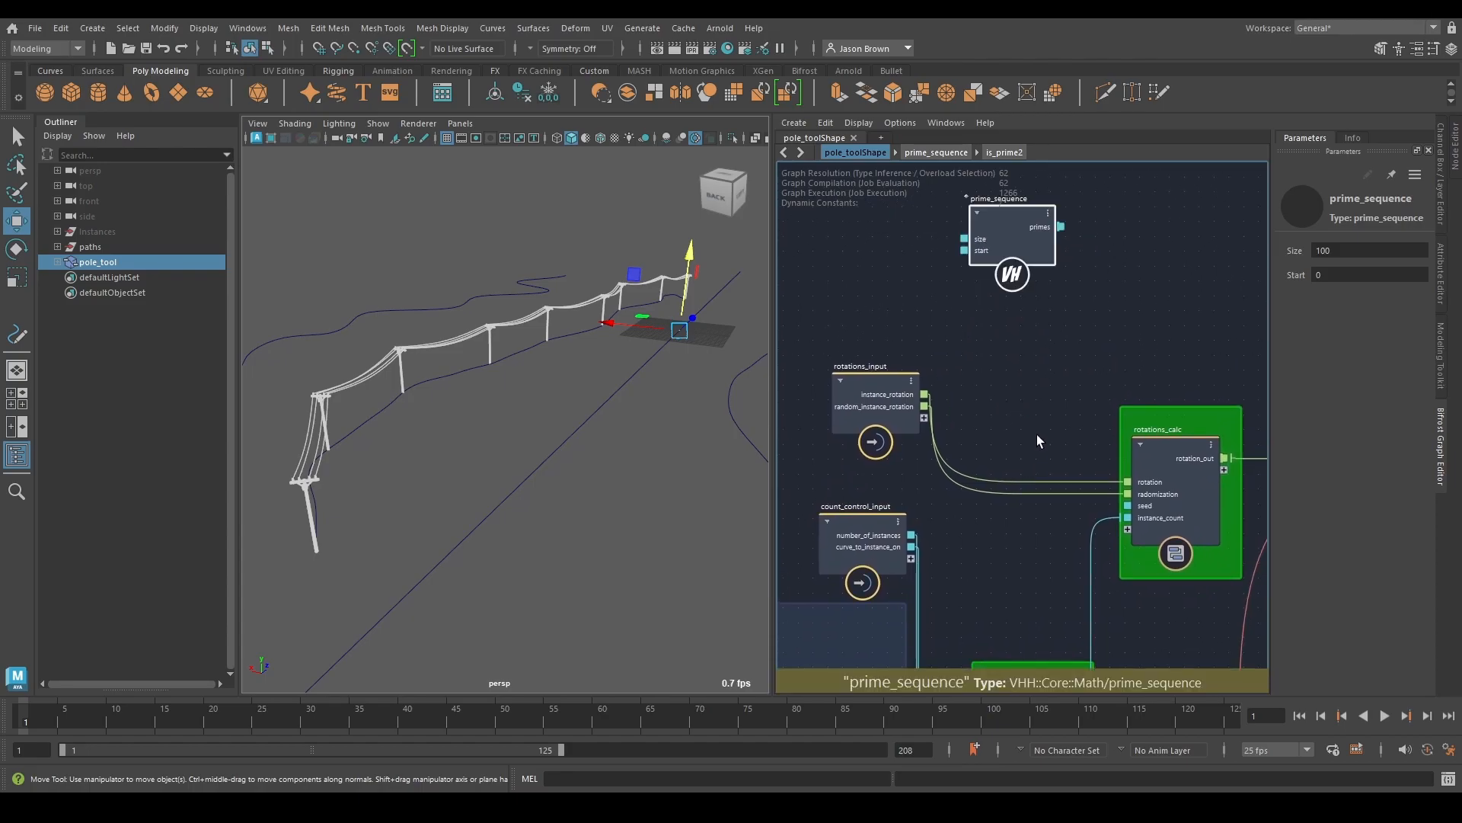
Step: Reposition the prime_sequence node above rotations_input and set its size to 10
{"action": "middle_click_drag", "start_coordinate": [1039, 379], "coordinate": [1032, 441], "text": "alt"}
{"action": "left_click_drag", "start_coordinate": [999, 329], "coordinate": [967, 366]}
{"action": "middle_click_drag", "start_coordinate": [967, 365], "coordinate": [984, 452], "text": "alt"}
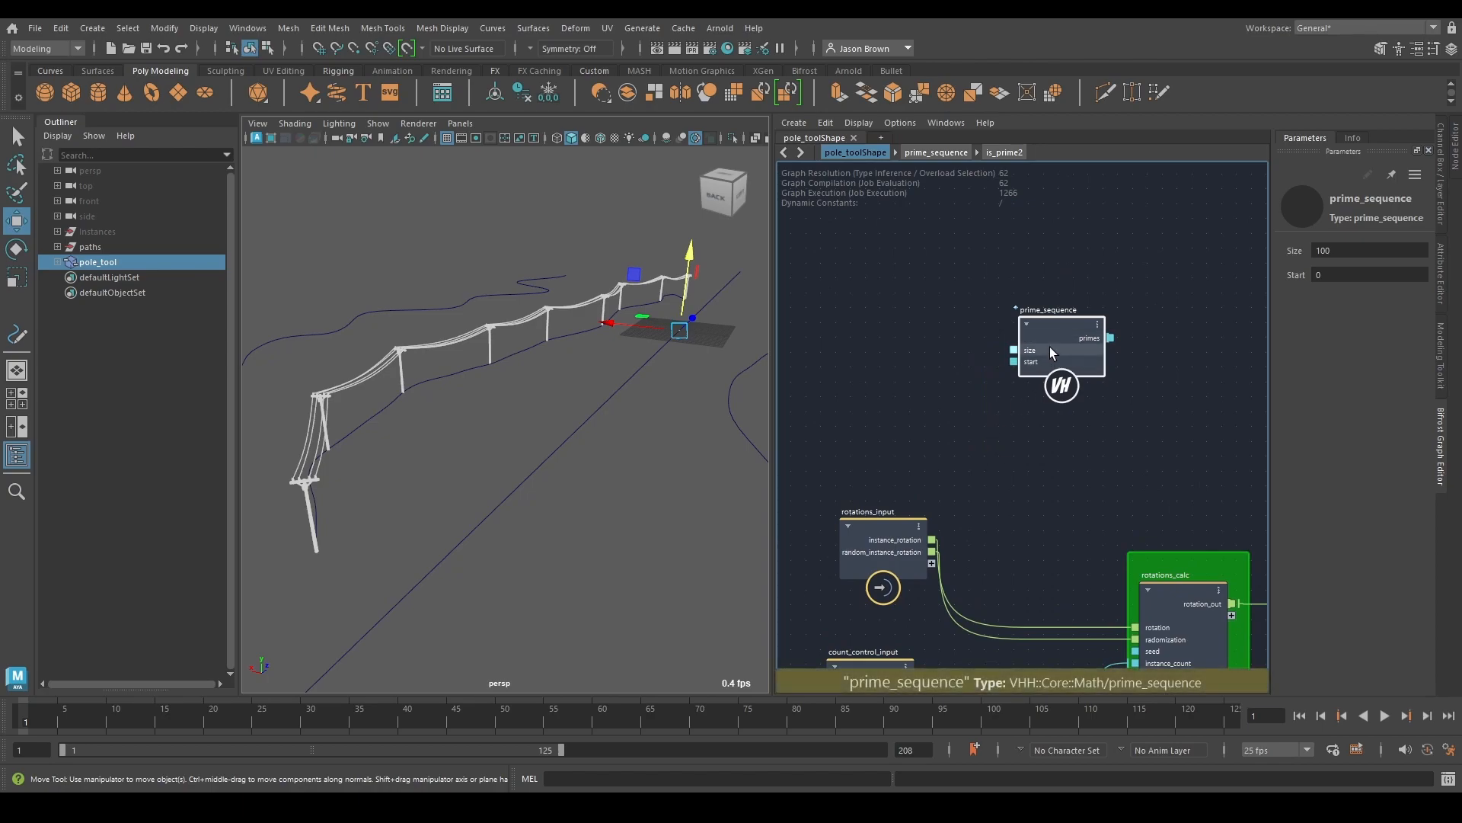
{"action": "left_click", "coordinate": [1350, 251]}
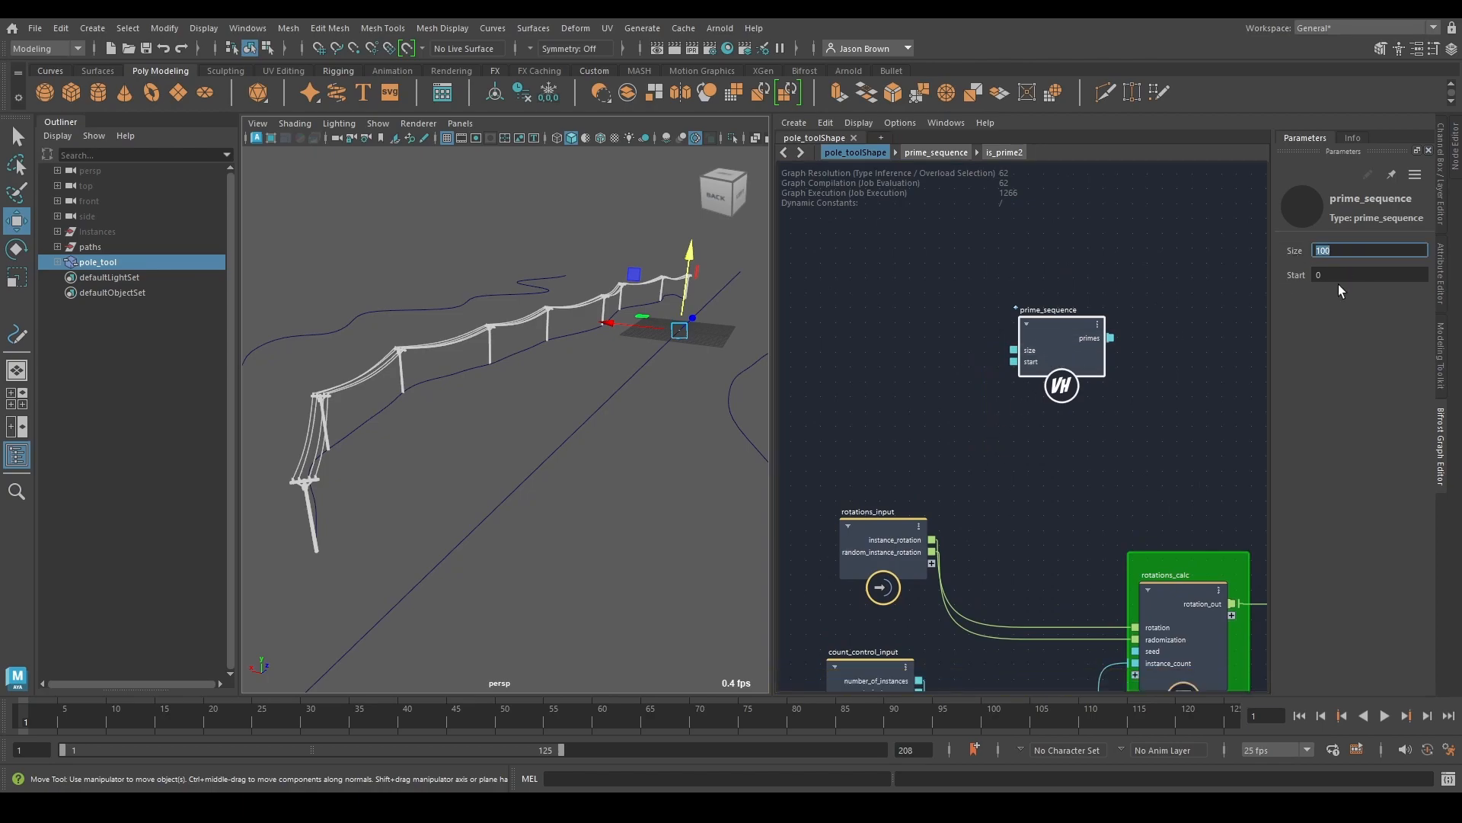
{"action": "left_click", "coordinate": [1343, 274]}
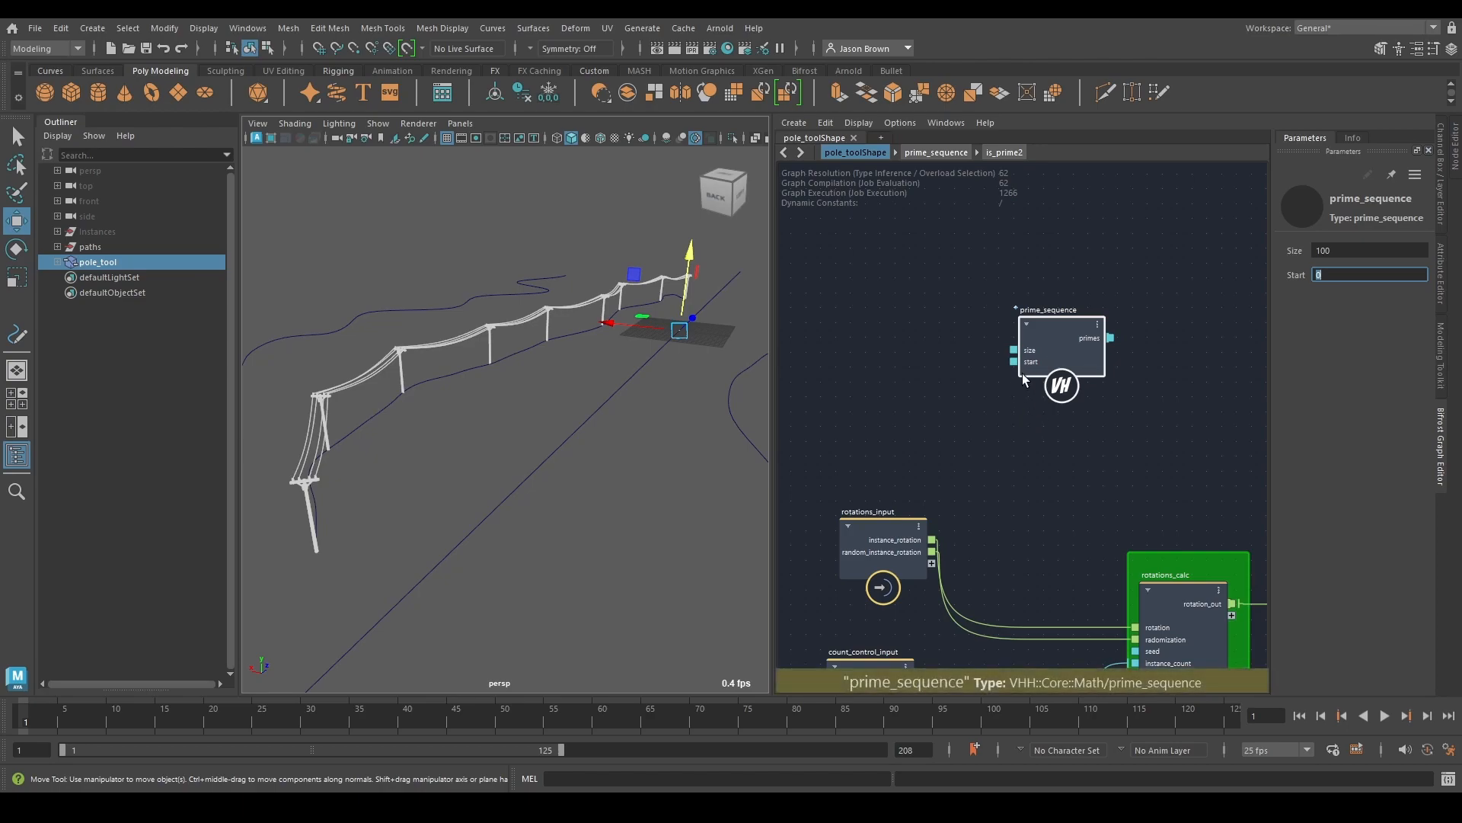
{"action": "mouse_move", "coordinate": [1012, 446]}
{"action": "middle_mouse_down", "text": "alt"}
{"action": "mouse_move", "coordinate": [972, 424]}
{"action": "mouse_move", "coordinate": [994, 399]}
{"action": "mouse_move", "coordinate": [1035, 441]}
{"action": "middle_mouse_up", "text": "alt"}
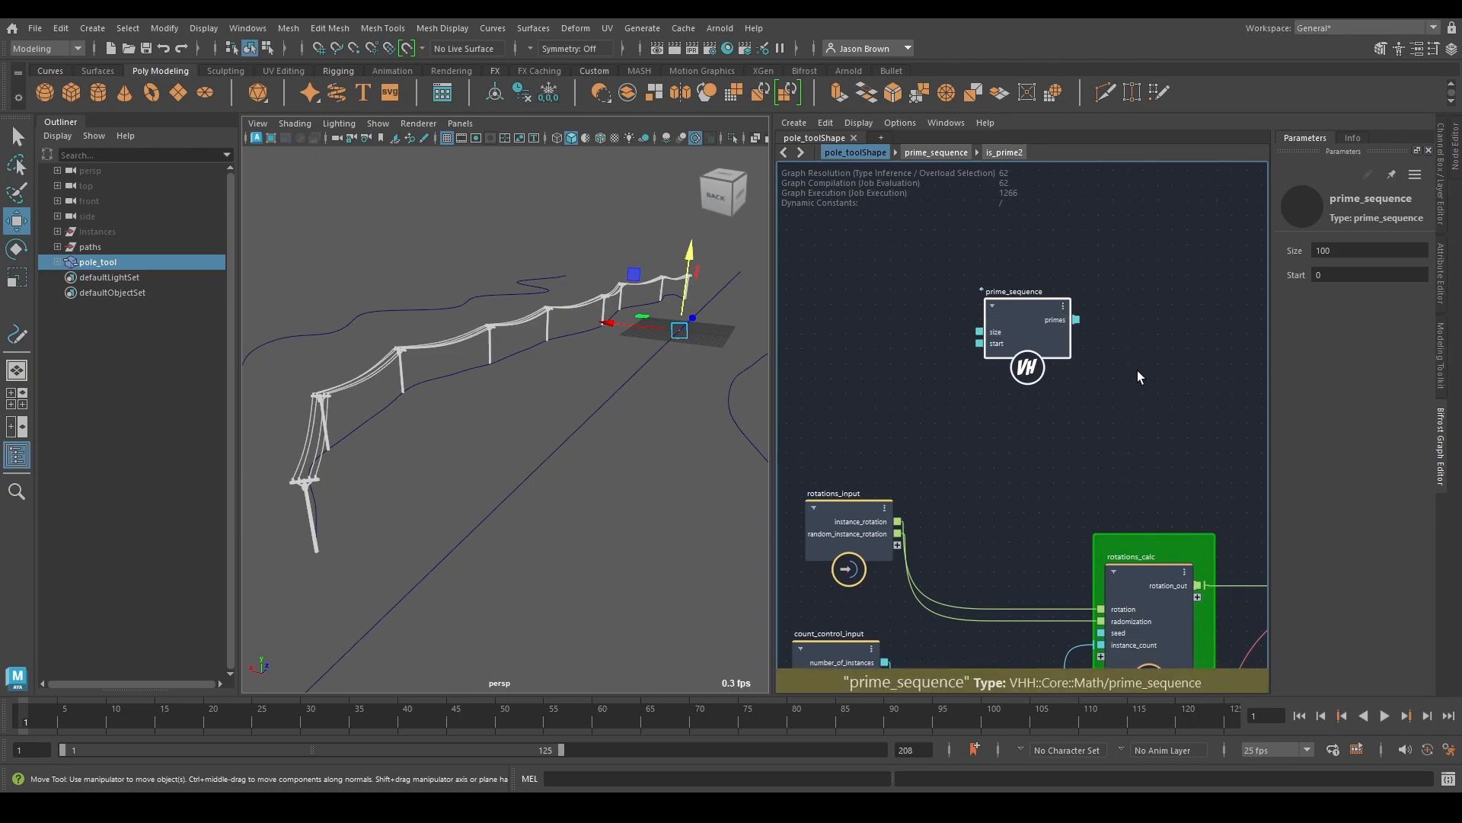
{"action": "left_click", "coordinate": [1336, 252]}
{"action": "type", "text": "1"}
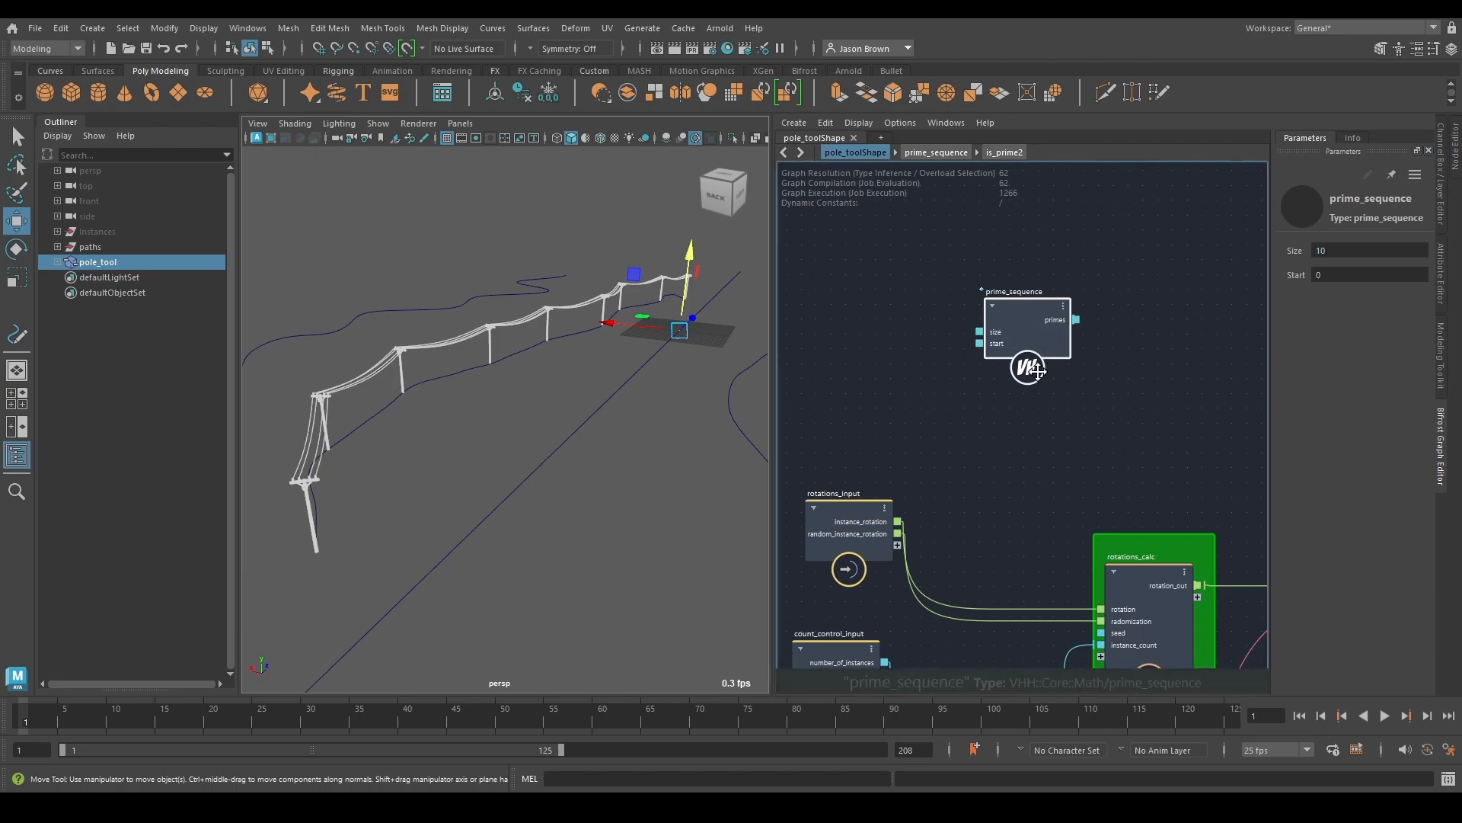
Step: Create a new input node connected to the start port of prime_sequence
{"action": "middle_click_drag", "start_coordinate": [1034, 364], "coordinate": [1036, 286], "text": "alt"}
{"action": "middle_click_drag", "start_coordinate": [1040, 463], "coordinate": [1053, 428], "text": "alt"}
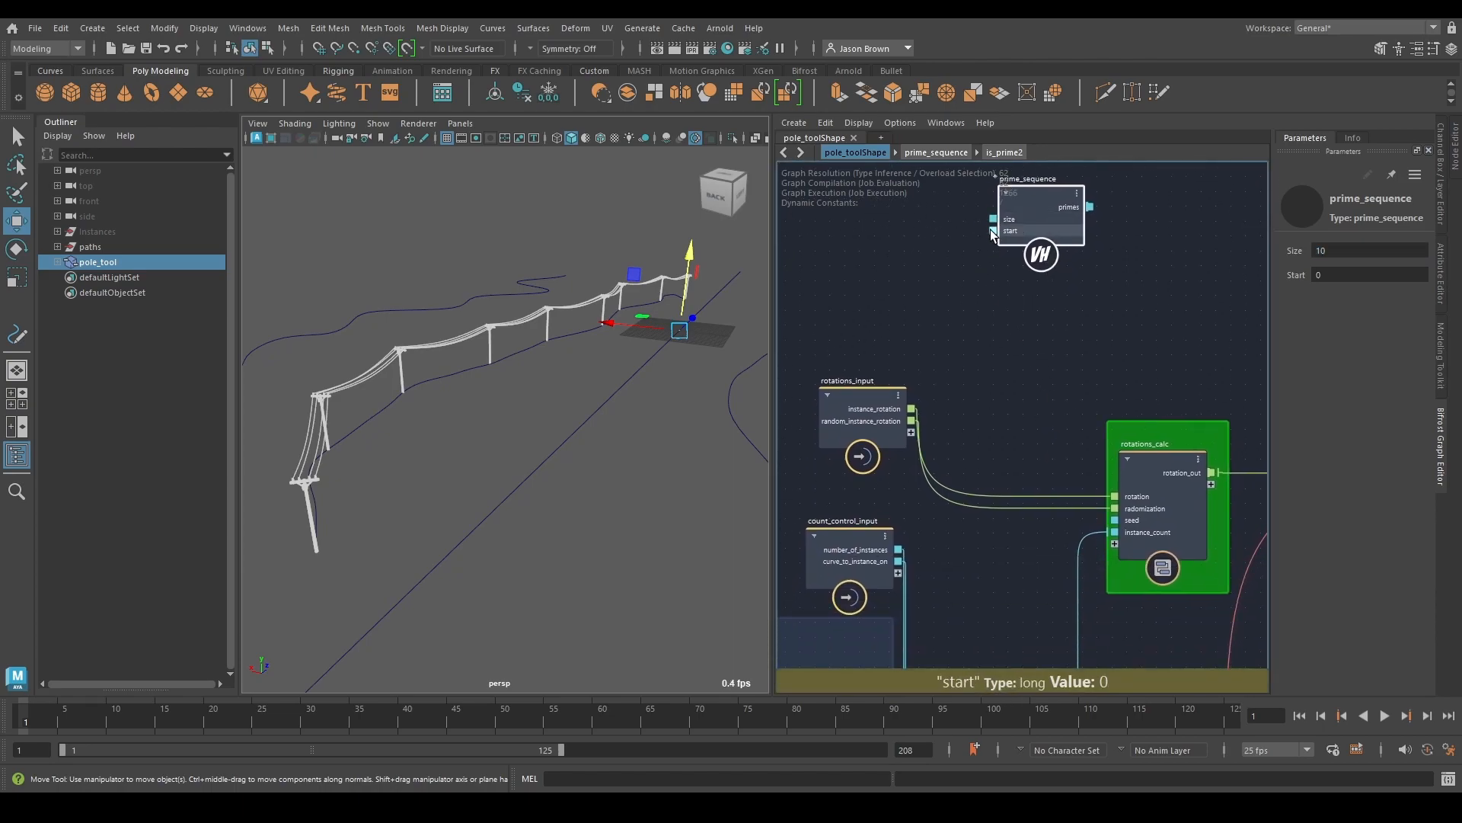
{"action": "left_click_drag", "start_coordinate": [994, 231], "coordinate": [910, 468]}
{"action": "type", "text": "input"}
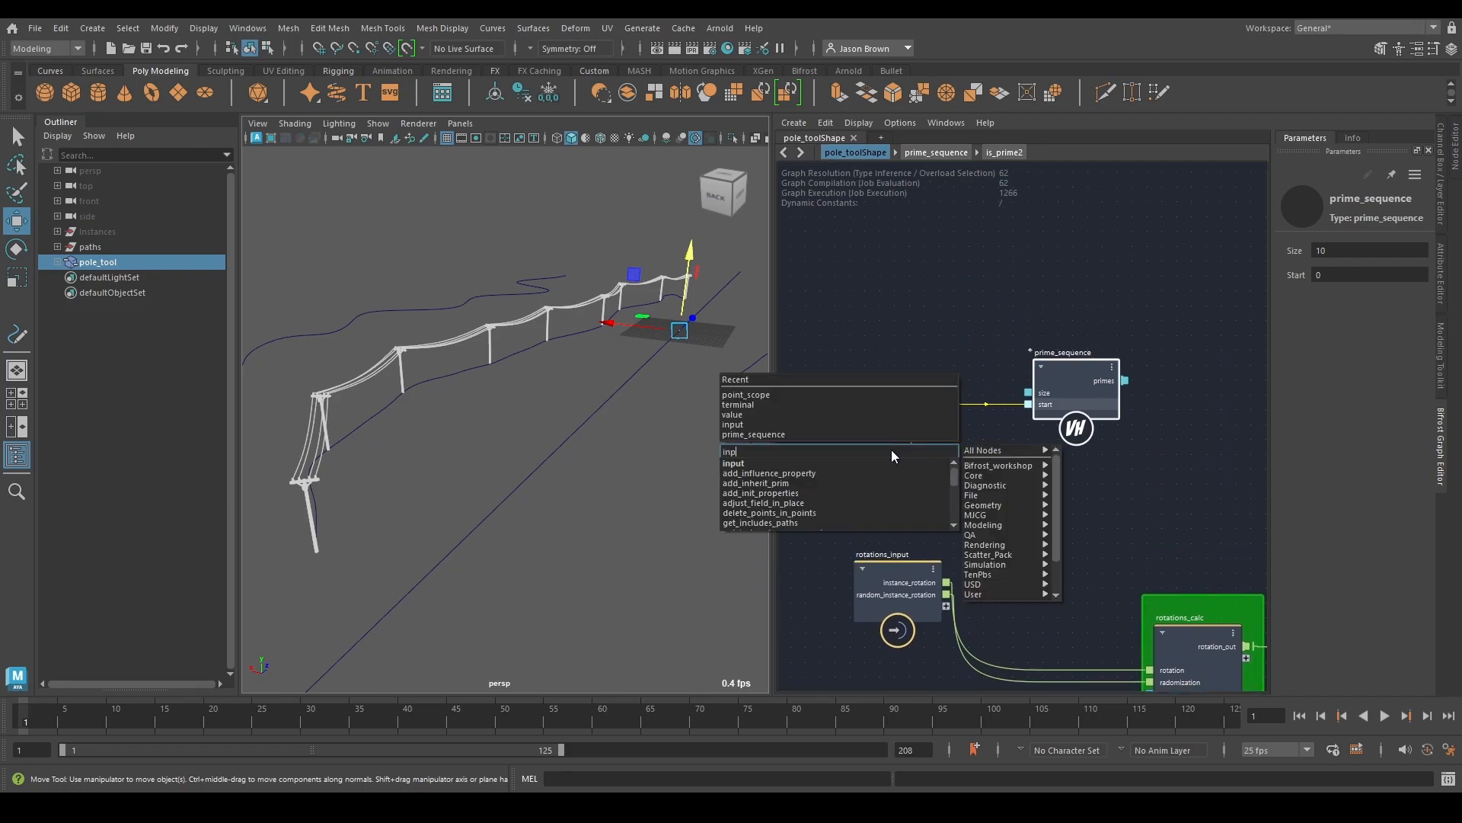
{"action": "key", "text": "Return"}
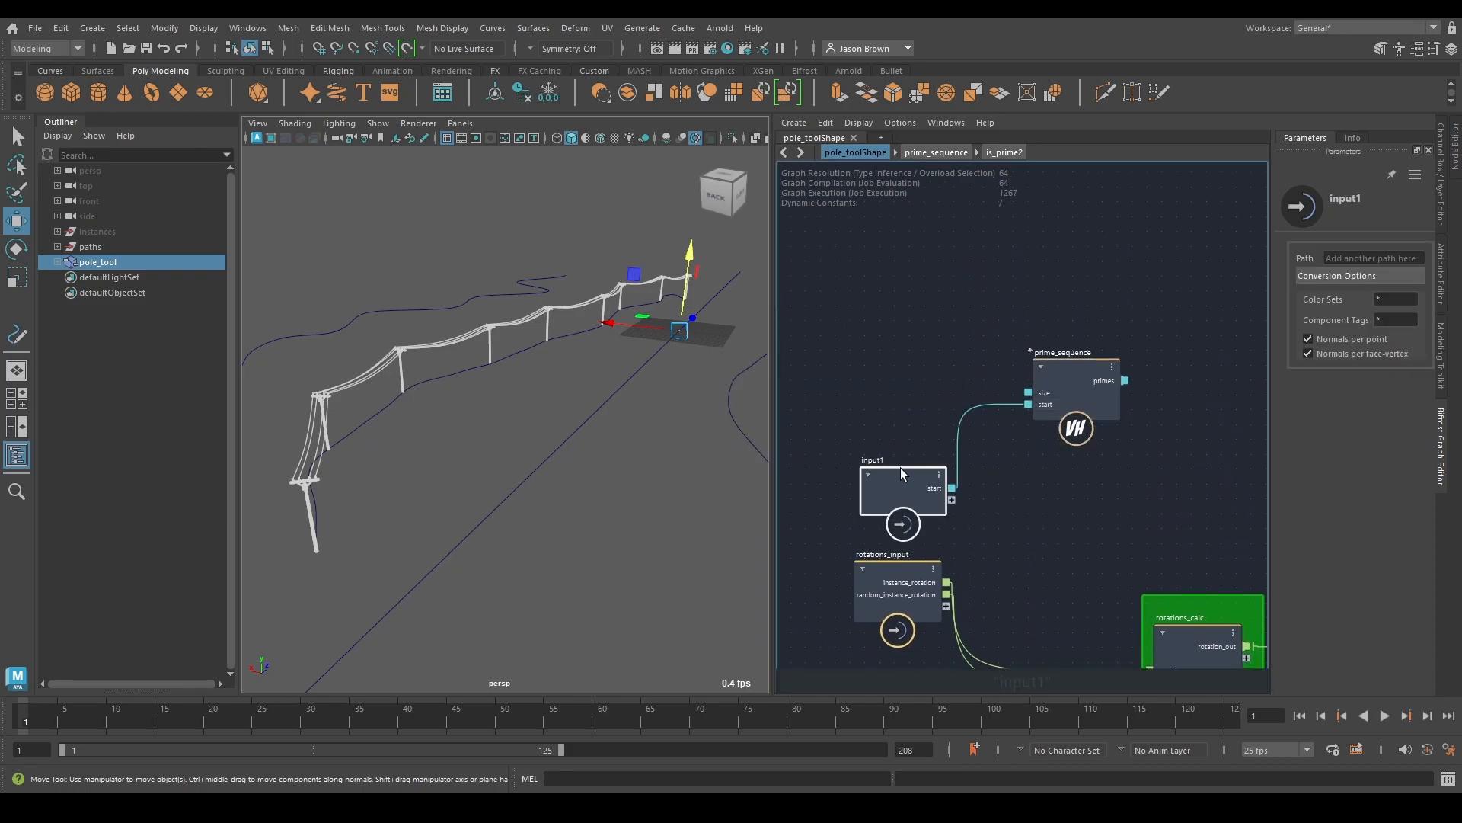
Step: Rename the new input node to seed_input and its start port to seed
{"action": "double_click", "coordinate": [878, 459]}
{"action": "type", "text": "s"}
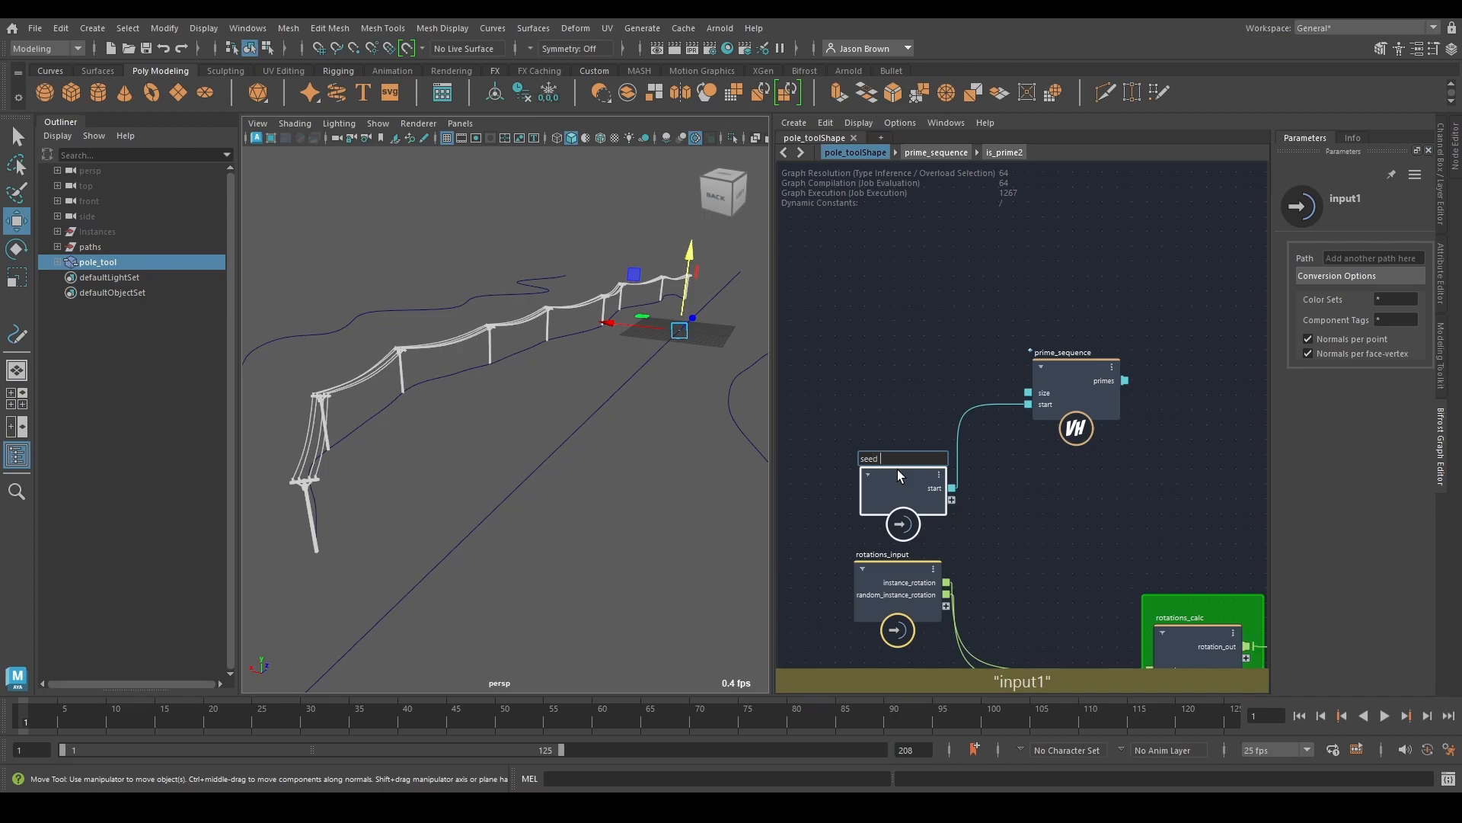
{"action": "type", "text": "eed_input"}
{"action": "key", "text": "Return"}
{"action": "right_click", "coordinate": [933, 486]}
{"action": "left_click", "coordinate": [948, 492]}
{"action": "type", "text": "seed"}
{"action": "key", "text": "Return"}
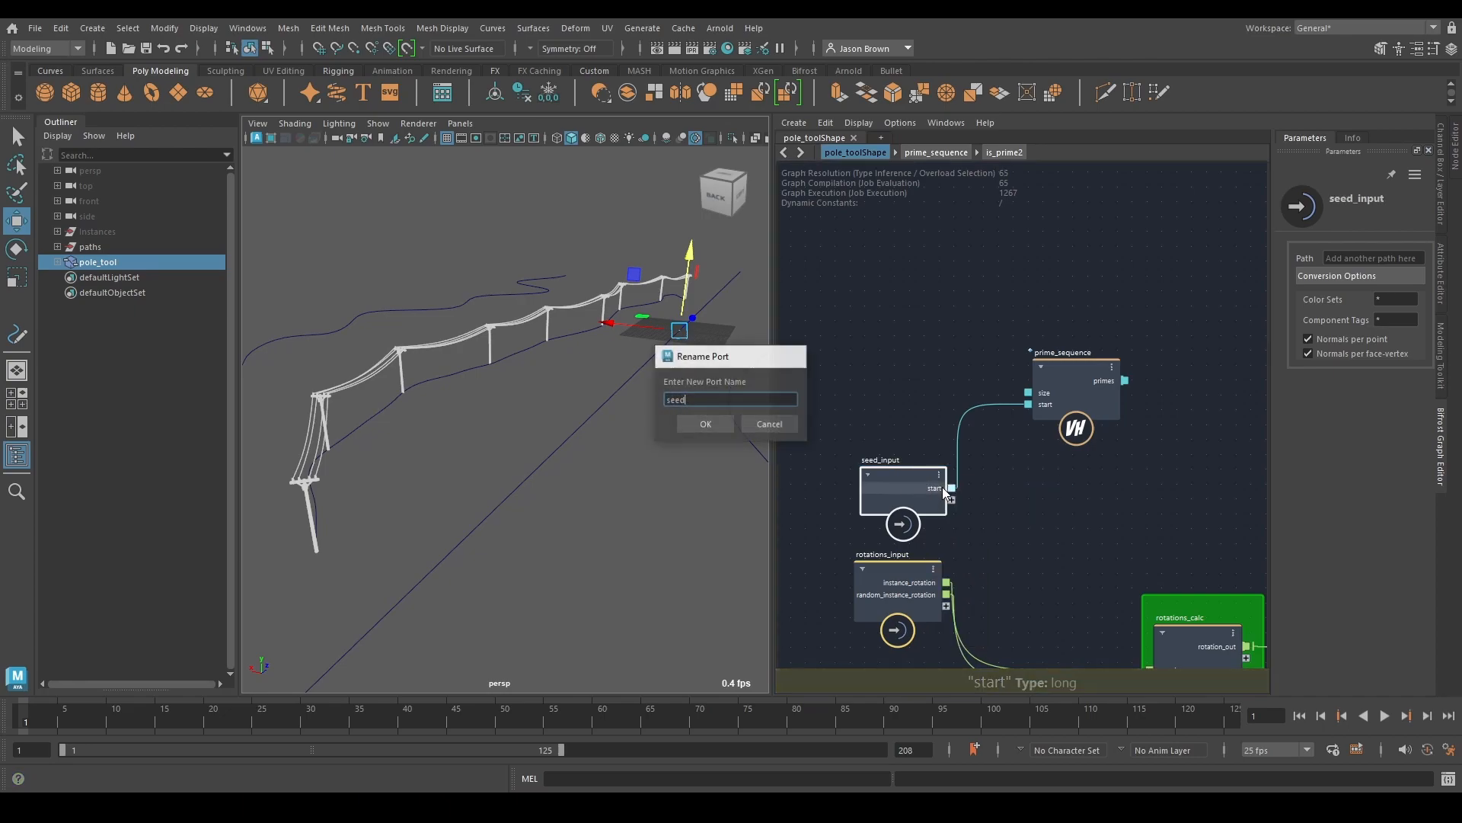
Step: Check the exposed Seed attribute among pole_toolShape's channels and return to the Bifrost graph
{"action": "left_click", "coordinate": [1441, 207]}
{"action": "scroll", "coordinate": [1329, 506], "scroll_direction": "down", "scroll_amount": 3}
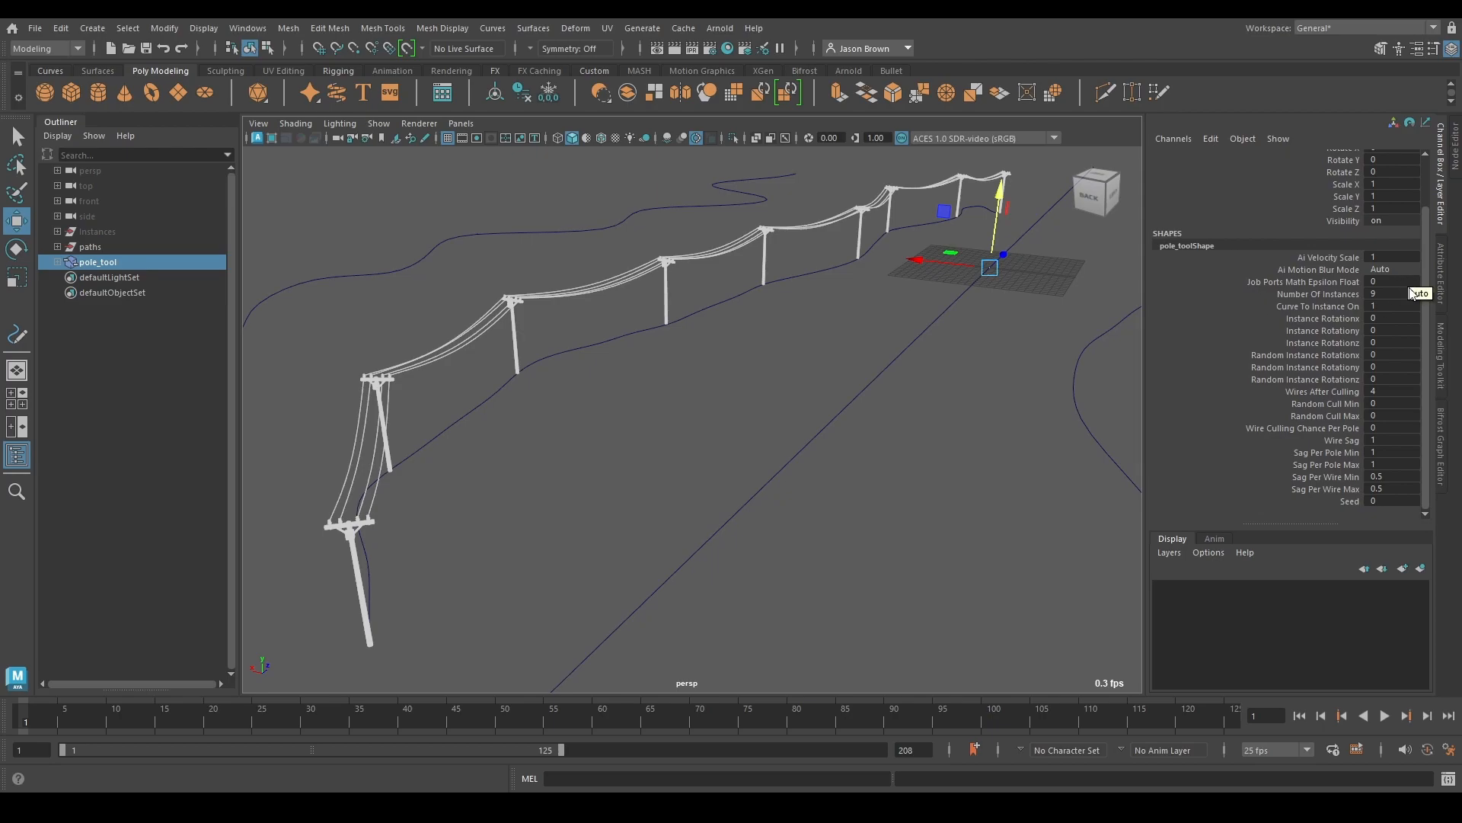
{"action": "left_click", "coordinate": [1445, 421]}
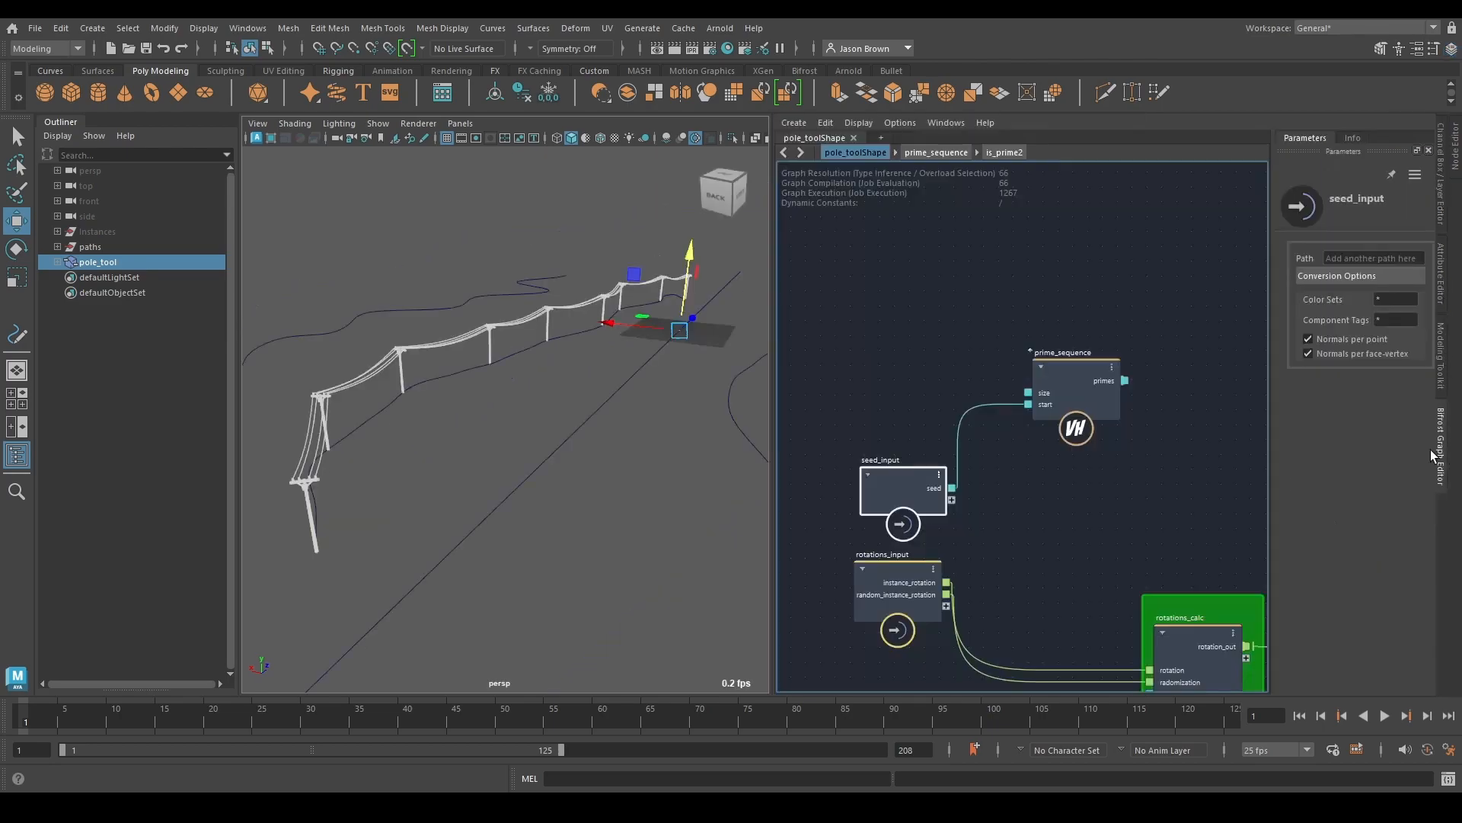
Step: Reposition seed_input beside prime_sequence so that the seed connection runs nearly straight into the start port
{"action": "left_click_drag", "start_coordinate": [935, 492], "coordinate": [926, 420]}
{"action": "middle_click_drag", "start_coordinate": [995, 434], "coordinate": [848, 423], "text": "alt"}
{"action": "left_click", "coordinate": [967, 396]}
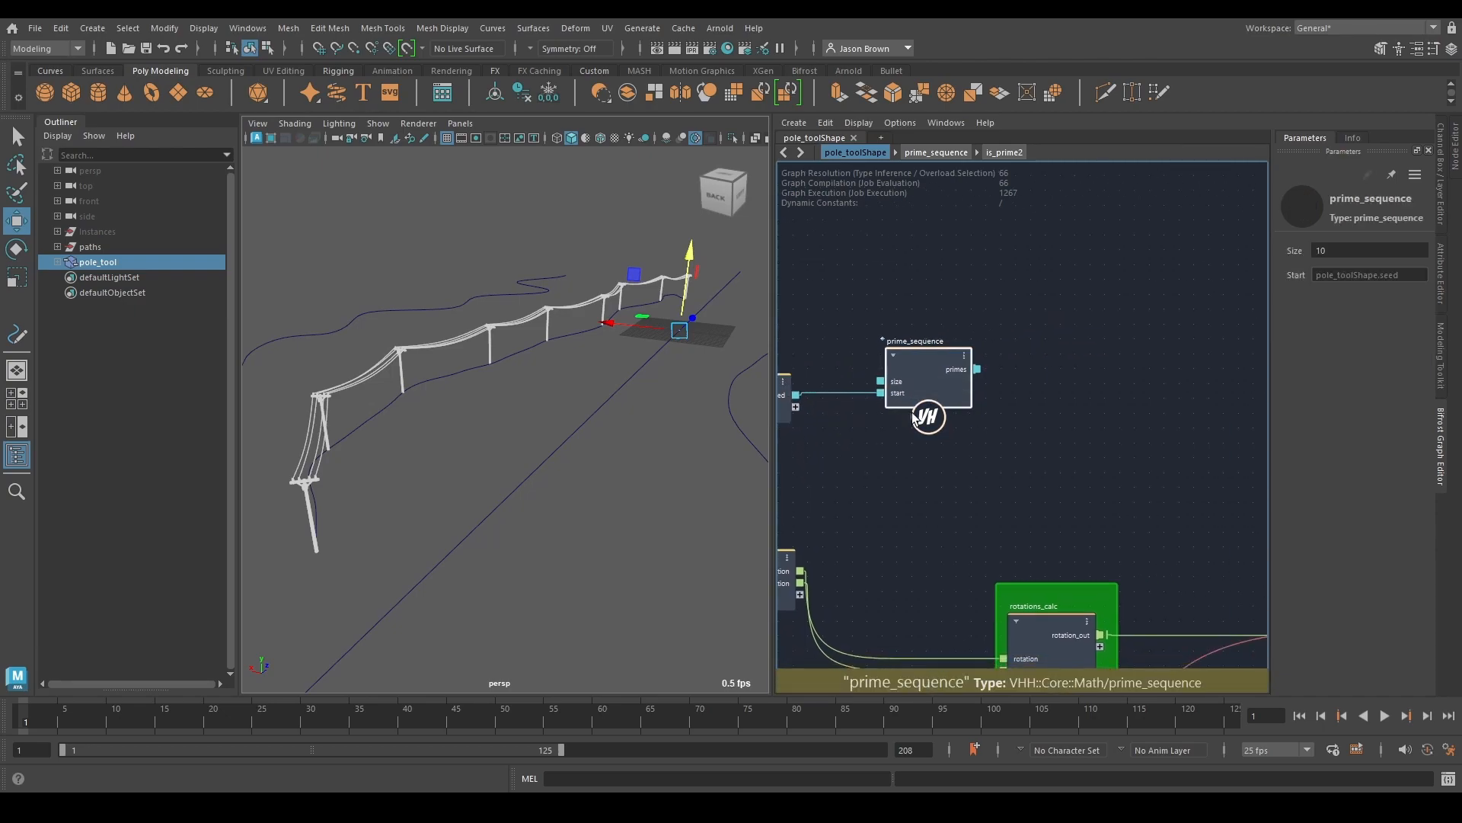
{"action": "middle_click_drag", "start_coordinate": [998, 452], "coordinate": [1070, 434], "text": "alt"}
{"action": "left_click", "coordinate": [1011, 466]}
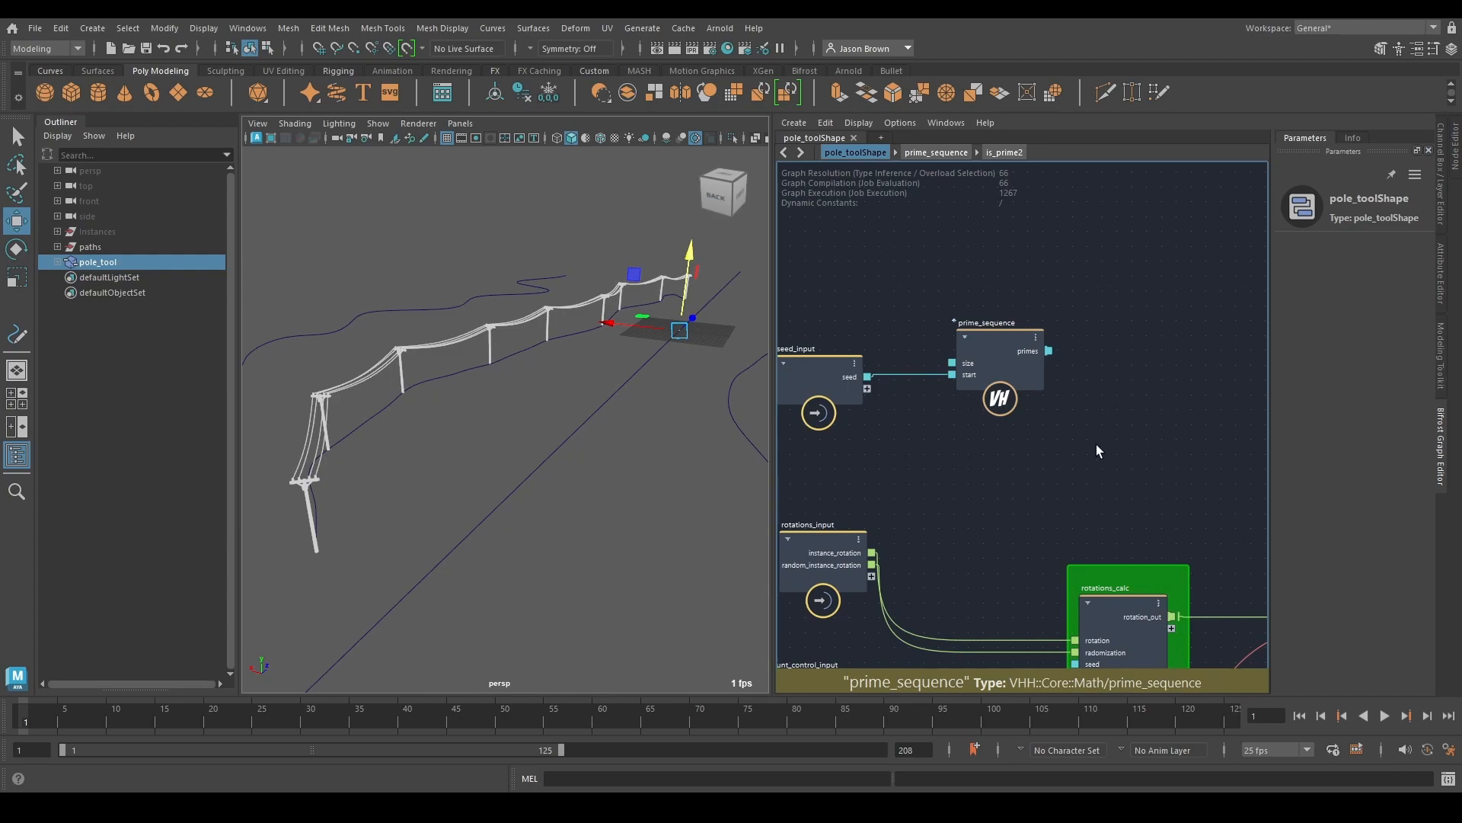
Step: Set pole_toolShape's Seed attribute to 4812 and return to the Bifrost graph
{"action": "left_click", "coordinate": [1441, 177]}
{"action": "scroll", "coordinate": [1380, 495], "scroll_direction": "down", "scroll_amount": 2}
{"action": "left_click", "coordinate": [1382, 501]}
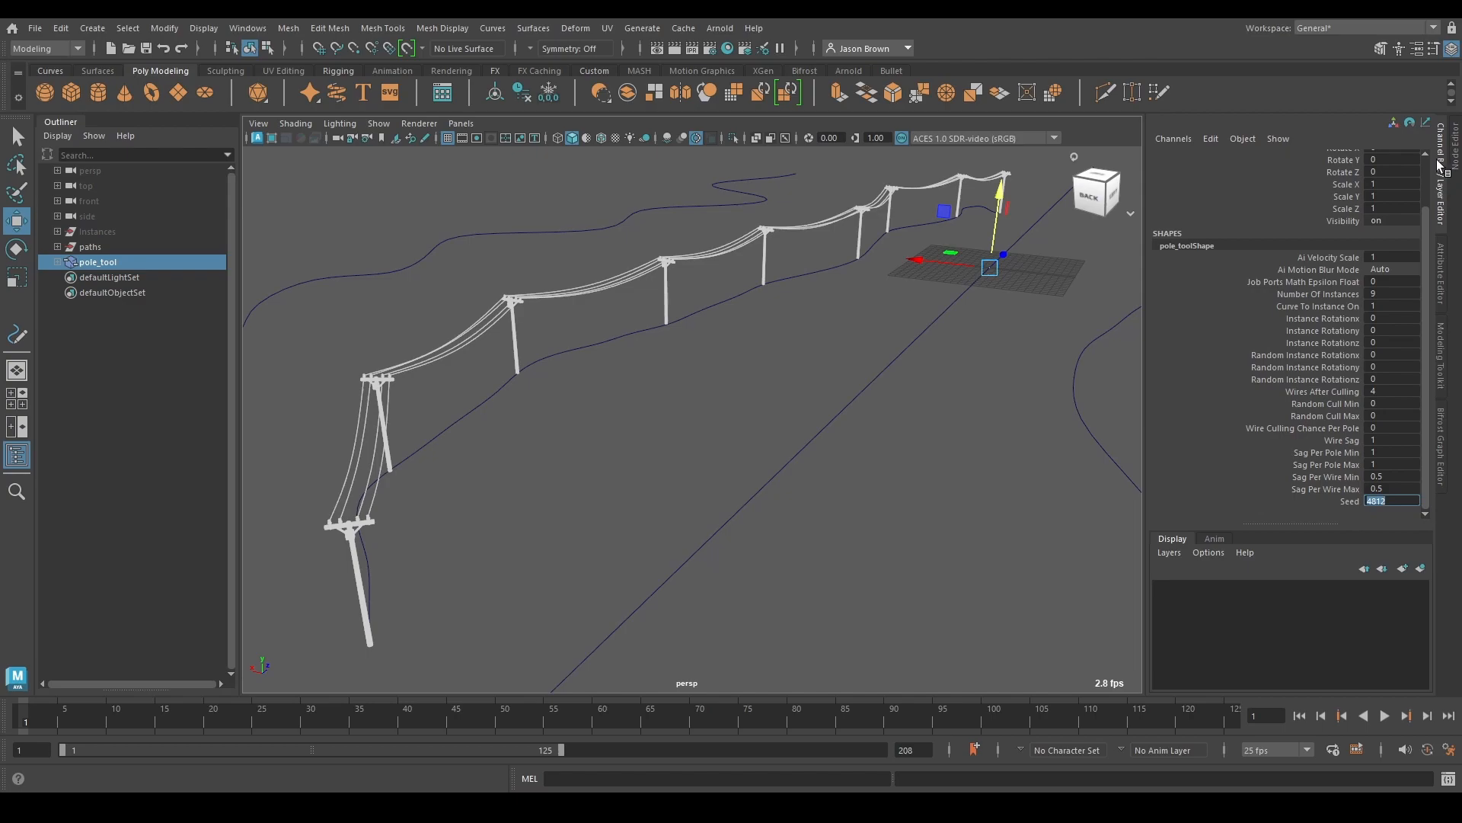
{"action": "left_click", "coordinate": [1441, 481]}
Step: Align prime_sequence with seed_input and shift both nodes together, leaving free space above the rotations nodes
{"action": "left_click_drag", "start_coordinate": [1006, 364], "coordinate": [971, 365]}
{"action": "middle_click_drag", "start_coordinate": [1026, 423], "coordinate": [1148, 389]}
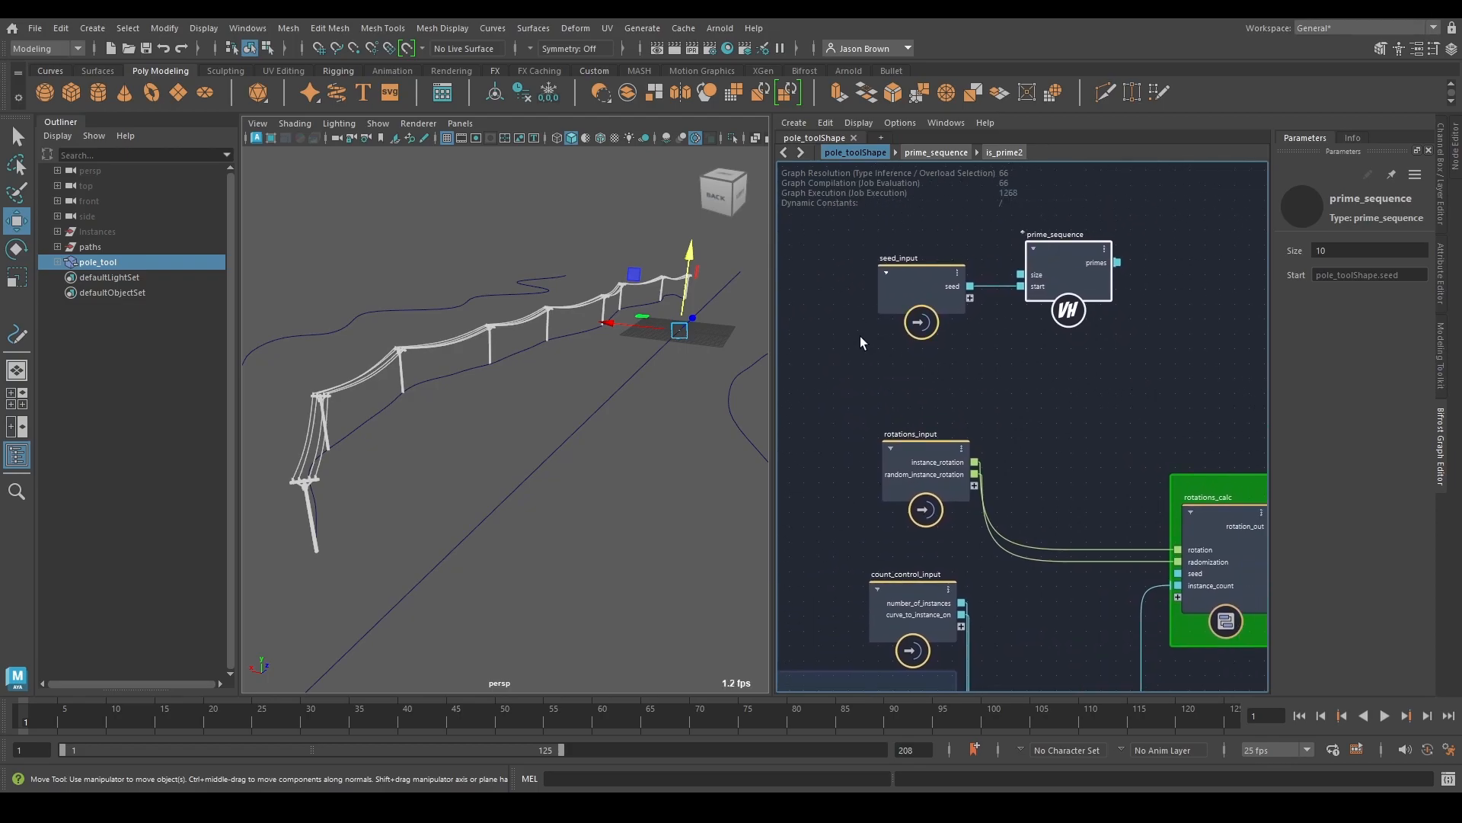
{"action": "left_click_drag", "start_coordinate": [861, 336], "coordinate": [1146, 239]}
{"action": "left_click_drag", "start_coordinate": [1077, 275], "coordinate": [927, 255]}
{"action": "middle_click_drag", "start_coordinate": [1075, 366], "coordinate": [1018, 345]}
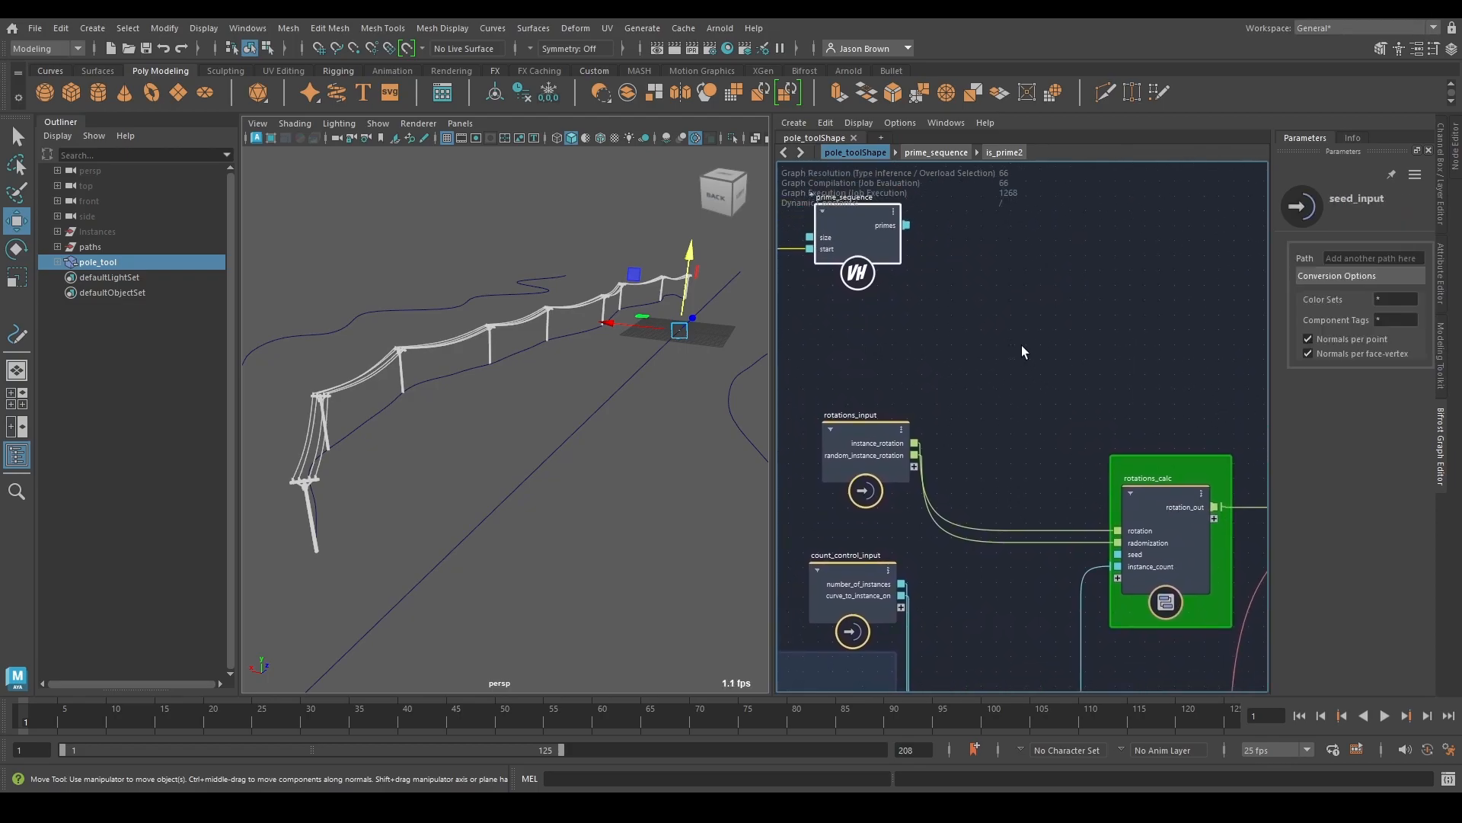
Step: Create a get_from_array node fed by prime_sequence's primes output
{"action": "left_click_drag", "start_coordinate": [908, 227], "coordinate": [967, 231]}
{"action": "type", "text": "gfa"}
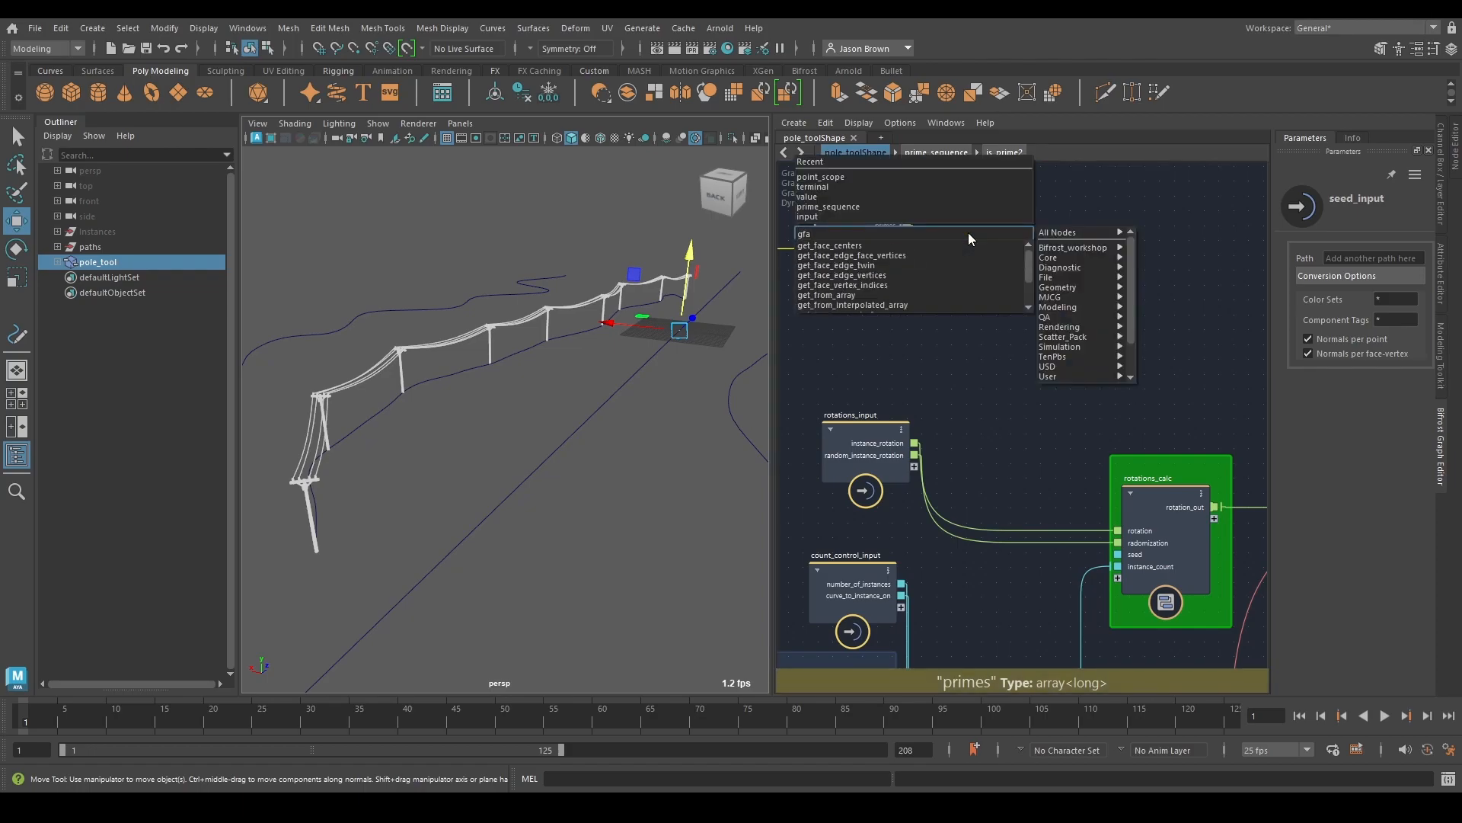
{"action": "key", "text": "Down"}
{"action": "key", "text": "Down"}
{"action": "key", "text": "Down"}
{"action": "key", "text": "Down"}
{"action": "key", "text": "Down"}
{"action": "key", "text": "Down"}
{"action": "key", "text": "Return"}
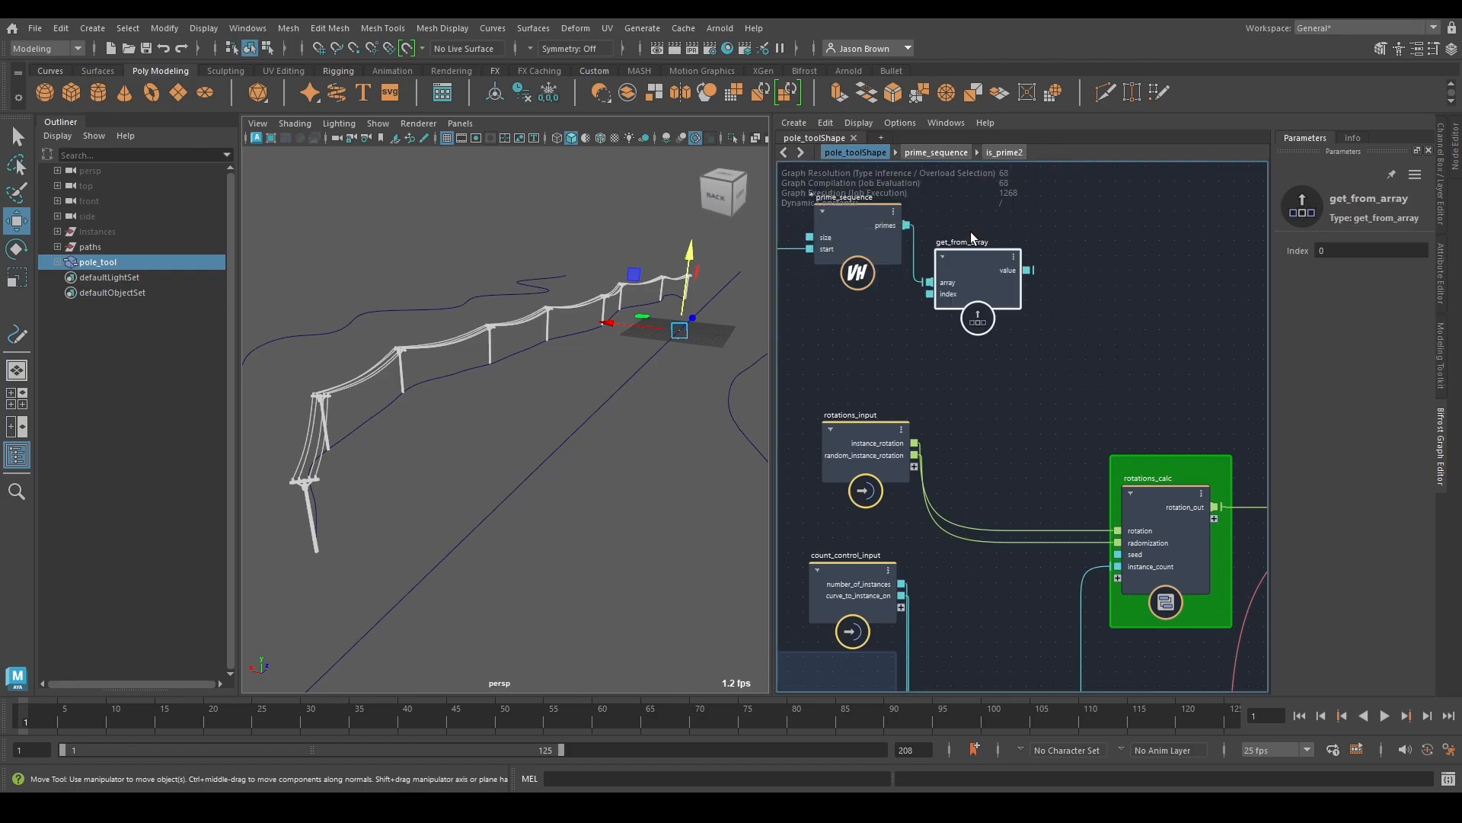
Step: Connect get_from_array's value output to rotations_calc's seed port and place a watchpoint on that connection
{"action": "left_click_drag", "start_coordinate": [980, 305], "coordinate": [1064, 486]}
{"action": "middle_click_drag", "start_coordinate": [1074, 349], "coordinate": [1075, 404], "text": "alt"}
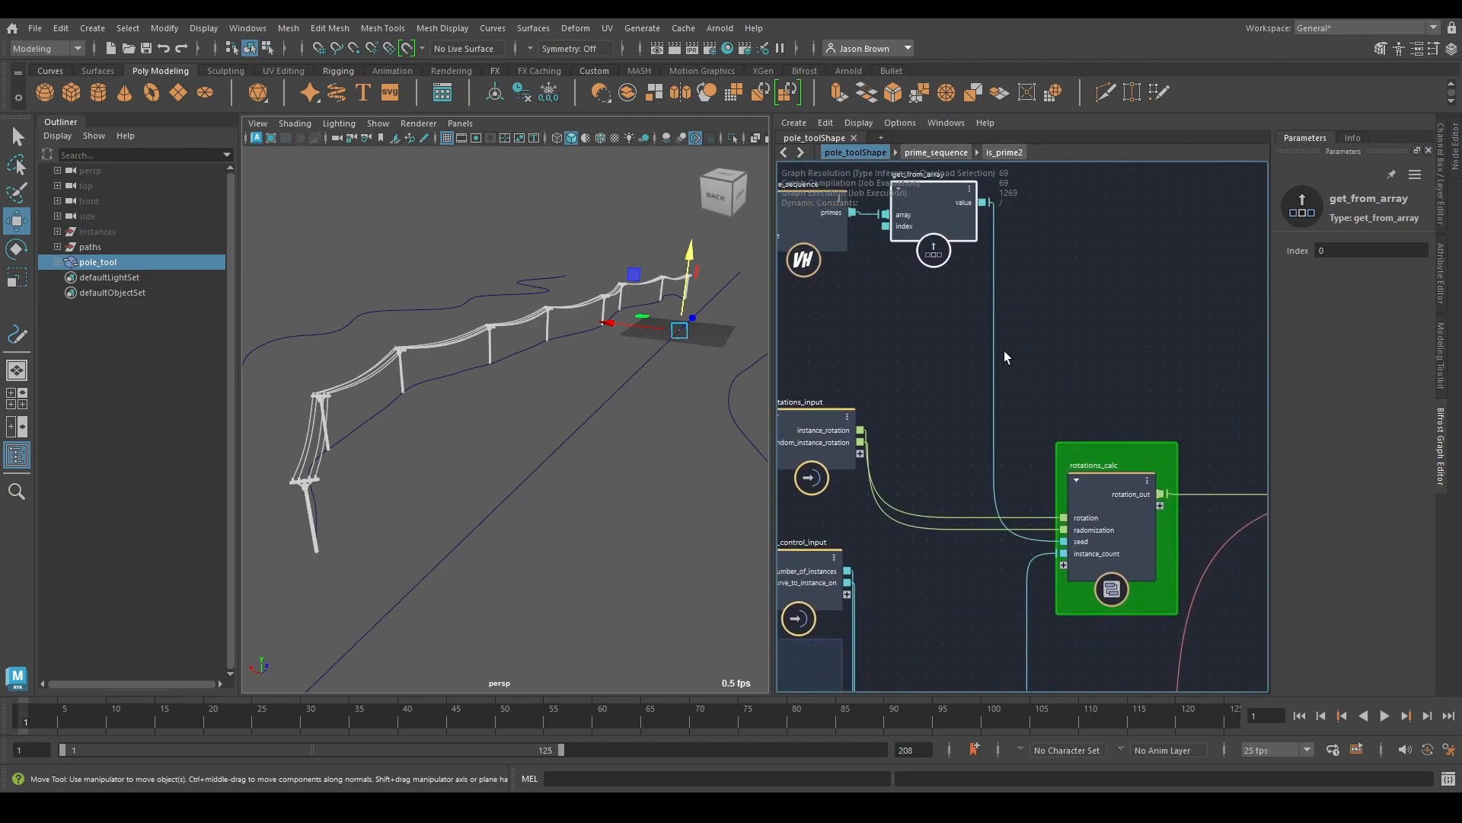
{"action": "left_click", "coordinate": [995, 422]}
{"action": "key", "text": "shift+w"}
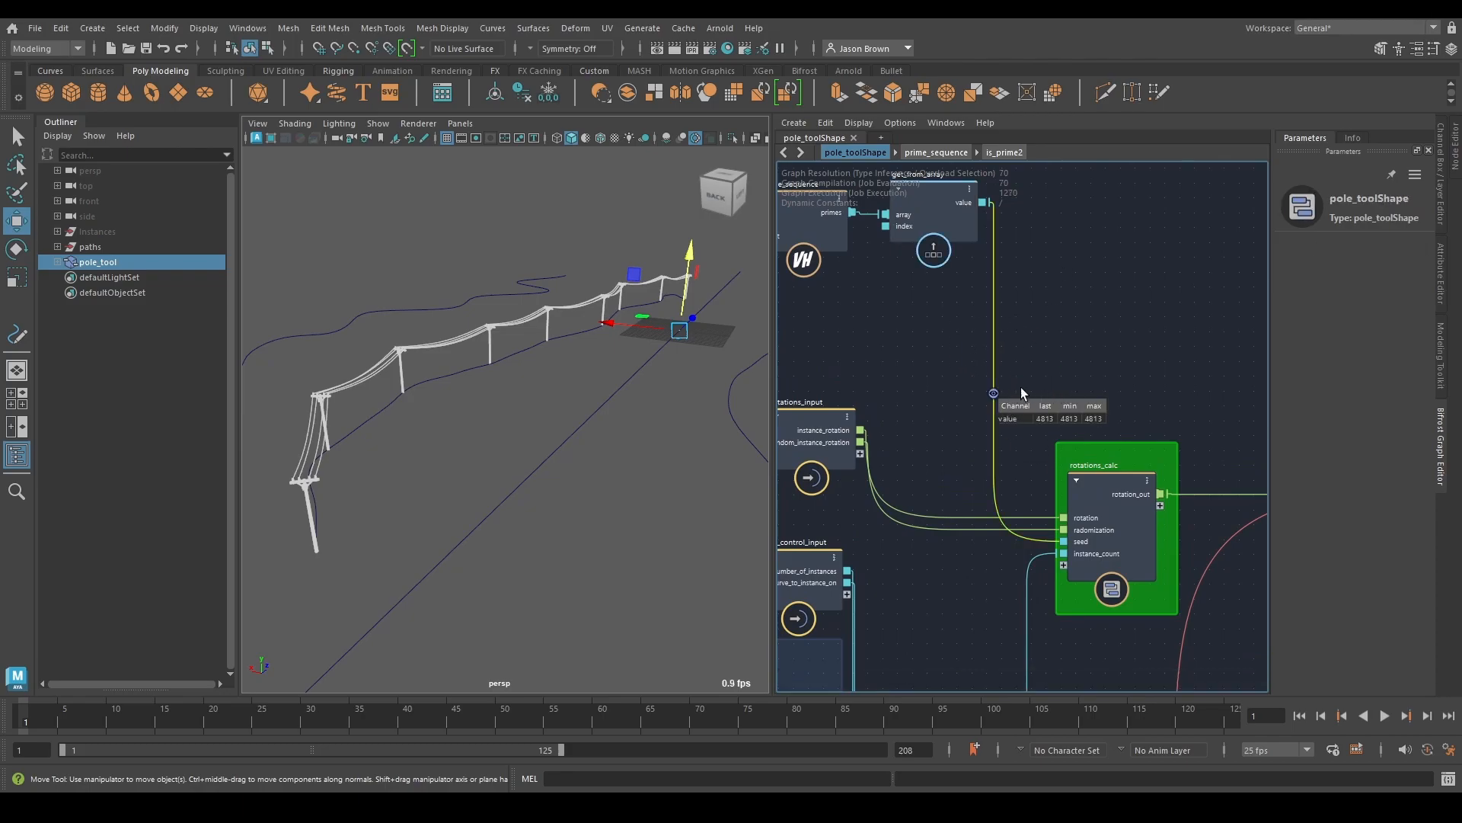
{"action": "left_click_drag", "start_coordinate": [994, 393], "coordinate": [1051, 316]}
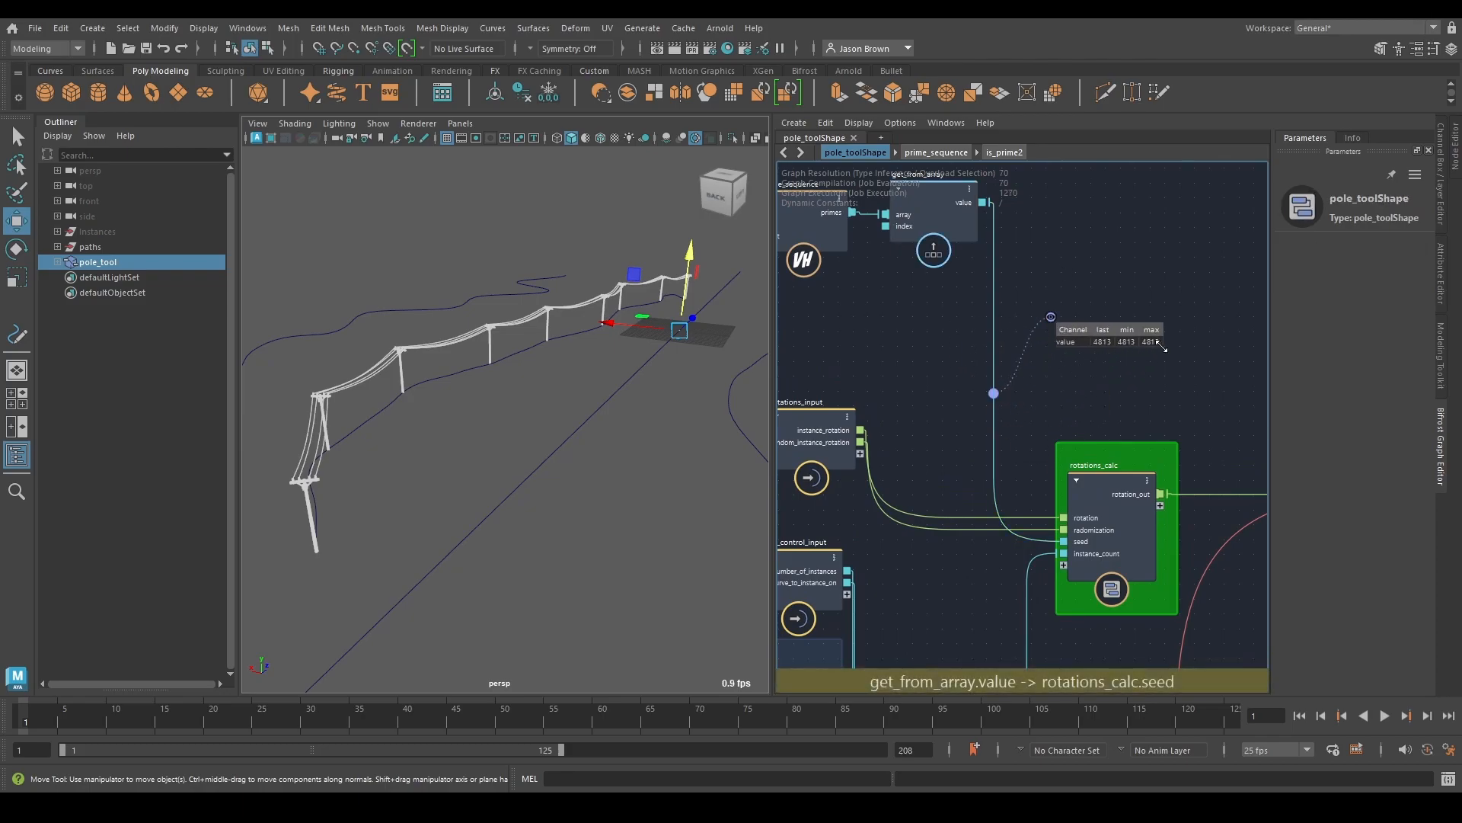
Step: Look through the downstream nodes, including random_cull and cull_wires, for further seed ports to supply
{"action": "middle_click_drag", "start_coordinate": [1203, 371], "coordinate": [1235, 238], "text": "alt"}
{"action": "middle_click_drag", "start_coordinate": [1018, 411], "coordinate": [979, 591], "text": "alt"}
{"action": "middle_click_drag", "start_coordinate": [1019, 314], "coordinate": [1080, 386], "text": "alt"}
{"action": "middle_click_drag", "start_coordinate": [1066, 314], "coordinate": [1035, 166], "text": "alt"}
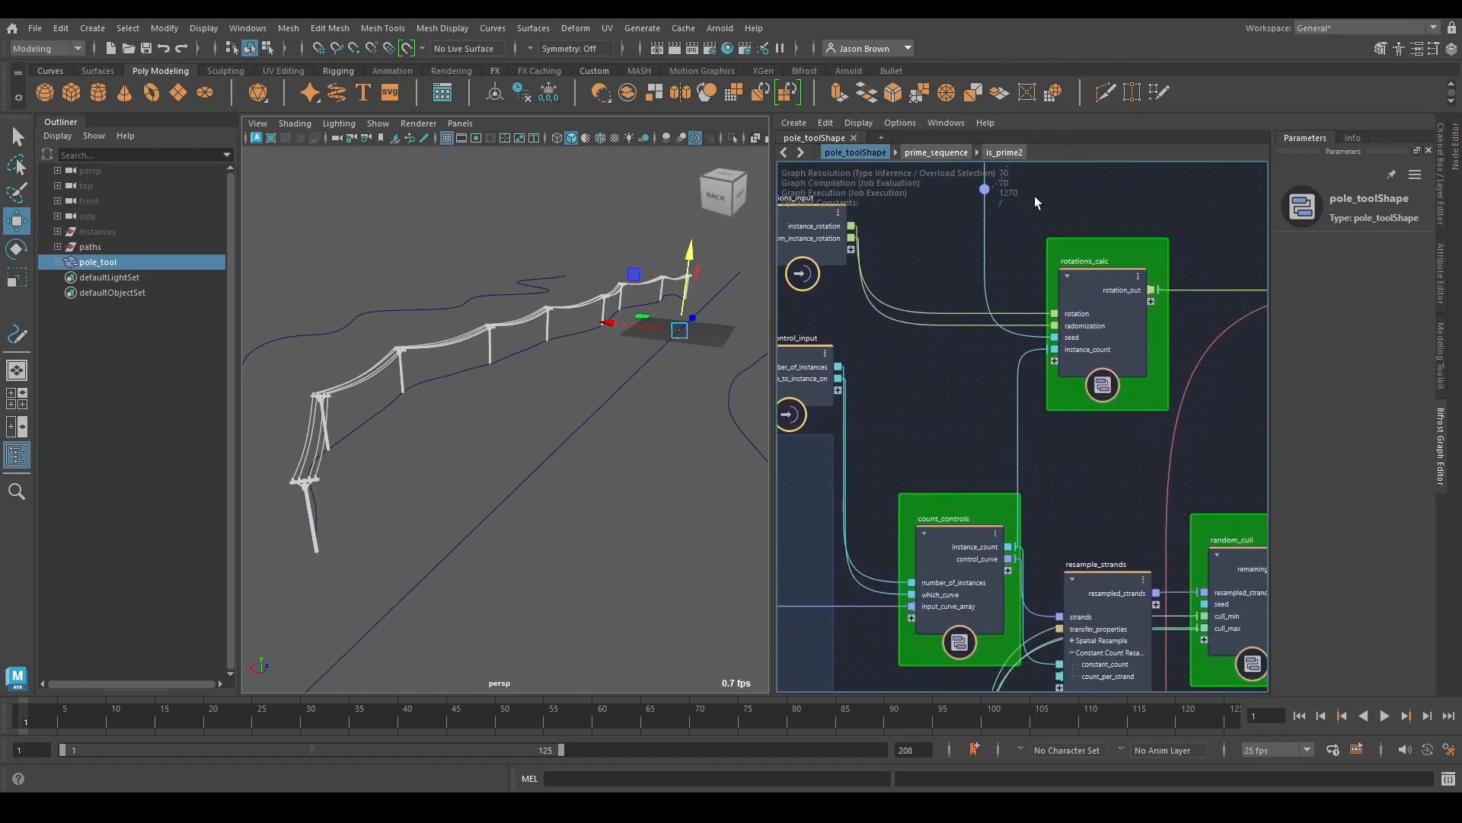
{"action": "middle_click_drag", "start_coordinate": [1045, 518], "coordinate": [998, 317], "text": "alt"}
{"action": "middle_click_drag", "start_coordinate": [1012, 623], "coordinate": [815, 510], "text": "alt"}
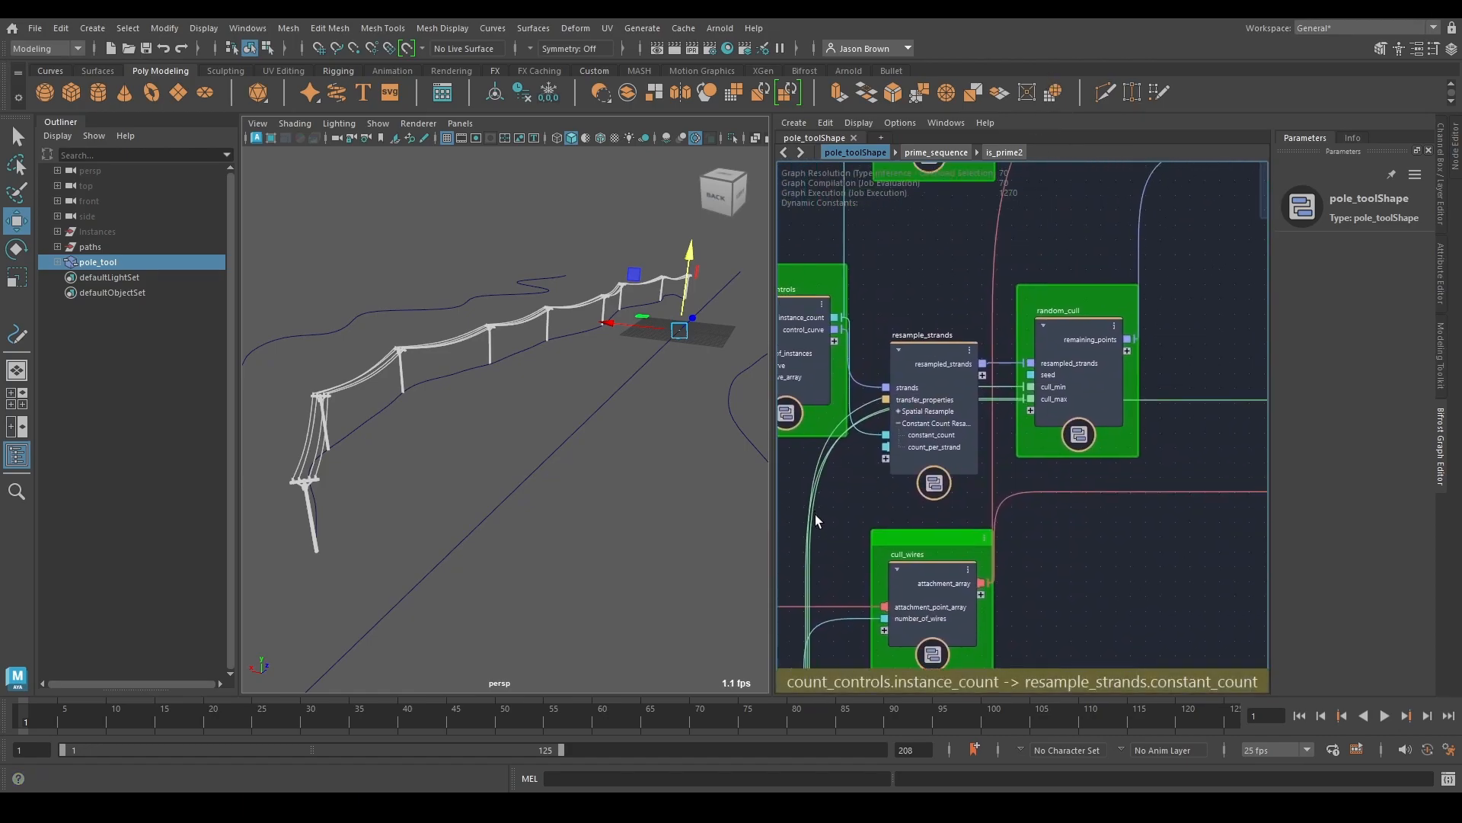
{"action": "middle_click_drag", "start_coordinate": [1052, 427], "coordinate": [1006, 428], "text": "alt"}
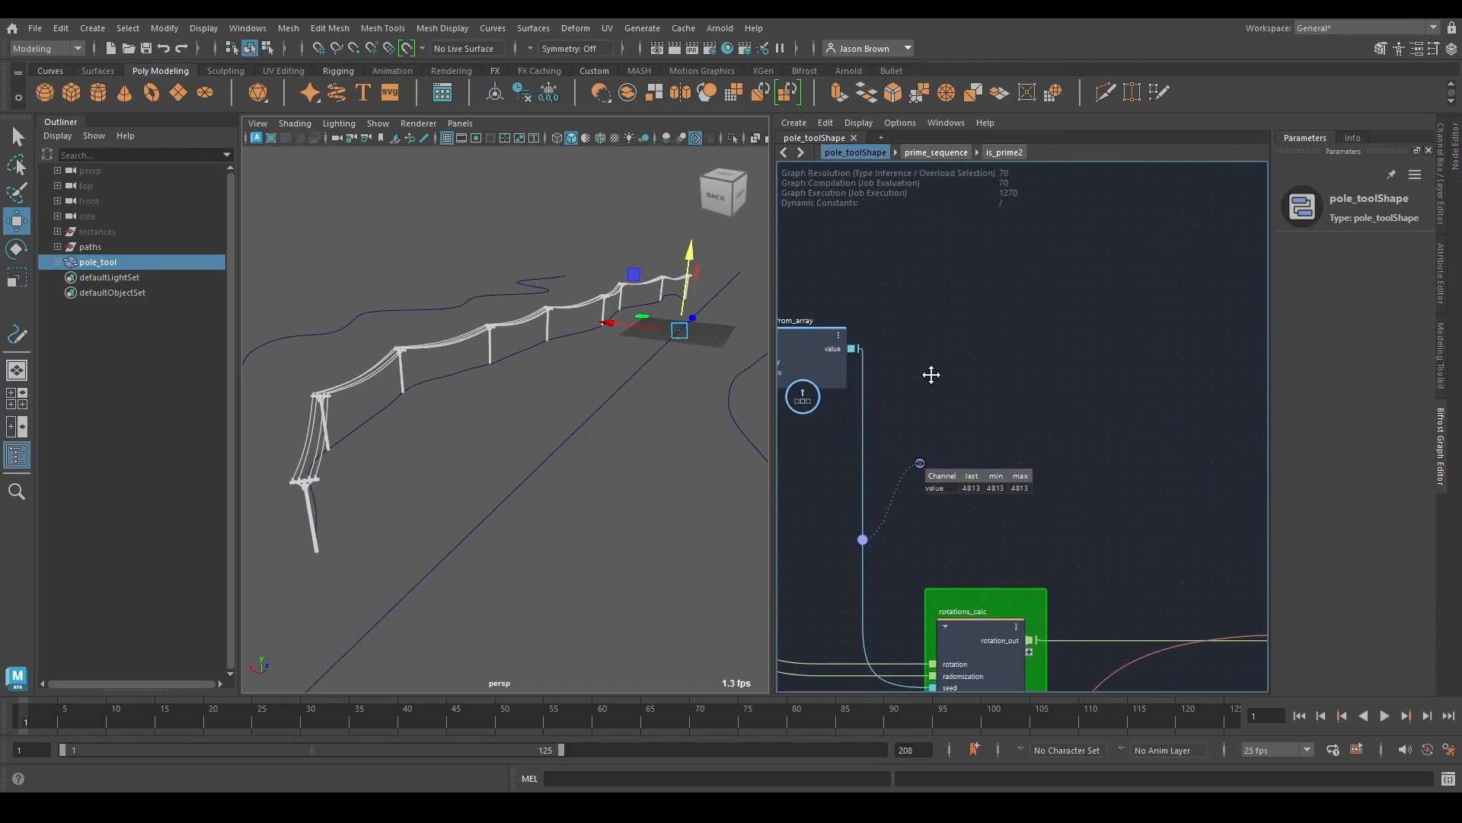
{"action": "middle_click_drag", "start_coordinate": [841, 358], "coordinate": [960, 365], "text": "alt"}
Step: Move get_from_array down and create a second get_from_array node from prime_sequence's primes output with index 1
{"action": "left_click_drag", "start_coordinate": [914, 380], "coordinate": [914, 490]}
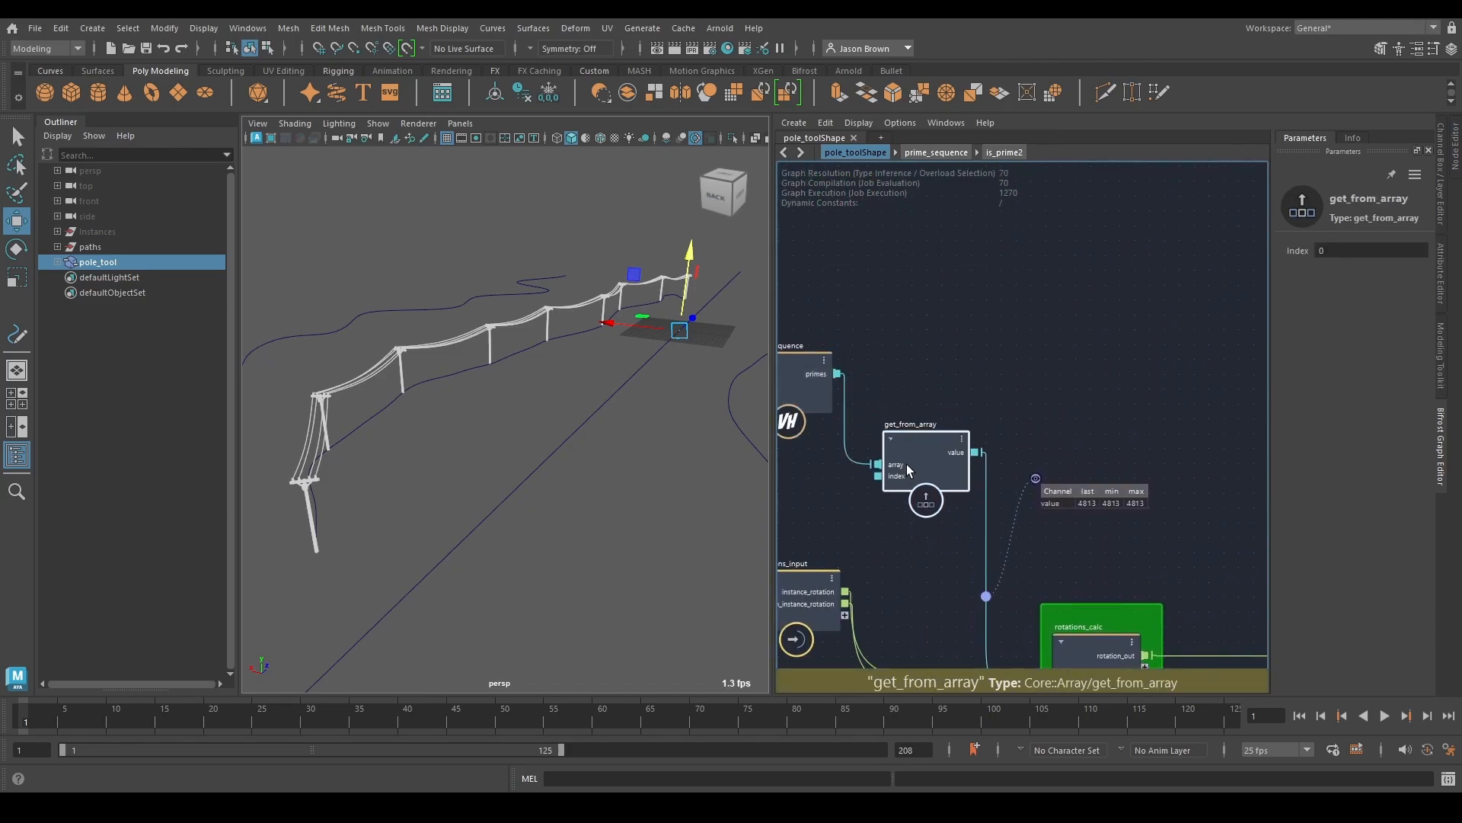
{"action": "left_click_drag", "start_coordinate": [838, 373], "coordinate": [1029, 381]}
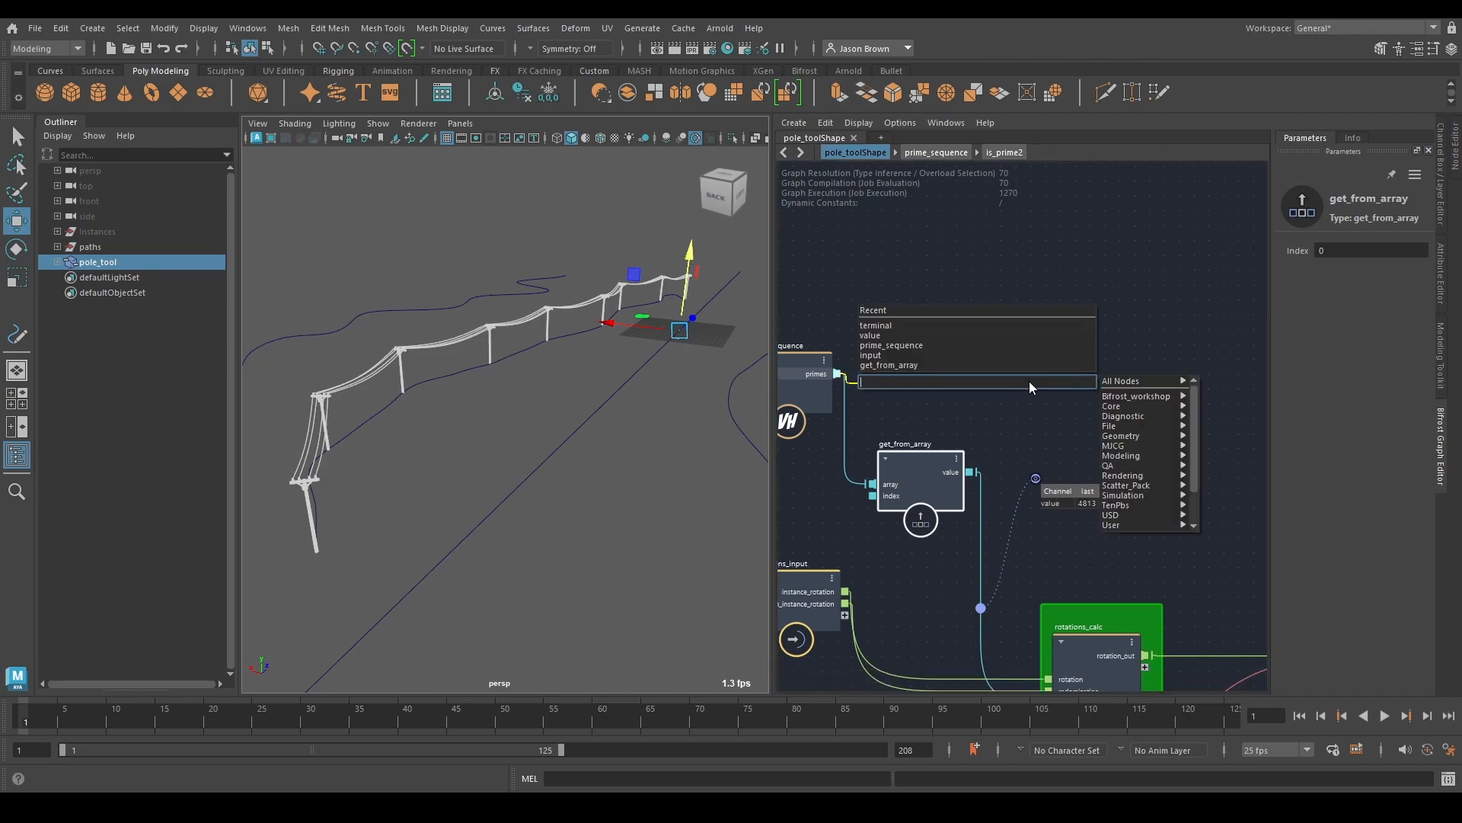
{"action": "type", "text": "getfrom"}
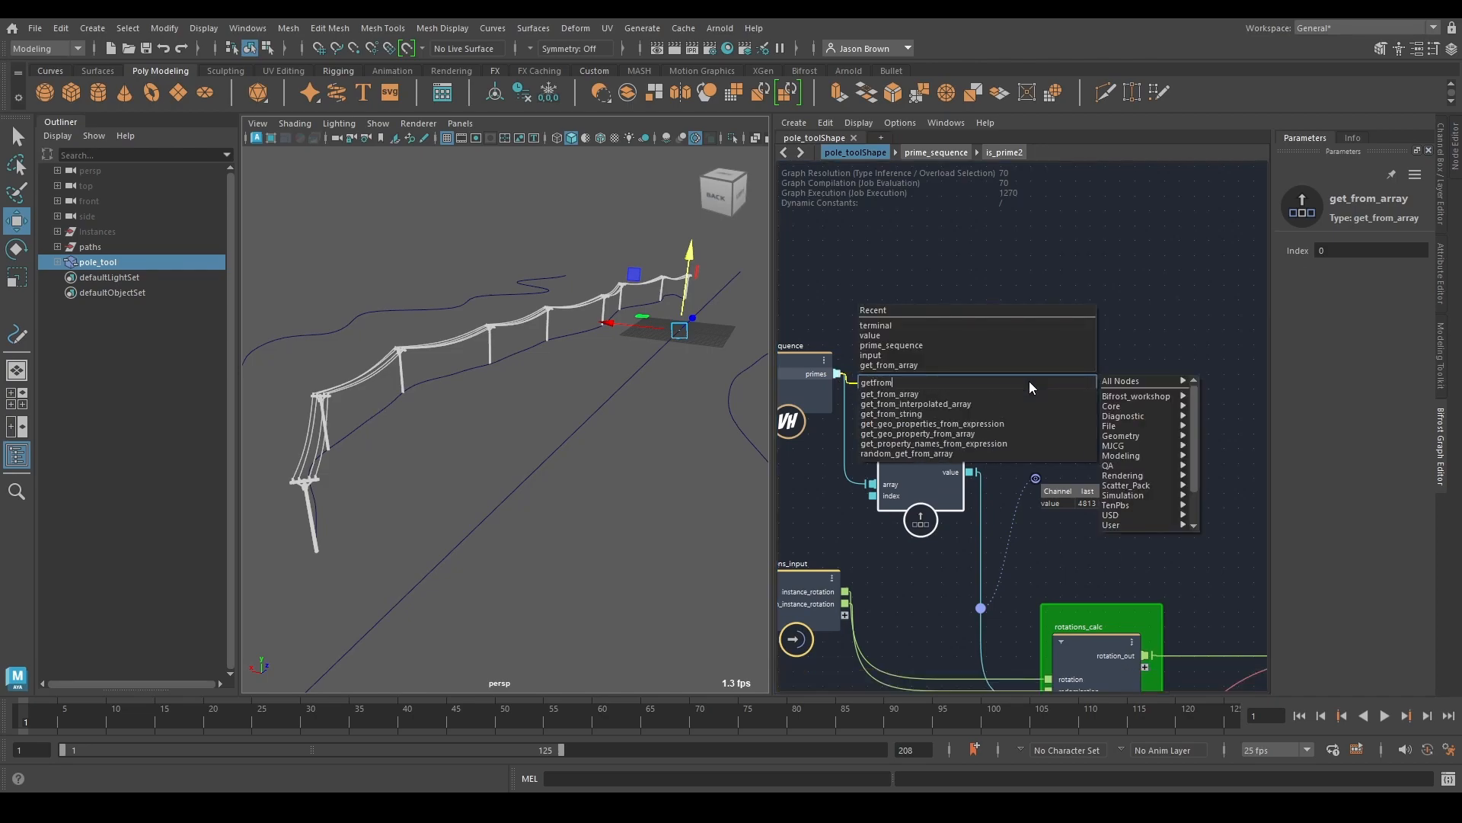
{"action": "key", "text": "Return"}
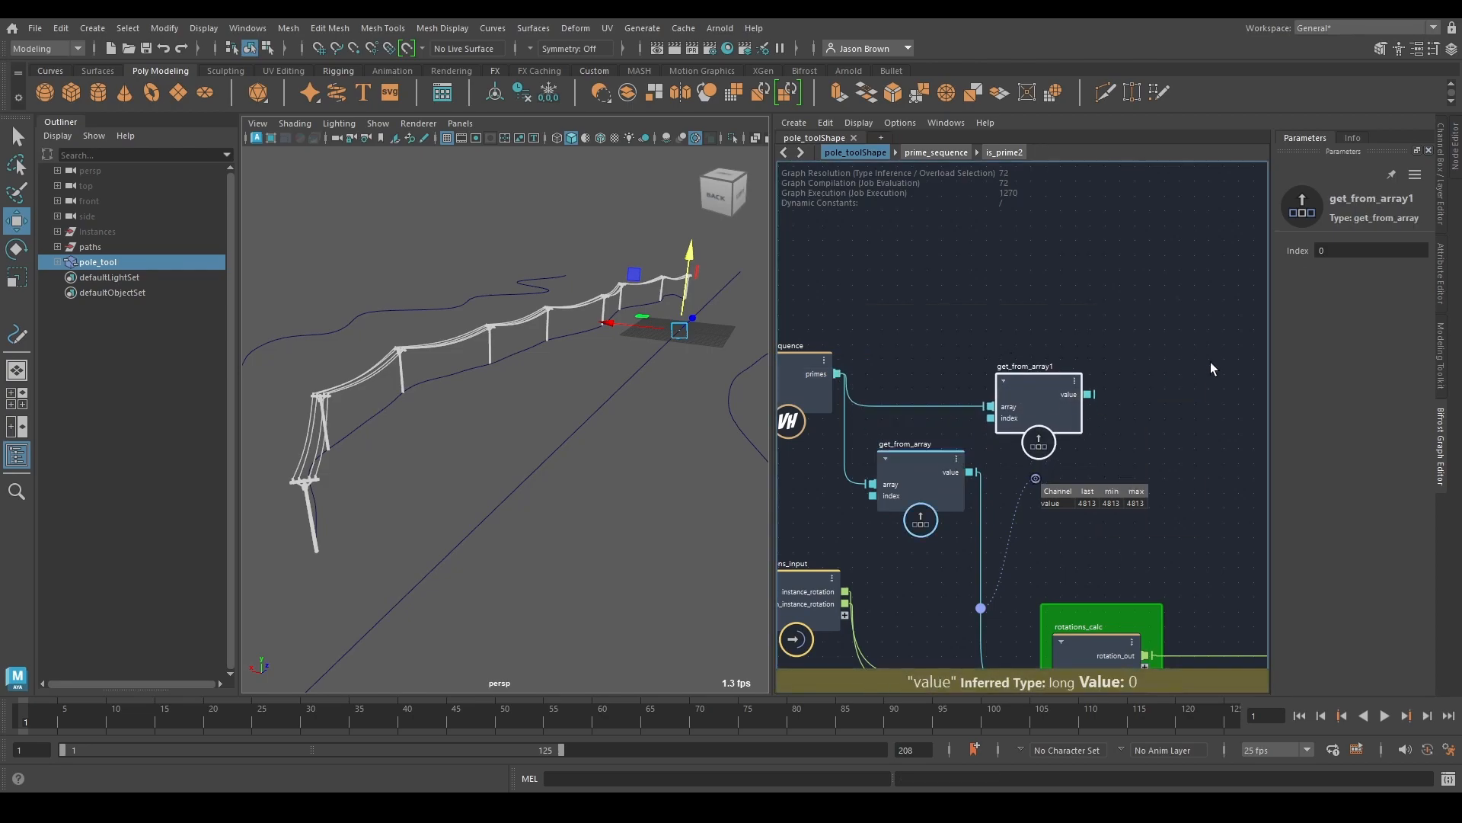
{"action": "left_click", "coordinate": [1345, 251]}
{"action": "middle_click_drag", "start_coordinate": [1043, 395], "coordinate": [992, 290], "text": "alt"}
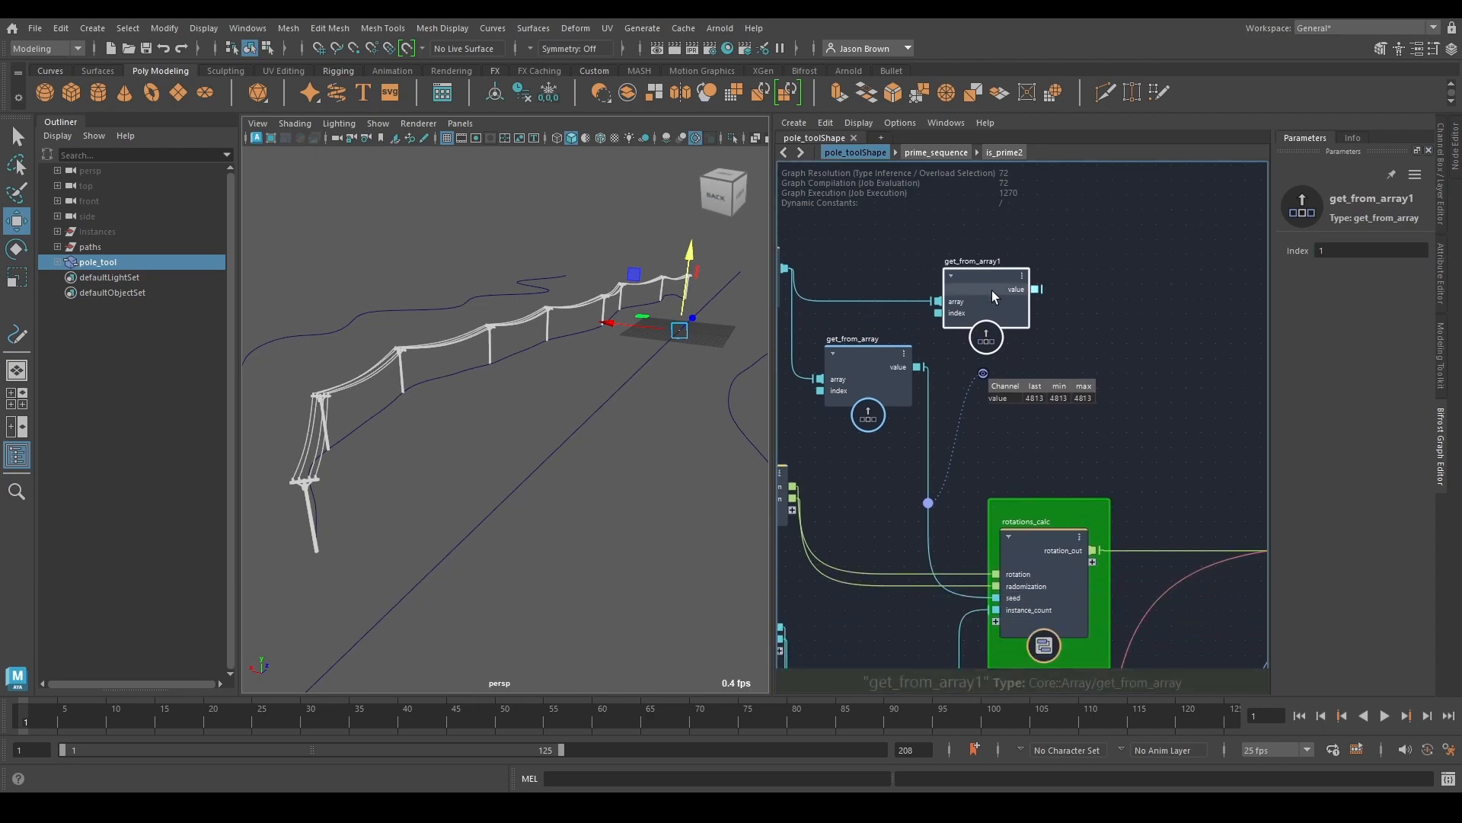
Step: Connect get_from_array1's value output to random_cull's seed port and place a watchpoint on that connection
{"action": "left_click", "coordinate": [1038, 289]}
{"action": "middle_click_drag", "start_coordinate": [1177, 355], "coordinate": [1066, 34], "text": "alt"}
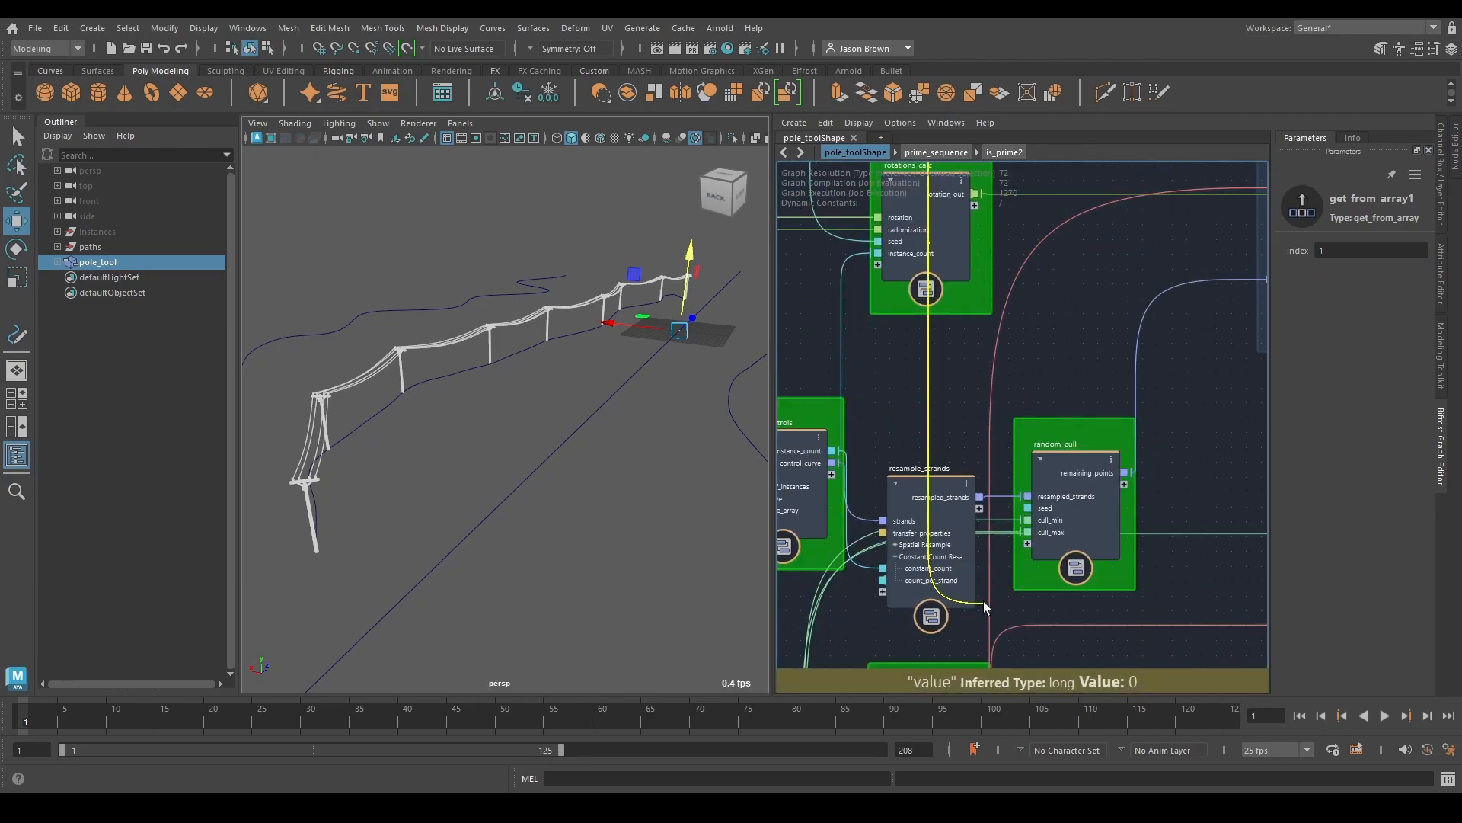
{"action": "left_click", "coordinate": [1029, 507]}
{"action": "middle_click_drag", "start_coordinate": [947, 387], "coordinate": [1128, 511], "text": "alt"}
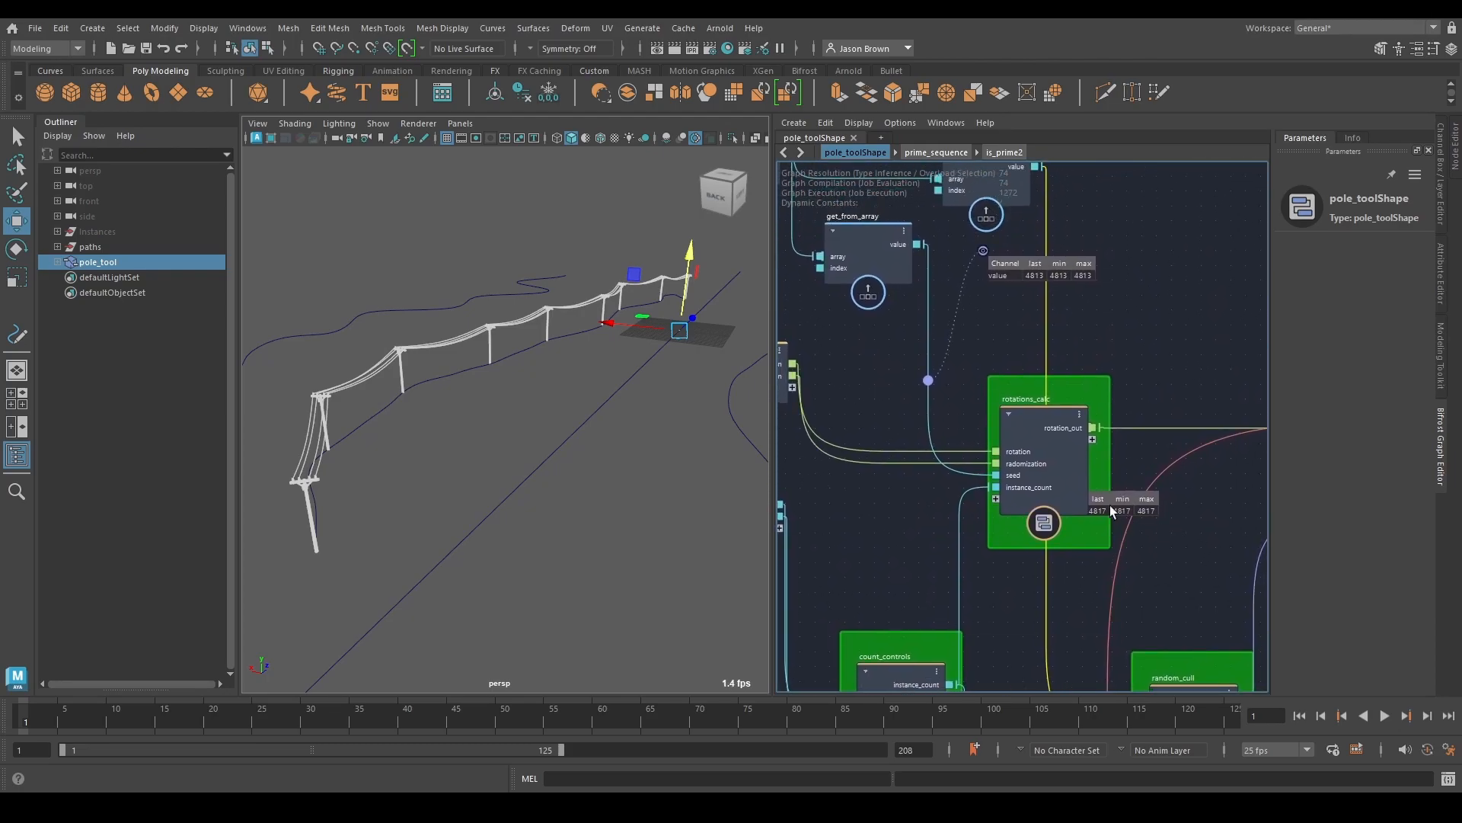
{"action": "mouse_move", "coordinate": [990, 186]}
{"action": "left_mouse_down"}
{"action": "mouse_move", "coordinate": [1056, 183]}
{"action": "mouse_move", "coordinate": [988, 196]}
{"action": "left_mouse_up"}
{"action": "middle_click_drag", "start_coordinate": [988, 193], "coordinate": [914, 238], "text": "alt"}
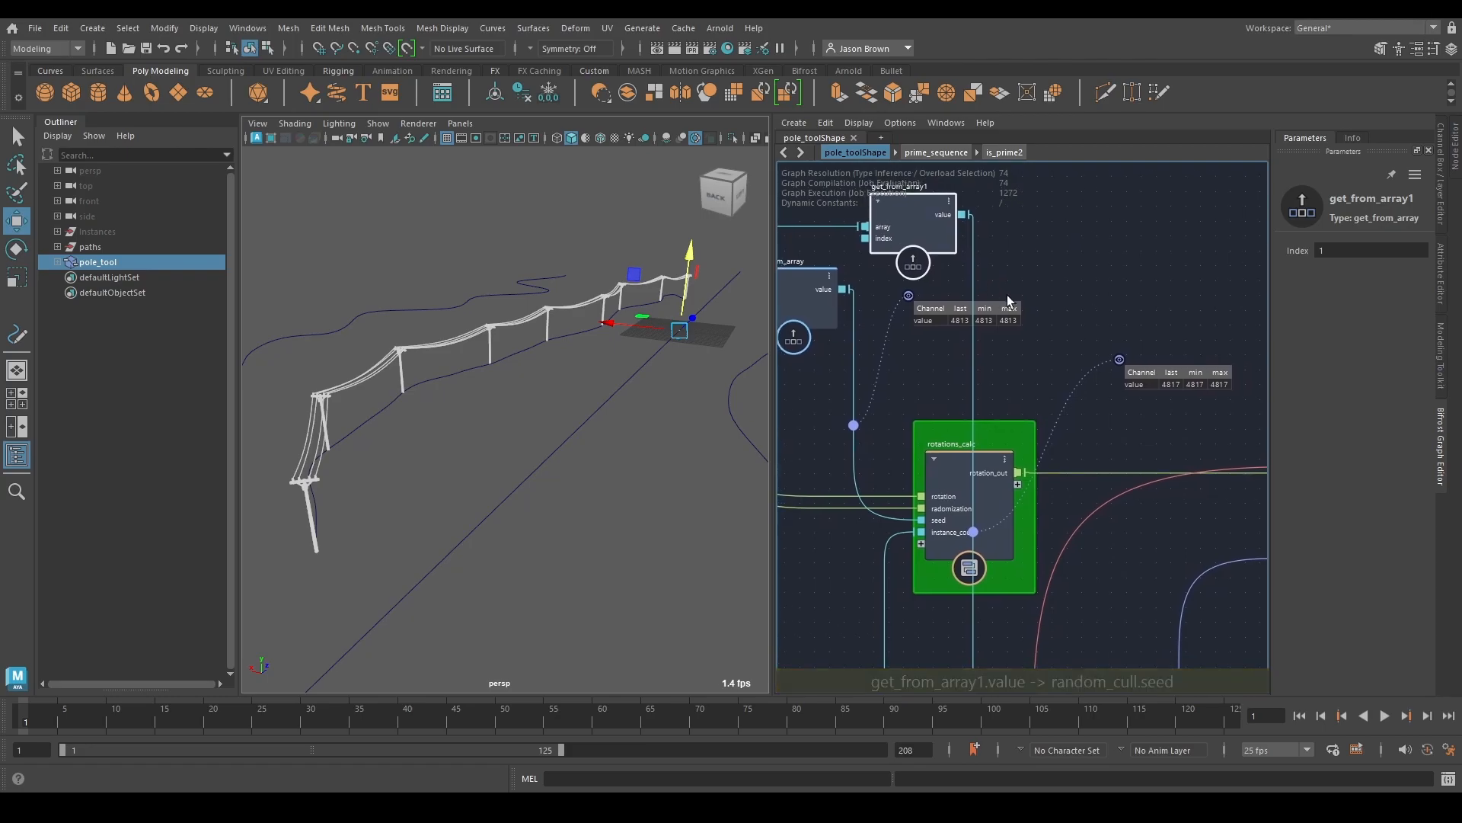
Step: Set pole_toolShape's Seed attribute to 348 and check the watched values in the Bifrost graph
{"action": "left_click", "coordinate": [1099, 264]}
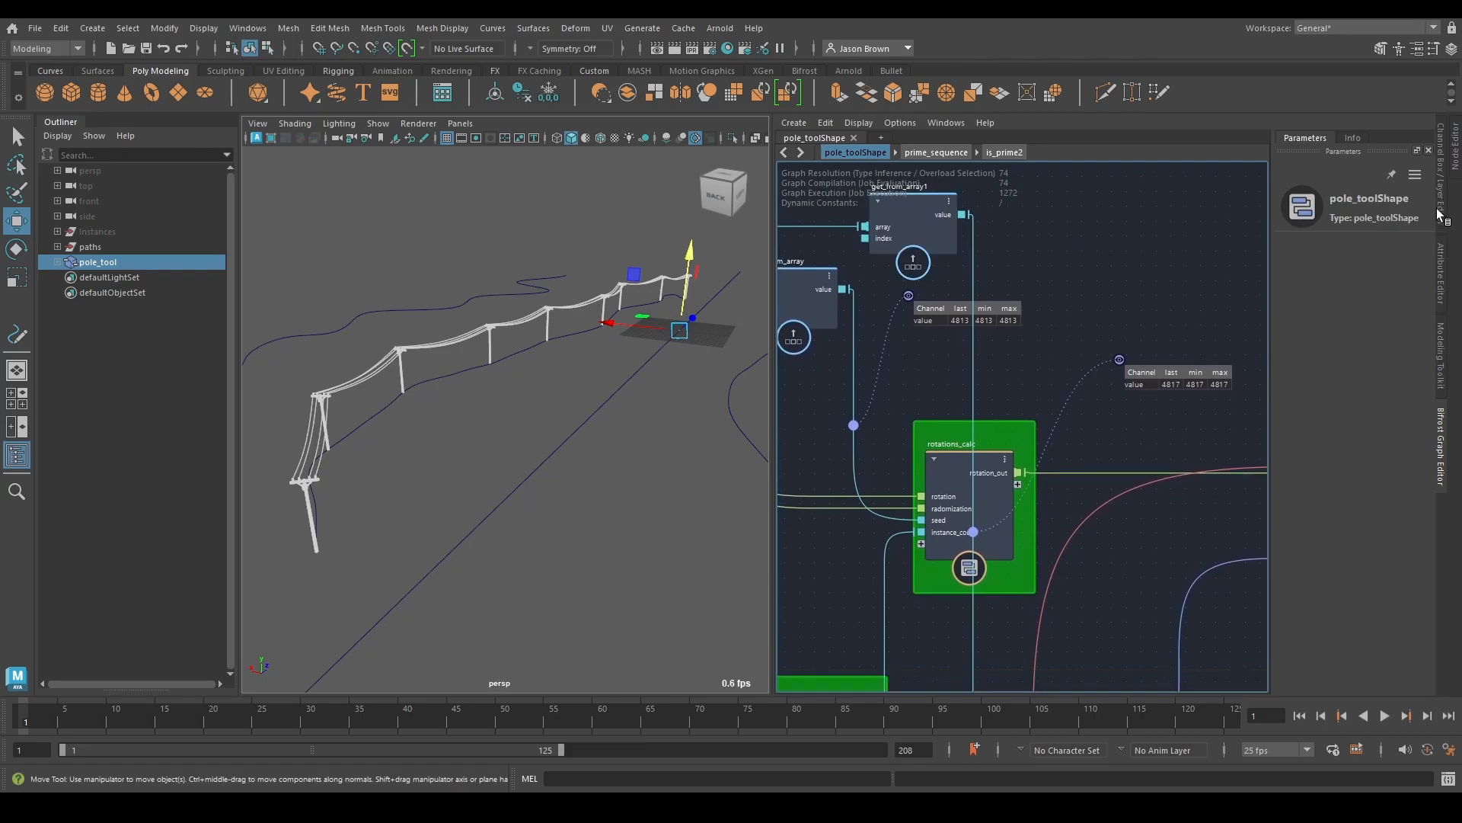
{"action": "left_click", "coordinate": [1442, 163]}
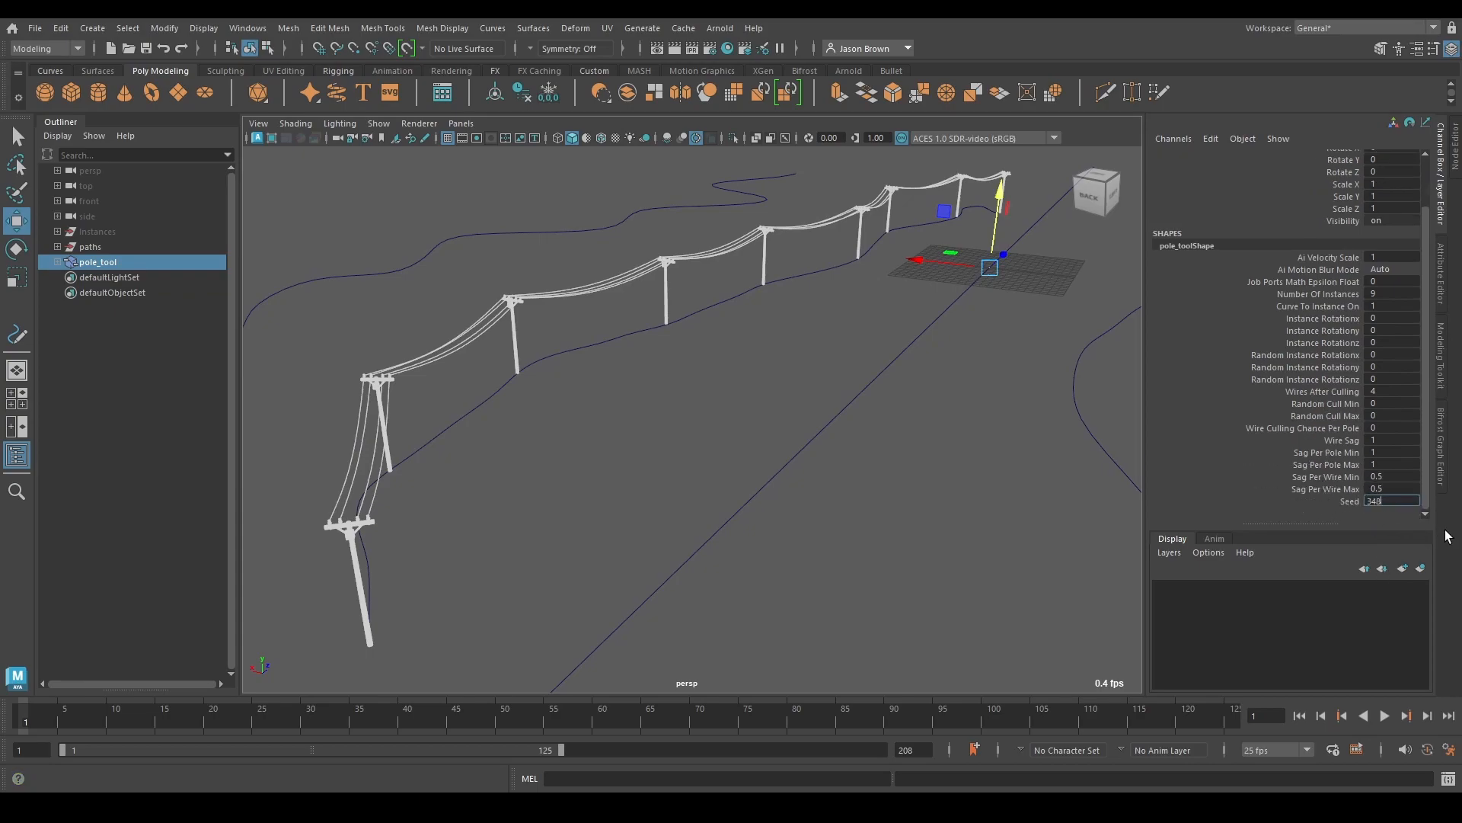
{"action": "left_click", "coordinate": [1441, 449]}
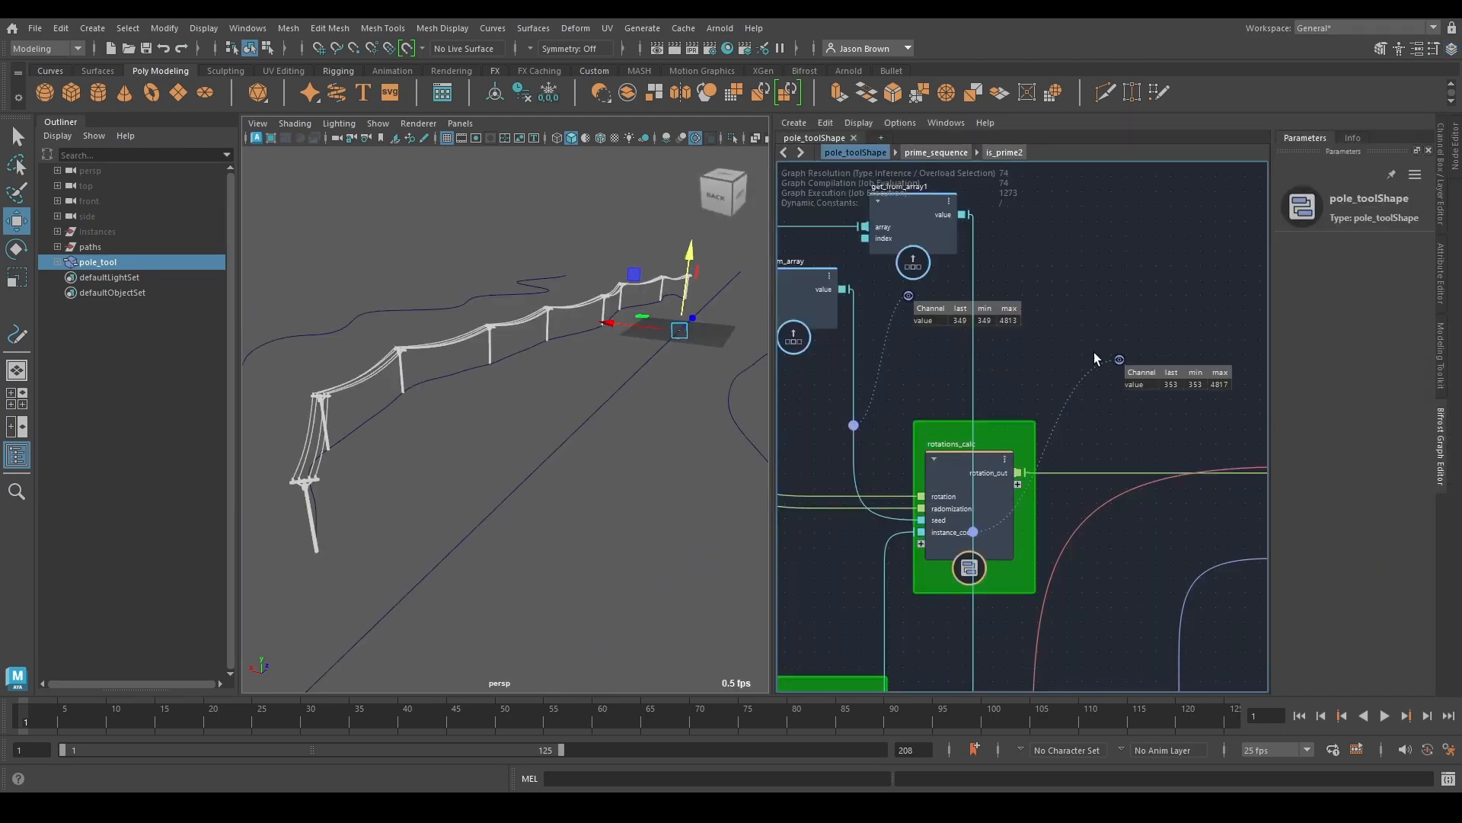
Step: Delete the watchpoints from the two get_from_array value connections
{"action": "left_click", "coordinate": [854, 425]}
{"action": "key", "text": "Delete"}
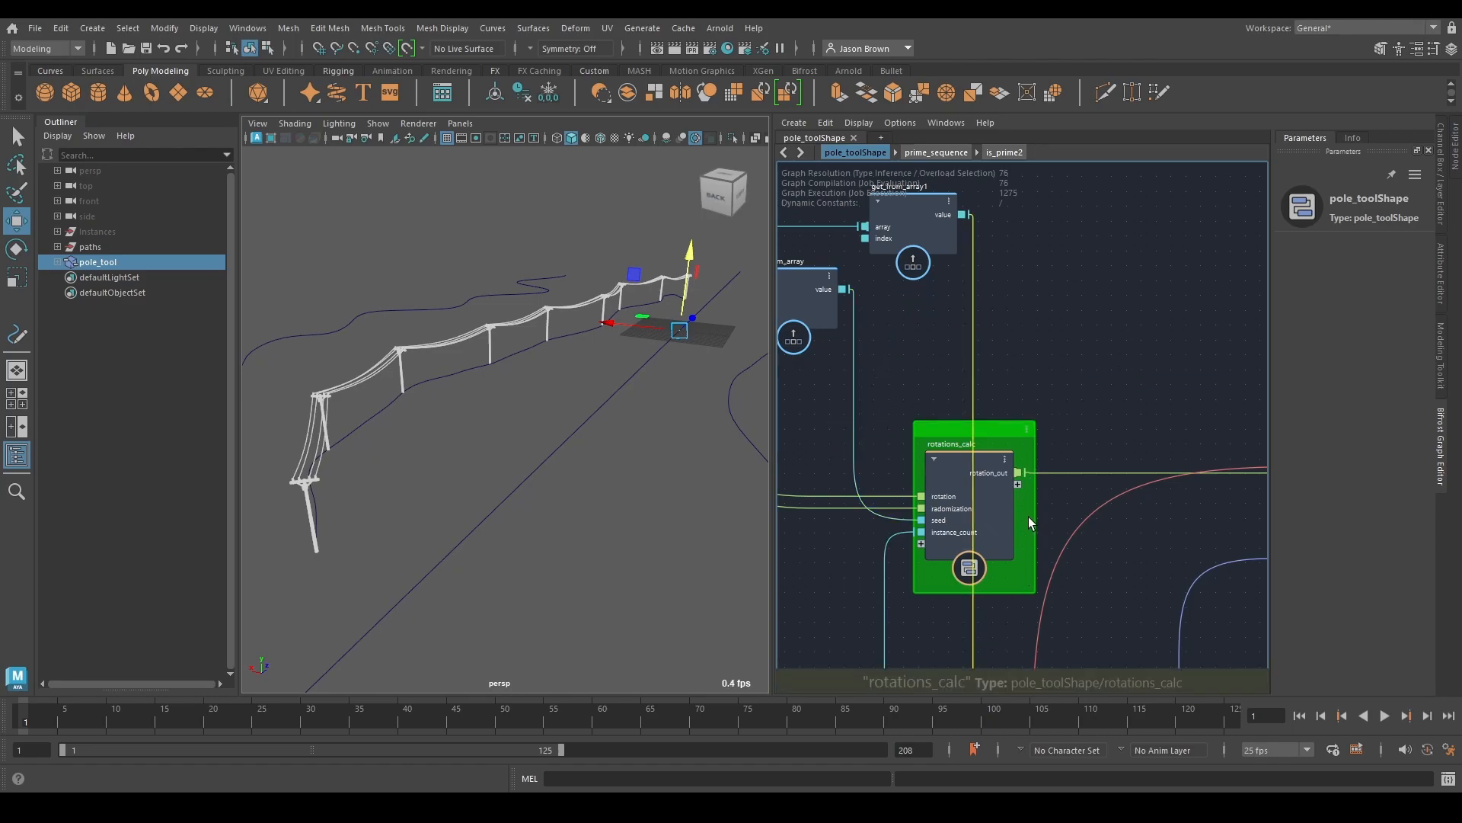
{"action": "scroll", "coordinate": [1028, 518], "scroll_direction": "down", "scroll_amount": 2}
{"action": "middle_click_drag", "start_coordinate": [1101, 500], "coordinate": [1088, 327]}
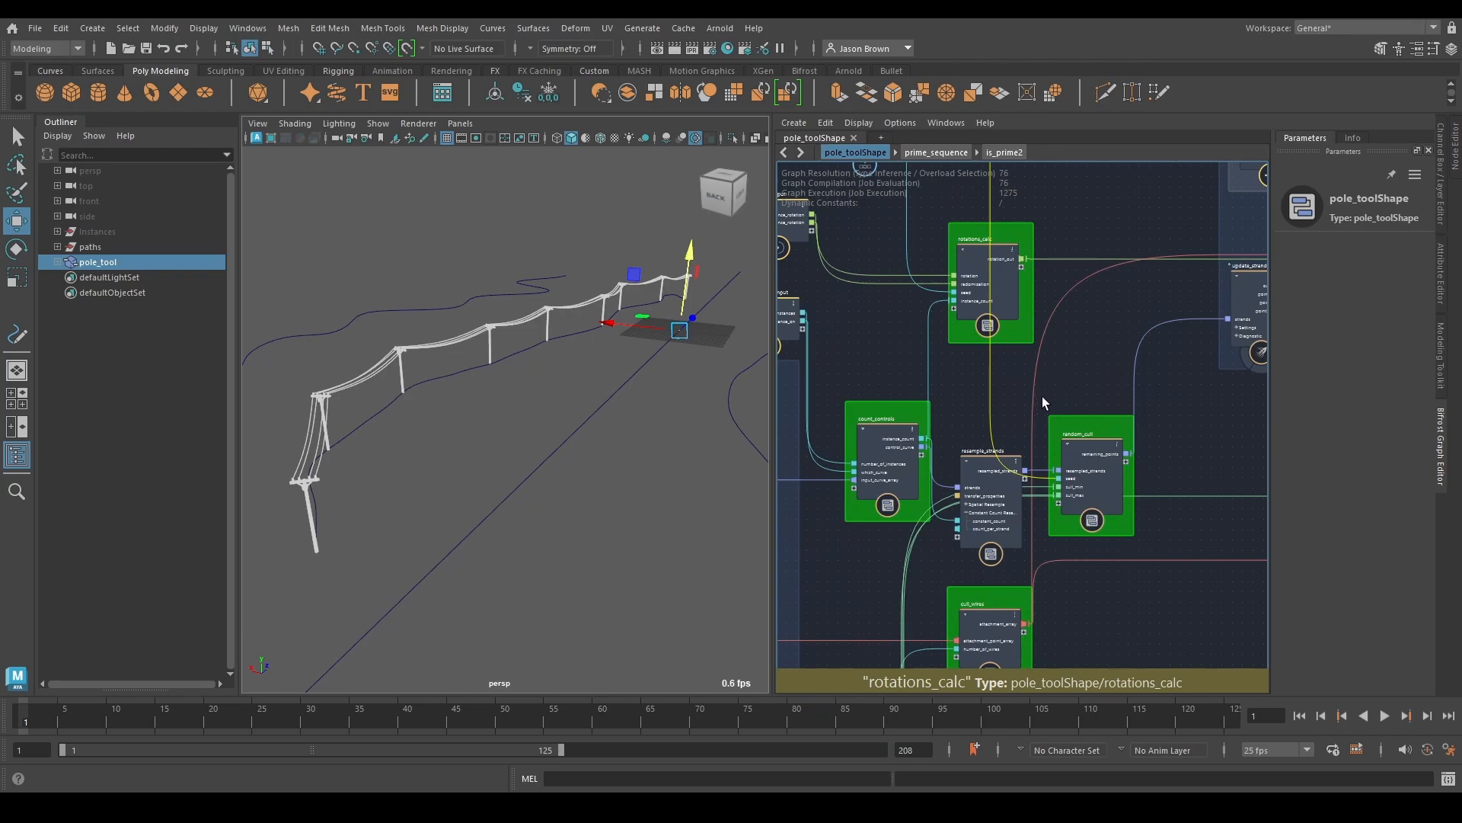
{"action": "middle_click_drag", "start_coordinate": [1057, 345], "coordinate": [1120, 563]}
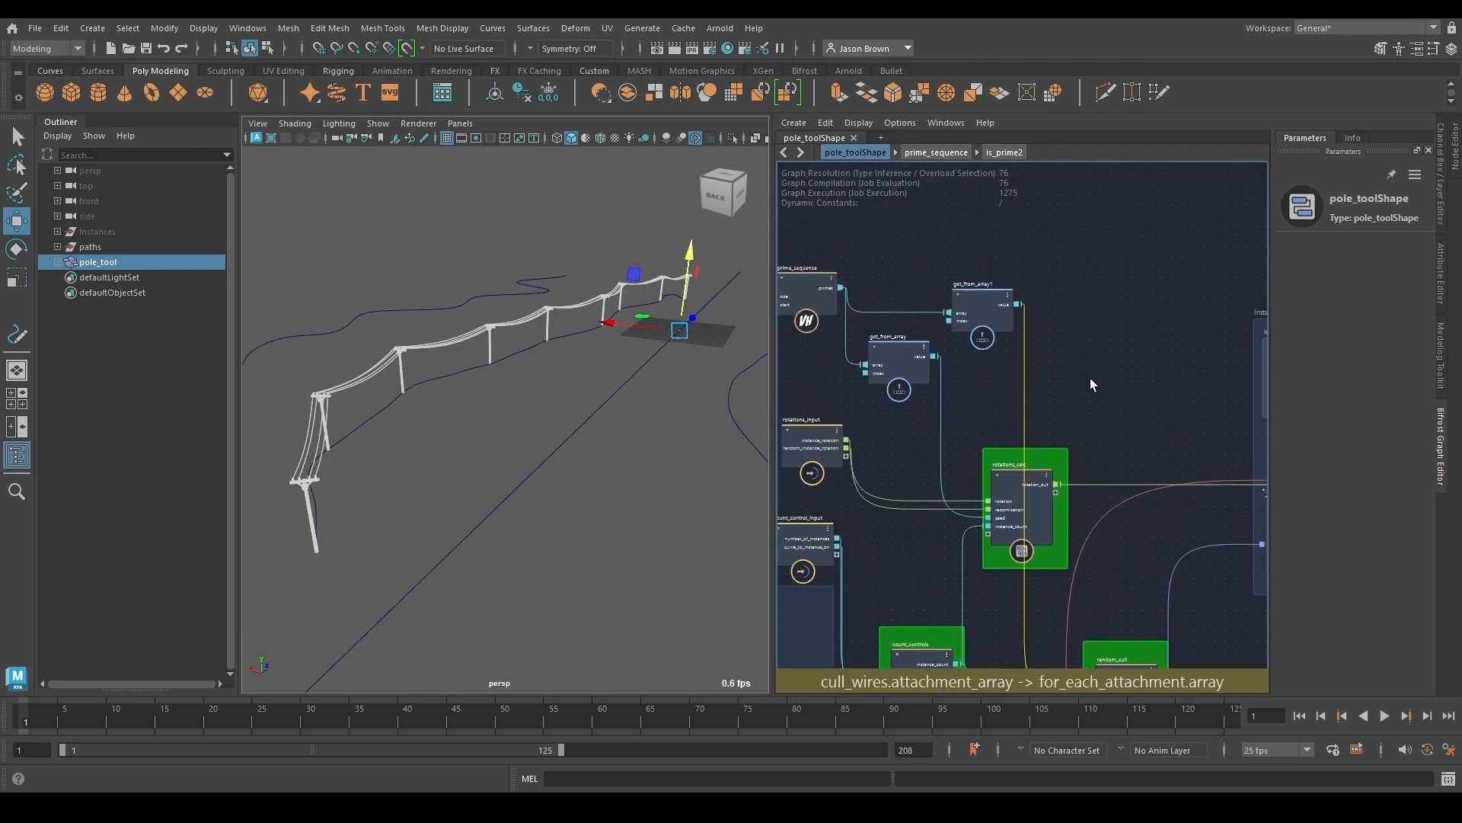
Step: Spread out the two get_from_array nodes, moving them farther away from prime_sequence
{"action": "left_click", "coordinate": [903, 360]}
{"action": "middle_click_drag", "start_coordinate": [971, 357], "coordinate": [903, 347]}
{"action": "left_click_drag", "start_coordinate": [909, 305], "coordinate": [977, 293]}
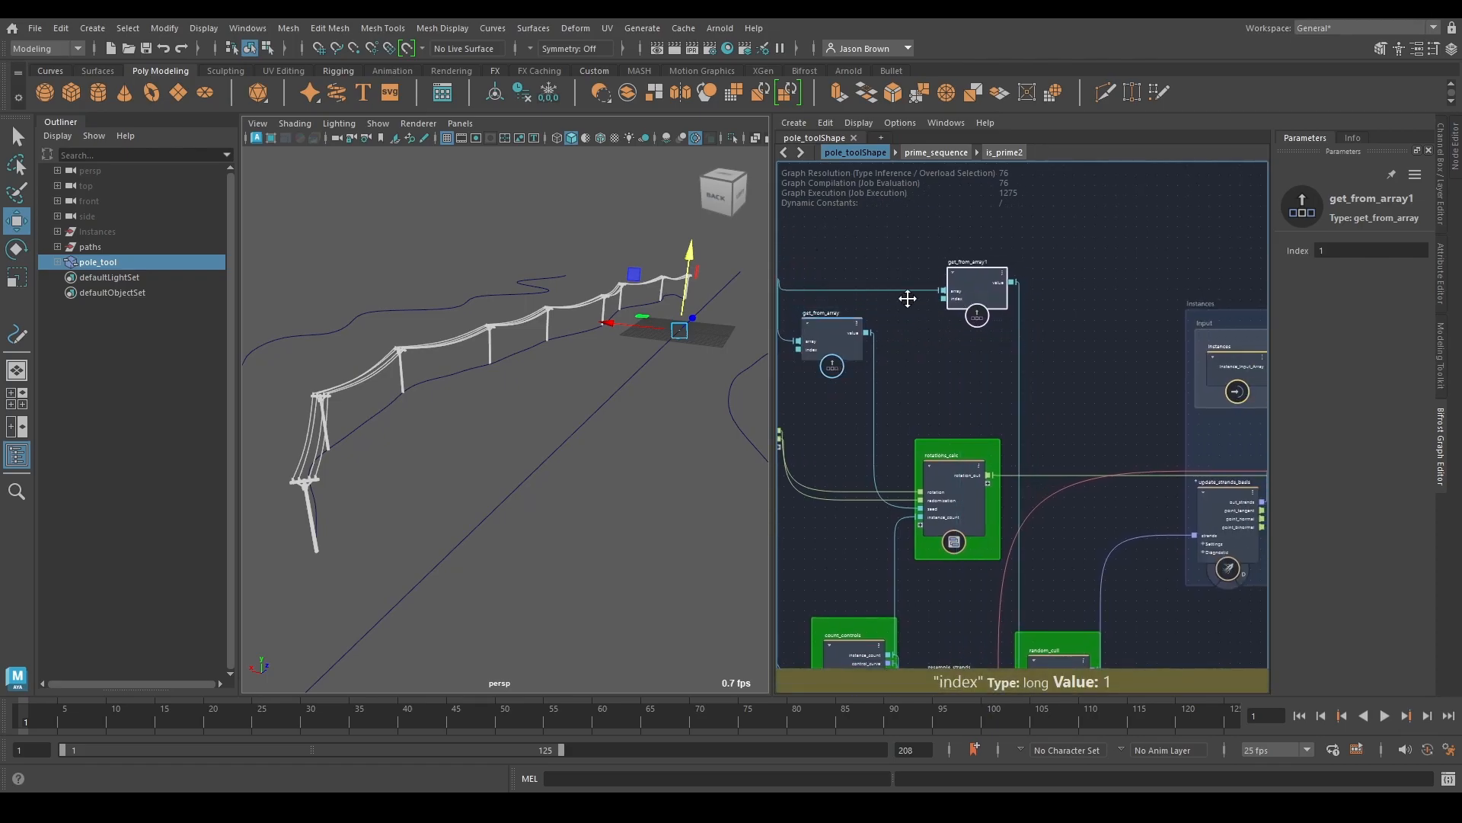
{"action": "middle_click_drag", "start_coordinate": [838, 339], "coordinate": [990, 432]}
{"action": "left_click_drag", "start_coordinate": [990, 433], "coordinate": [1012, 424]}
{"action": "middle_click_drag", "start_coordinate": [988, 420], "coordinate": [980, 391]}
Step: Add a pass node above get_from_array and feed prime_sequence's primes output into it
{"action": "key", "text": "Tab"}
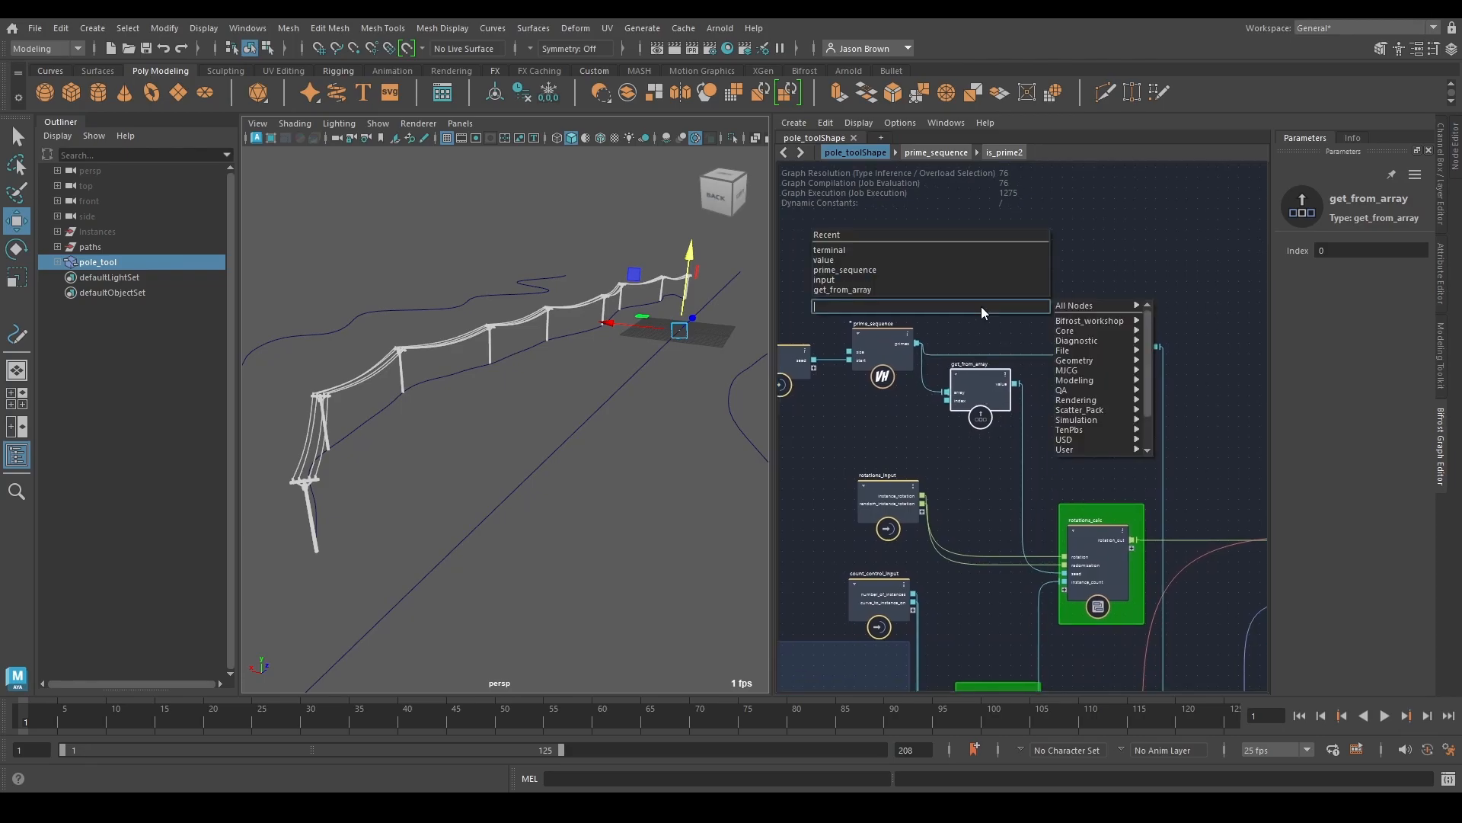
{"action": "type", "text": "pass"}
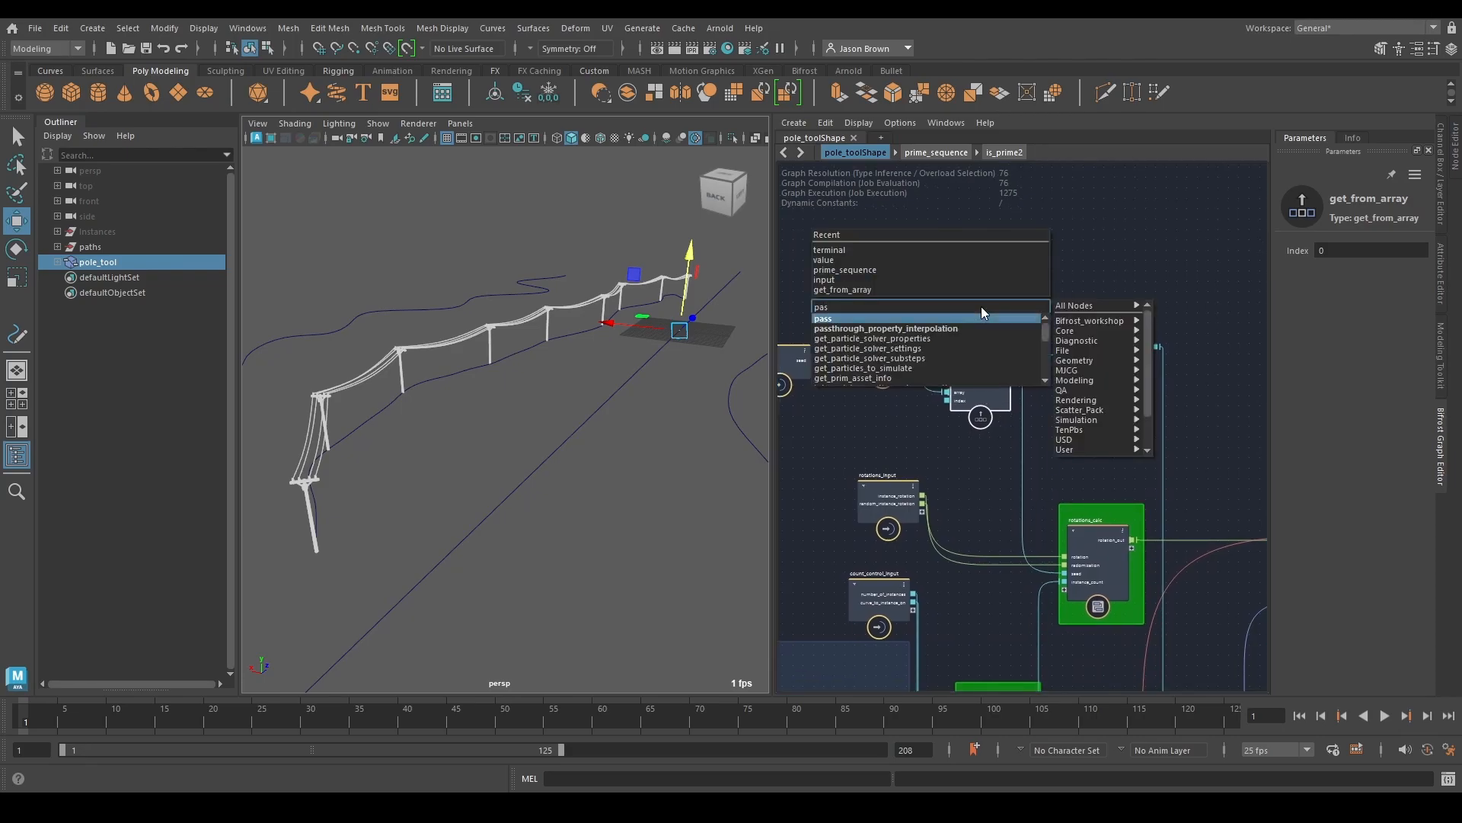
{"action": "key", "text": "Return"}
{"action": "left_click_drag", "start_coordinate": [982, 312], "coordinate": [972, 292]}
{"action": "left_click_drag", "start_coordinate": [918, 343], "coordinate": [949, 321]}
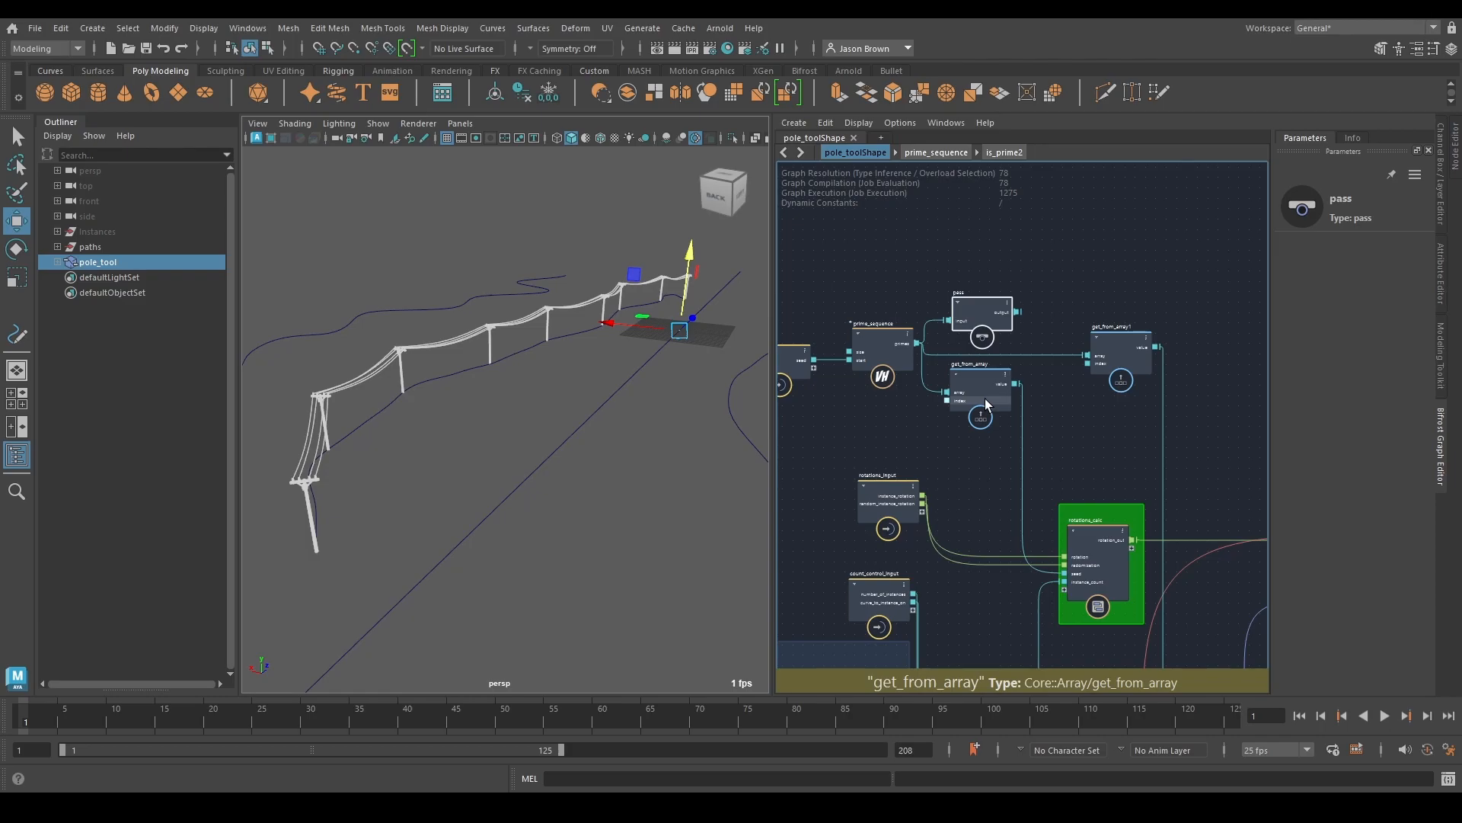
Step: Connect the pass node's output to get_from_array1's array port, replacing its direct primes connection
{"action": "middle_click_drag", "start_coordinate": [1041, 316], "coordinate": [1006, 329]}
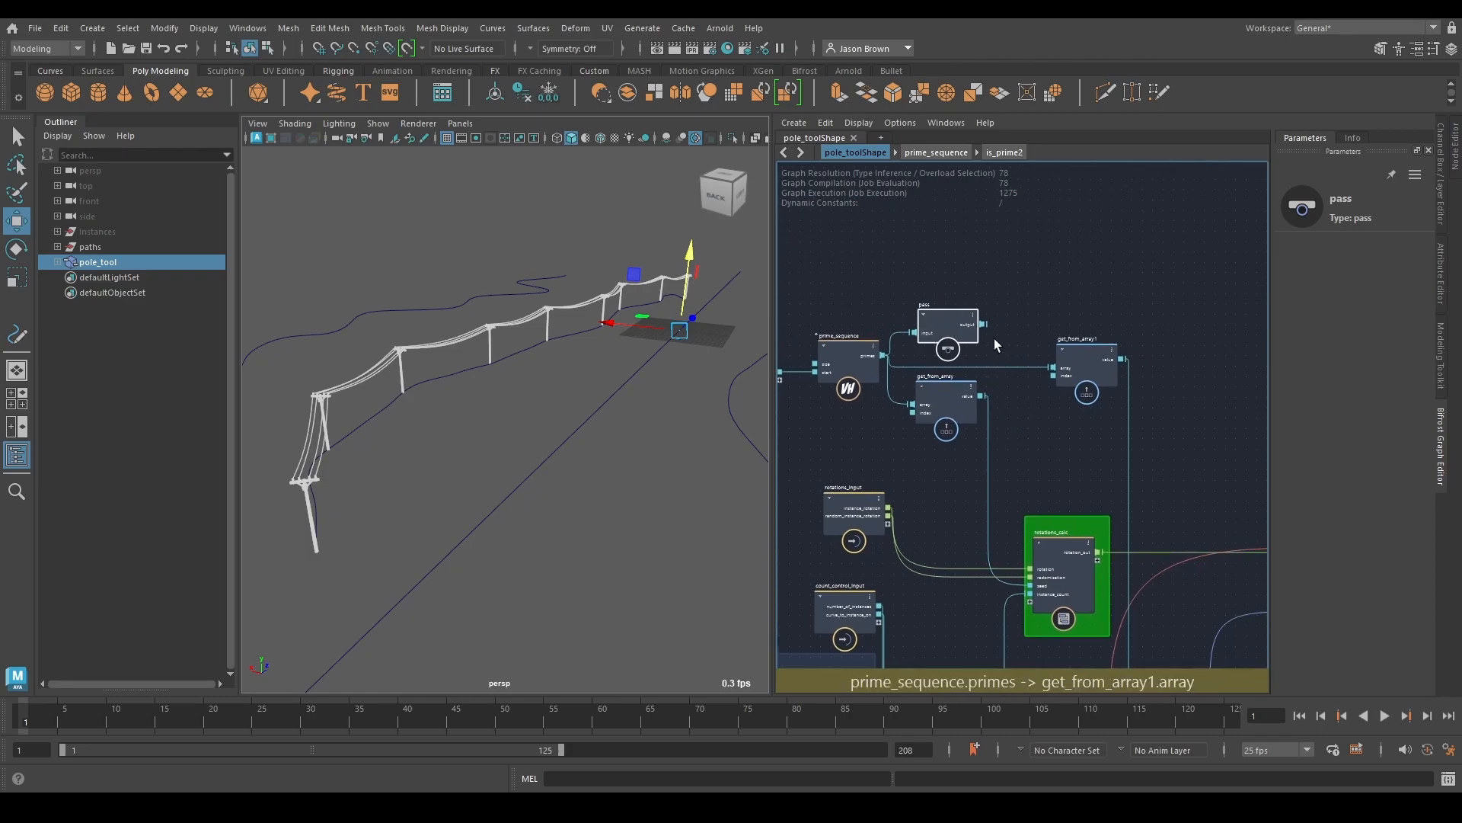
{"action": "left_click_drag", "start_coordinate": [983, 324], "coordinate": [1047, 361]}
{"action": "middle_click_drag", "start_coordinate": [1098, 337], "coordinate": [1148, 377]}
{"action": "middle_click_drag", "start_coordinate": [1106, 180], "coordinate": [1034, 511]}
Step: Create a third get_from_array node from the pass node's output and set its index to 2
{"action": "left_click_drag", "start_coordinate": [862, 402], "coordinate": [920, 361]}
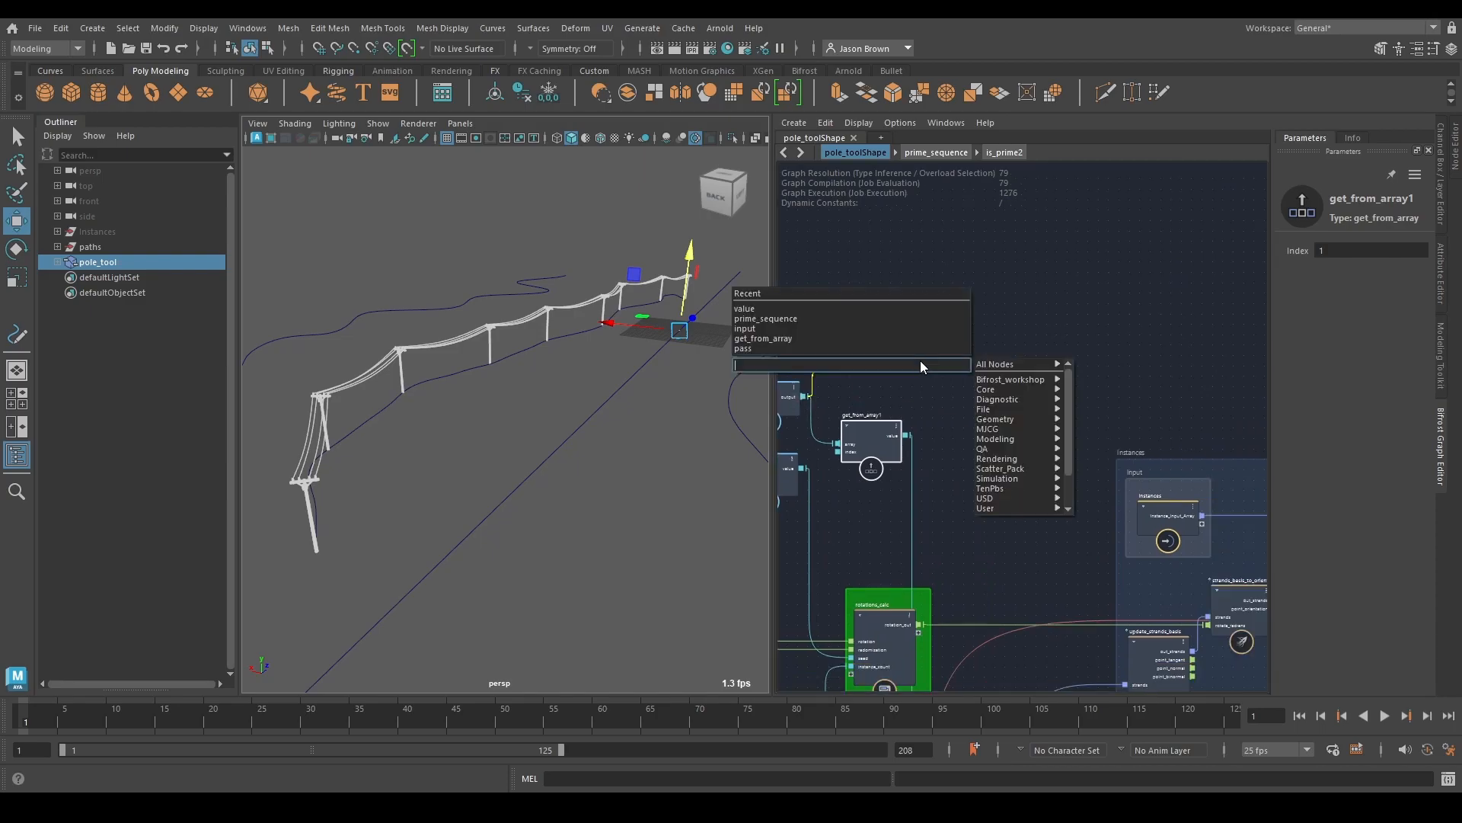
{"action": "type", "text": "get_f"}
{"action": "key", "text": "Up"}
{"action": "key", "text": "Up"}
{"action": "key", "text": "Return"}
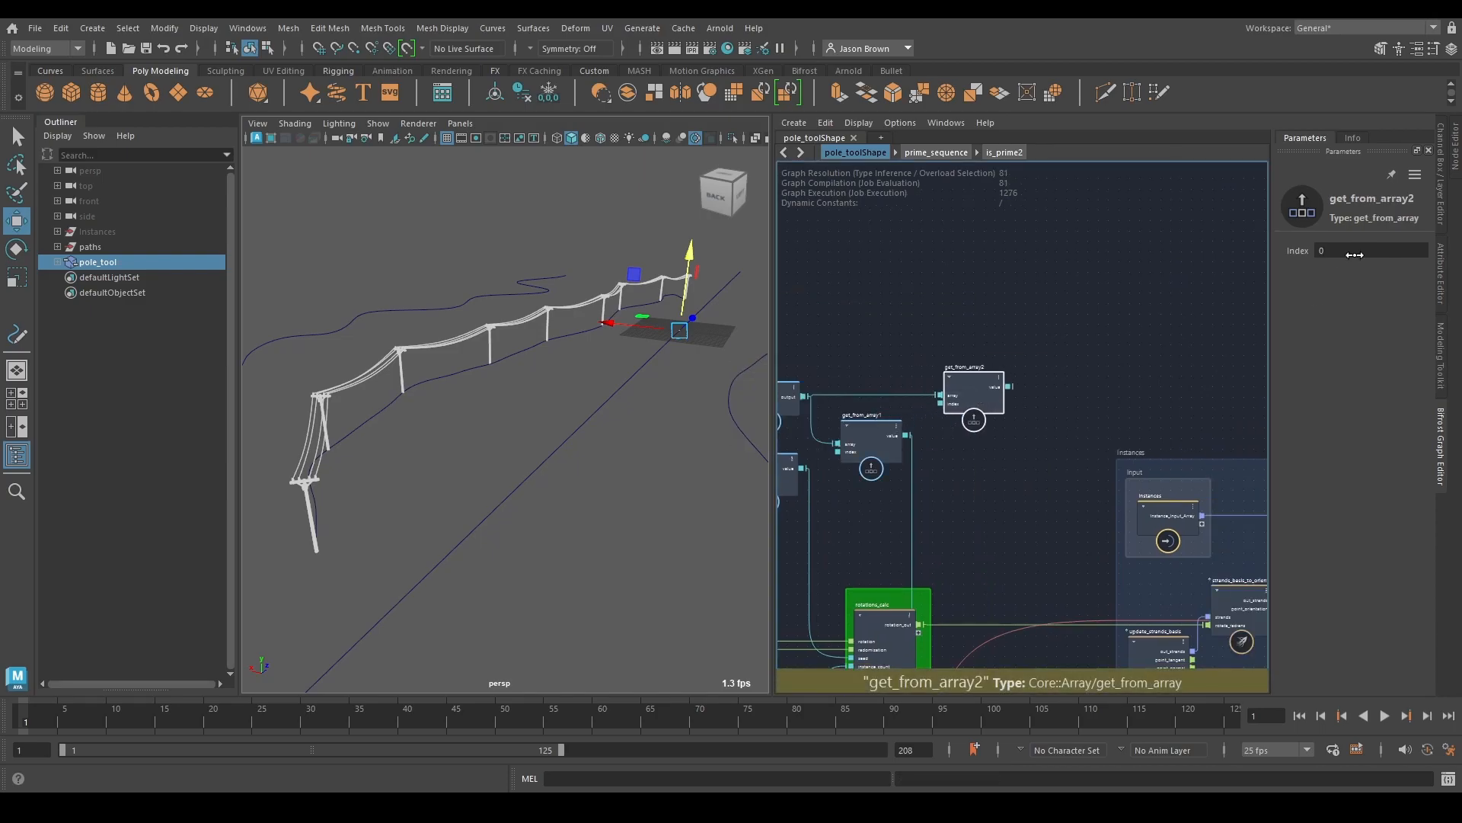
{"action": "left_click", "coordinate": [1354, 255]}
{"action": "type", "text": "2"}
{"action": "key", "text": "Return"}
Step: Connect get_from_array2's value output to the randomization seed of the create_instances node
{"action": "middle_click_drag", "start_coordinate": [1061, 412], "coordinate": [935, 322]}
{"action": "left_click_drag", "start_coordinate": [965, 323], "coordinate": [963, 484]}
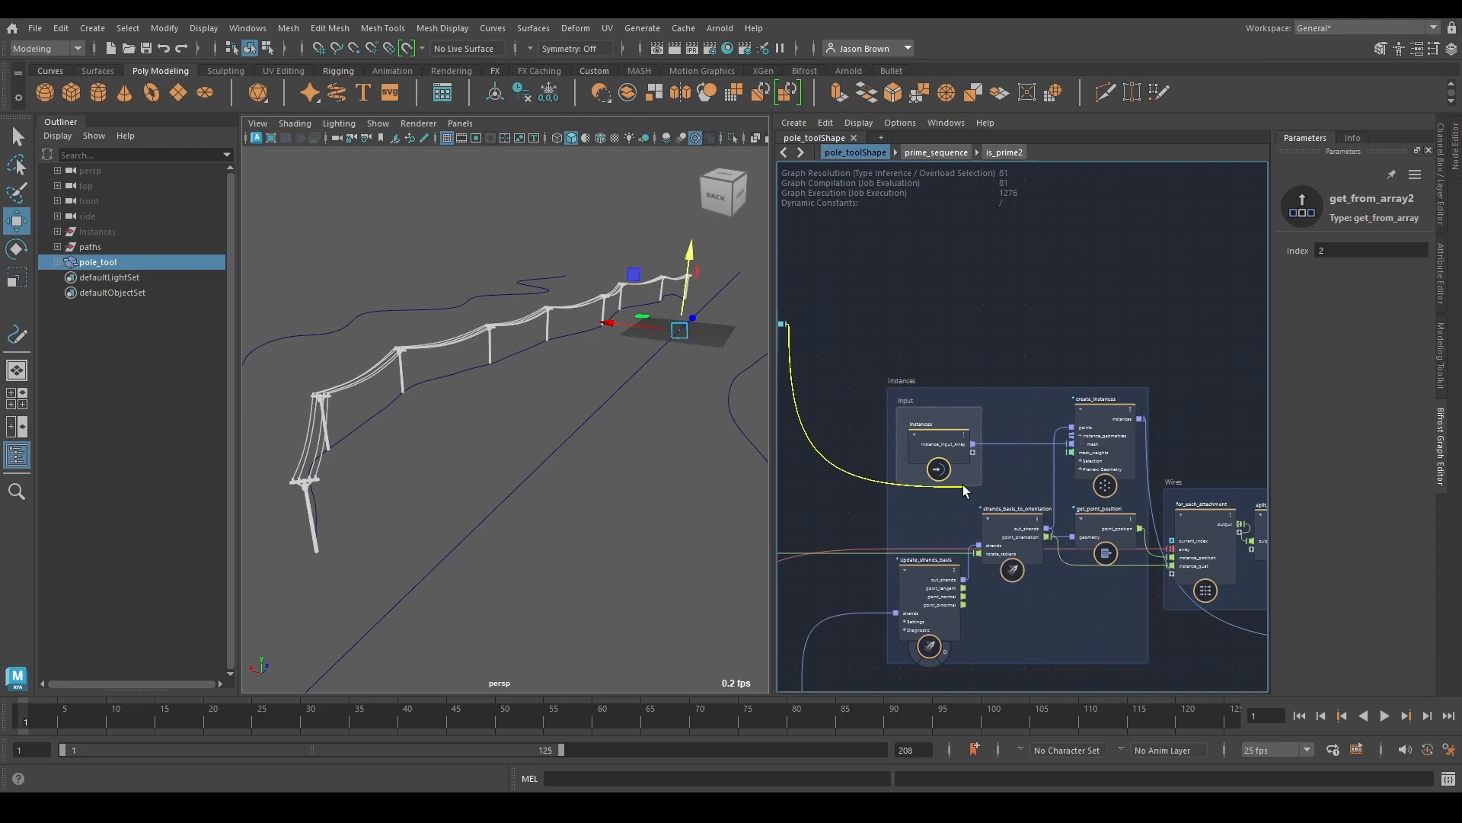
{"action": "left_click_drag", "start_coordinate": [1085, 472], "coordinate": [1092, 506]}
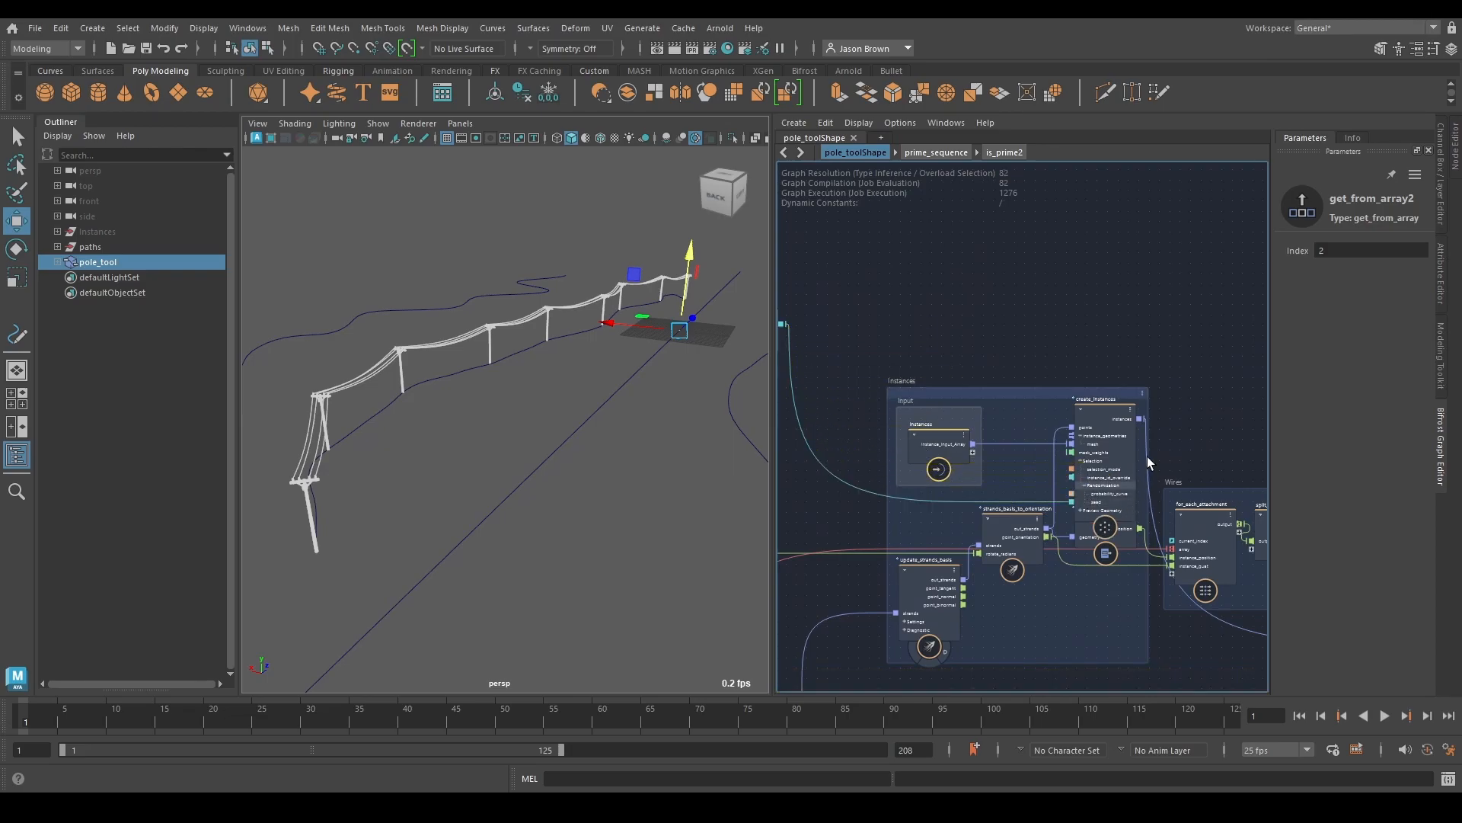
{"action": "left_click", "coordinate": [1097, 457]}
Step: Create a second pass node fed by the first pass node's output, below the array_size node
{"action": "middle_click_drag", "start_coordinate": [916, 317], "coordinate": [1141, 350]}
{"action": "middle_click_drag", "start_coordinate": [802, 364], "coordinate": [845, 351]}
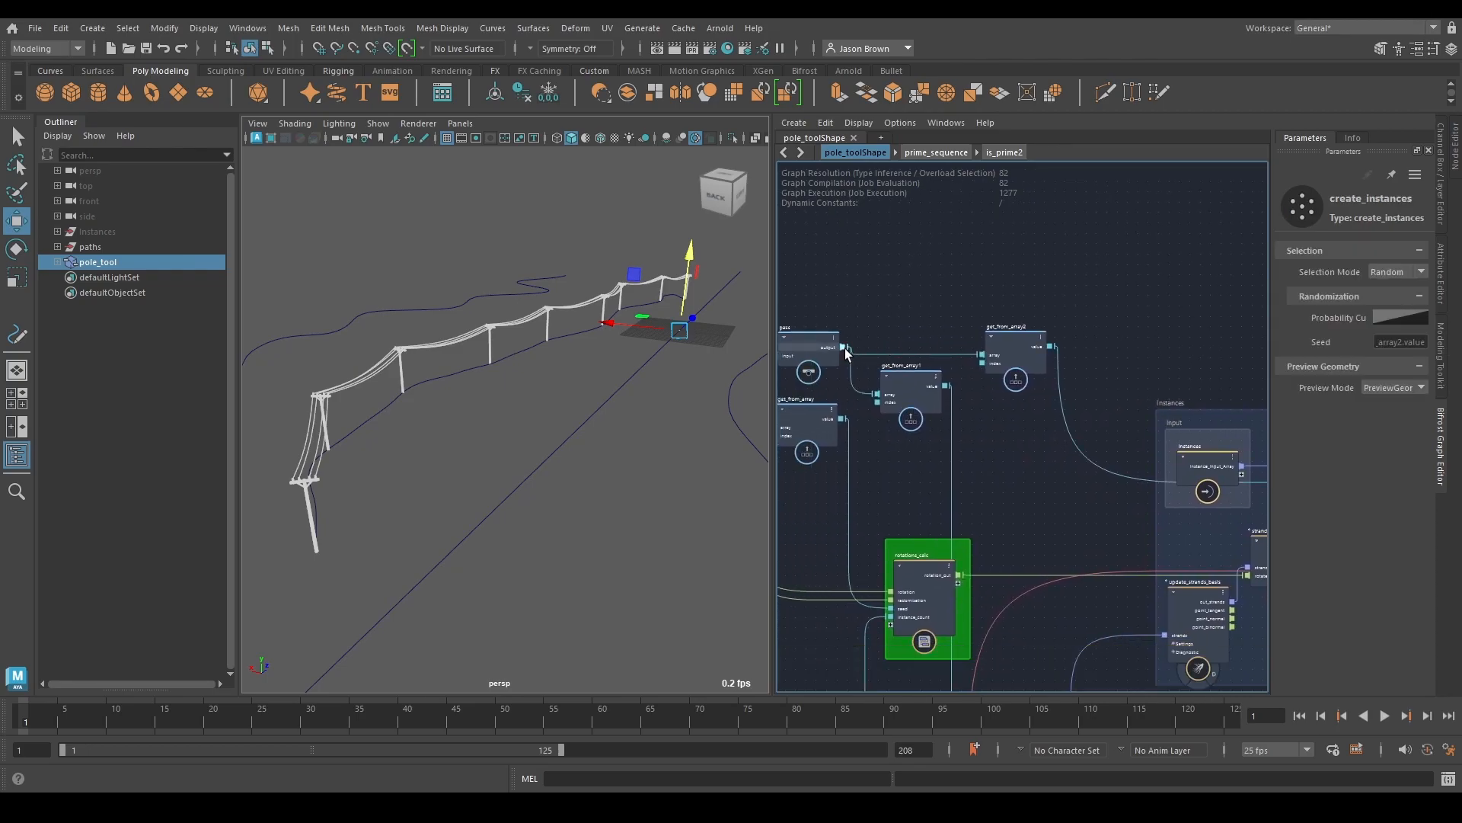
{"action": "left_click_drag", "start_coordinate": [846, 352], "coordinate": [908, 534]}
{"action": "type", "text": "pass"}
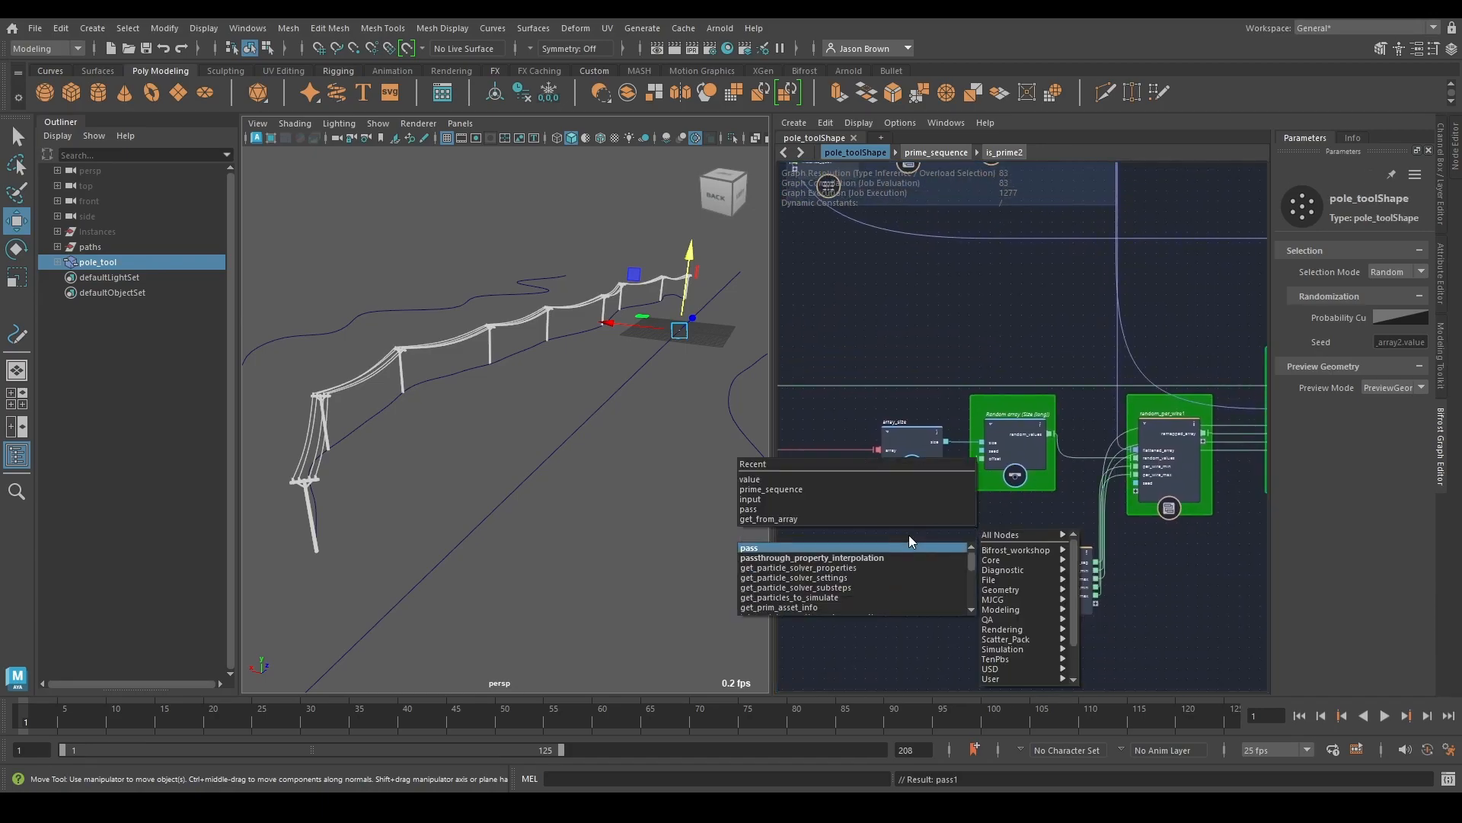
{"action": "key", "text": "Return"}
Step: Create a get_from_array node from pass1's output and edit its index
{"action": "left_click_drag", "start_coordinate": [865, 559], "coordinate": [959, 559]}
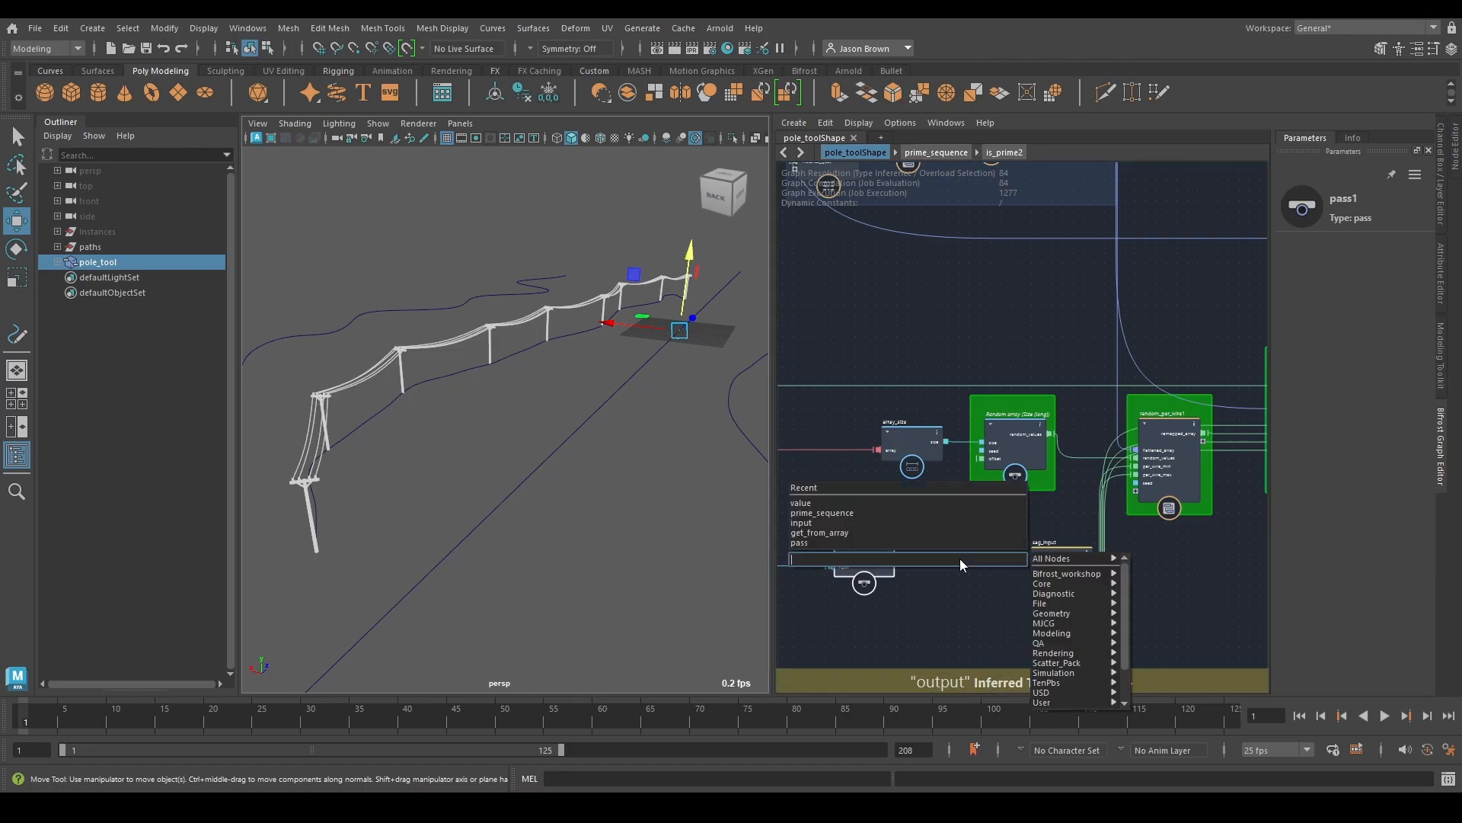
{"action": "key", "text": "Up"}
{"action": "key", "text": "Up"}
{"action": "key", "text": "Return"}
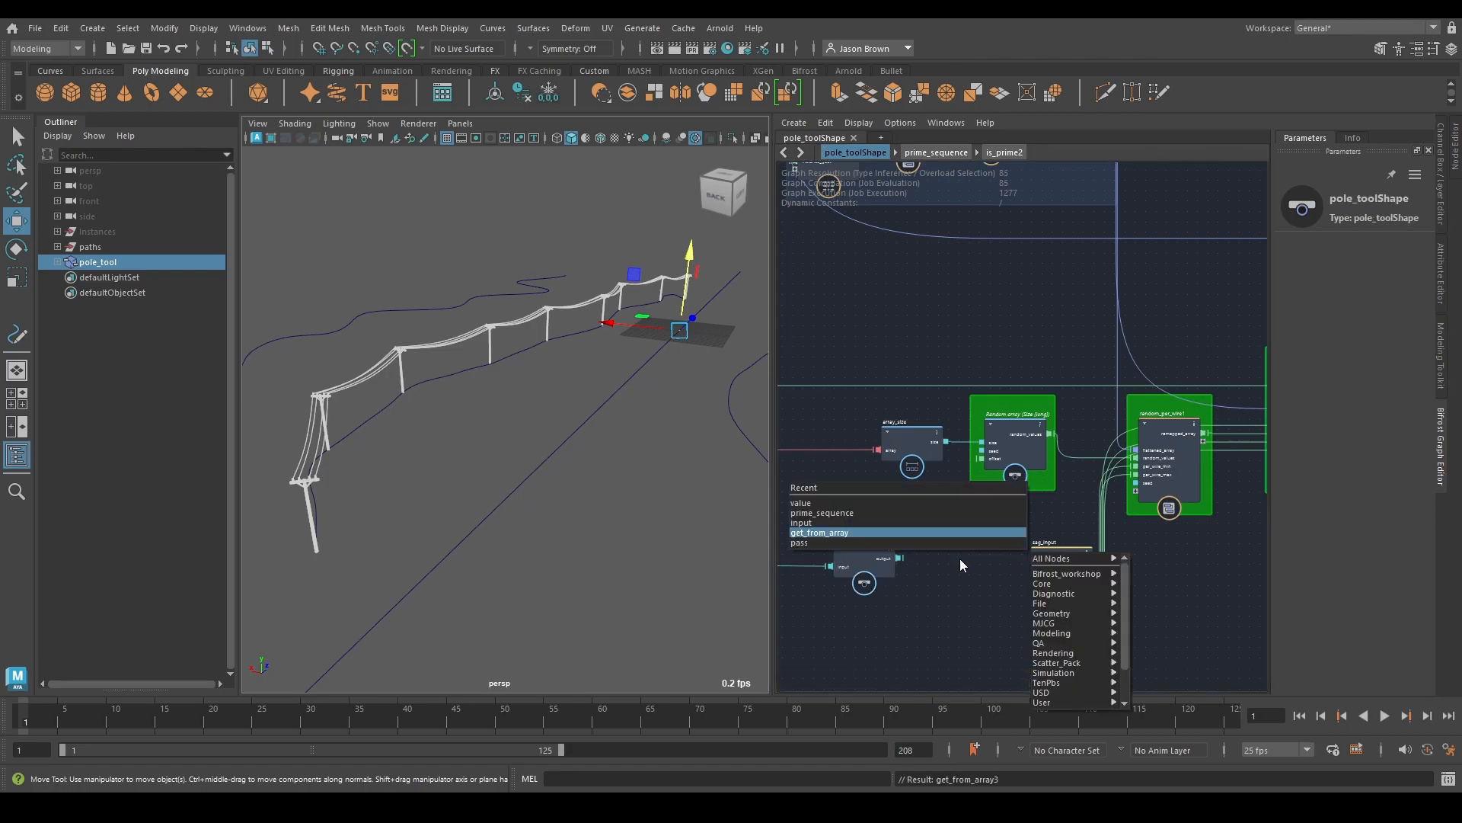
{"action": "left_click", "coordinate": [1359, 251]}
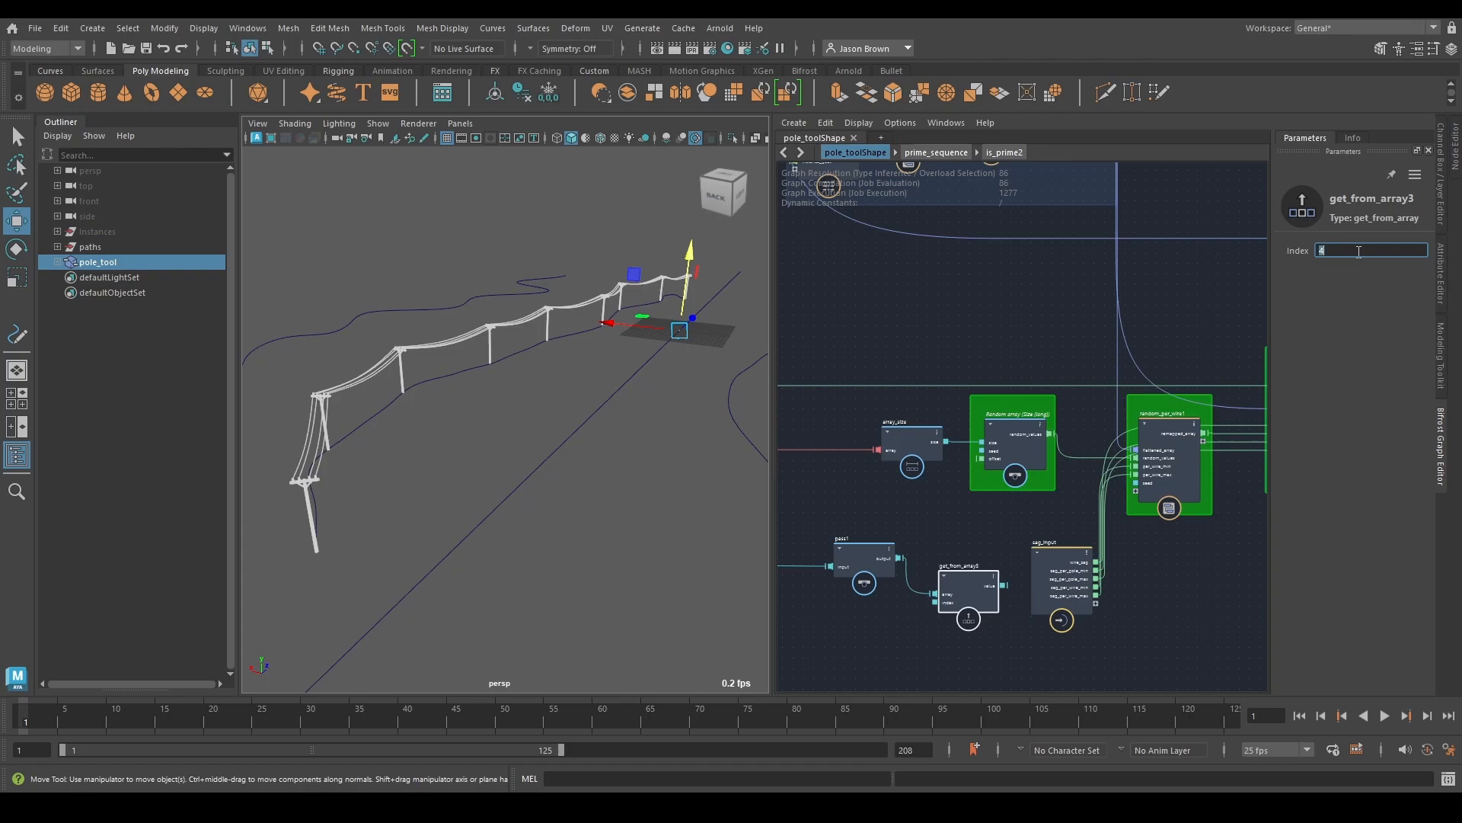
{"action": "key", "text": "Return"}
Step: Connect get_from_array3's value to the seed of the Random array (Size long) compound and adjust the nearby nodes' placement
{"action": "middle_click_drag", "start_coordinate": [993, 501], "coordinate": [1003, 459]}
{"action": "mouse_move", "coordinate": [1027, 490]}
{"action": "left_mouse_down"}
{"action": "mouse_move", "coordinate": [999, 507]}
{"action": "mouse_move", "coordinate": [1015, 550]}
{"action": "mouse_move", "coordinate": [1024, 504]}
{"action": "left_mouse_up"}
{"action": "left_click_drag", "start_coordinate": [1012, 367], "coordinate": [1011, 364]}
{"action": "left_click_drag", "start_coordinate": [961, 571], "coordinate": [957, 573]}
Step: Create another pass node from pass1's output, beyond get_from_array3
{"action": "left_click_drag", "start_coordinate": [911, 484], "coordinate": [965, 603]}
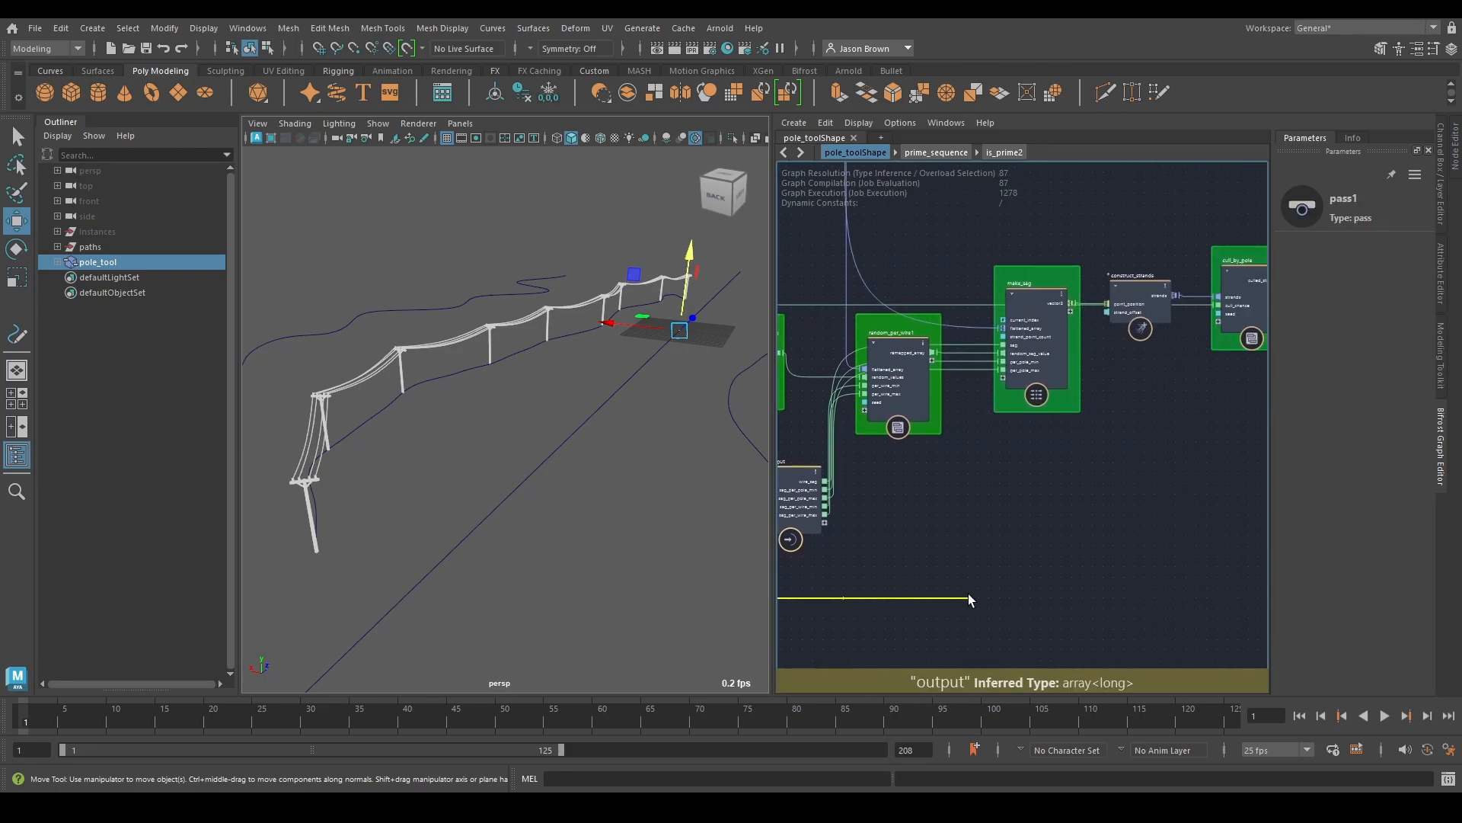
{"action": "left_click_drag", "start_coordinate": [895, 555], "coordinate": [1037, 569]}
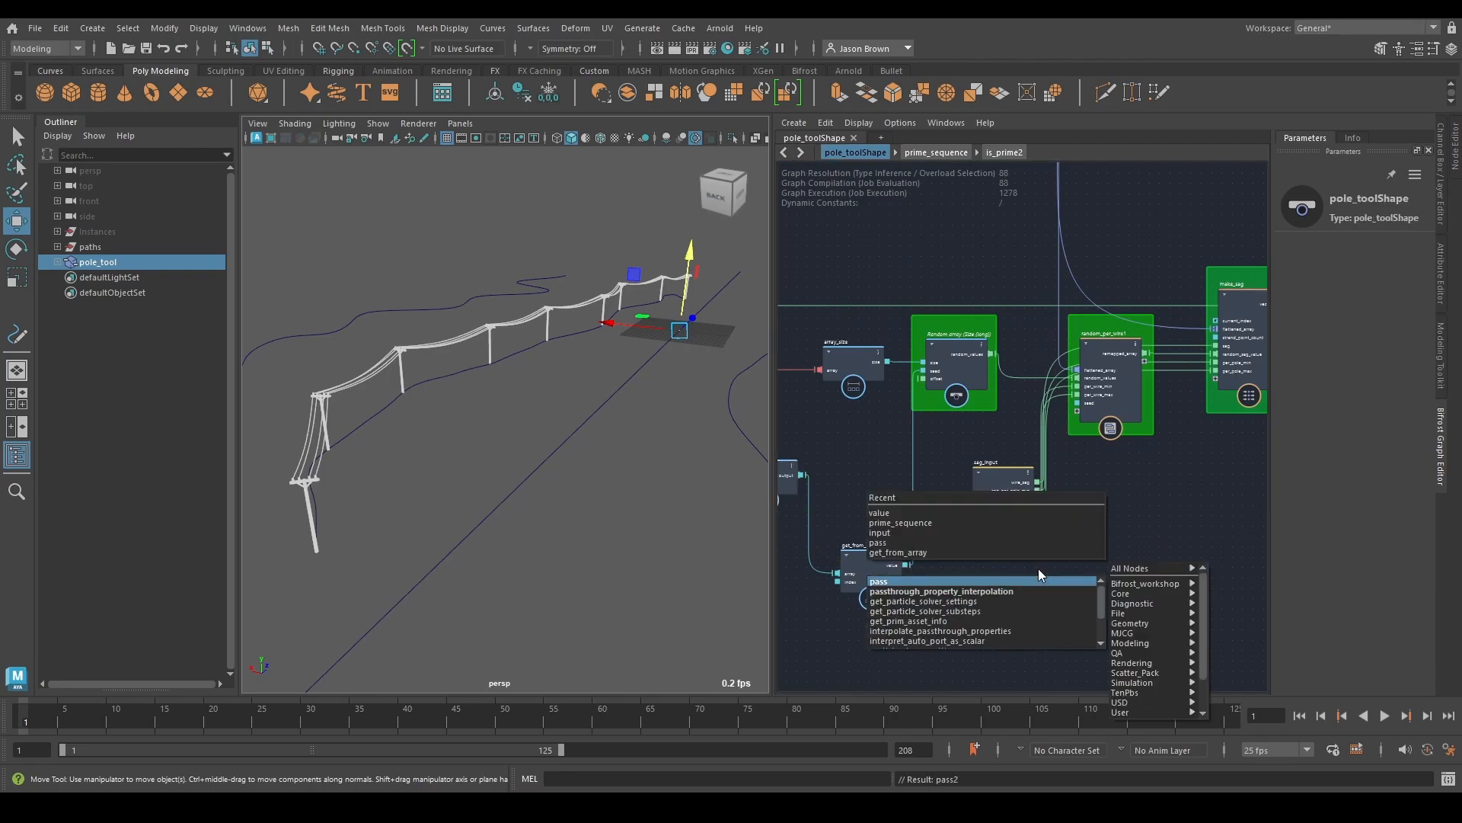
{"action": "left_click", "coordinate": [1039, 573]}
Step: Add a get_from_array node next to pass2 for the random_per_wire1 seed
{"action": "key", "text": "Tab"}
{"action": "type", "text": "get"}
{"action": "key", "text": "Up"}
{"action": "key", "text": "Up"}
{"action": "key", "text": "Return"}
Step: Wire pass2 through get_from_array4 into random_per_wire1's seed and place both nodes below sag_input
{"action": "middle_click_drag", "start_coordinate": [1067, 606], "coordinate": [901, 599], "text": "alt"}
{"action": "left_click_drag", "start_coordinate": [902, 598], "coordinate": [1032, 570]}
{"action": "left_click_drag", "start_coordinate": [971, 533], "coordinate": [912, 396]}
{"action": "middle_click_drag", "start_coordinate": [944, 535], "coordinate": [1025, 441], "text": "alt"}
{"action": "left_click_drag", "start_coordinate": [1025, 442], "coordinate": [928, 487]}
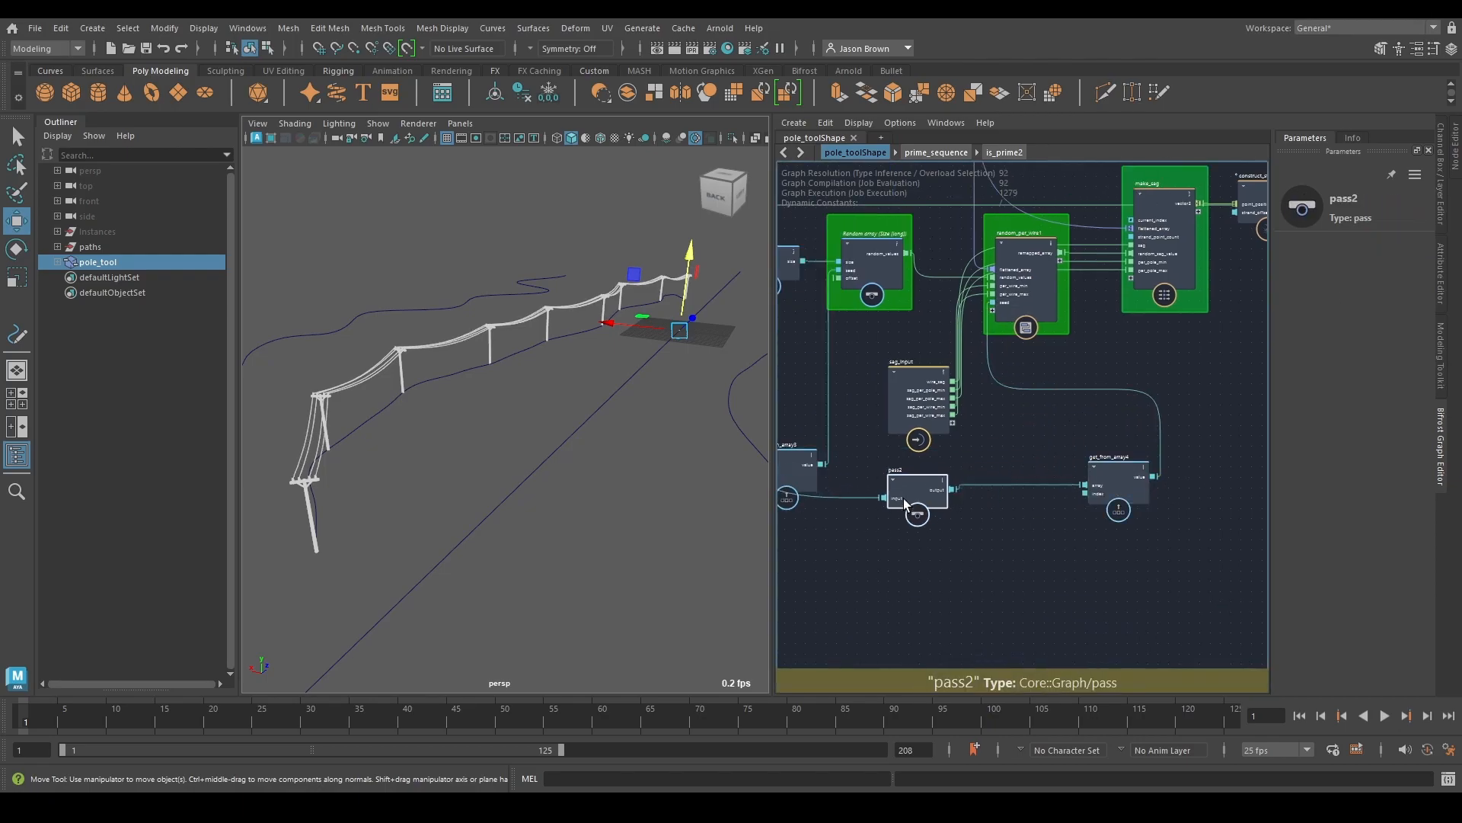
{"action": "left_click_drag", "start_coordinate": [1096, 487], "coordinate": [980, 588]}
Step: Create another pass node from pass2's output, farther along toward cull_by_pole
{"action": "left_click_drag", "start_coordinate": [953, 484], "coordinate": [1262, 485]}
{"action": "middle_click_drag", "start_coordinate": [1262, 486], "coordinate": [965, 505], "text": "alt"}
{"action": "key", "text": "Tab"}
{"action": "type", "text": "pass"}
{"action": "key", "text": "Return"}
Step: Create a get_from_array node from pass3's output, connect its value to cull_by_pole's seed, and open its index for editing
{"action": "key", "text": "Tab"}
{"action": "key", "text": "Up"}
{"action": "key", "text": "Up"}
{"action": "key", "text": "Return"}
{"action": "left_click_drag", "start_coordinate": [998, 534], "coordinate": [1089, 497]}
{"action": "left_click_drag", "start_coordinate": [1005, 532], "coordinate": [1072, 524]}
{"action": "double_click", "coordinate": [1381, 250]}
Step: Tidy the seed network, placing get_from_array4 directly below sag_input and the pass nodes in a row beneath the get_from_array nodes
{"action": "left_click_drag", "start_coordinate": [1122, 528], "coordinate": [1051, 372]}
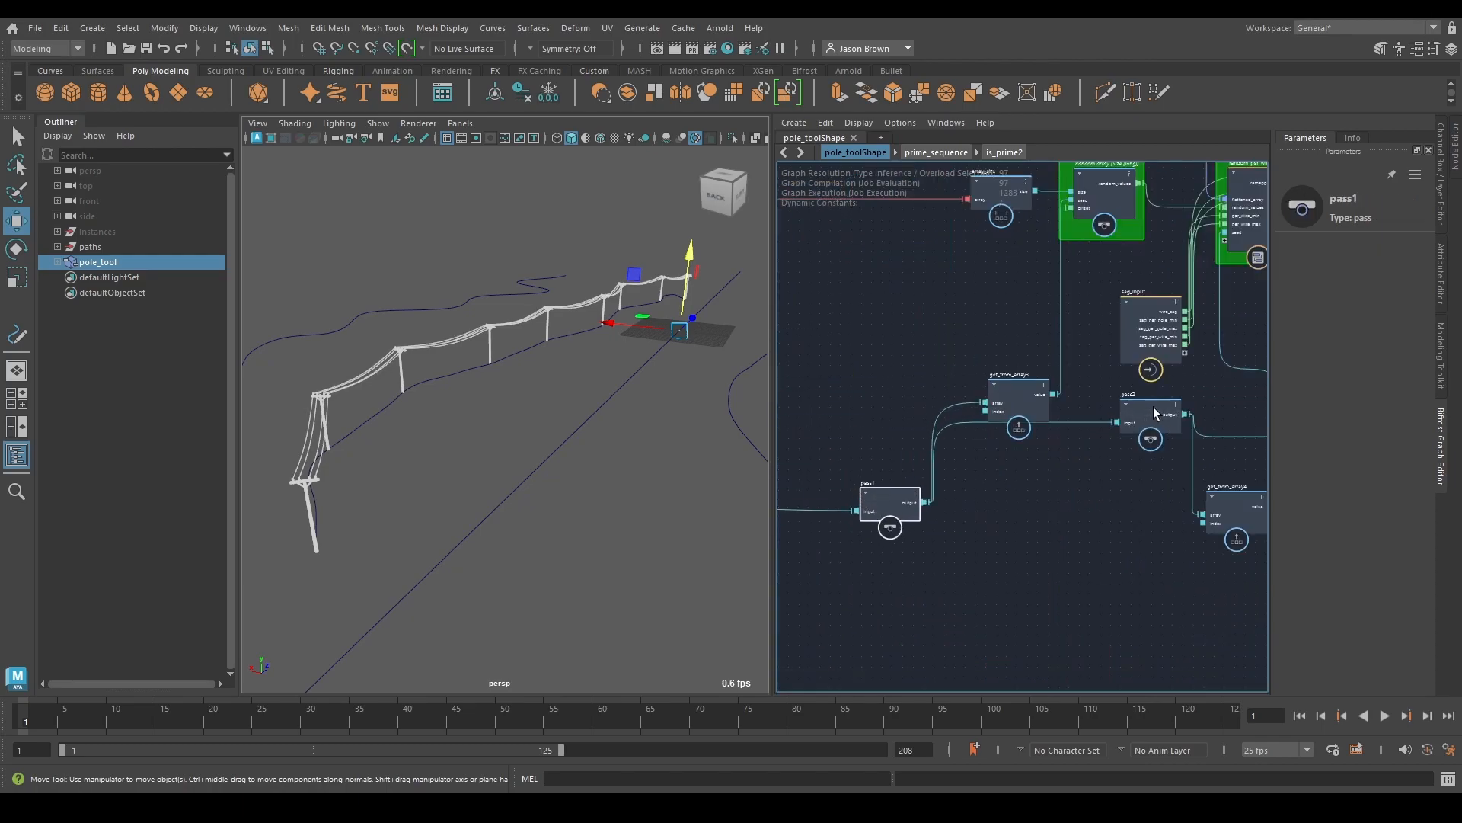
{"action": "left_click", "coordinate": [1033, 488]}
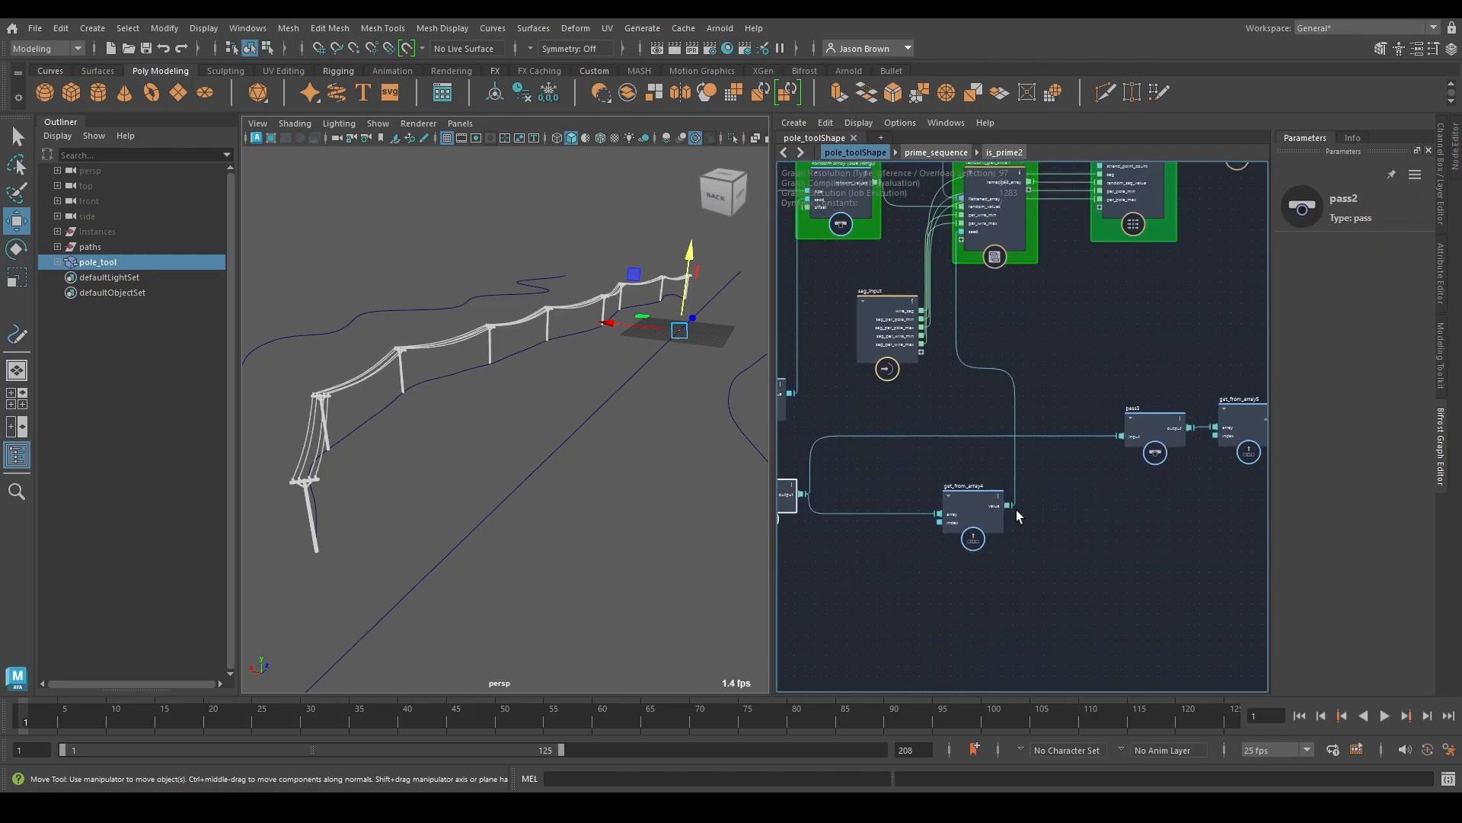
{"action": "left_click", "coordinate": [957, 472]}
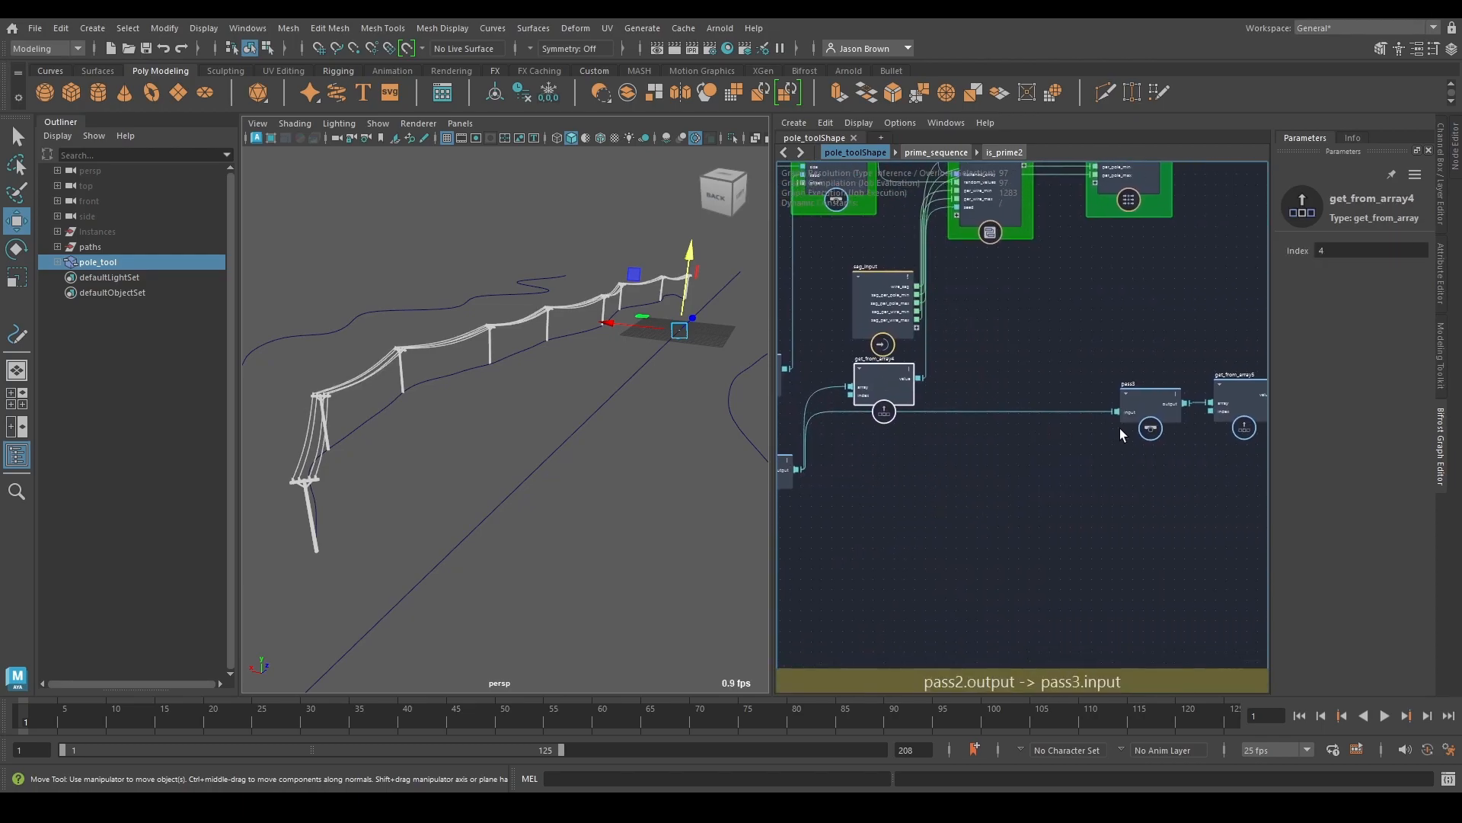
{"action": "left_click_drag", "start_coordinate": [1150, 426], "coordinate": [1076, 480]}
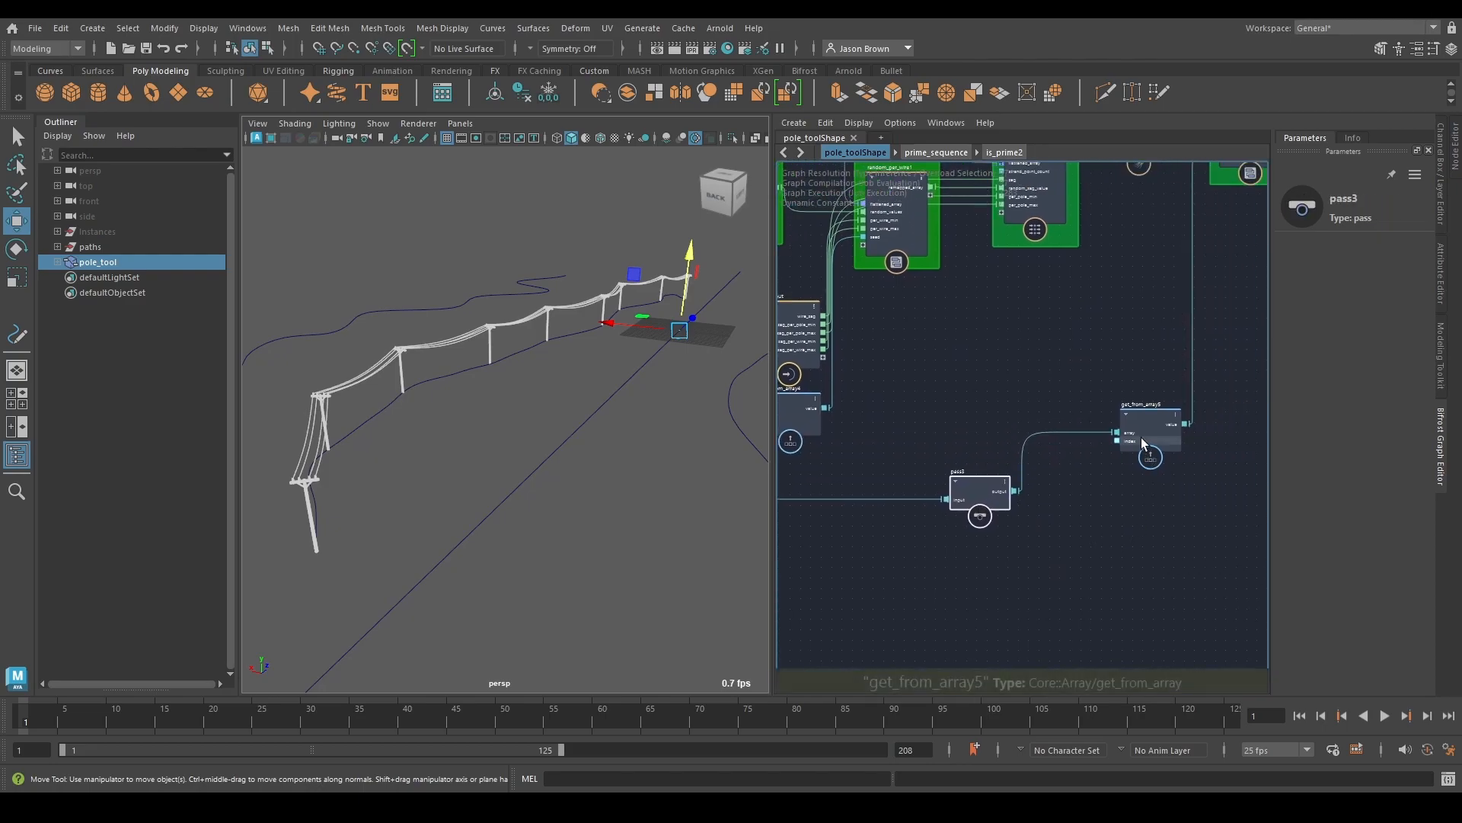
{"action": "left_click_drag", "start_coordinate": [1140, 440], "coordinate": [1126, 402]}
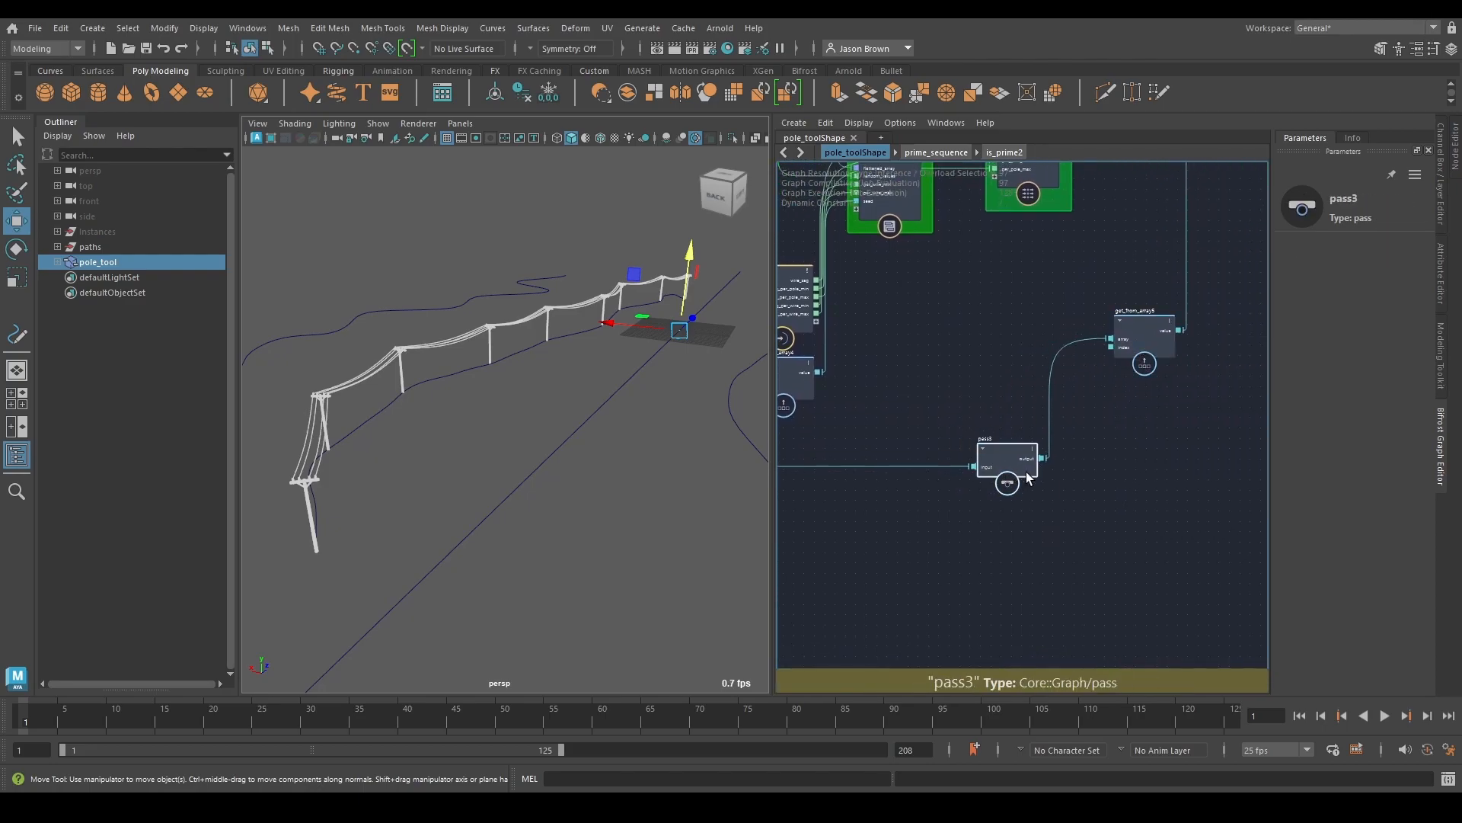
{"action": "left_click_drag", "start_coordinate": [1026, 472], "coordinate": [1070, 480]}
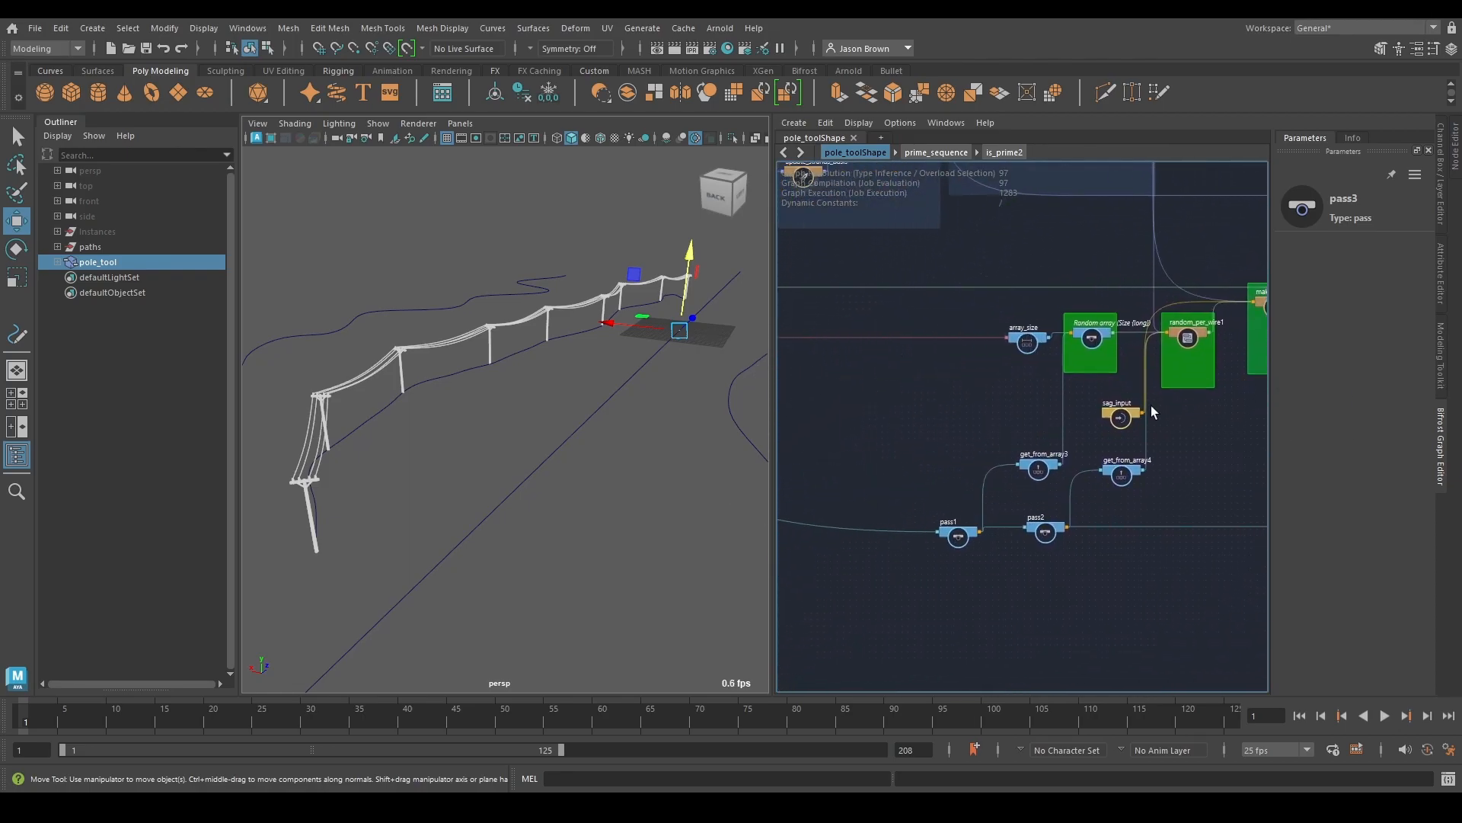
Step: Show pole_tool's channel attributes with the poles in close view and set Instance Rotation Z to 6.3
{"action": "middle_click_drag", "start_coordinate": [1150, 407], "coordinate": [914, 599]}
{"action": "middle_click_drag", "start_coordinate": [1260, 542], "coordinate": [1075, 523]}
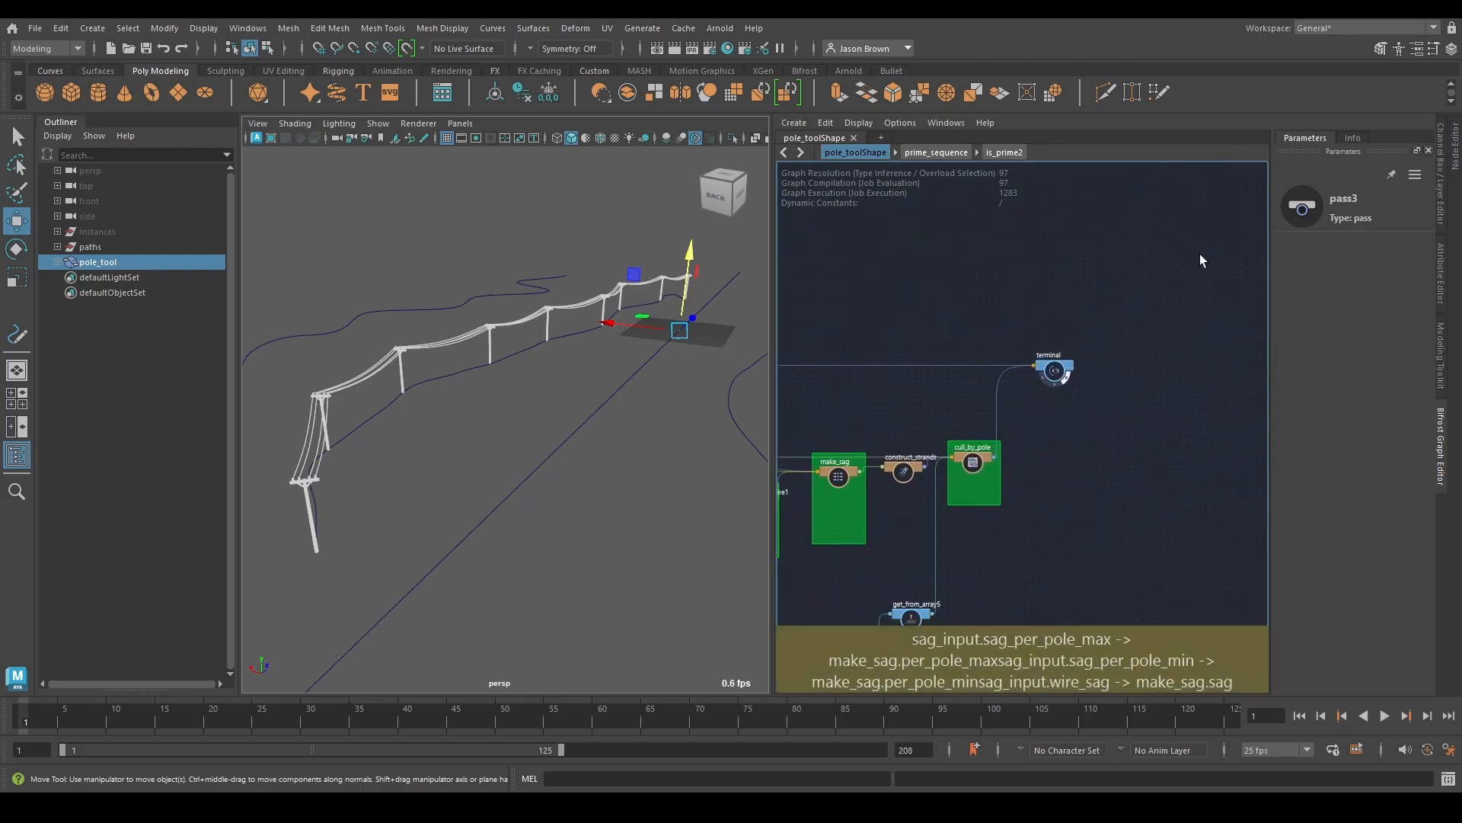
{"action": "right_click_drag", "start_coordinate": [447, 390], "coordinate": [587, 398], "text": "alt"}
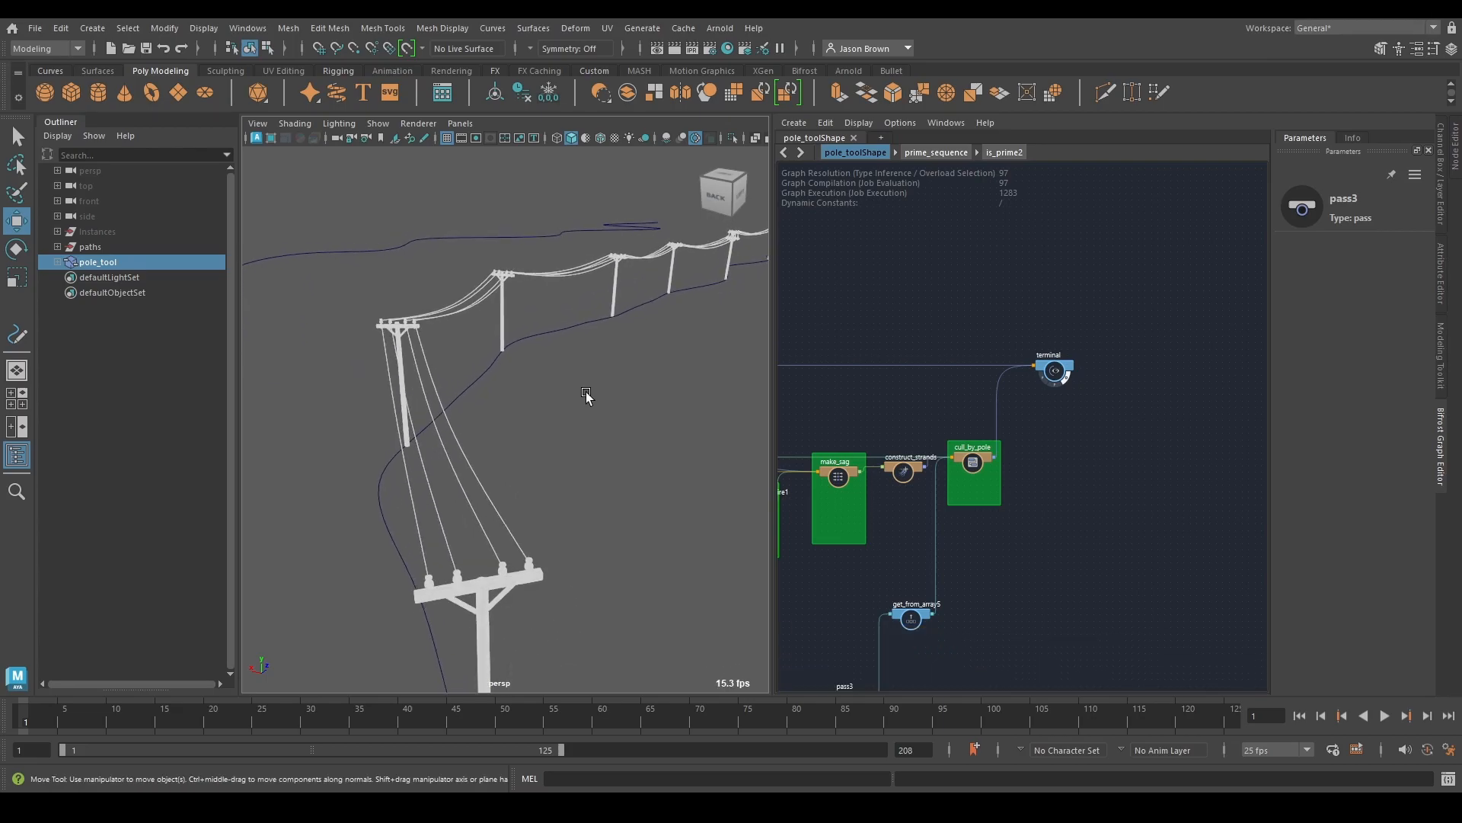
{"action": "left_click", "coordinate": [1436, 182]}
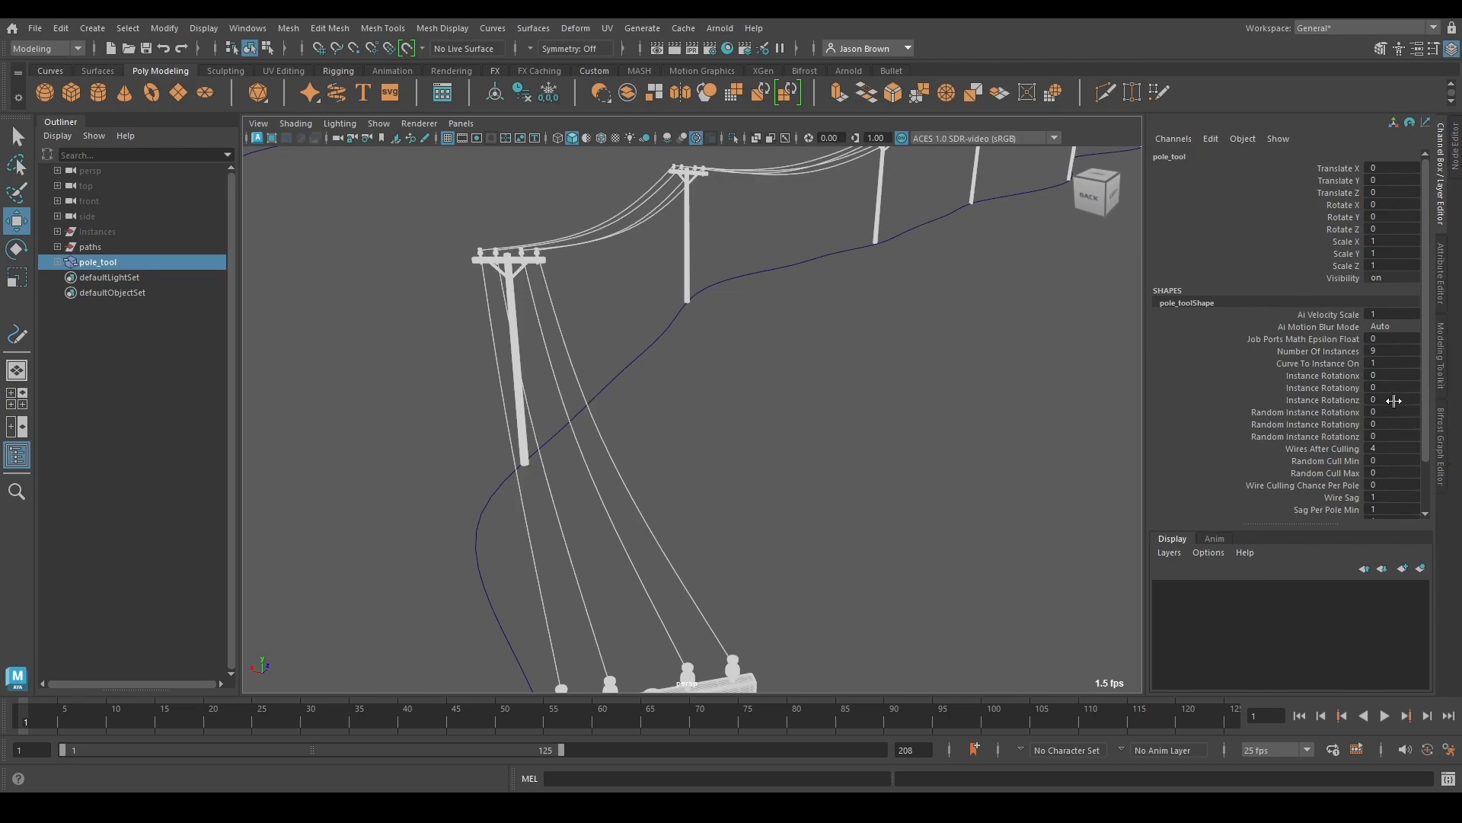
{"action": "left_click", "coordinate": [1326, 400]}
{"action": "mouse_move", "coordinate": [924, 398]}
{"action": "middle_mouse_down"}
{"action": "mouse_move", "coordinate": [855, 378]}
{"action": "mouse_move", "coordinate": [903, 386]}
{"action": "middle_mouse_up"}
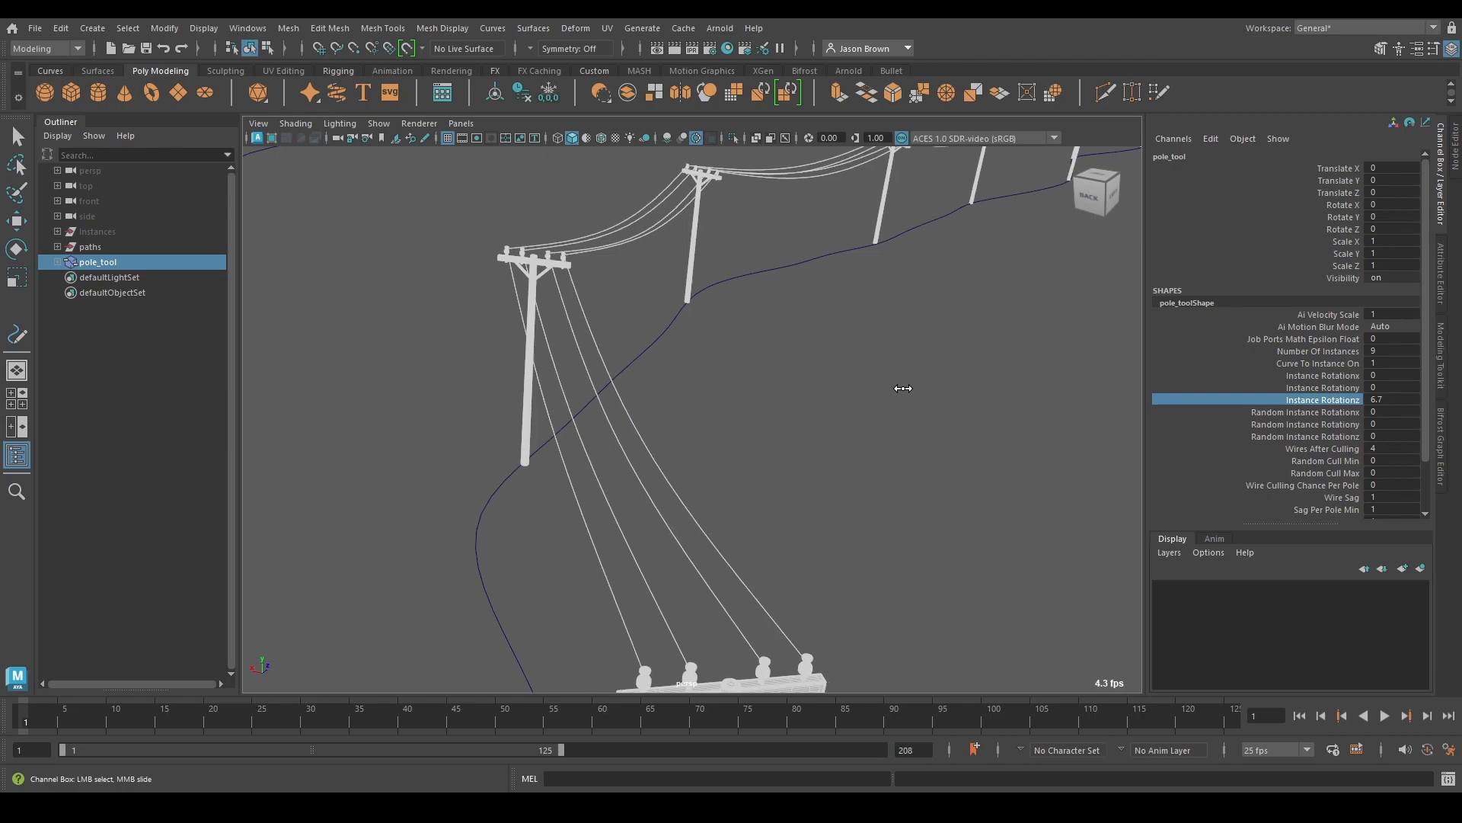
Step: Set Random Instance Rotation Z to -11.48, Random Instance Rotation Y to -10.51 and Instance Rotation Y to 19.7
{"action": "left_click", "coordinate": [1310, 436]}
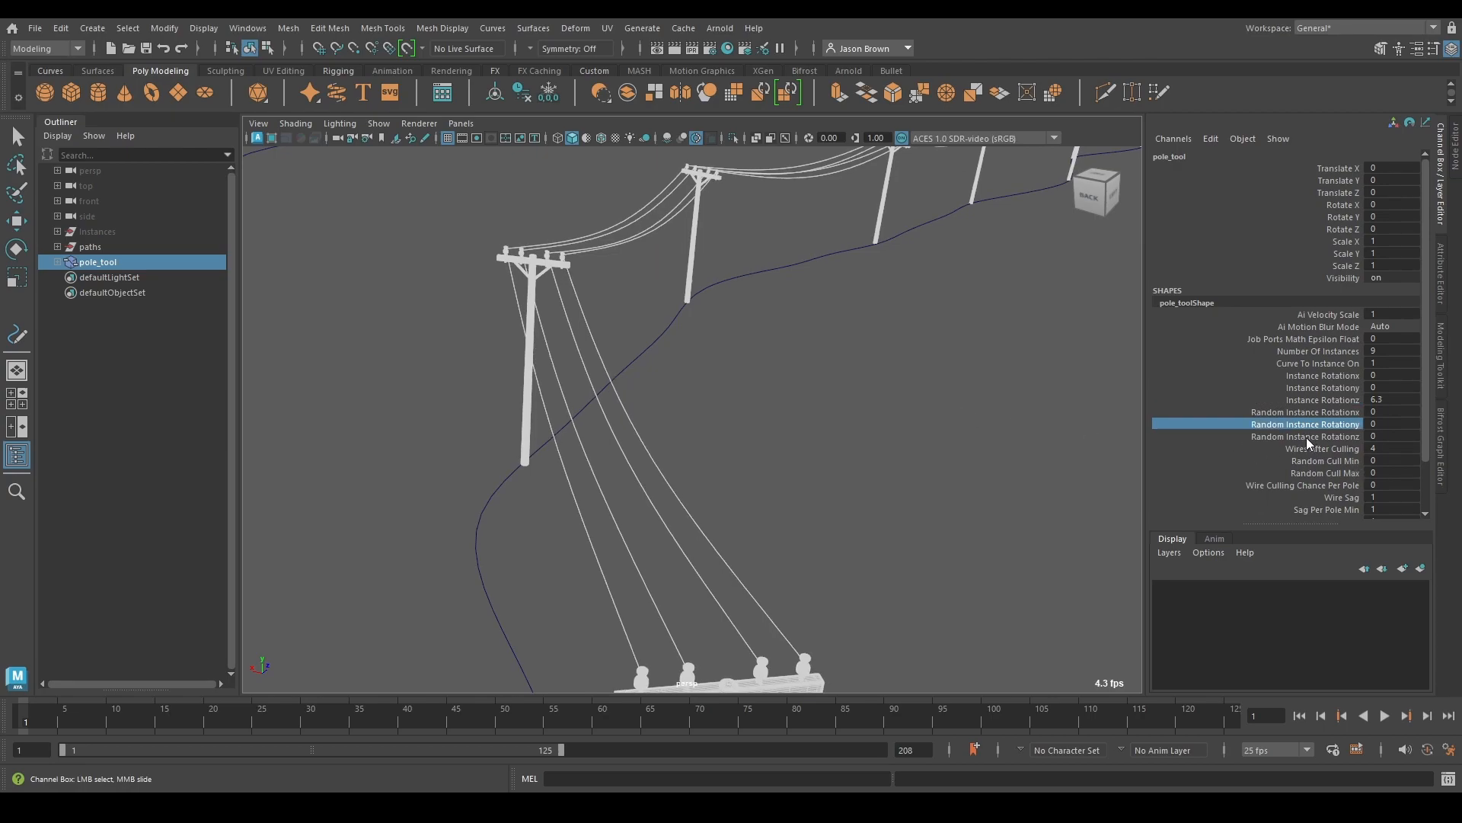
{"action": "middle_click_drag", "start_coordinate": [1104, 418], "coordinate": [241, 339]}
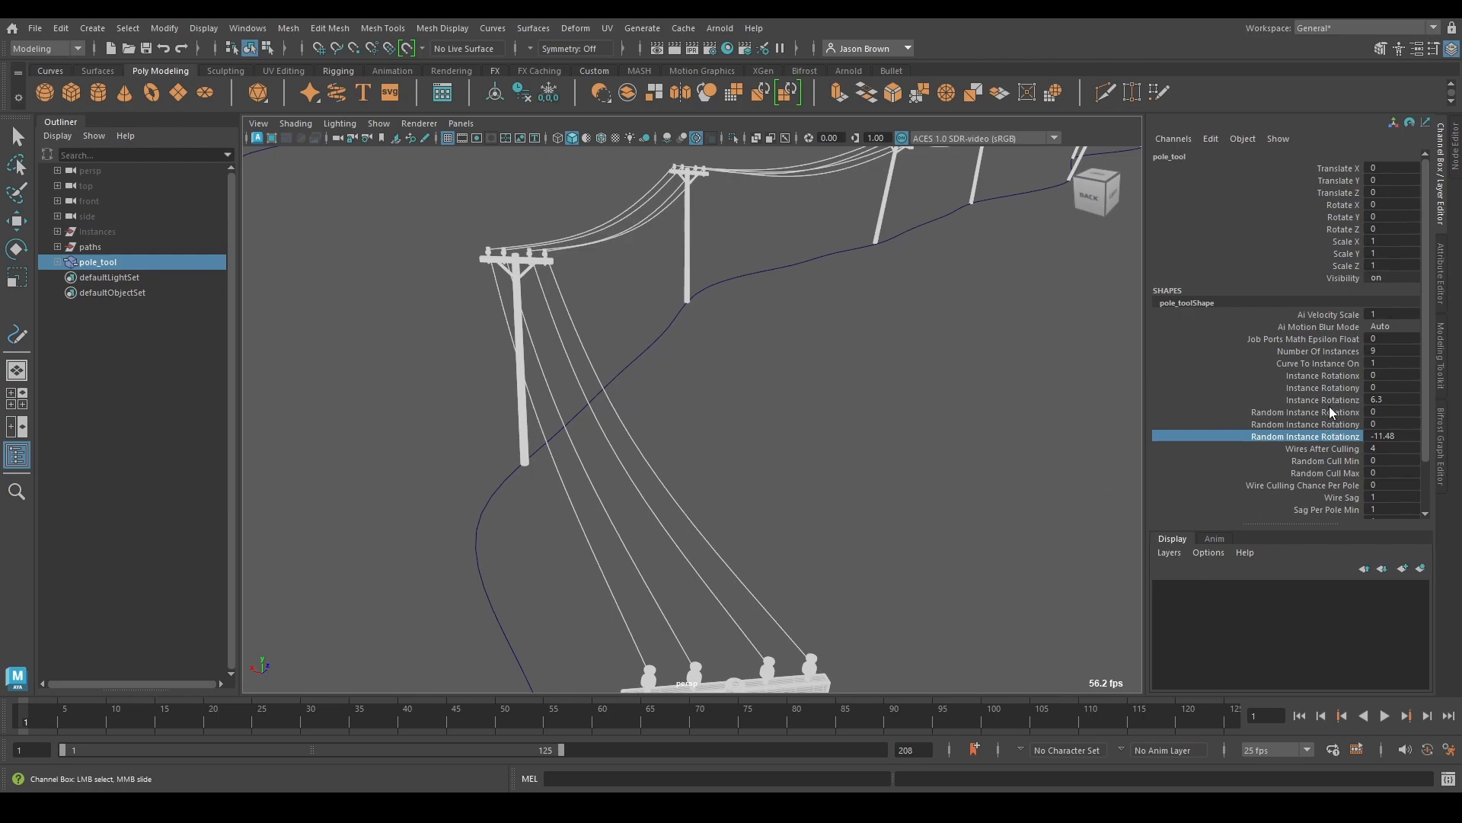
{"action": "left_click", "coordinate": [1325, 424]}
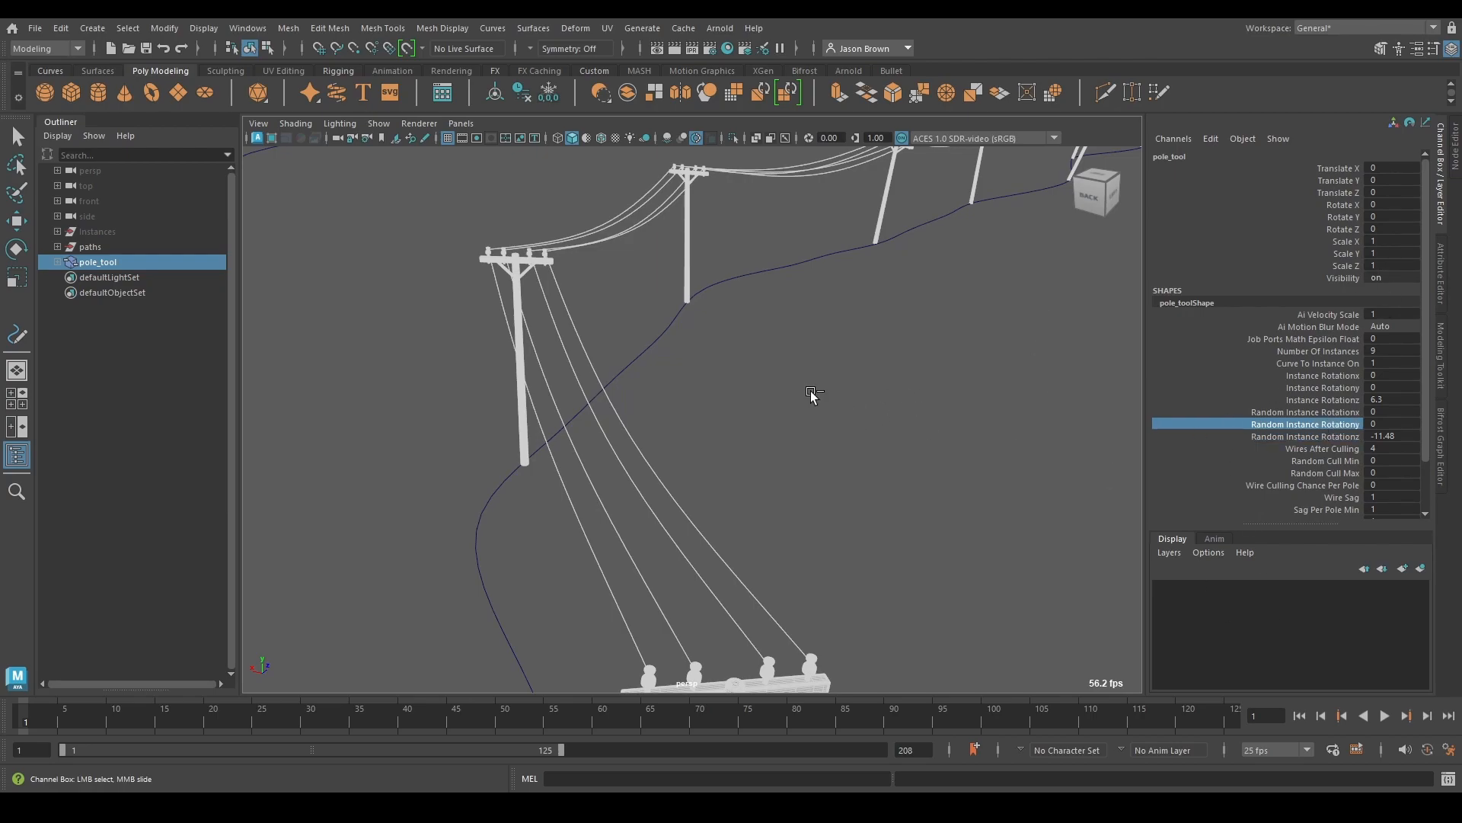
{"action": "middle_click_drag", "start_coordinate": [848, 389], "coordinate": [1290, 354]}
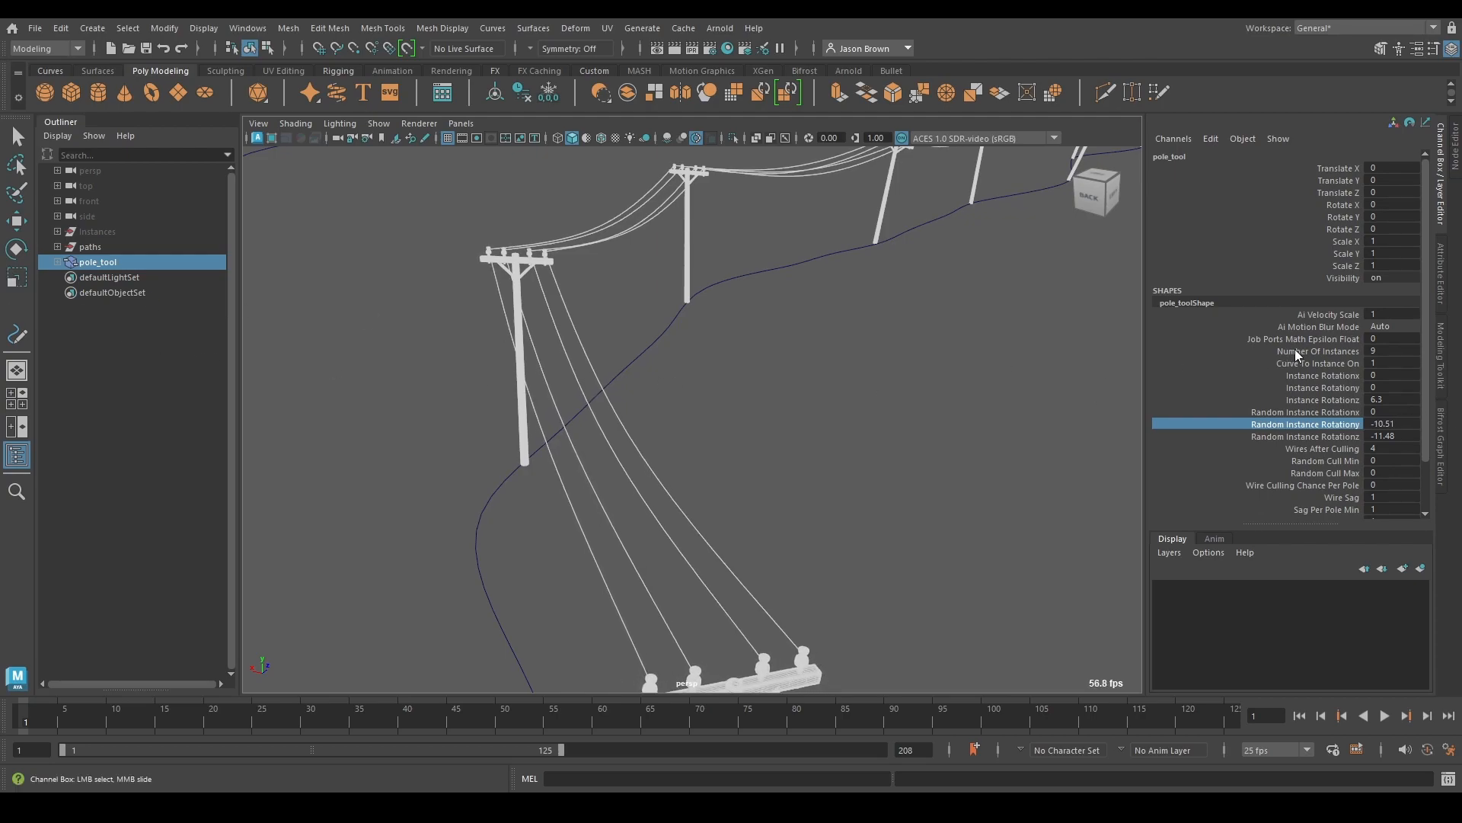
{"action": "left_click", "coordinate": [1309, 388]}
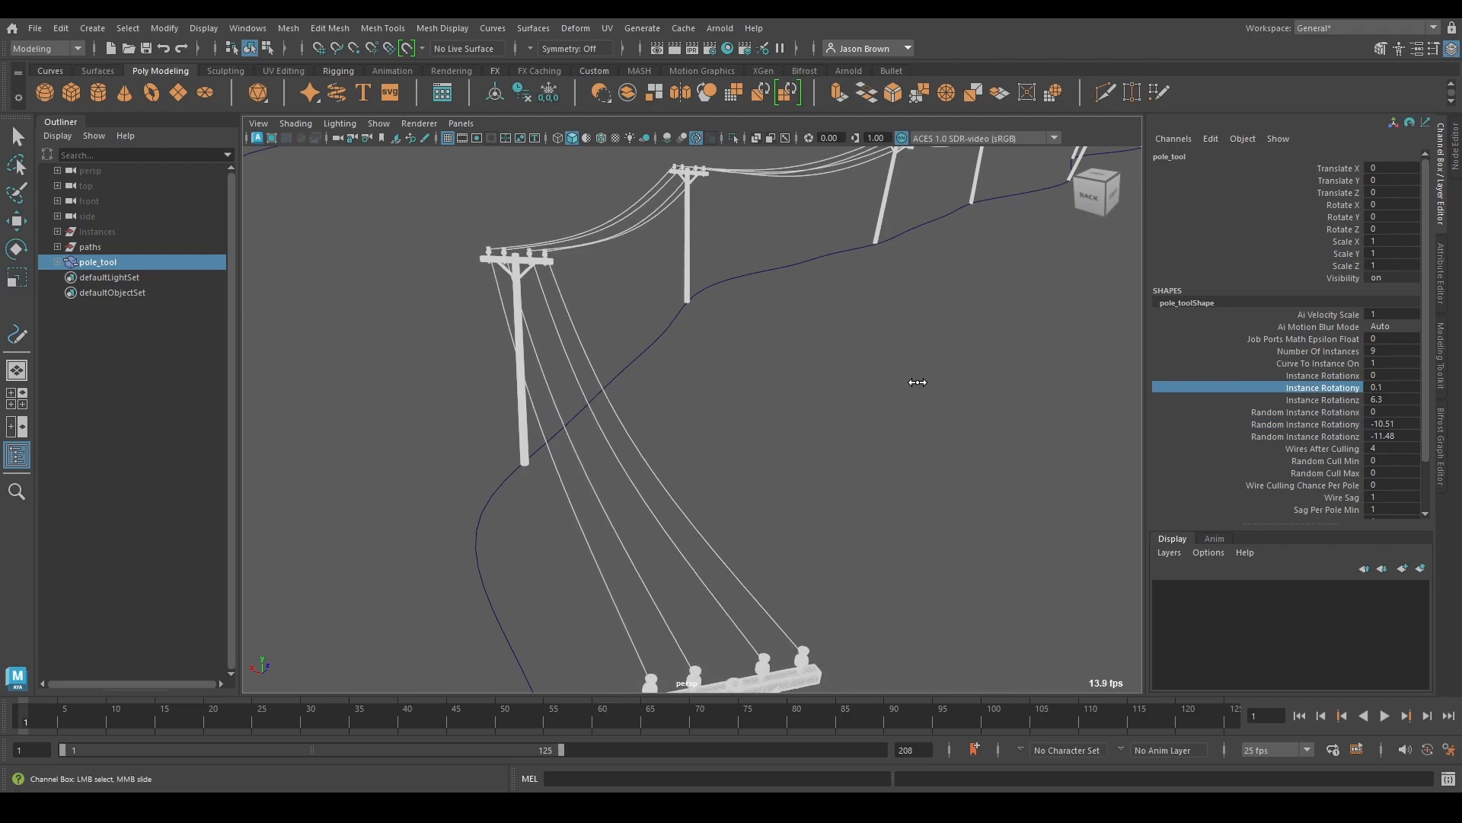
{"action": "middle_click_drag", "start_coordinate": [942, 383], "coordinate": [1067, 402]}
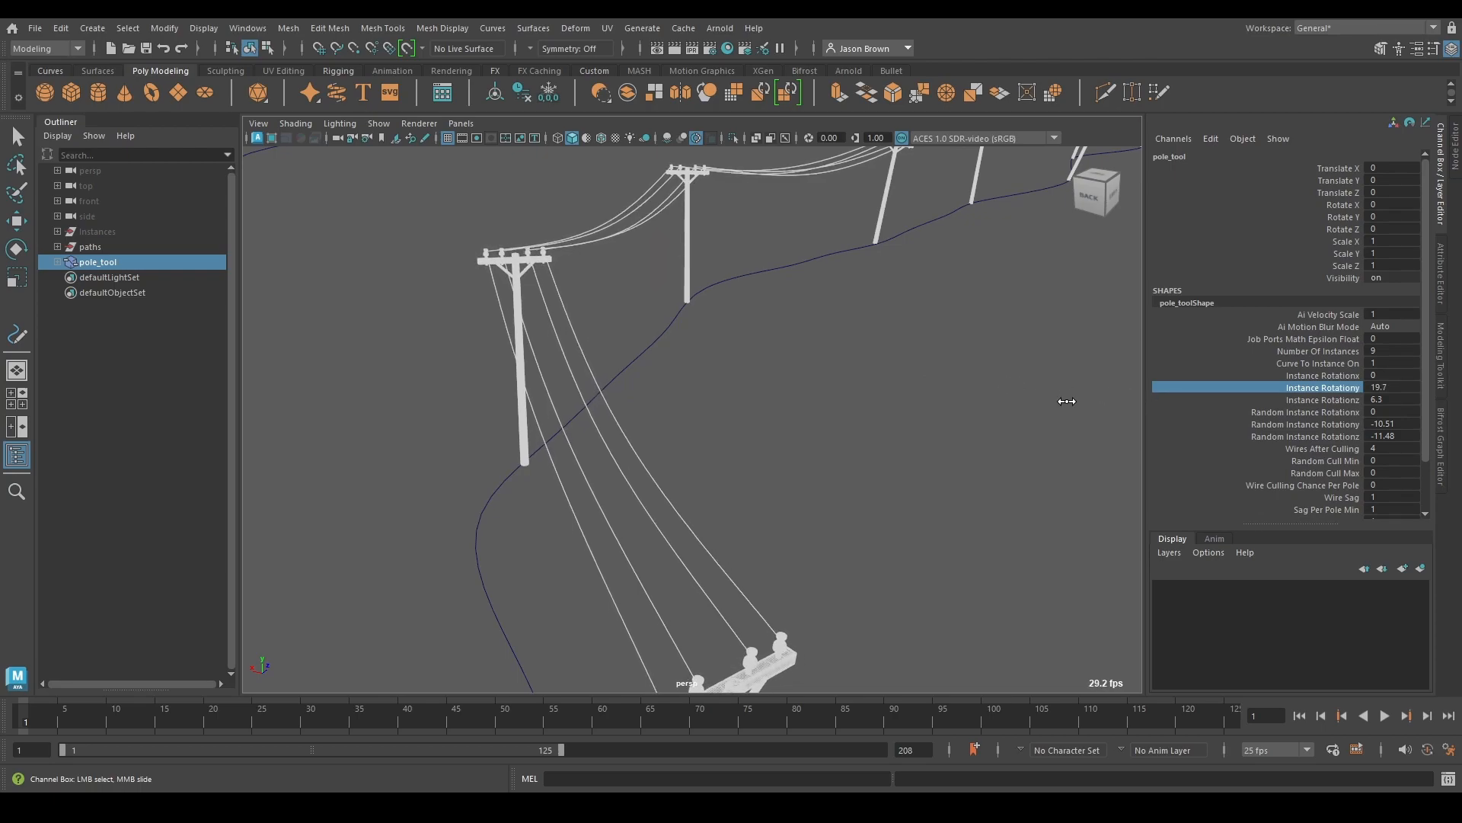
Step: Scrub pole_tool's Seed to 332 to test how it varies the pole rotations
{"action": "scroll", "coordinate": [1293, 487], "scroll_direction": "down", "scroll_amount": 3}
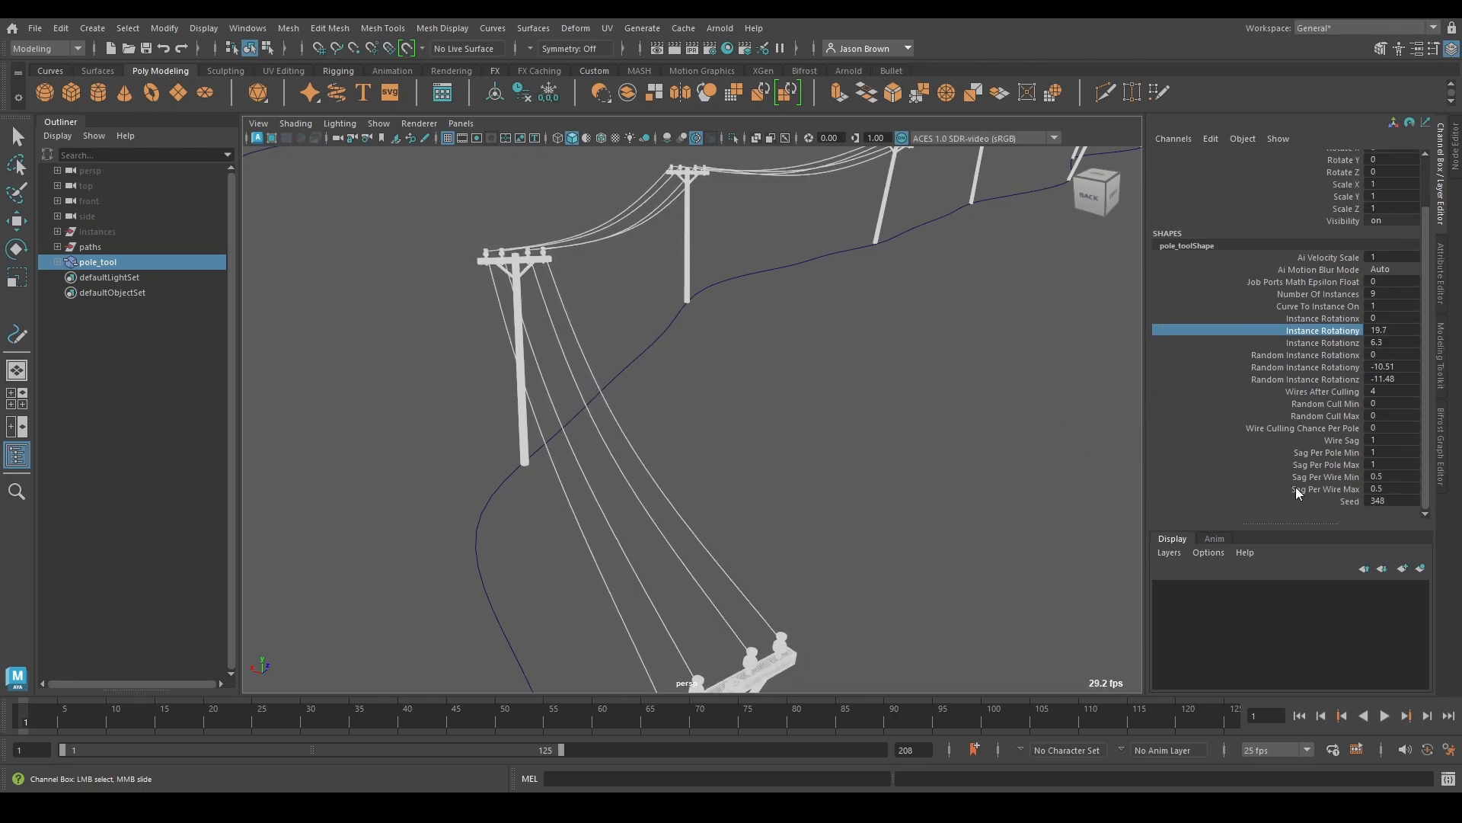
{"action": "left_click", "coordinate": [1350, 501]}
{"action": "middle_click_drag", "start_coordinate": [746, 468], "coordinate": [634, 361]}
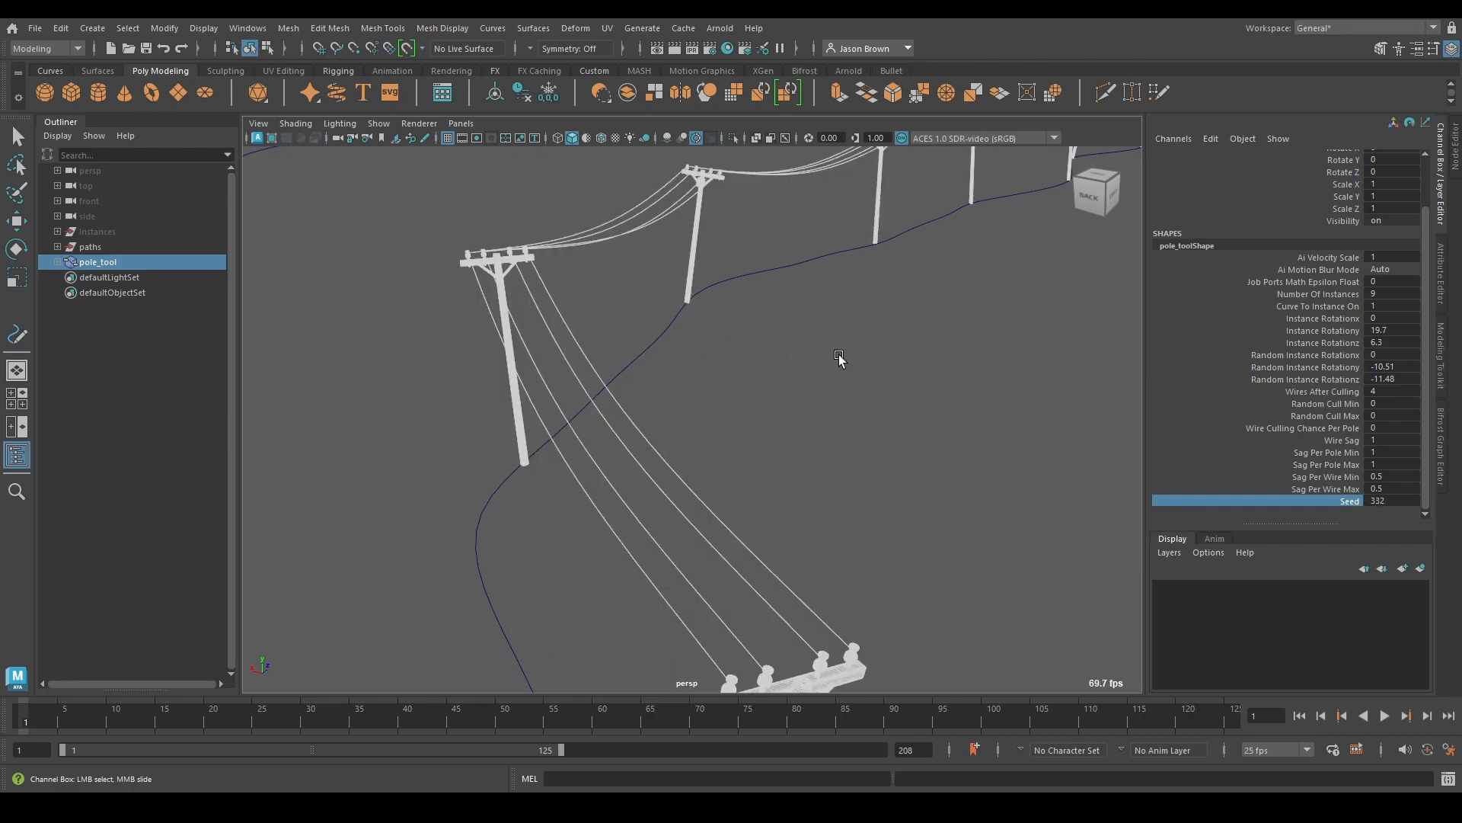
Step: Reset Seed and all values from Instance Rotation Y through Random Instance Rotation Z to 0
{"action": "left_click", "coordinate": [1377, 501]}
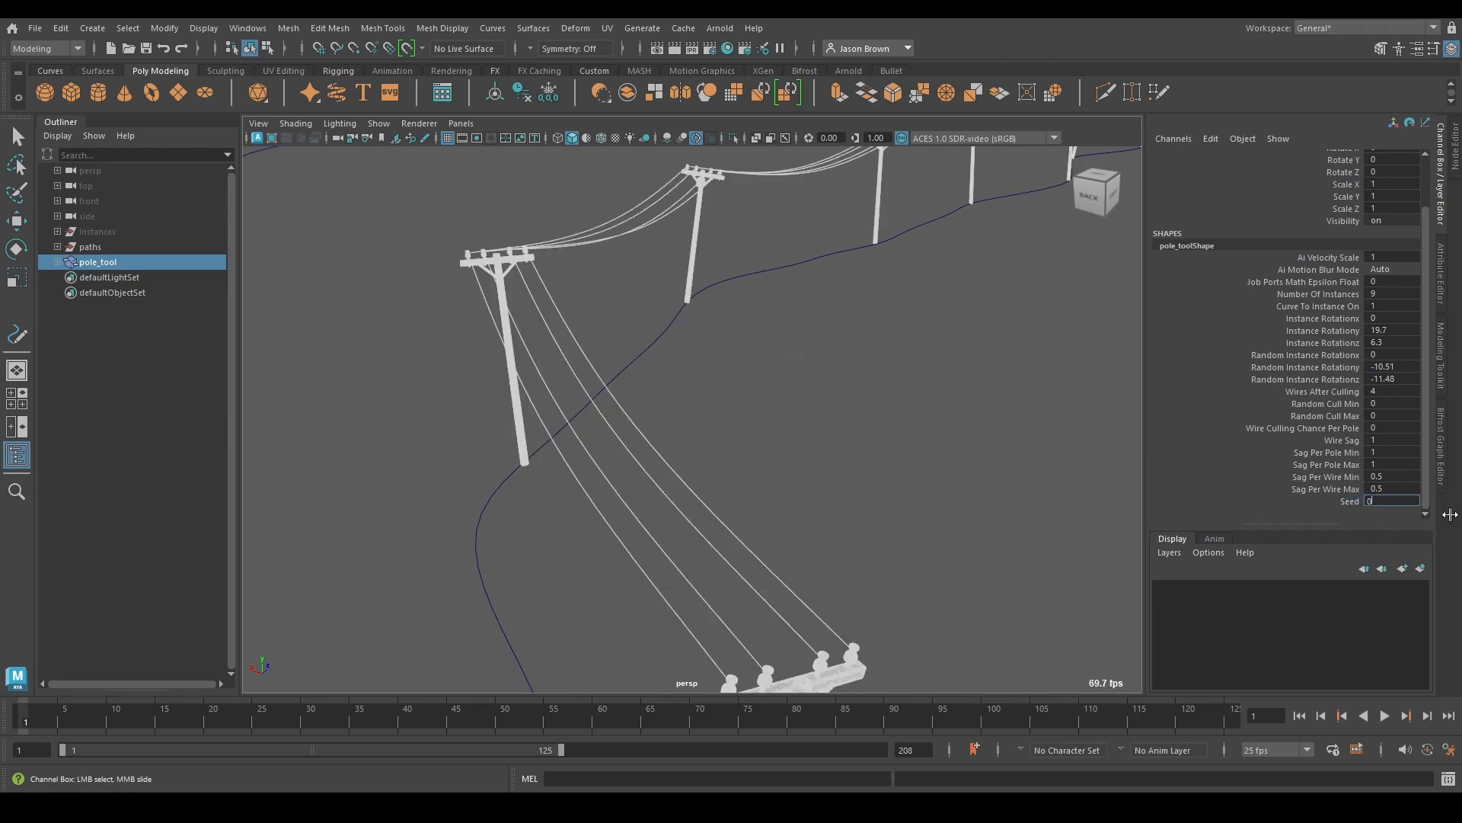
{"action": "type", "text": "0"}
{"action": "key", "text": "Return"}
{"action": "left_click", "coordinate": [1399, 330]}
{"action": "left_click_drag", "start_coordinate": [1399, 330], "coordinate": [1415, 380]}
{"action": "type", "text": "0"}
{"action": "key", "text": "Return"}
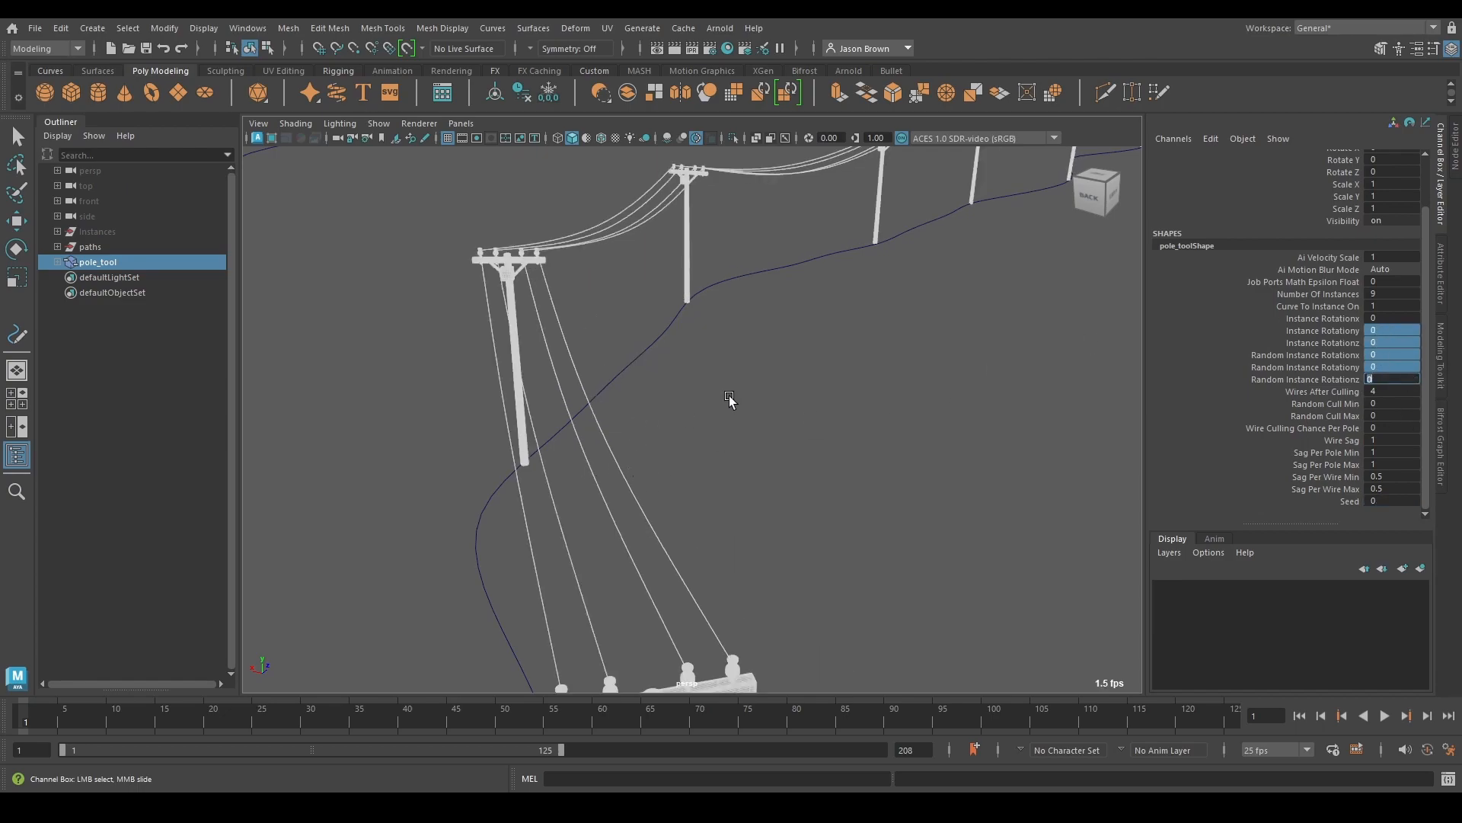
Step: Return to the Bifrost graph and review the pass and get_from_array chain up to the terminal node
{"action": "left_click", "coordinate": [1442, 473]}
{"action": "key", "text": "w"}
{"action": "scroll", "coordinate": [963, 410], "scroll_direction": "down", "scroll_amount": 3}
{"action": "middle_click_drag", "start_coordinate": [1053, 484], "coordinate": [1176, 504], "text": "alt"}
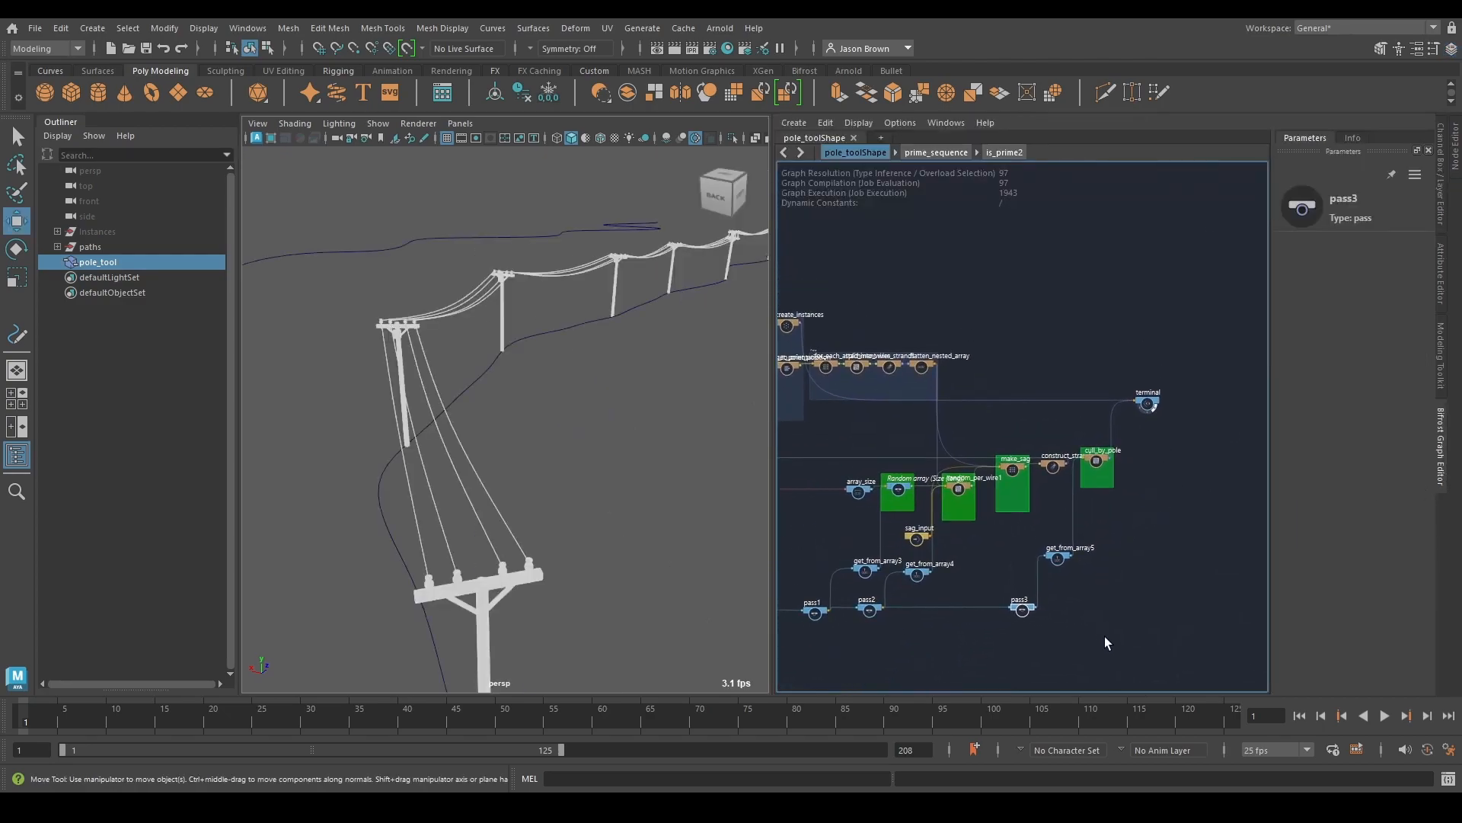
{"action": "middle_click_drag", "start_coordinate": [1104, 618], "coordinate": [1143, 555], "text": "alt"}
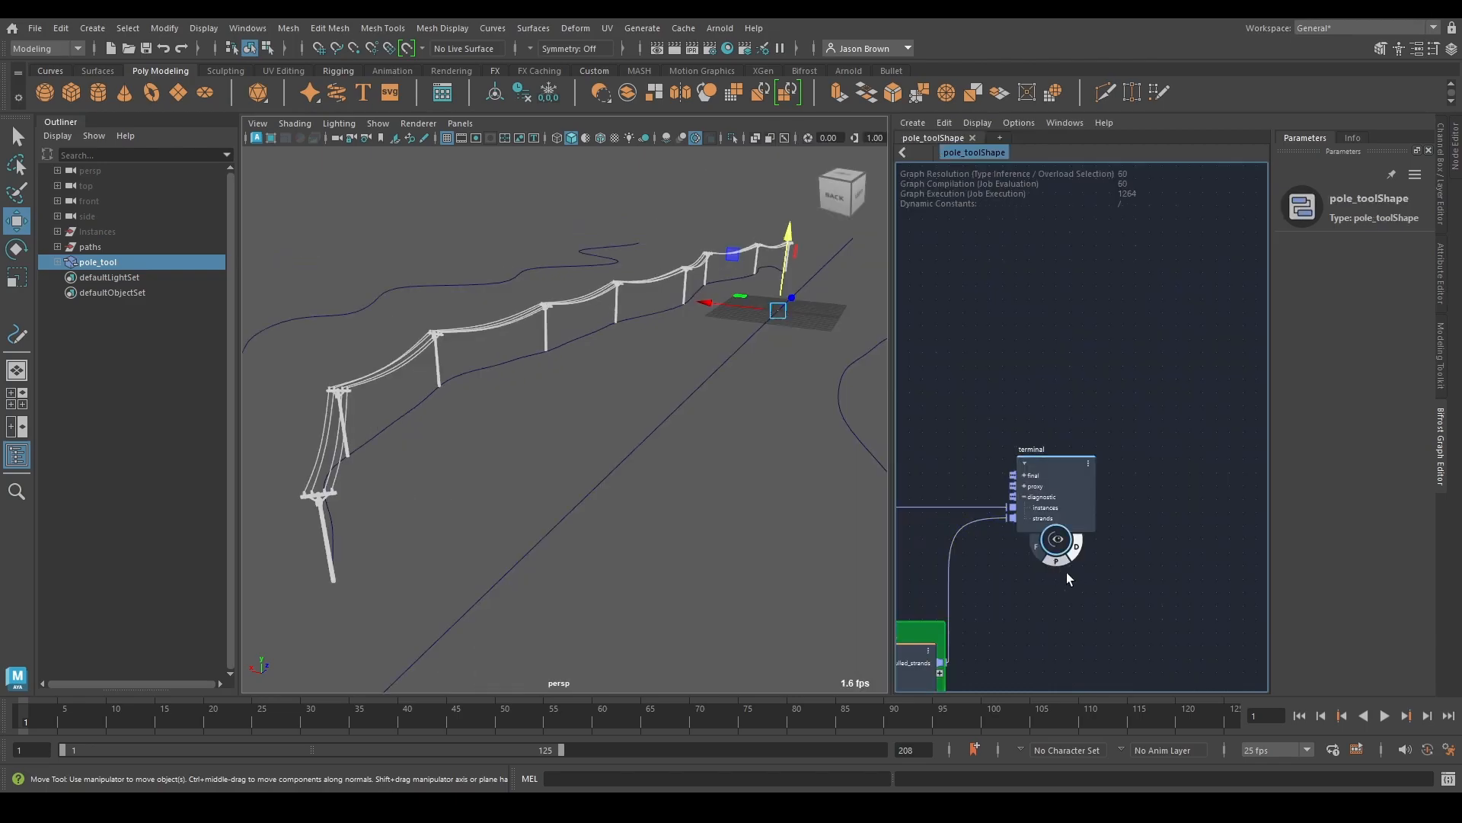
{"action": "scroll", "coordinate": [1108, 527], "scroll_direction": "down", "scroll_amount": 1}
{"action": "middle_click_drag", "start_coordinate": [1051, 610], "coordinate": [1159, 532], "text": "alt"}
{"action": "scroll", "coordinate": [1167, 538], "scroll_direction": "down", "scroll_amount": 1}
{"action": "left_click_drag", "start_coordinate": [1057, 545], "coordinate": [1052, 548]}
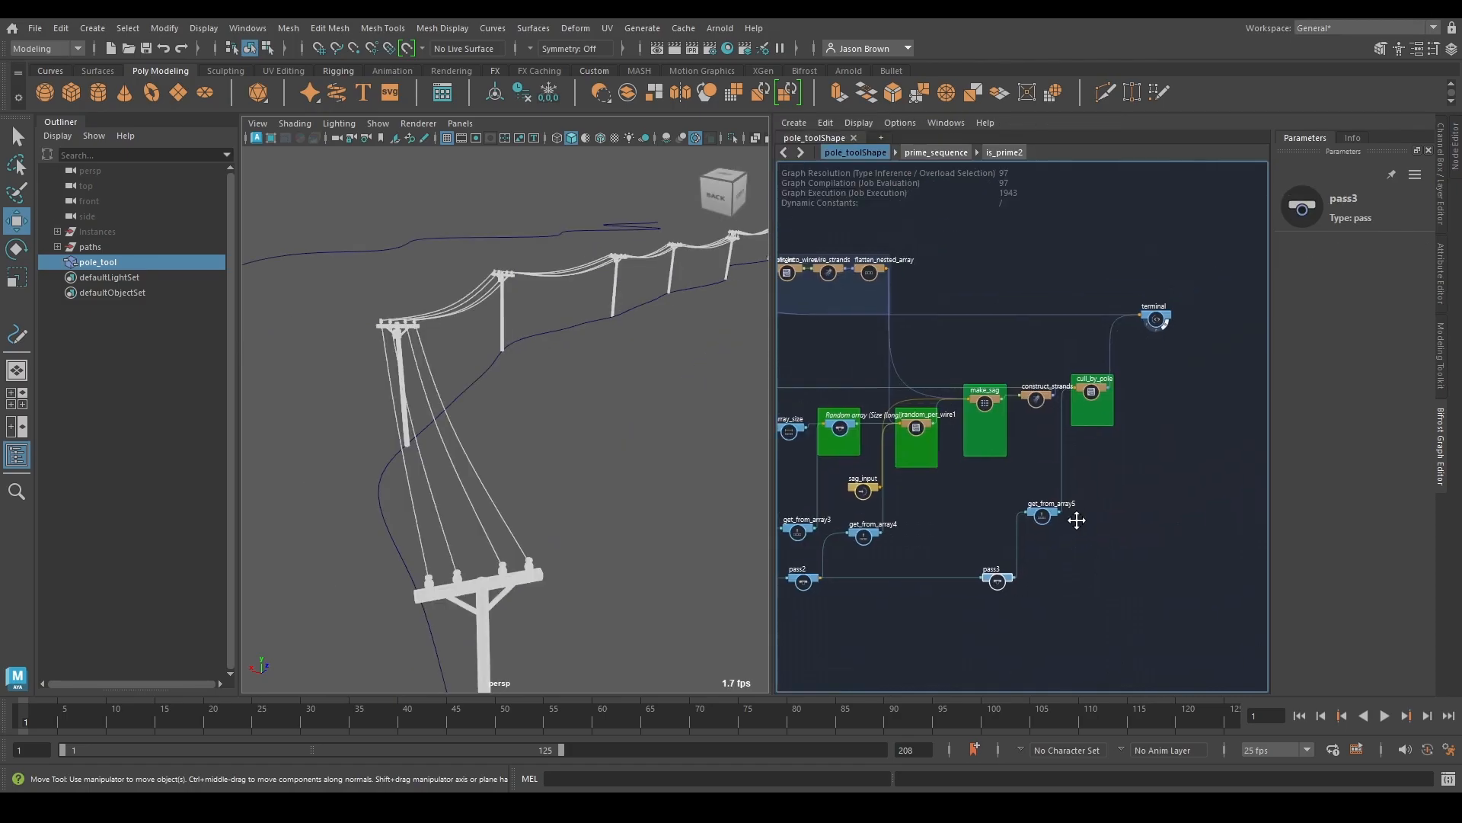
Step: Move the terminal node farther away from the cull_by_pole compound
{"action": "scroll", "coordinate": [928, 495], "scroll_direction": "up", "scroll_amount": 3}
{"action": "middle_click_drag", "start_coordinate": [927, 492], "coordinate": [922, 527], "text": "alt"}
{"action": "left_click_drag", "start_coordinate": [956, 351], "coordinate": [1090, 344]}
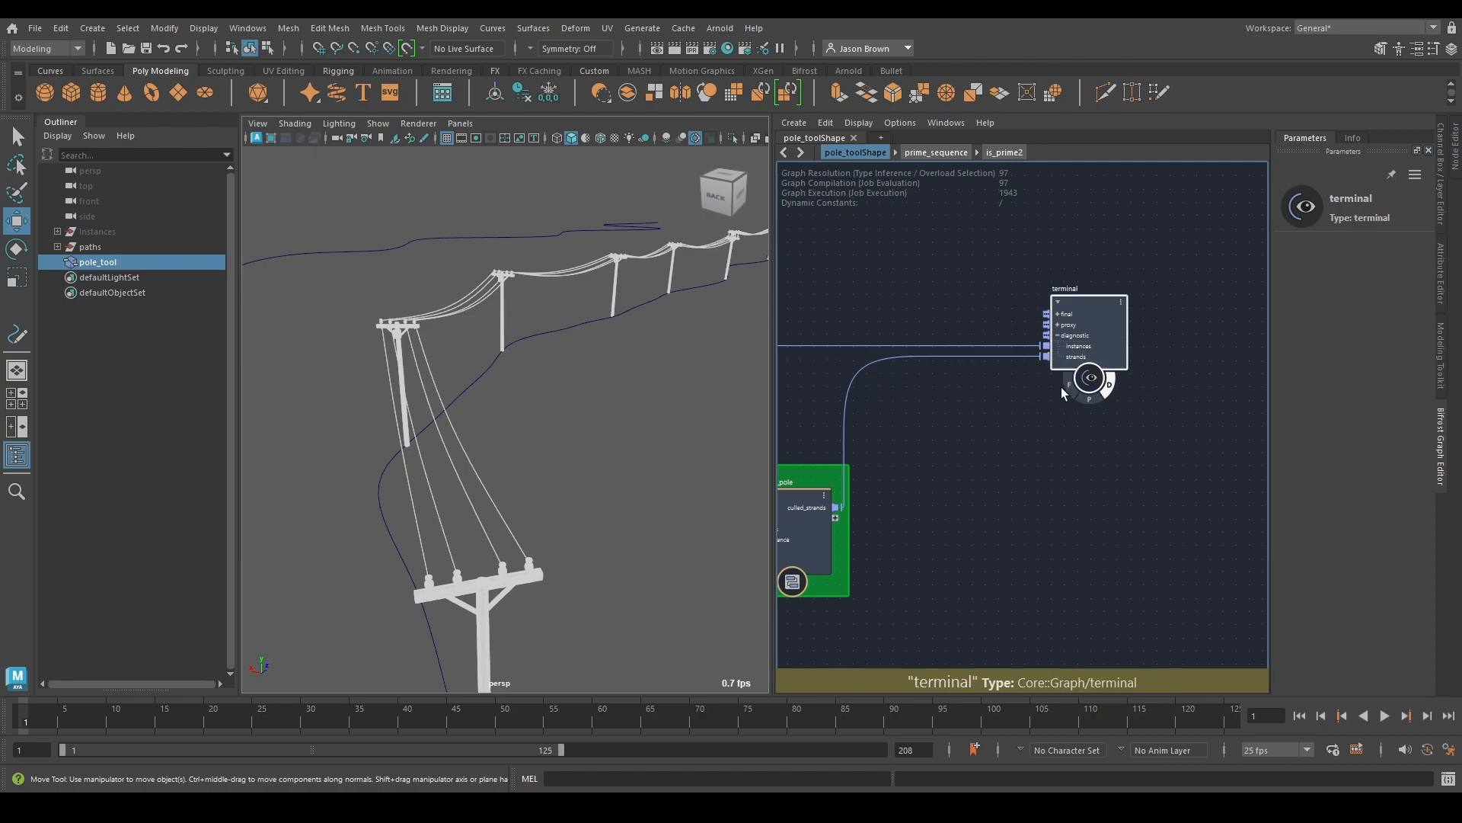
{"action": "left_click_drag", "start_coordinate": [942, 239], "coordinate": [1261, 488]}
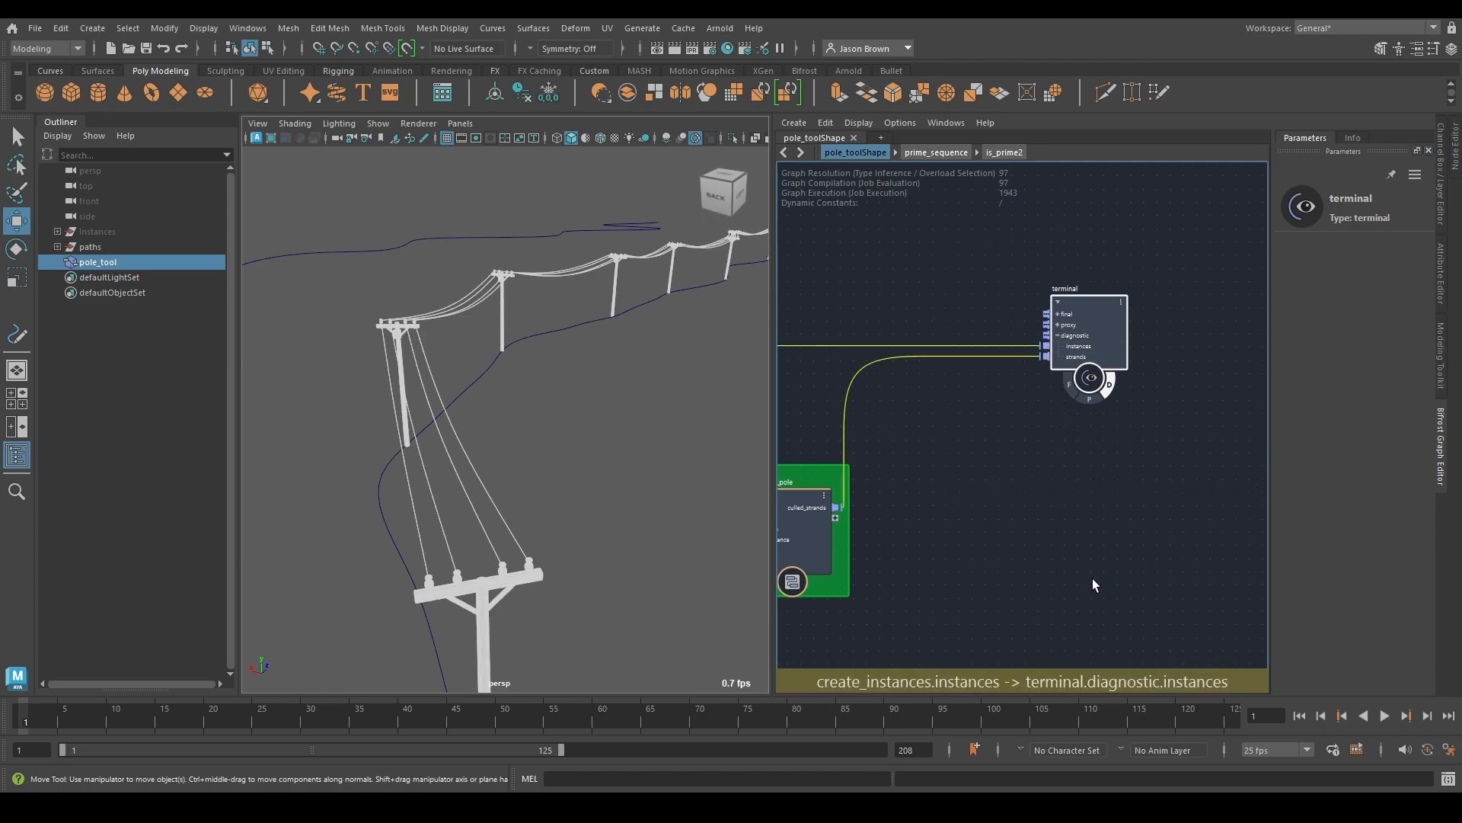
Step: Move the terminal node higher above cull_by_pole and turn off its diagnostic display
{"action": "left_click", "coordinate": [1111, 383]}
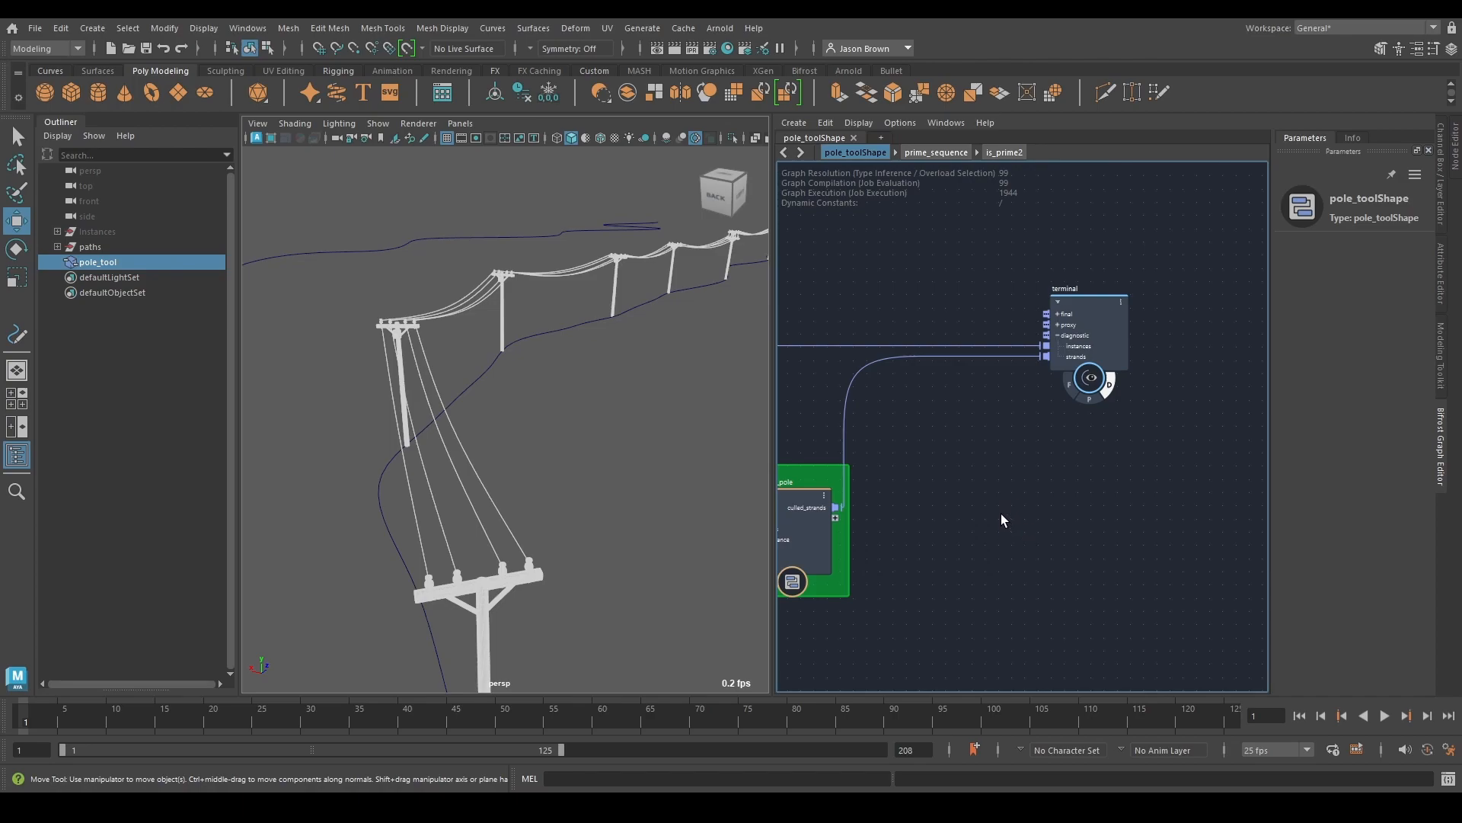
{"action": "scroll", "coordinate": [998, 522], "scroll_direction": "down", "scroll_amount": 5}
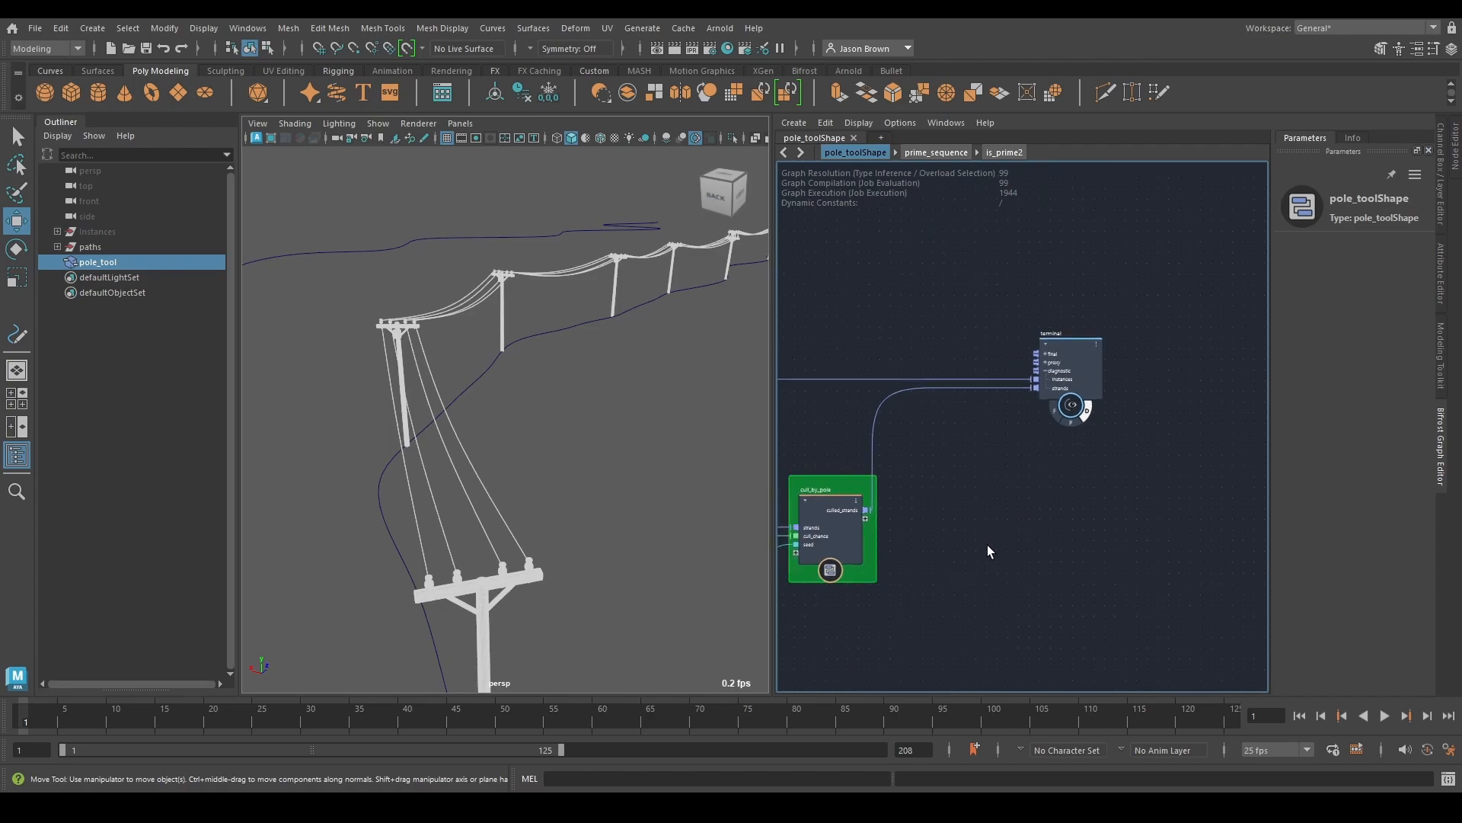
{"action": "middle_click_drag", "start_coordinate": [984, 565], "coordinate": [1029, 501]}
{"action": "scroll", "coordinate": [1063, 520], "scroll_direction": "up", "scroll_amount": 10}
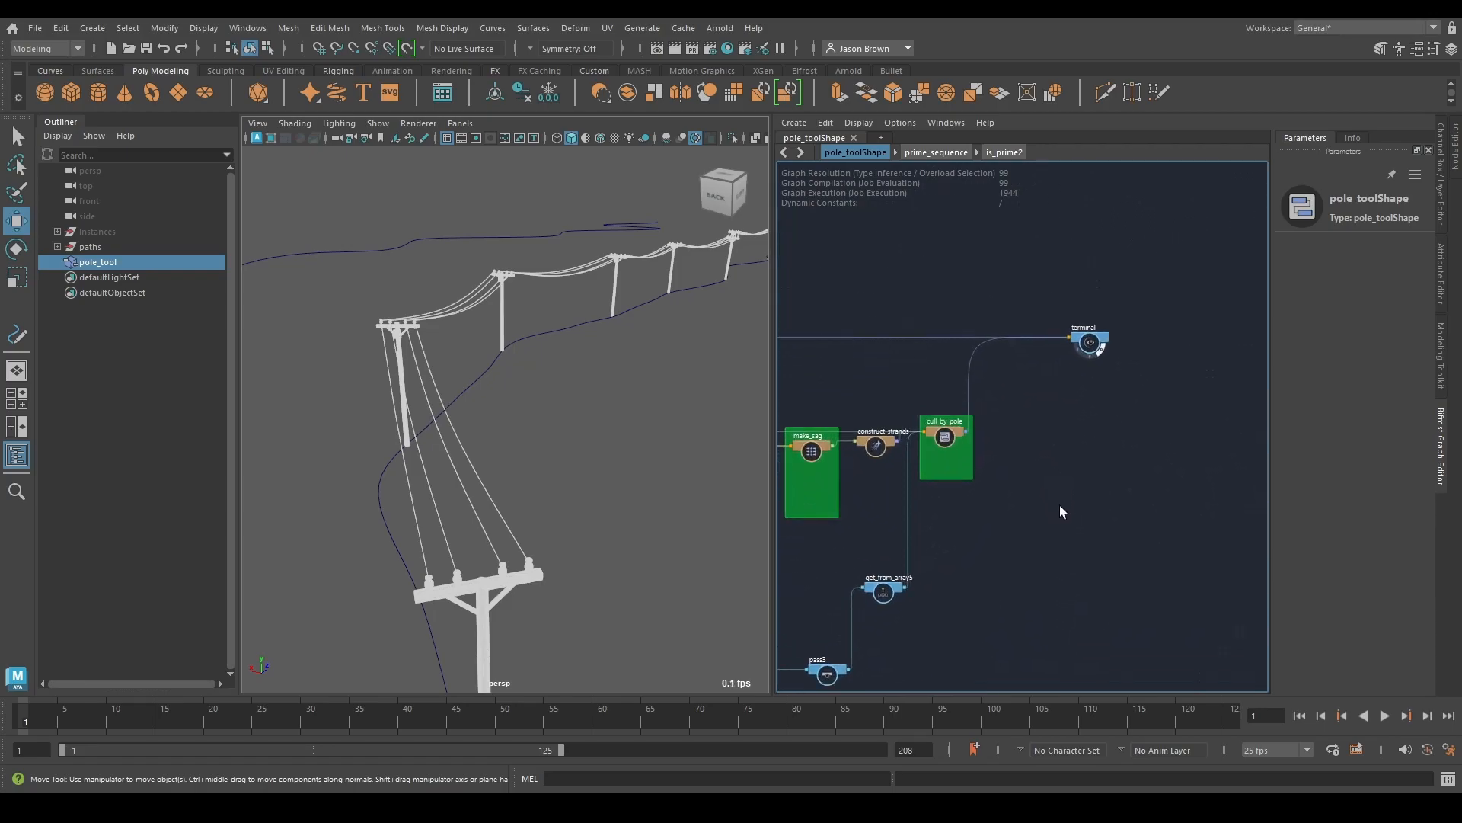
{"action": "middle_click_drag", "start_coordinate": [1010, 379], "coordinate": [977, 482]}
{"action": "left_click_drag", "start_coordinate": [1083, 325], "coordinate": [1083, 249]}
{"action": "left_click", "coordinate": [1122, 291]}
{"action": "left_click", "coordinate": [1011, 490]}
{"action": "middle_click_drag", "start_coordinate": [1006, 487], "coordinate": [1068, 432]}
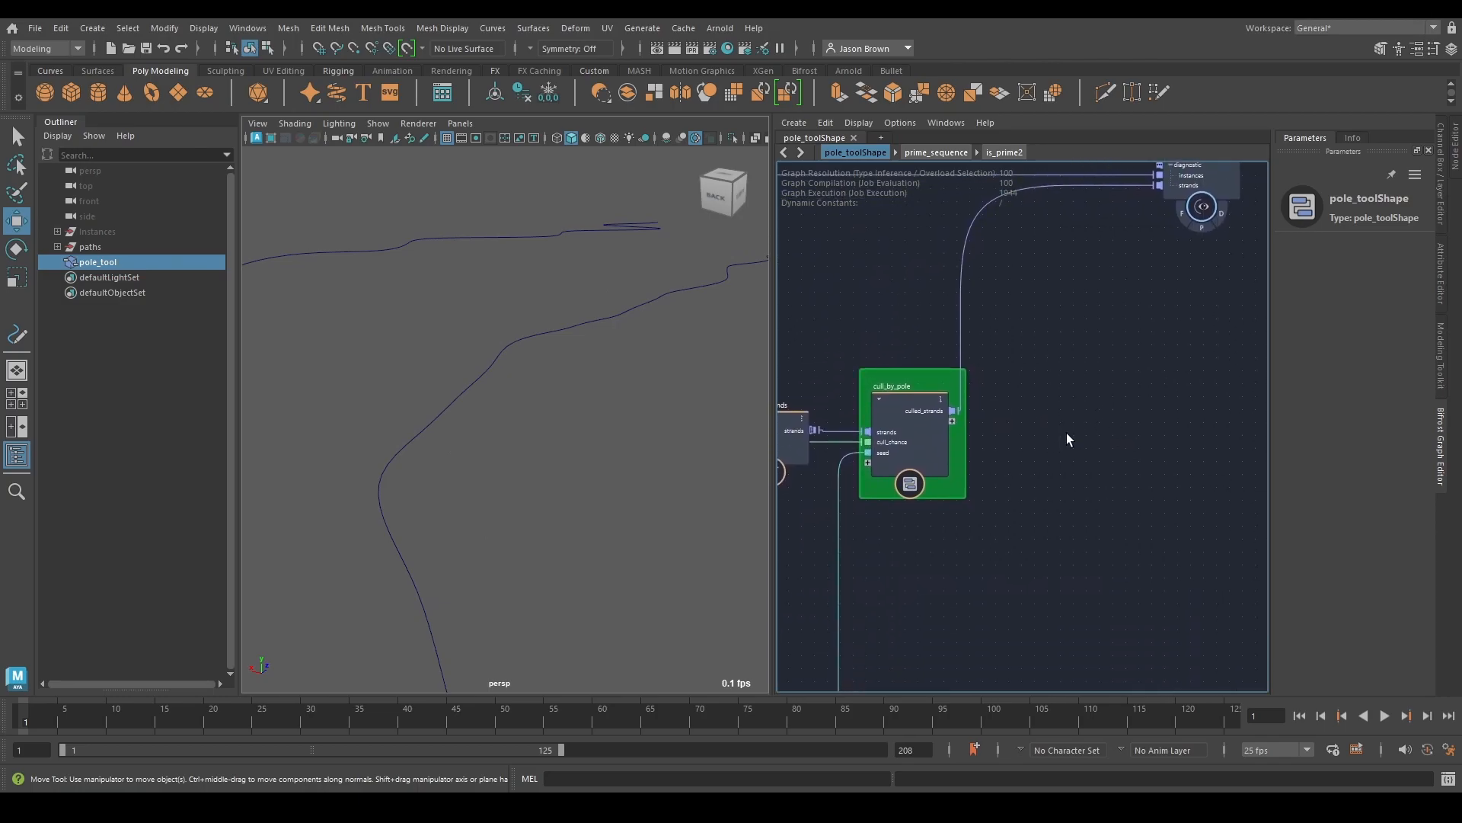
Step: Add an output node to the graph below the terminal, and shift the terminal farther away to make room
{"action": "key", "text": "Tab"}
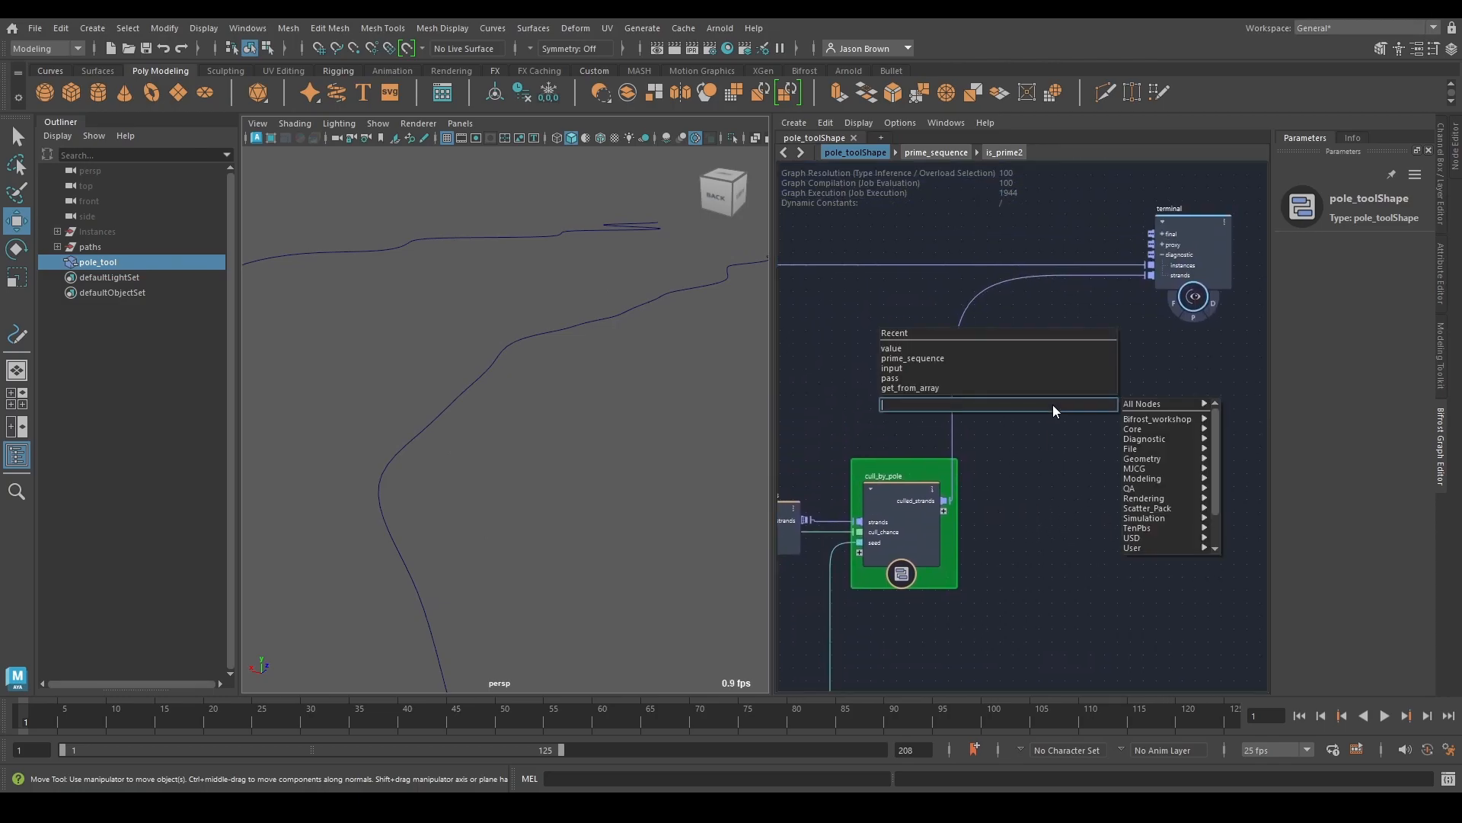
{"action": "type", "text": "output"}
{"action": "key", "text": "Return"}
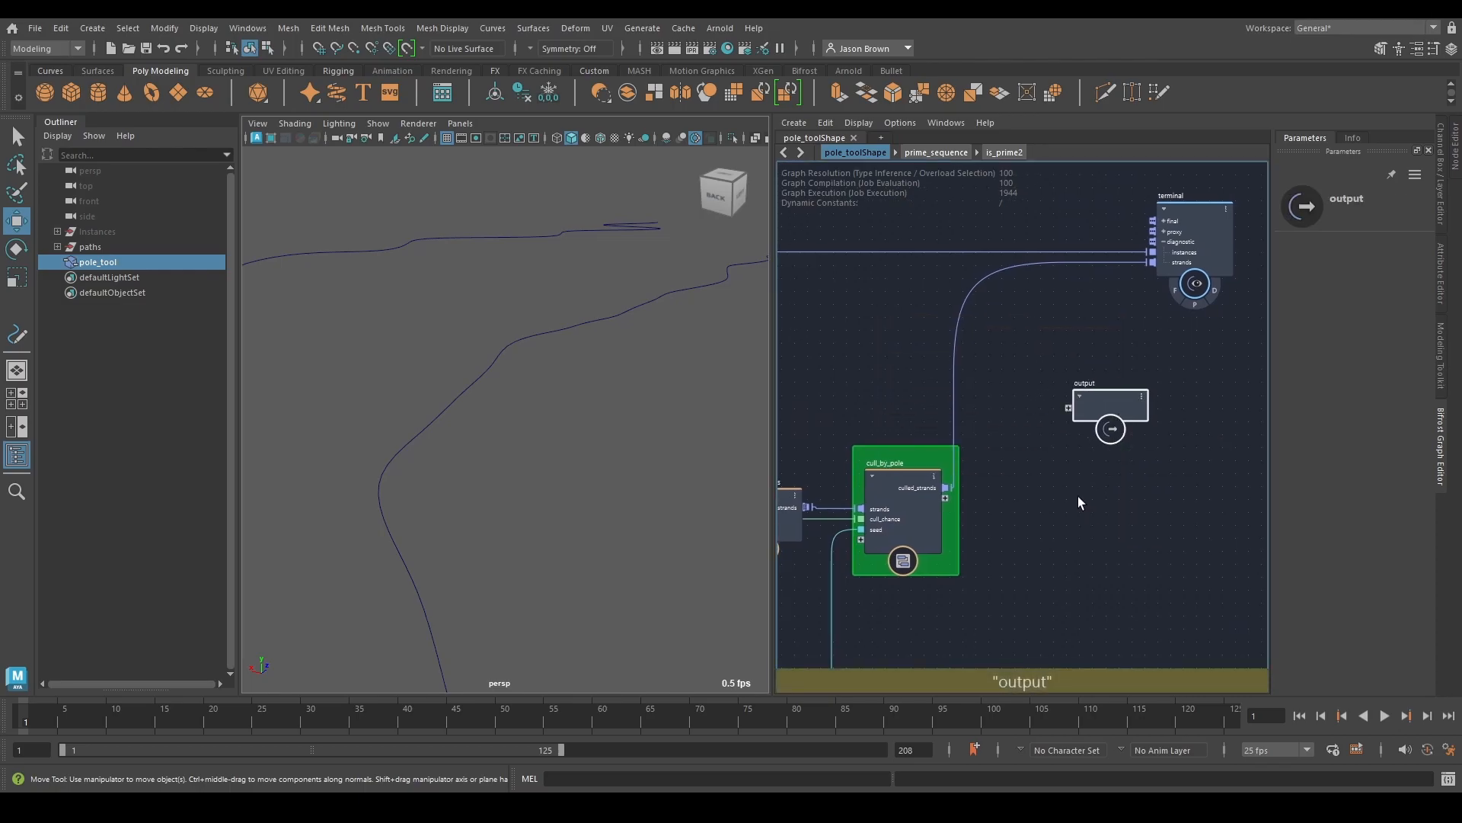
{"action": "middle_click_drag", "start_coordinate": [1077, 501], "coordinate": [1117, 587], "text": "alt"}
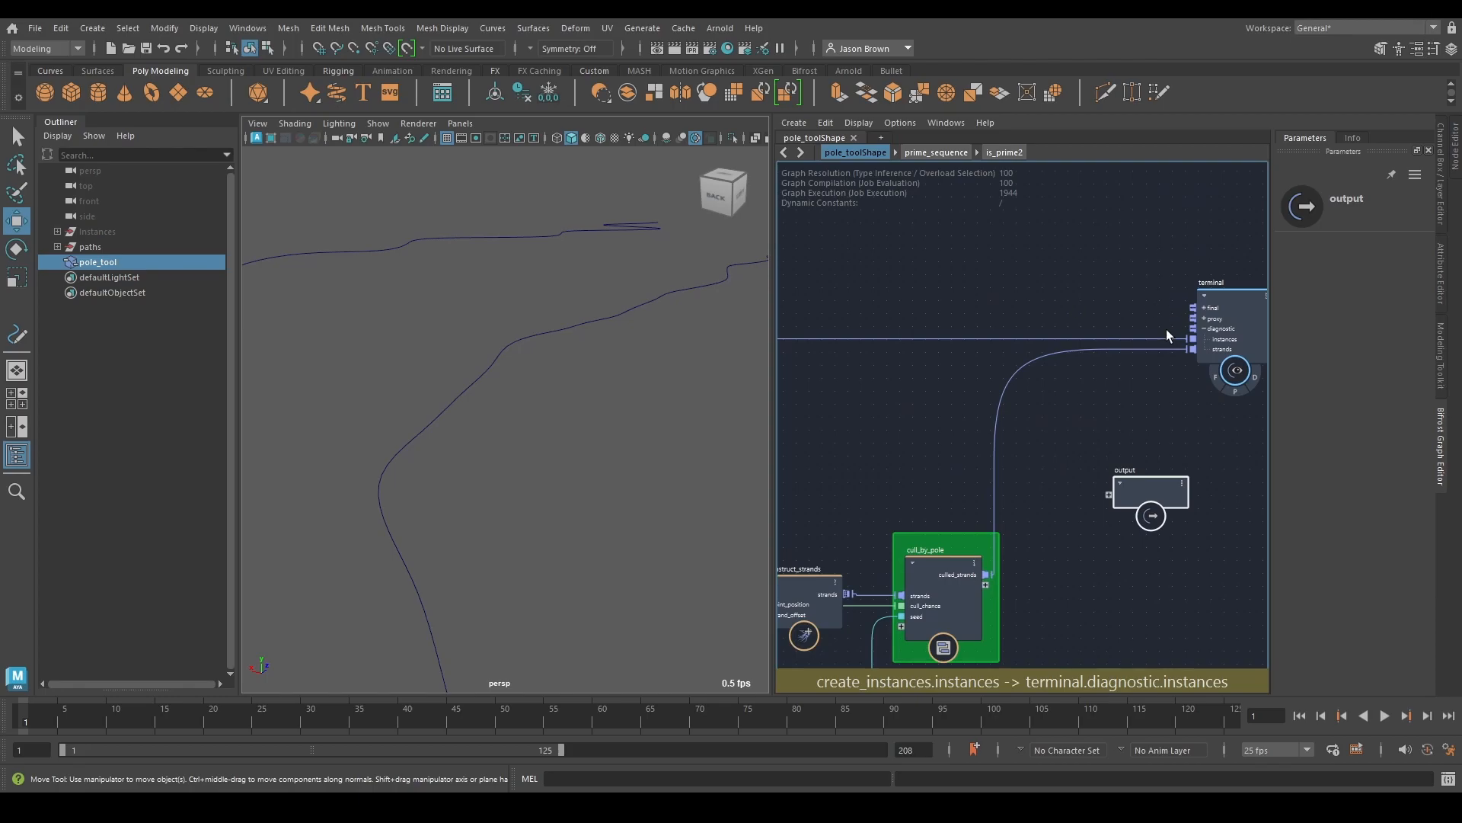
{"action": "middle_click_drag", "start_coordinate": [1185, 377], "coordinate": [1113, 400], "text": "alt"}
{"action": "left_click_drag", "start_coordinate": [1154, 336], "coordinate": [1244, 294]}
{"action": "middle_click_drag", "start_coordinate": [1074, 365], "coordinate": [1174, 371], "text": "alt"}
Step: Insert a pass node into the connection carrying the instances to the terminal
{"action": "left_click", "coordinate": [906, 325]}
{"action": "key", "text": "Tab"}
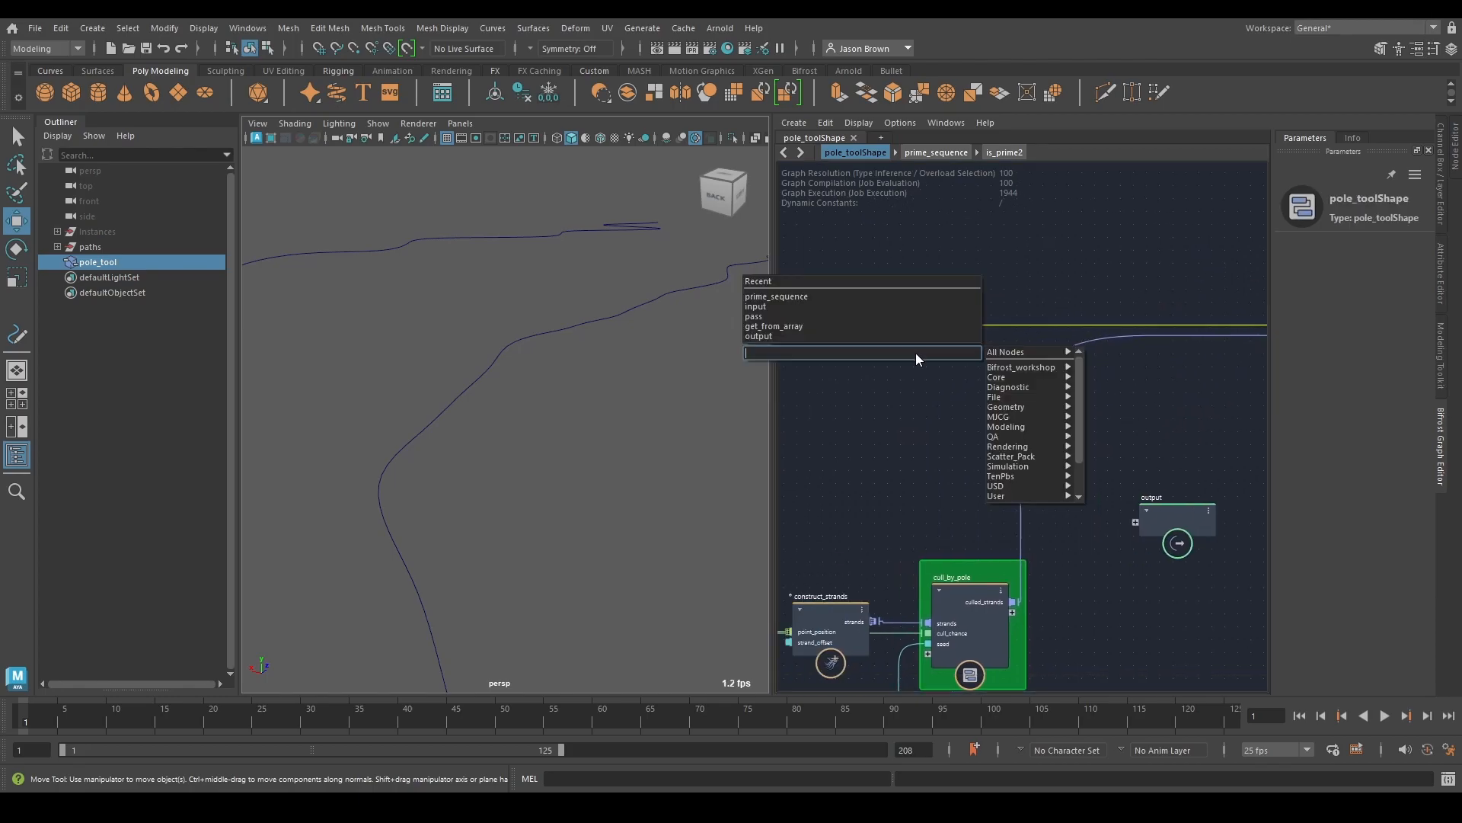
{"action": "type", "text": "pass"}
{"action": "key", "text": "Return"}
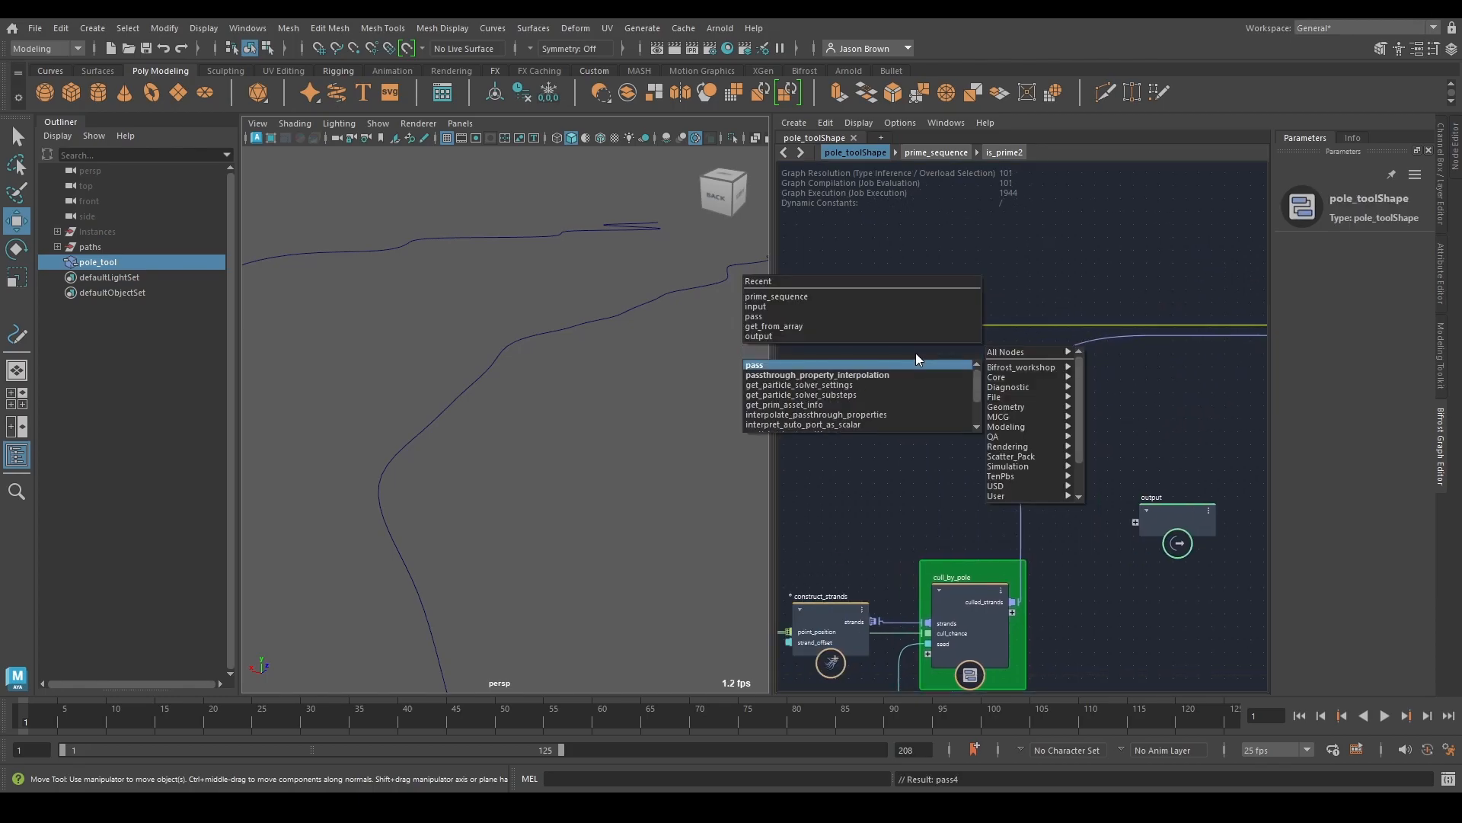
{"action": "left_click_drag", "start_coordinate": [923, 369], "coordinate": [926, 323]}
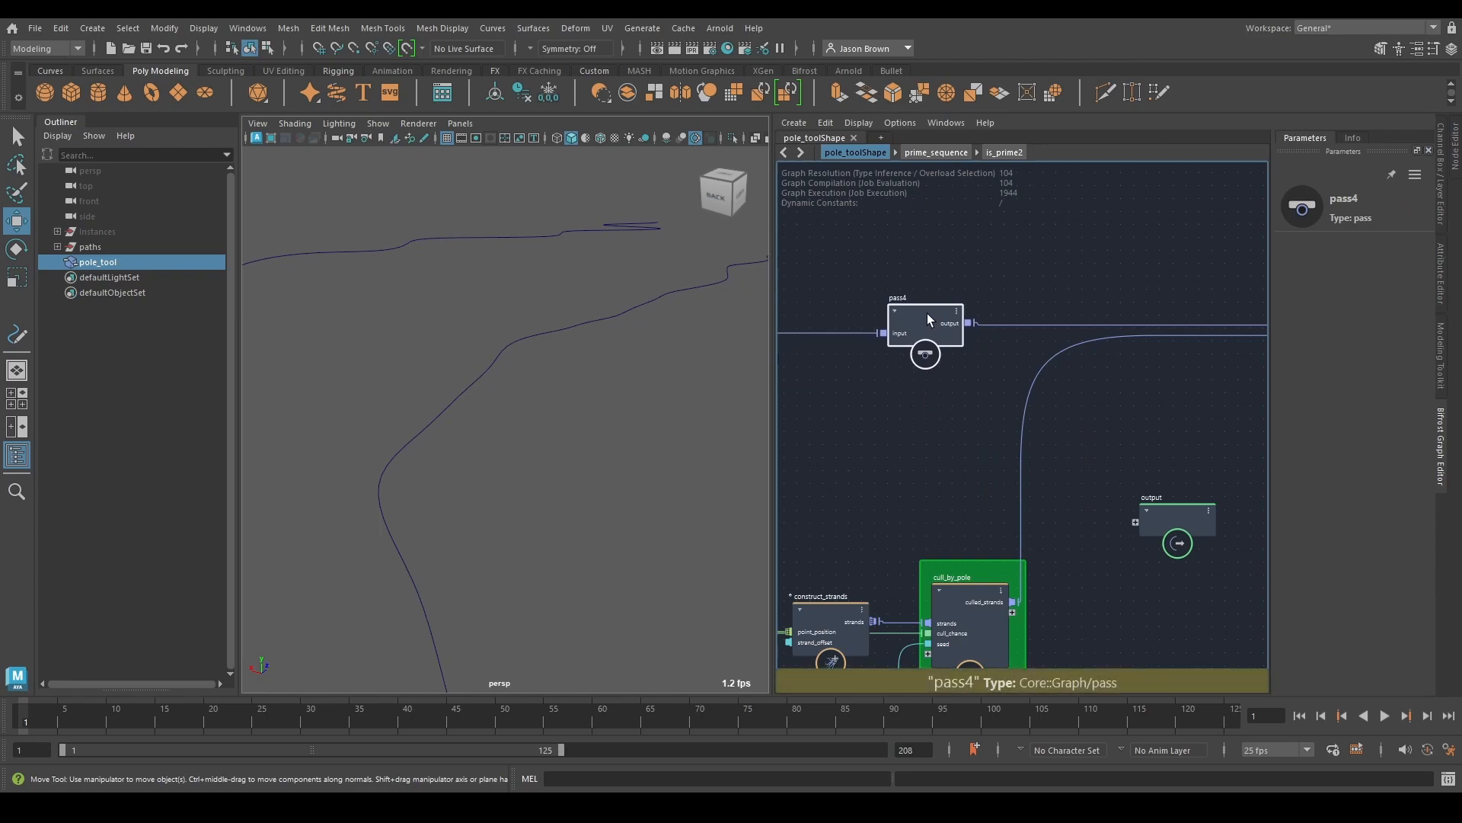
Step: Connect the new pass node's output to the output node and inspect the poles in the viewport
{"action": "middle_click_drag", "start_coordinate": [1145, 292], "coordinate": [1072, 278], "text": "alt"}
{"action": "left_click_drag", "start_coordinate": [896, 310], "coordinate": [1081, 509]}
{"action": "middle_click_drag", "start_coordinate": [1017, 533], "coordinate": [1073, 512], "text": "alt"}
{"action": "left_click_drag", "start_coordinate": [597, 460], "coordinate": [727, 466], "text": "alt"}
{"action": "middle_click_drag", "start_coordinate": [888, 446], "coordinate": [1235, 428], "text": "alt"}
{"action": "middle_click_drag", "start_coordinate": [1024, 415], "coordinate": [766, 496], "text": "alt"}
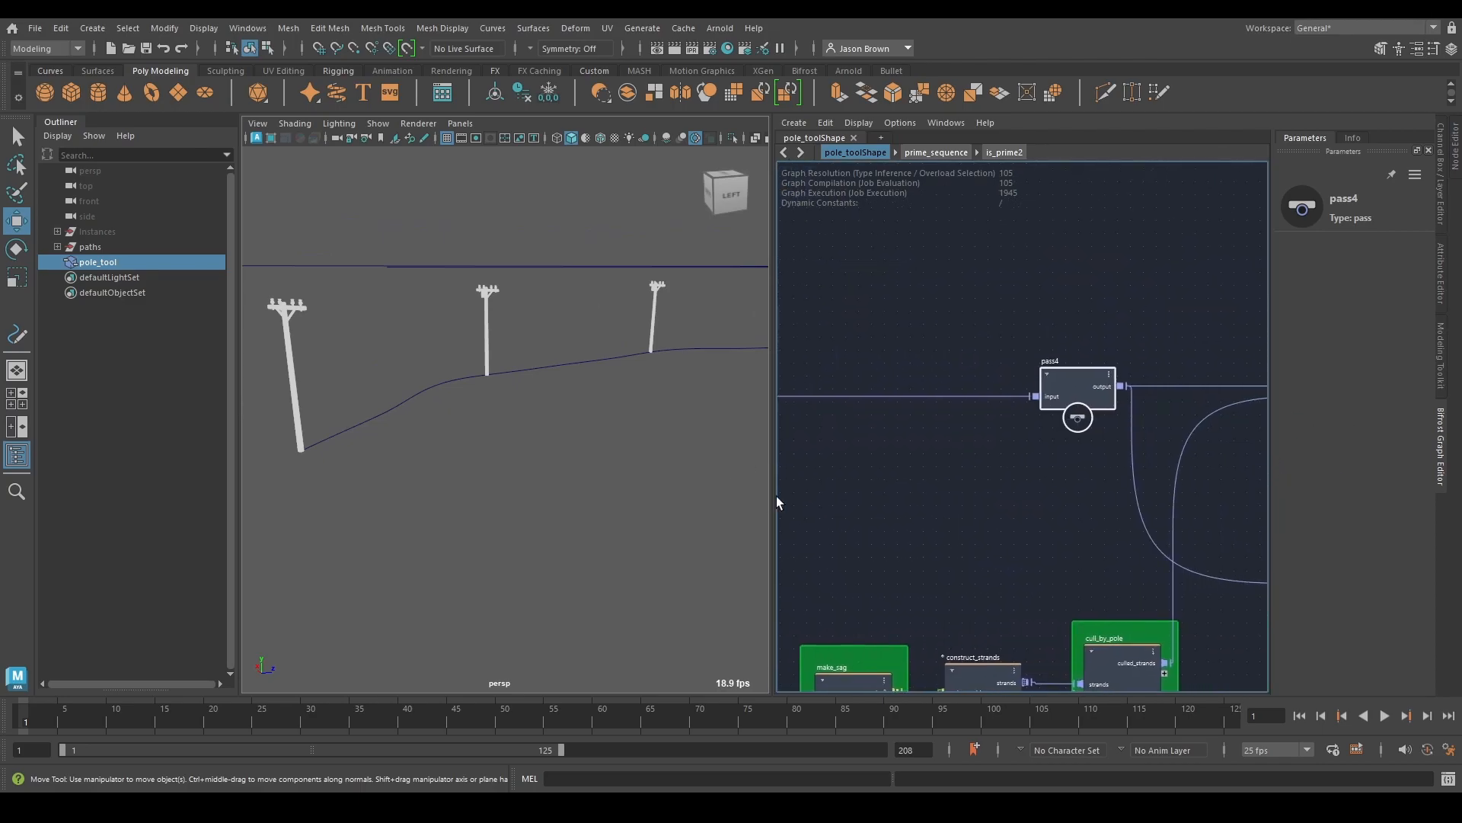
{"action": "mouse_move", "coordinate": [564, 488]}
{"action": "right_mouse_down", "text": "alt"}
{"action": "mouse_move", "coordinate": [574, 467]}
{"action": "mouse_move", "coordinate": [542, 481]}
{"action": "right_mouse_up", "text": "alt"}
{"action": "middle_click_drag", "start_coordinate": [990, 526], "coordinate": [902, 522], "text": "alt"}
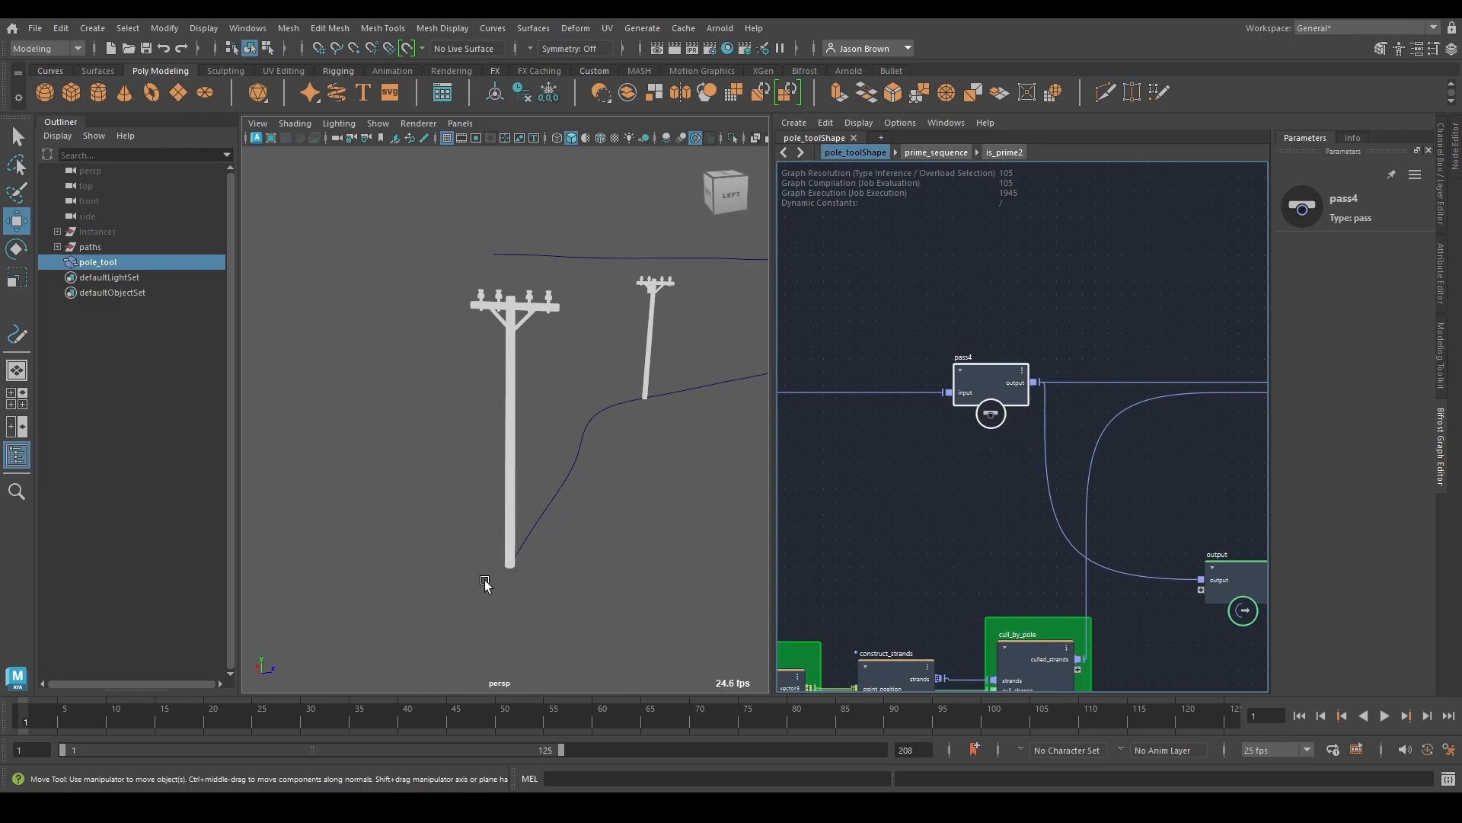
{"action": "middle_click_drag", "start_coordinate": [1012, 509], "coordinate": [754, 492], "text": "alt"}
Step: Move the output node below the terminal and rename its port to instance_points
{"action": "left_click", "coordinate": [981, 561]}
{"action": "left_click_drag", "start_coordinate": [981, 560], "coordinate": [1154, 510]}
{"action": "right_click", "coordinate": [1133, 504]}
{"action": "left_click", "coordinate": [1171, 532]}
{"action": "type", "text": "instance"}
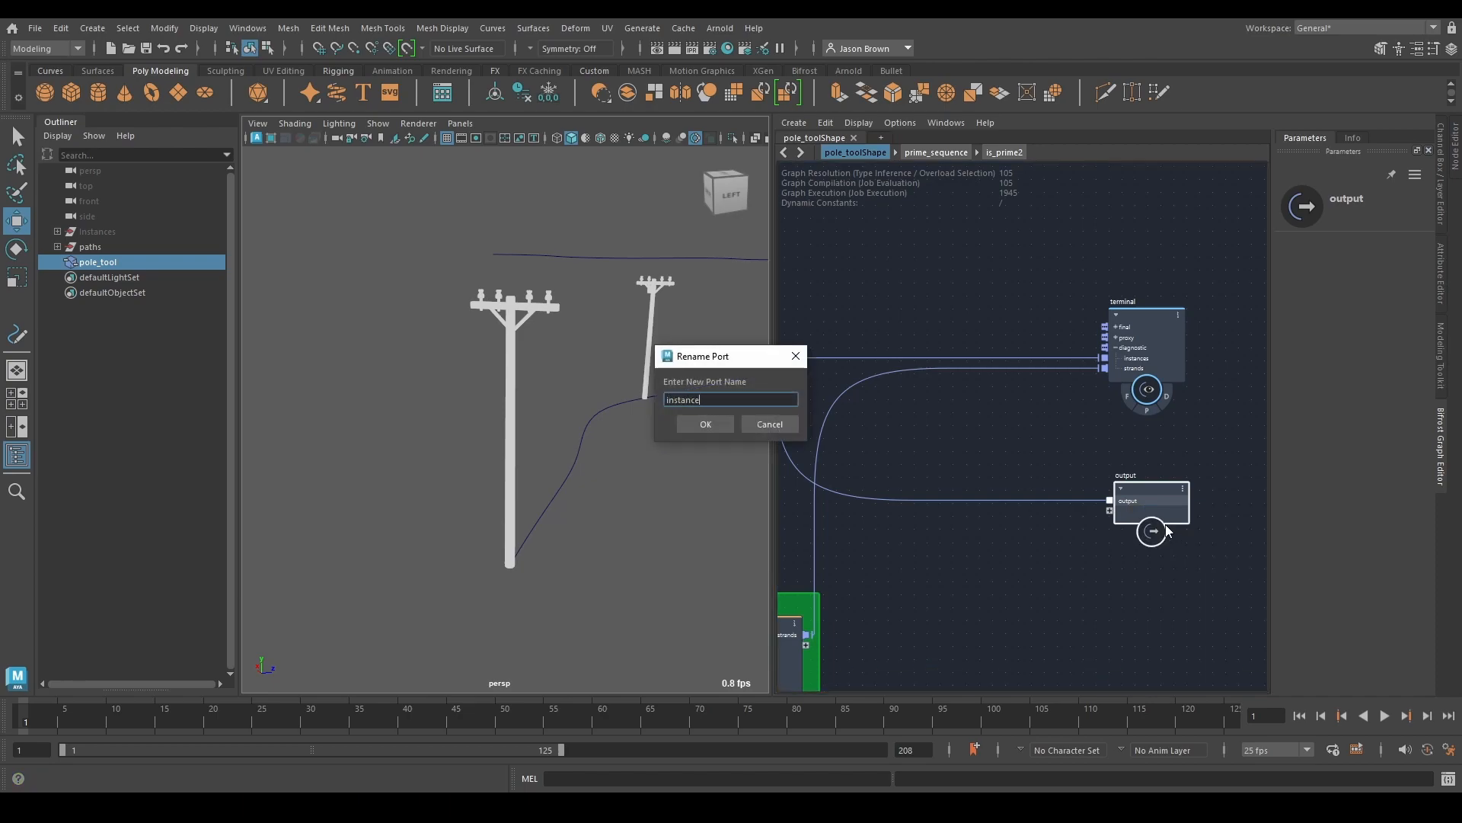
{"action": "type", "text": "_points"}
{"action": "key", "text": "Return"}
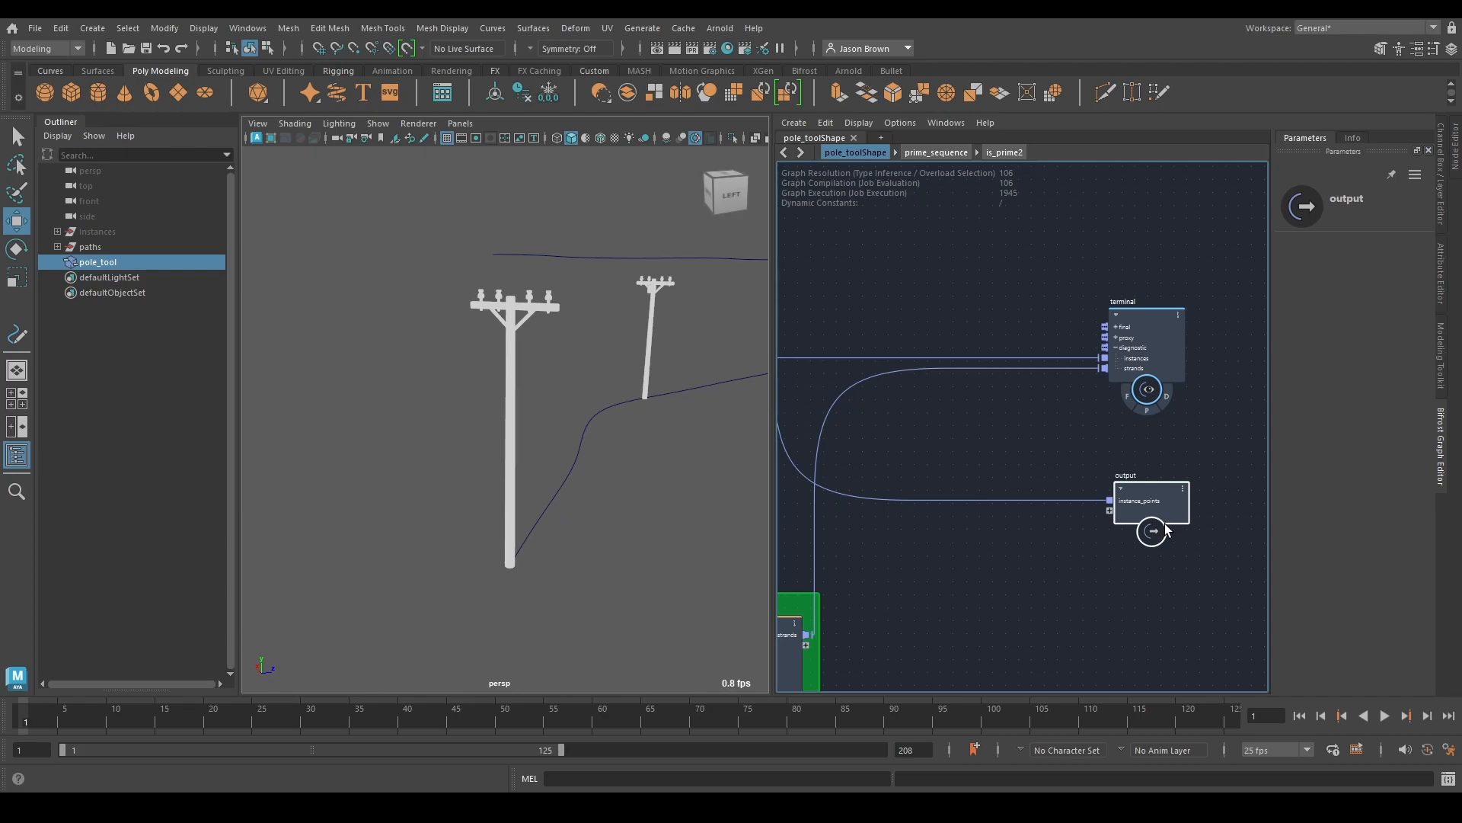
Step: Add a bake_instanced_geometry node fed by the pass node's output and place it near the output node
{"action": "middle_click_drag", "start_coordinate": [1168, 529], "coordinate": [1209, 473]}
{"action": "middle_click_drag", "start_coordinate": [1191, 414], "coordinate": [1278, 417]}
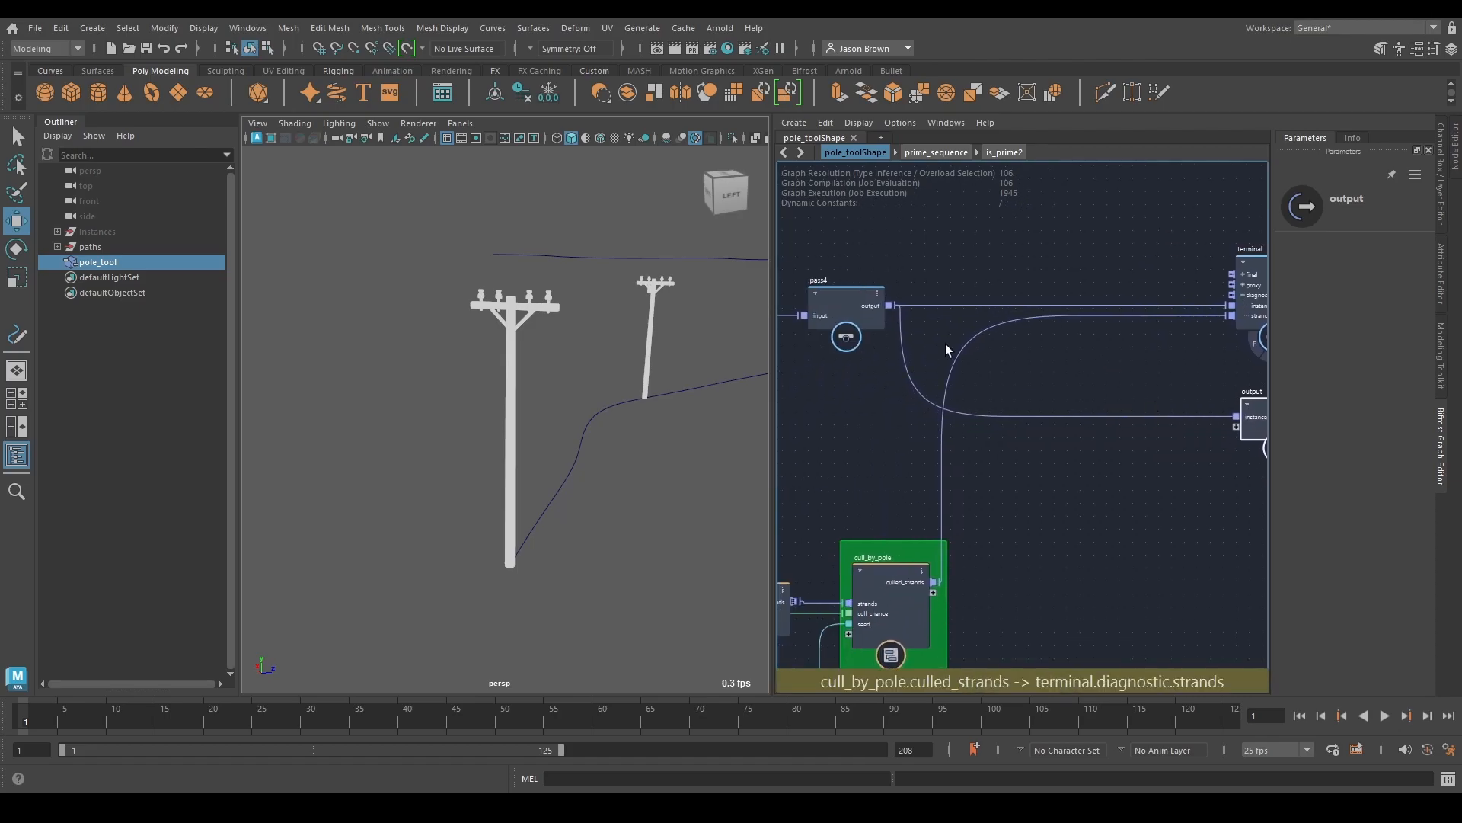
{"action": "left_click_drag", "start_coordinate": [889, 306], "coordinate": [1042, 473]}
{"action": "type", "text": "bake"}
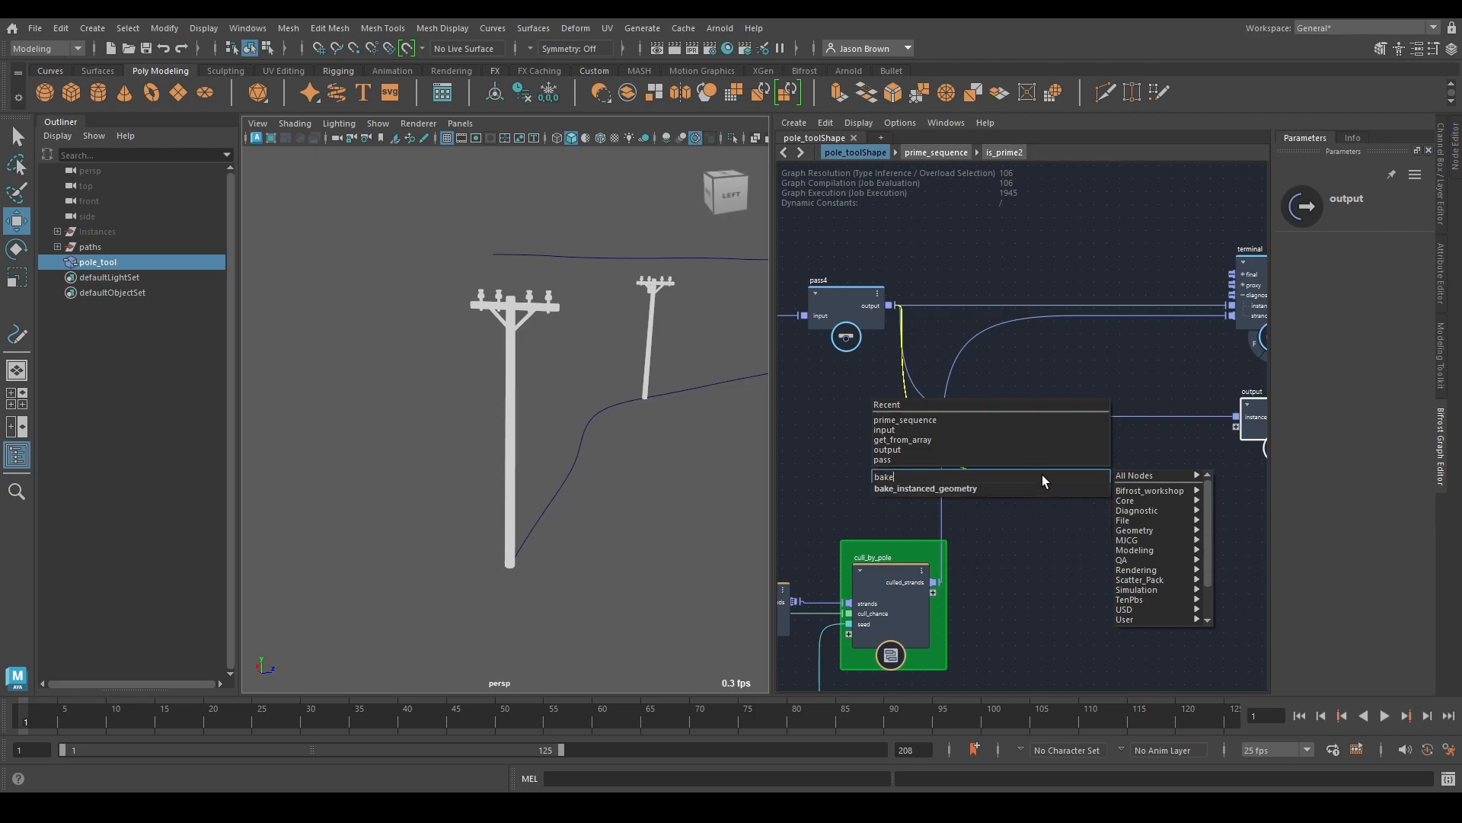
{"action": "key", "text": "Down"}
{"action": "key", "text": "Return"}
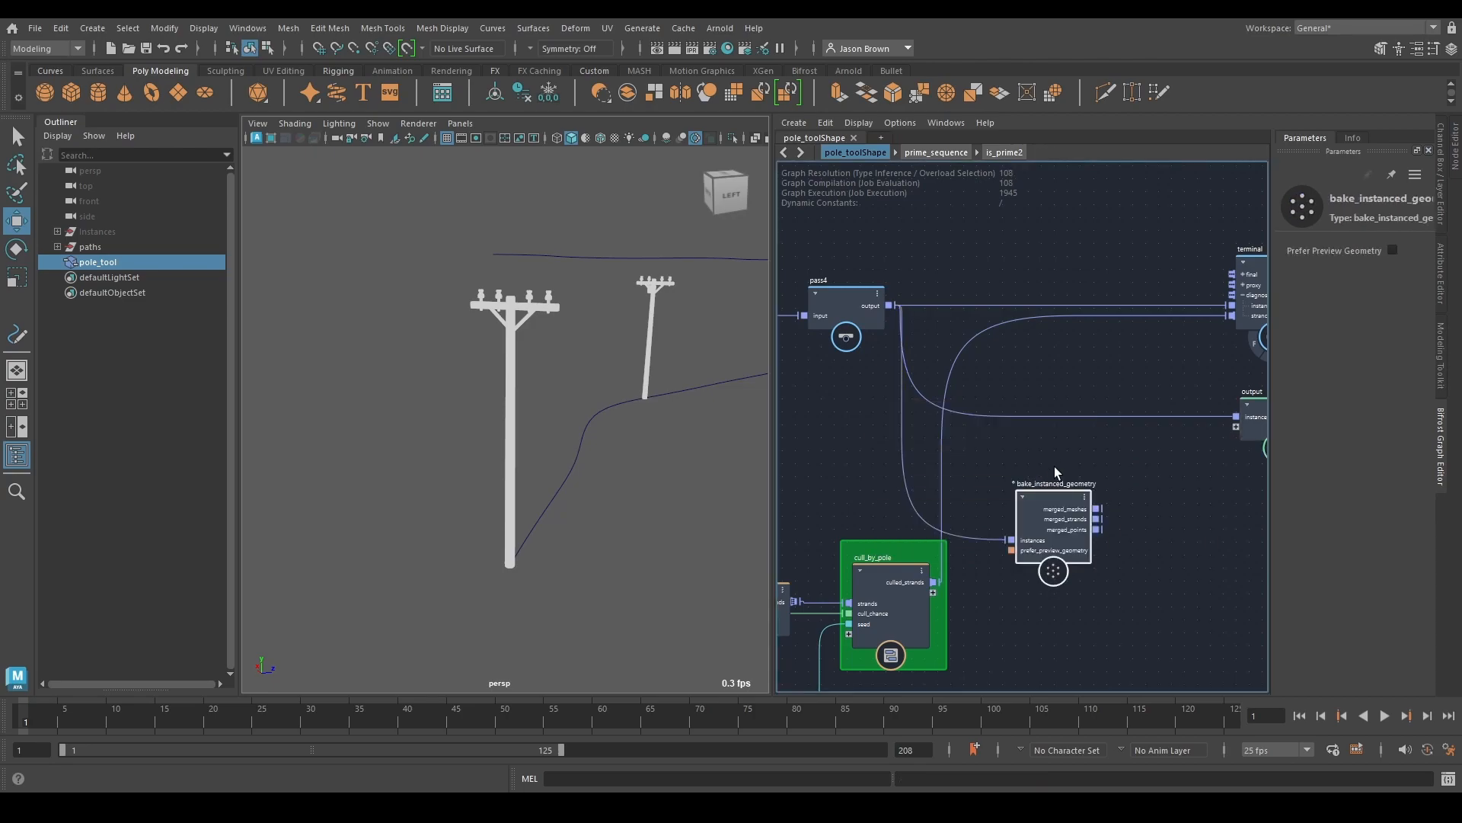
{"action": "middle_click_drag", "start_coordinate": [1055, 463], "coordinate": [963, 501]}
{"action": "left_click_drag", "start_coordinate": [983, 533], "coordinate": [986, 485]}
{"action": "middle_click_drag", "start_coordinate": [1099, 528], "coordinate": [1040, 532]}
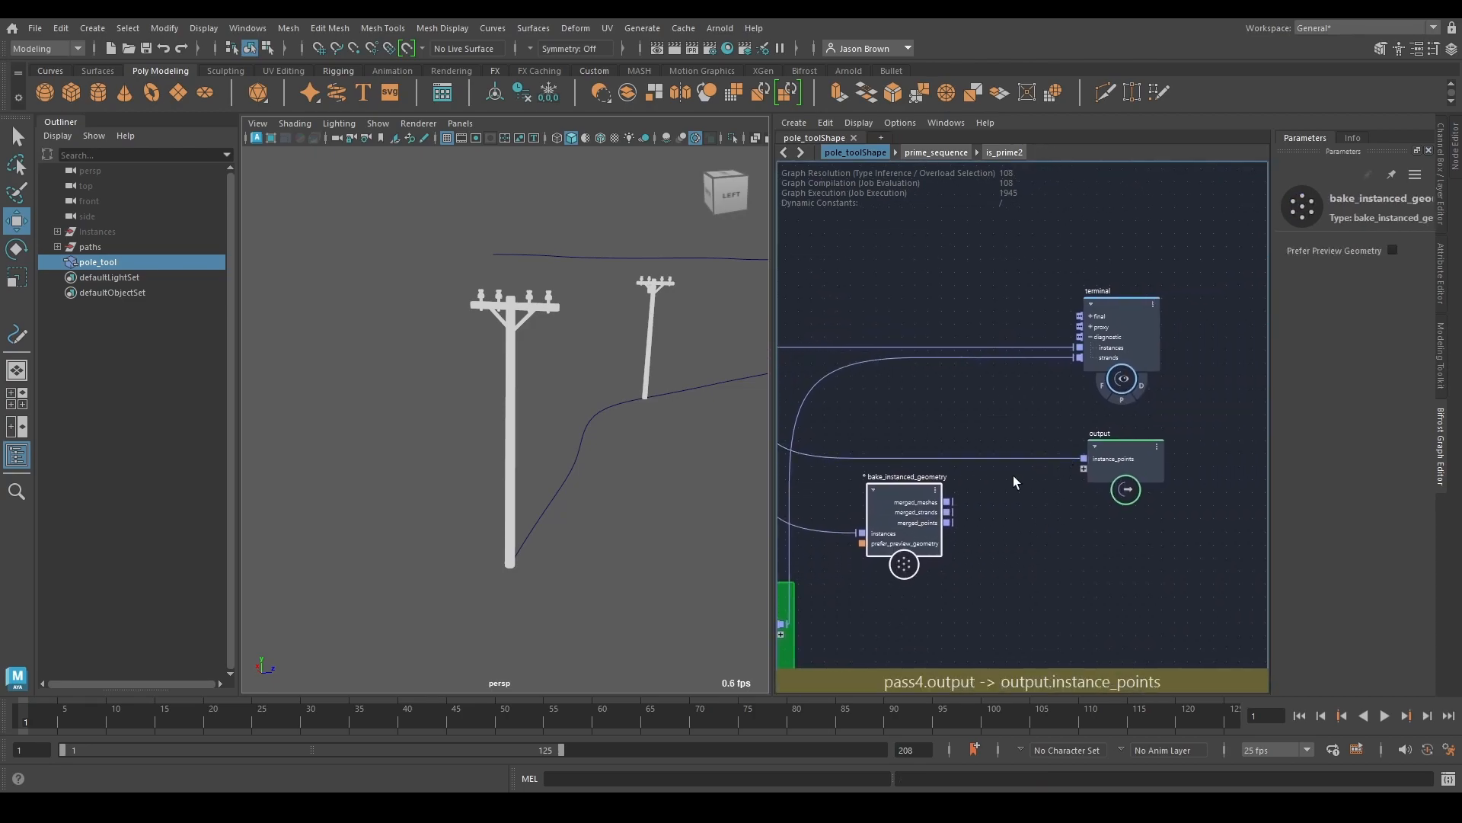
Step: Connect merged_meshes to a new port on the output node and rename that port baked_instances
{"action": "left_click_drag", "start_coordinate": [948, 502], "coordinate": [1086, 469]}
{"action": "right_click", "coordinate": [1112, 468]}
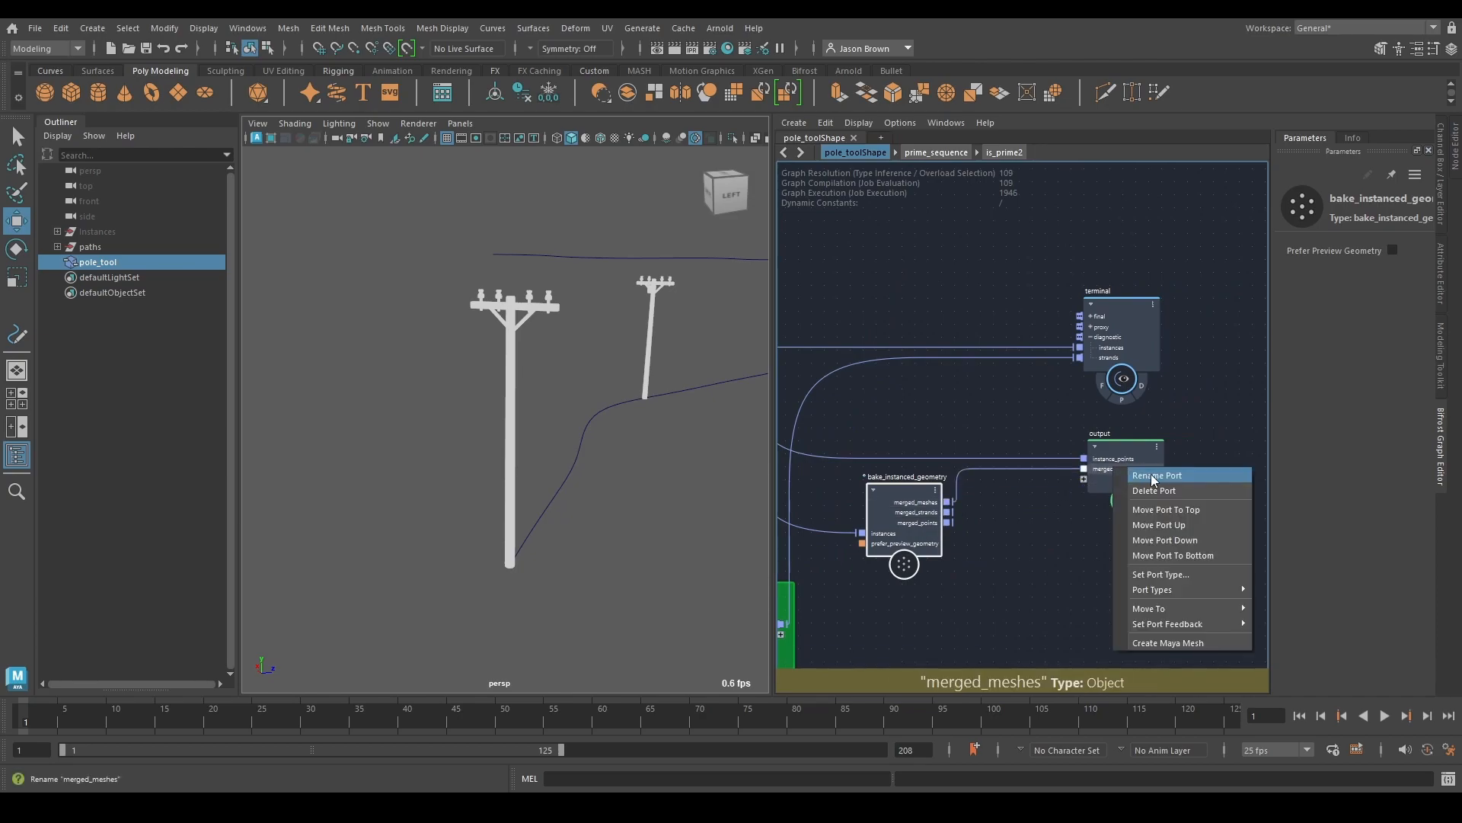
{"action": "left_click", "coordinate": [1147, 486]}
{"action": "type", "text": "baked"}
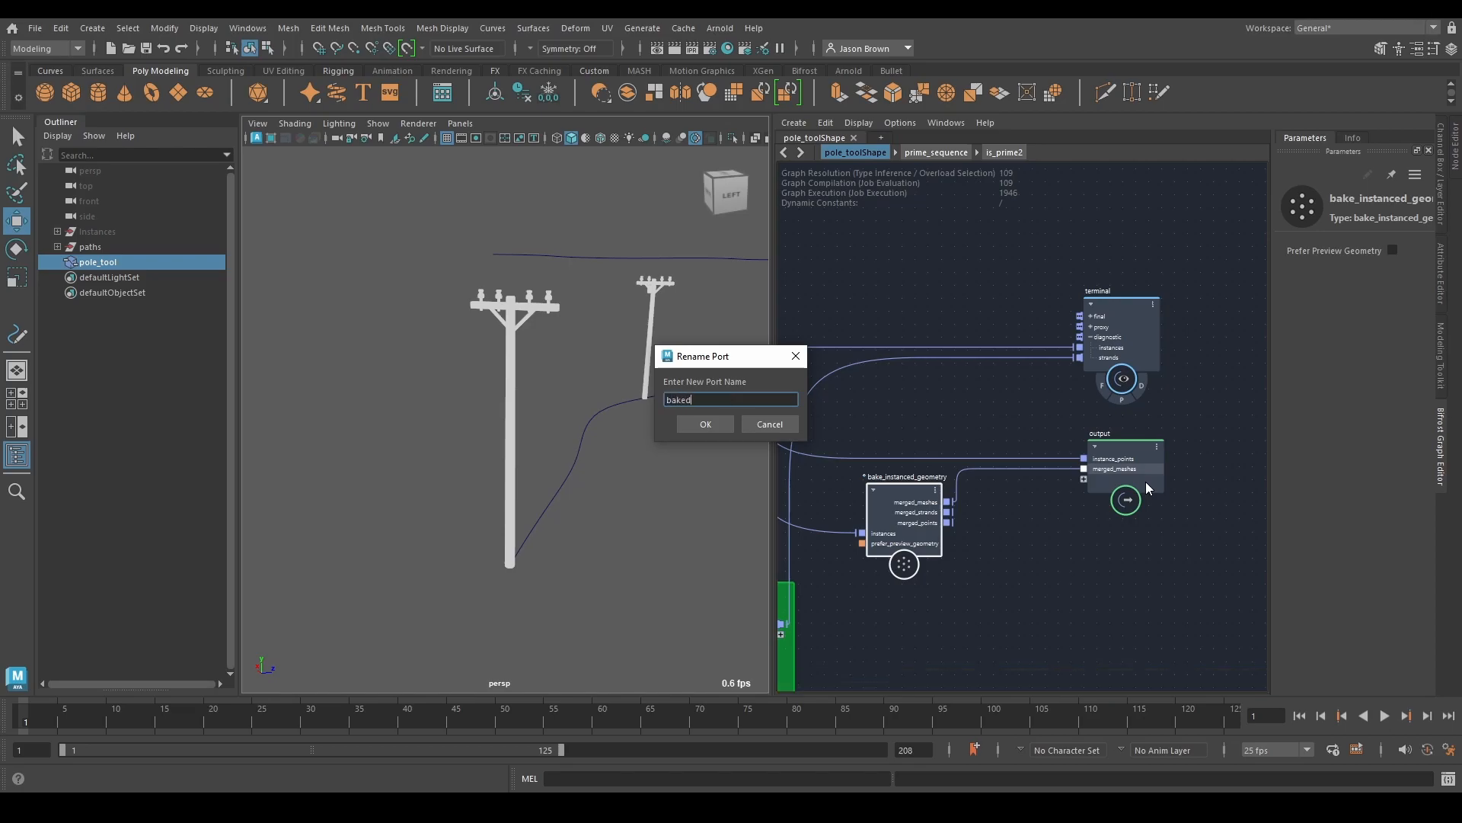
{"action": "type", "text": " instances"}
{"action": "key", "text": "Return"}
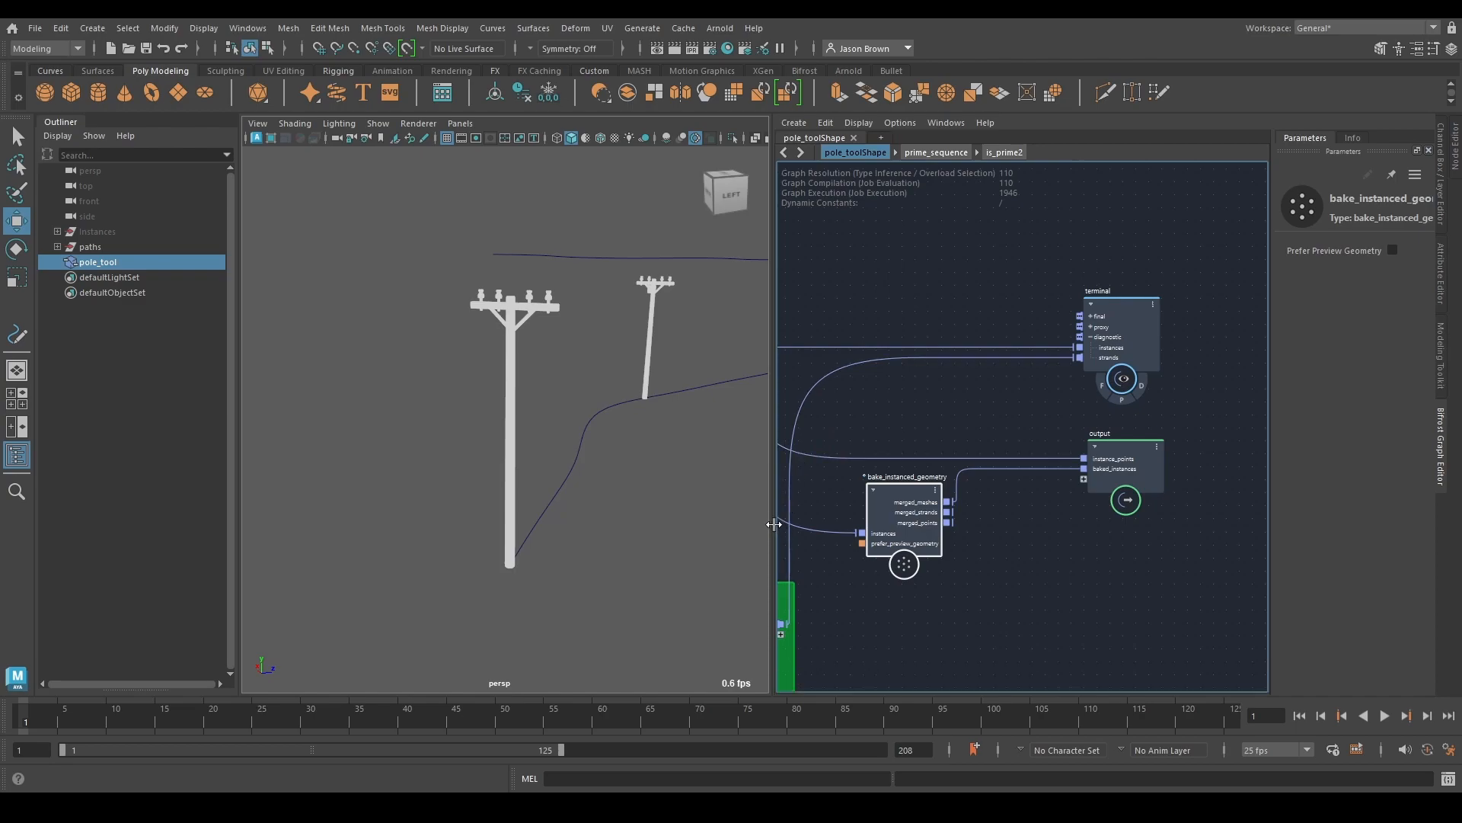
Step: Rearrange the terminal and bake_instanced_geometry nodes to free space beside the cull_by_pole compound
{"action": "middle_click_drag", "start_coordinate": [1053, 601], "coordinate": [1015, 558]}
{"action": "scroll", "coordinate": [1079, 440], "scroll_direction": "down", "scroll_amount": 2}
{"action": "left_click_drag", "start_coordinate": [1104, 335], "coordinate": [1115, 269]}
{"action": "left_click_drag", "start_coordinate": [926, 511], "coordinate": [1110, 439]}
{"action": "middle_click_drag", "start_coordinate": [1026, 485], "coordinate": [1181, 506]}
{"action": "middle_click_drag", "start_coordinate": [1094, 518], "coordinate": [947, 464]}
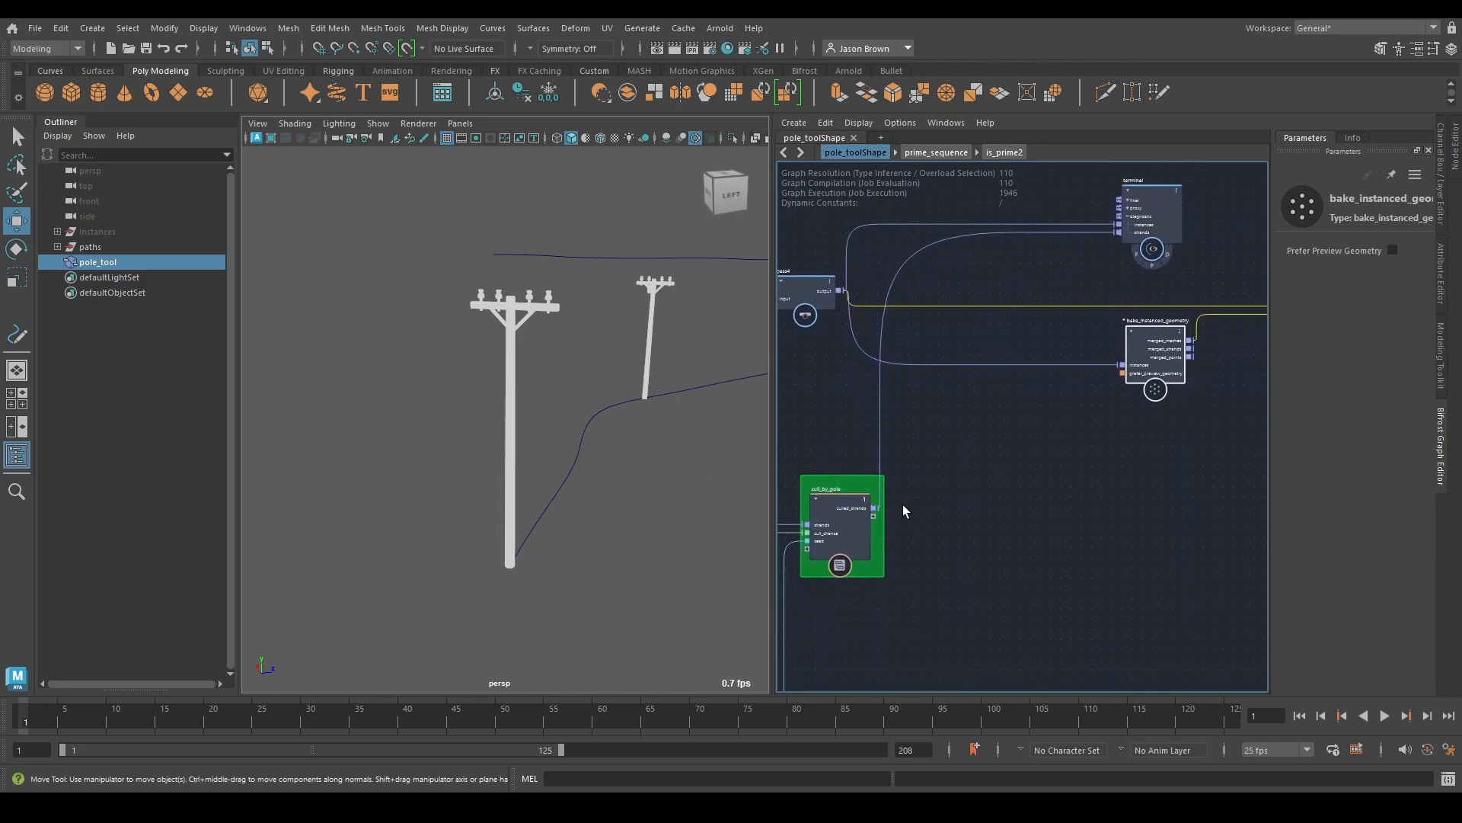
Step: Add a get_from_array node fed by cull_by_pole's culled_strands output
{"action": "left_click_drag", "start_coordinate": [875, 507], "coordinate": [985, 537]}
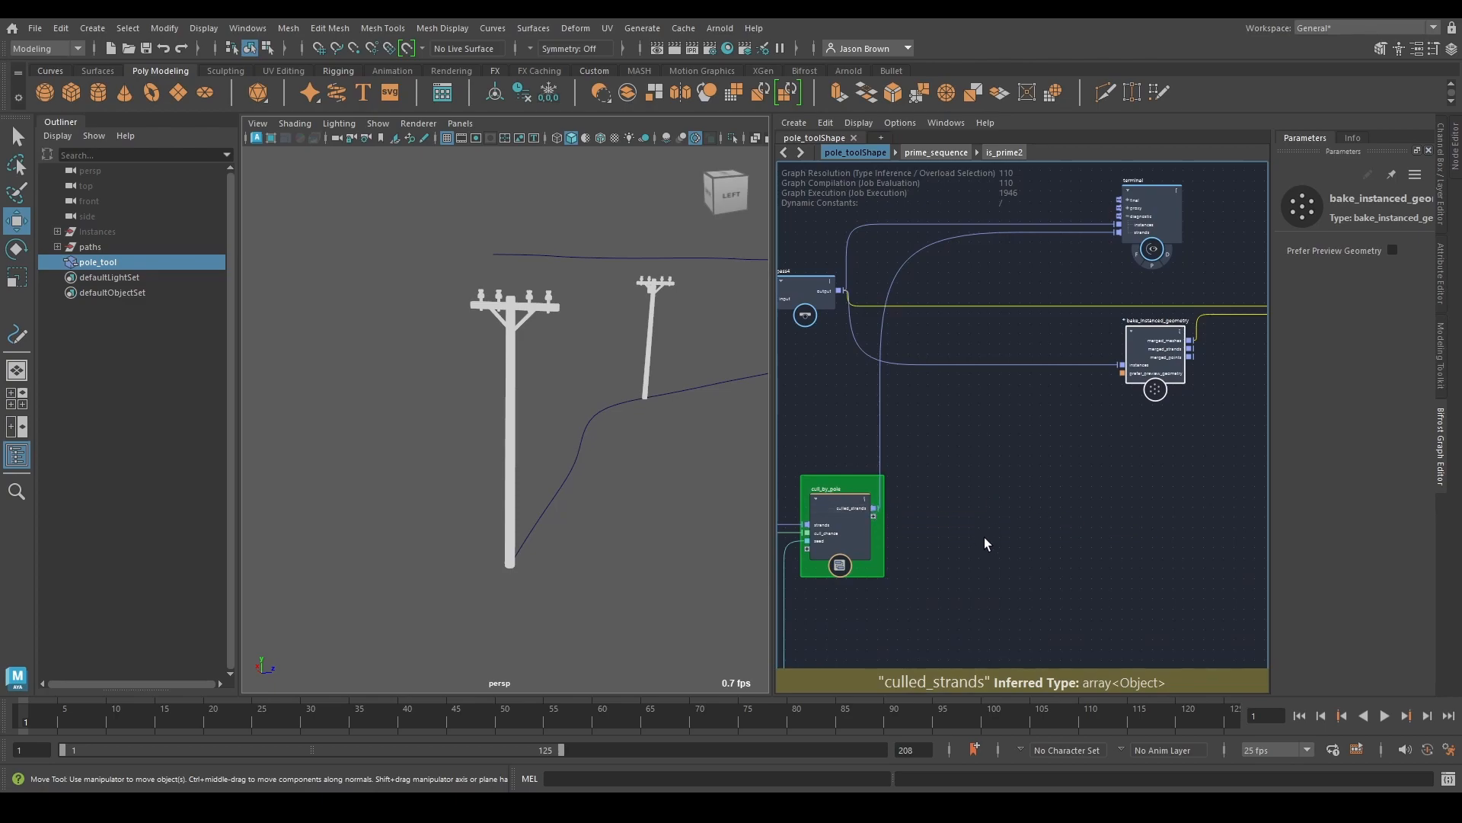
{"action": "middle_click_drag", "start_coordinate": [981, 552], "coordinate": [935, 553]}
{"action": "left_click_drag", "start_coordinate": [854, 505], "coordinate": [1013, 510]}
{"action": "type", "text": "getfrom"}
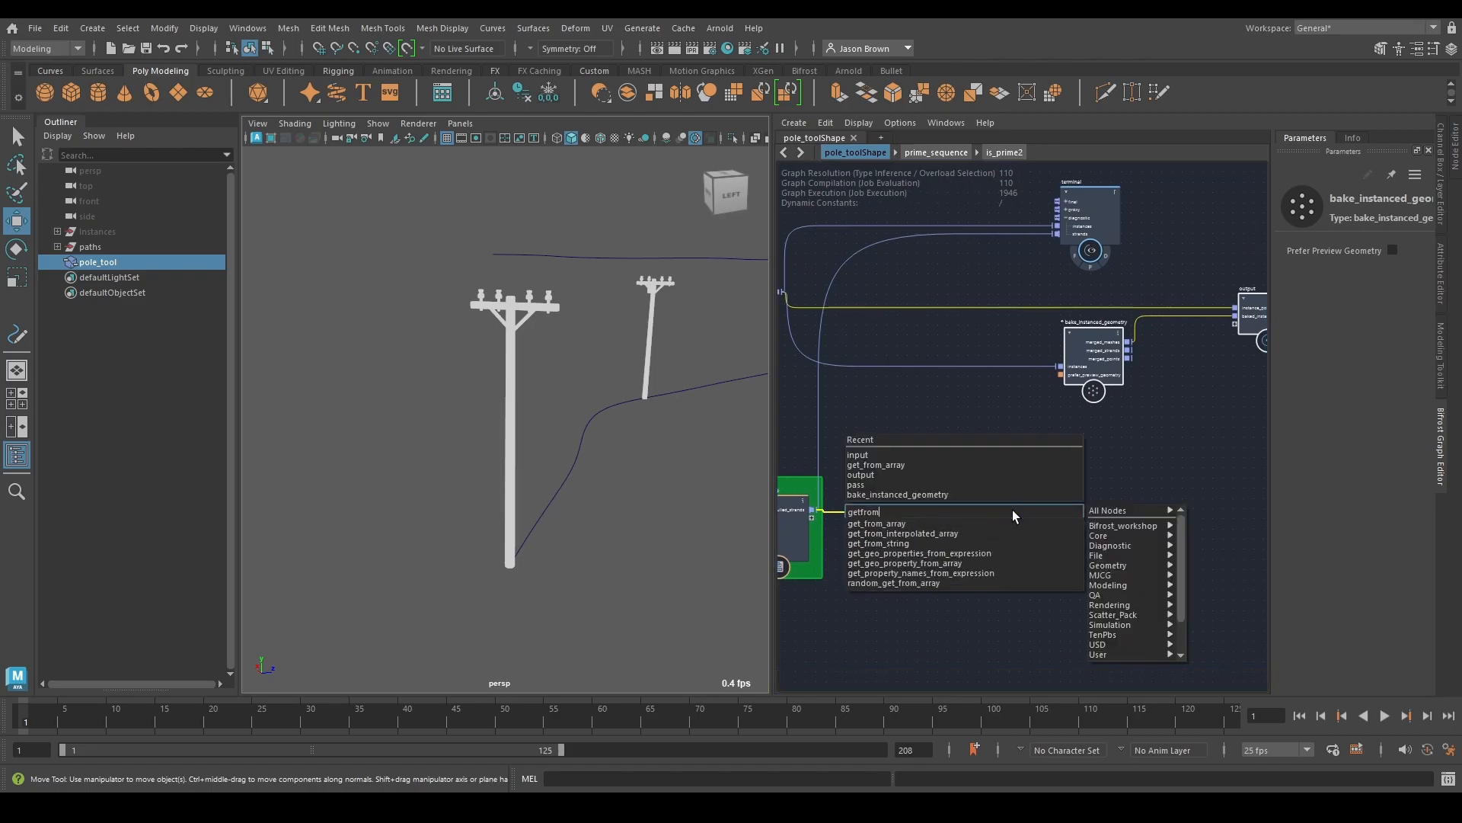
{"action": "key", "text": "Down"}
{"action": "key", "text": "Return"}
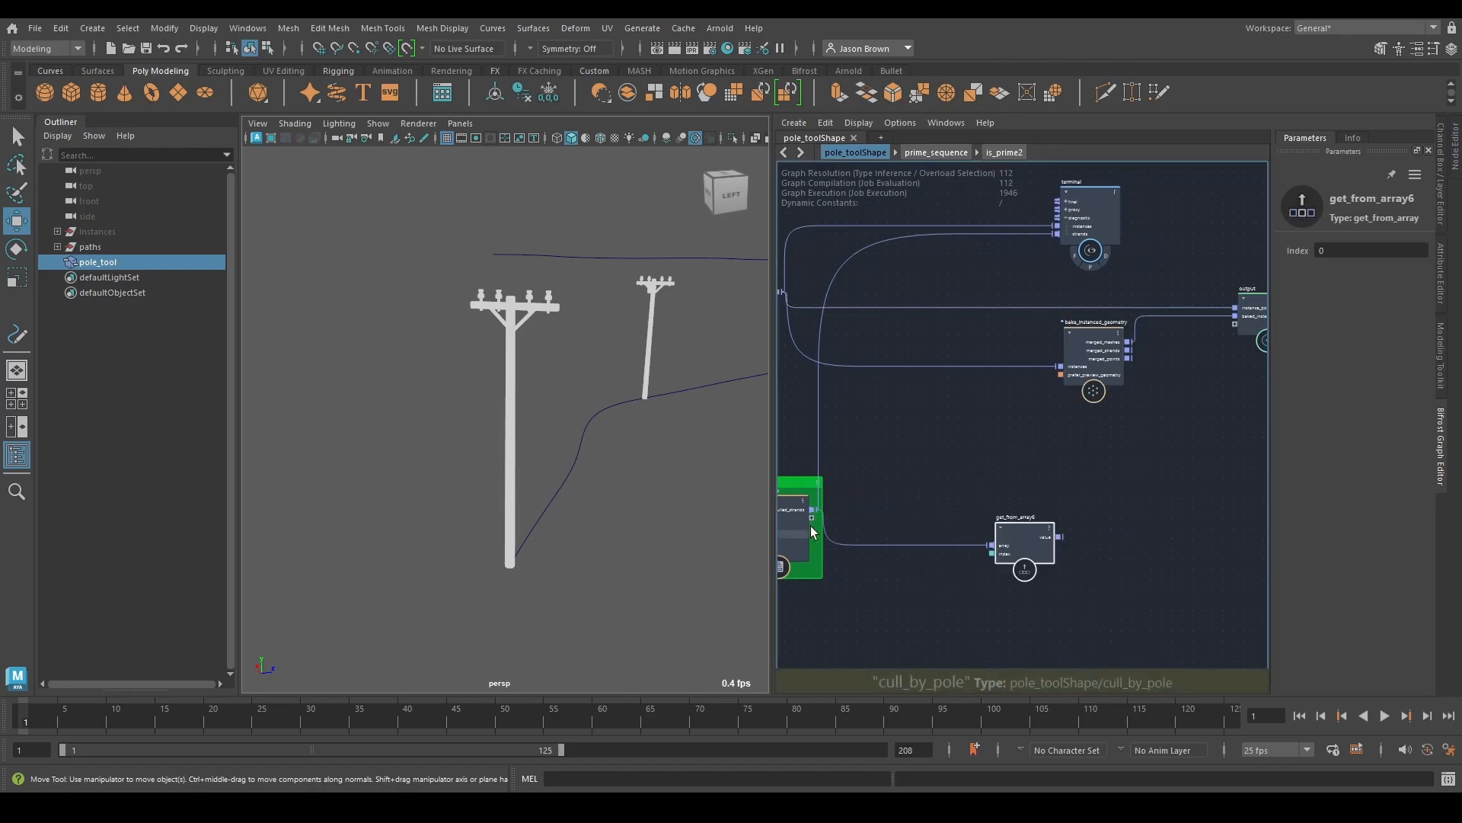
Step: Connect the get_from_array value to a new port on the output node and inspect the strands in the viewport
{"action": "left_click_drag", "start_coordinate": [1014, 544], "coordinate": [1167, 324]}
{"action": "scroll", "coordinate": [1054, 455], "scroll_direction": "up", "scroll_amount": 3}
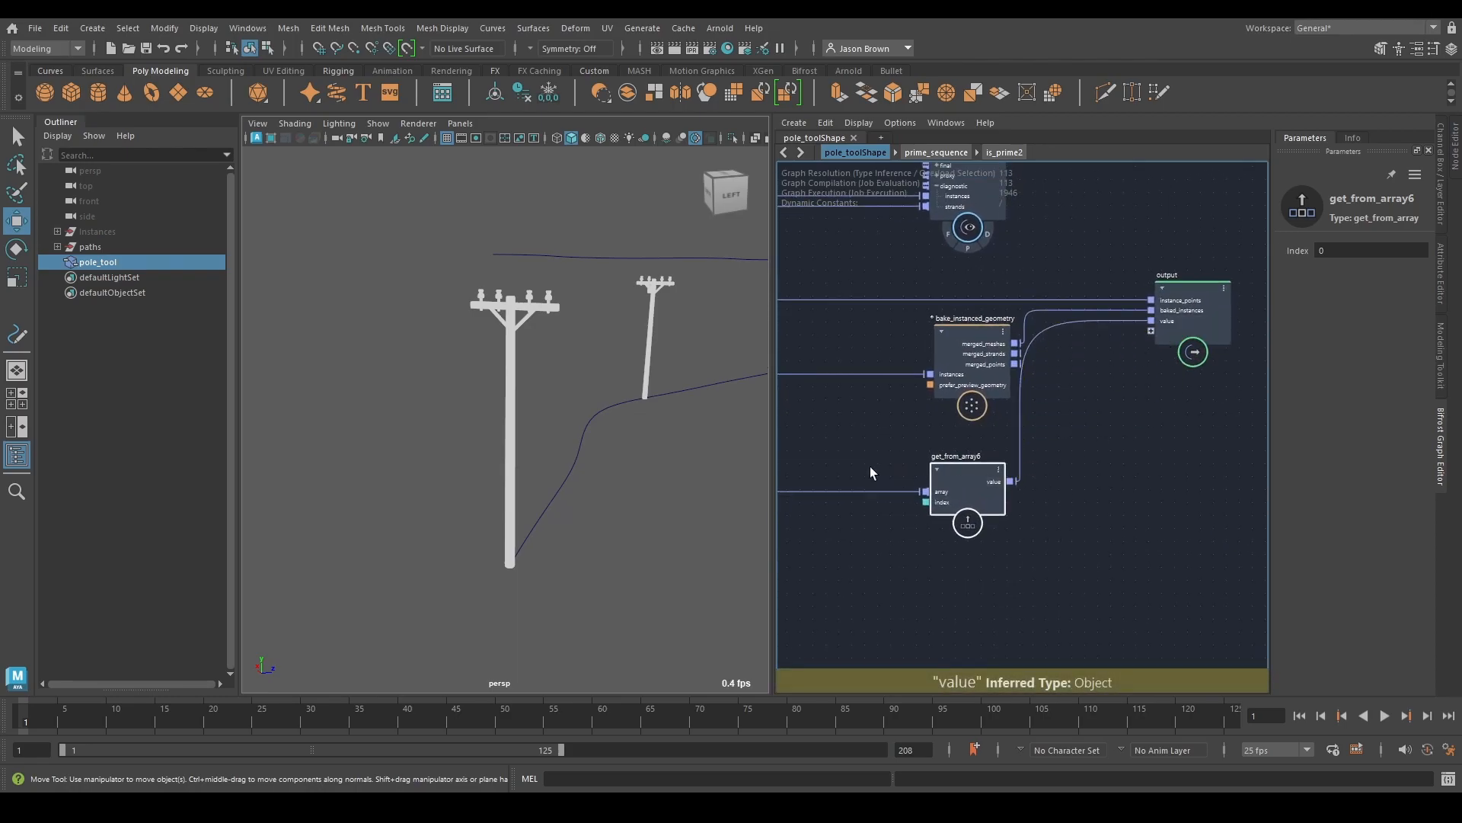
{"action": "mouse_move", "coordinate": [519, 376]}
{"action": "left_mouse_down", "text": "alt"}
{"action": "mouse_move", "coordinate": [542, 376]}
{"action": "mouse_move", "coordinate": [482, 374]}
{"action": "left_mouse_up", "text": "alt"}
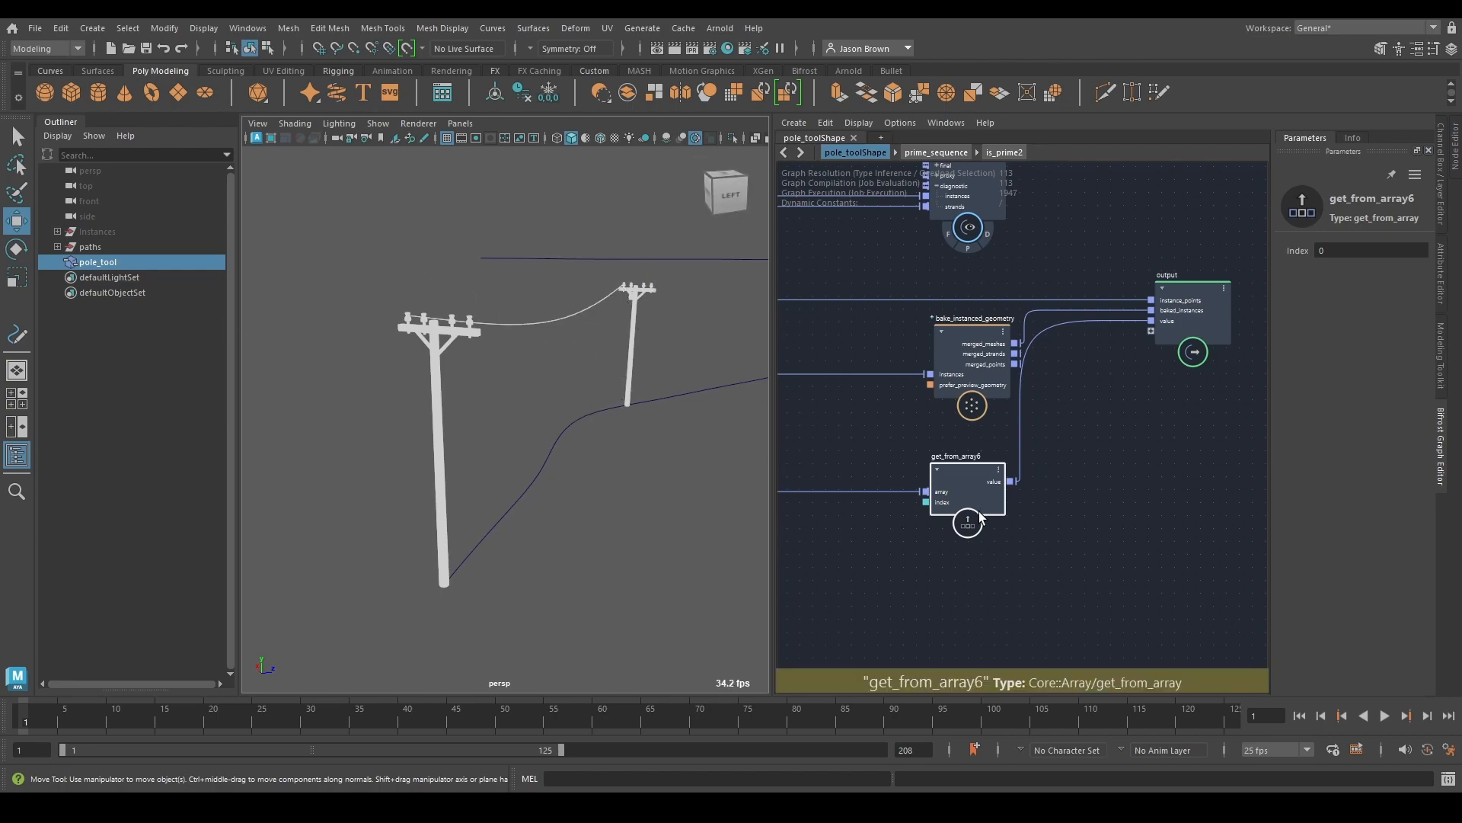
Step: Add a merge_strands node fed by culled_strands and connect merged_strands to the output node's value port
{"action": "left_click_drag", "start_coordinate": [956, 378], "coordinate": [902, 378]}
{"action": "middle_click_drag", "start_coordinate": [934, 466], "coordinate": [1150, 370], "text": "alt"}
{"action": "left_click_drag", "start_coordinate": [832, 460], "coordinate": [1044, 474]}
{"action": "type", "text": "merge"}
{"action": "key", "text": "Return"}
{"action": "left_click_drag", "start_coordinate": [1137, 470], "coordinate": [1002, 304]}
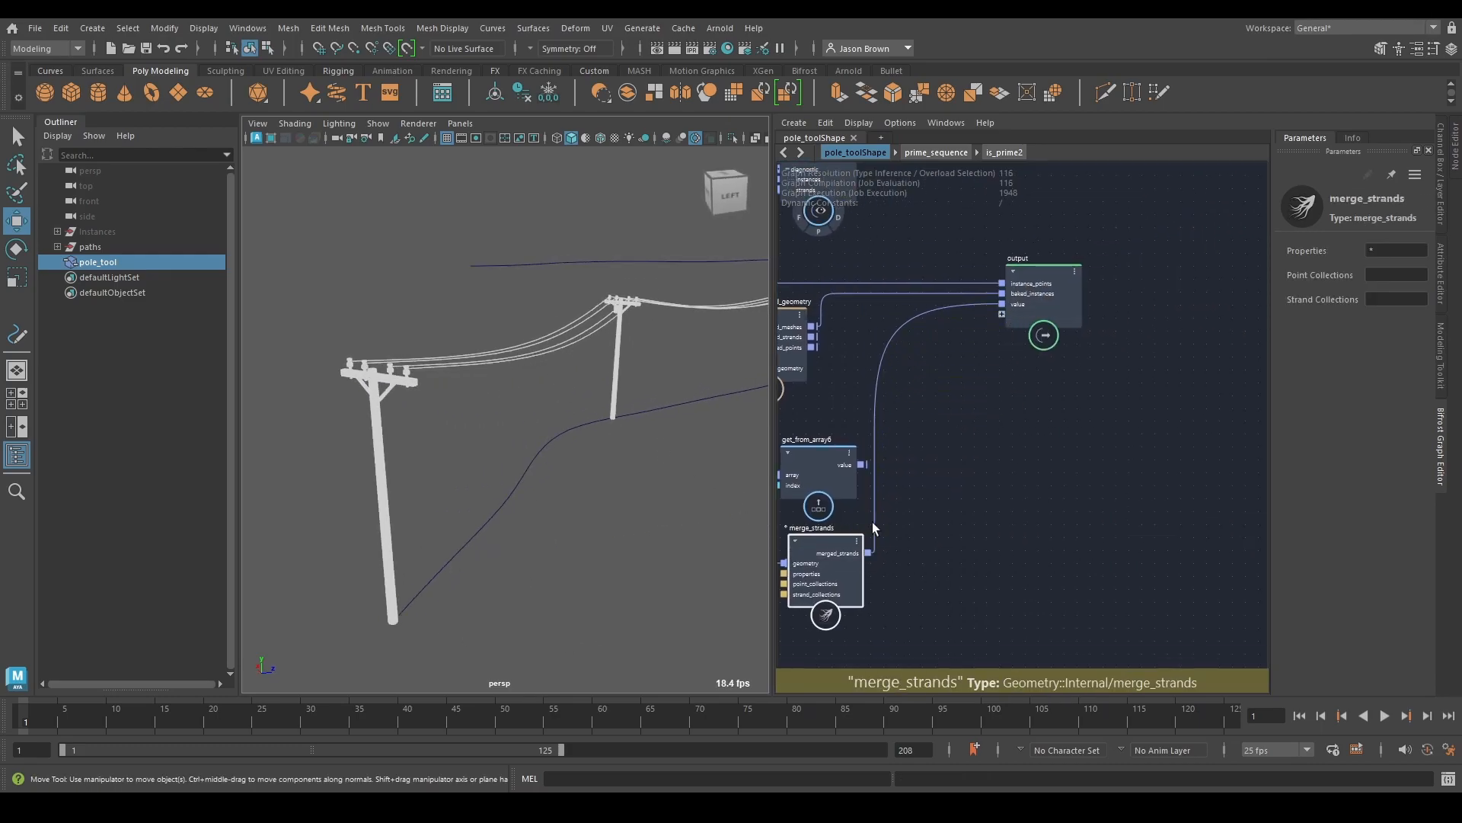
Step: Delete the unused get_from_array node and move merge_strands into its place below bake_instanced_geometry
{"action": "middle_click_drag", "start_coordinate": [861, 523], "coordinate": [919, 529], "text": "alt"}
{"action": "left_click", "coordinate": [935, 397]}
{"action": "left_click", "coordinate": [860, 462]}
{"action": "middle_click_drag", "start_coordinate": [859, 462], "coordinate": [903, 439], "text": "alt"}
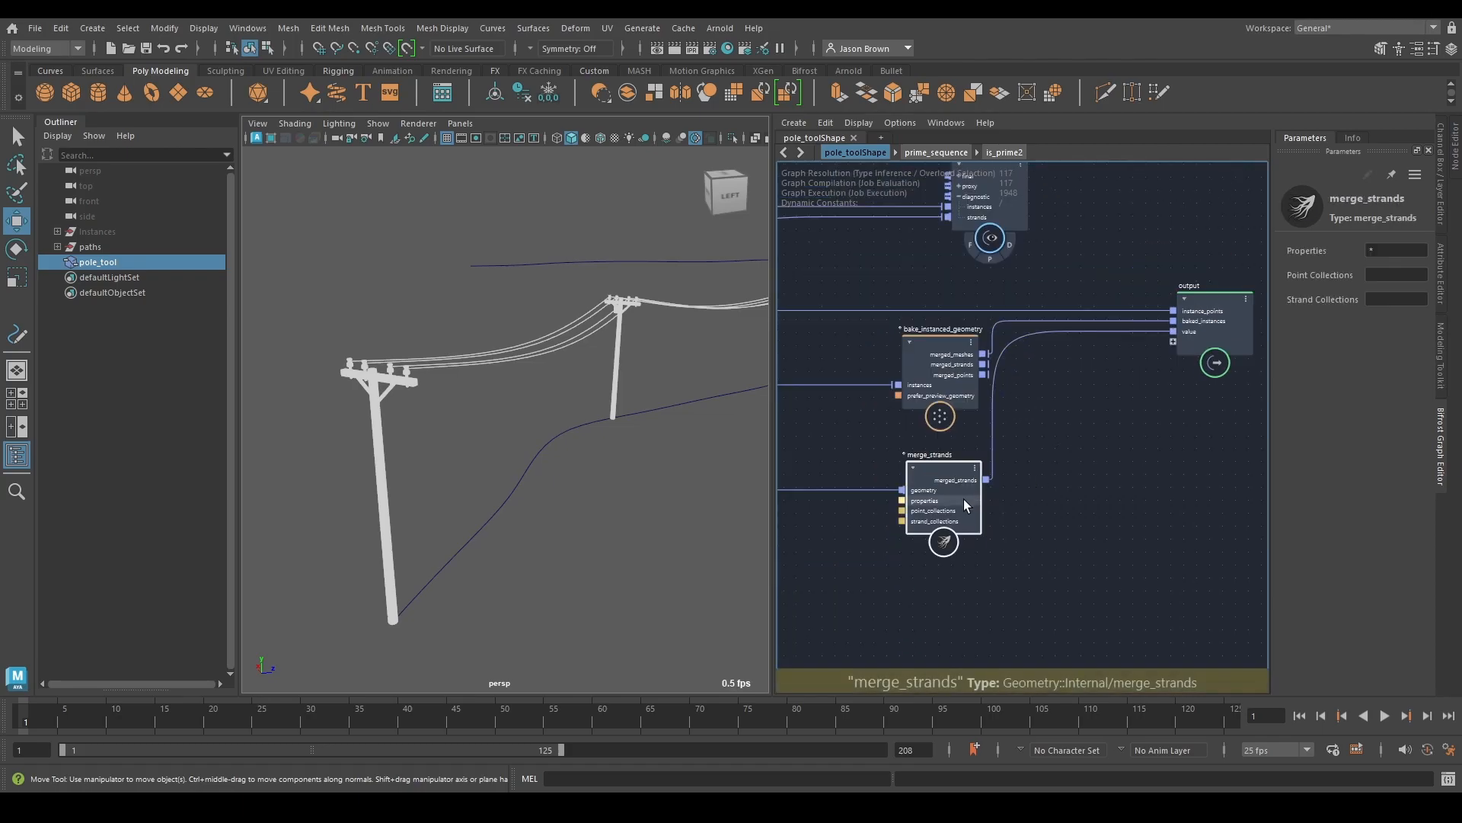
{"action": "left_click_drag", "start_coordinate": [943, 492], "coordinate": [936, 482]}
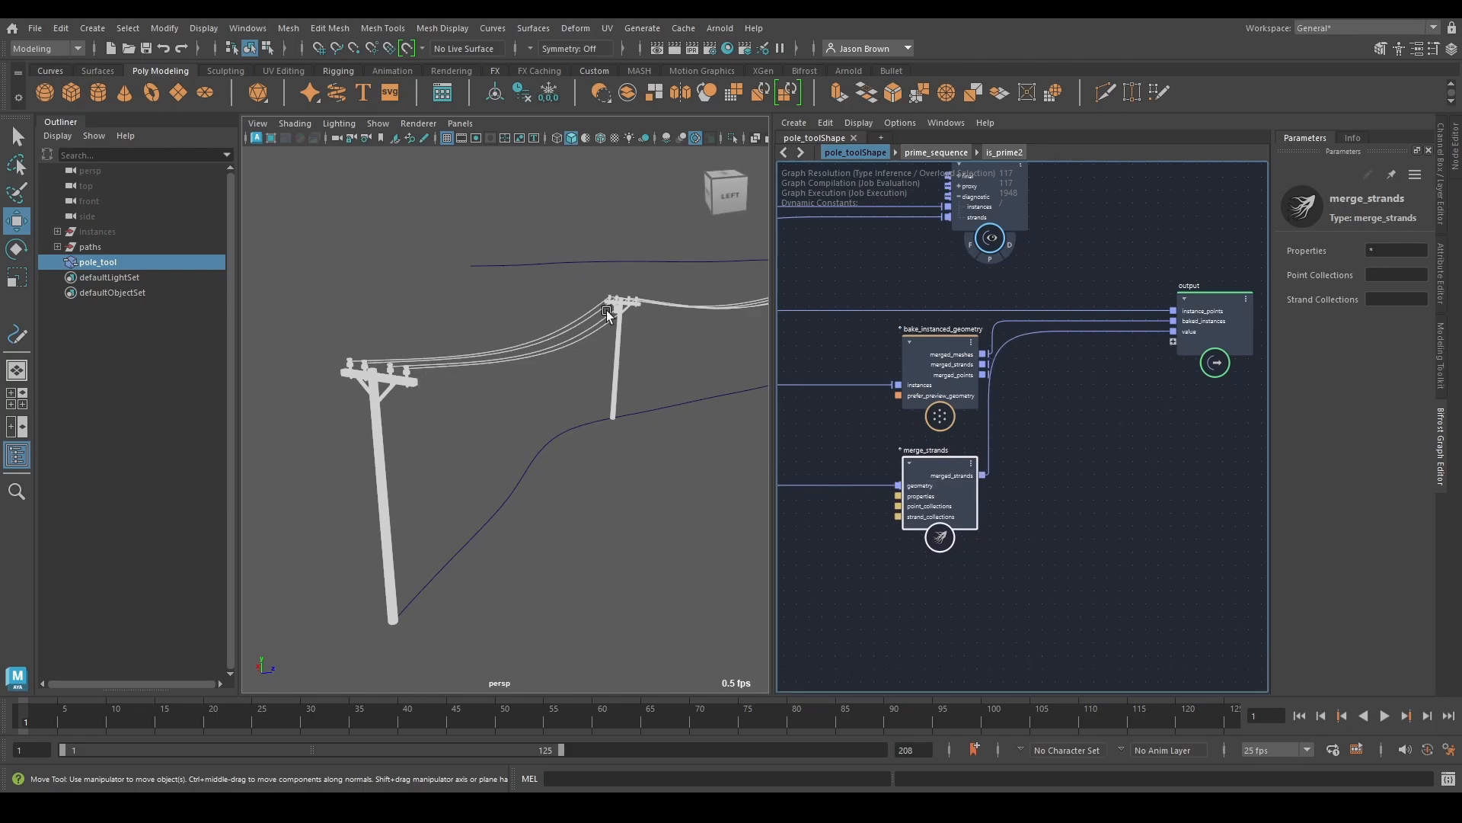
Step: Add a strand_to_mesh node and position it beside merge_strands
{"action": "key", "text": "Tab"}
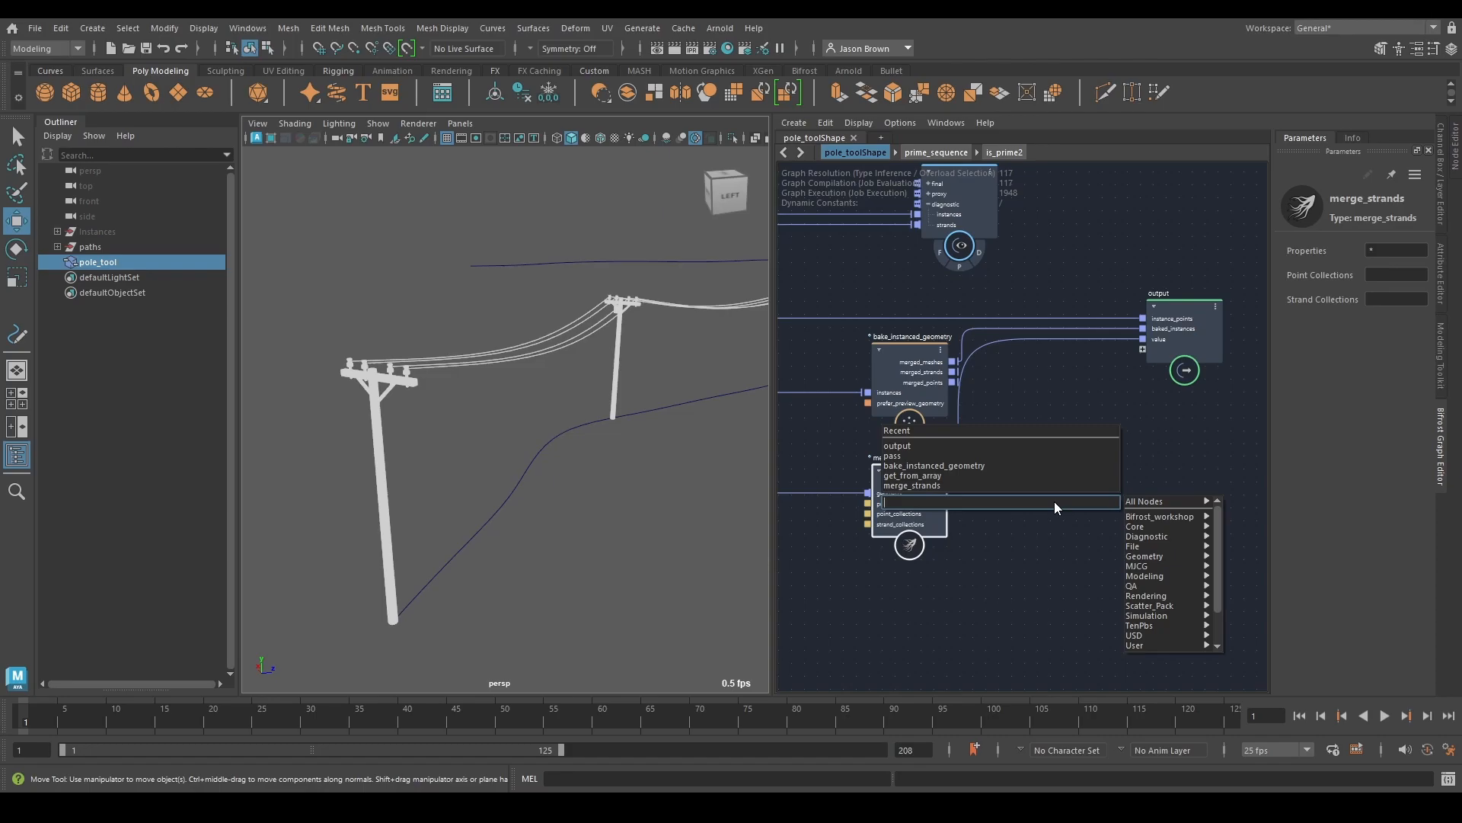
{"action": "type", "text": "strand"}
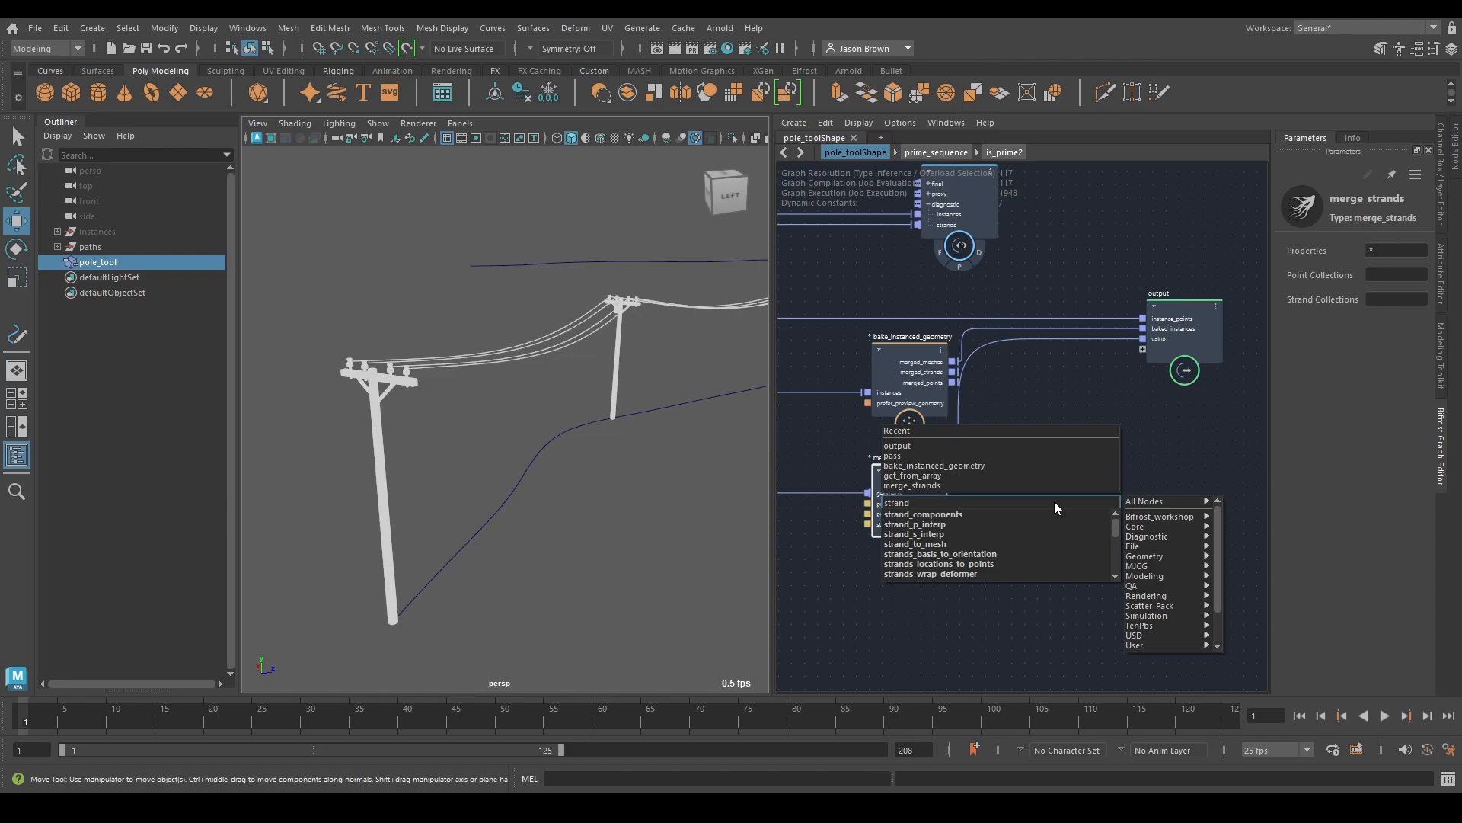
{"action": "type", "text": "_to"}
{"action": "key", "text": "Down"}
{"action": "key", "text": "Return"}
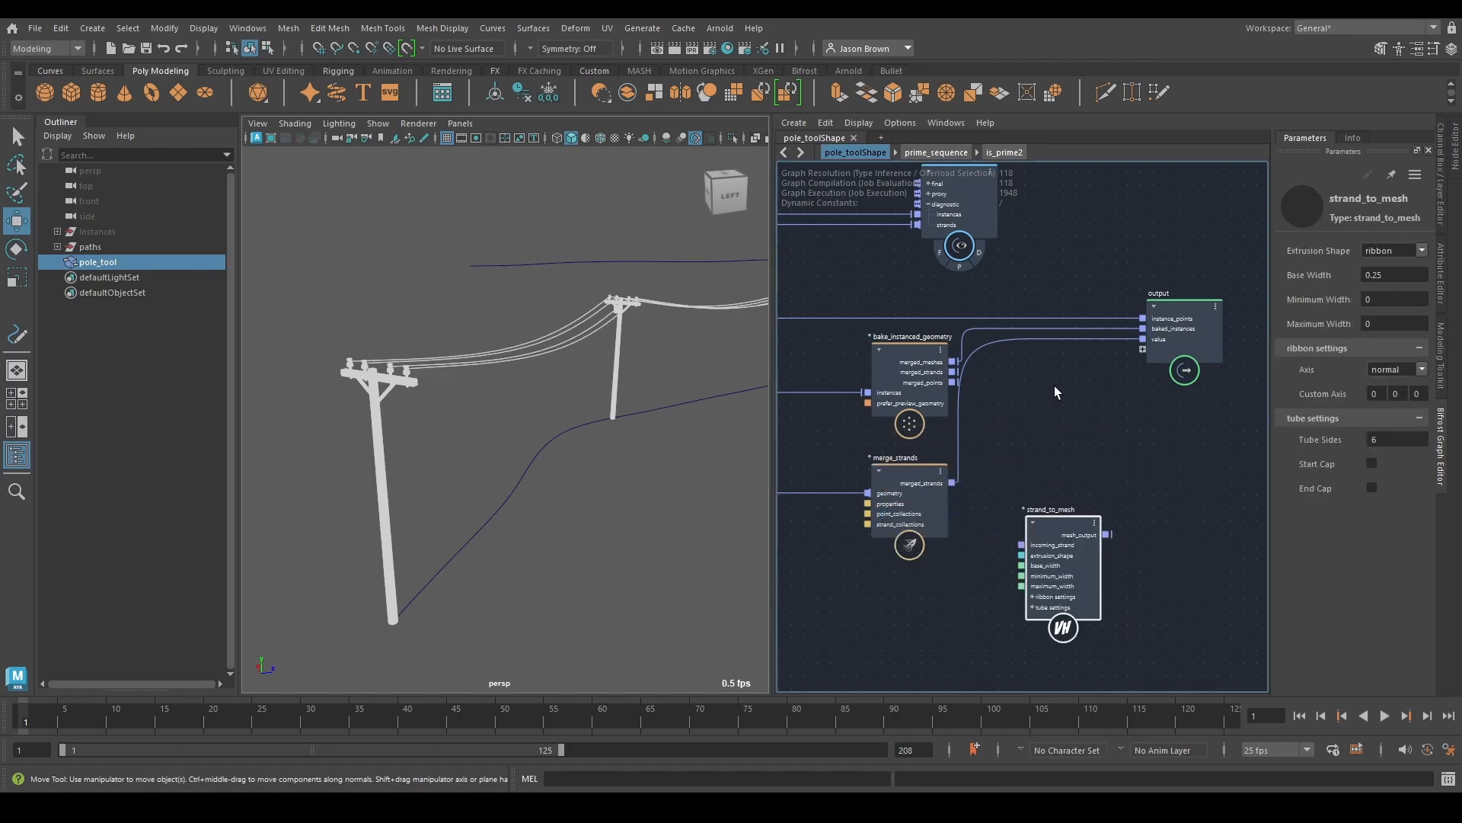
{"action": "left_click_drag", "start_coordinate": [1043, 526], "coordinate": [1029, 473]}
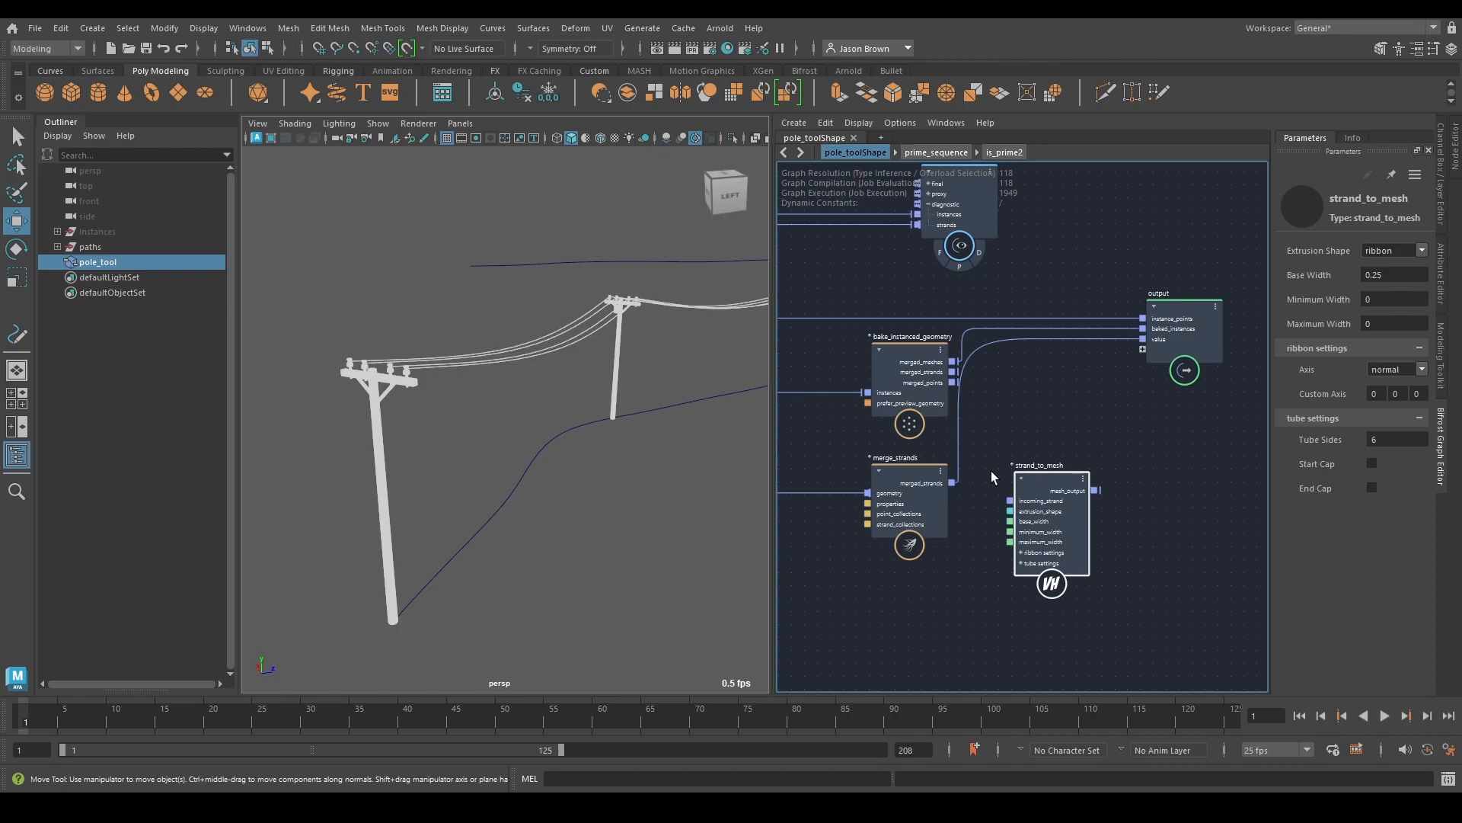
{"action": "scroll", "coordinate": [1081, 550], "scroll_direction": "up", "scroll_amount": 2}
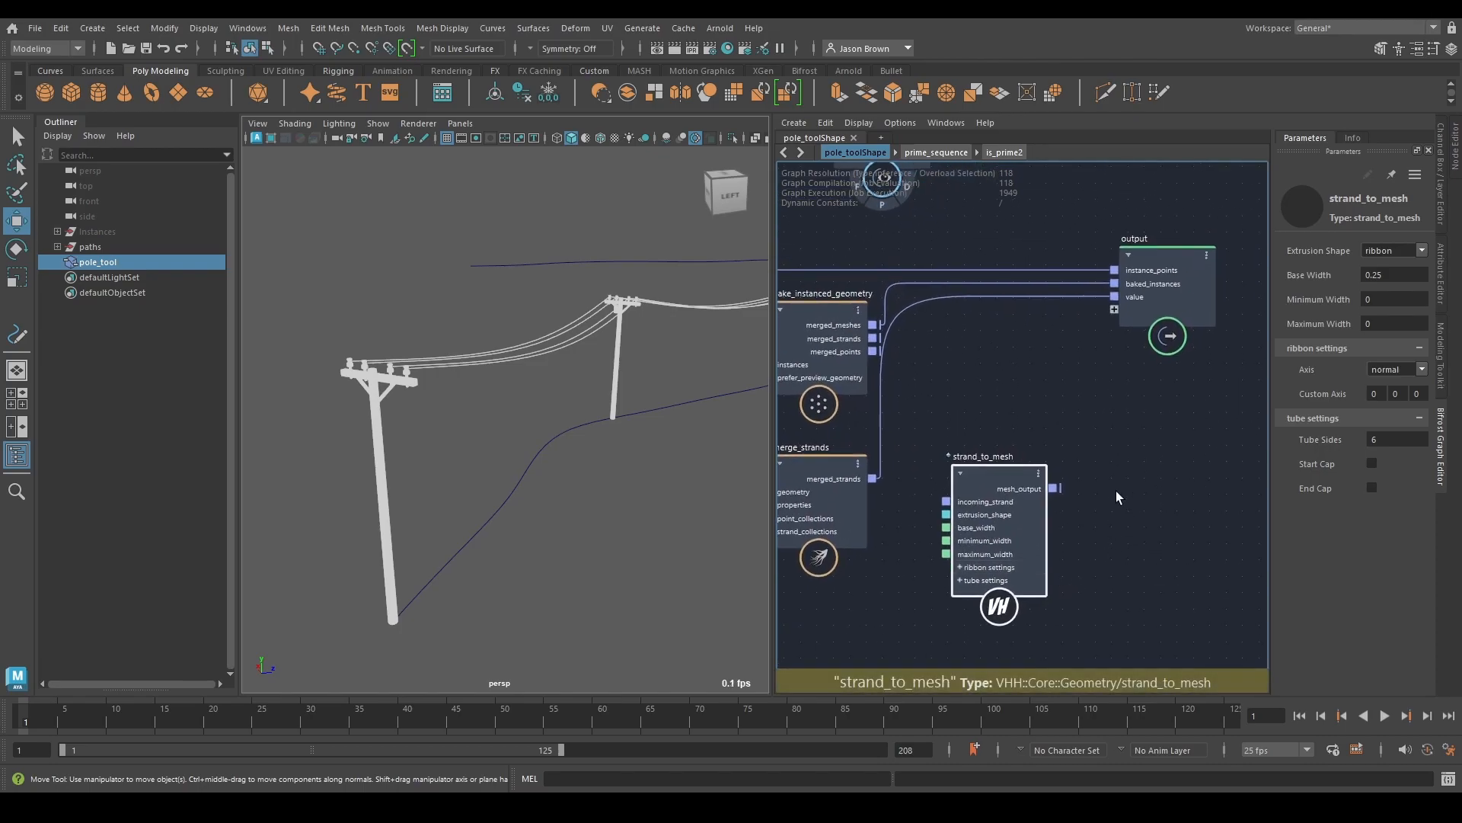
Step: Set the strand_to_mesh extrusion shape to tube and look inside the compound before returning to the pole_toolShape graph
{"action": "left_click", "coordinate": [1421, 250]}
{"action": "left_click", "coordinate": [1401, 274]}
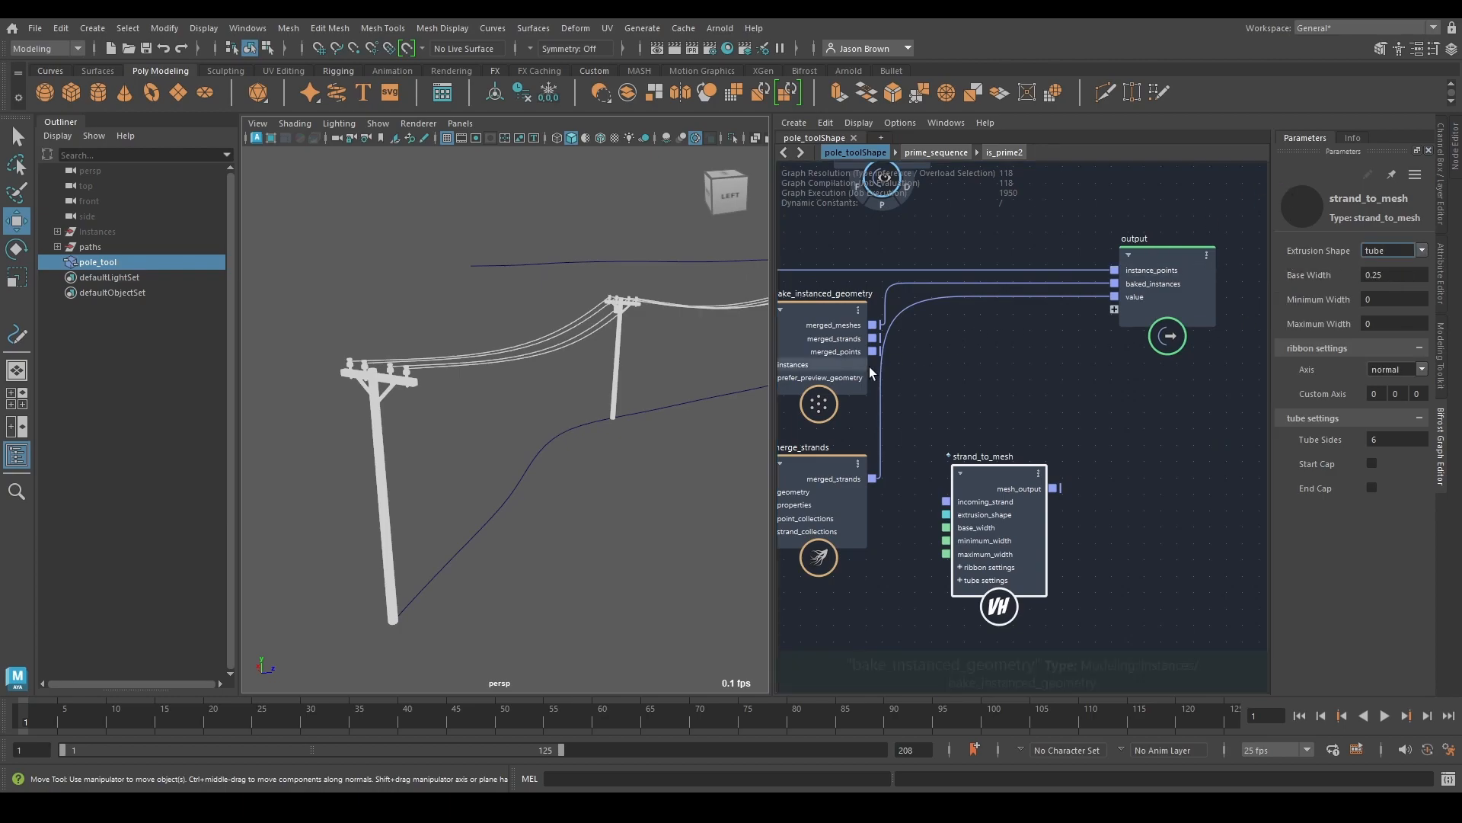
{"action": "double_click", "coordinate": [985, 477]}
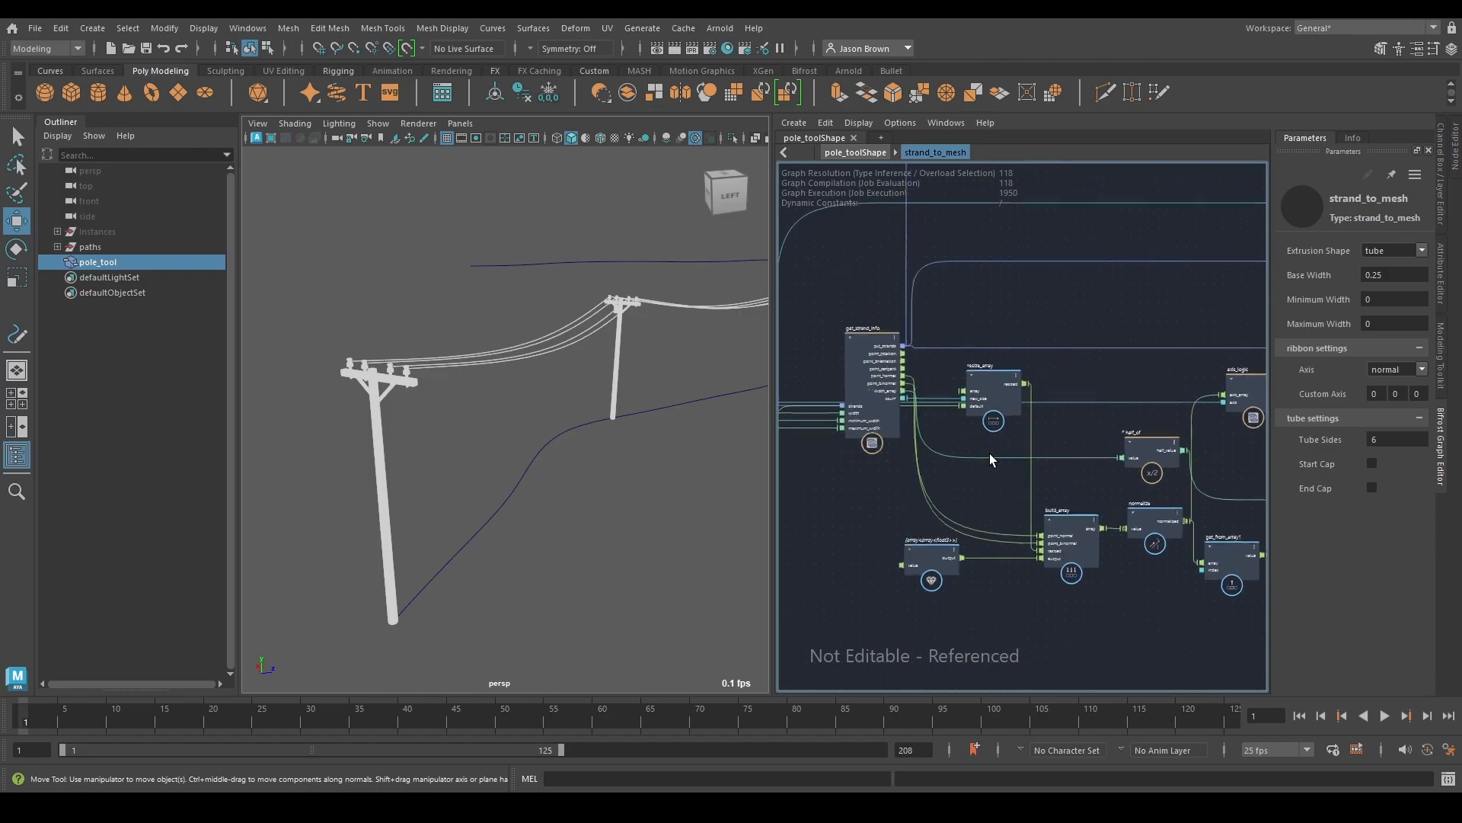
{"action": "key", "text": "u"}
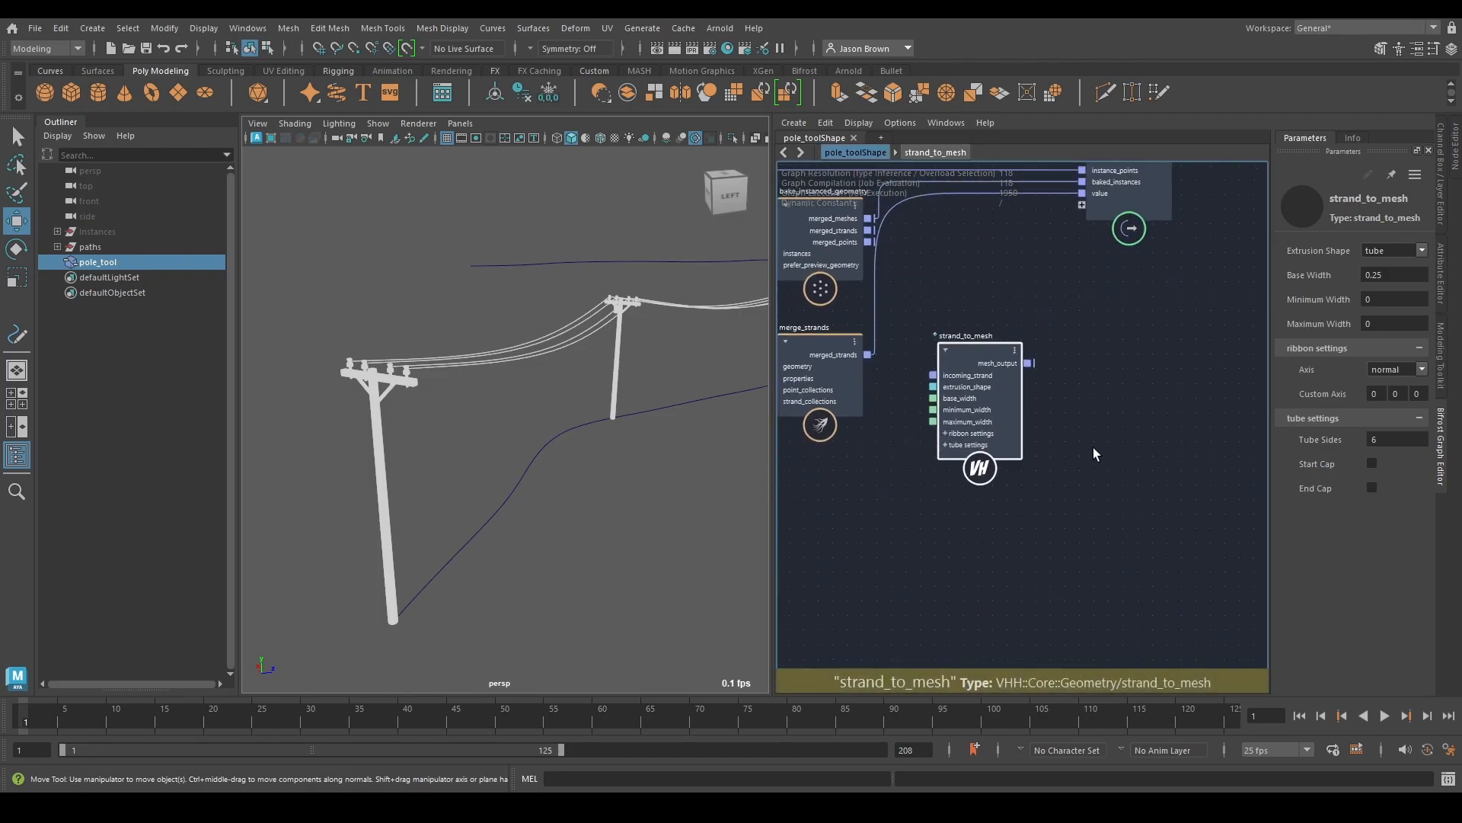
Step: Add an extrude_strands node, place it directly below strand_to_mesh, and expand its Dimensions group
{"action": "key", "text": "Tab"}
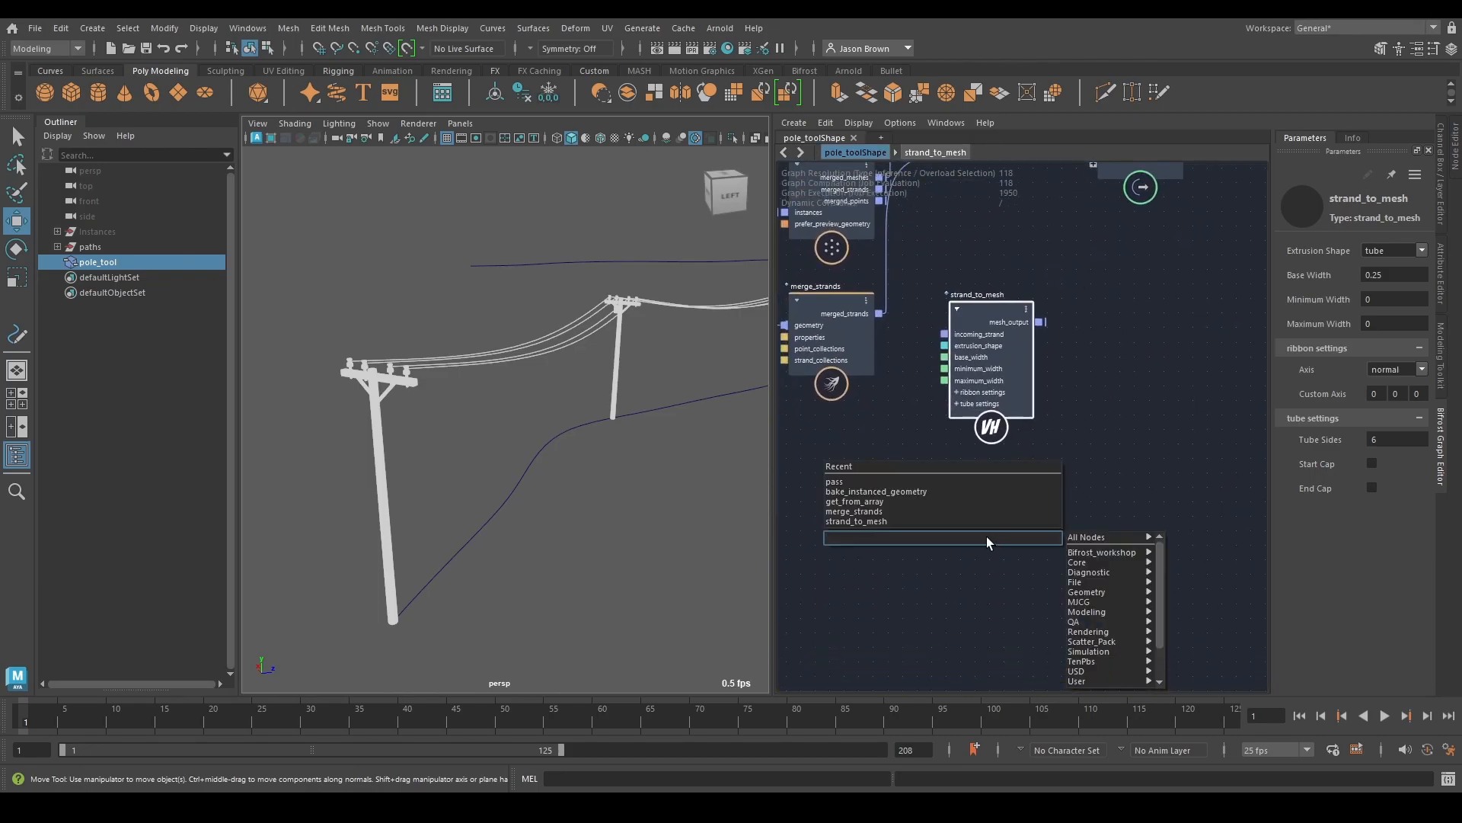
{"action": "type", "text": "extru\\d"}
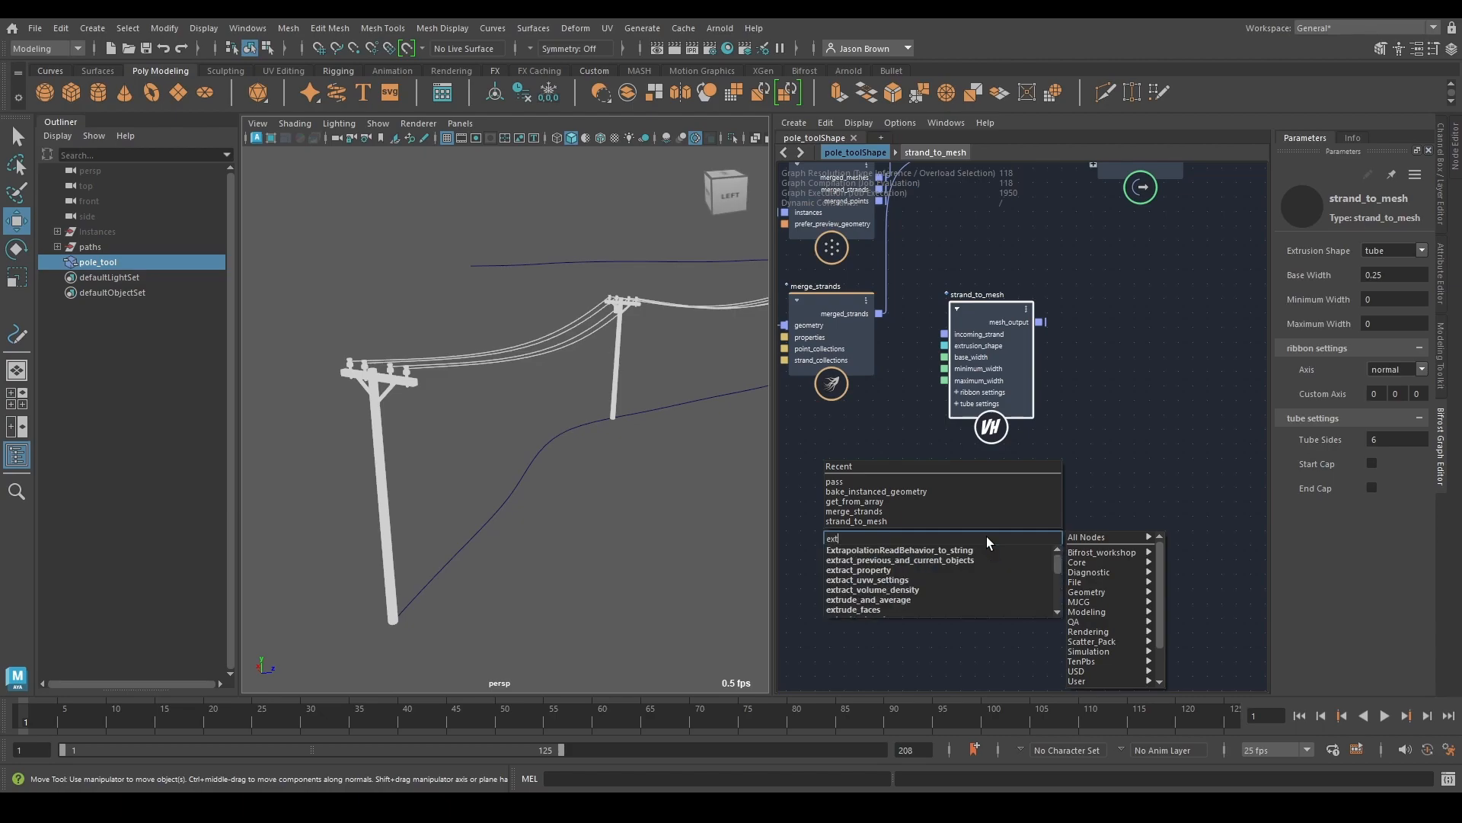
{"action": "key", "text": "BackSpace"}
{"action": "key", "text": "BackSpace"}
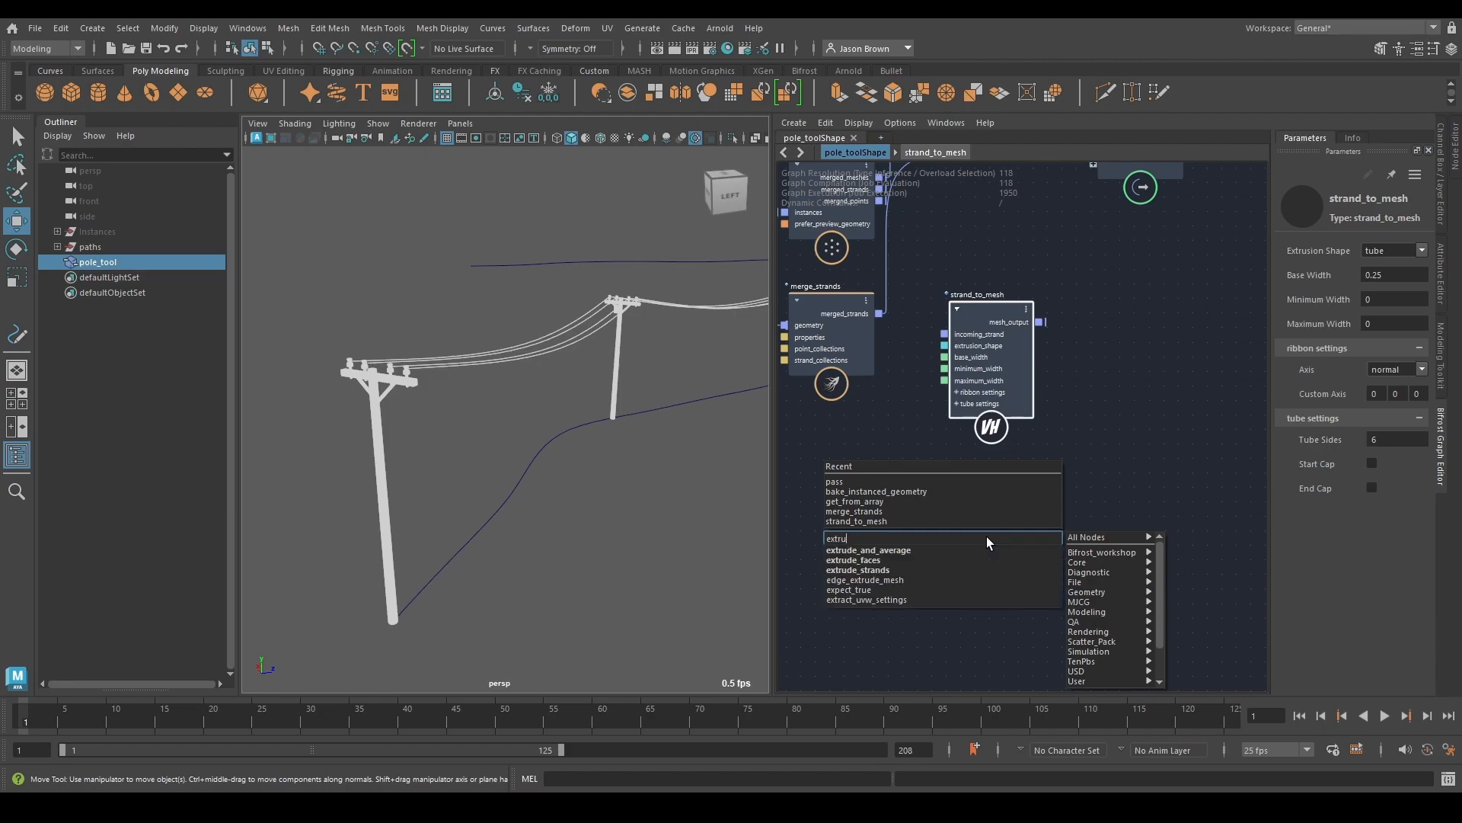
{"action": "type", "text": "de"}
{"action": "key", "text": "Down"}
{"action": "key", "text": "Down"}
{"action": "key", "text": "Return"}
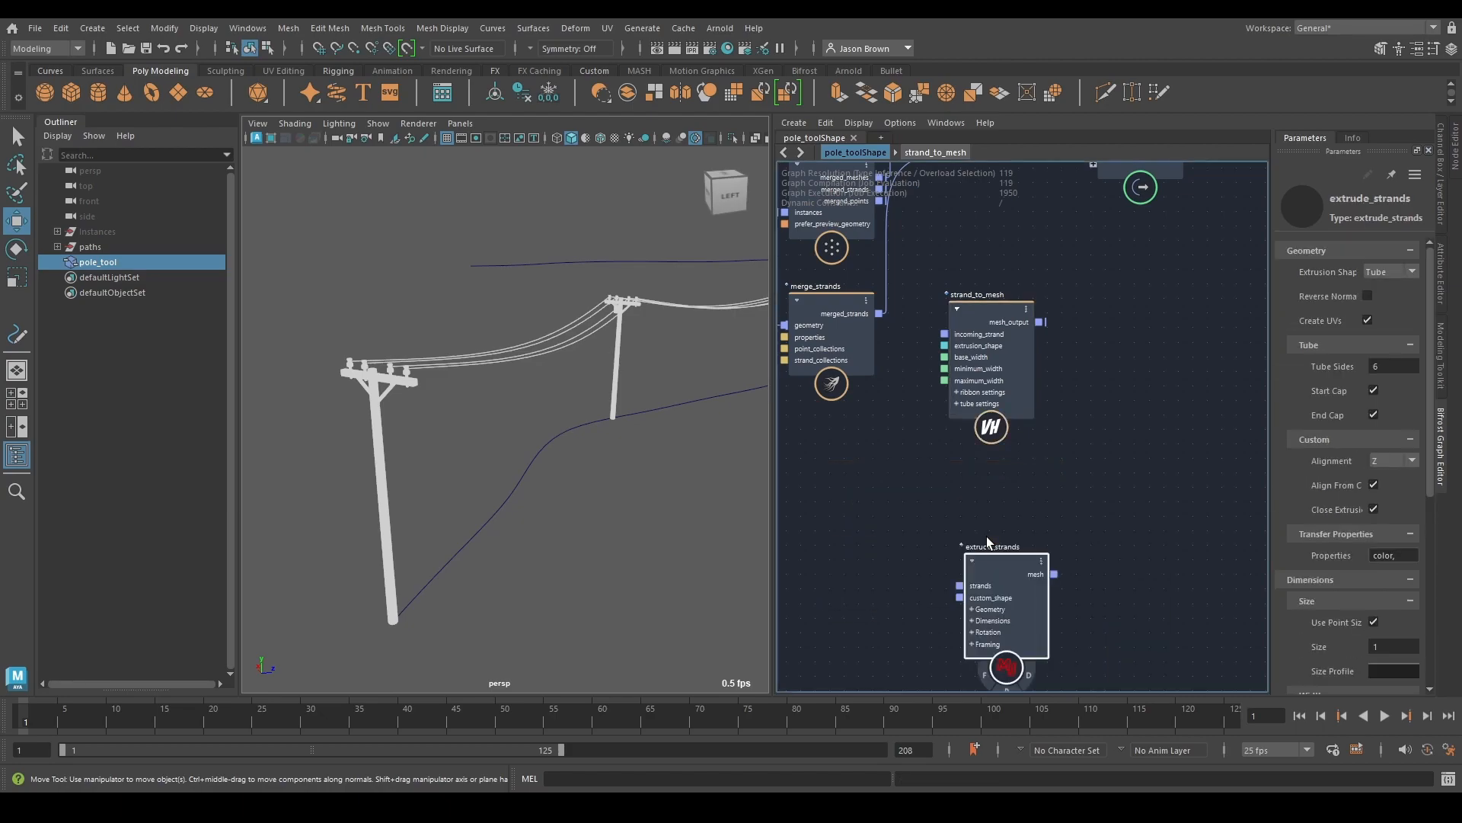
{"action": "left_click_drag", "start_coordinate": [1003, 549], "coordinate": [1007, 478]}
{"action": "left_click", "coordinate": [1002, 355]}
{"action": "left_click", "coordinate": [1019, 529]}
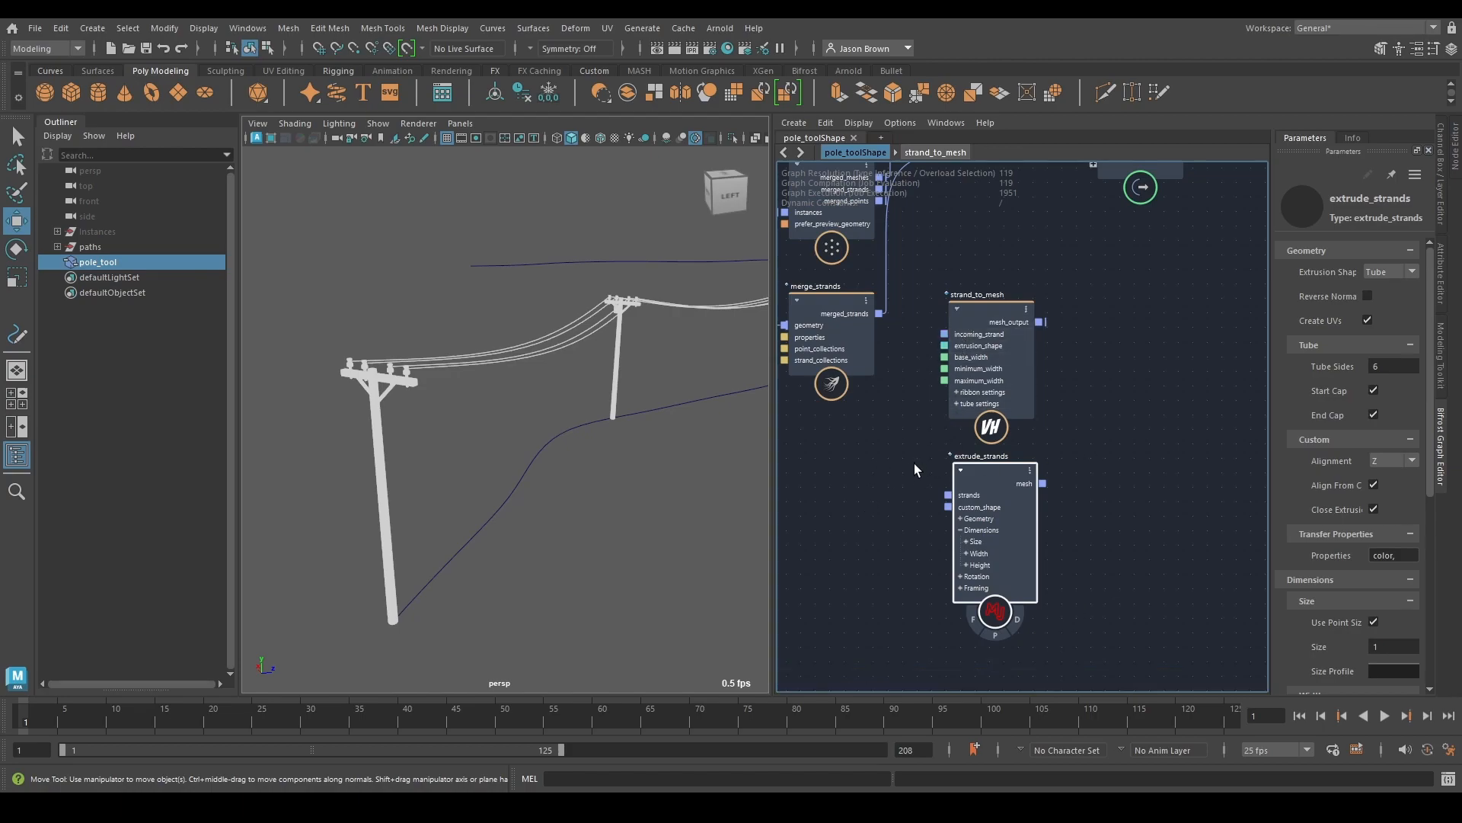
Step: Connect merged_strands to strand_to_mesh's incoming_strand and its mesh_output to the output node's value port
{"action": "left_click", "coordinate": [983, 308]}
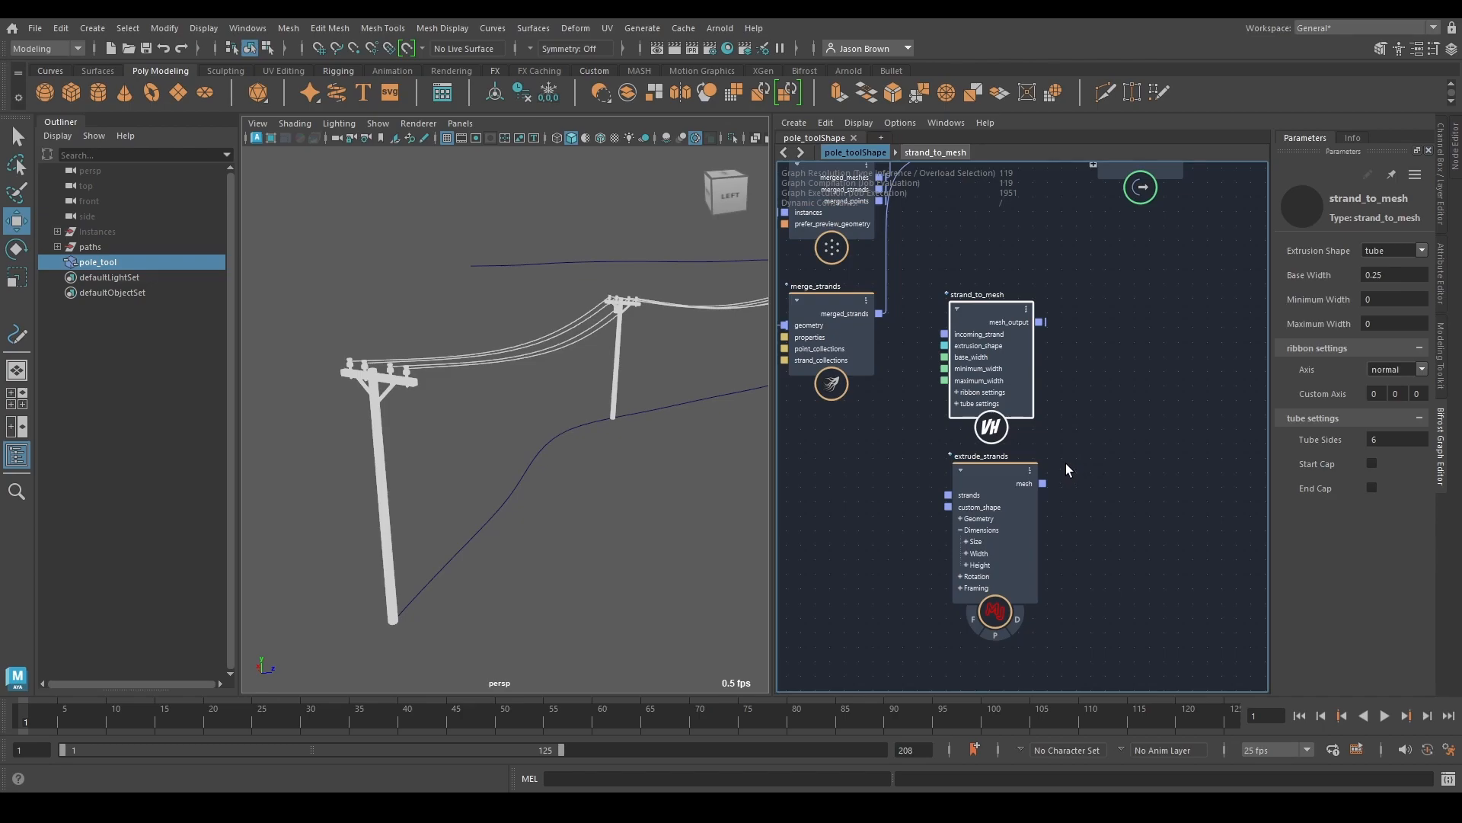
{"action": "middle_click_drag", "start_coordinate": [1108, 336], "coordinate": [1067, 493], "text": "alt"}
{"action": "left_click_drag", "start_coordinate": [891, 448], "coordinate": [956, 468]}
{"action": "left_click_drag", "start_coordinate": [1050, 456], "coordinate": [1116, 293]}
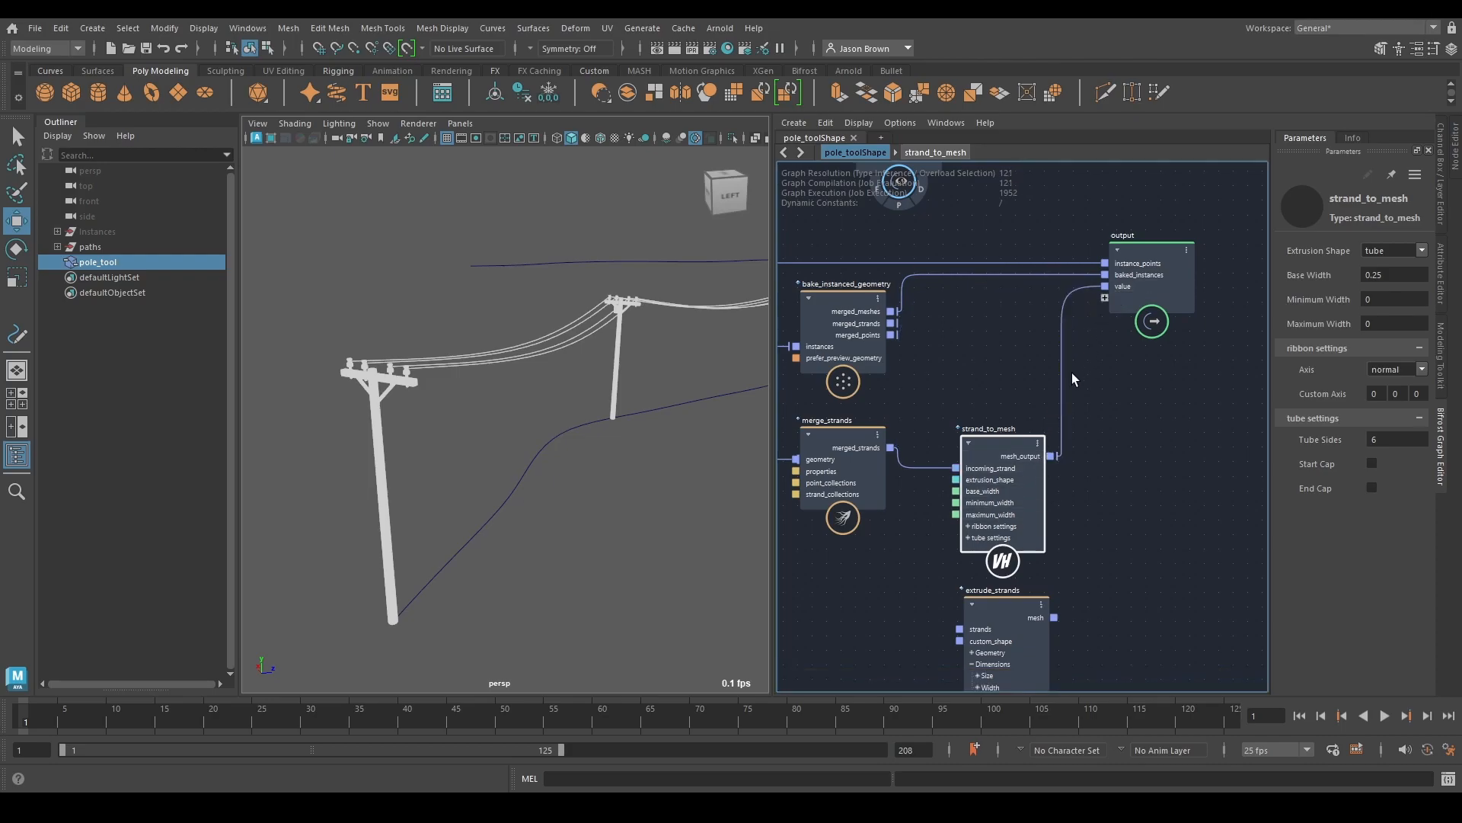
Step: Examine the thickness and corners of the tube wires around the pole's insulators in the viewport
{"action": "left_click_drag", "start_coordinate": [770, 437], "coordinate": [473, 409], "text": "alt"}
{"action": "scroll", "coordinate": [476, 410], "scroll_direction": "up", "scroll_amount": 5}
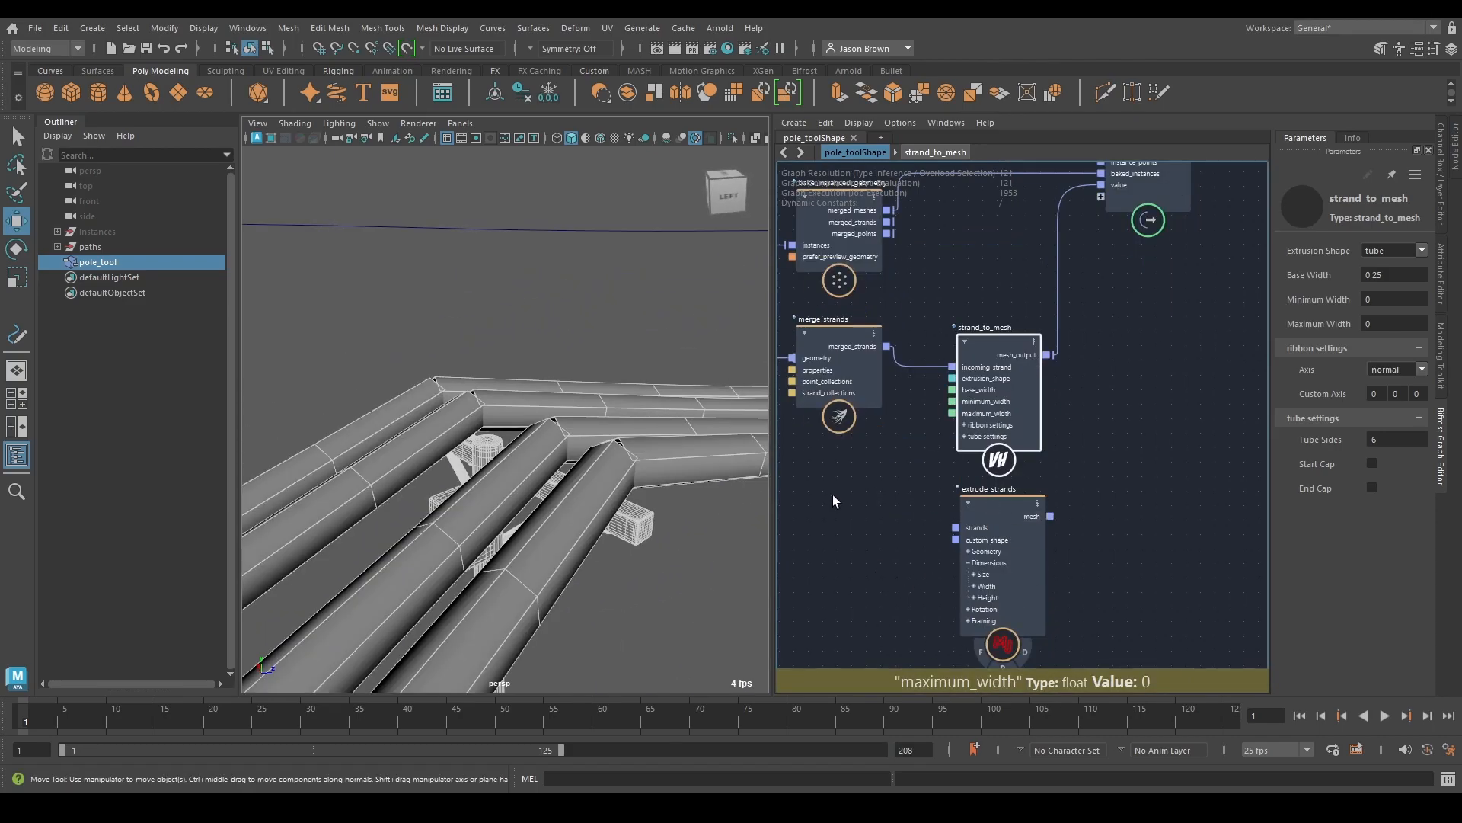
{"action": "left_click_drag", "start_coordinate": [407, 658], "coordinate": [478, 514], "text": "alt"}
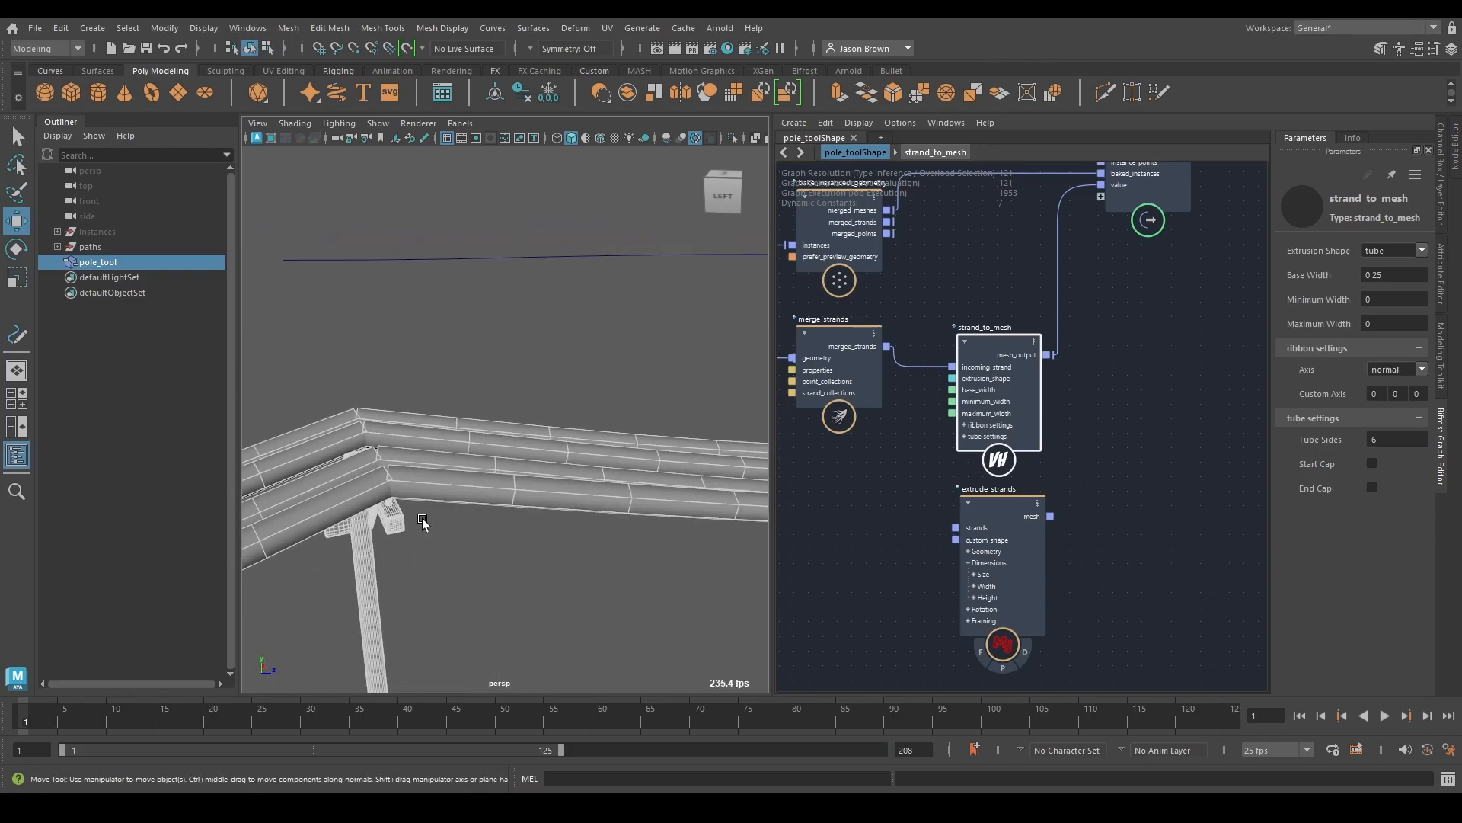
{"action": "left_click_drag", "start_coordinate": [487, 563], "coordinate": [518, 513], "text": "alt"}
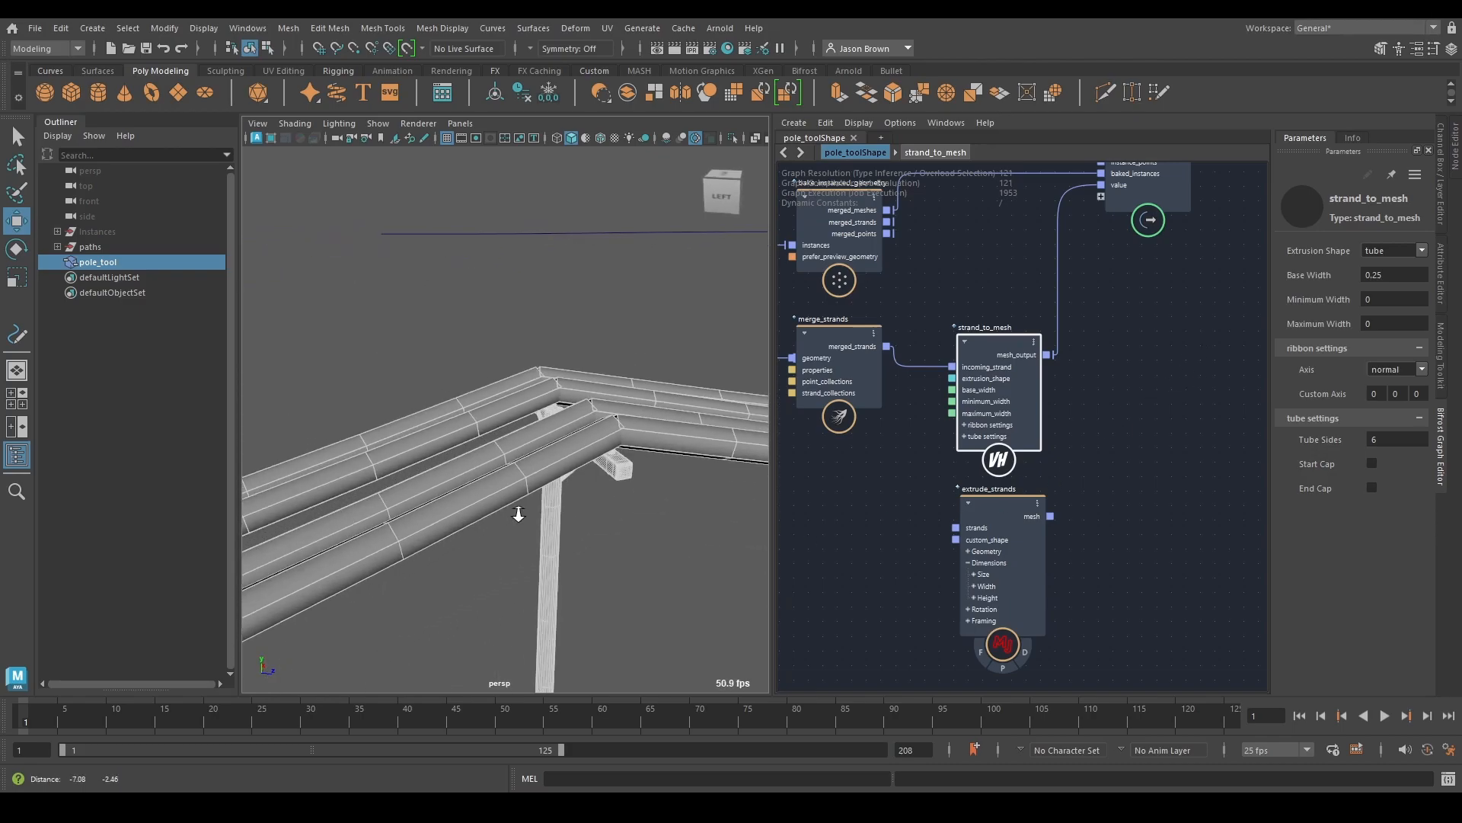
{"action": "scroll", "coordinate": [517, 515], "scroll_direction": "up", "scroll_amount": 5}
{"action": "middle_click", "coordinate": [505, 521], "text": "alt"}
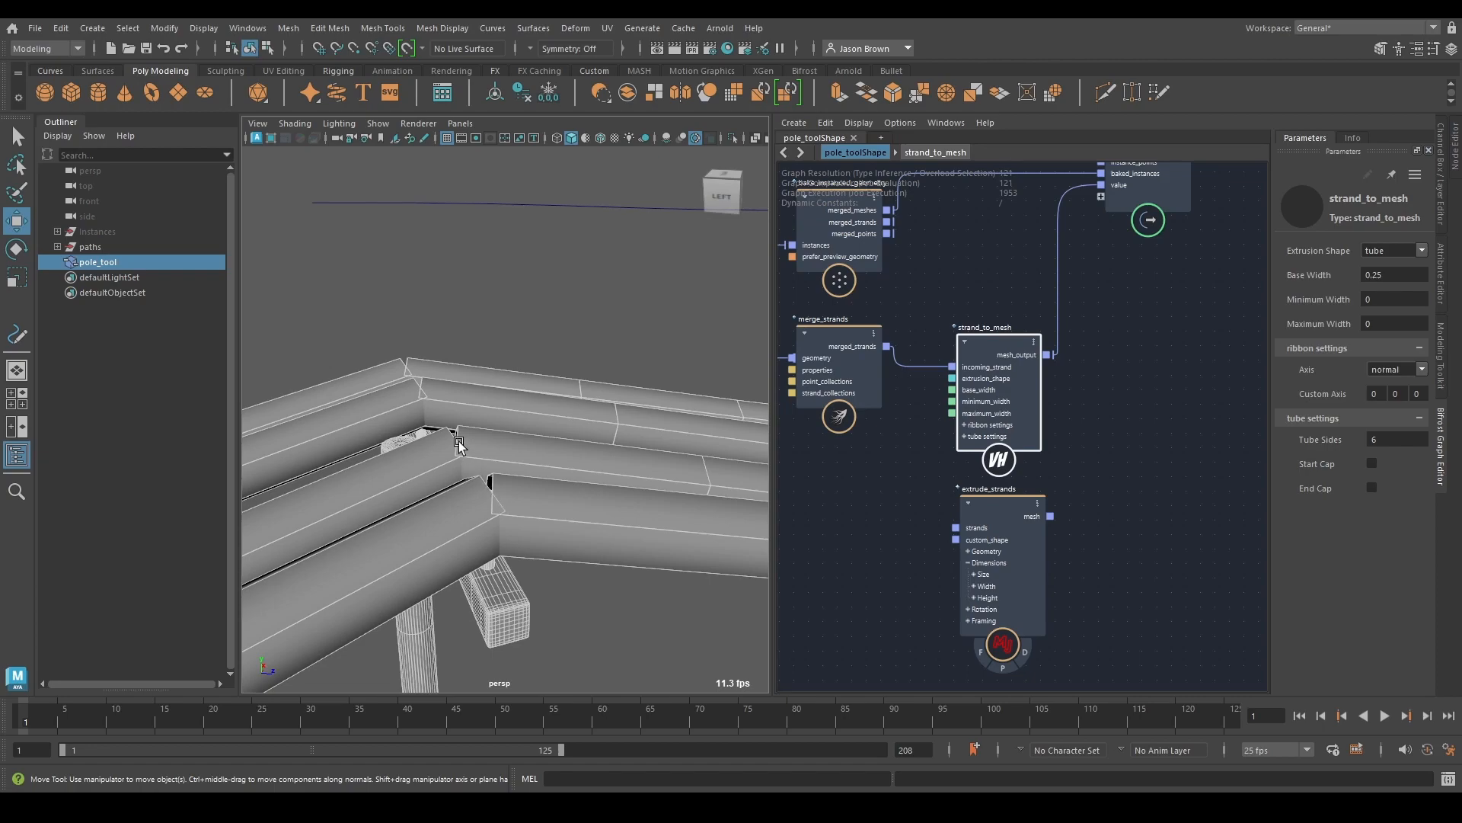
{"action": "scroll", "coordinate": [457, 537], "scroll_direction": "down", "scroll_amount": 5}
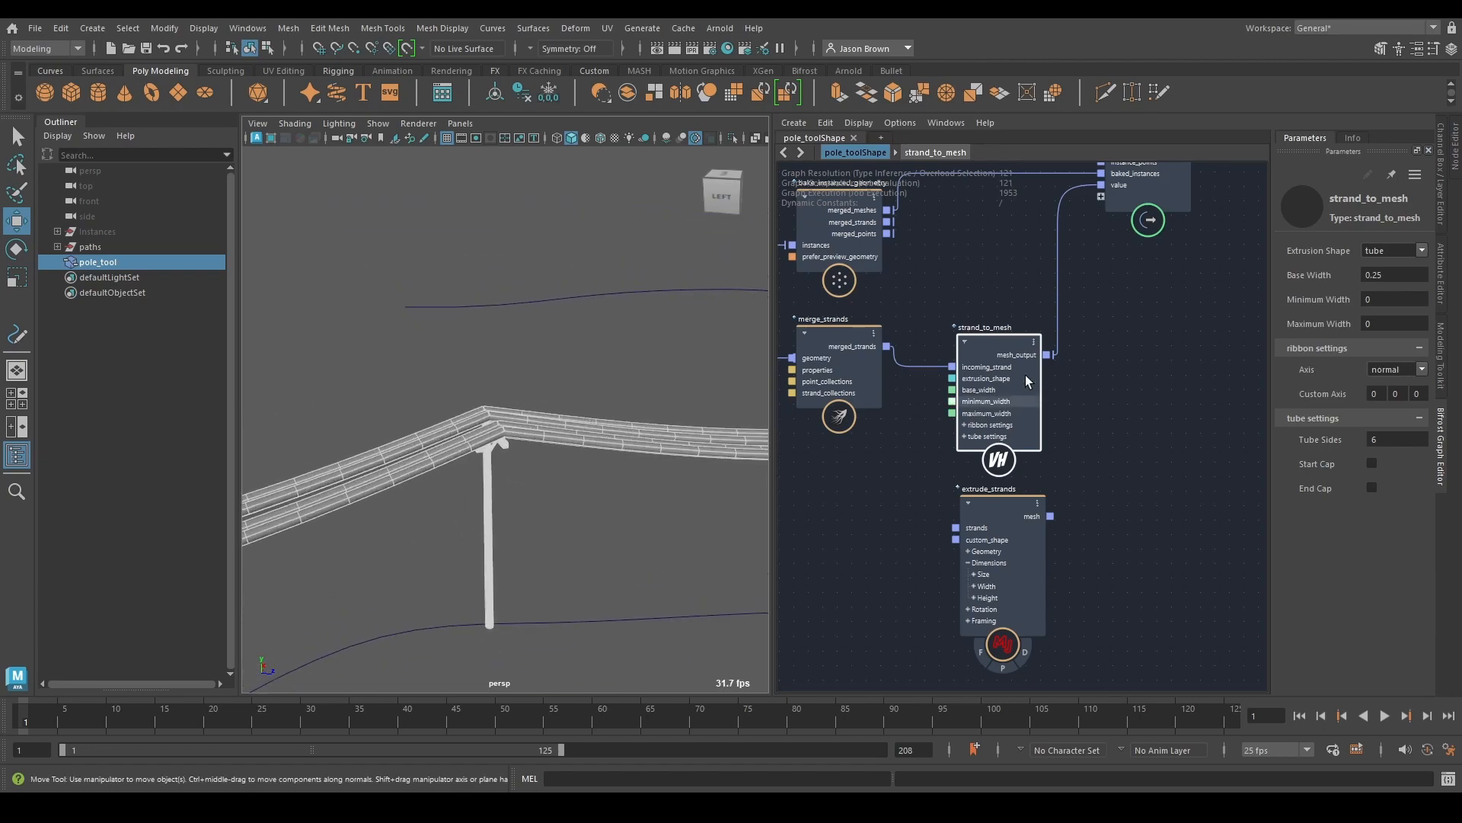
Step: Set the strand_to_mesh base width to 0.05 and check the thinner wires at the pole and along the span
{"action": "double_click", "coordinate": [1403, 279]}
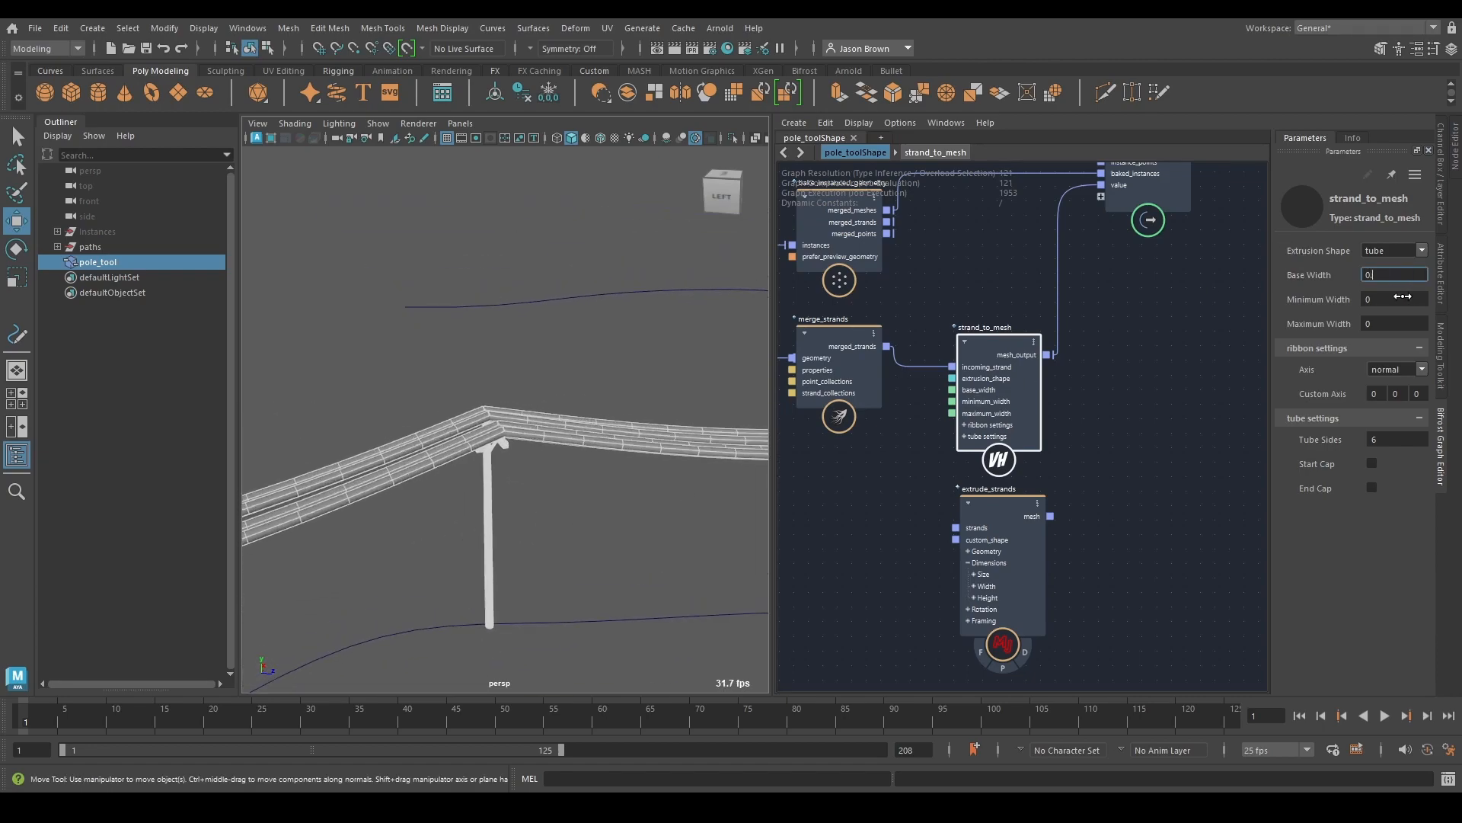
{"action": "key", "text": "Return"}
{"action": "left_click", "coordinate": [506, 515]}
{"action": "scroll", "coordinate": [483, 473], "scroll_direction": "up", "scroll_amount": 5}
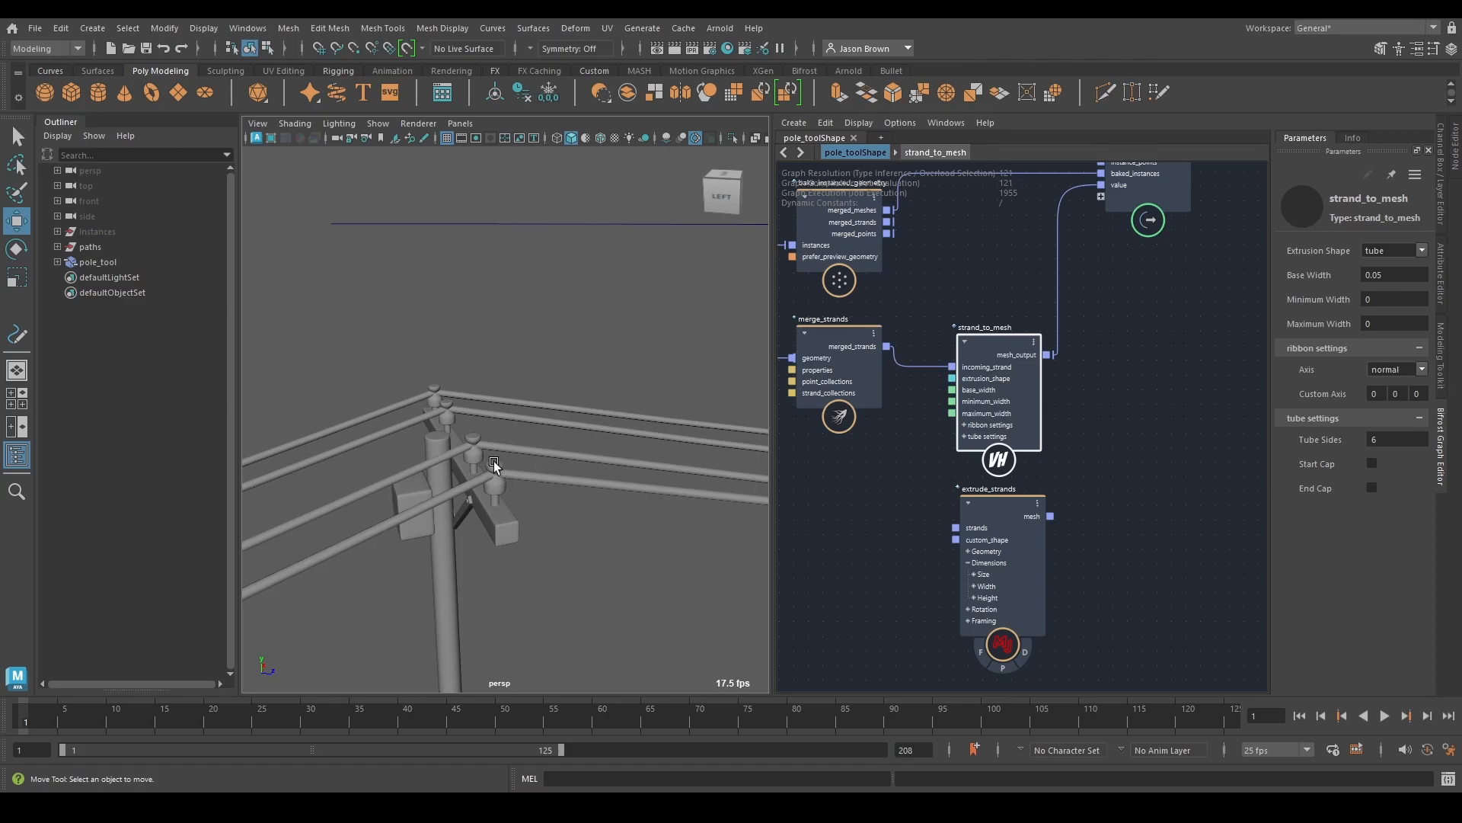
{"action": "left_click_drag", "start_coordinate": [506, 491], "coordinate": [531, 429], "text": "alt"}
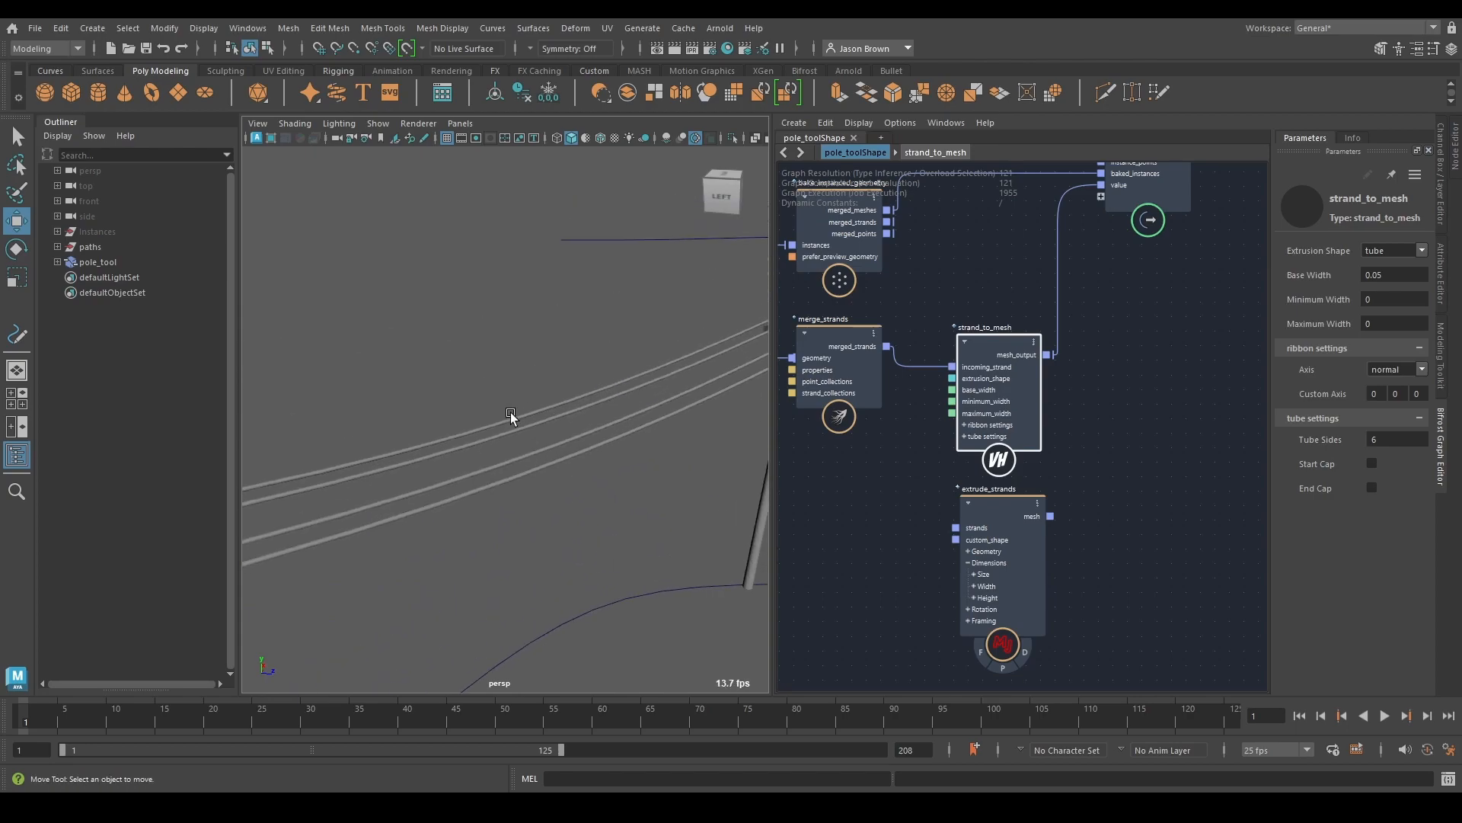
{"action": "left_click", "coordinate": [513, 417]}
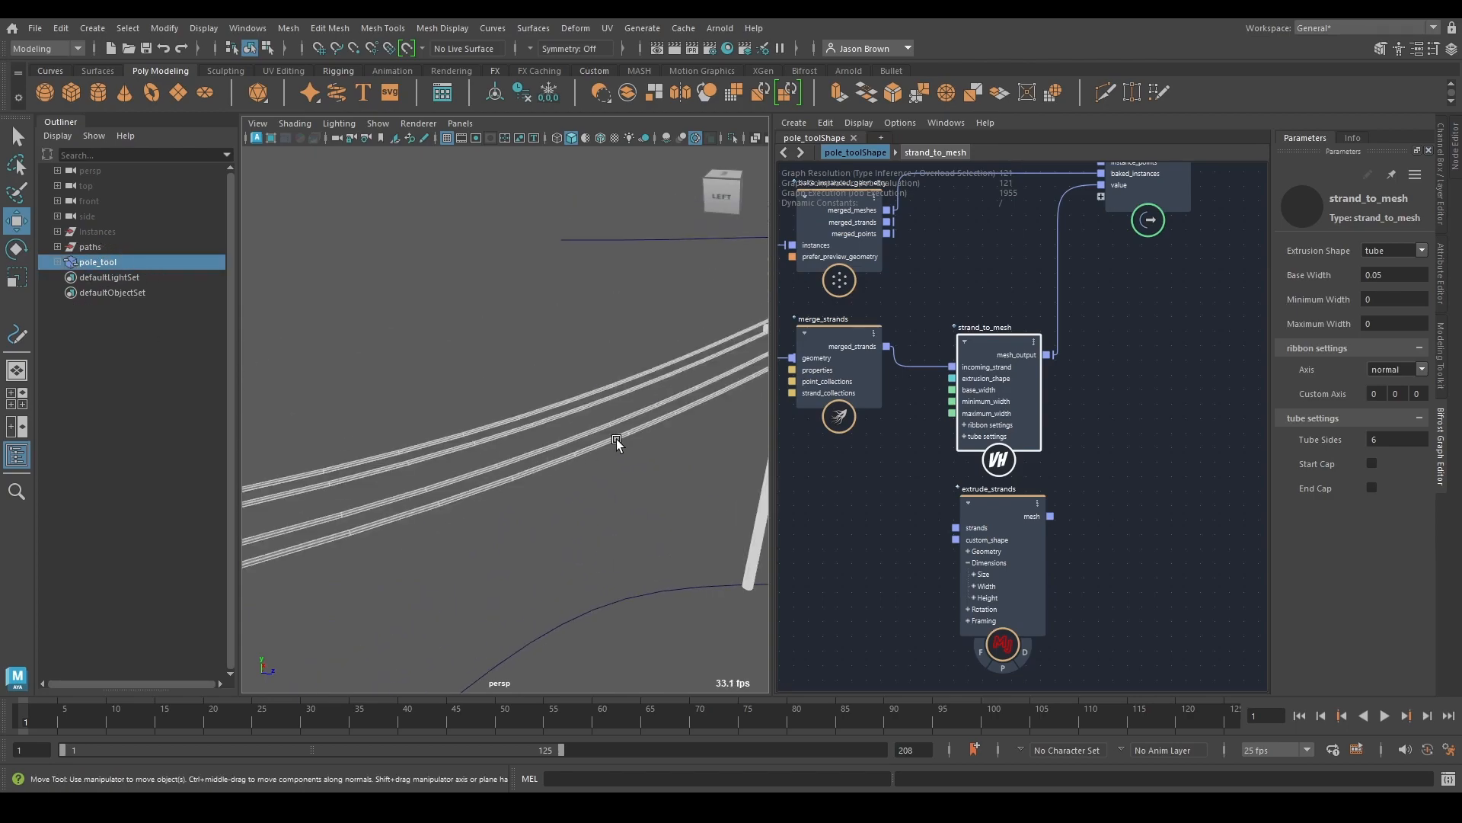
{"action": "left_click", "coordinate": [1155, 375]}
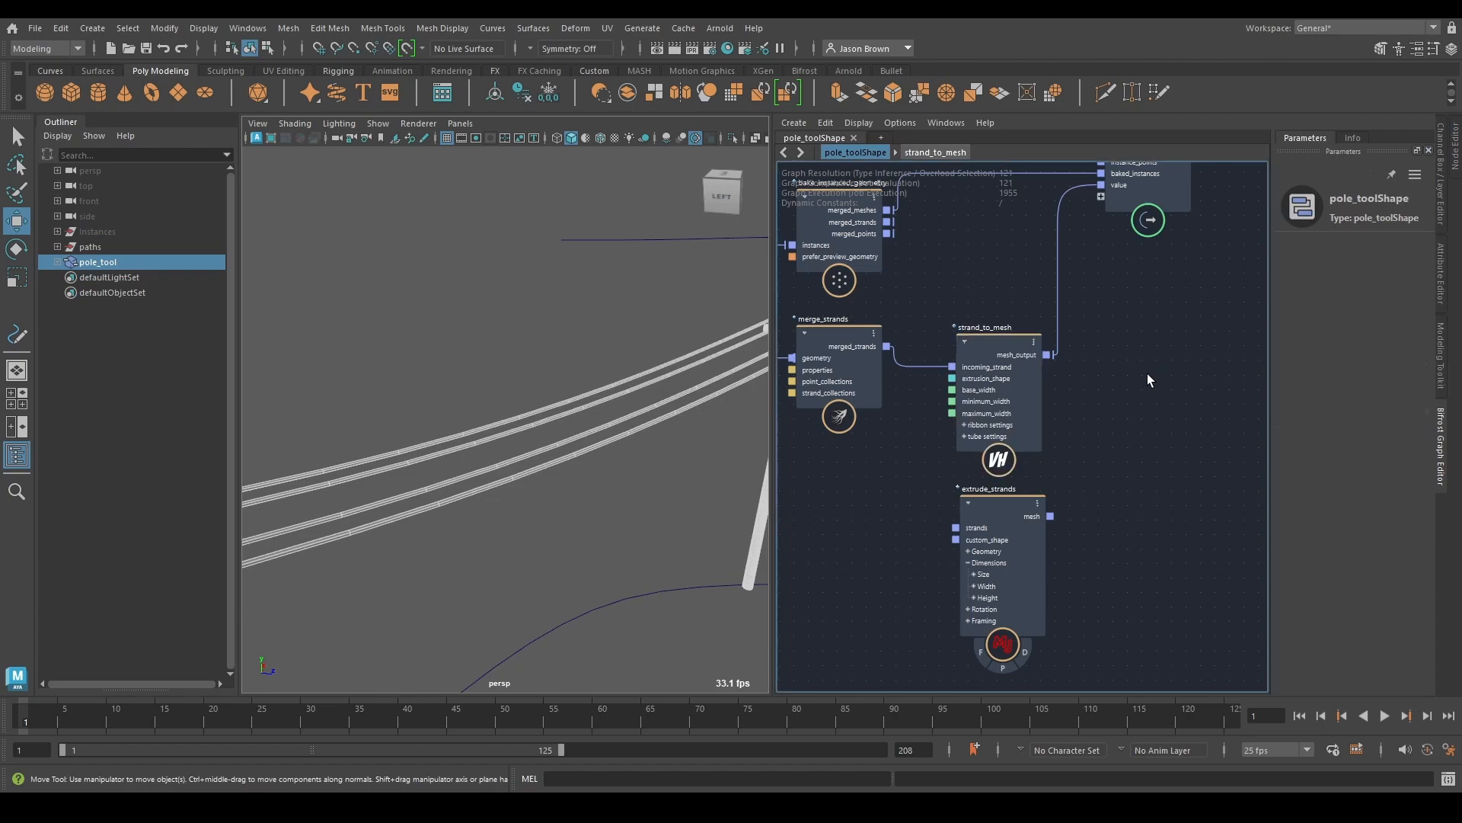
{"action": "left_click", "coordinate": [473, 303]}
{"action": "middle_click_drag", "start_coordinate": [707, 456], "coordinate": [644, 475], "text": "alt"}
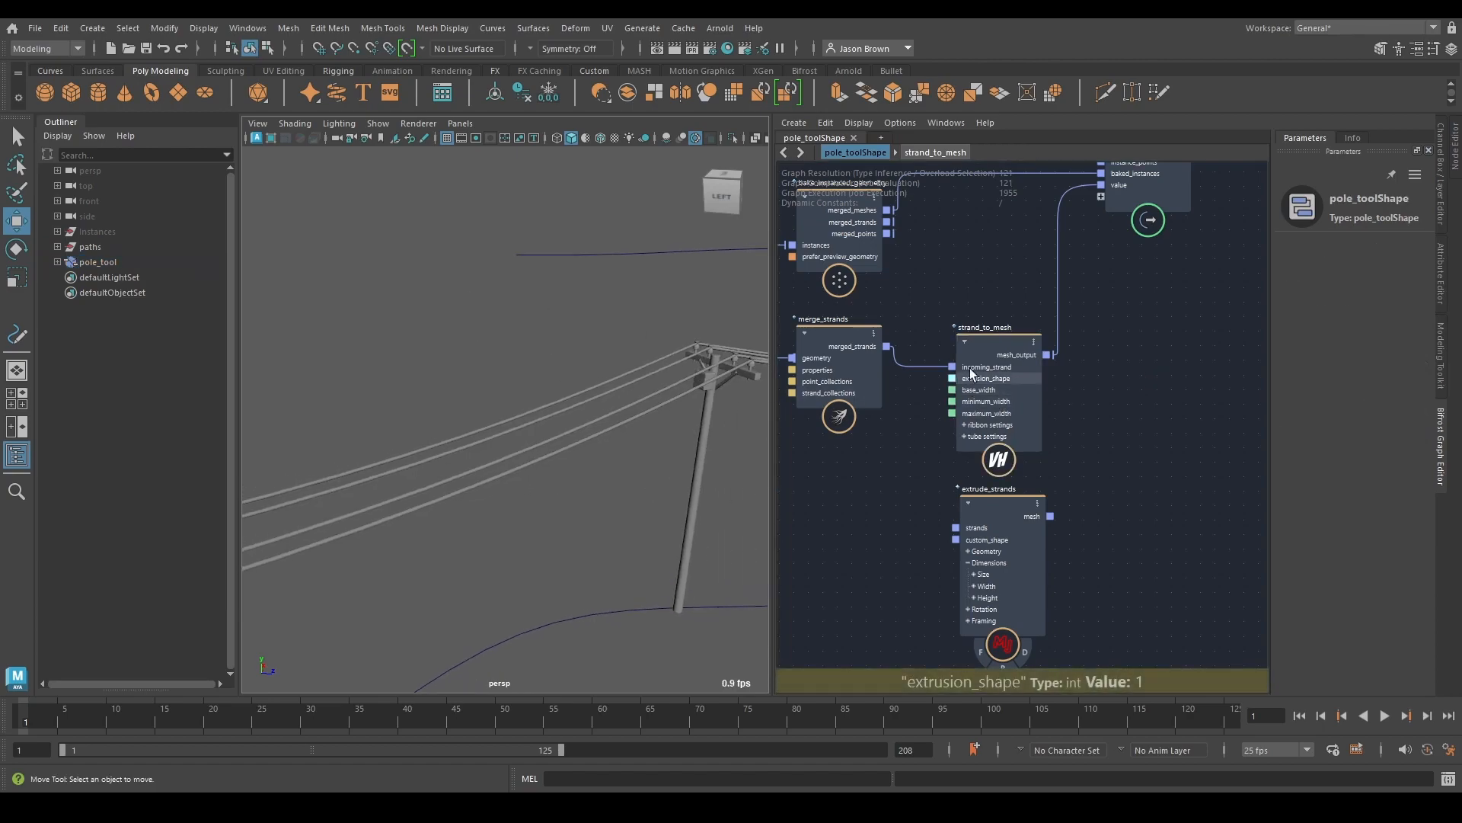
Step: Set the strand_to_mesh base width to 0.033 and check the wires at the insulators
{"action": "left_click", "coordinate": [997, 346]}
{"action": "left_click_drag", "start_coordinate": [1393, 274], "coordinate": [1402, 274]}
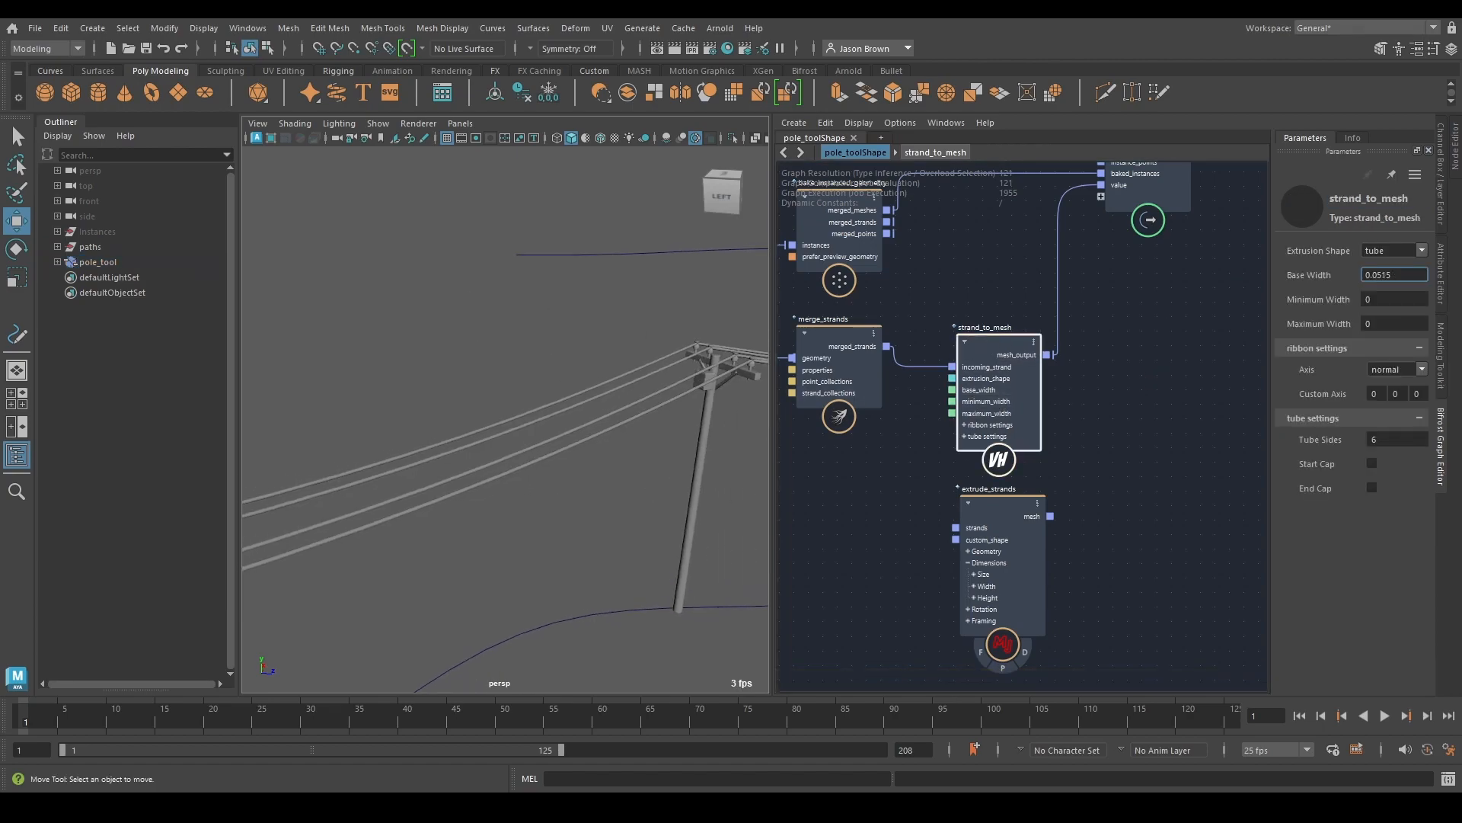
{"action": "left_click", "coordinate": [1396, 277]}
{"action": "type", "text": "0.033"}
{"action": "key", "text": "Return"}
{"action": "scroll", "coordinate": [670, 418], "scroll_direction": "up", "scroll_amount": 5}
{"action": "left_click_drag", "start_coordinate": [681, 421], "coordinate": [467, 451], "text": "alt"}
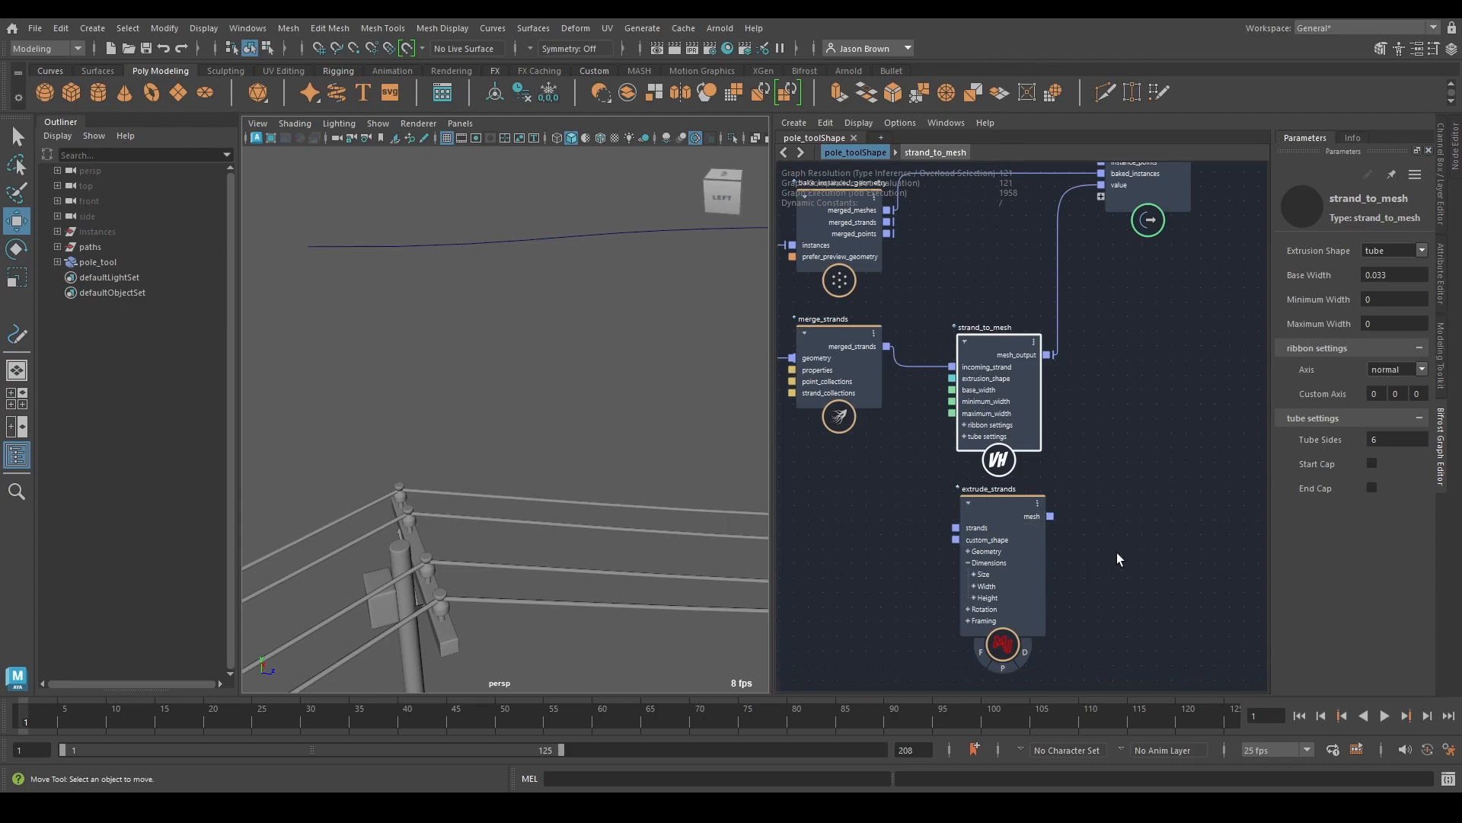
Step: Delete the unused extrude_strands node and align strand_to_mesh with the merge_strands node
{"action": "middle_click_drag", "start_coordinate": [1114, 556], "coordinate": [1123, 508], "text": "alt"}
{"action": "left_click_drag", "start_coordinate": [1017, 520], "coordinate": [1263, 519]}
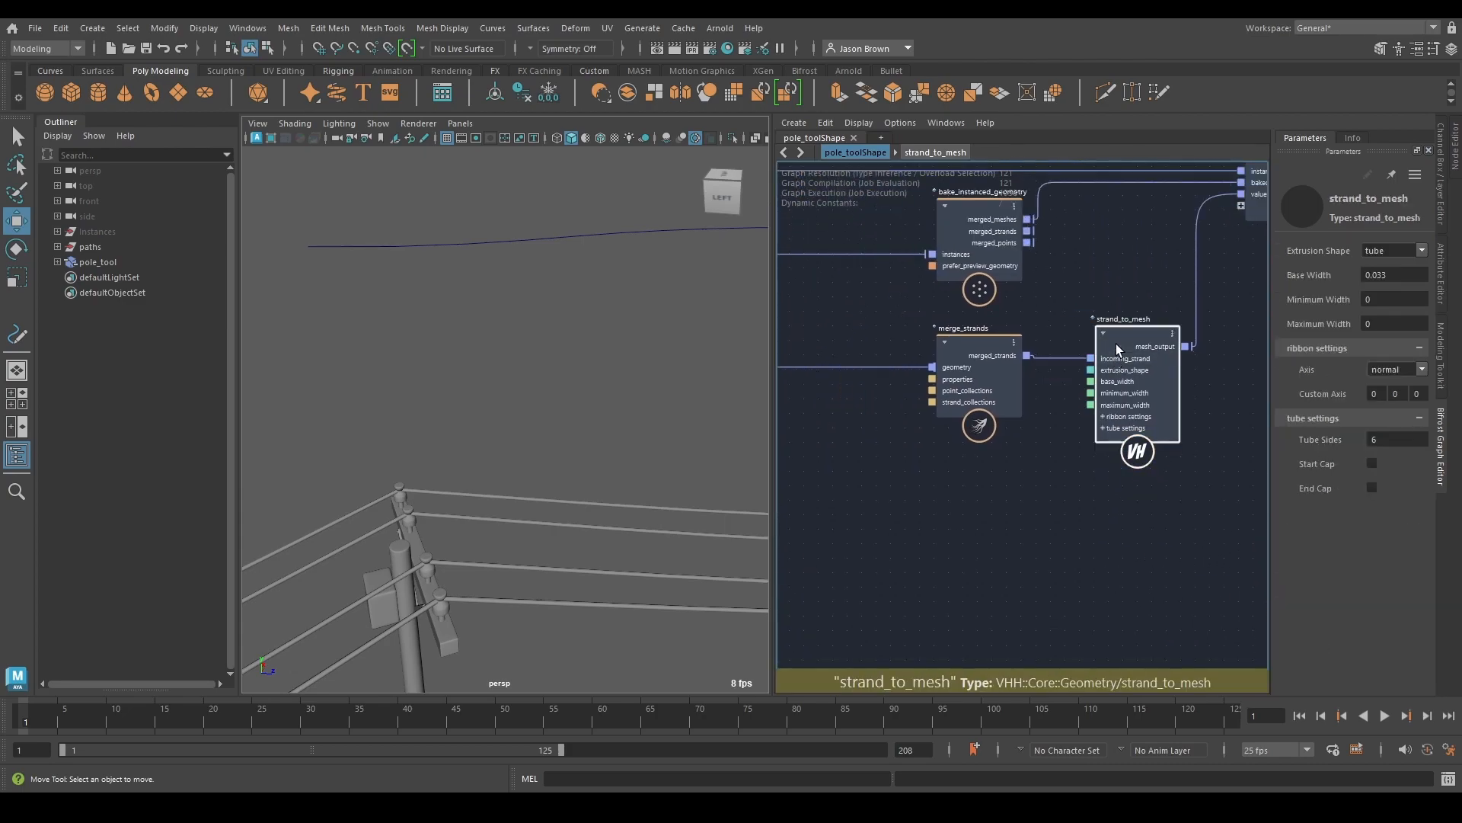
{"action": "left_click_drag", "start_coordinate": [1117, 344], "coordinate": [1115, 339]}
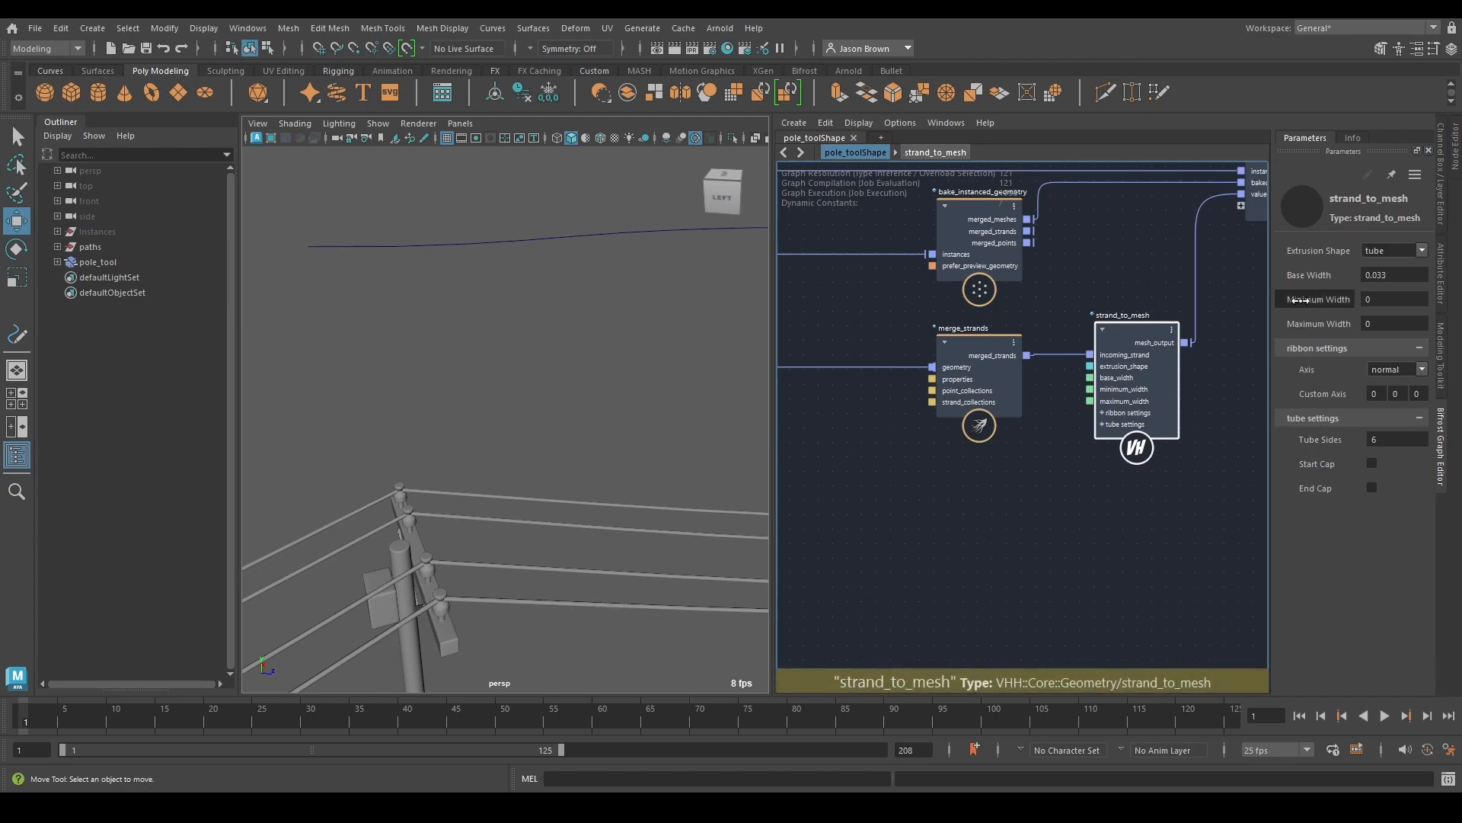
Step: Set the strand_to_mesh tube sides to 4 and check the wire profile close up at the insulators
{"action": "left_click", "coordinate": [1048, 604]}
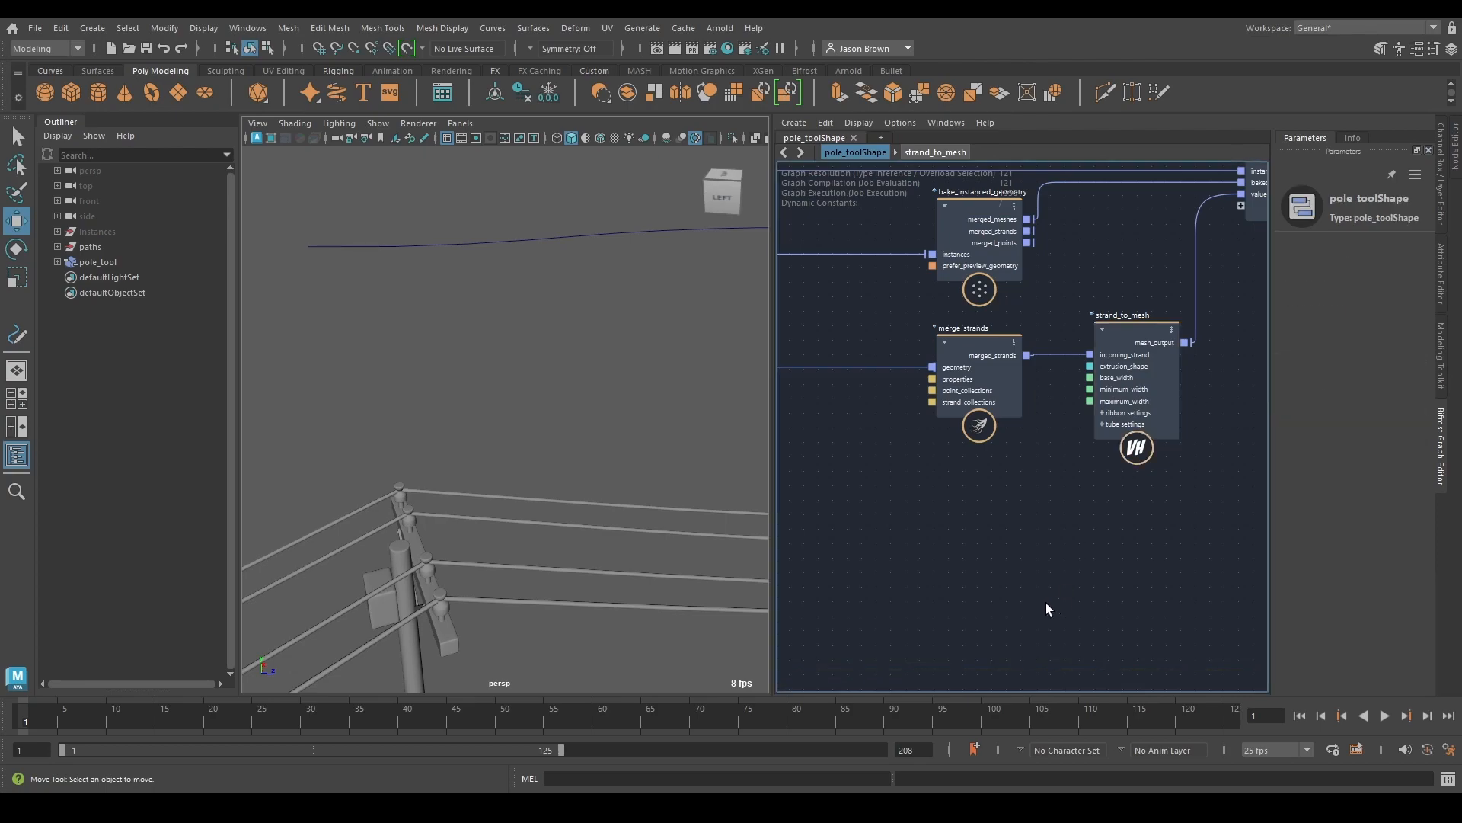
{"action": "left_click", "coordinate": [1102, 336]}
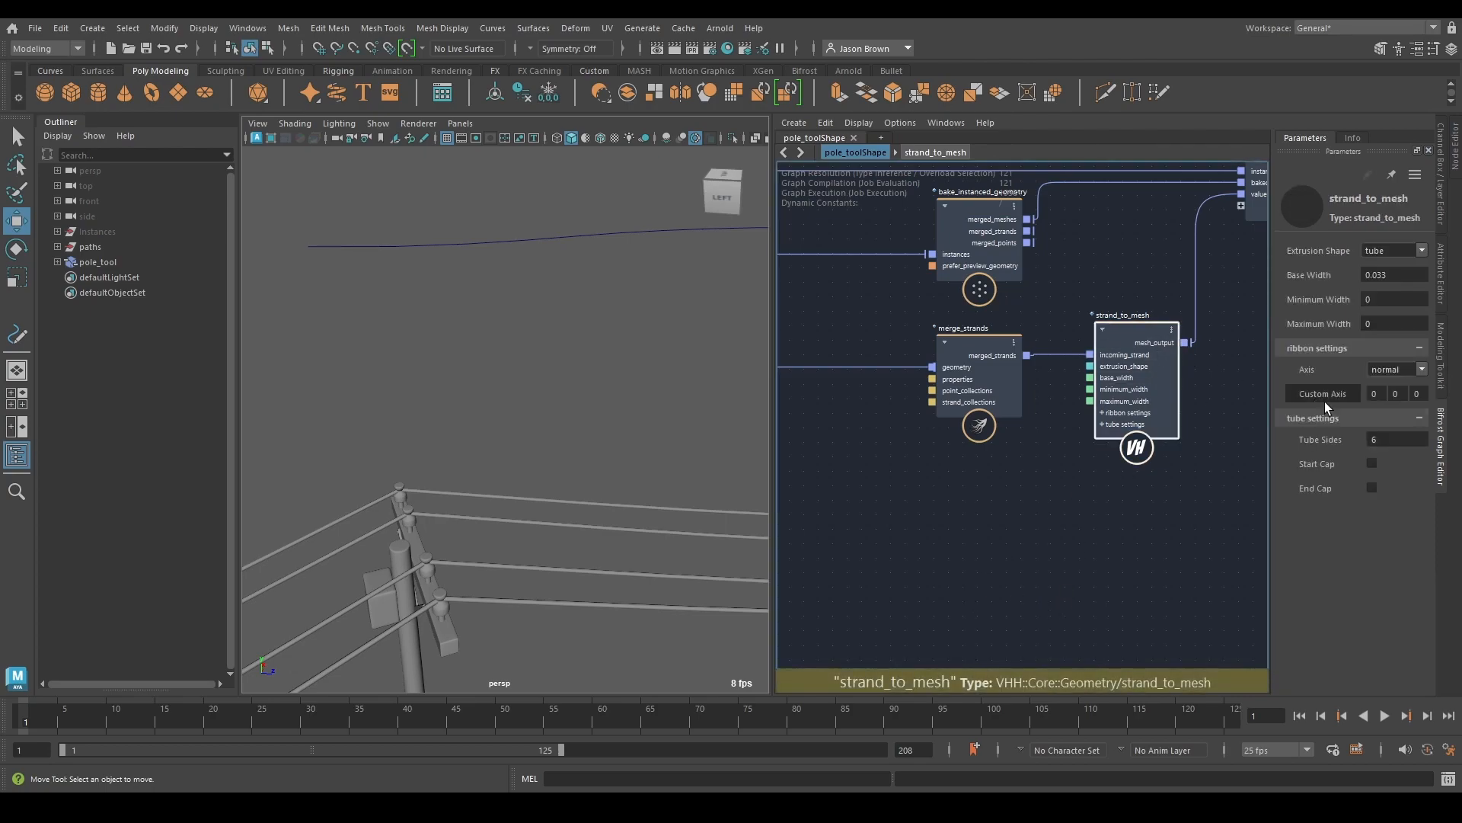
{"action": "left_click", "coordinate": [1379, 439]}
{"action": "type", "text": "4"}
{"action": "scroll", "coordinate": [445, 530], "scroll_direction": "up", "scroll_amount": 8}
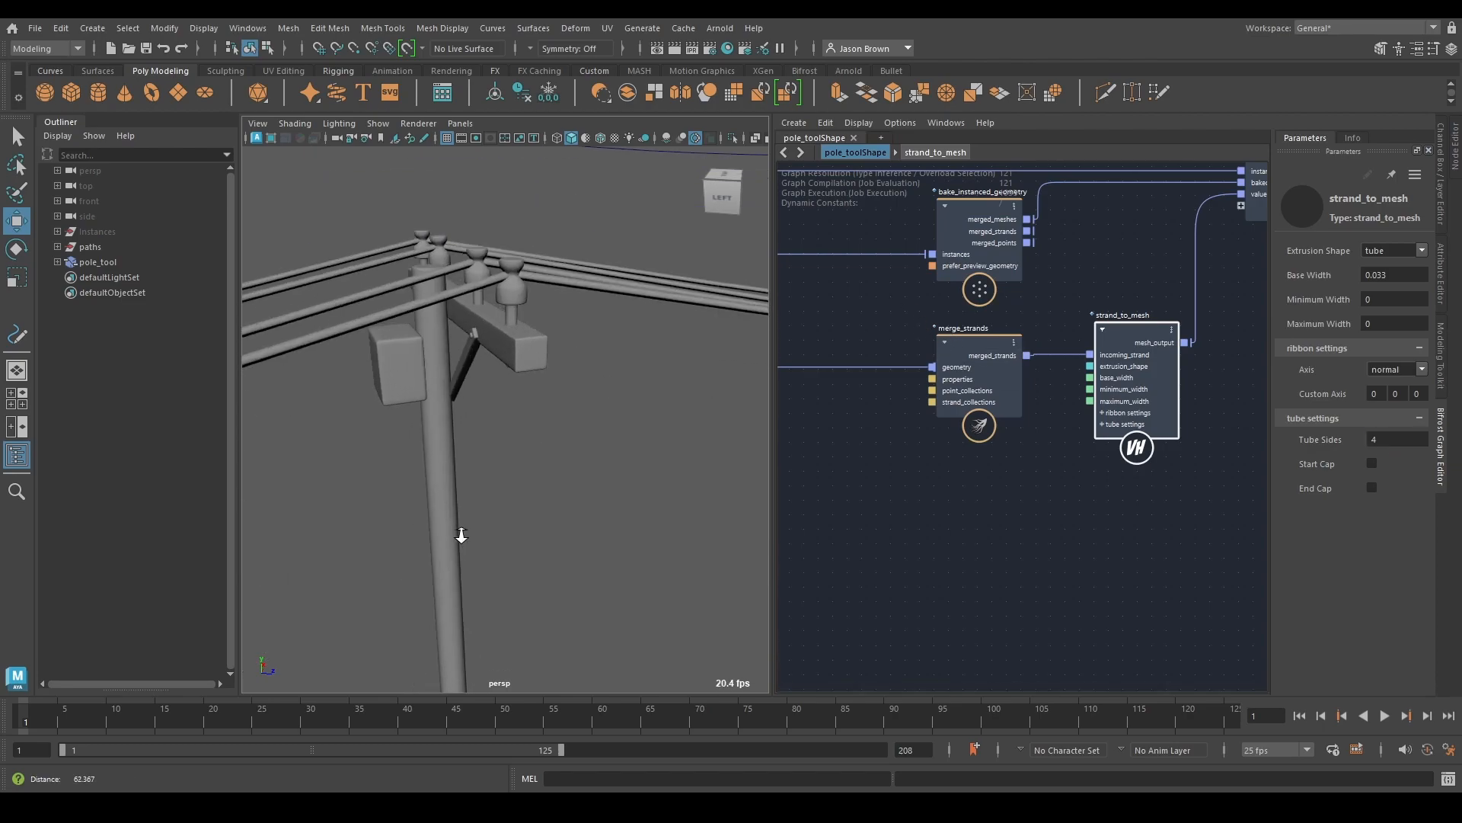
{"action": "scroll", "coordinate": [458, 502], "scroll_direction": "up", "scroll_amount": 8}
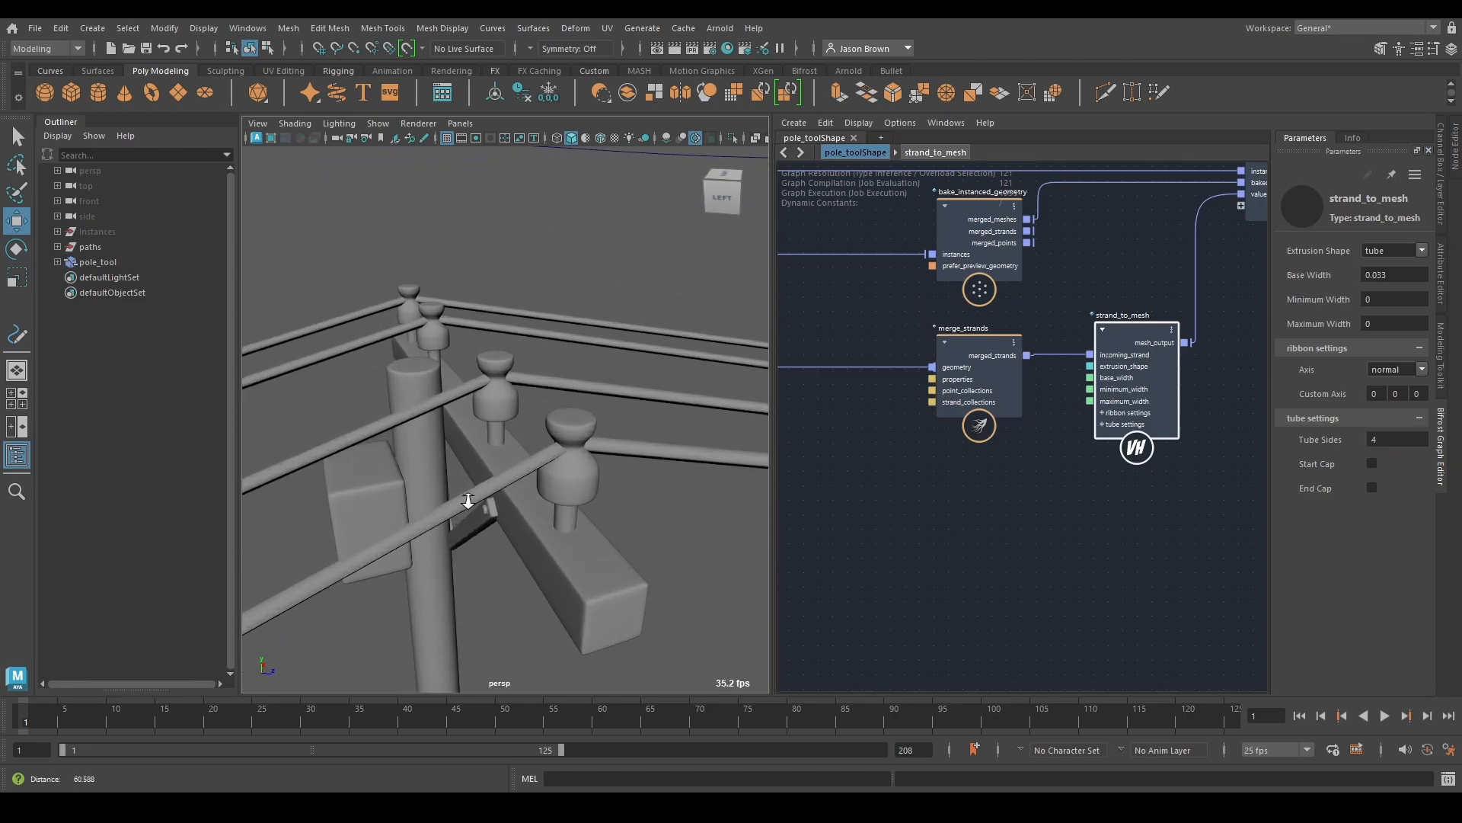
{"action": "left_click", "coordinate": [587, 340]}
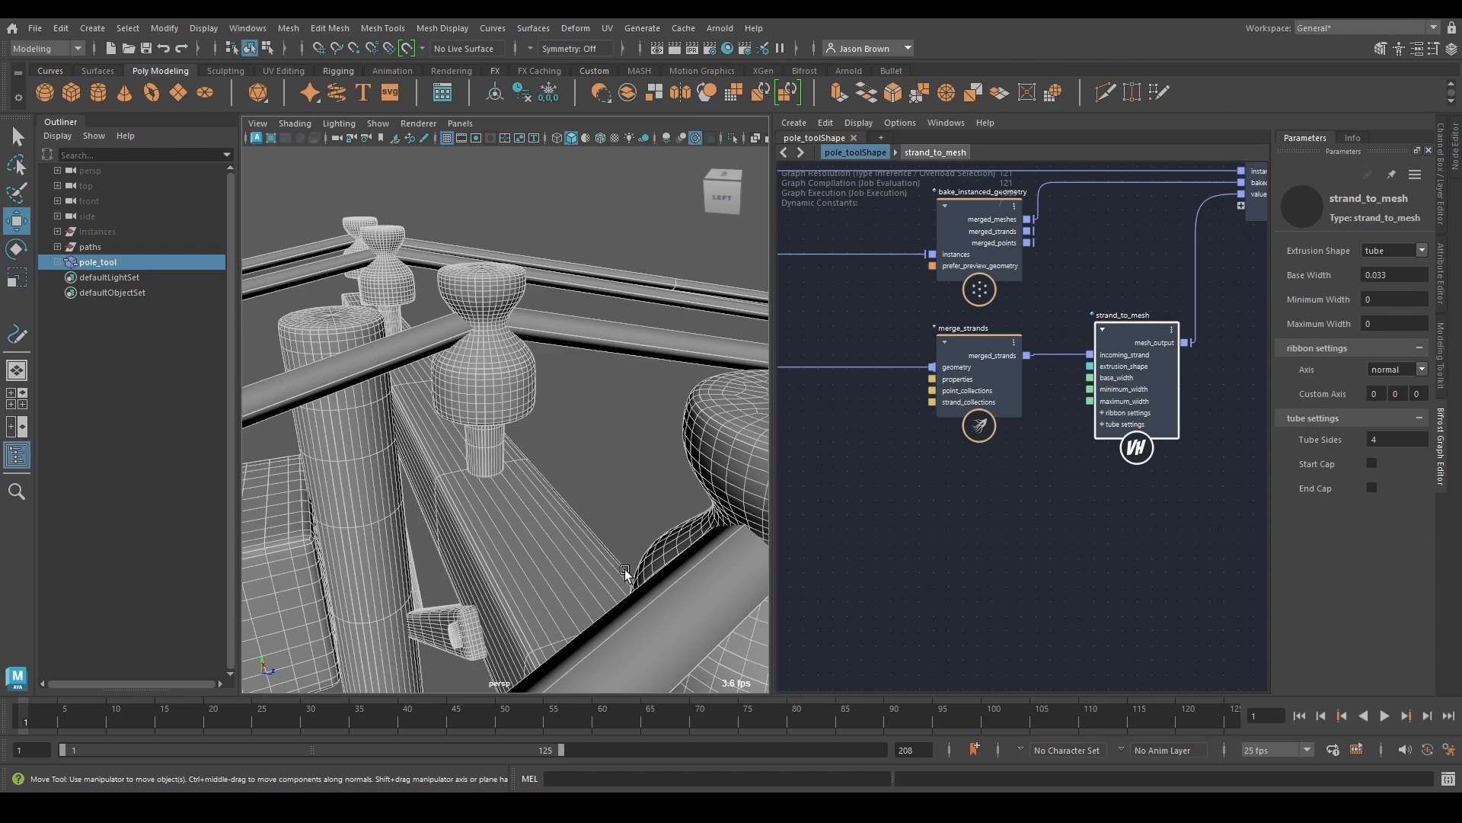
Step: Set the strand_to_mesh tube sides to 8 and check the rounder wires around the pole
{"action": "left_click", "coordinate": [1387, 439]}
{"action": "key", "text": "Return"}
{"action": "right_click_drag", "start_coordinate": [659, 426], "coordinate": [652, 474], "text": "alt"}
{"action": "left_click", "coordinate": [651, 478]}
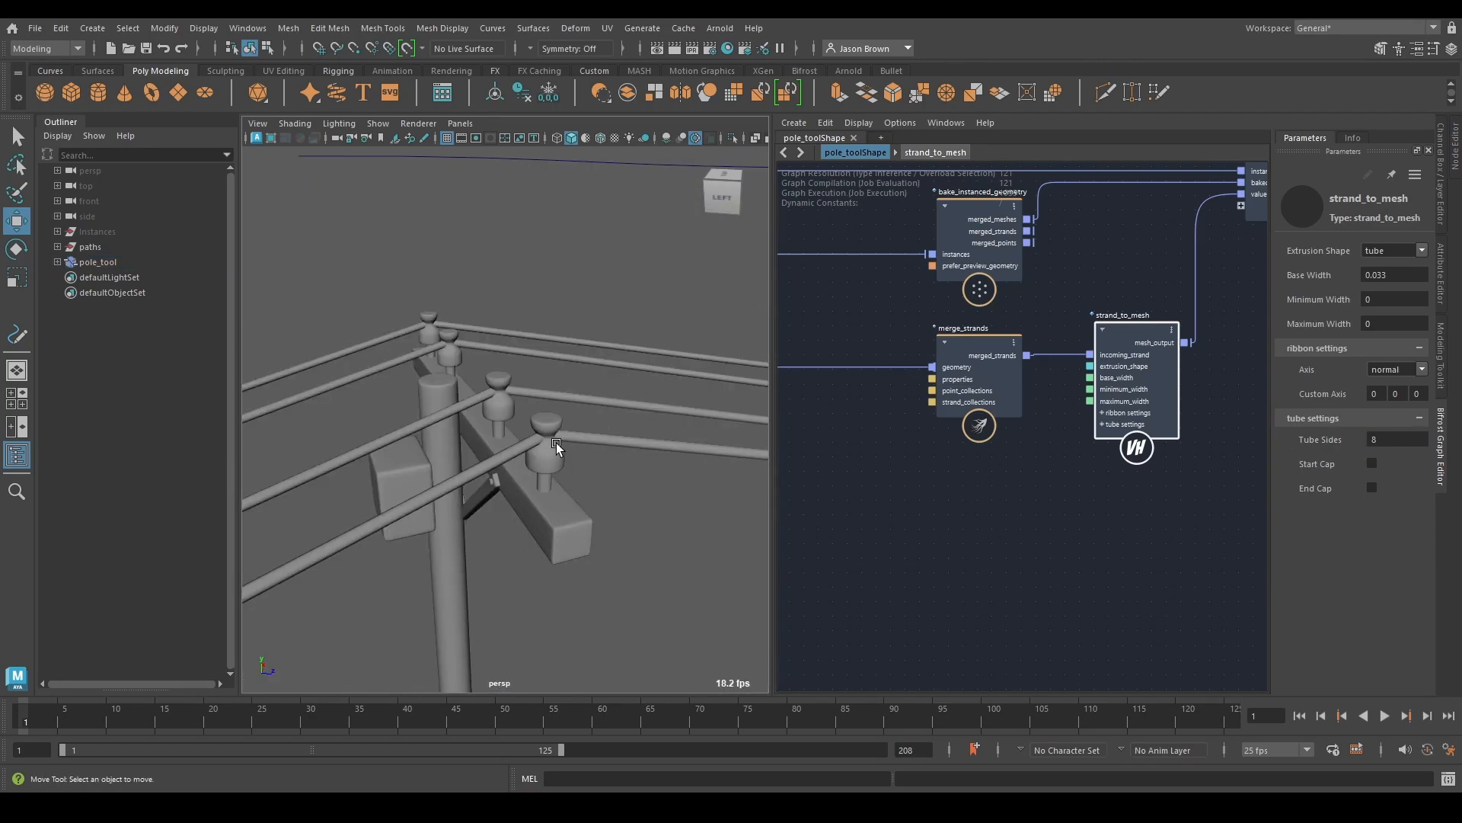
{"action": "left_click_drag", "start_coordinate": [556, 441], "coordinate": [497, 518], "text": "alt"}
{"action": "middle_click_drag", "start_coordinate": [497, 516], "coordinate": [521, 493], "text": "alt"}
Step: Rename the strand_point_count port on count_control_input to wire_resolution and select the Wire Resolution attribute of pole_tool
{"action": "middle_click_drag", "start_coordinate": [977, 532], "coordinate": [1146, 480], "text": "alt"}
{"action": "left_click_drag", "start_coordinate": [1146, 480], "coordinate": [992, 408]}
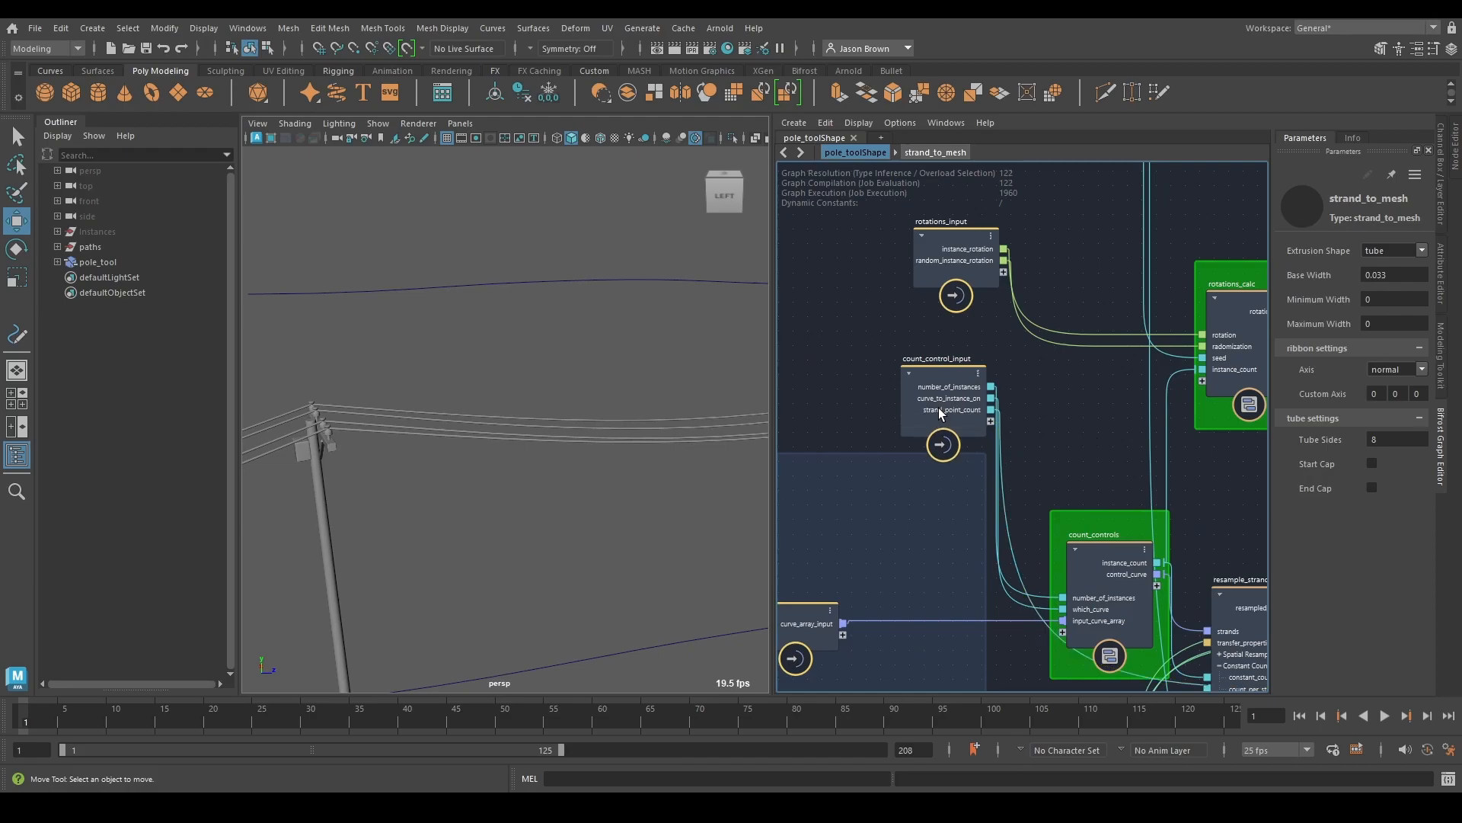
{"action": "right_click", "coordinate": [938, 409]}
{"action": "left_click", "coordinate": [975, 436]}
{"action": "type", "text": "wire_resolution"}
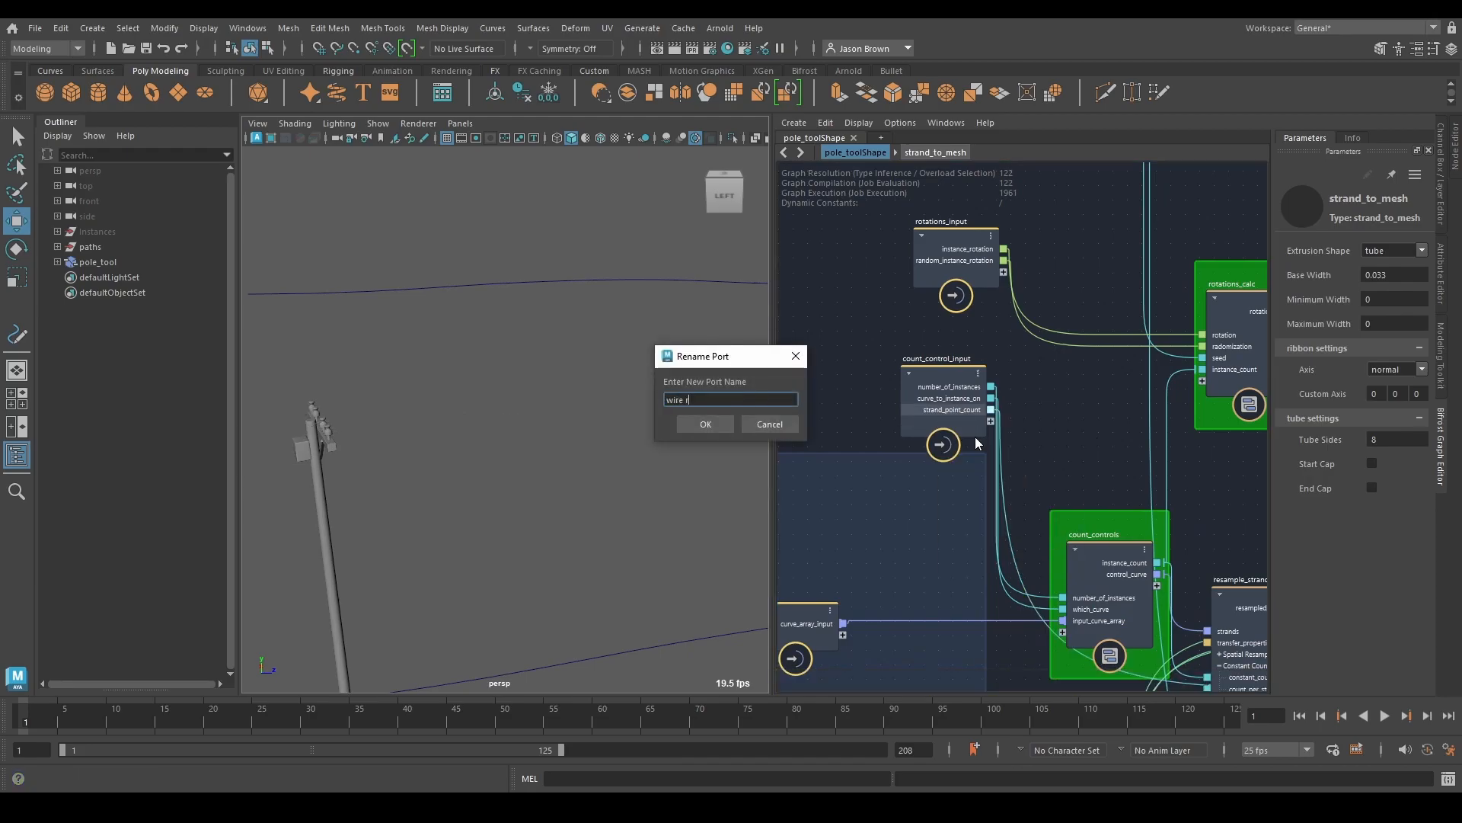
{"action": "key", "text": "Return"}
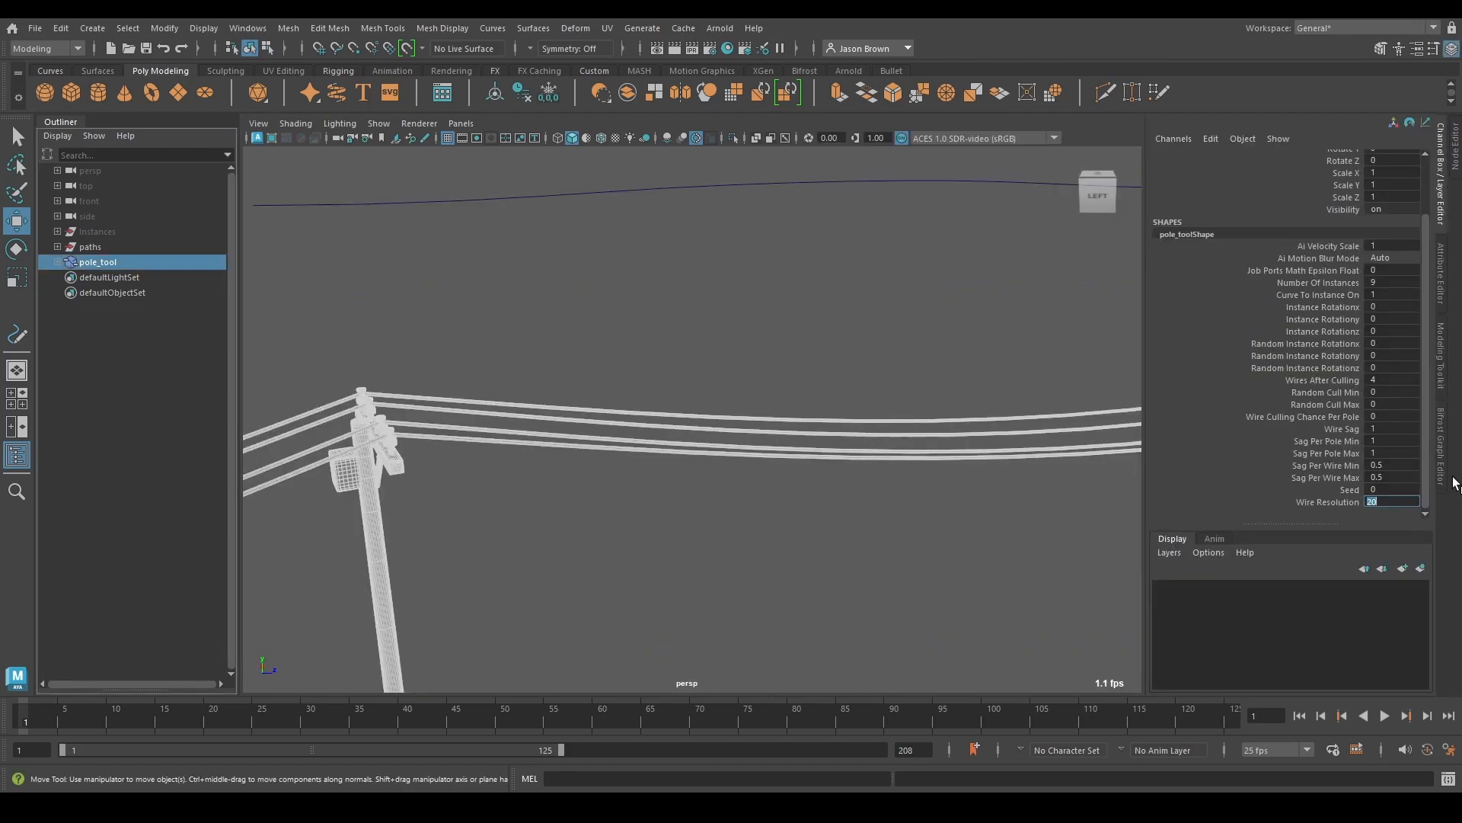
{"action": "left_click", "coordinate": [1348, 503]}
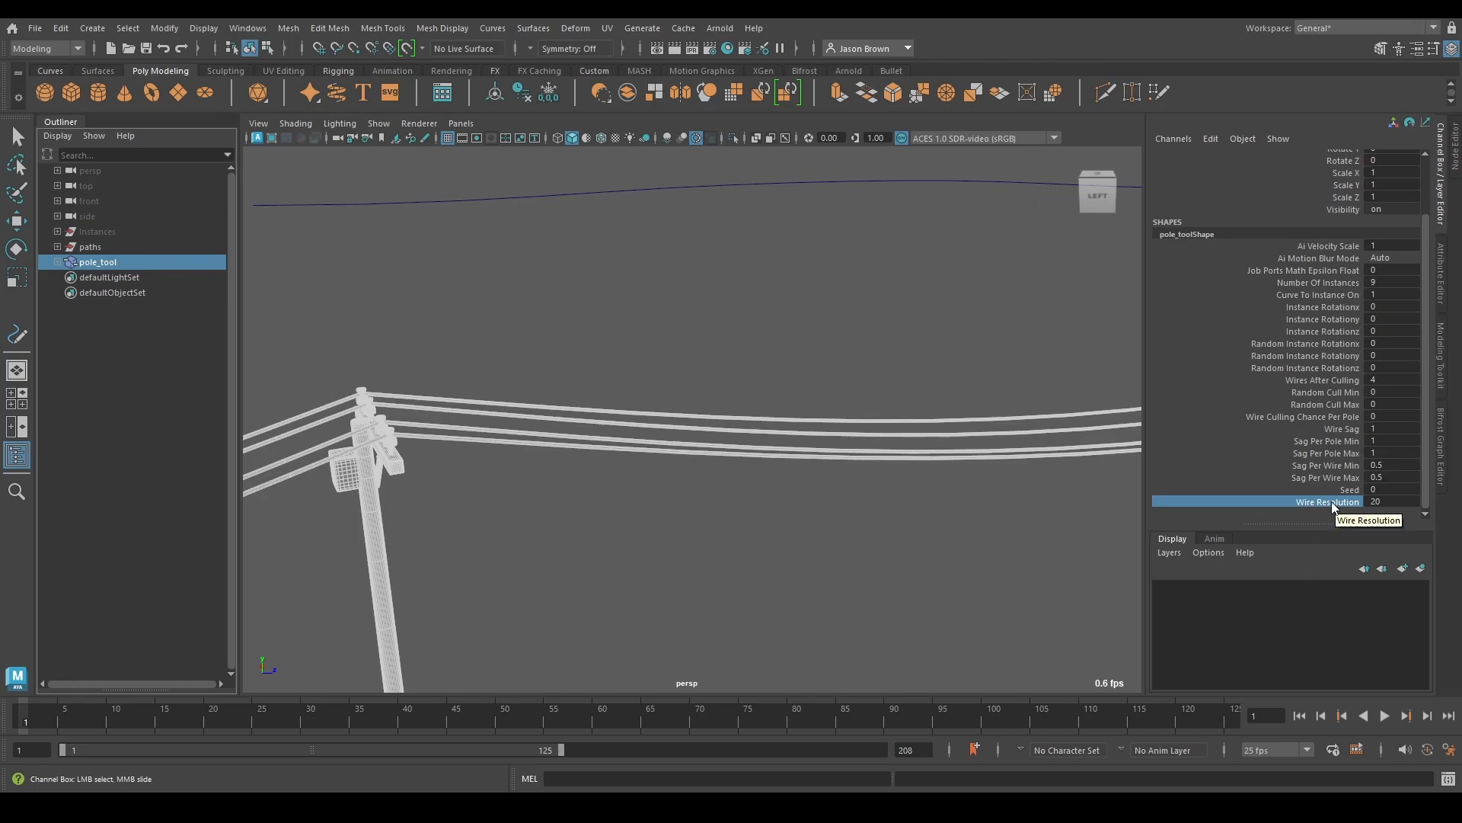
Step: Delete the seed_input node that feeds the start port of prime_sequence in the pole_toolShape graph
{"action": "left_click", "coordinate": [1350, 491]}
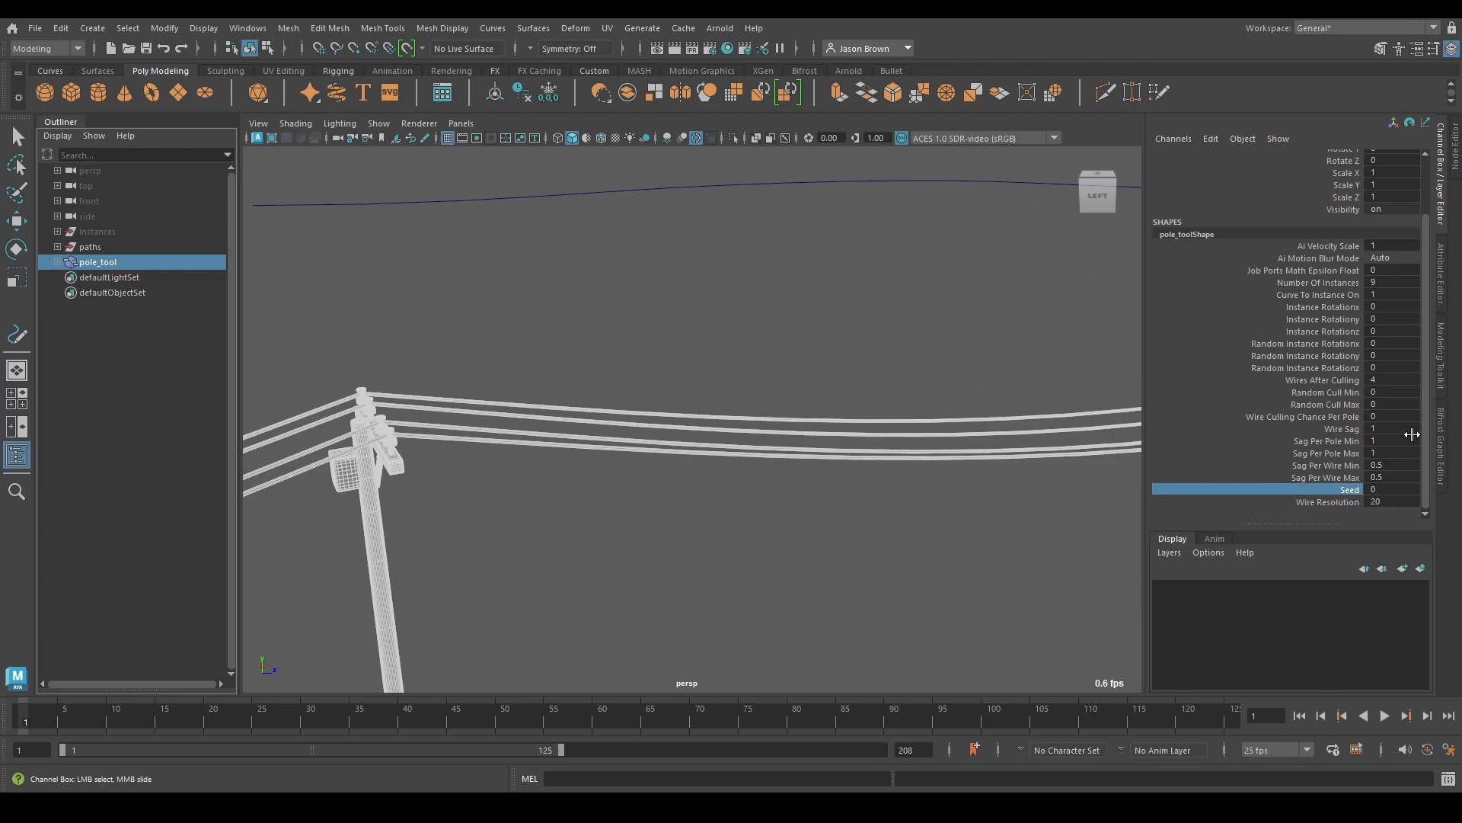
{"action": "left_click", "coordinate": [1441, 448]}
{"action": "scroll", "coordinate": [1048, 466], "scroll_direction": "down", "scroll_amount": 3}
{"action": "middle_click_drag", "start_coordinate": [1050, 468], "coordinate": [1081, 594], "text": "alt"}
{"action": "middle_click_drag", "start_coordinate": [1049, 357], "coordinate": [1182, 529], "text": "alt"}
{"action": "scroll", "coordinate": [1038, 401], "scroll_direction": "up", "scroll_amount": 4}
{"action": "left_click_drag", "start_coordinate": [910, 299], "coordinate": [990, 520]}
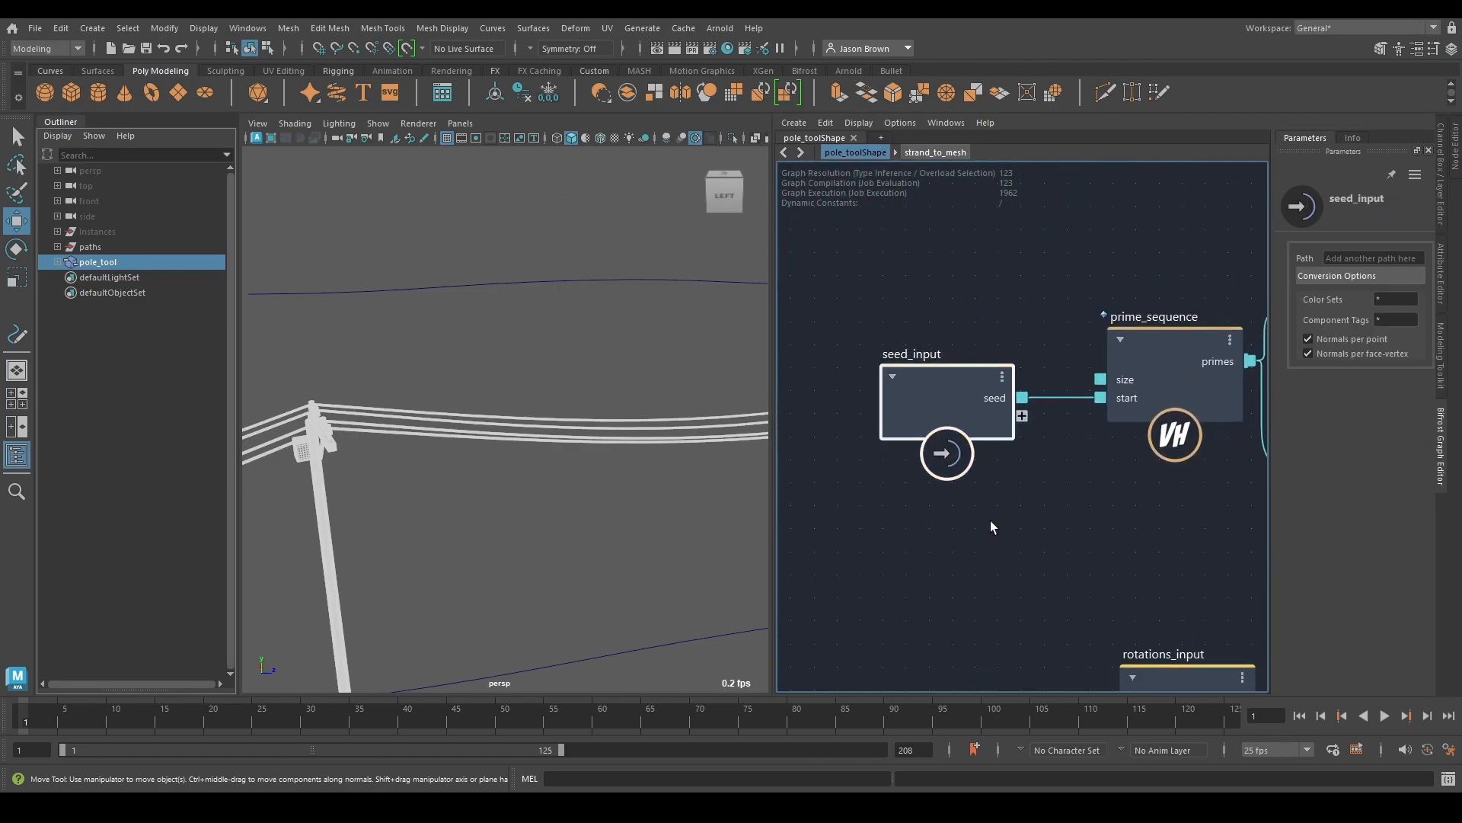
{"action": "key", "text": "Delete"}
Step: Add a new input node in front of prime_sequence and connect it to that node's start port
{"action": "key", "text": "Tab"}
{"action": "type", "text": "input"}
{"action": "key", "text": "Return"}
{"action": "left_click_drag", "start_coordinate": [984, 542], "coordinate": [875, 399]}
{"action": "left_click_drag", "start_coordinate": [1100, 402], "coordinate": [938, 416]}
Step: Rename the start port on the new input node to seed and check the attribute order of pole_tool
{"action": "right_click", "coordinate": [899, 416]}
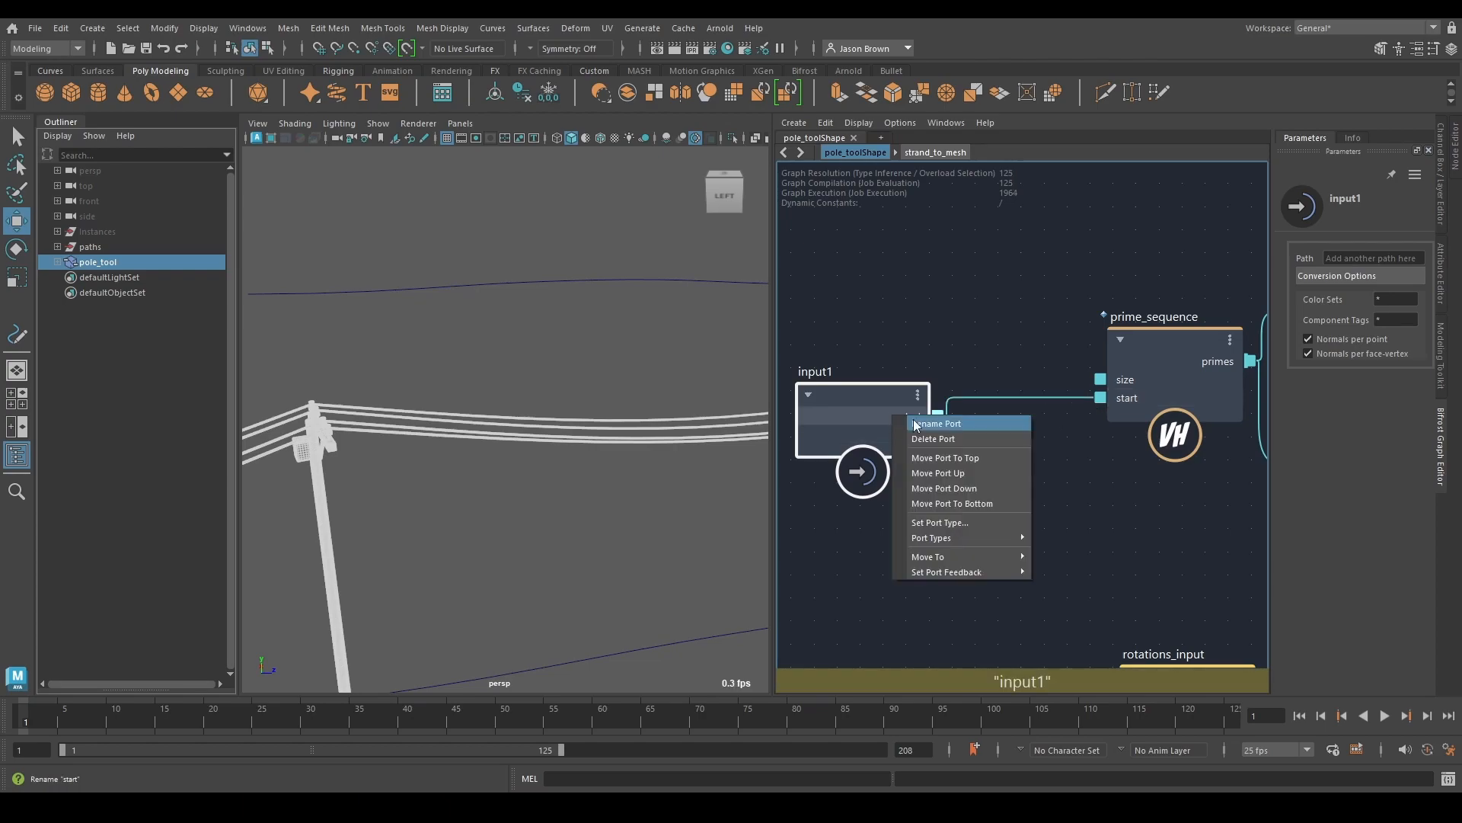
{"action": "left_click", "coordinate": [926, 421]}
{"action": "key", "text": "Return"}
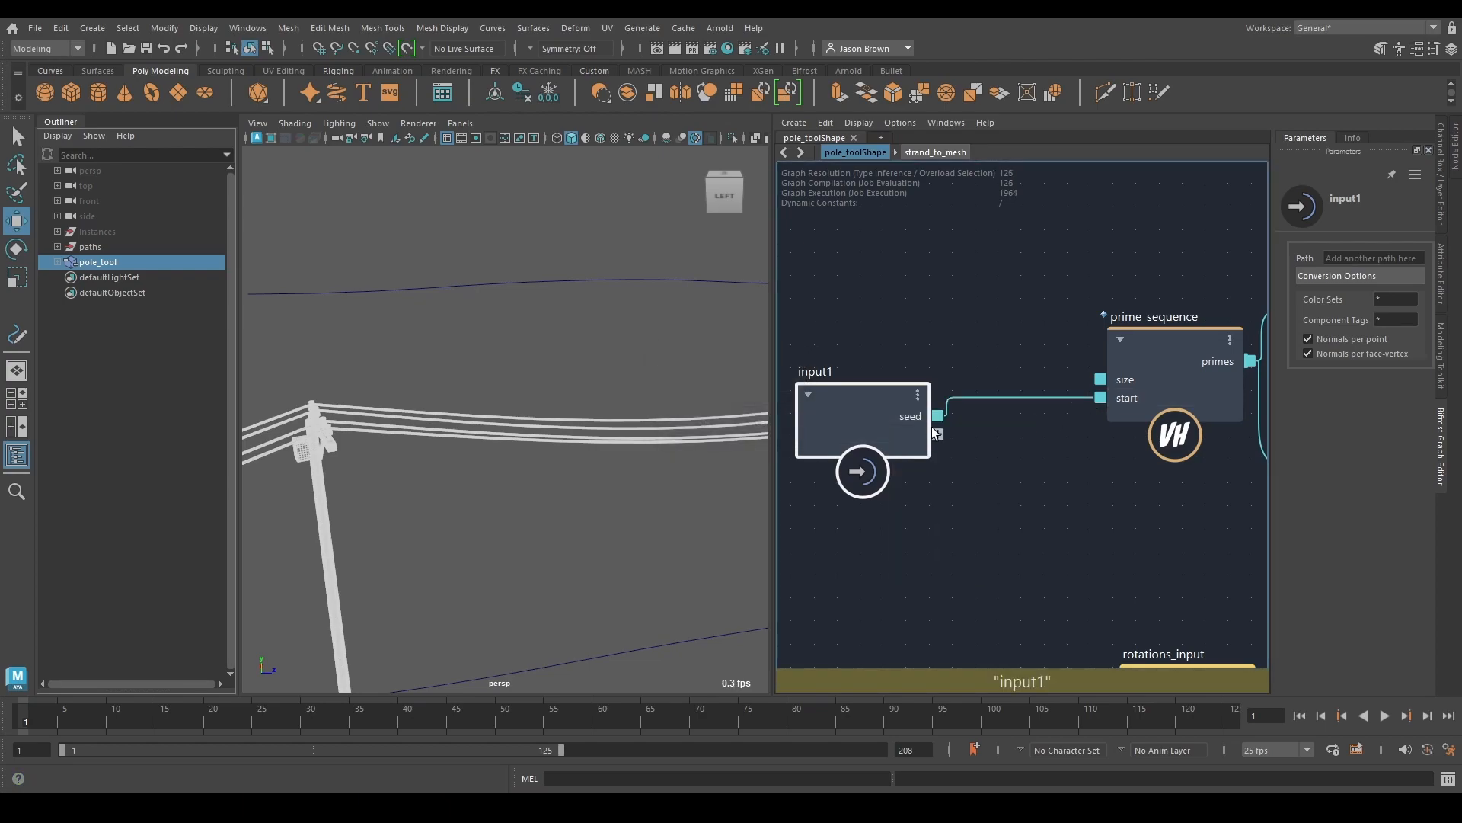
{"action": "left_click", "coordinate": [1443, 169]}
{"action": "scroll", "coordinate": [1361, 354], "scroll_direction": "down", "scroll_amount": 3}
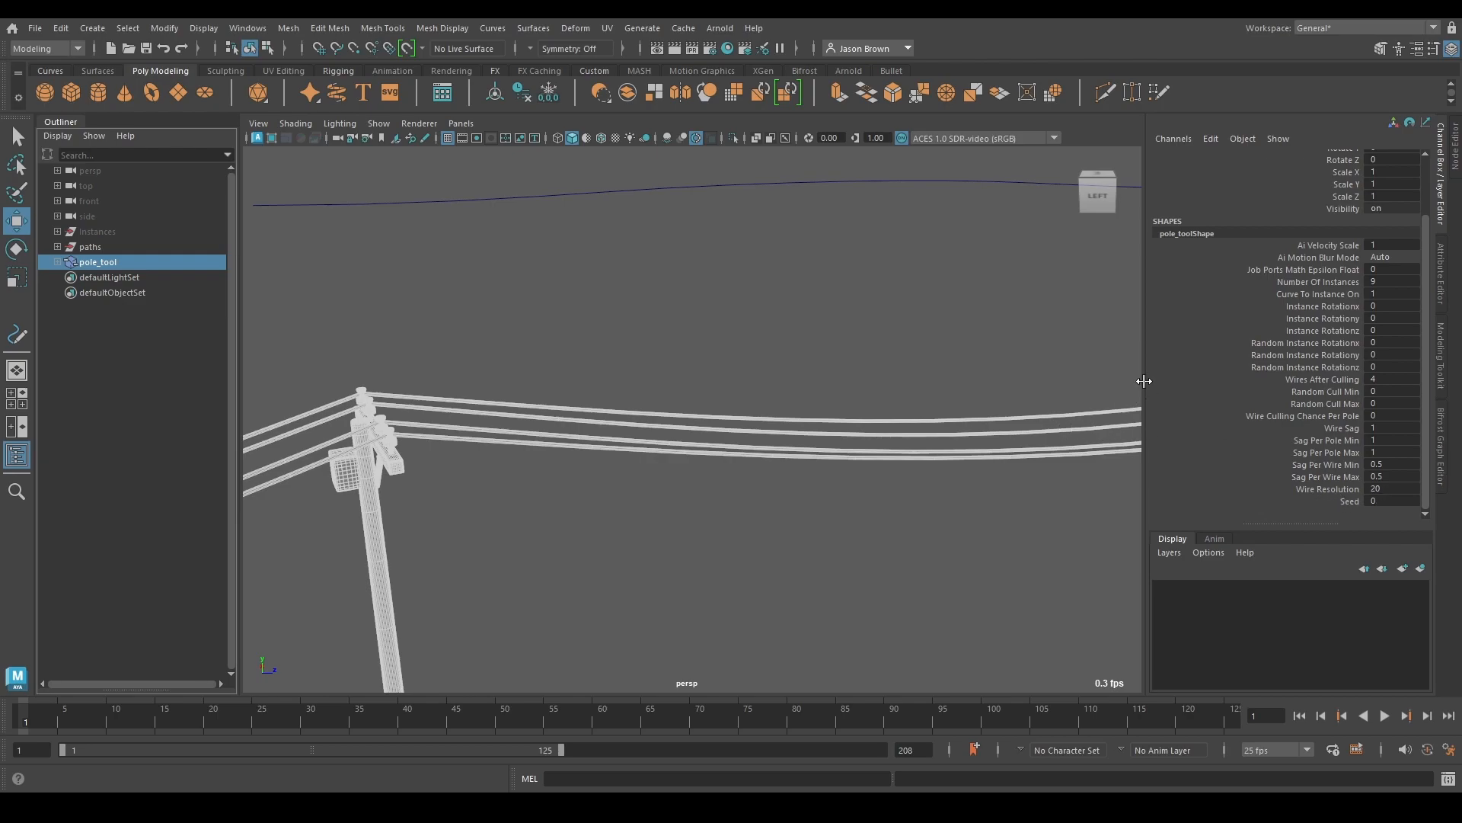
Step: Set the extrusion shape of the strand_to_mesh node to ribbon
{"action": "left_click", "coordinate": [1441, 453]}
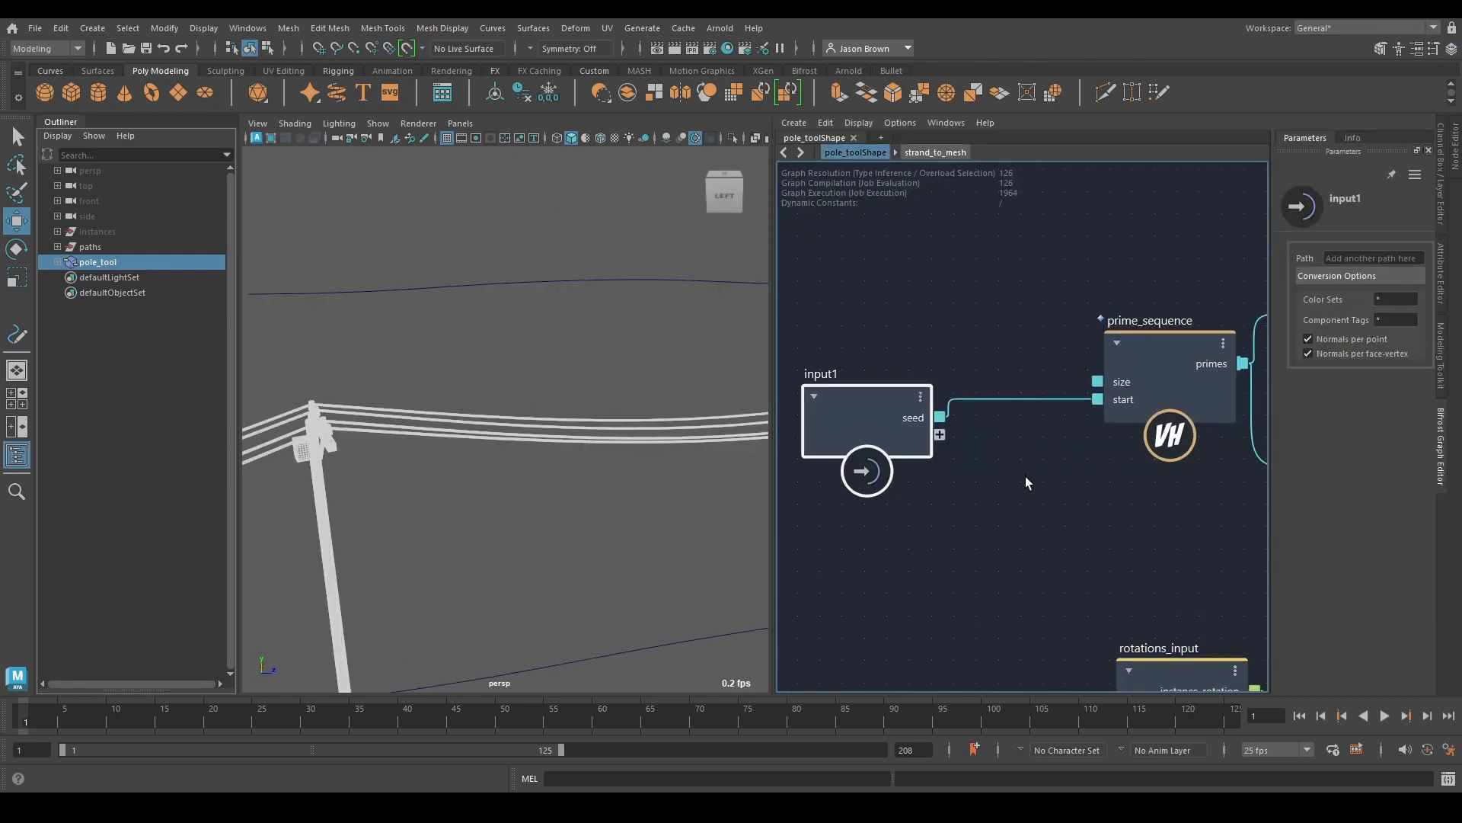
{"action": "scroll", "coordinate": [993, 532], "scroll_direction": "down", "scroll_amount": 4}
{"action": "middle_click_drag", "start_coordinate": [1156, 582], "coordinate": [1035, 465], "text": "alt"}
{"action": "right_click_drag", "start_coordinate": [1035, 461], "coordinate": [1130, 545], "text": "alt"}
{"action": "left_click_drag", "start_coordinate": [1130, 560], "coordinate": [1178, 691]}
{"action": "middle_click_drag", "start_coordinate": [1019, 415], "coordinate": [1157, 509], "text": "alt"}
{"action": "right_click_drag", "start_coordinate": [1097, 492], "coordinate": [1123, 509], "text": "alt"}
{"action": "left_click", "coordinate": [1054, 420]}
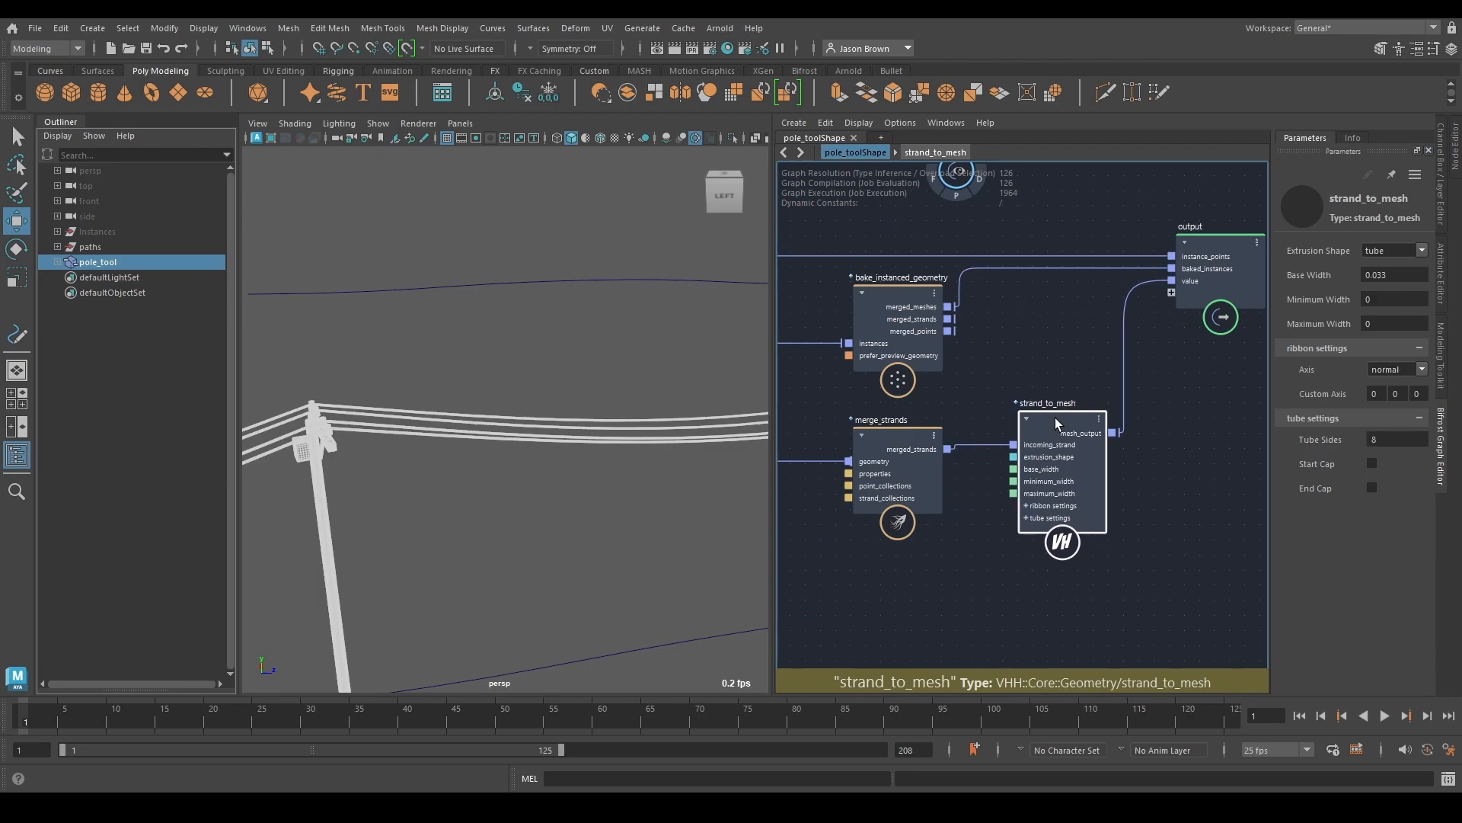
{"action": "left_click_drag", "start_coordinate": [1054, 424], "coordinate": [1055, 422]}
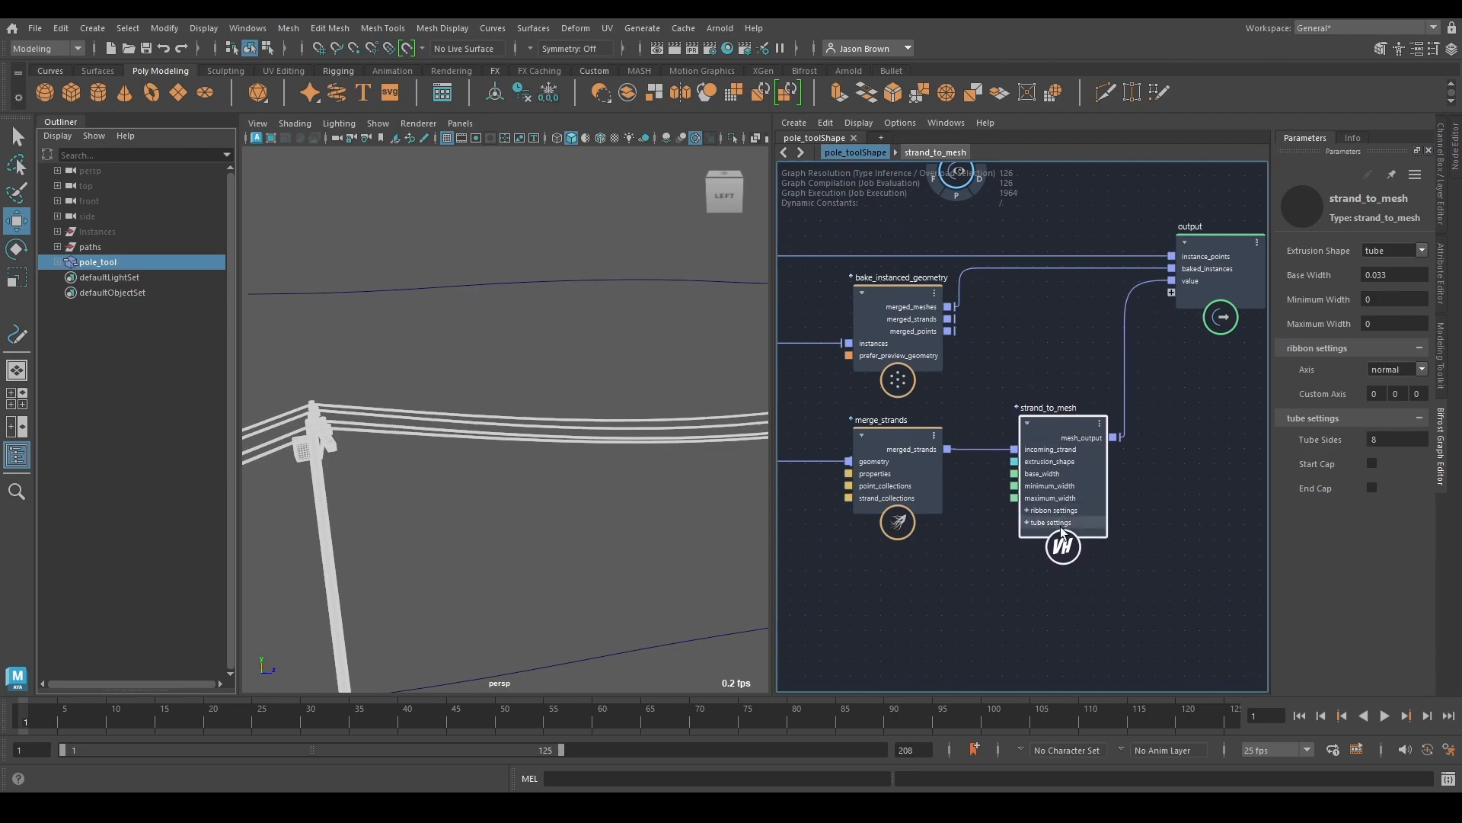
{"action": "middle_click_drag", "start_coordinate": [1025, 544], "coordinate": [1096, 498], "text": "alt"}
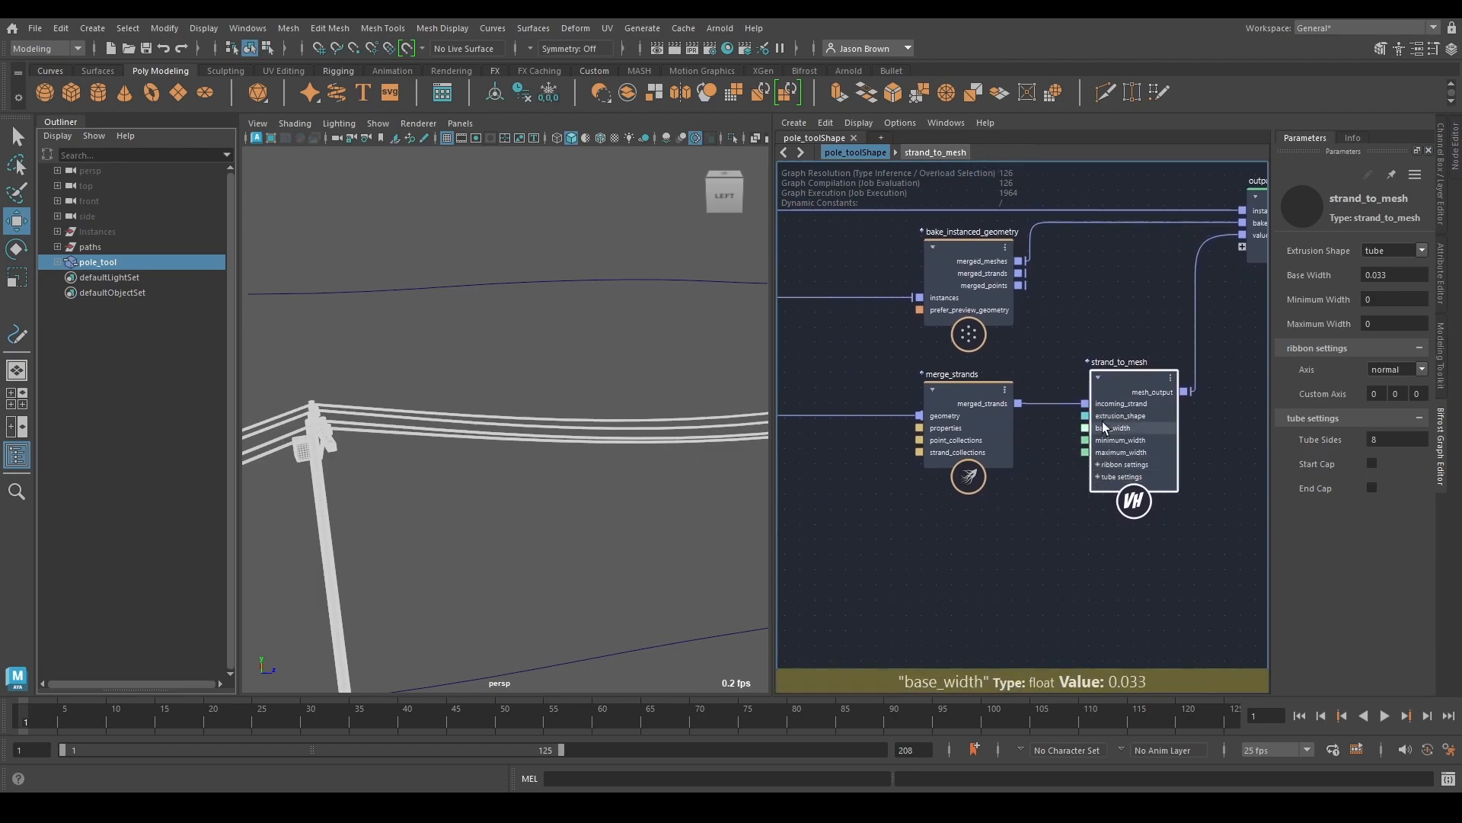
{"action": "left_click", "coordinate": [1421, 250]}
{"action": "left_click", "coordinate": [1387, 267]}
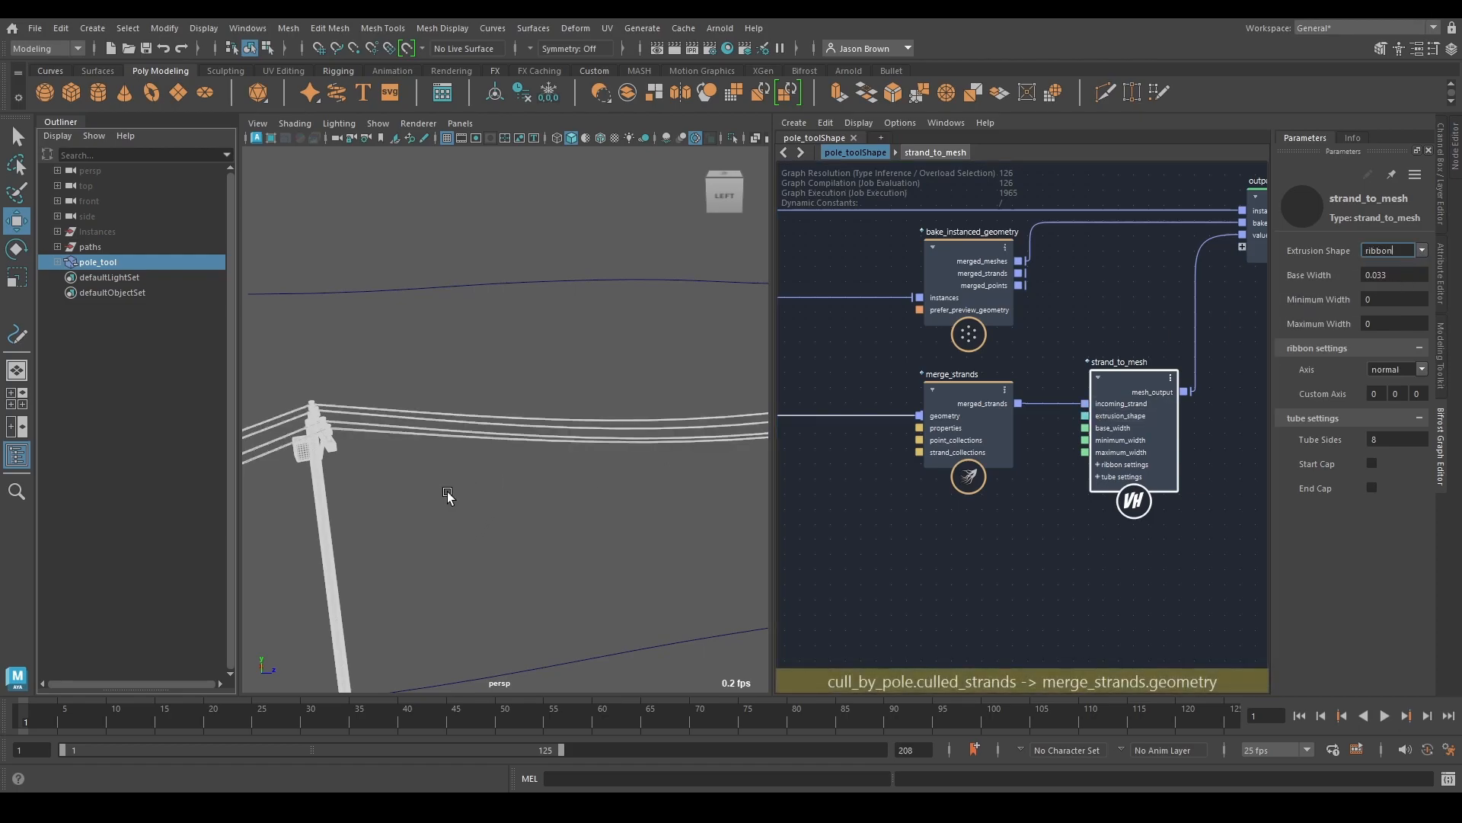
Step: Inspect a ribbon wire close up, try the binormal ribbon axis, and set the axis back to normal
{"action": "key", "text": "f"}
{"action": "right_click_drag", "start_coordinate": [468, 486], "coordinate": [572, 526], "text": "alt"}
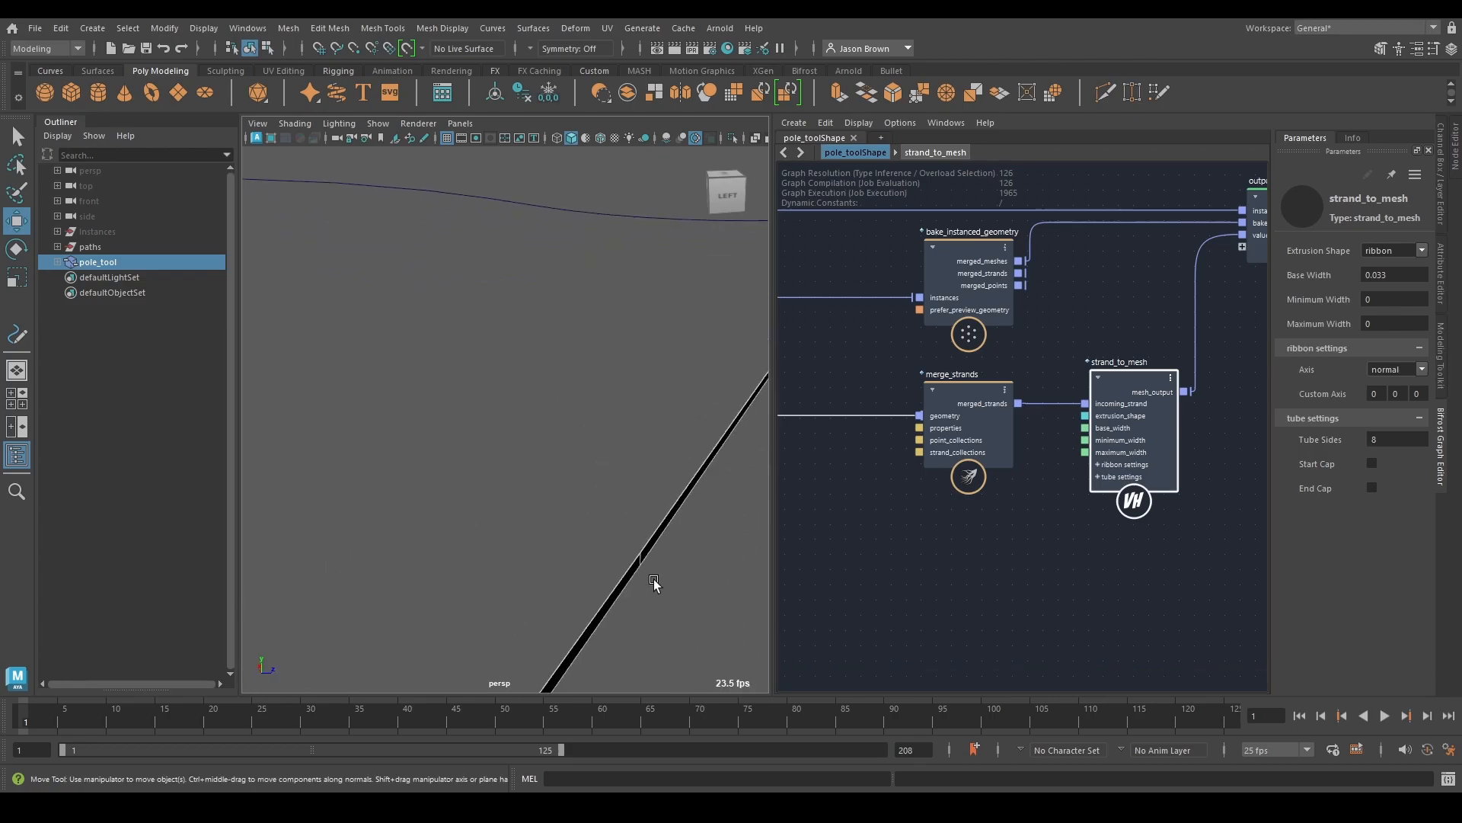
{"action": "left_click", "coordinate": [1415, 368]}
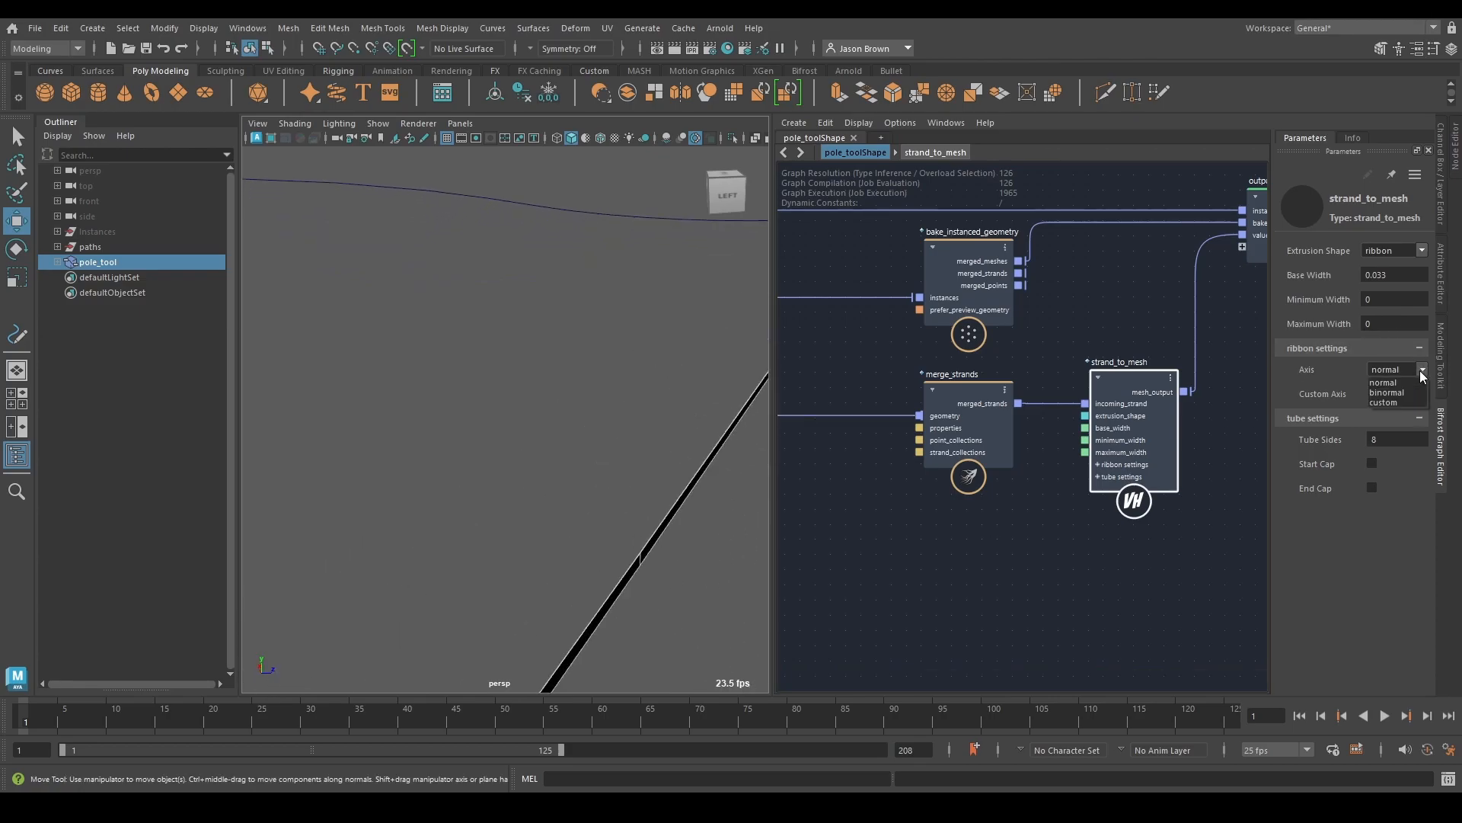
{"action": "left_click", "coordinate": [1393, 391]}
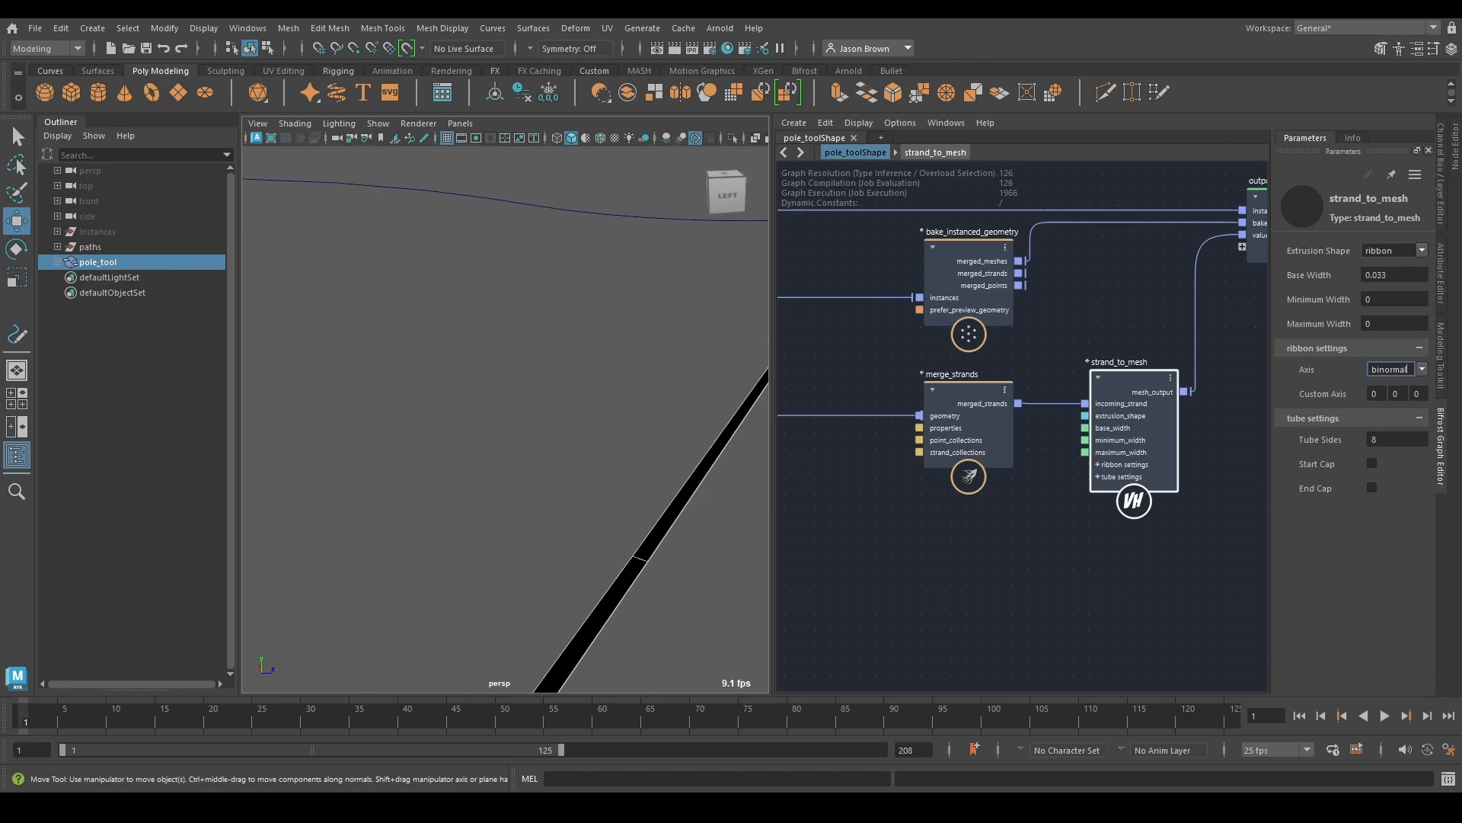
{"action": "left_click", "coordinate": [1415, 382]}
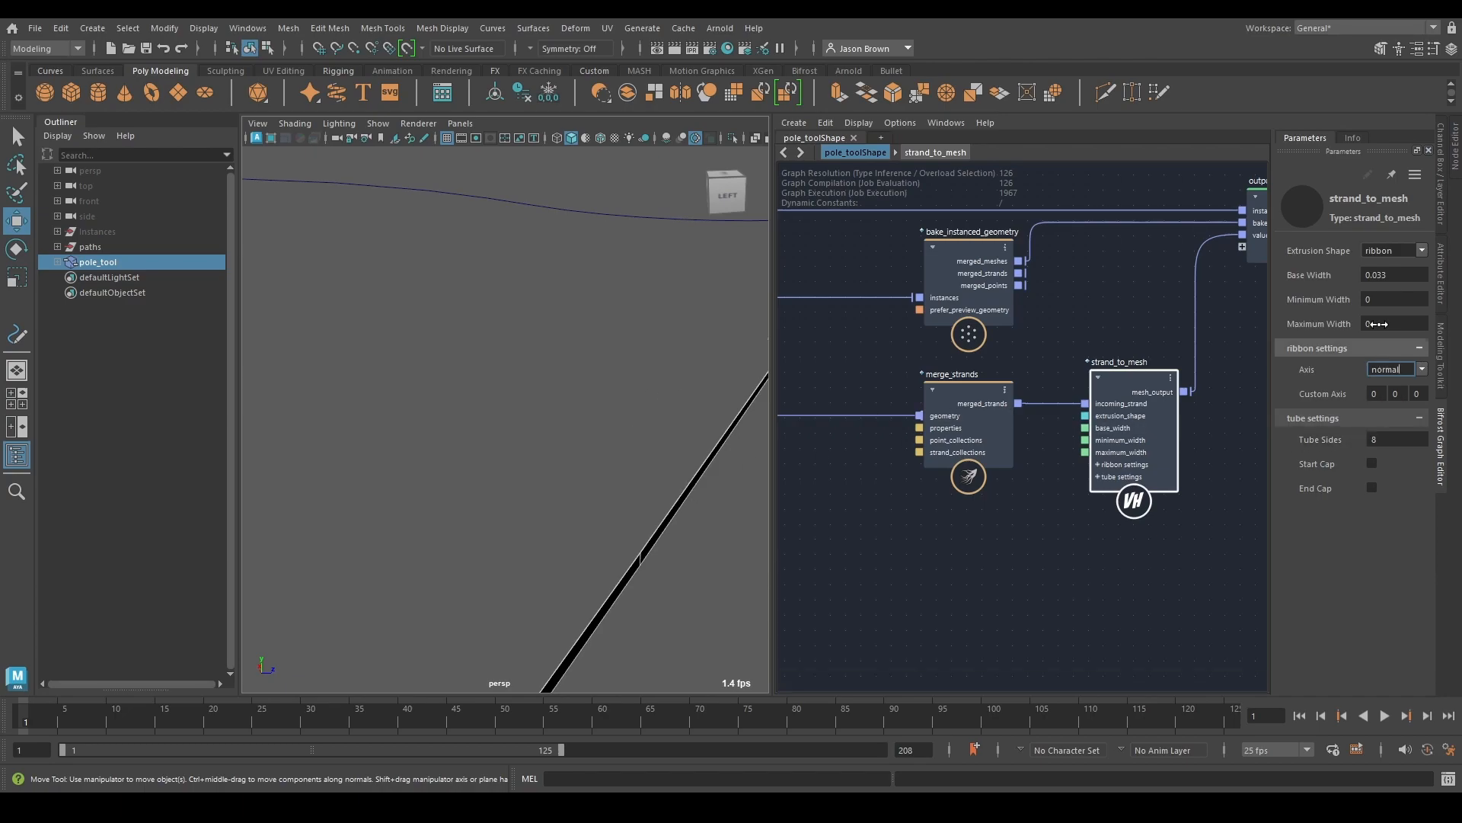
Step: Set the strand_to_mesh base width to 0.032 and its extrusion shape to tube
{"action": "mouse_move", "coordinate": [1384, 272]}
{"action": "left_mouse_down"}
{"action": "mouse_move", "coordinate": [1401, 284]}
{"action": "mouse_move", "coordinate": [1380, 286]}
{"action": "left_mouse_up"}
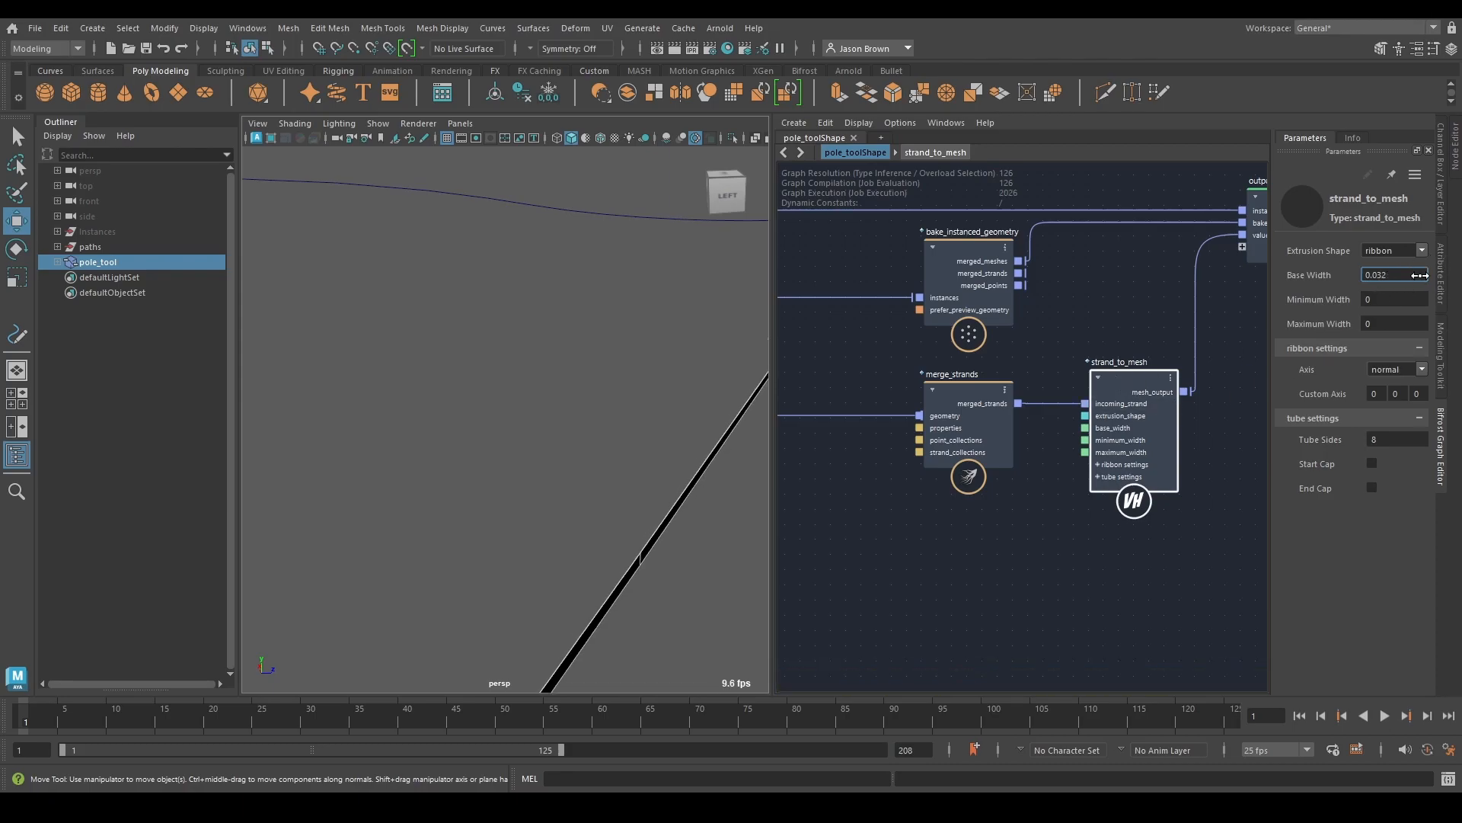
{"action": "left_click", "coordinate": [1402, 273]}
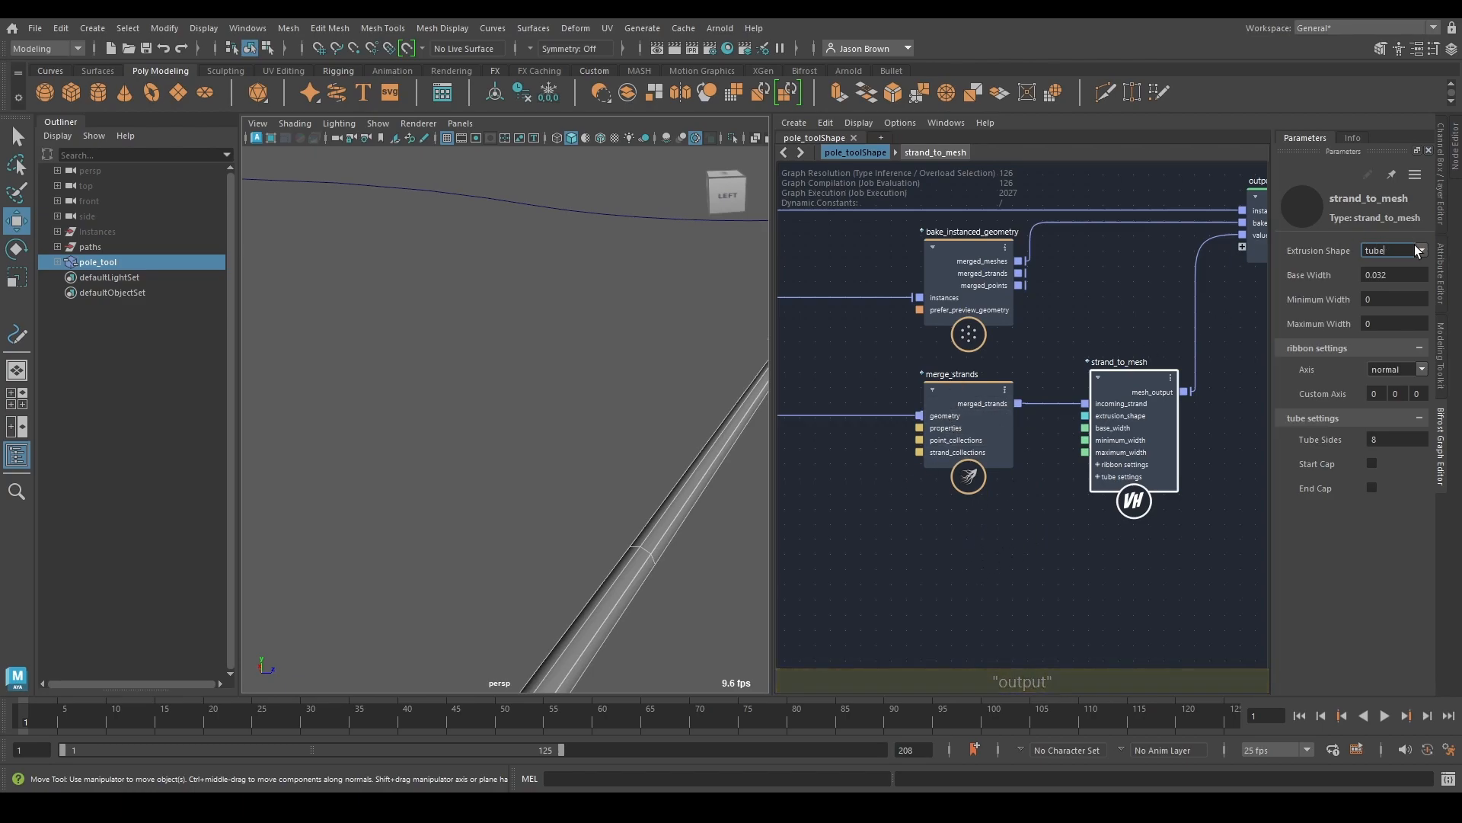
{"action": "scroll", "coordinate": [1142, 344], "scroll_direction": "down", "scroll_amount": 1}
{"action": "scroll", "coordinate": [1142, 345], "scroll_direction": "down", "scroll_amount": 2}
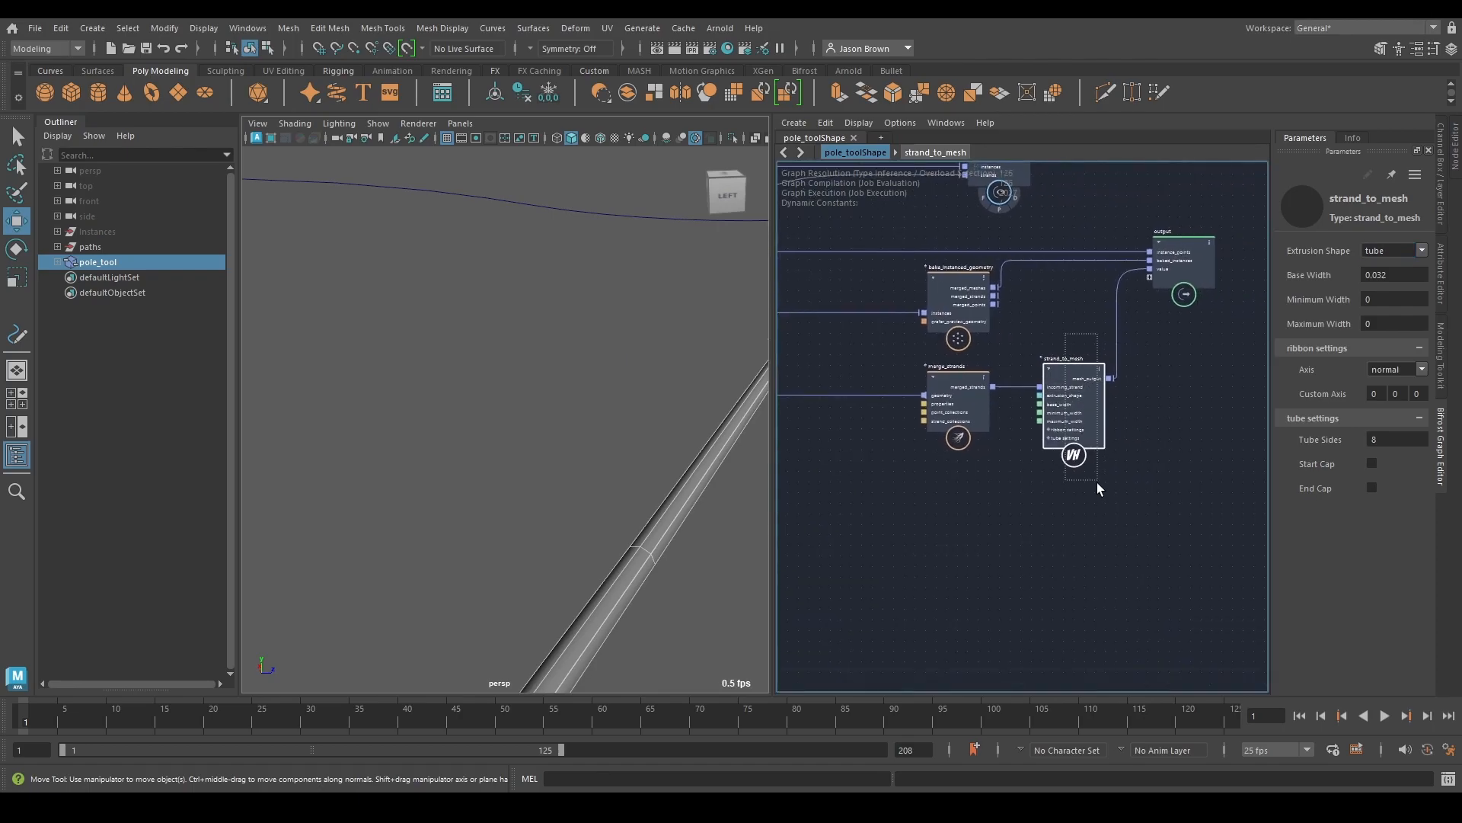
Step: Move the strand_to_mesh node slightly closer to the merge_strands node
{"action": "scroll", "coordinate": [1132, 397], "scroll_direction": "up", "scroll_amount": 4}
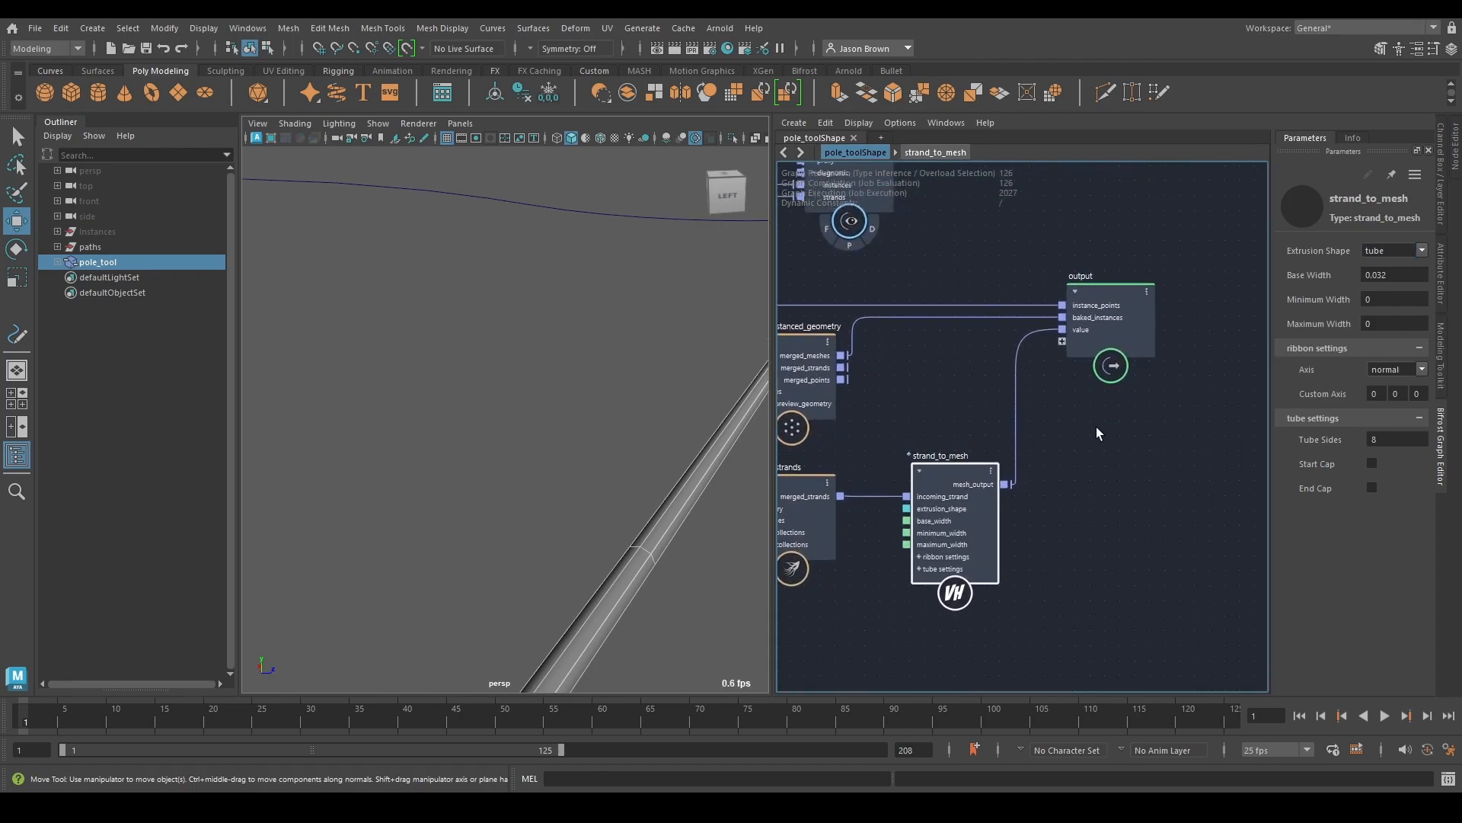
{"action": "middle_click_drag", "start_coordinate": [1085, 419], "coordinate": [1138, 434]}
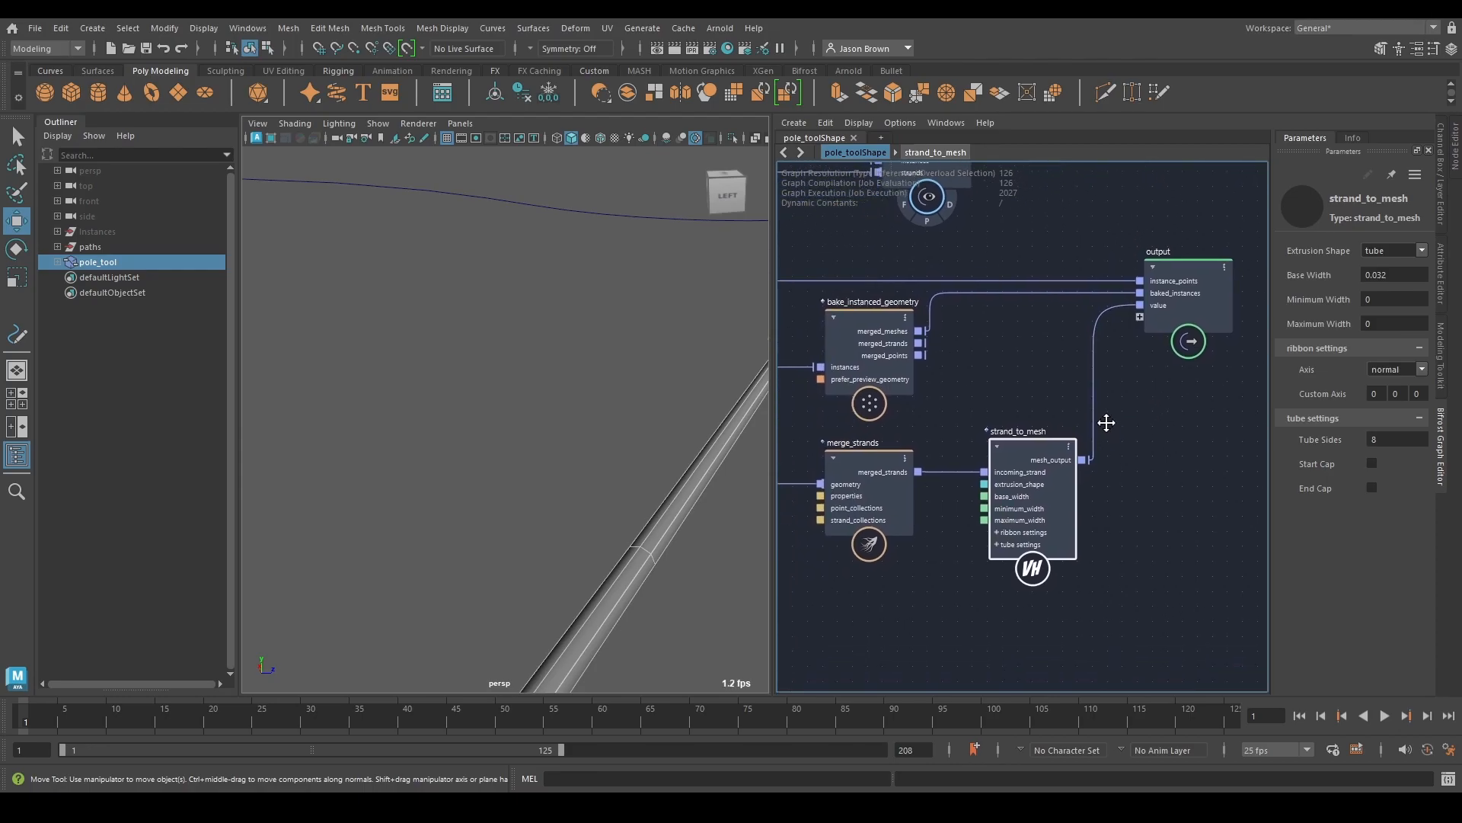
{"action": "left_click_drag", "start_coordinate": [1058, 455], "coordinate": [1031, 455]}
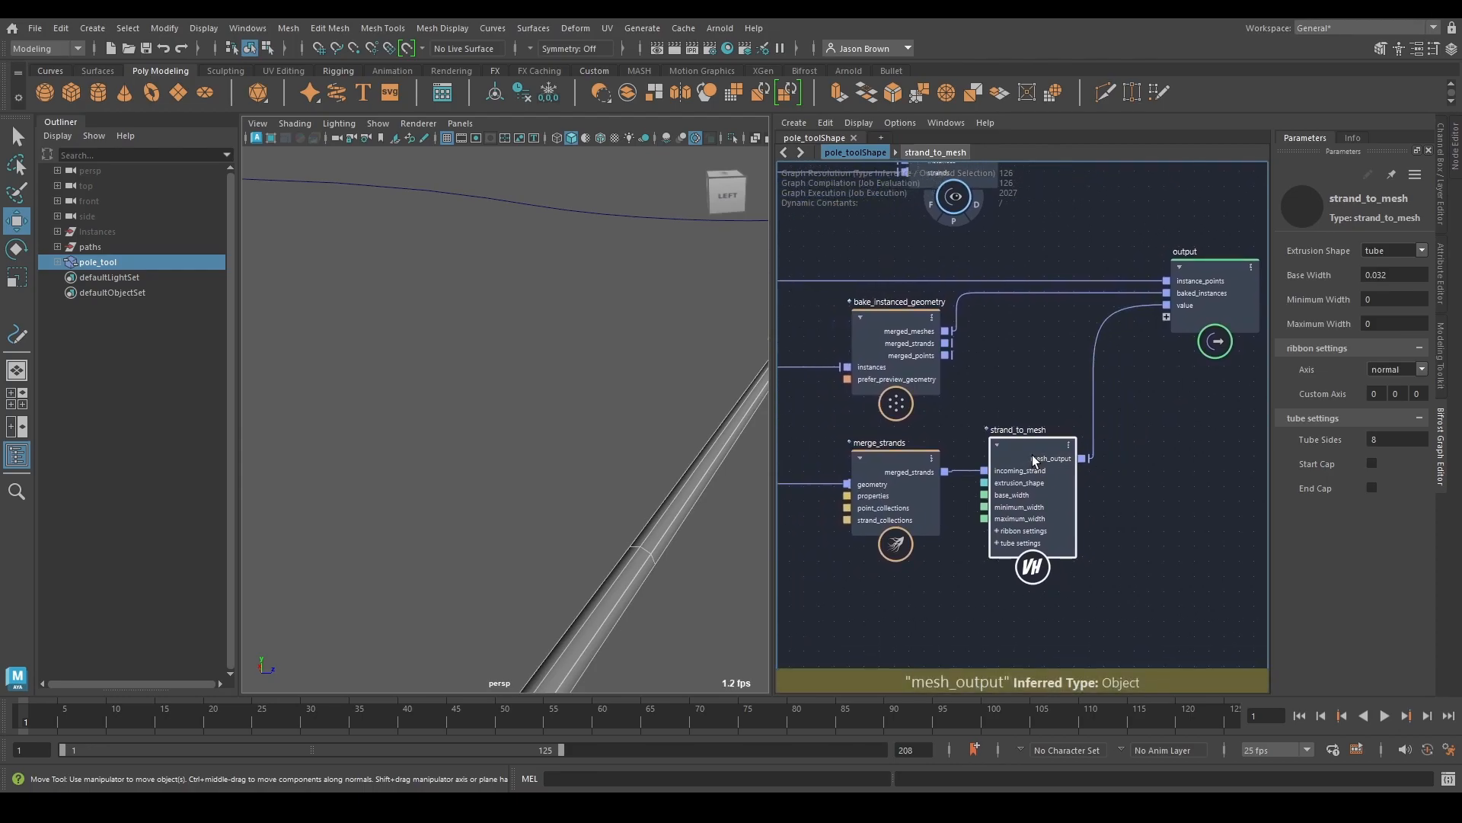
Step: Examine the Baked Instances, Instance Points and Value outputs of pole_toolShape in the Node Editor
{"action": "left_click", "coordinate": [1454, 158]}
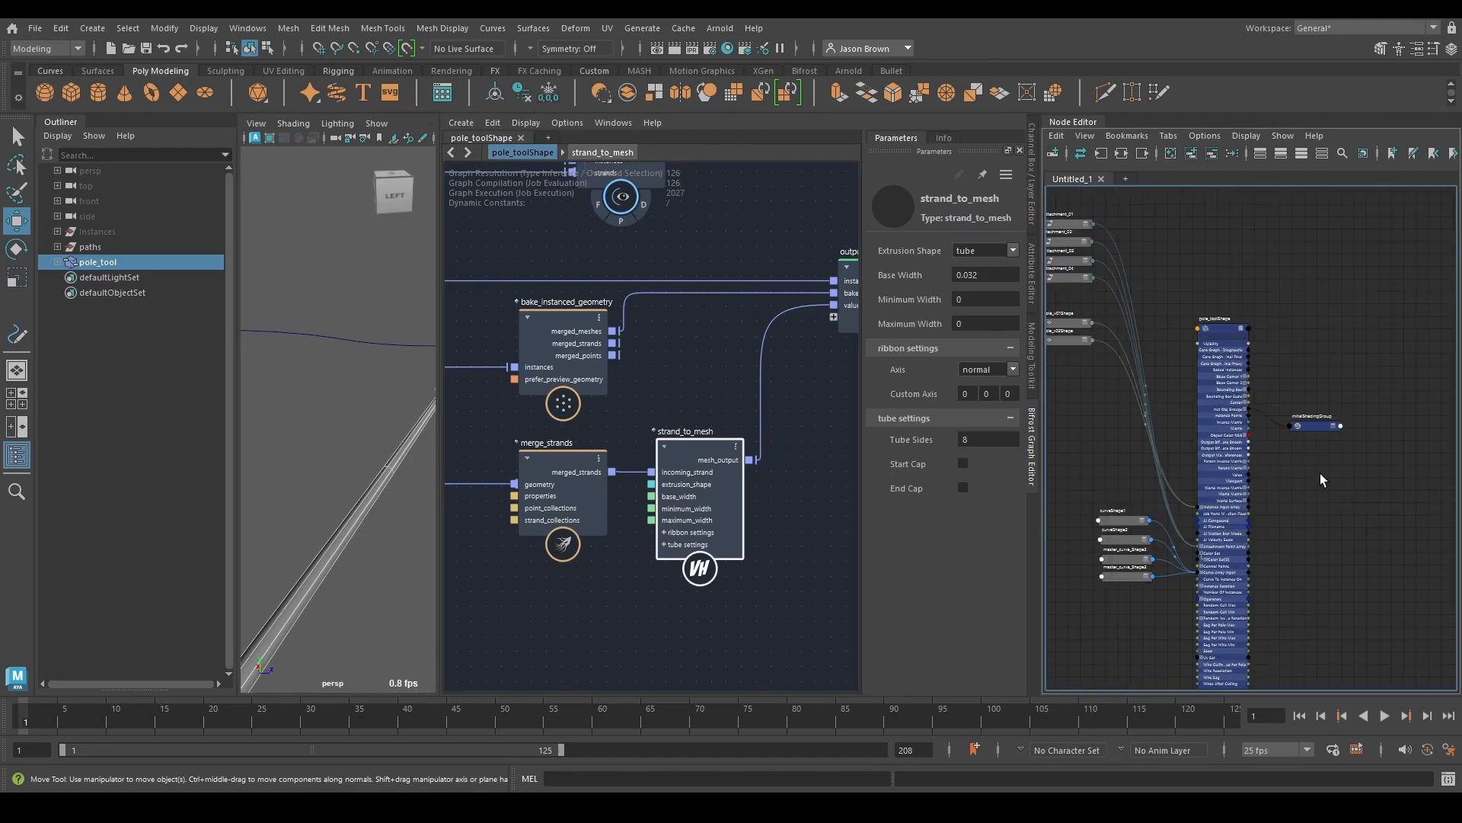
{"action": "scroll", "coordinate": [1272, 431], "scroll_direction": "up", "scroll_amount": 6}
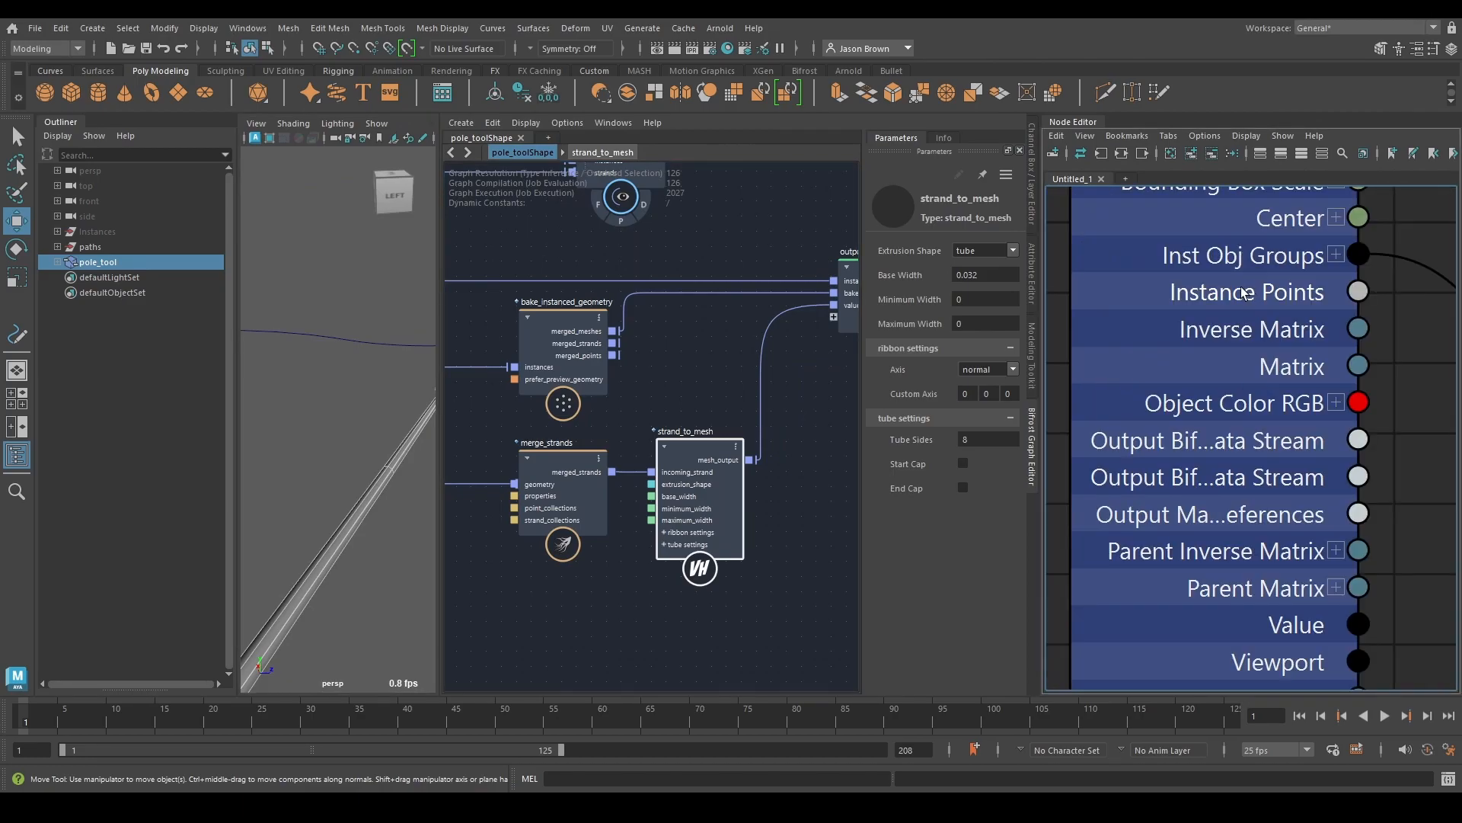
{"action": "middle_click_drag", "start_coordinate": [818, 335], "coordinate": [748, 354], "text": "alt"}
{"action": "middle_click_drag", "start_coordinate": [1151, 301], "coordinate": [1136, 660], "text": "alt"}
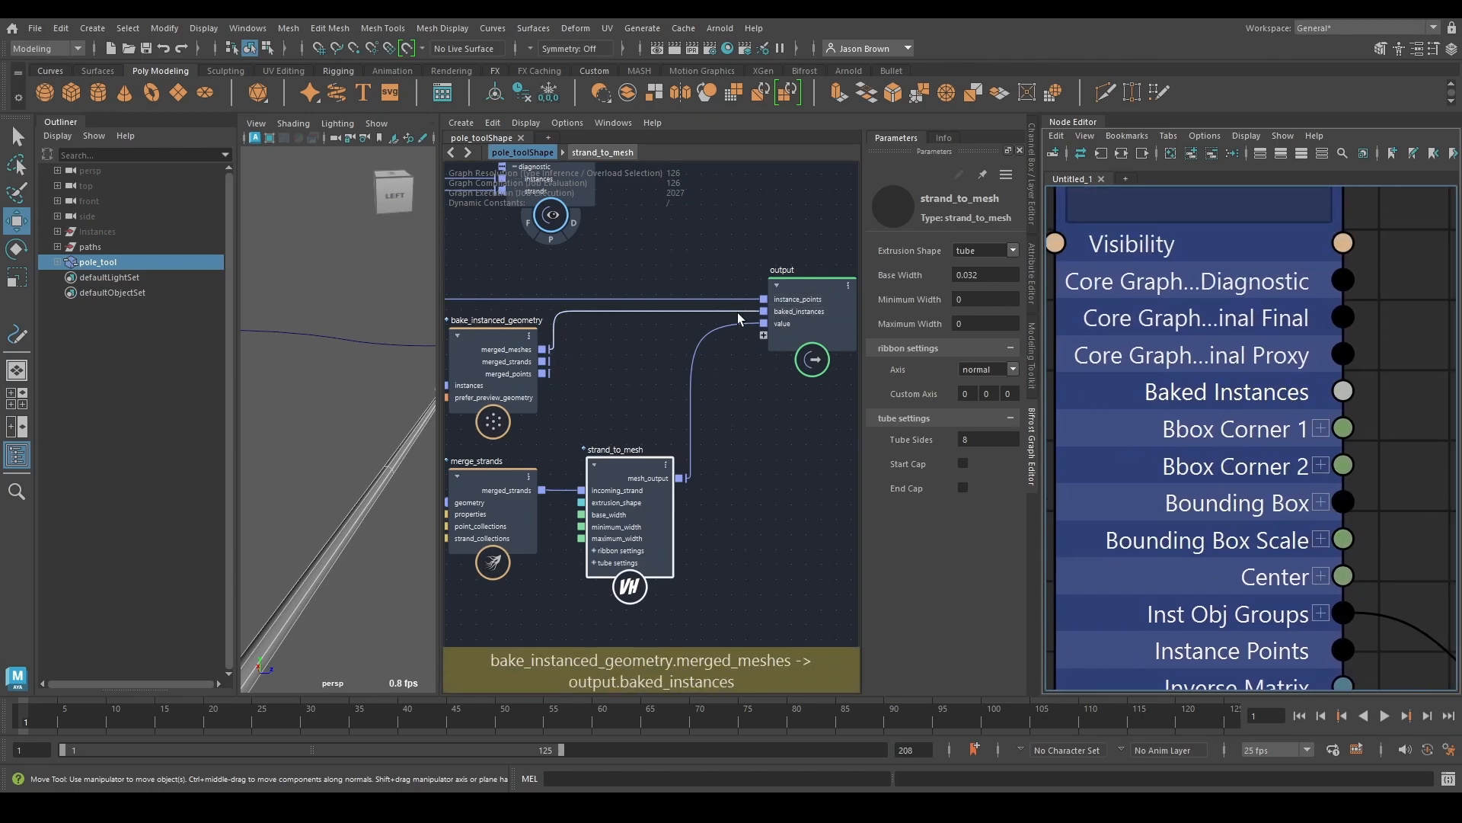
{"action": "middle_click_drag", "start_coordinate": [747, 483], "coordinate": [736, 457], "text": "alt"}
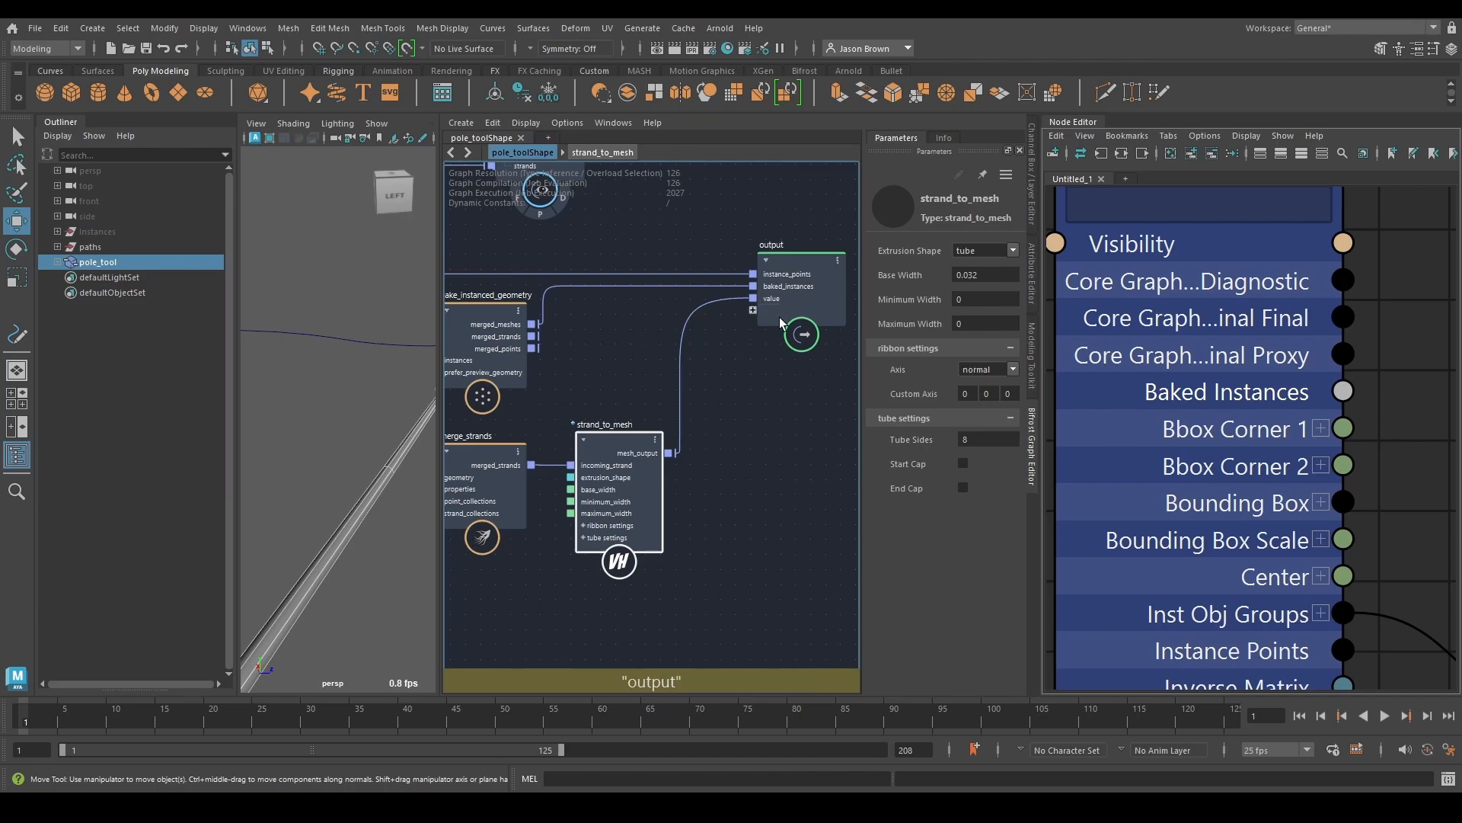
{"action": "scroll", "coordinate": [1241, 571], "scroll_direction": "down", "scroll_amount": 15}
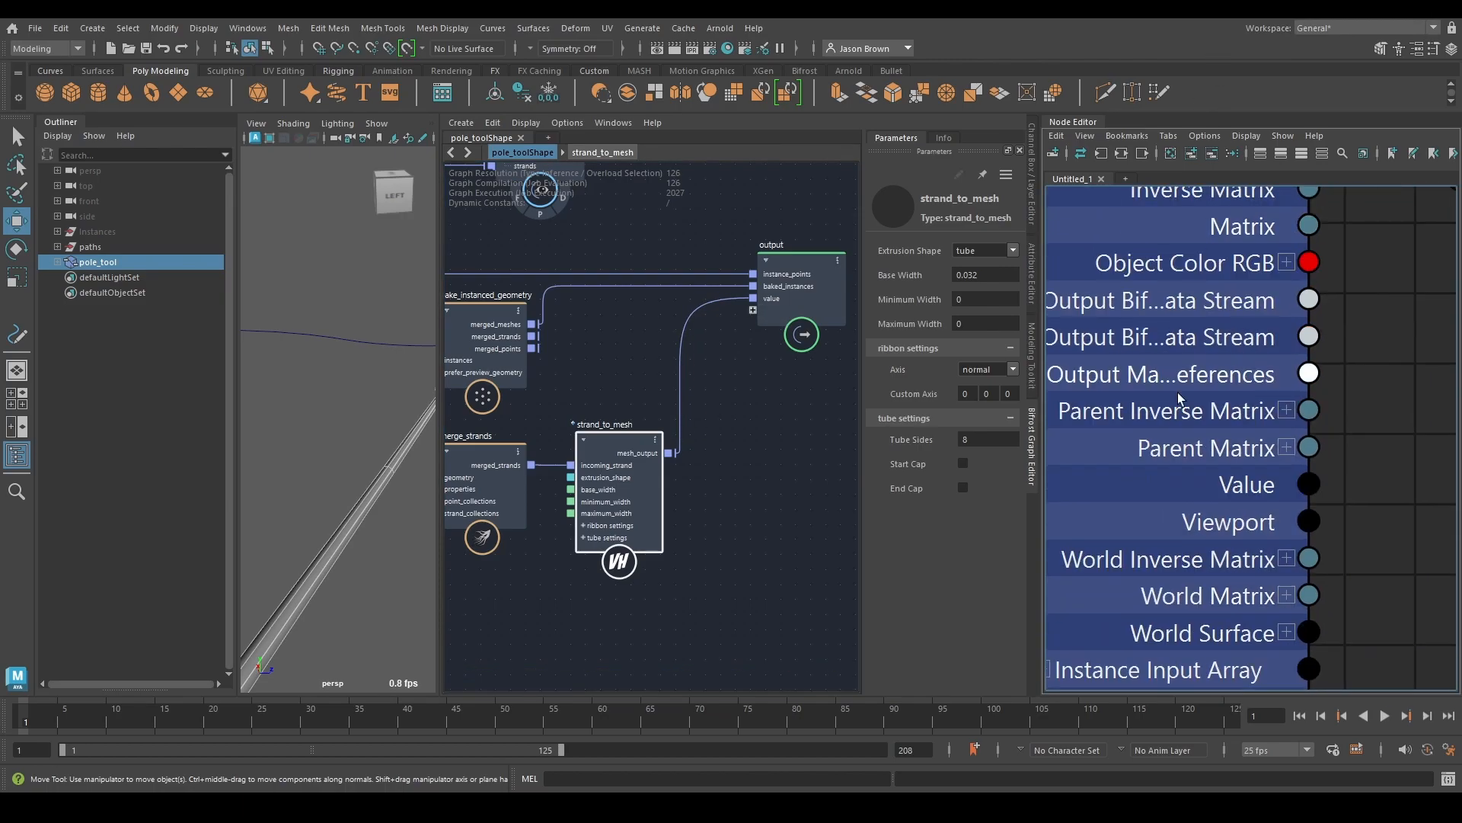
{"action": "scroll", "coordinate": [1235, 456], "scroll_direction": "up", "scroll_amount": 5}
{"action": "scroll", "coordinate": [1234, 454], "scroll_direction": "up", "scroll_amount": 1}
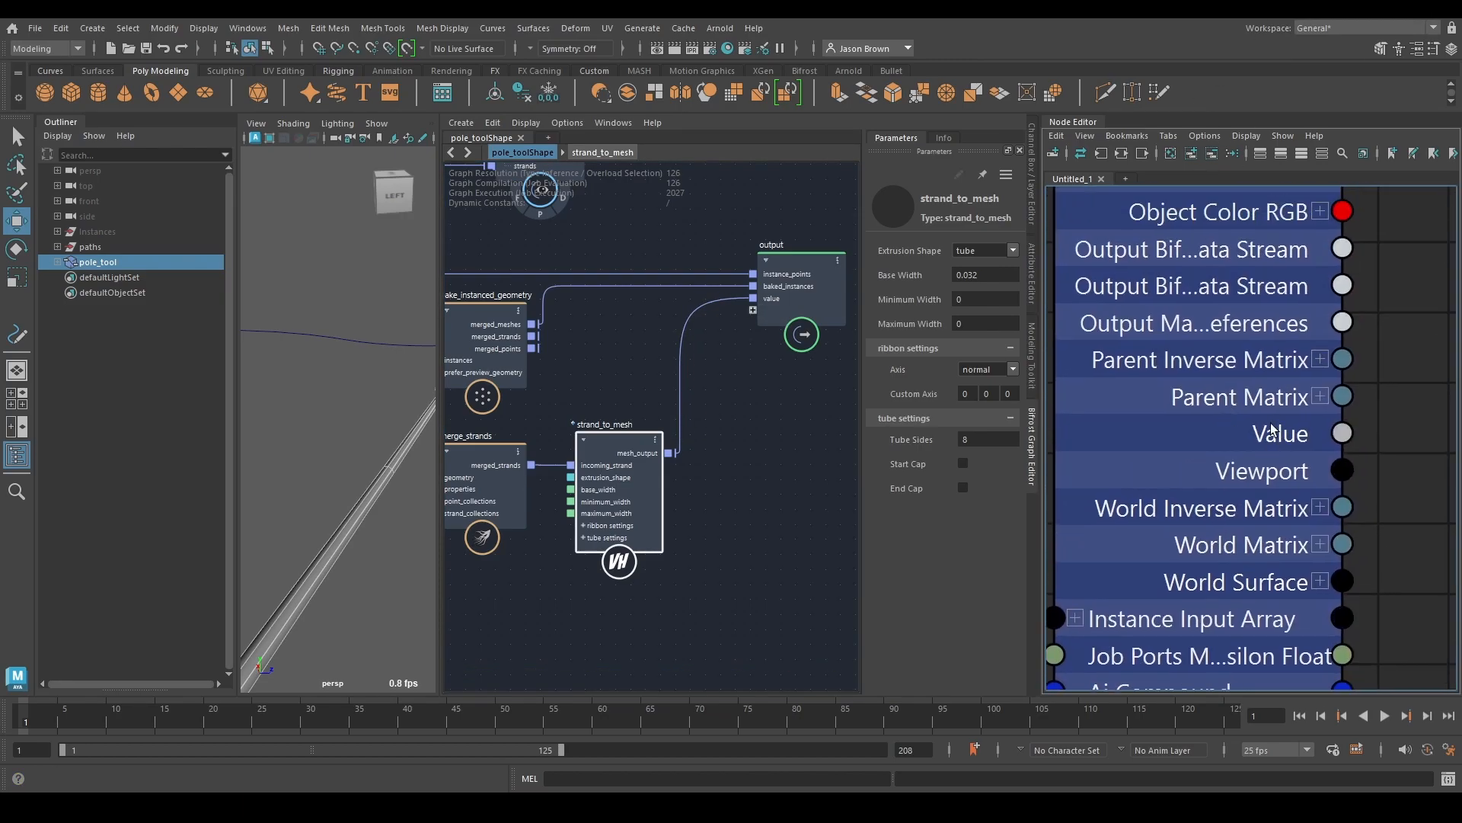
Step: Rename the value port on the output node to wires_mesh, check it on pole_toolShape, and collapse the Node Editor
{"action": "right_click", "coordinate": [779, 324]}
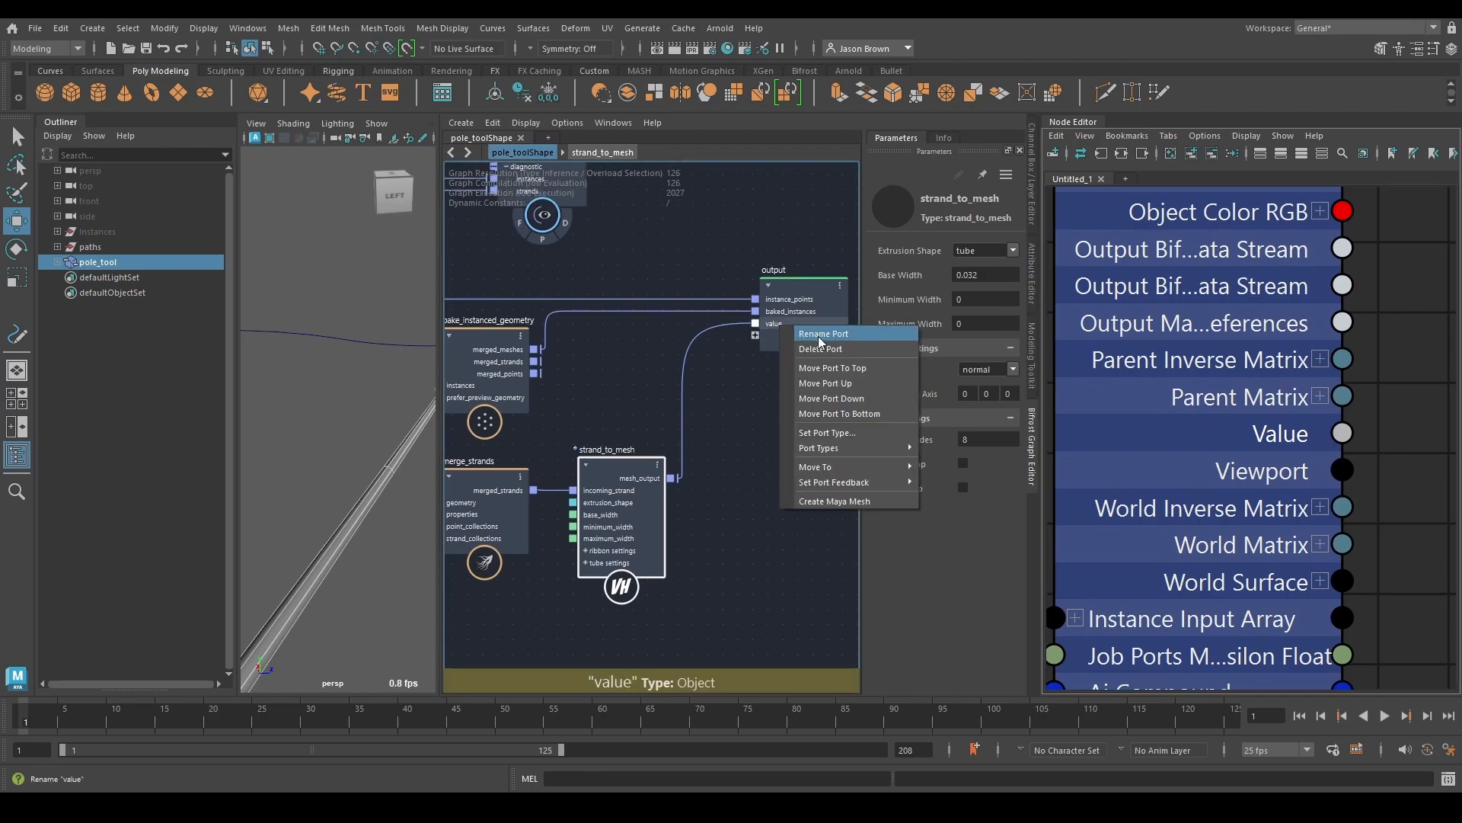
{"action": "left_click", "coordinate": [822, 335]}
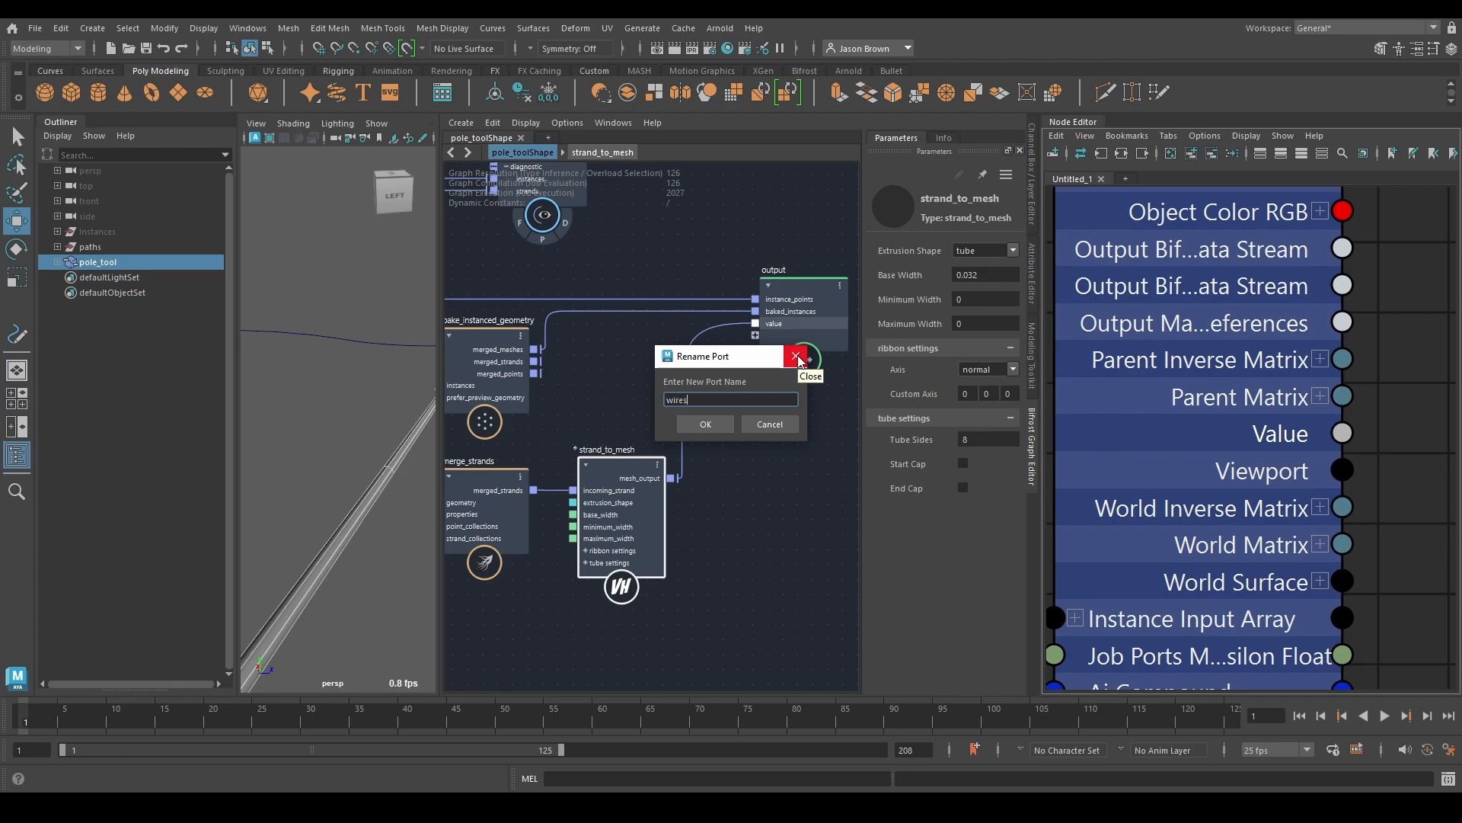
{"action": "key", "text": "Return"}
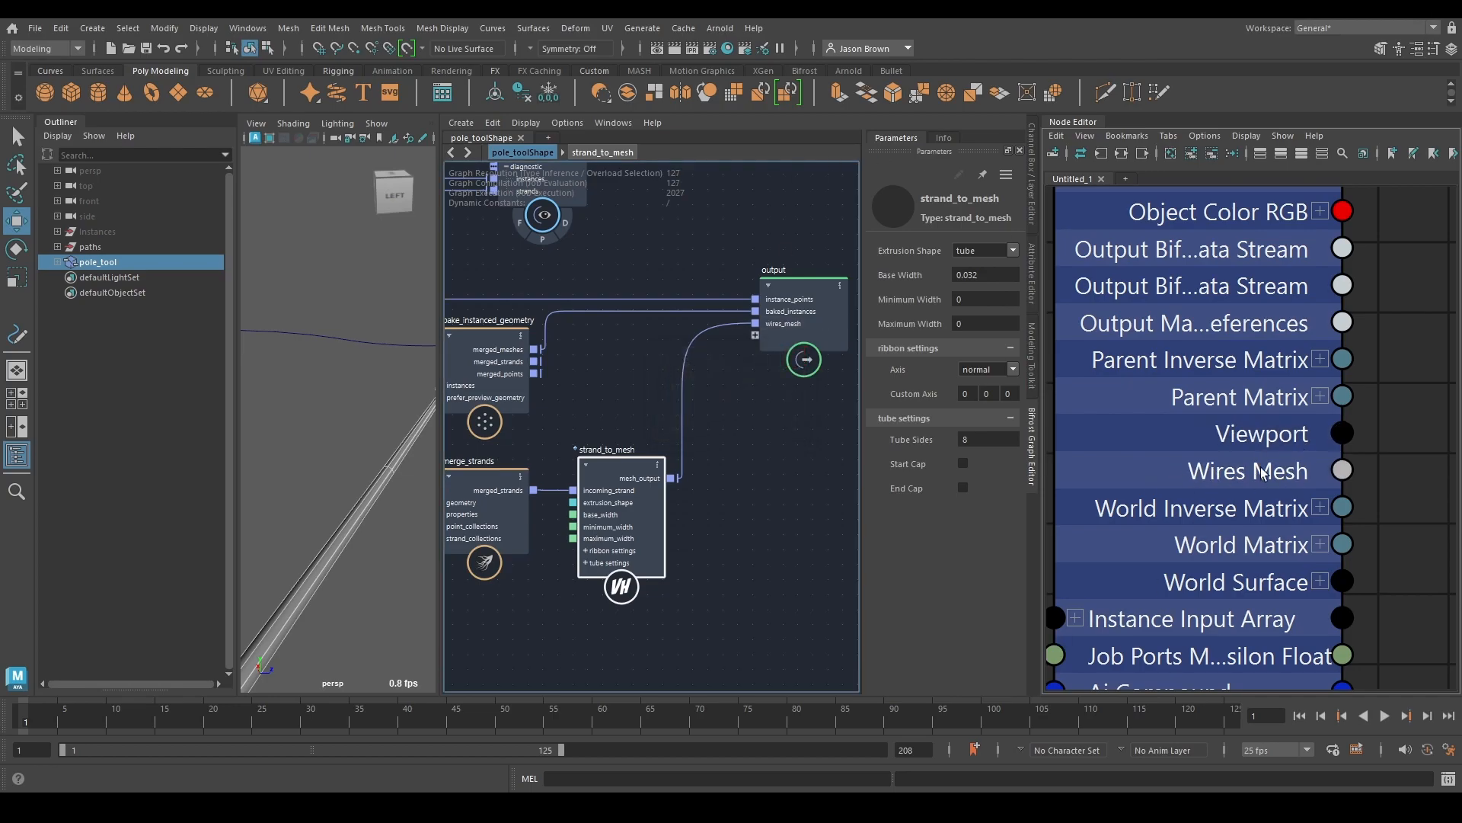
{"action": "scroll", "coordinate": [1347, 522], "scroll_direction": "down", "scroll_amount": 5}
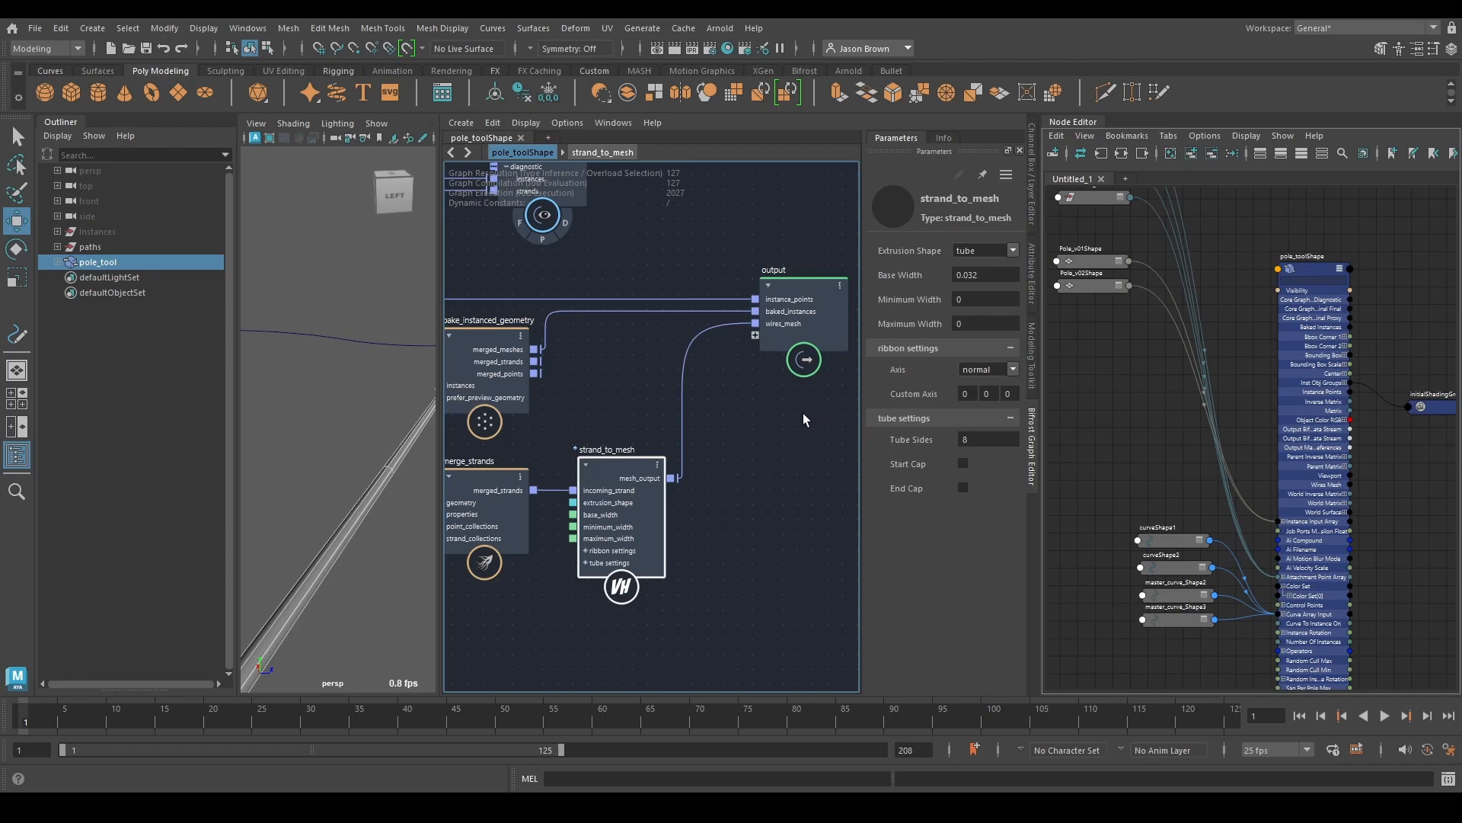
{"action": "mouse_move", "coordinate": [792, 401]}
{"action": "middle_mouse_down", "text": "alt"}
{"action": "mouse_move", "coordinate": [790, 421]}
{"action": "mouse_move", "coordinate": [804, 400]}
{"action": "middle_mouse_up", "text": "alt"}
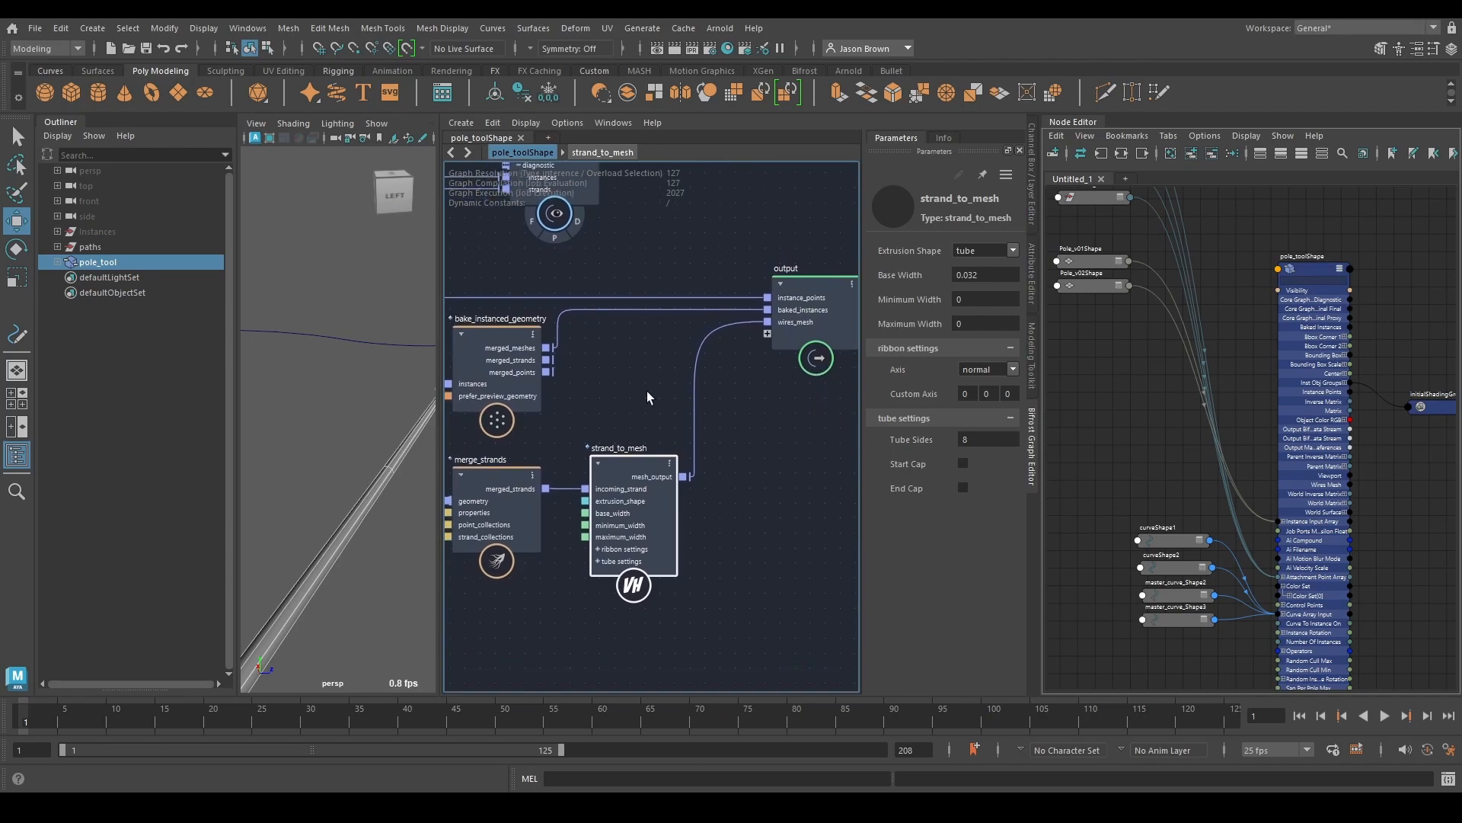
{"action": "scroll", "coordinate": [834, 286], "scroll_direction": "down", "scroll_amount": 2}
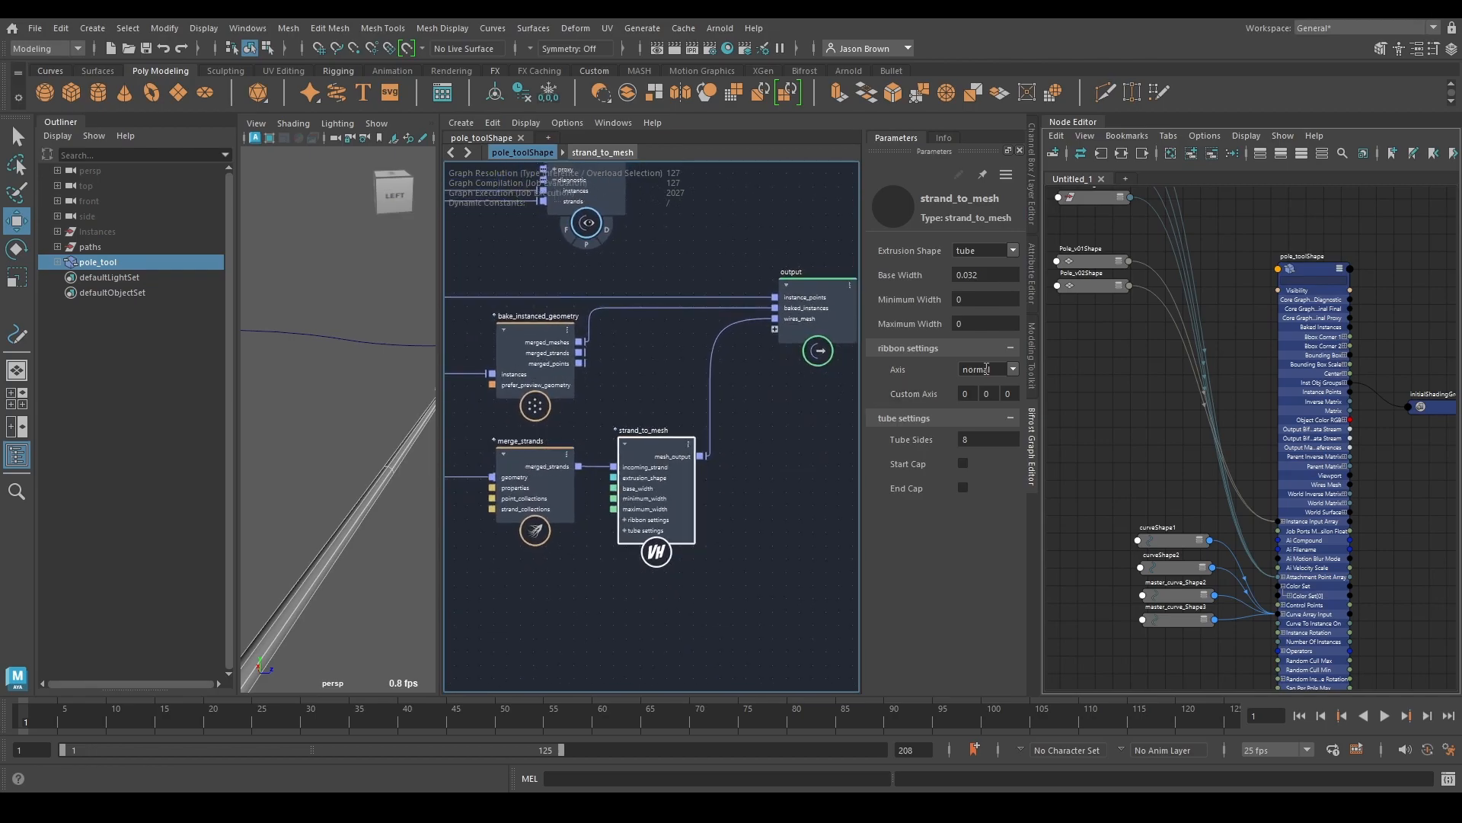
{"action": "double_click", "coordinate": [1078, 124]}
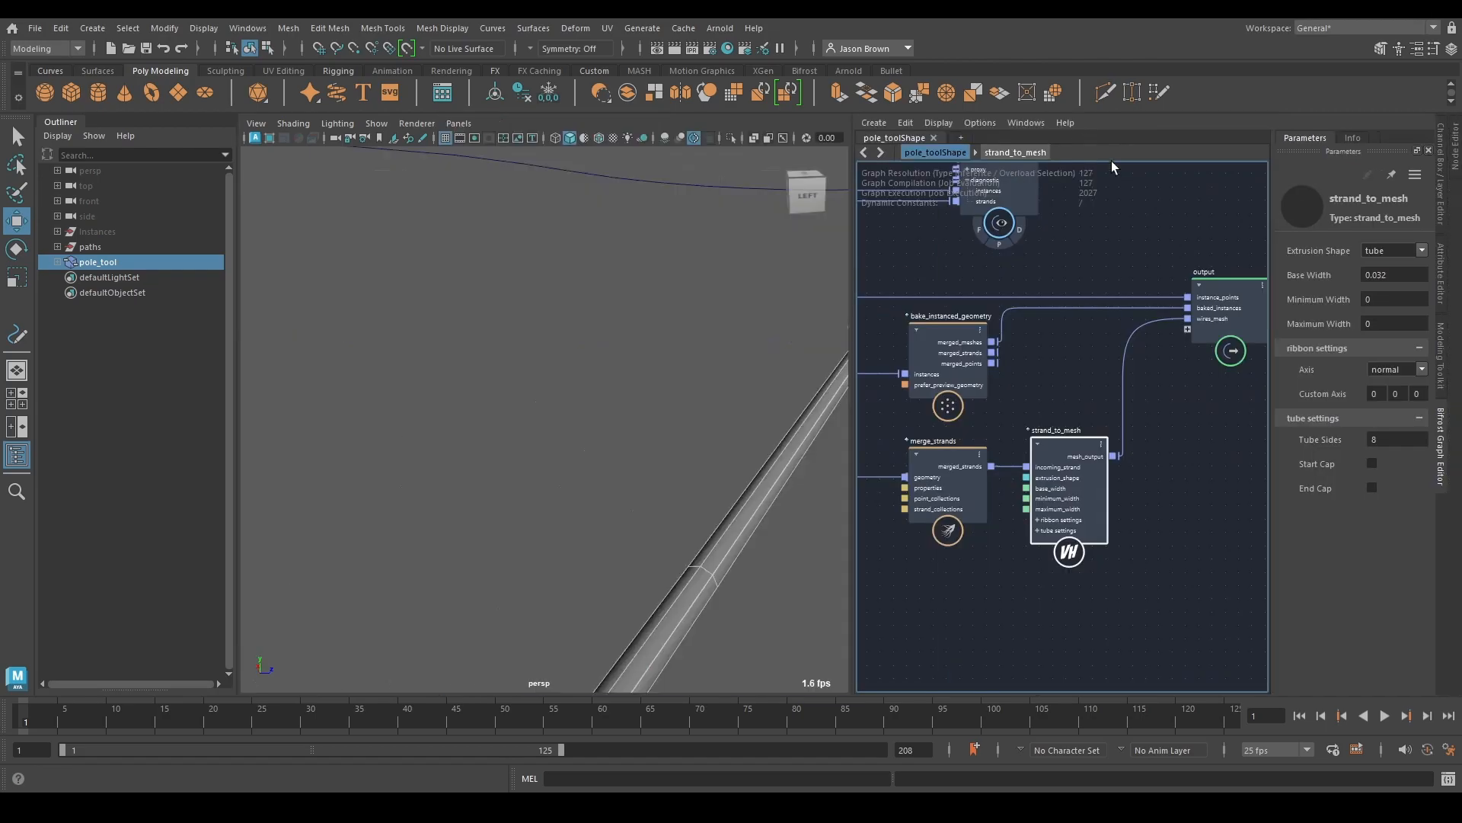
Step: Inspect the tube wires around the pole's crossarm in the viewport and select pole_tool
{"action": "right_click_drag", "start_coordinate": [769, 358], "coordinate": [689, 487], "text": "alt"}
{"action": "middle_click_drag", "start_coordinate": [690, 487], "coordinate": [656, 414], "text": "alt"}
{"action": "right_click_drag", "start_coordinate": [656, 413], "coordinate": [689, 548], "text": "alt"}
{"action": "left_click", "coordinate": [689, 548]}
{"action": "left_click_drag", "start_coordinate": [419, 434], "coordinate": [477, 449], "text": "alt"}
{"action": "left_click", "coordinate": [105, 260]}
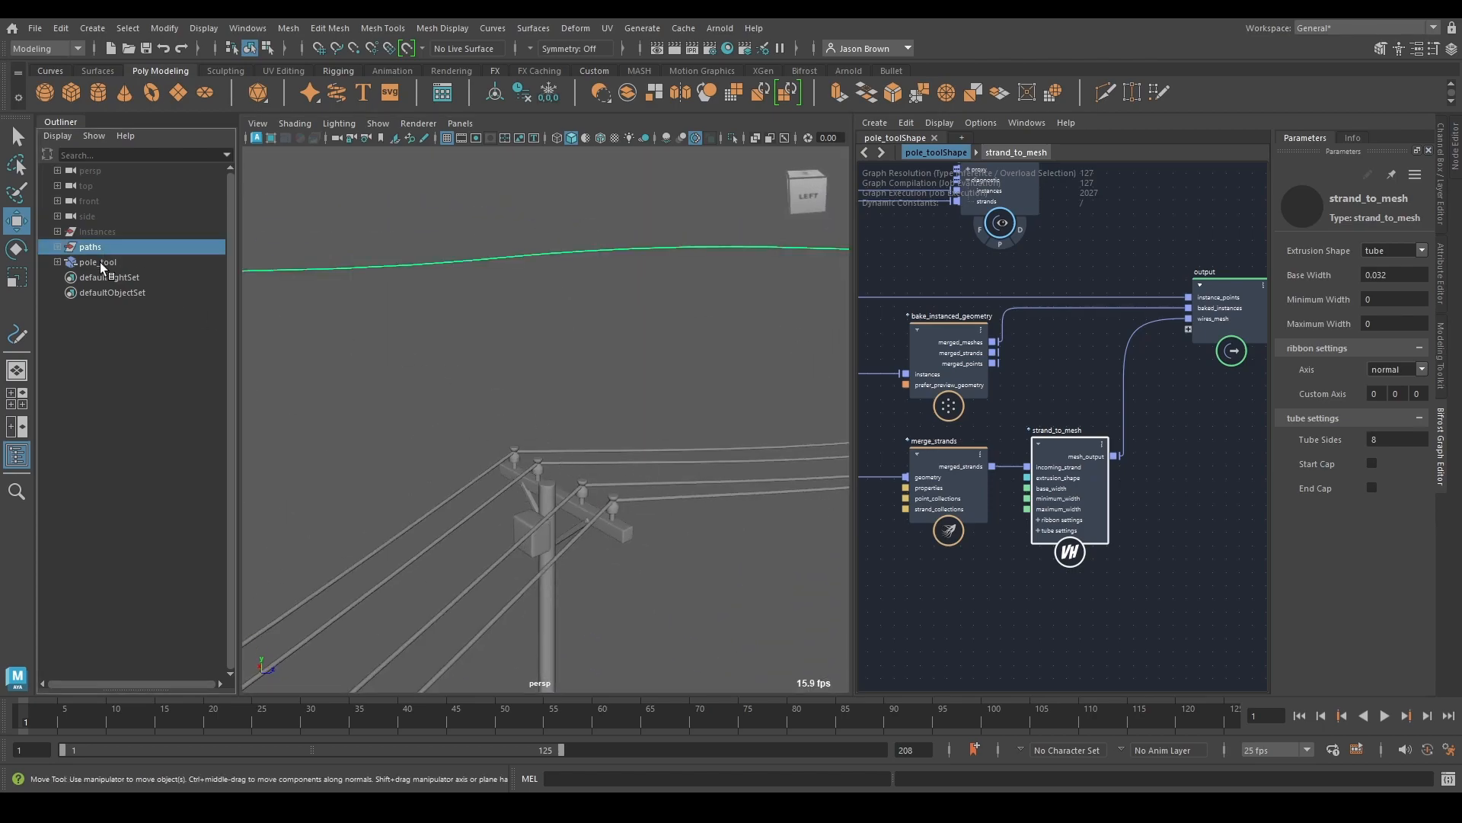
{"action": "left_click", "coordinate": [1158, 358]}
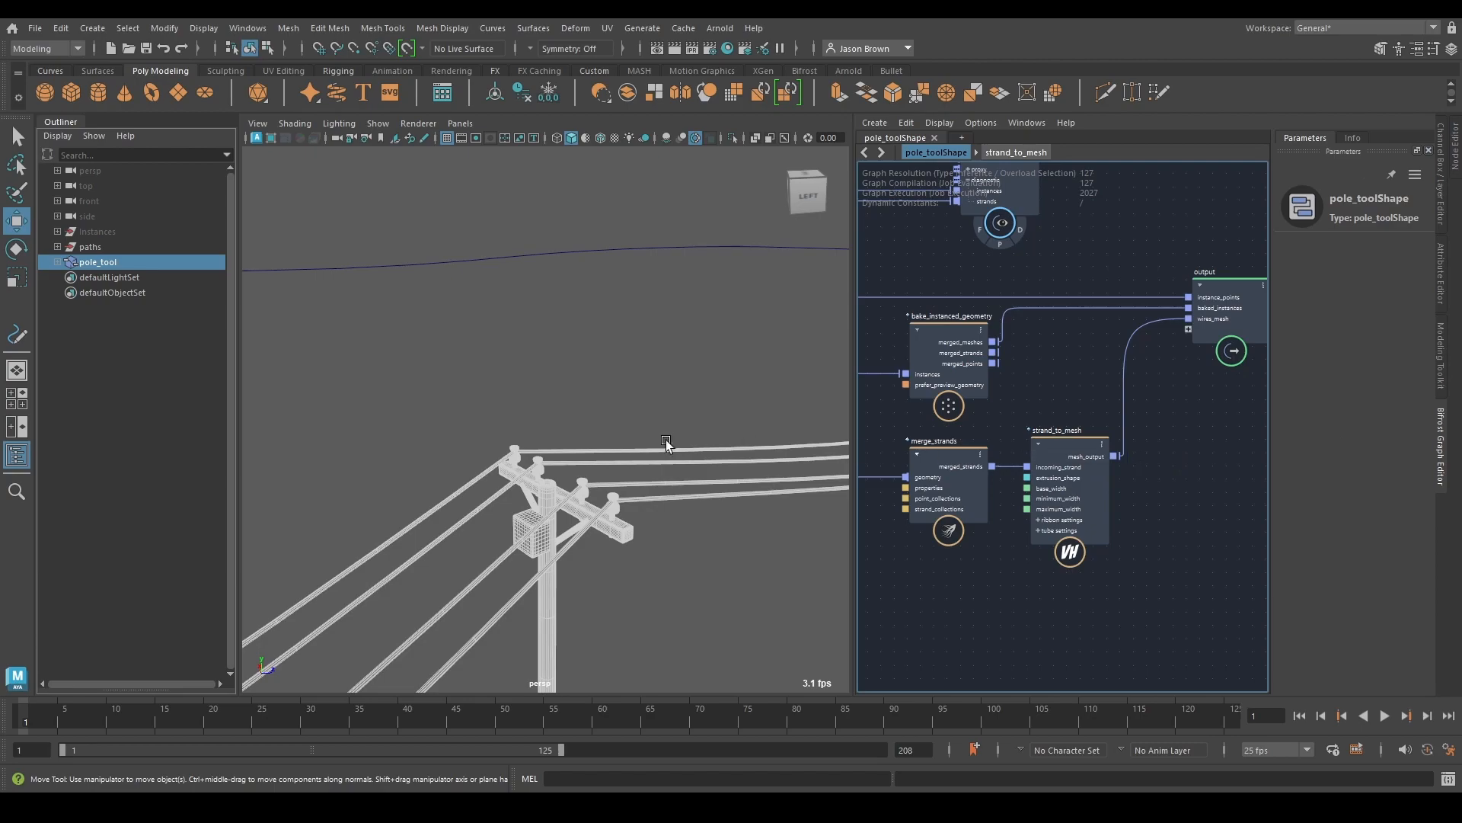
Step: Create Maya meshes from the baked_instances and wires_mesh ports of the output node
{"action": "scroll", "coordinate": [1176, 427], "scroll_direction": "up", "scroll_amount": 5}
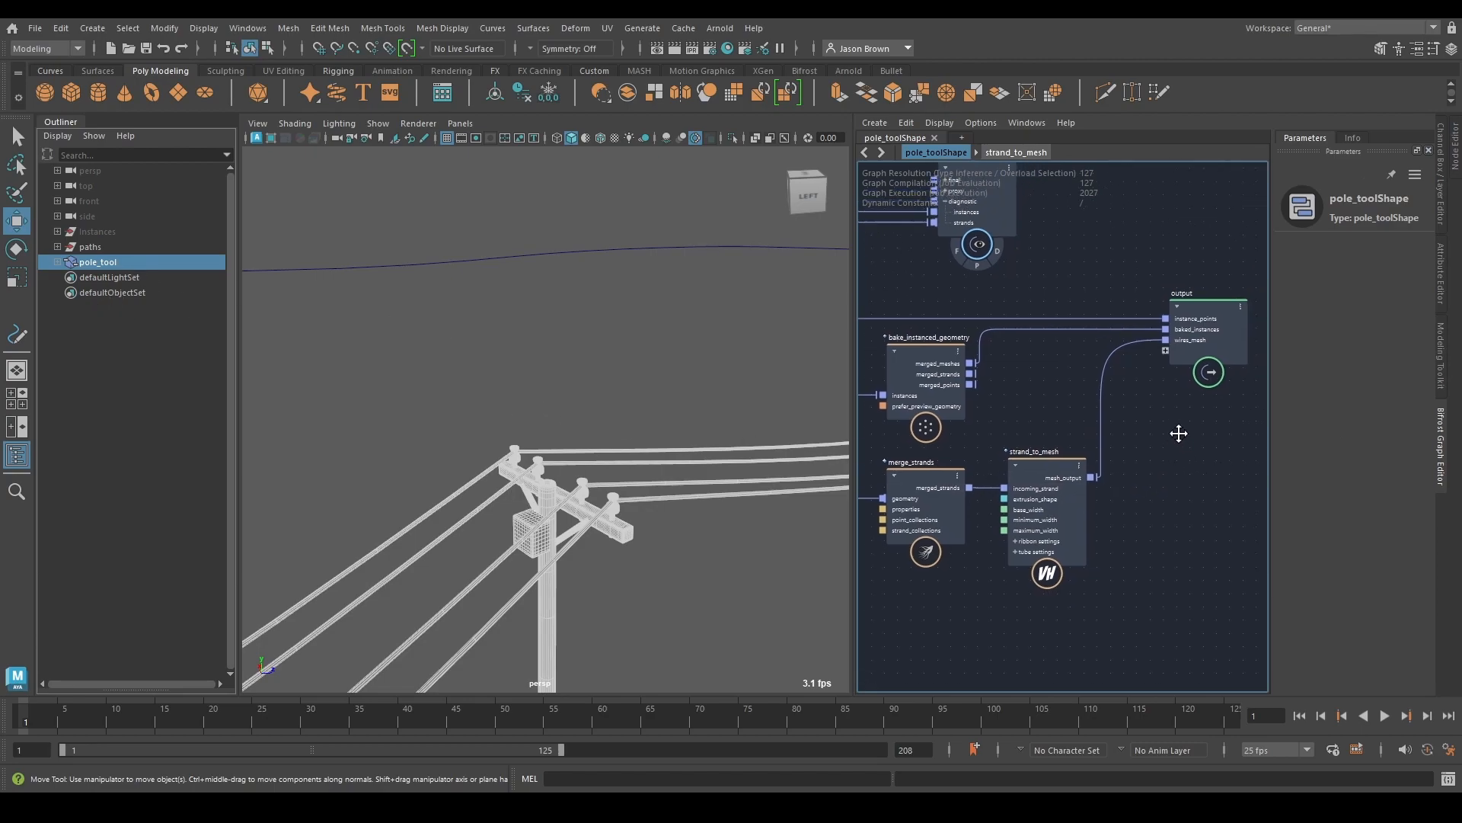
{"action": "right_click", "coordinate": [1117, 393]}
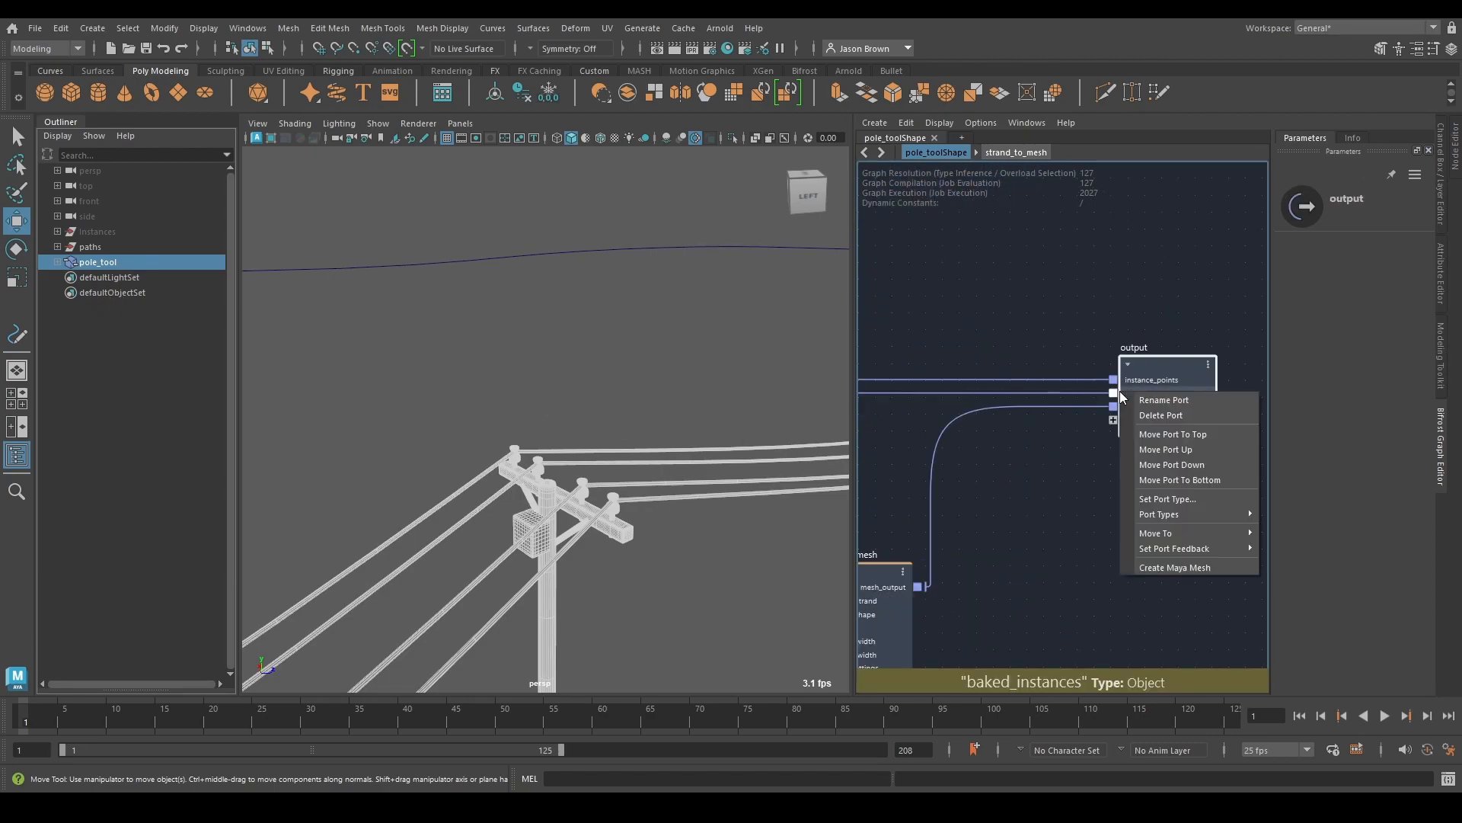
{"action": "left_click", "coordinate": [1195, 566]}
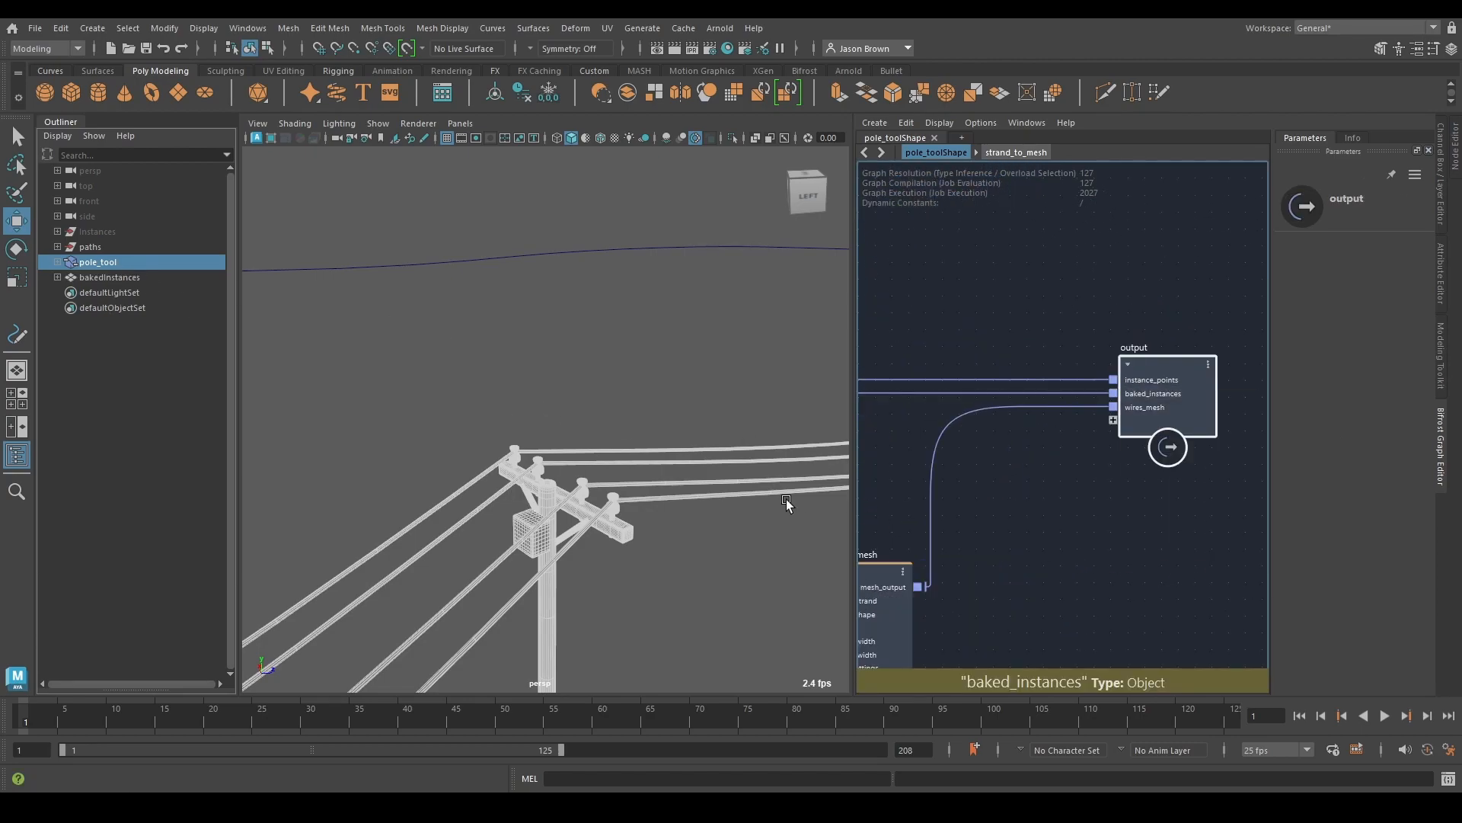
{"action": "right_click", "coordinate": [1135, 408]}
{"action": "left_click", "coordinate": [1194, 587]}
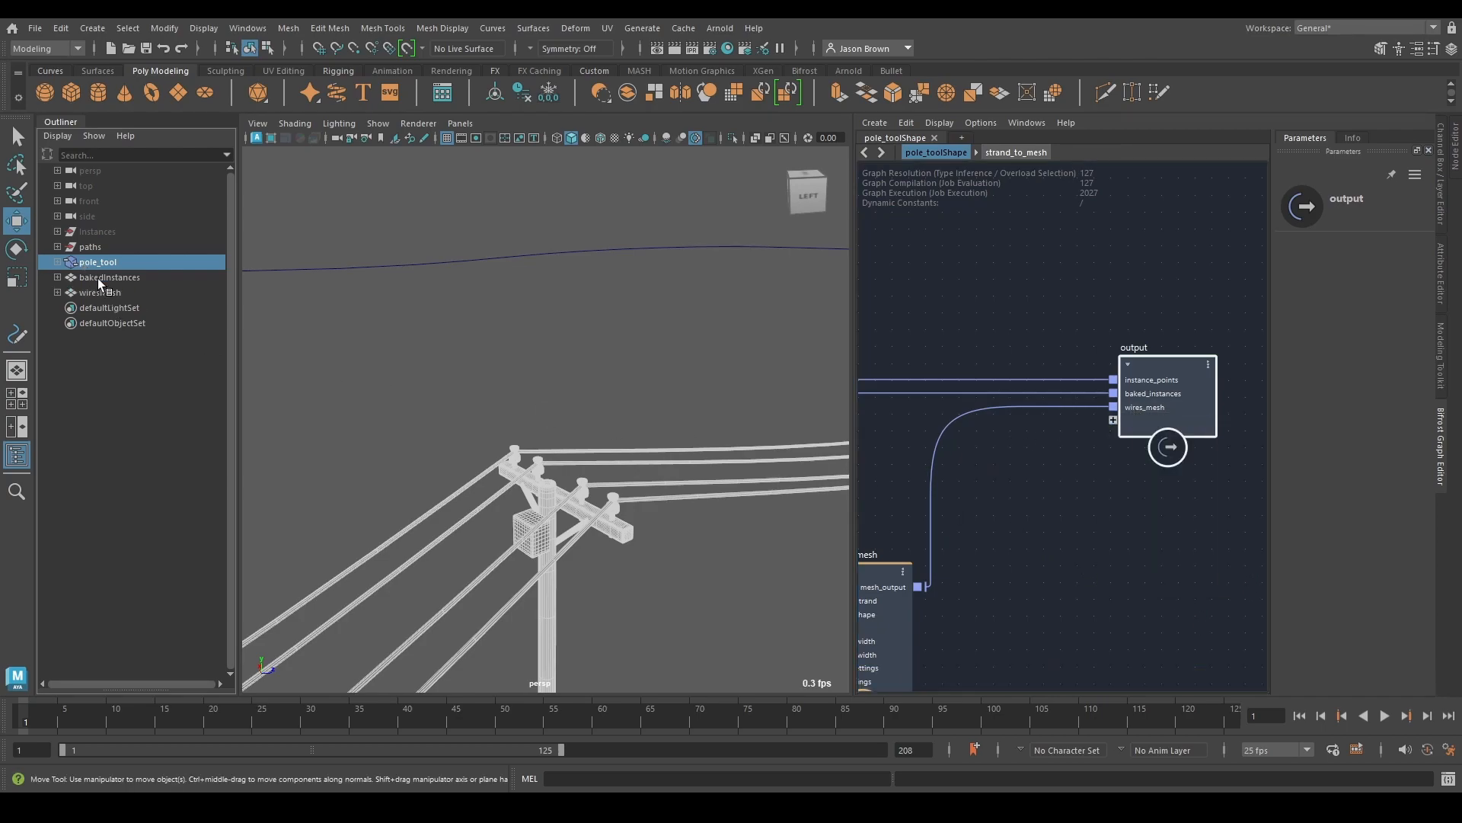
Step: Hide pole_tool and select the bakedInstances and wiresMesh meshes to inspect them in the viewport
{"action": "key", "text": "h"}
{"action": "left_click", "coordinate": [122, 277]}
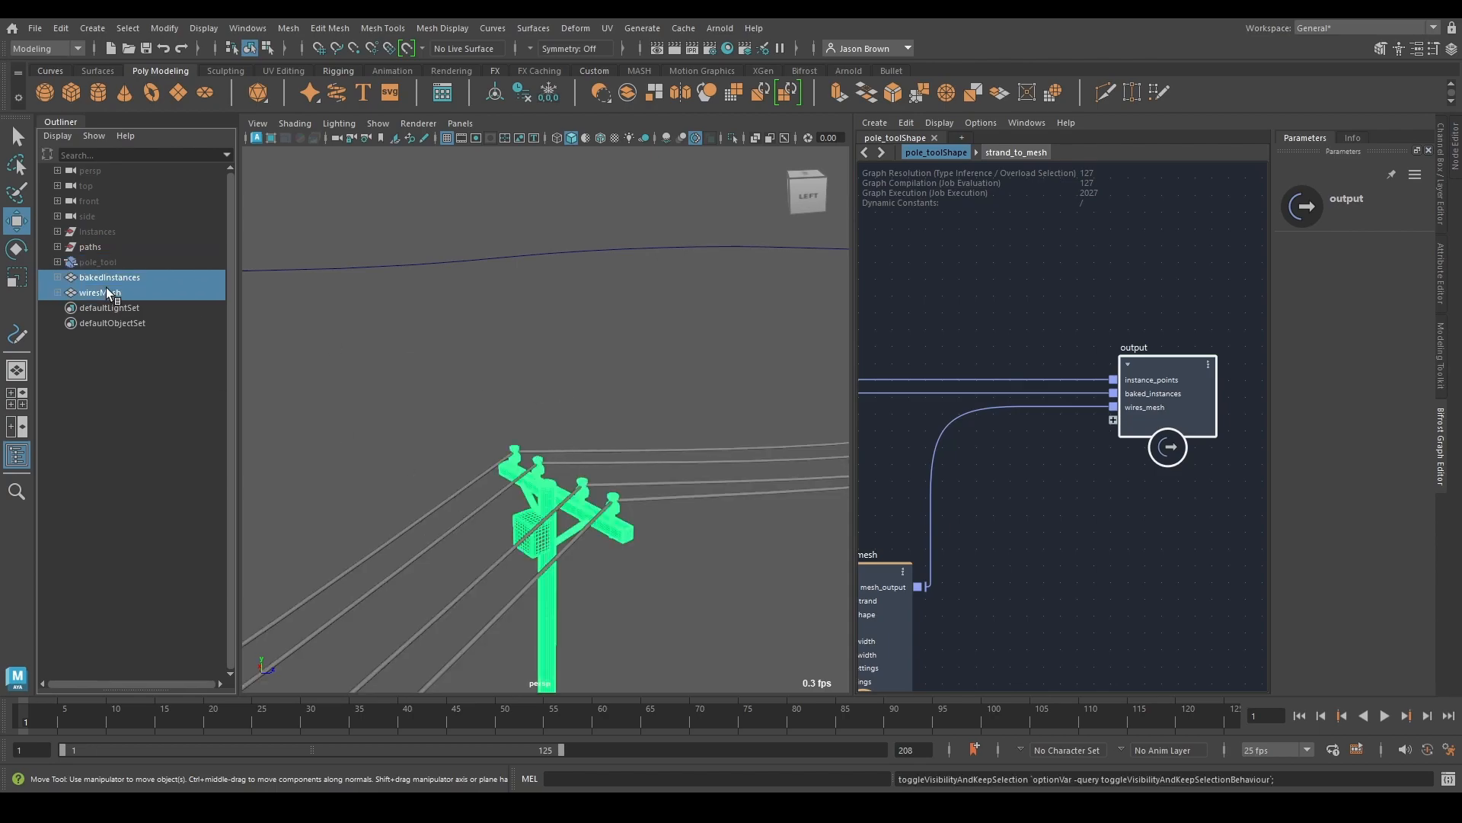
{"action": "left_click", "coordinate": [109, 294], "text": "ctrl"}
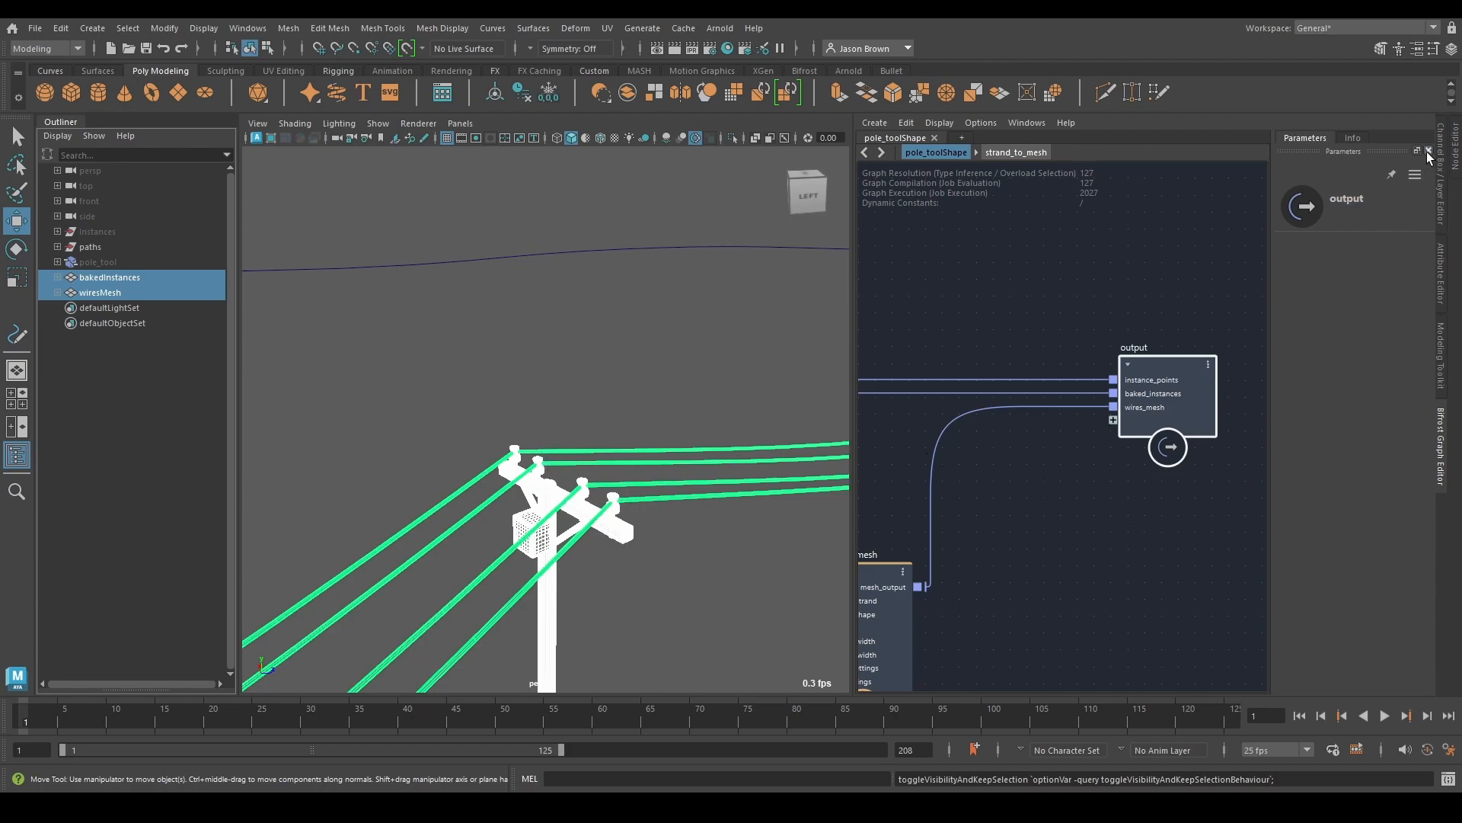
Step: Set Wires After Culling on pole_tool to 2 to test the live link to the Maya meshes
{"action": "left_click", "coordinate": [1442, 195]}
{"action": "left_click", "coordinate": [115, 261]}
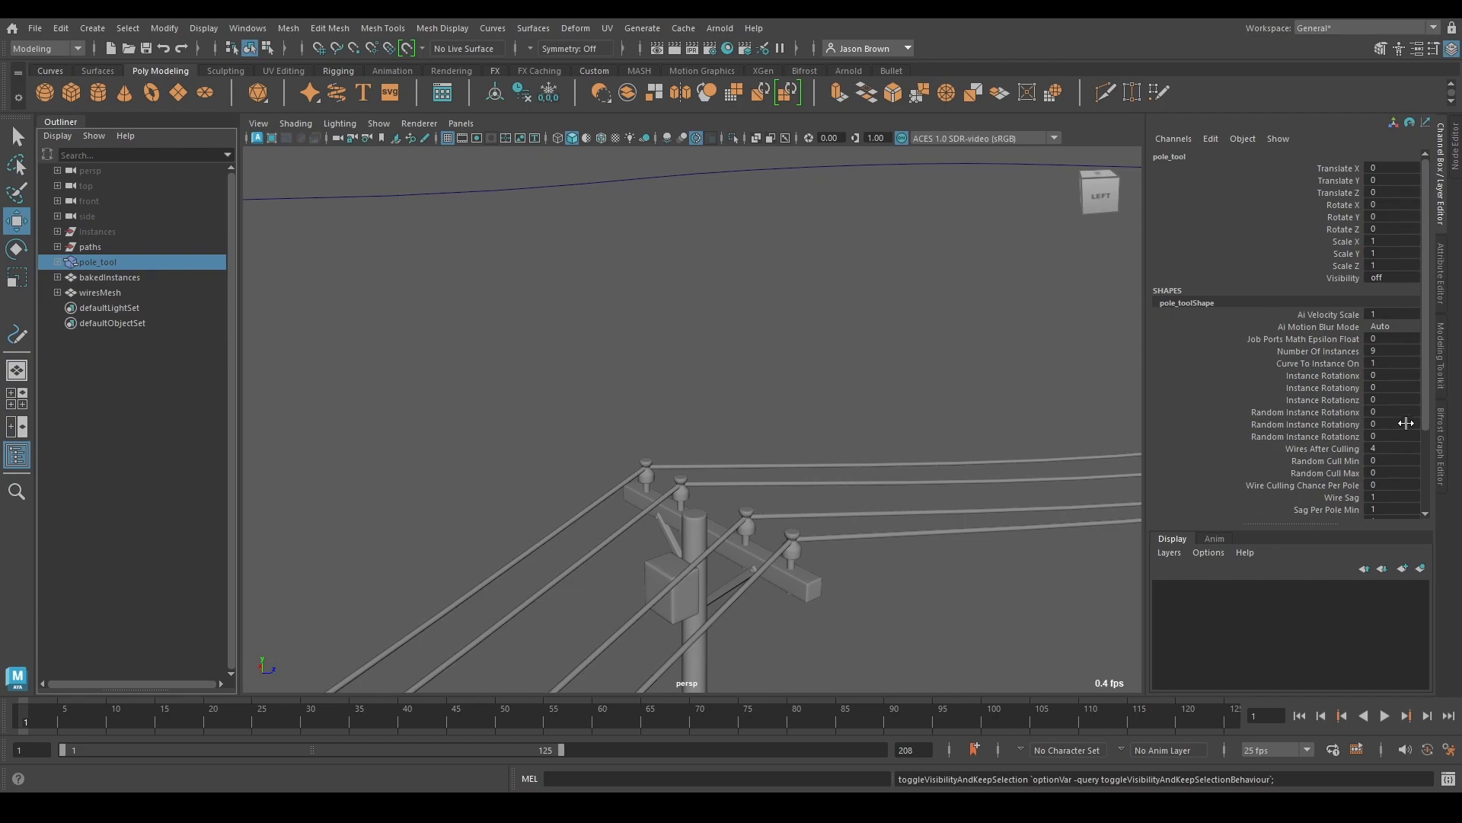
{"action": "double_click", "coordinate": [1383, 449]}
{"action": "type", "text": "2"}
{"action": "key", "text": "Return"}
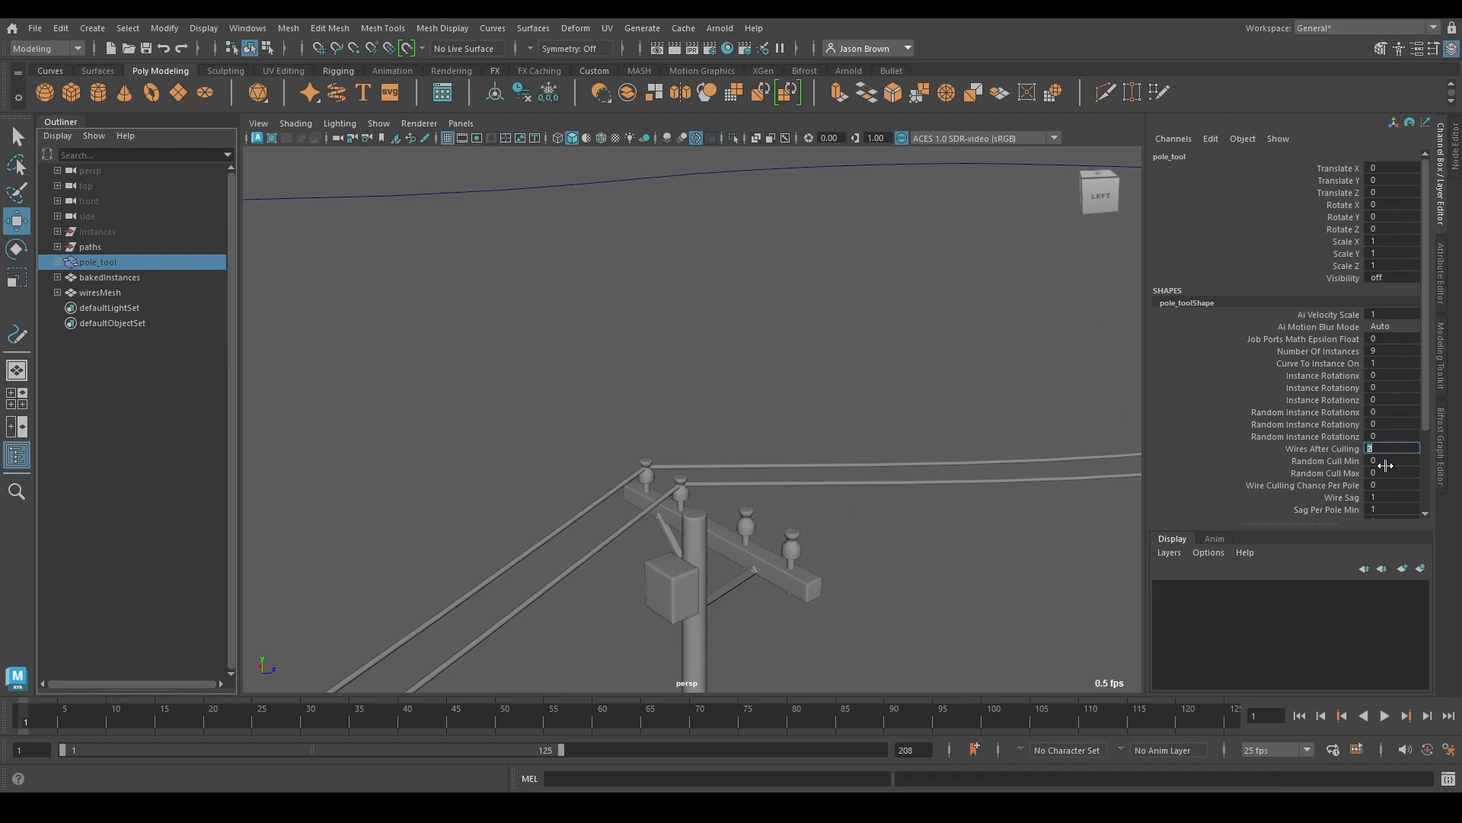
Step: Select bakedInstances and wiresMesh and examine their bifrostGeoToMaya connections in the Node Editor
{"action": "left_click_drag", "start_coordinate": [114, 279], "coordinate": [115, 297]}
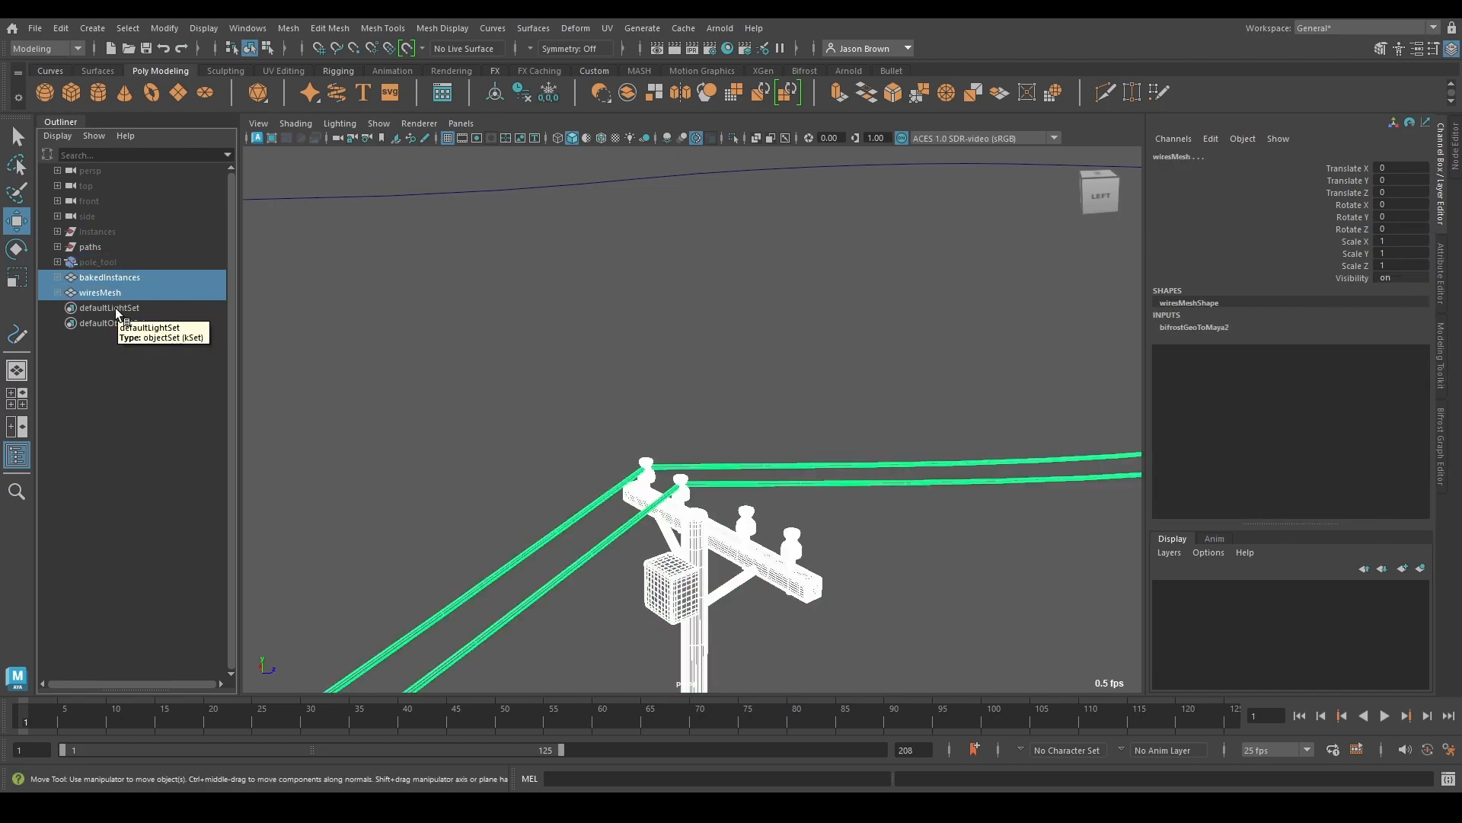
{"action": "left_click", "coordinate": [1442, 435]}
{"action": "left_click", "coordinate": [1450, 144]}
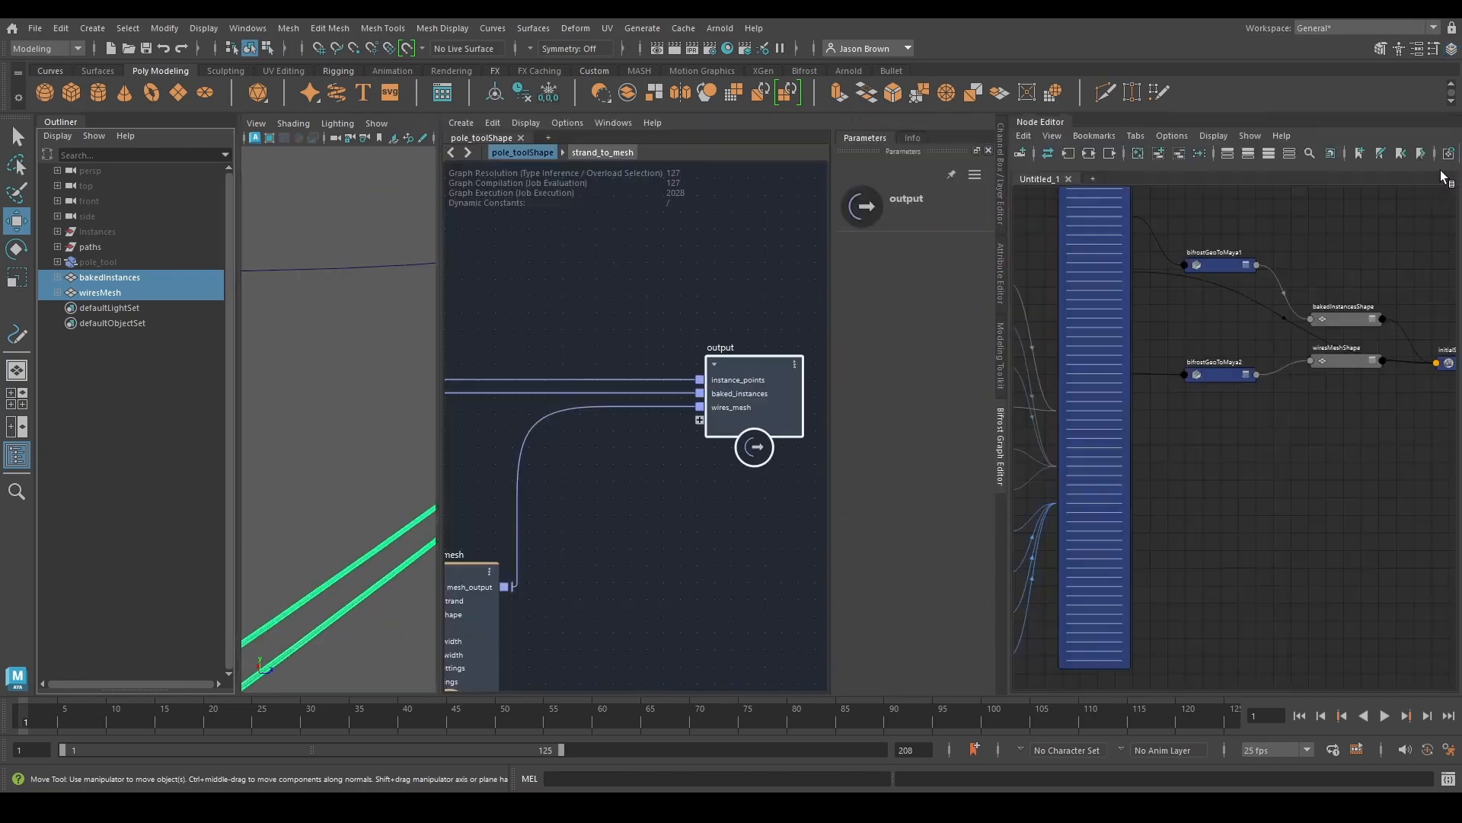
{"action": "scroll", "coordinate": [1257, 450], "scroll_direction": "up", "scroll_amount": 5}
{"action": "scroll", "coordinate": [1226, 429], "scroll_direction": "down", "scroll_amount": 3}
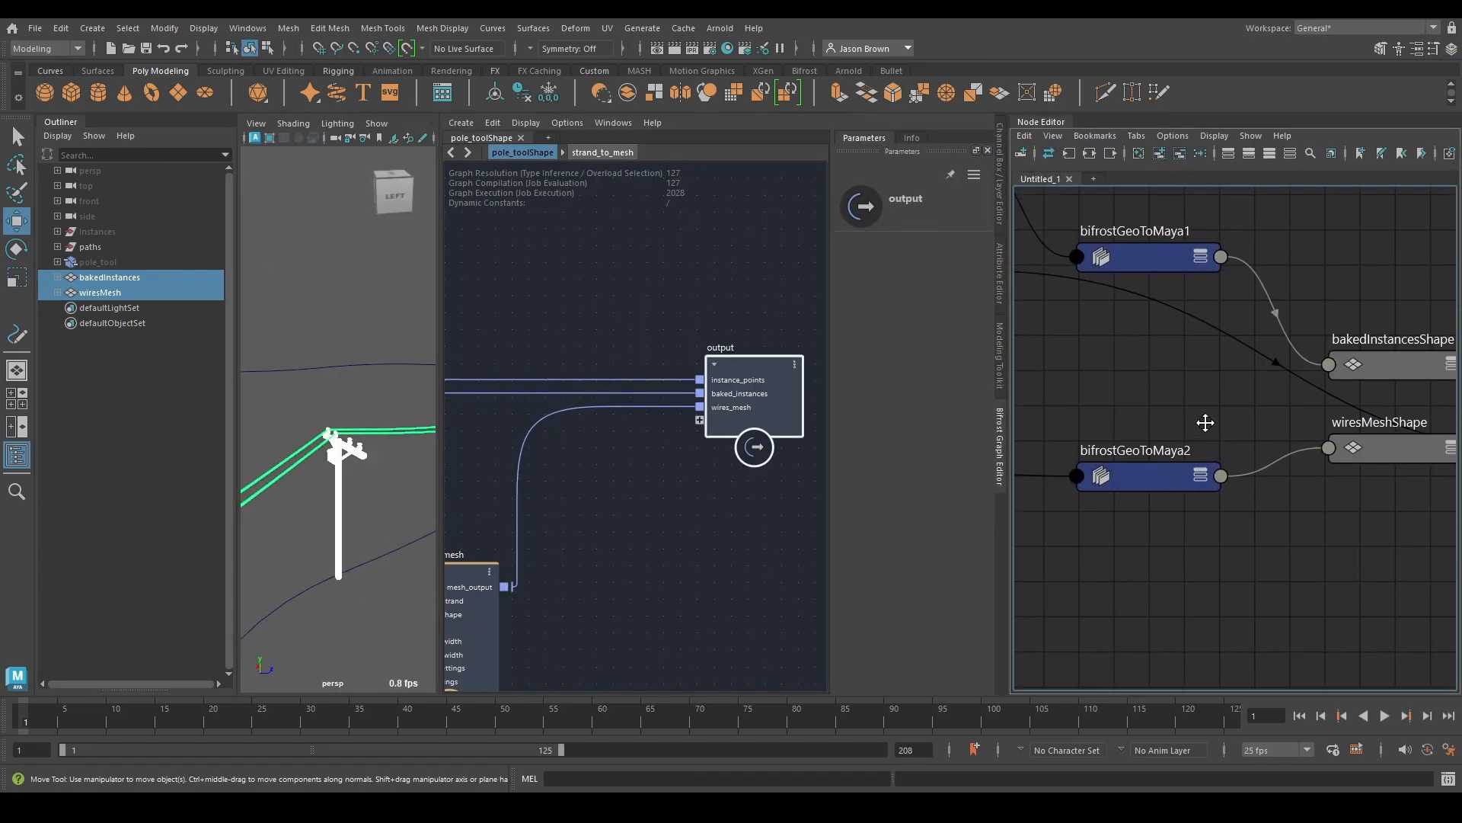
Step: Spread out the bifrostGeoToMaya nodes and align bakedInstancesShape and wiresMeshShape in separate rows before initialShadingGroup, leaving both shapes selected
{"action": "left_click", "coordinate": [1127, 240]}
{"action": "left_click_drag", "start_coordinate": [1144, 473], "coordinate": [1126, 477]}
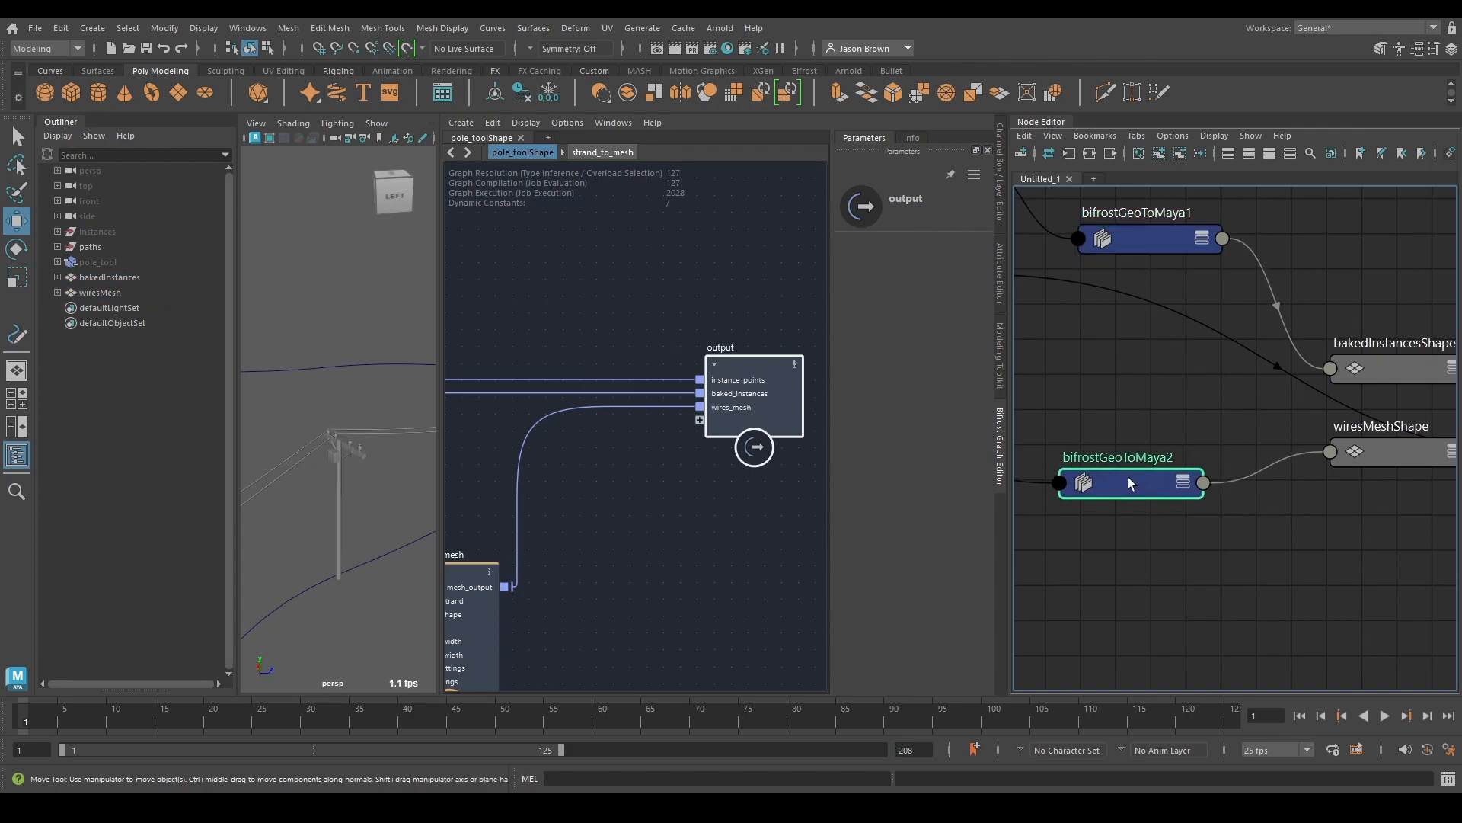
{"action": "left_click_drag", "start_coordinate": [1404, 460], "coordinate": [1403, 489]}
{"action": "left_click_drag", "start_coordinate": [1396, 373], "coordinate": [1395, 242]}
{"action": "middle_click_drag", "start_coordinate": [1371, 286], "coordinate": [1089, 304], "text": "alt"}
{"action": "left_click_drag", "start_coordinate": [1380, 481], "coordinate": [1378, 387]}
{"action": "mouse_move", "coordinate": [1075, 262]}
{"action": "left_mouse_down"}
{"action": "mouse_move", "coordinate": [1104, 353]}
{"action": "mouse_move", "coordinate": [1053, 268]}
{"action": "mouse_move", "coordinate": [1082, 261]}
{"action": "left_mouse_up"}
{"action": "left_click", "coordinate": [1135, 496], "text": "shift"}
{"action": "middle_click_drag", "start_coordinate": [1134, 497], "coordinate": [1199, 498], "text": "alt"}
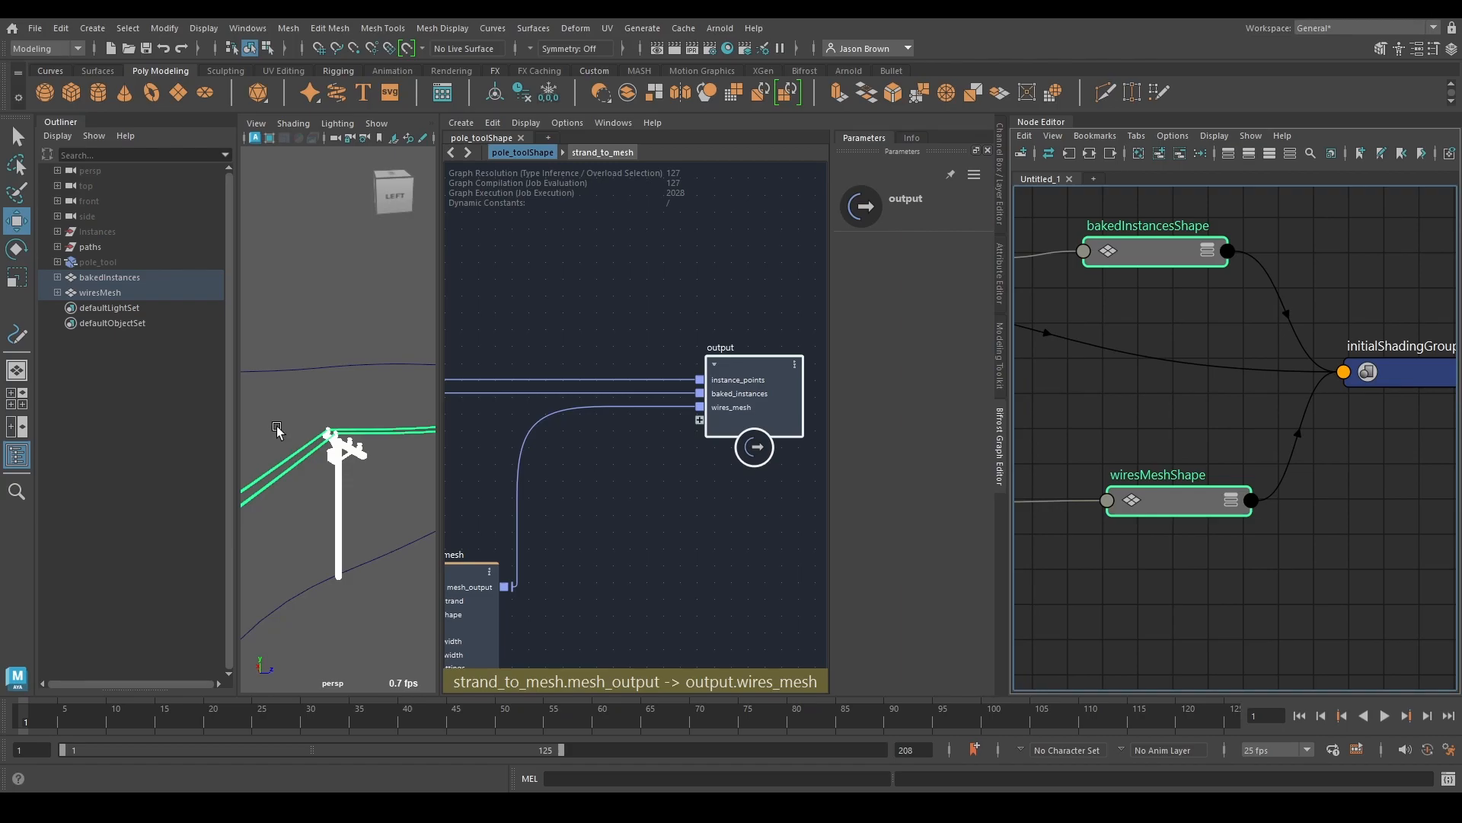
Step: Look over the attributes of wiresMeshShape, return to the Bifrost graph and collapse the Node Editor
{"action": "left_click", "coordinate": [1001, 199]}
{"action": "left_click", "coordinate": [1000, 274]}
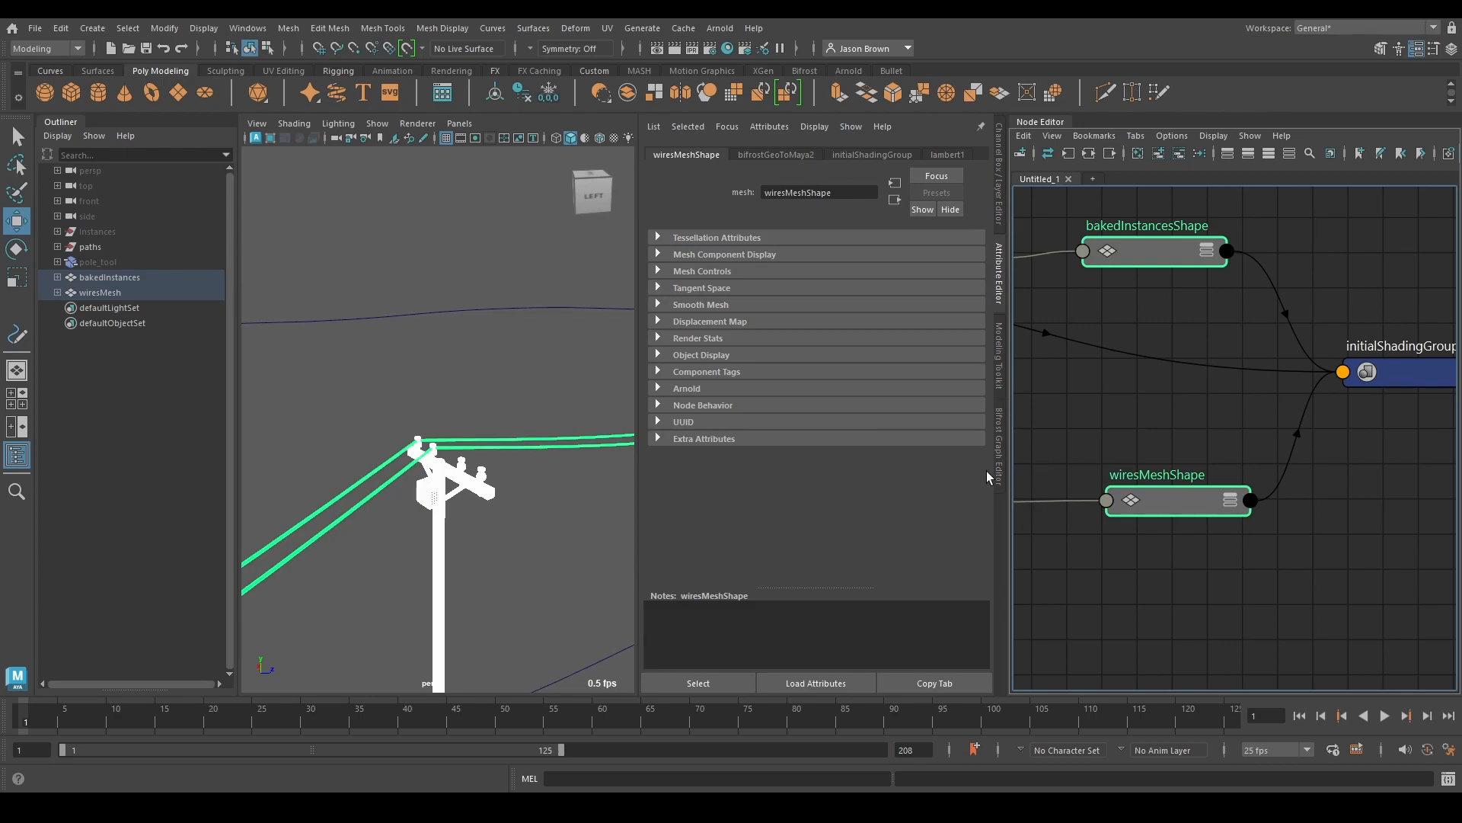
{"action": "left_click", "coordinate": [999, 449]}
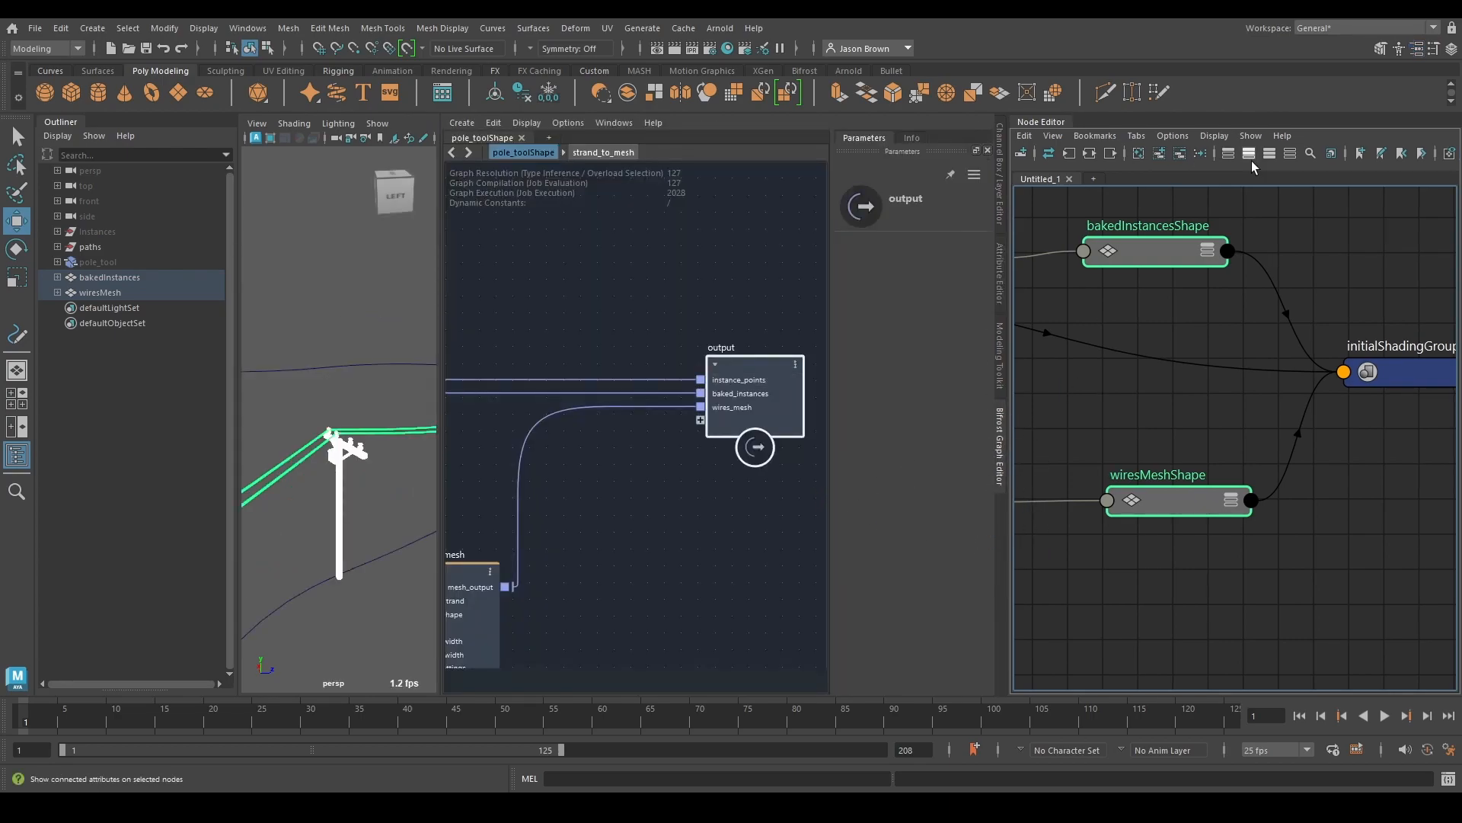
{"action": "left_click", "coordinate": [1035, 120]}
{"action": "scroll", "coordinate": [1101, 318], "scroll_direction": "down", "scroll_amount": 2}
{"action": "scroll", "coordinate": [1150, 488], "scroll_direction": "down", "scroll_amount": 2}
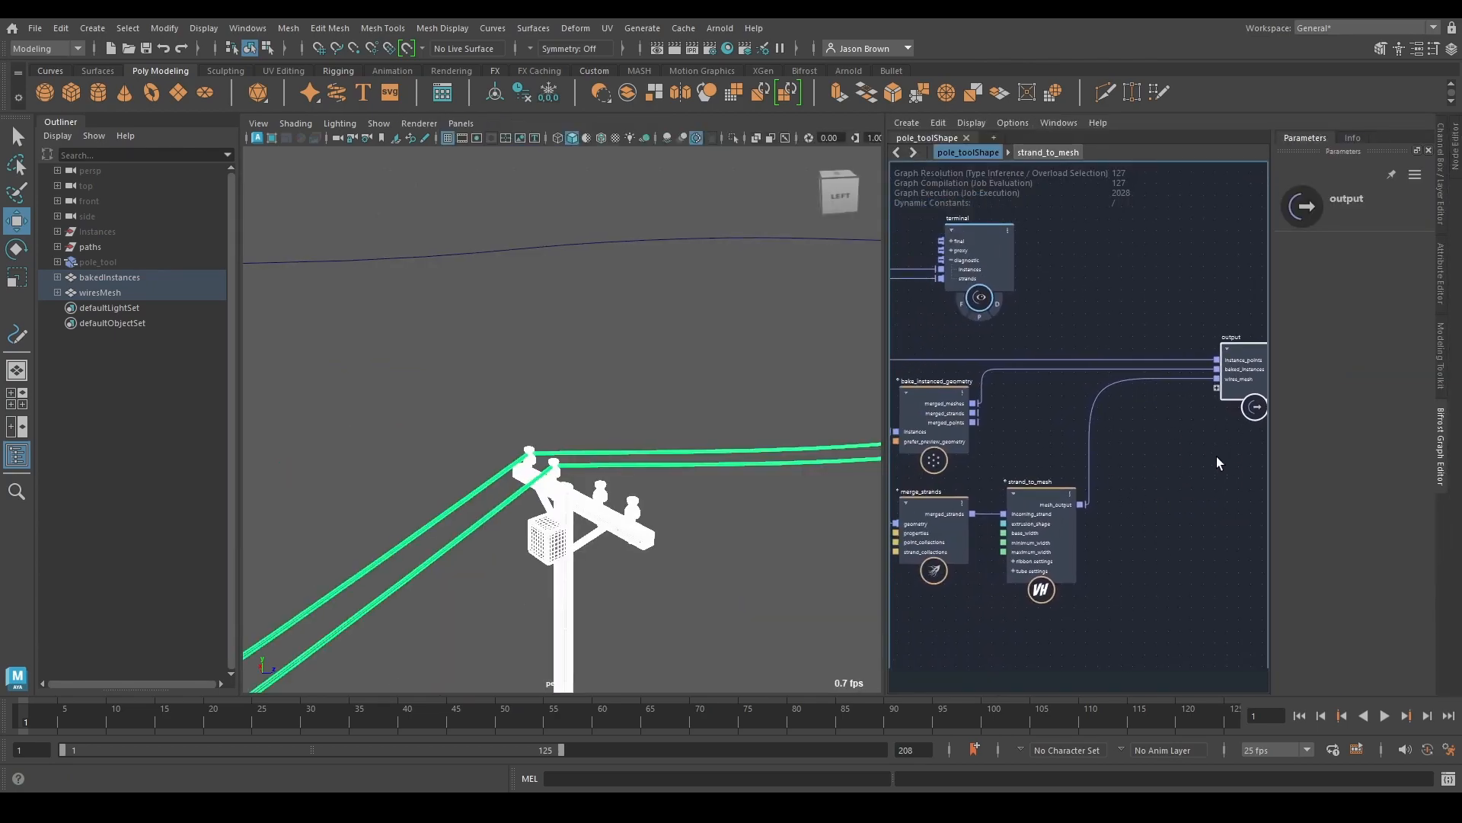
Step: Group bakedInstances and wiresMesh and name the group maya_mesh_output
{"action": "left_click", "coordinate": [110, 277]}
{"action": "left_click", "coordinate": [100, 293], "text": "ctrl"}
{"action": "key", "text": "ctrl+g"}
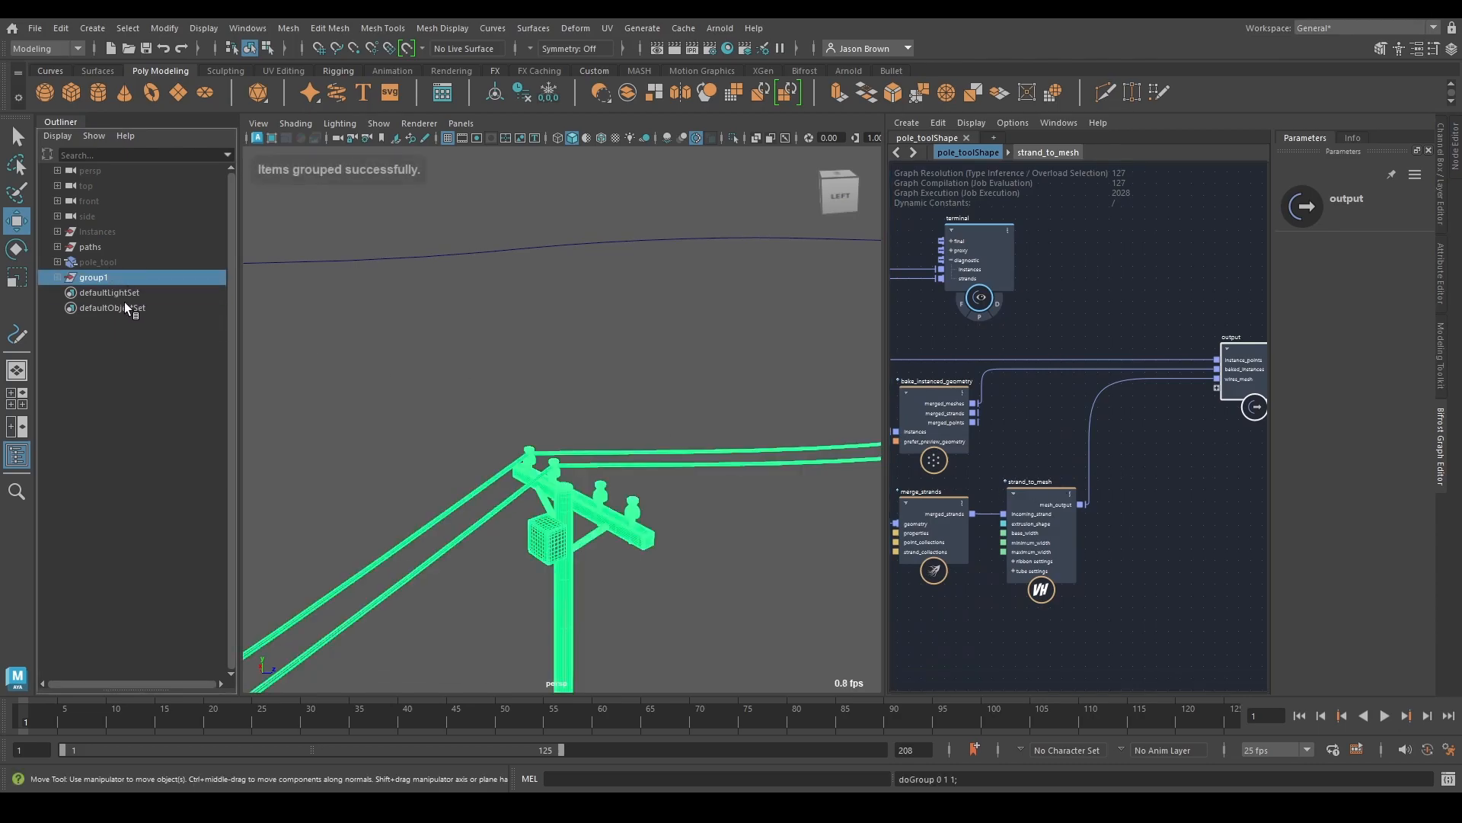
{"action": "double_click", "coordinate": [109, 278]}
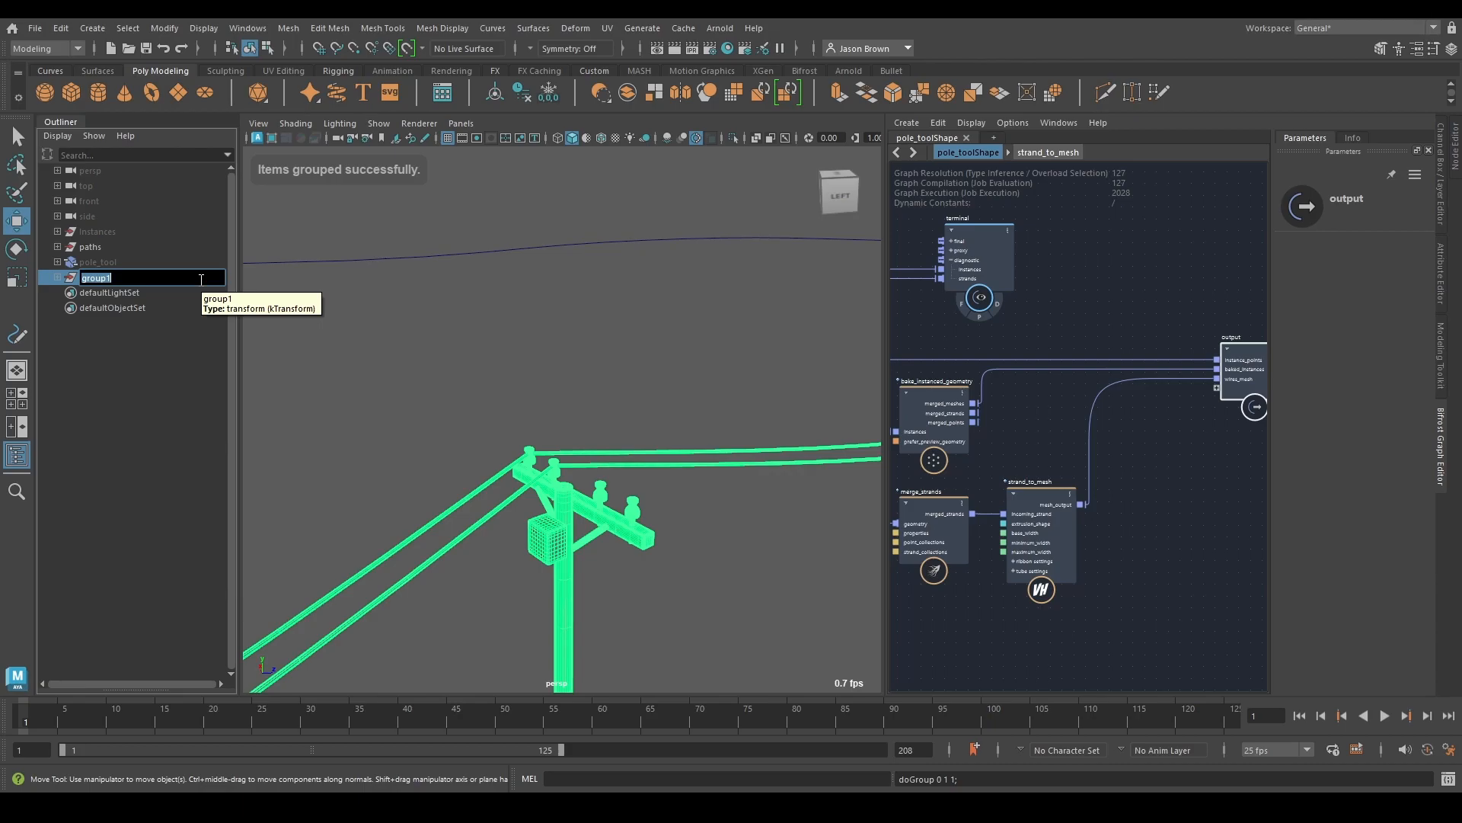
{"action": "type", "text": "maya m"}
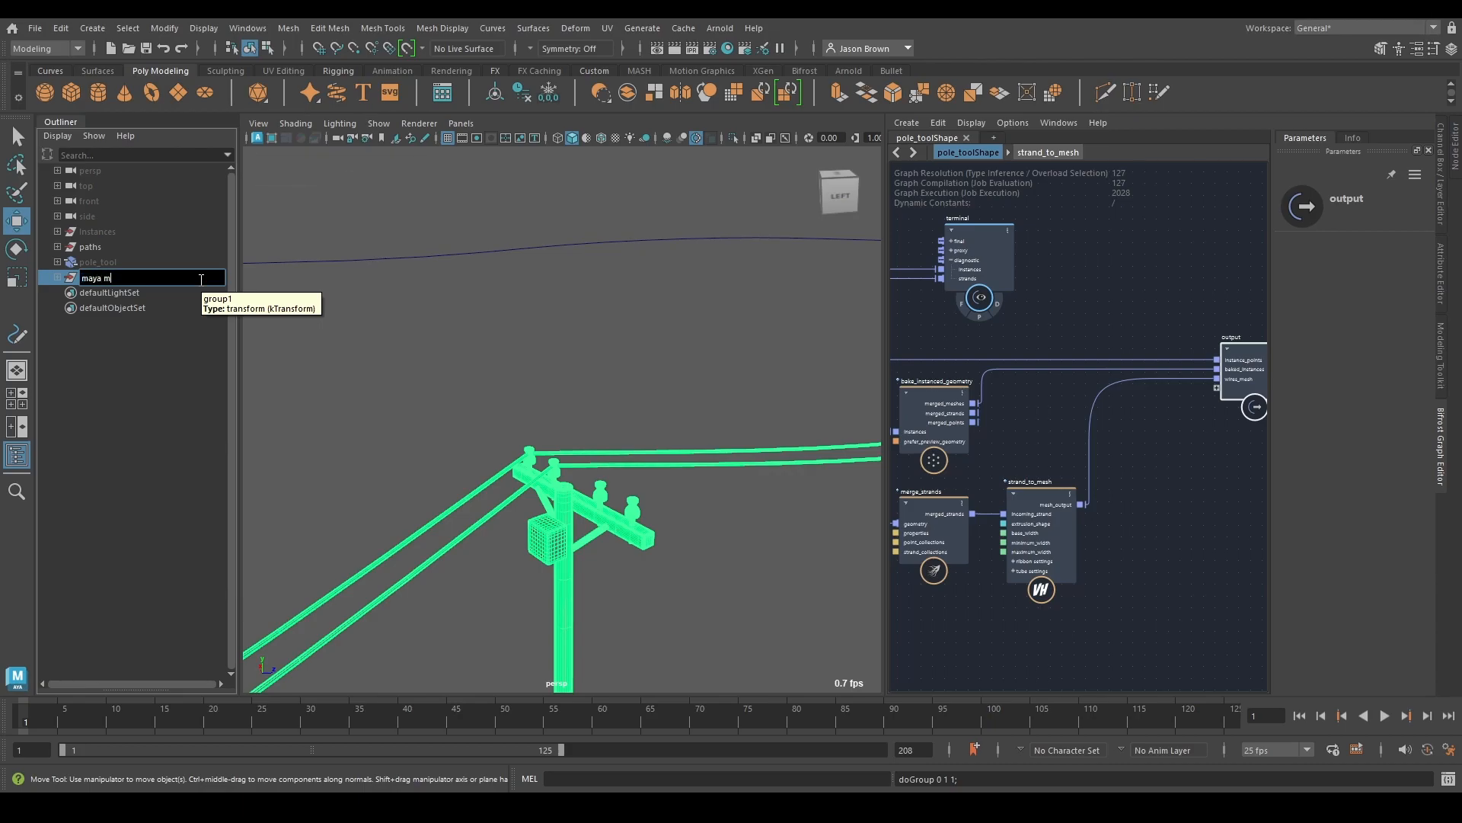
{"action": "type", "text": "esh output"}
{"action": "key", "text": "Return"}
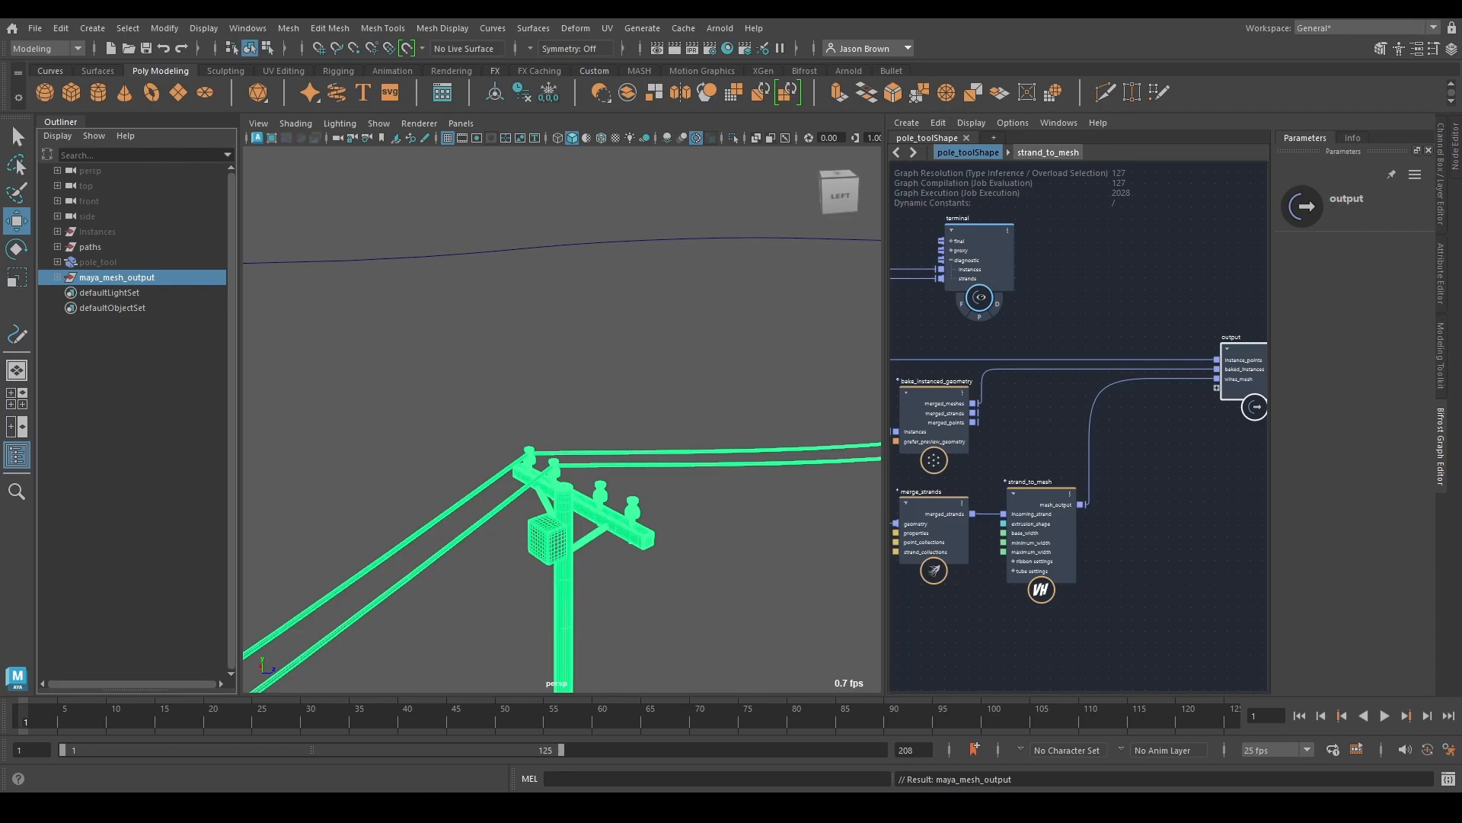
Step: Examine the maya_mesh_output group alongside the mesh shape nodes in the Node Editor
{"action": "left_click", "coordinate": [1457, 151]}
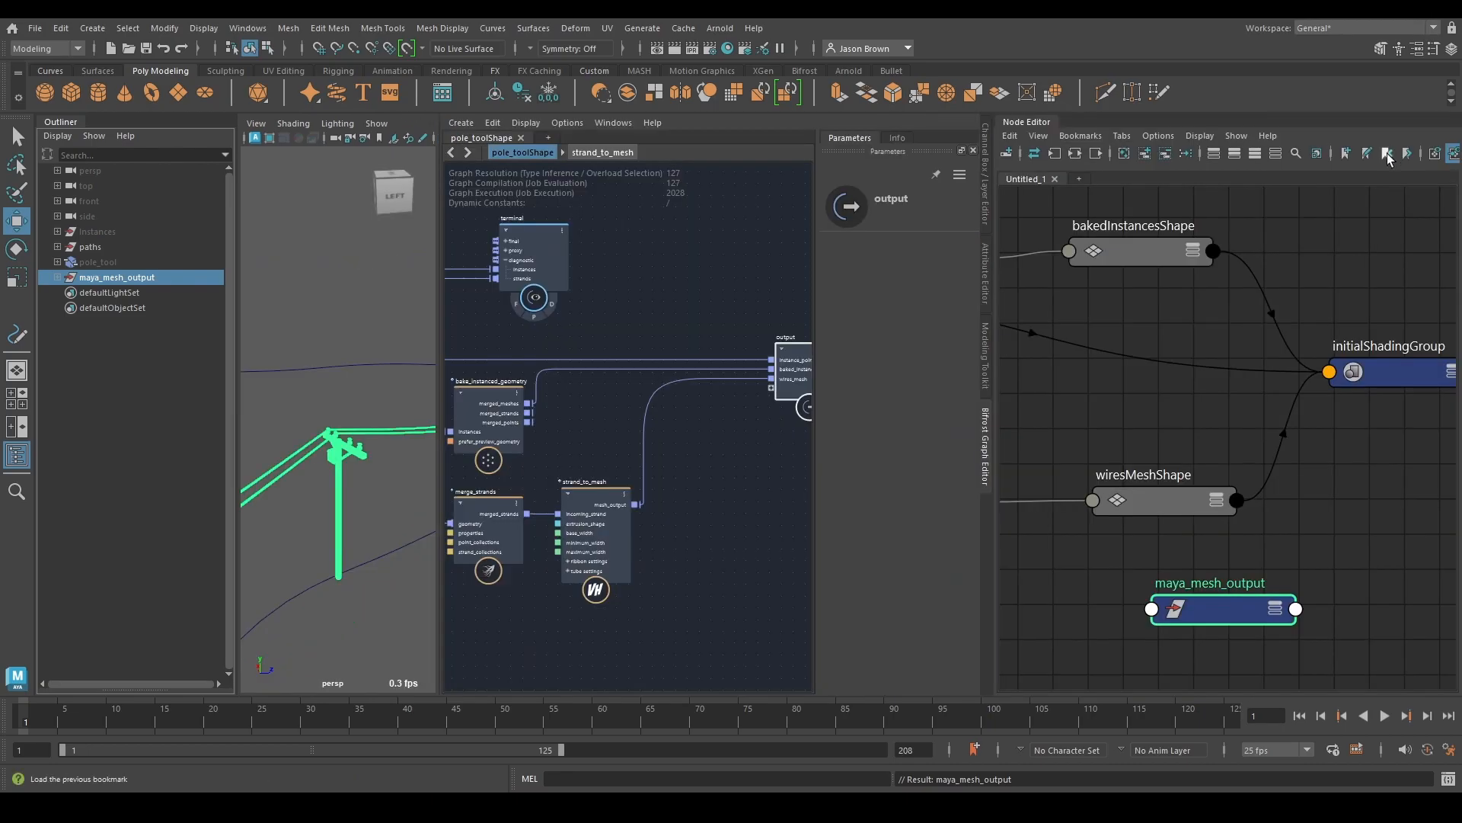
{"action": "scroll", "coordinate": [1194, 399], "scroll_direction": "down", "scroll_amount": 4}
{"action": "scroll", "coordinate": [1179, 410], "scroll_direction": "up", "scroll_amount": 4}
Step: Set Wires After Culling on pole_tool to 4
{"action": "left_click", "coordinate": [986, 189]}
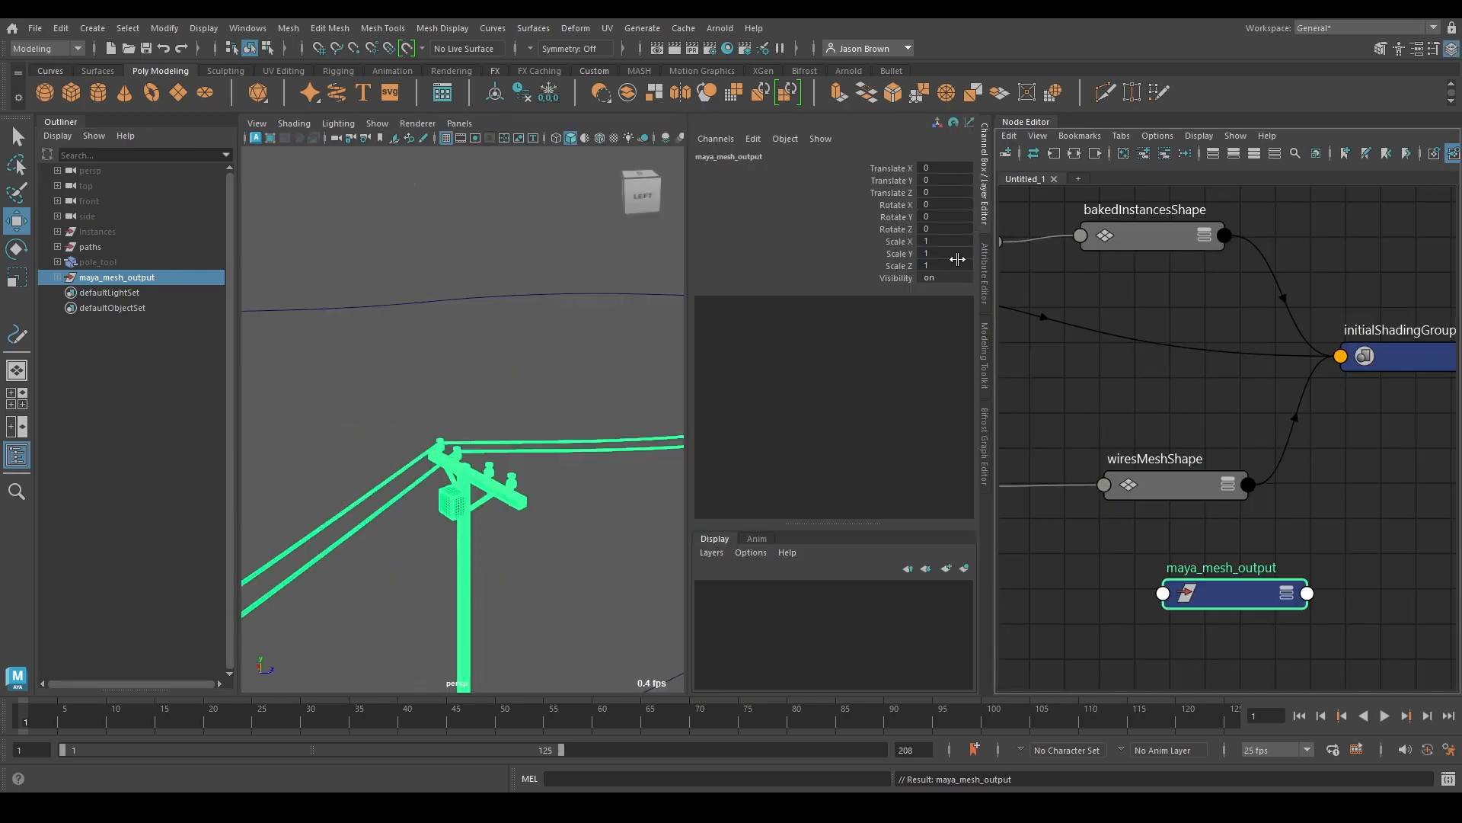
{"action": "left_click", "coordinate": [88, 262]}
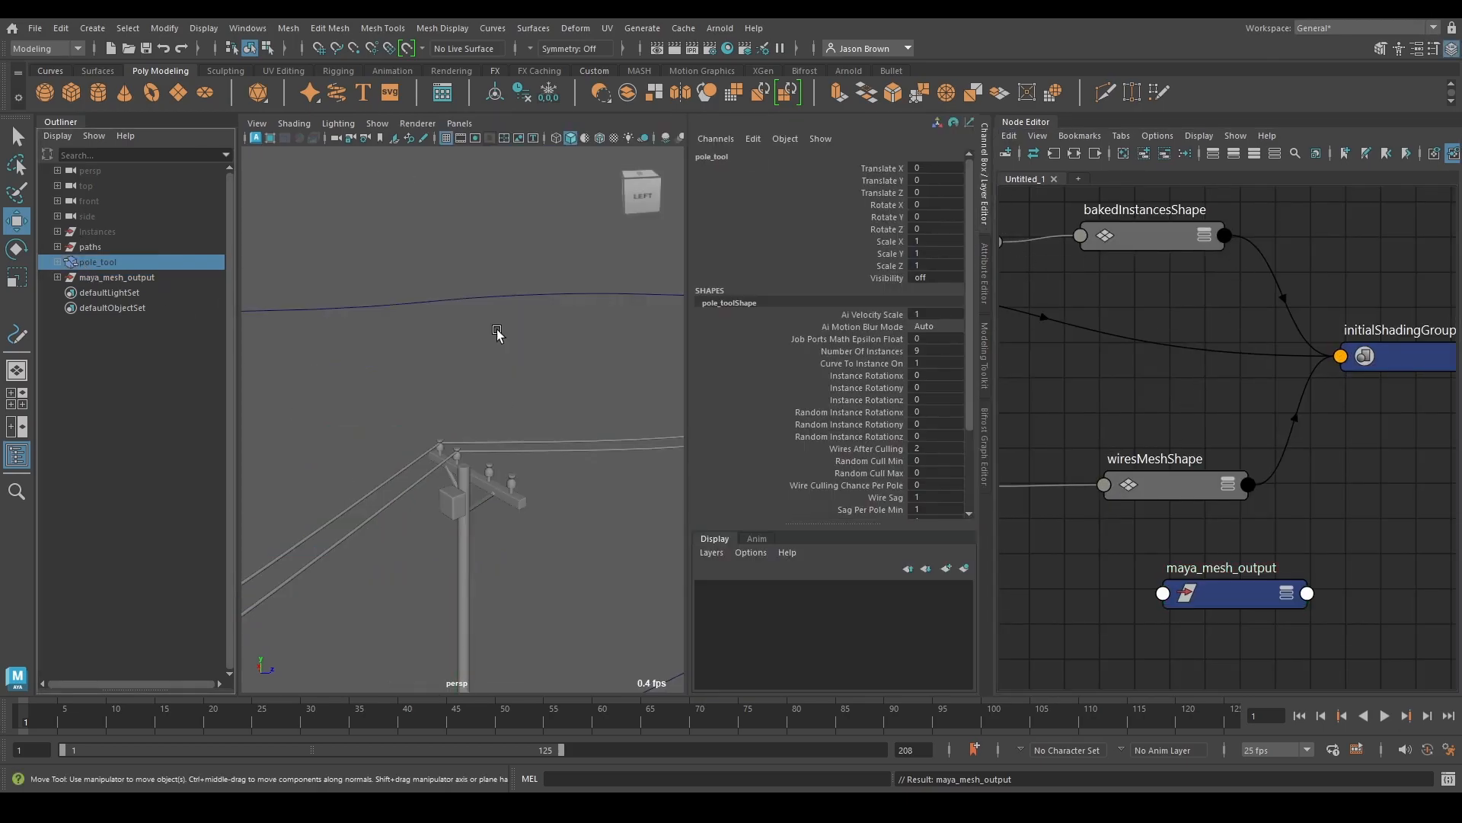
{"action": "left_click", "coordinate": [932, 449]}
{"action": "key", "text": "BackSpace"}
{"action": "type", "text": "4"}
{"action": "key", "text": "Return"}
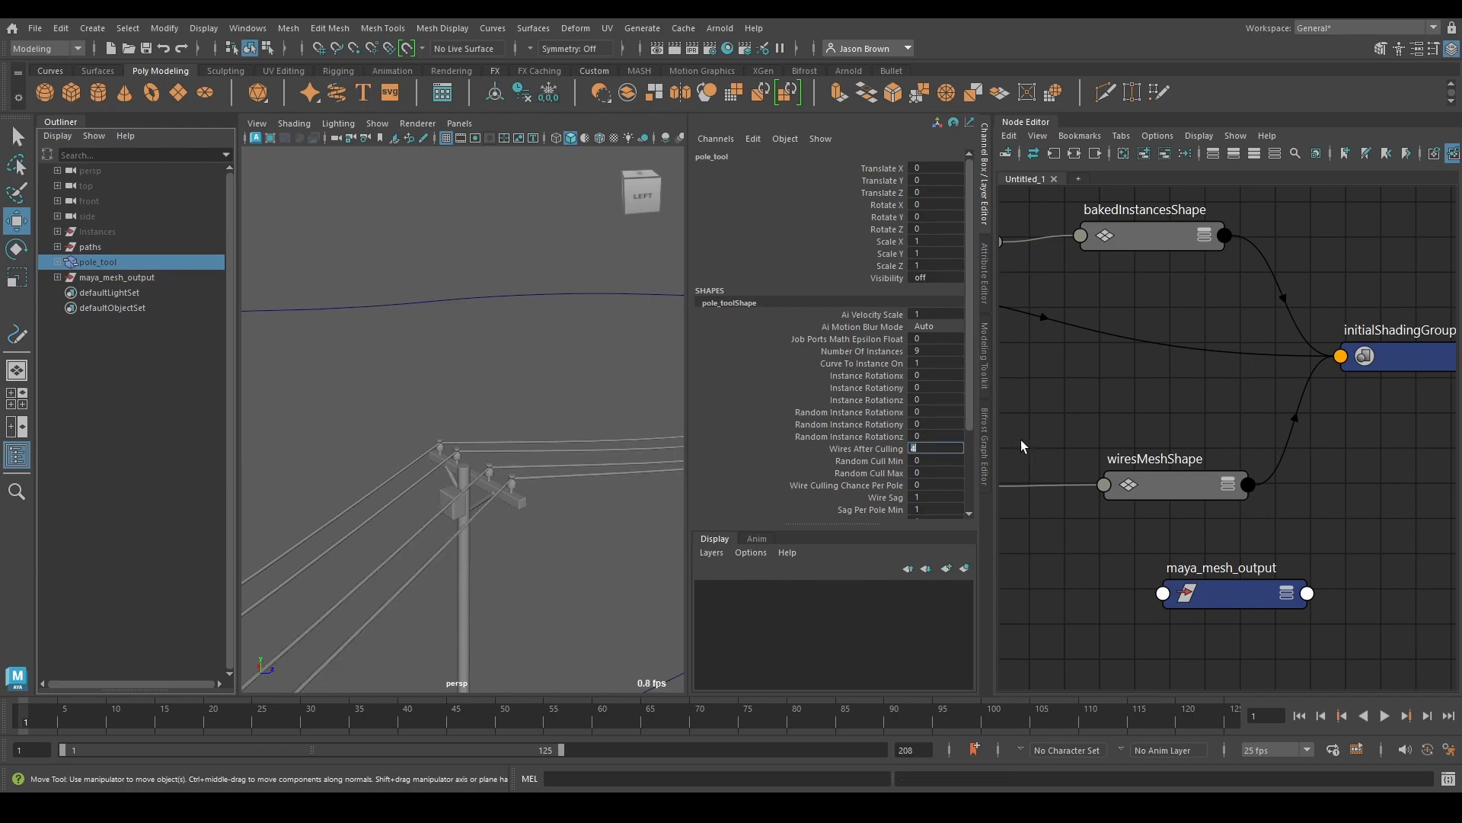
Step: Select maya_mesh_output to check its meshes, collapse the Node Editor and clear the selection
{"action": "left_click", "coordinate": [128, 278]}
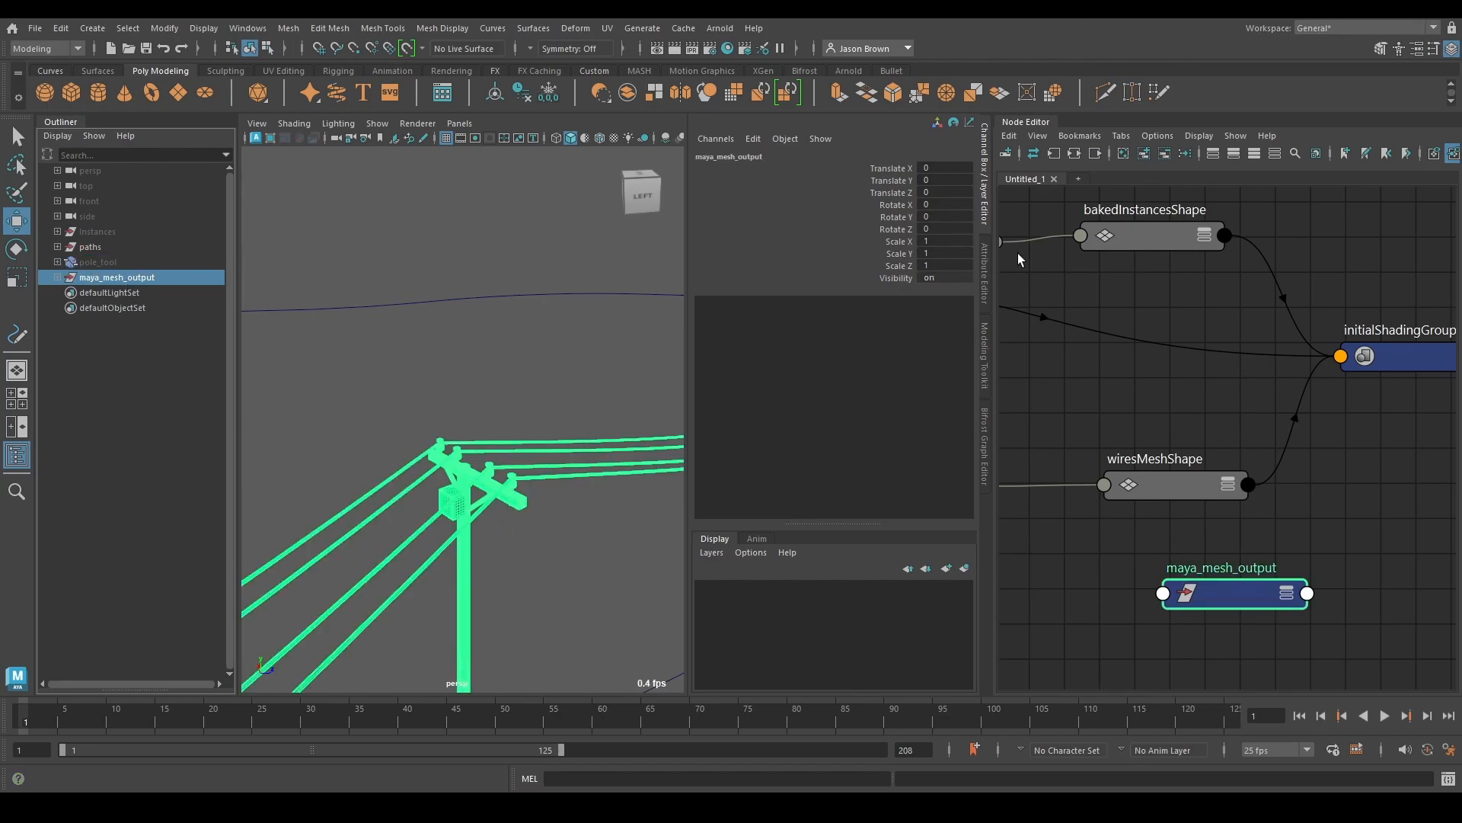
{"action": "left_click", "coordinate": [1031, 123]}
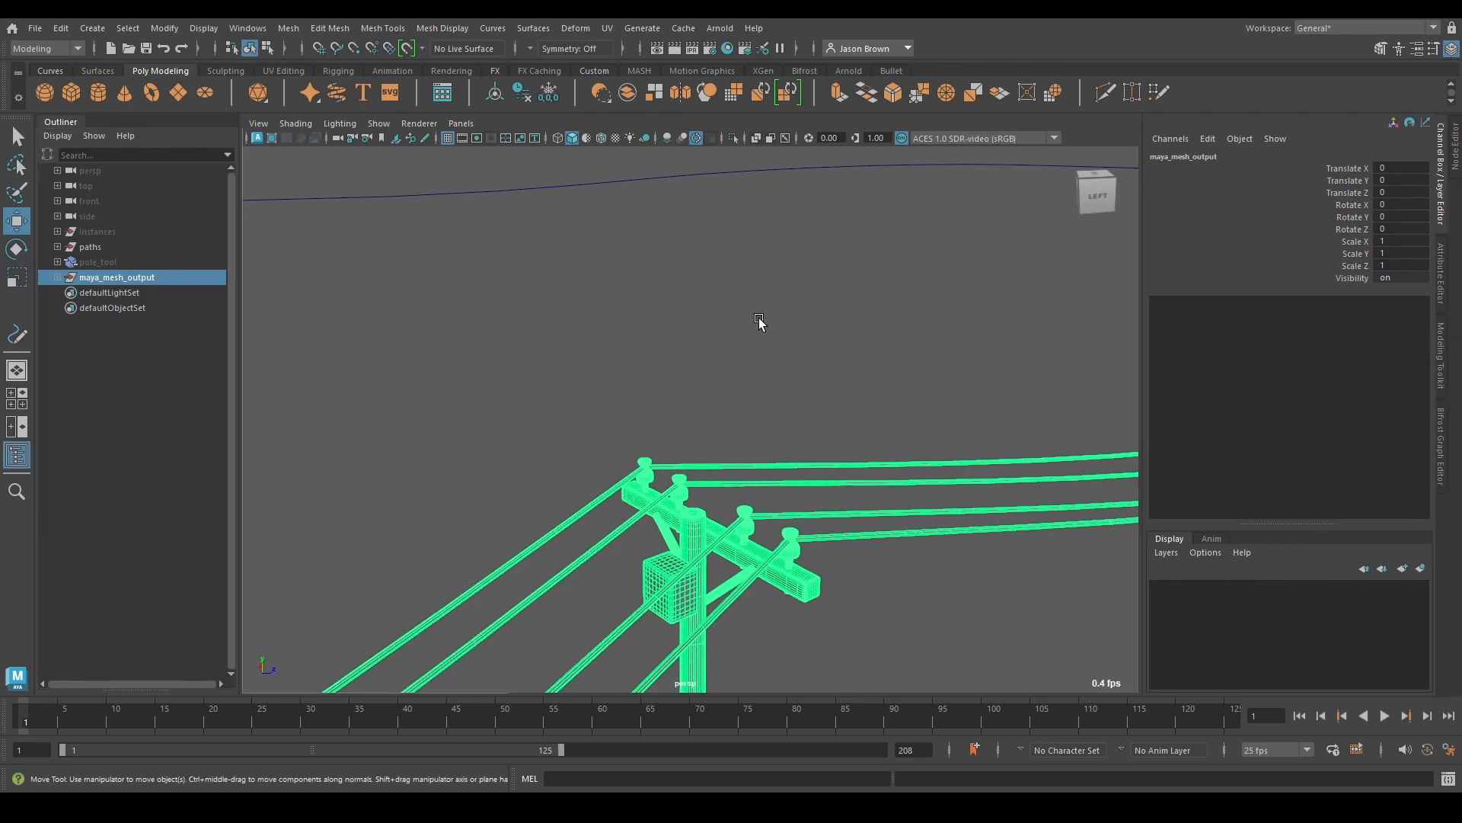
{"action": "left_click", "coordinate": [759, 323]}
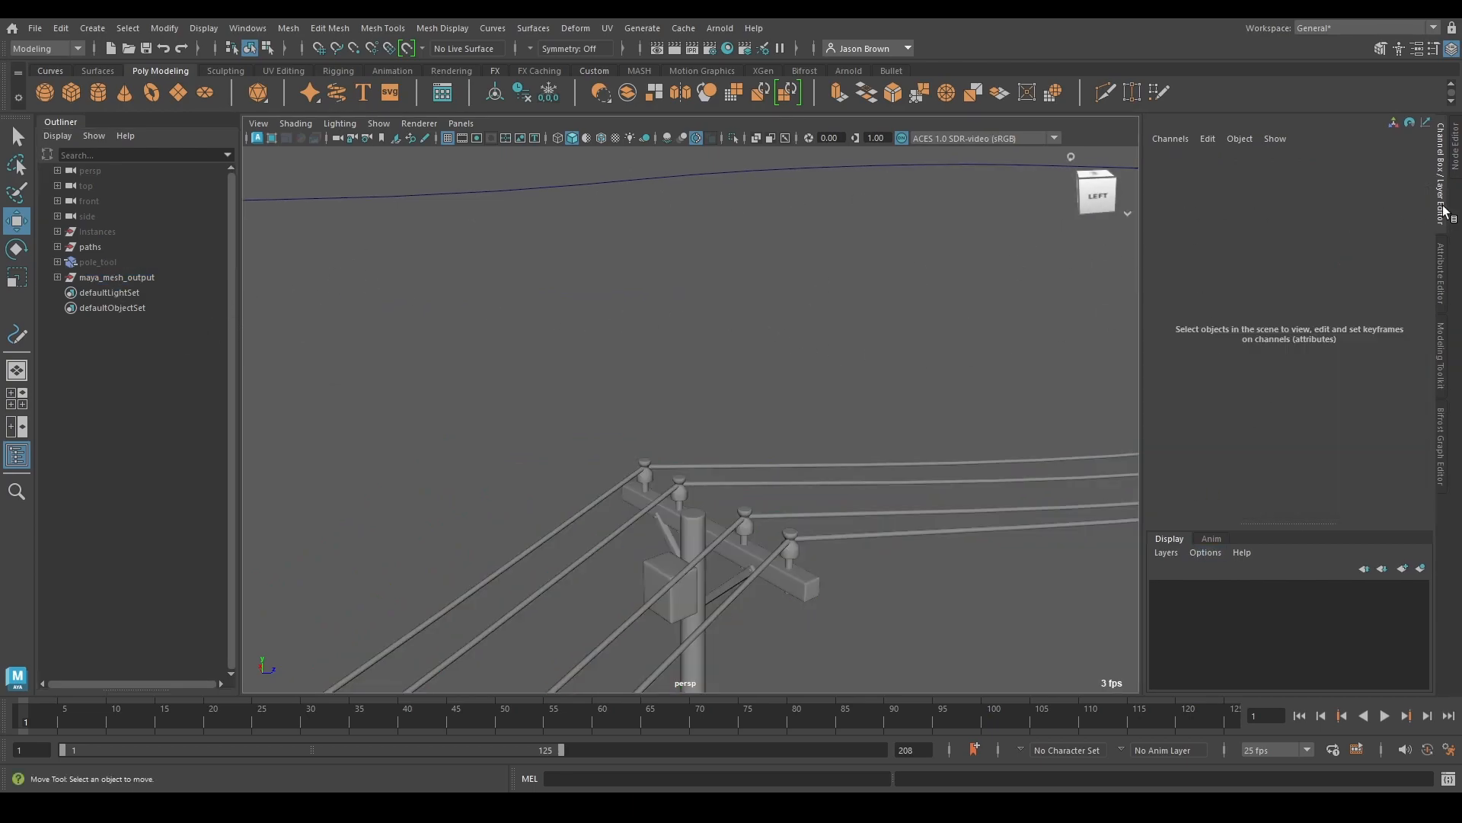
Step: Open the Bifrost graph and move the terminal node directly above the output node
{"action": "left_click", "coordinate": [1442, 432]}
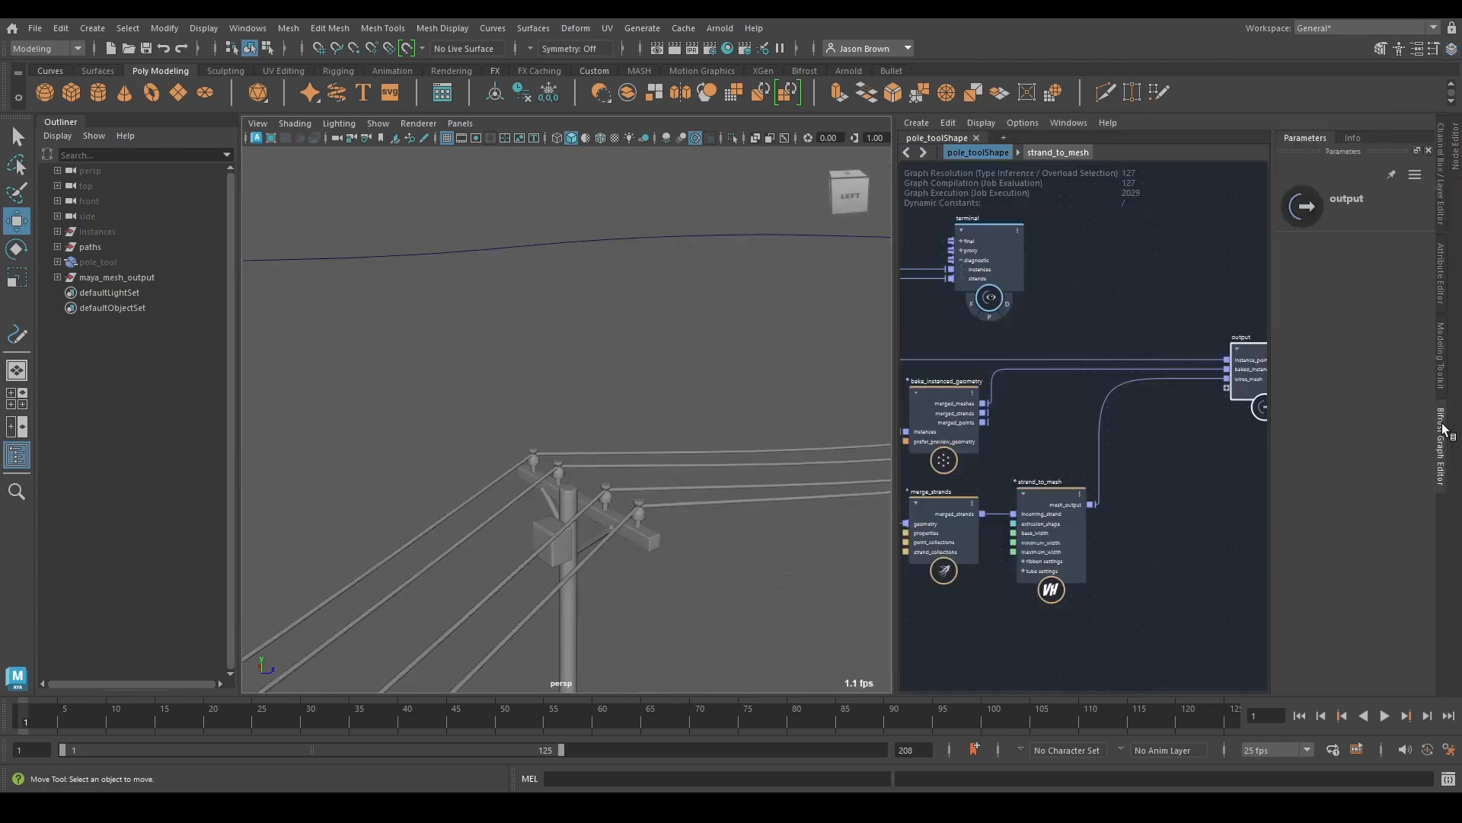
{"action": "scroll", "coordinate": [1104, 392], "scroll_direction": "down", "scroll_amount": 2}
{"action": "left_click_drag", "start_coordinate": [1007, 340], "coordinate": [1227, 320]}
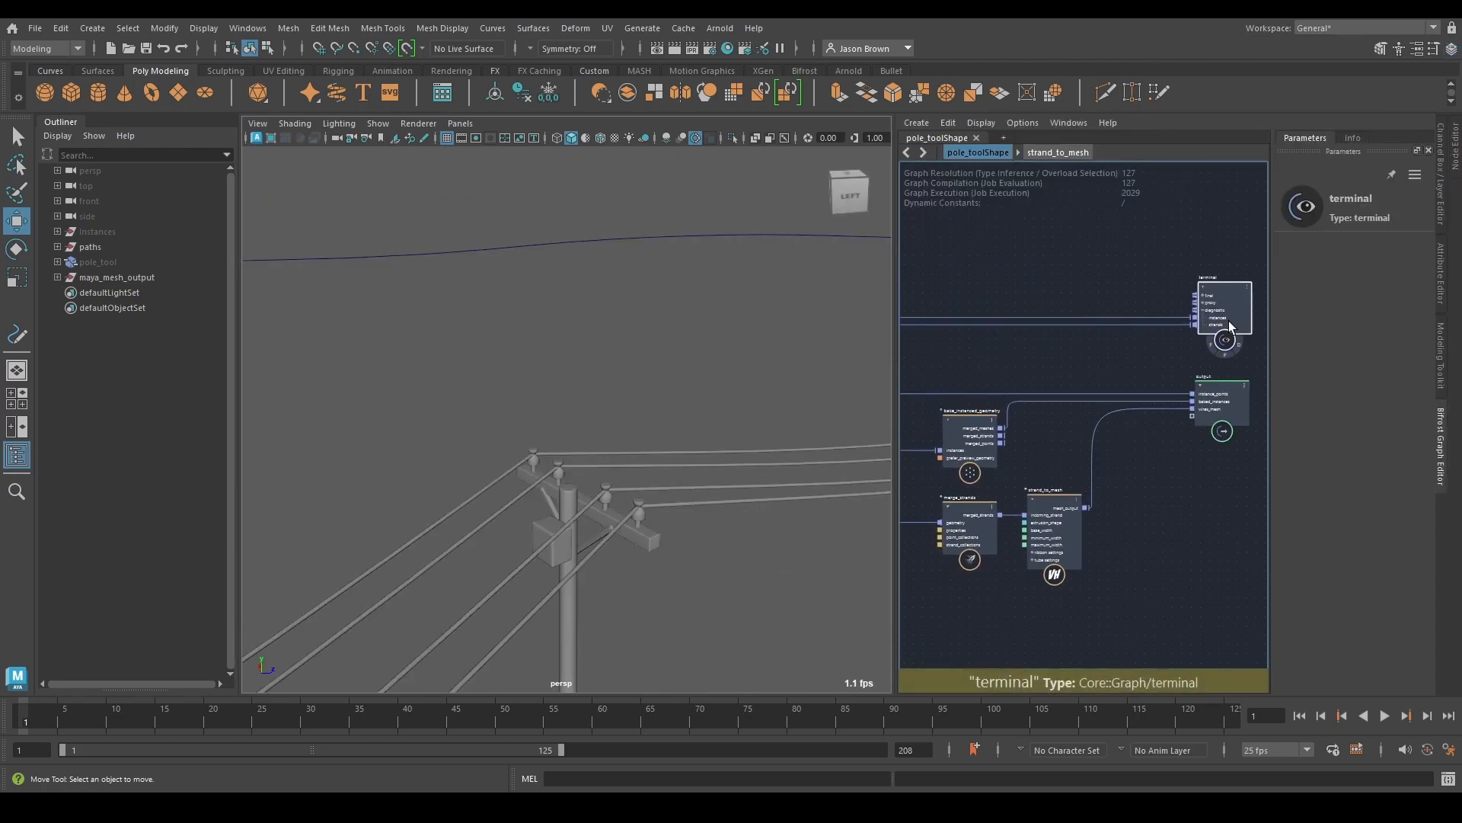
{"action": "middle_click_drag", "start_coordinate": [1185, 373], "coordinate": [1125, 348]}
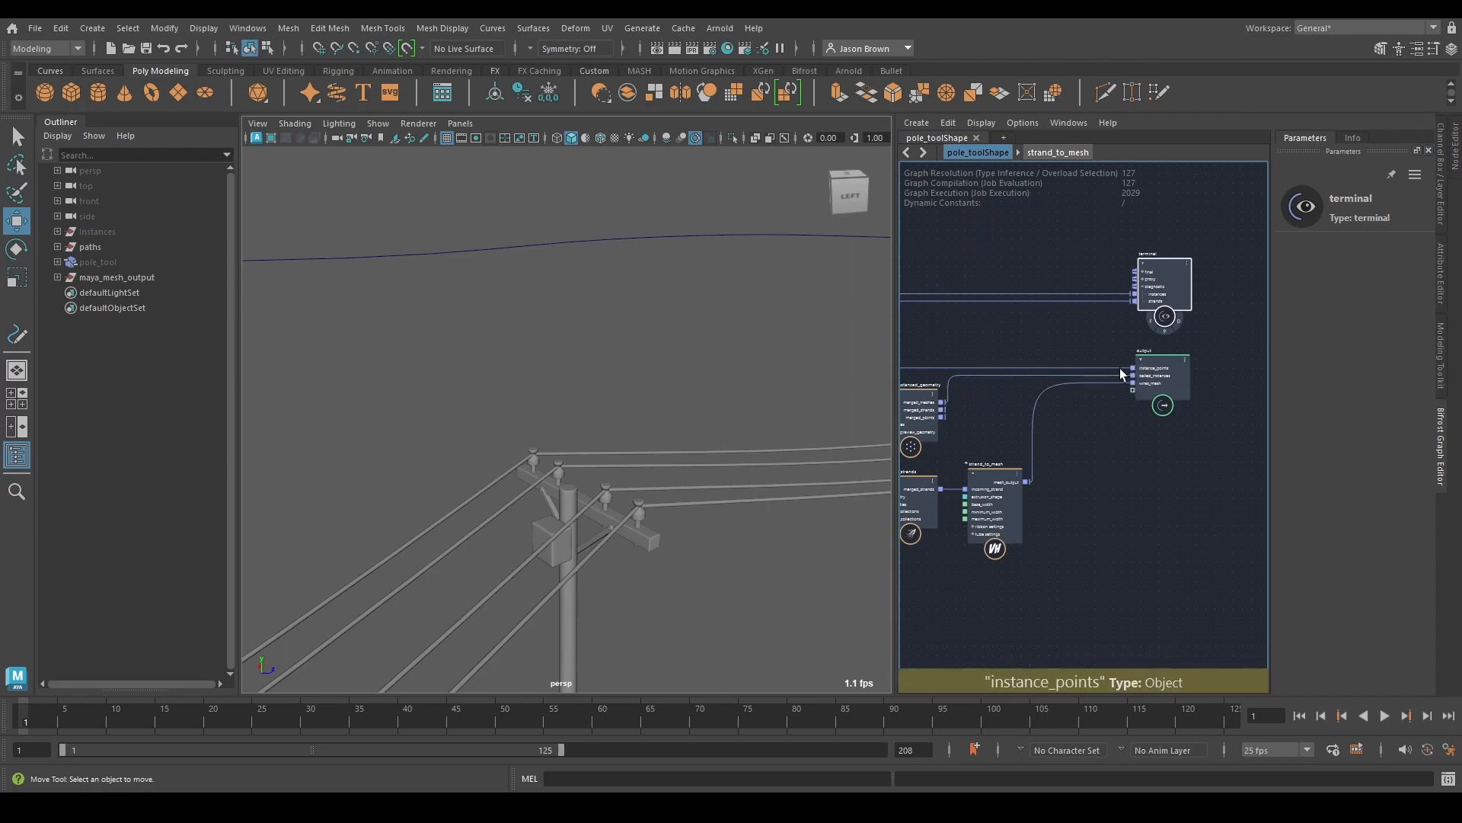
Step: Select maya_mesh_output and examine the resulting pole and wire meshes along the path
{"action": "left_click", "coordinate": [110, 279]}
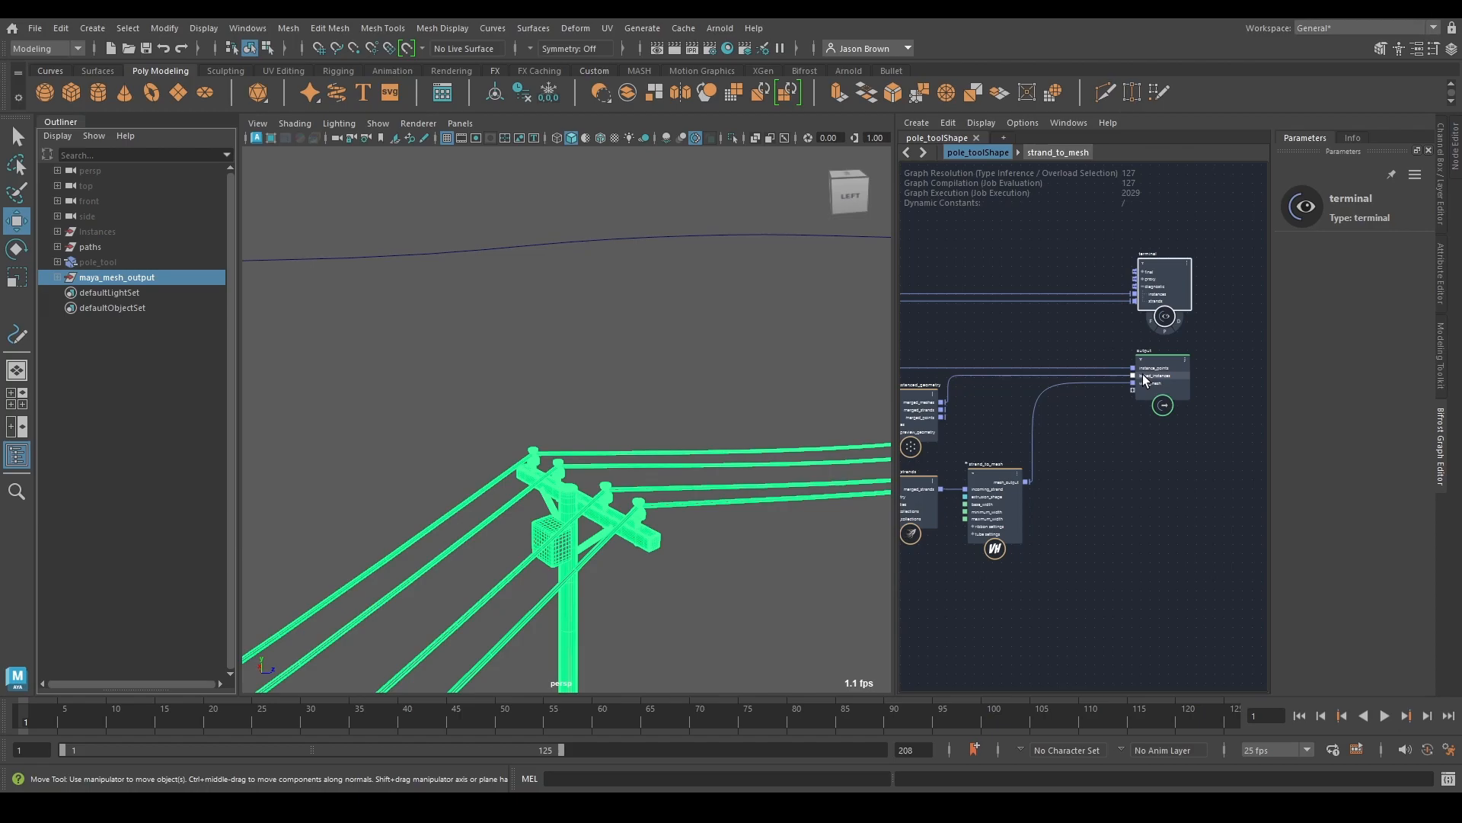
{"action": "left_click", "coordinate": [711, 420]}
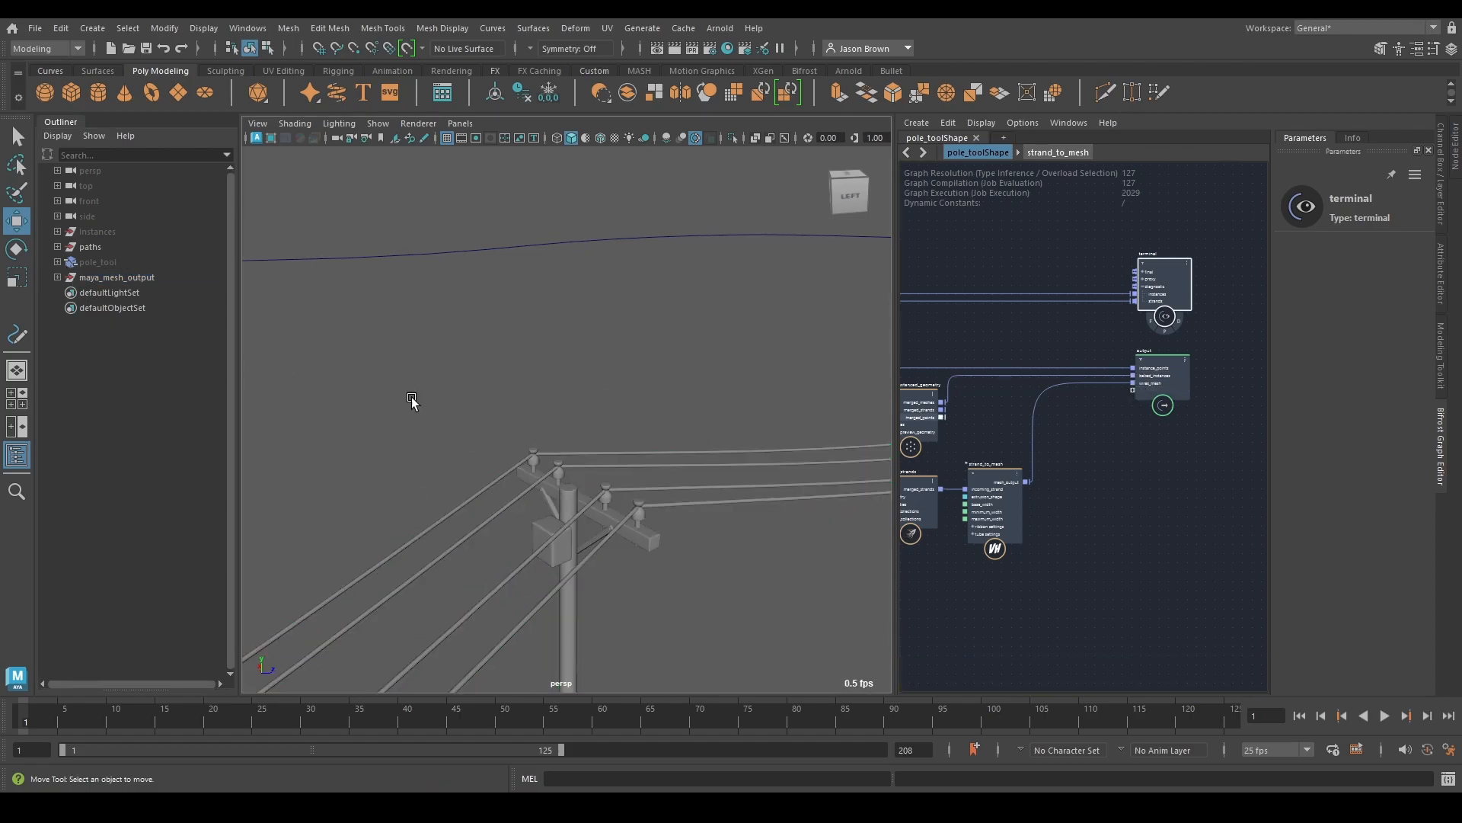
{"action": "left_click", "coordinate": [123, 277]}
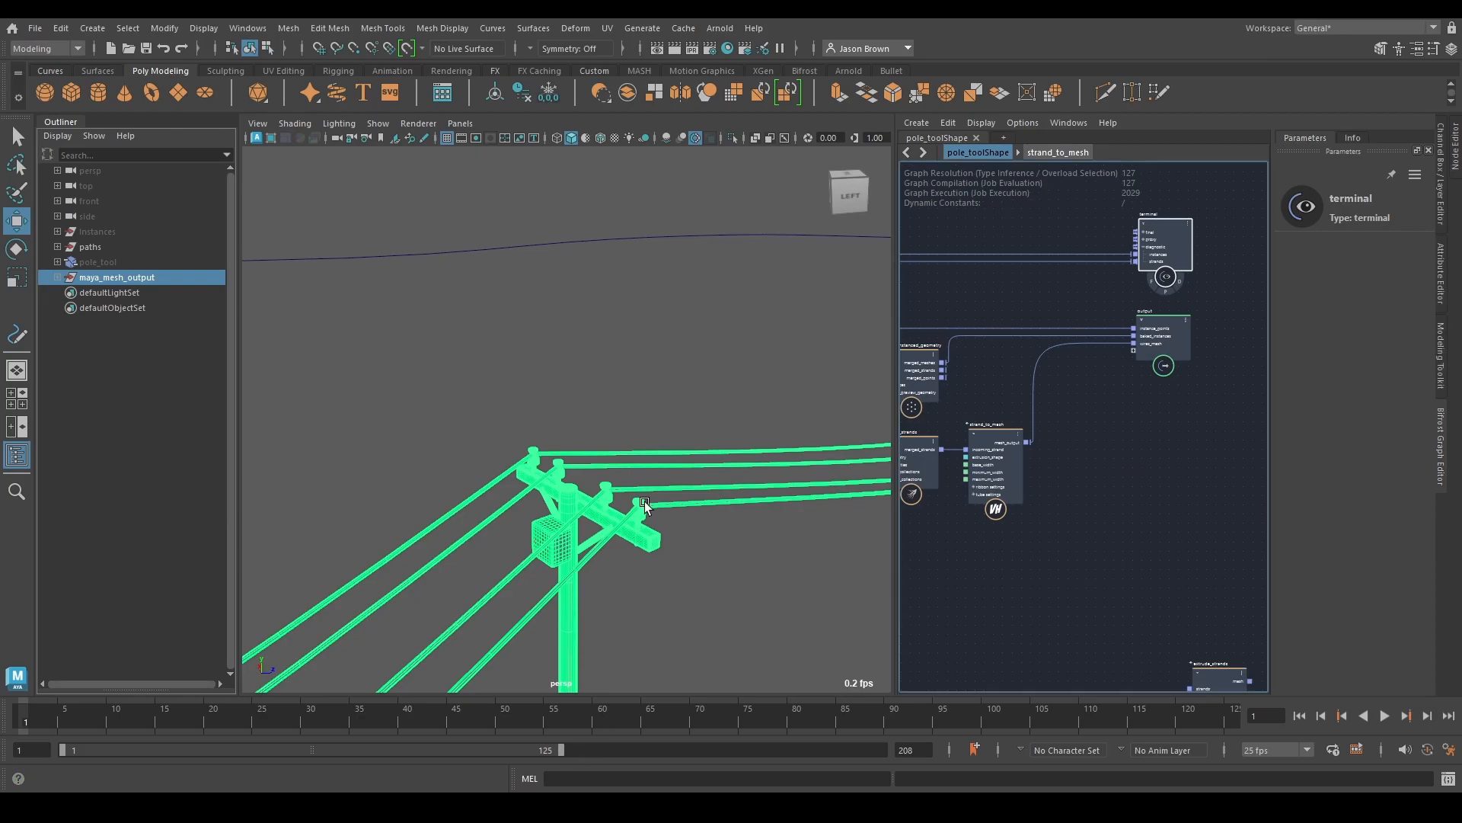
{"action": "scroll", "coordinate": [646, 468], "scroll_direction": "down", "scroll_amount": 5}
{"action": "left_click_drag", "start_coordinate": [646, 468], "coordinate": [539, 500], "text": "alt"}
{"action": "right_click_drag", "start_coordinate": [539, 499], "coordinate": [634, 521], "text": "alt"}
{"action": "middle_click_drag", "start_coordinate": [638, 510], "coordinate": [588, 527], "text": "alt"}
{"action": "left_click_drag", "start_coordinate": [629, 512], "coordinate": [580, 509], "text": "alt"}
{"action": "middle_click_drag", "start_coordinate": [659, 506], "coordinate": [537, 524], "text": "alt"}
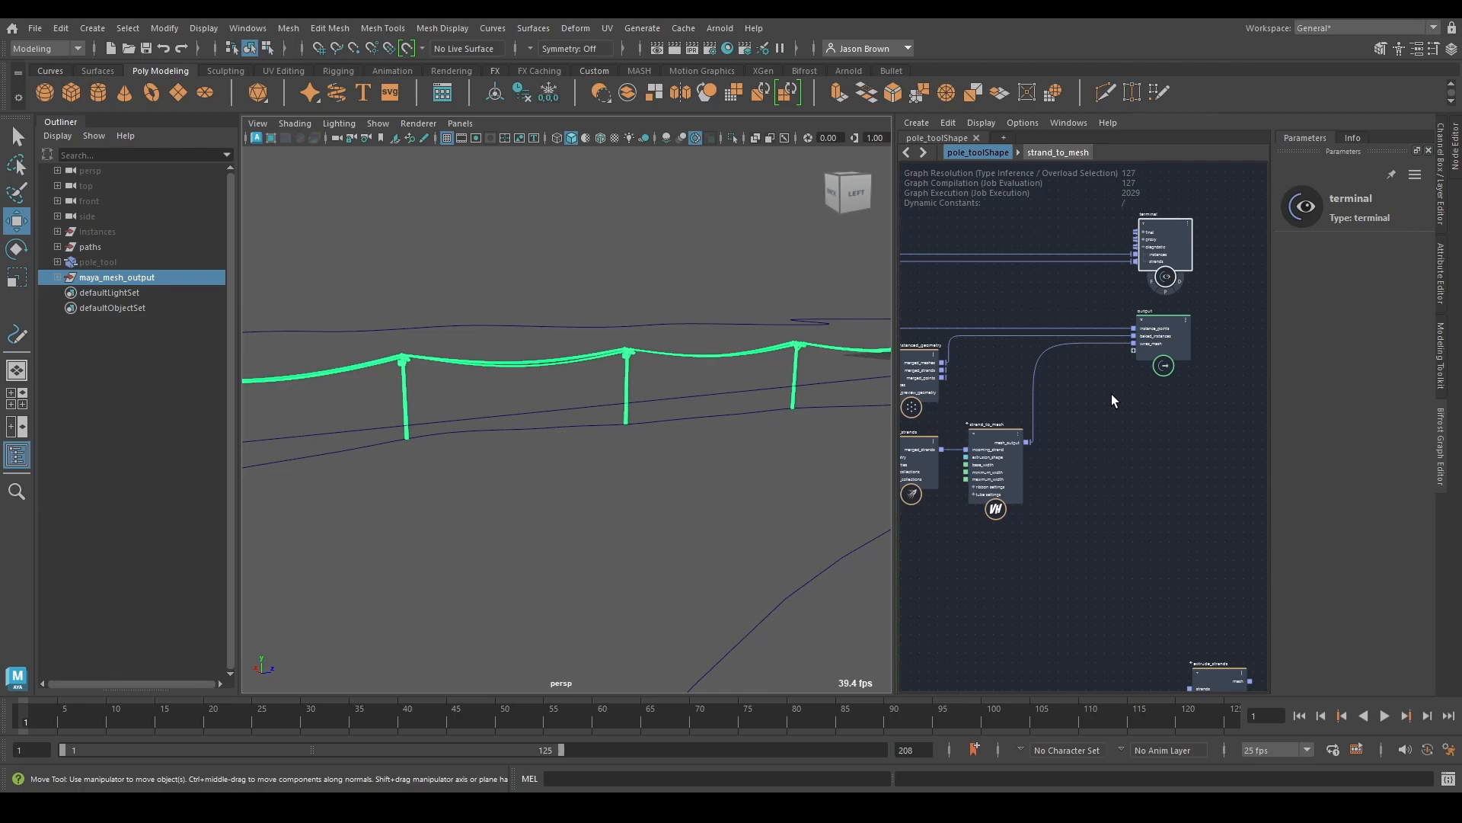
Step: Shift the output node slightly to the right below the terminal node in the graph
{"action": "middle_click_drag", "start_coordinate": [1200, 416], "coordinate": [1084, 489], "text": "alt"}
{"action": "scroll", "coordinate": [1041, 457], "scroll_direction": "up", "scroll_amount": 2}
{"action": "left_click_drag", "start_coordinate": [1058, 417], "coordinate": [1076, 413]}
{"action": "middle_click_drag", "start_coordinate": [1038, 496], "coordinate": [1081, 463], "text": "alt"}
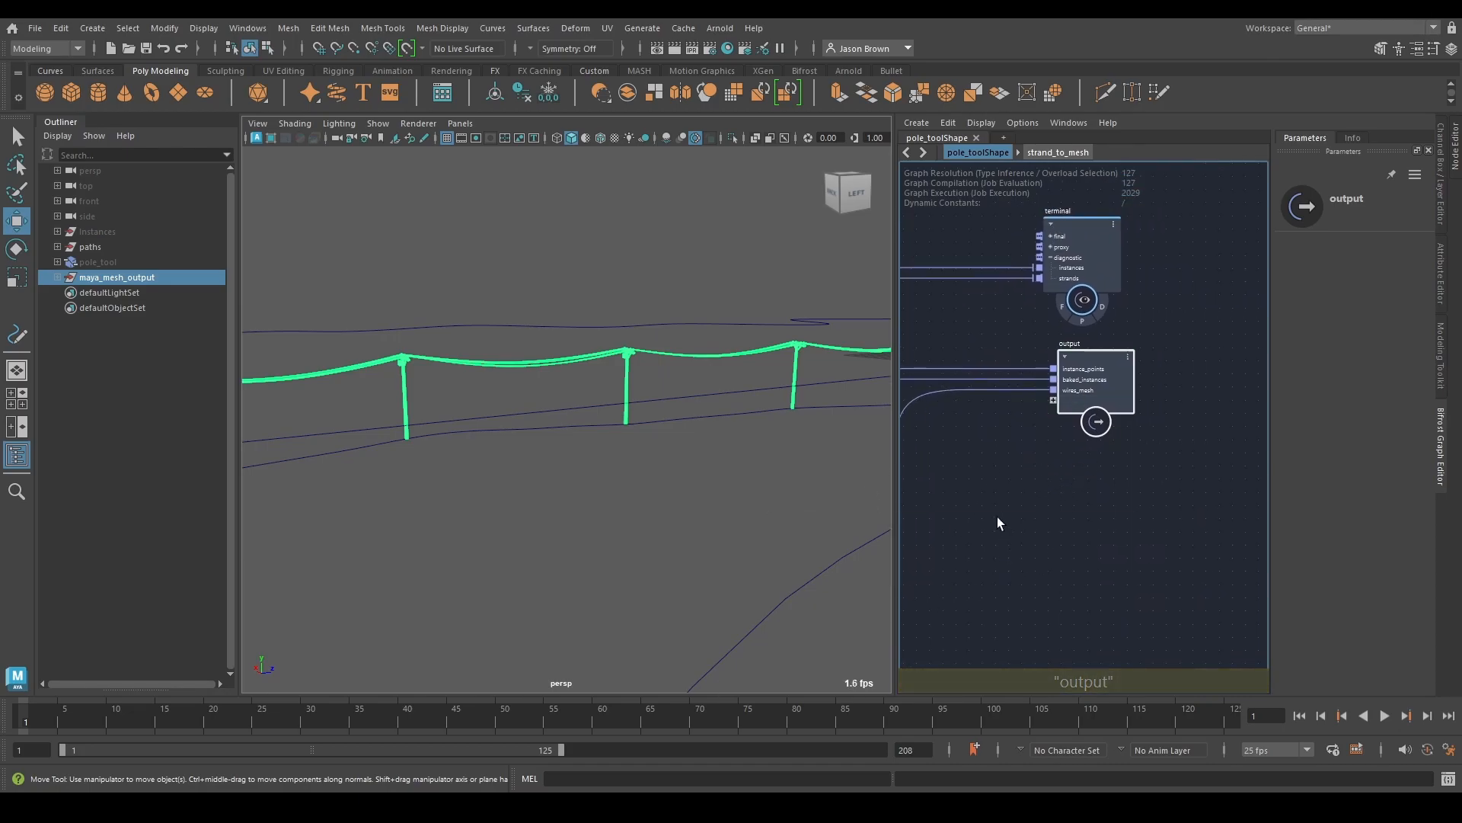
{"action": "middle_click_drag", "start_coordinate": [1074, 569], "coordinate": [1149, 561], "text": "alt"}
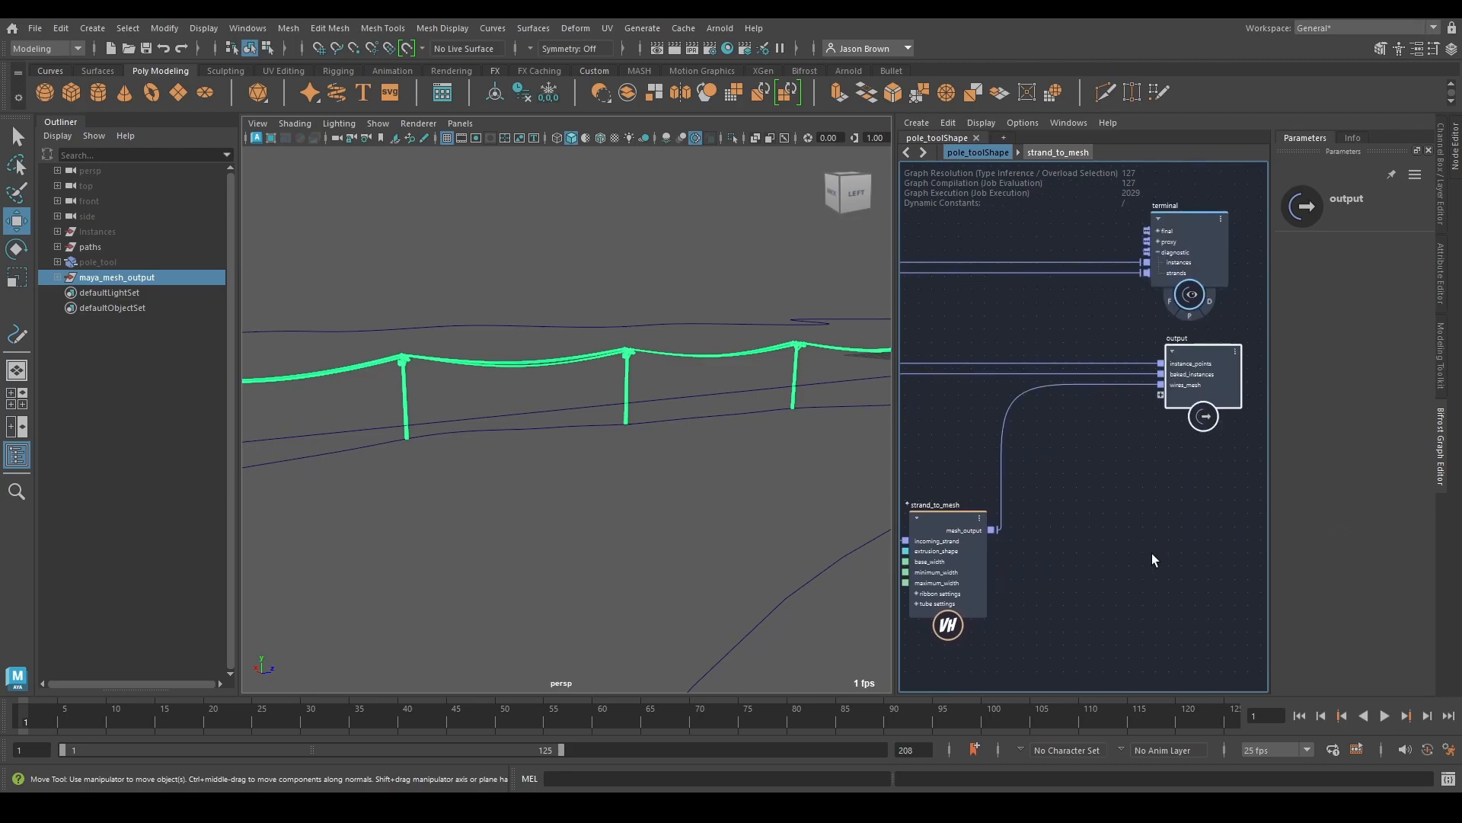
Step: Hide maya_mesh_output and unhide pole_tool, with the whole pole line in view
{"action": "key", "text": "h"}
{"action": "left_click", "coordinate": [125, 265]}
{"action": "key", "text": "h"}
{"action": "left_click_drag", "start_coordinate": [780, 361], "coordinate": [740, 407], "text": "alt"}
{"action": "middle_click_drag", "start_coordinate": [740, 407], "coordinate": [761, 408], "text": "alt"}
{"action": "right_click_drag", "start_coordinate": [761, 408], "coordinate": [733, 409], "text": "alt"}
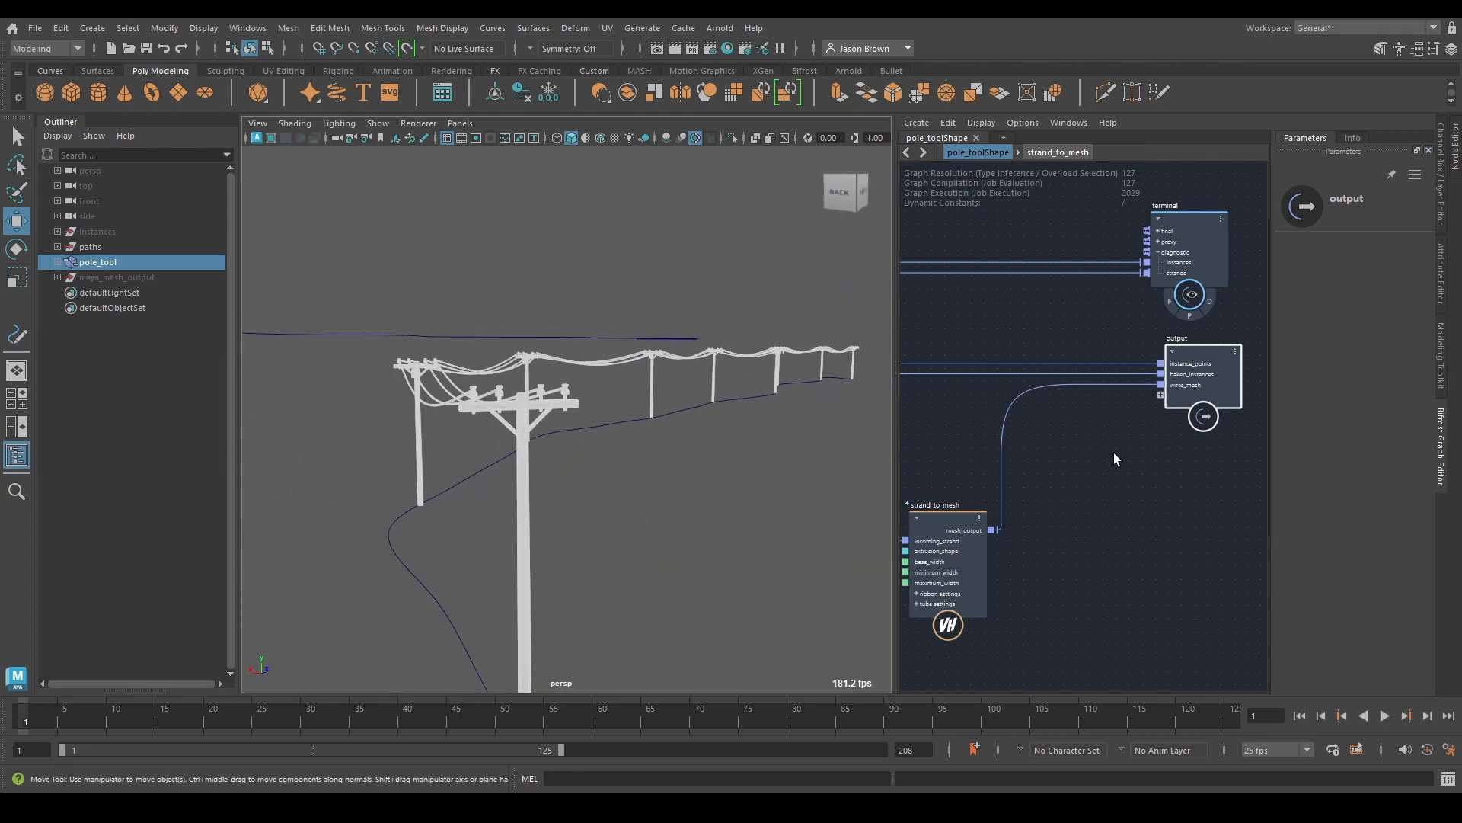
Step: Move the output node farther right to make room after strand_to_mesh
{"action": "middle_click_drag", "start_coordinate": [1166, 436], "coordinate": [1090, 455], "text": "alt"}
{"action": "left_click_drag", "start_coordinate": [1103, 423], "coordinate": [1176, 412]}
{"action": "middle_click_drag", "start_coordinate": [1128, 411], "coordinate": [1042, 483], "text": "alt"}
{"action": "middle_click_drag", "start_coordinate": [968, 531], "coordinate": [1037, 475], "text": "alt"}
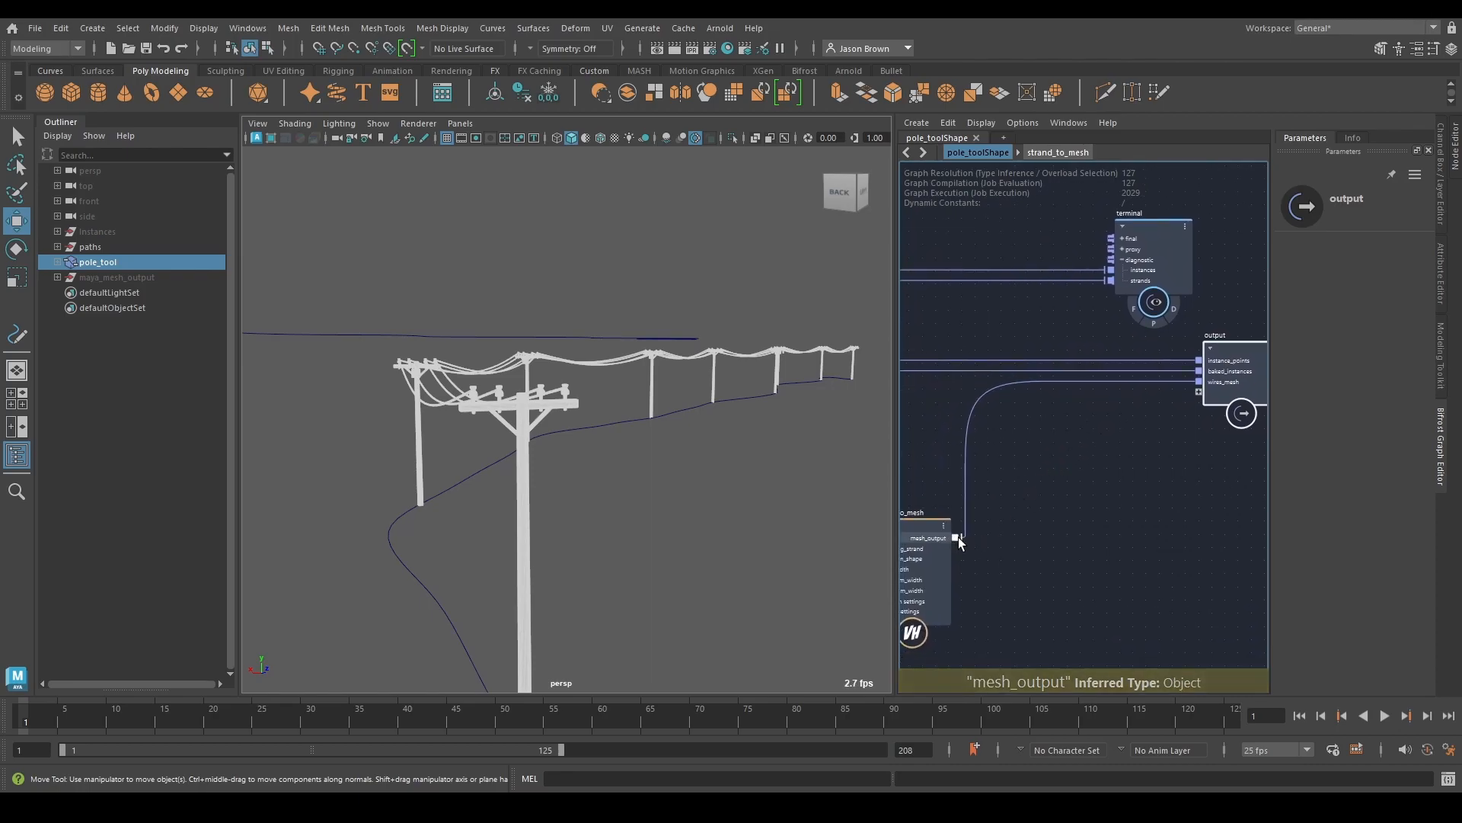
Step: Add an assign_material node fed by the mesh_output of strand_to_mesh and place it beside that node
{"action": "key", "text": "Tab"}
{"action": "type", "text": "assign"}
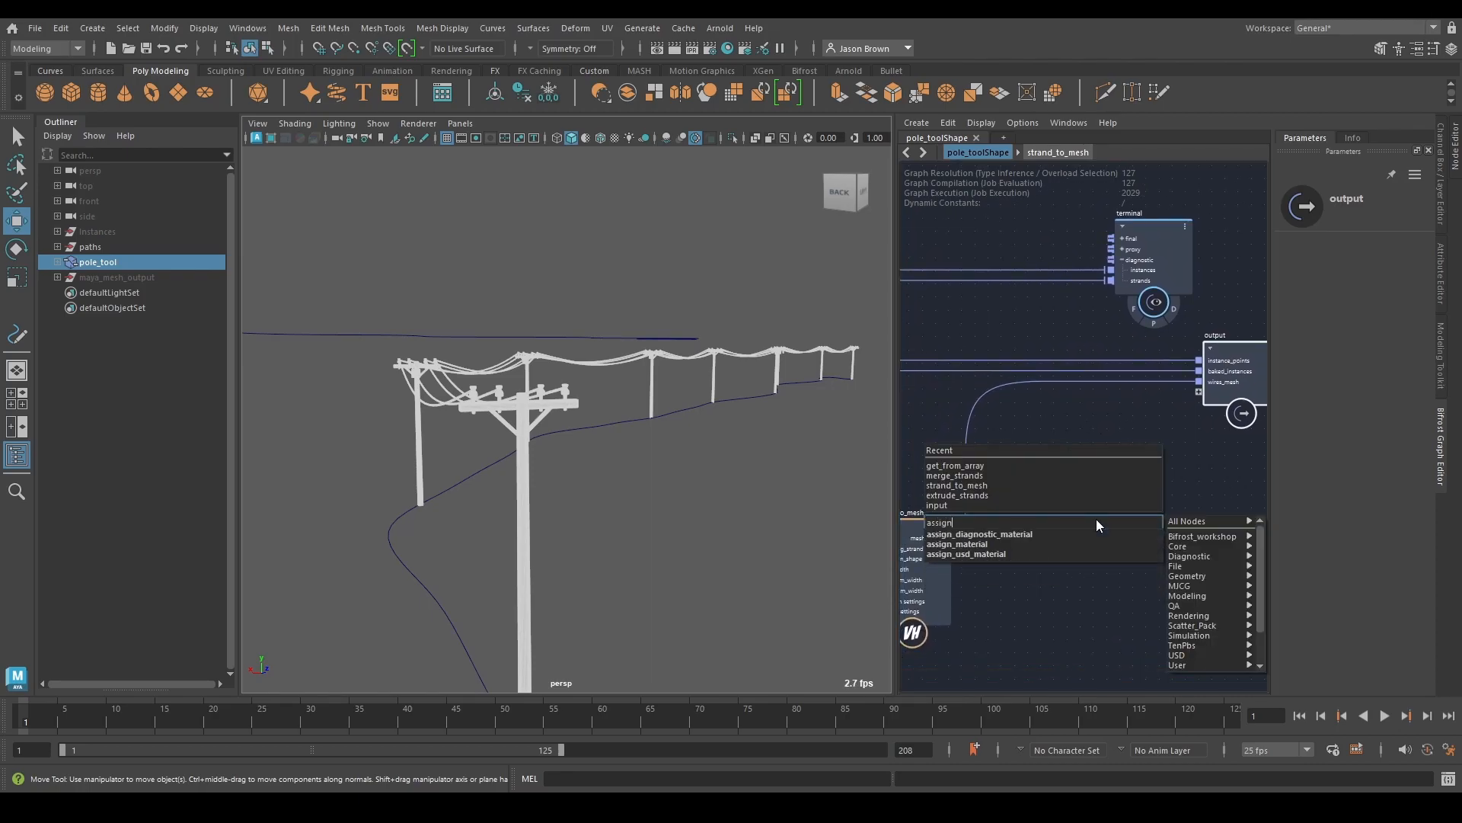
{"action": "key", "text": "Return"}
{"action": "left_click_drag", "start_coordinate": [1102, 530], "coordinate": [1108, 521]}
{"action": "middle_click_drag", "start_coordinate": [1053, 566], "coordinate": [1103, 474], "text": "alt"}
Step: Add a standard_surface_mat node, connect it to assign_material's surface_material input and set its Base to 0
{"action": "key", "text": "Tab"}
{"action": "type", "text": "standard"}
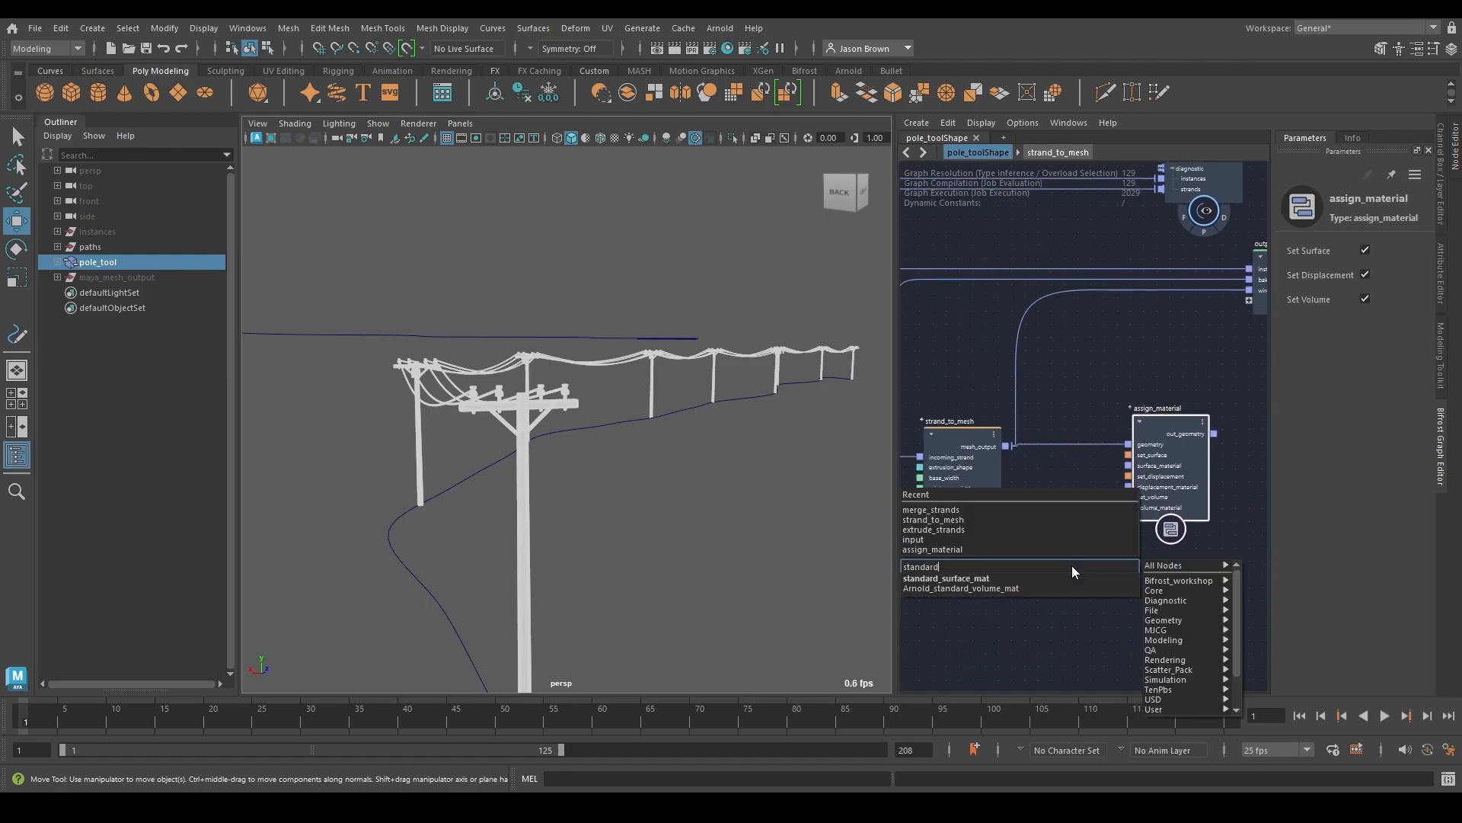
{"action": "key", "text": "Return"}
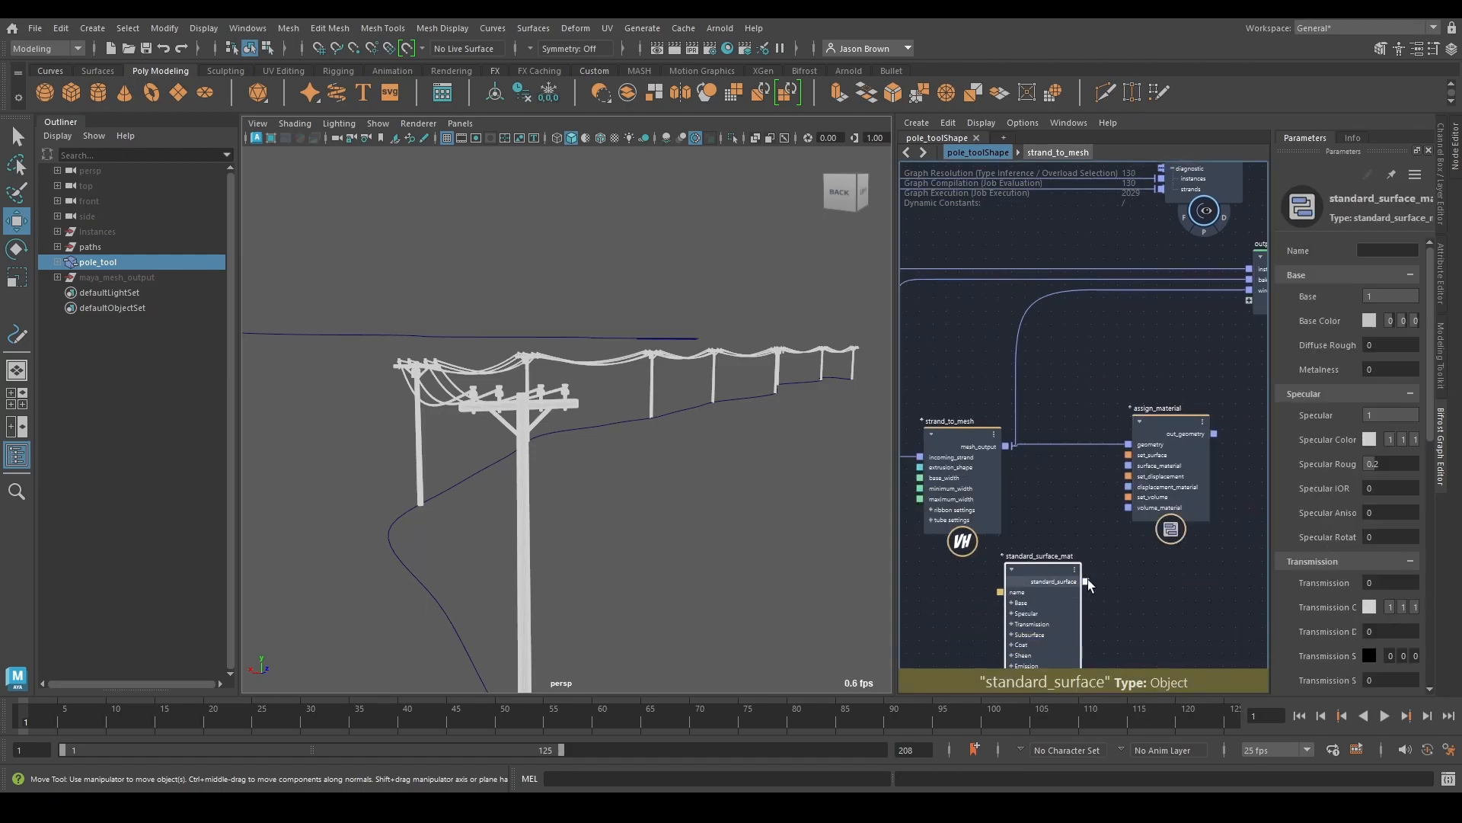
{"action": "left_click_drag", "start_coordinate": [1086, 581], "coordinate": [1128, 466]}
{"action": "left_click_drag", "start_coordinate": [1390, 297], "coordinate": [1388, 414]}
Step: Connect assign_material's out_geometry to the output node's wires_mesh input
{"action": "middle_click_drag", "start_coordinate": [1217, 471], "coordinate": [1013, 482]}
{"action": "left_click_drag", "start_coordinate": [1009, 446], "coordinate": [1210, 470]}
{"action": "left_click_drag", "start_coordinate": [1130, 358], "coordinate": [1156, 297]}
{"action": "left_click_drag", "start_coordinate": [1195, 343], "coordinate": [1195, 343]}
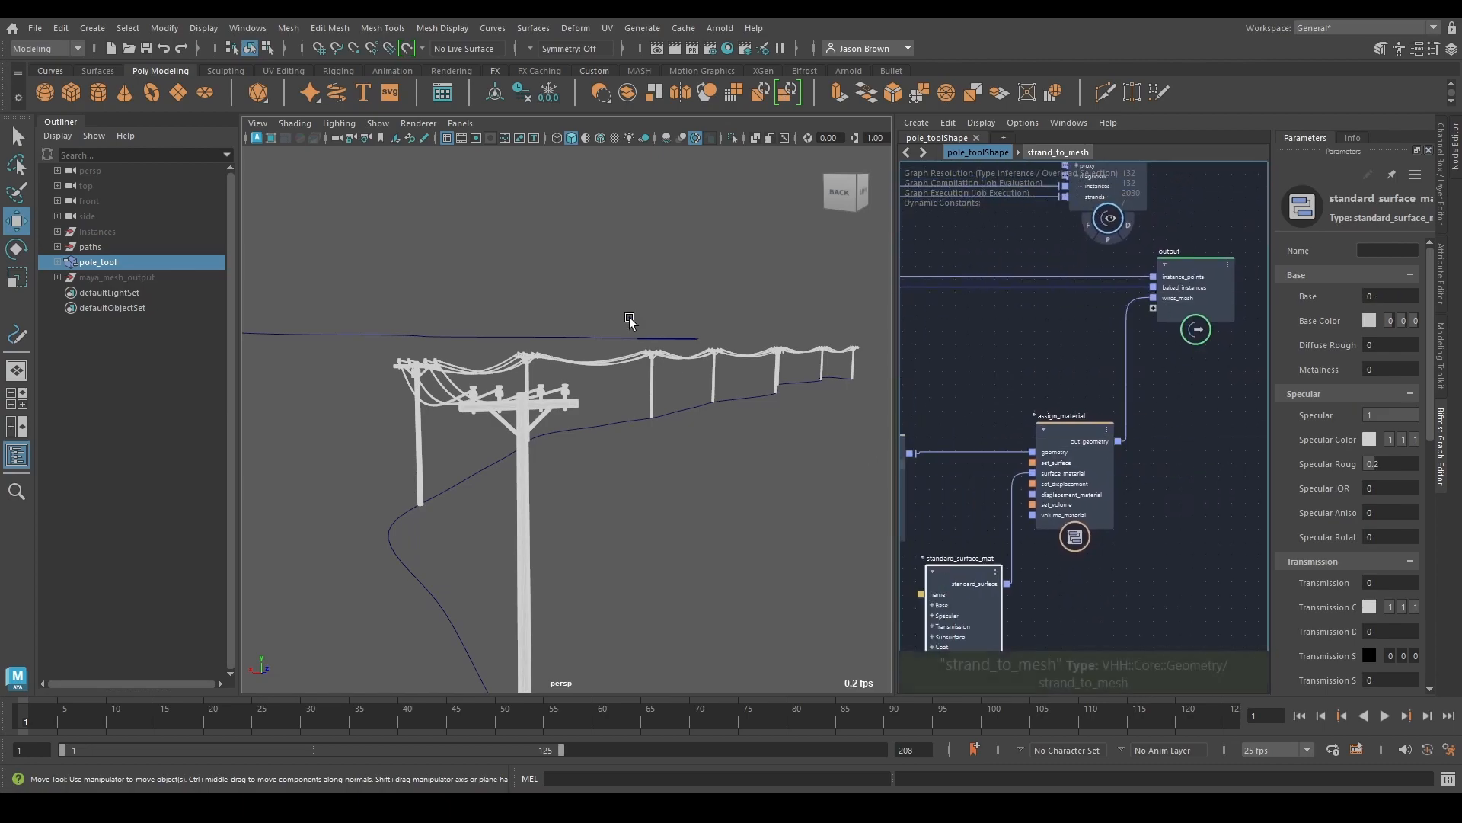
Step: Start an Arnold render in the viewport, light it with an Arnold Physical Sky and frame a nearby pole
{"action": "key", "text": "q"}
{"action": "key", "text": "7"}
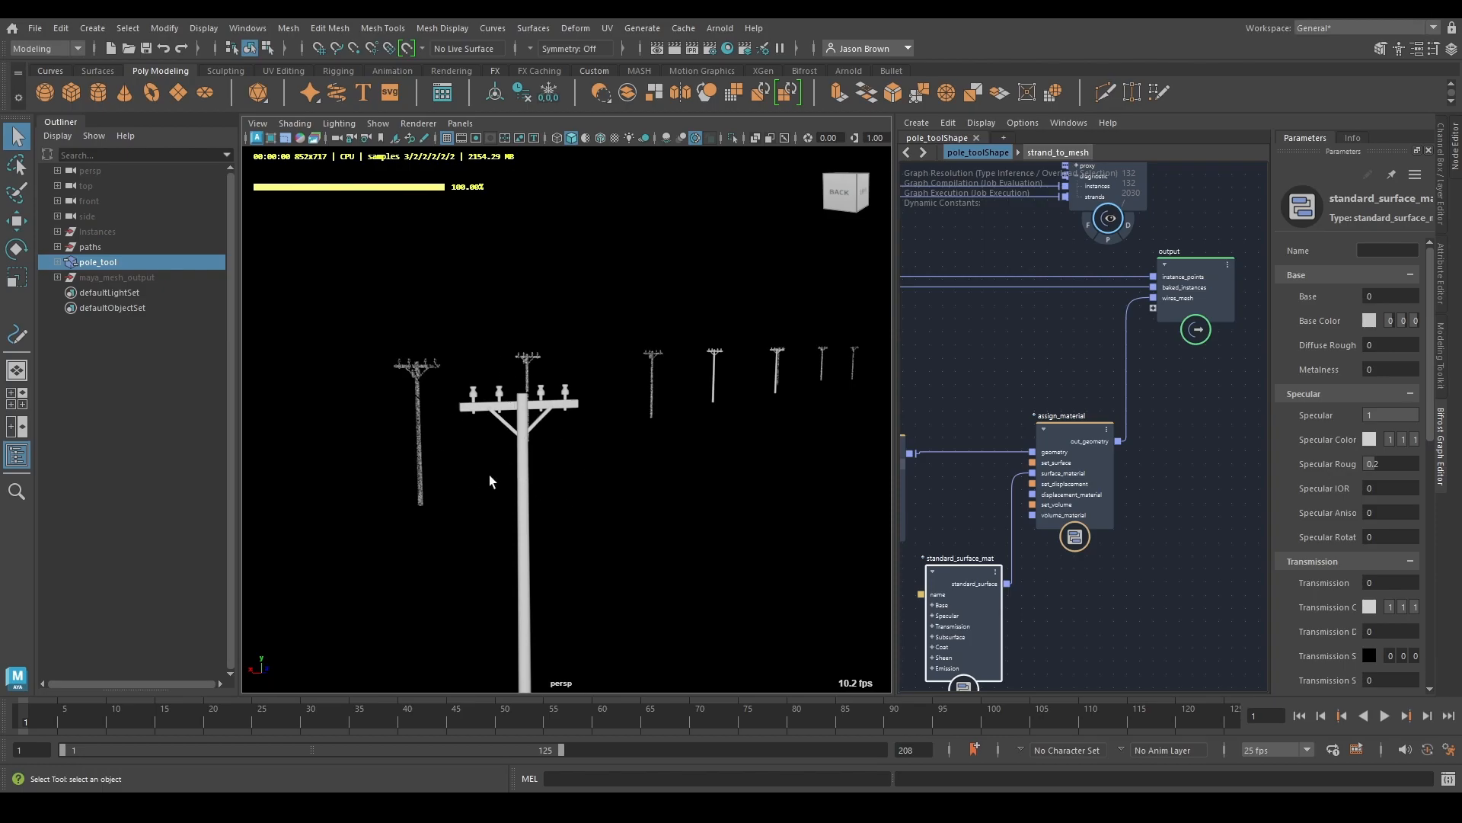
{"action": "left_click", "coordinate": [339, 123]}
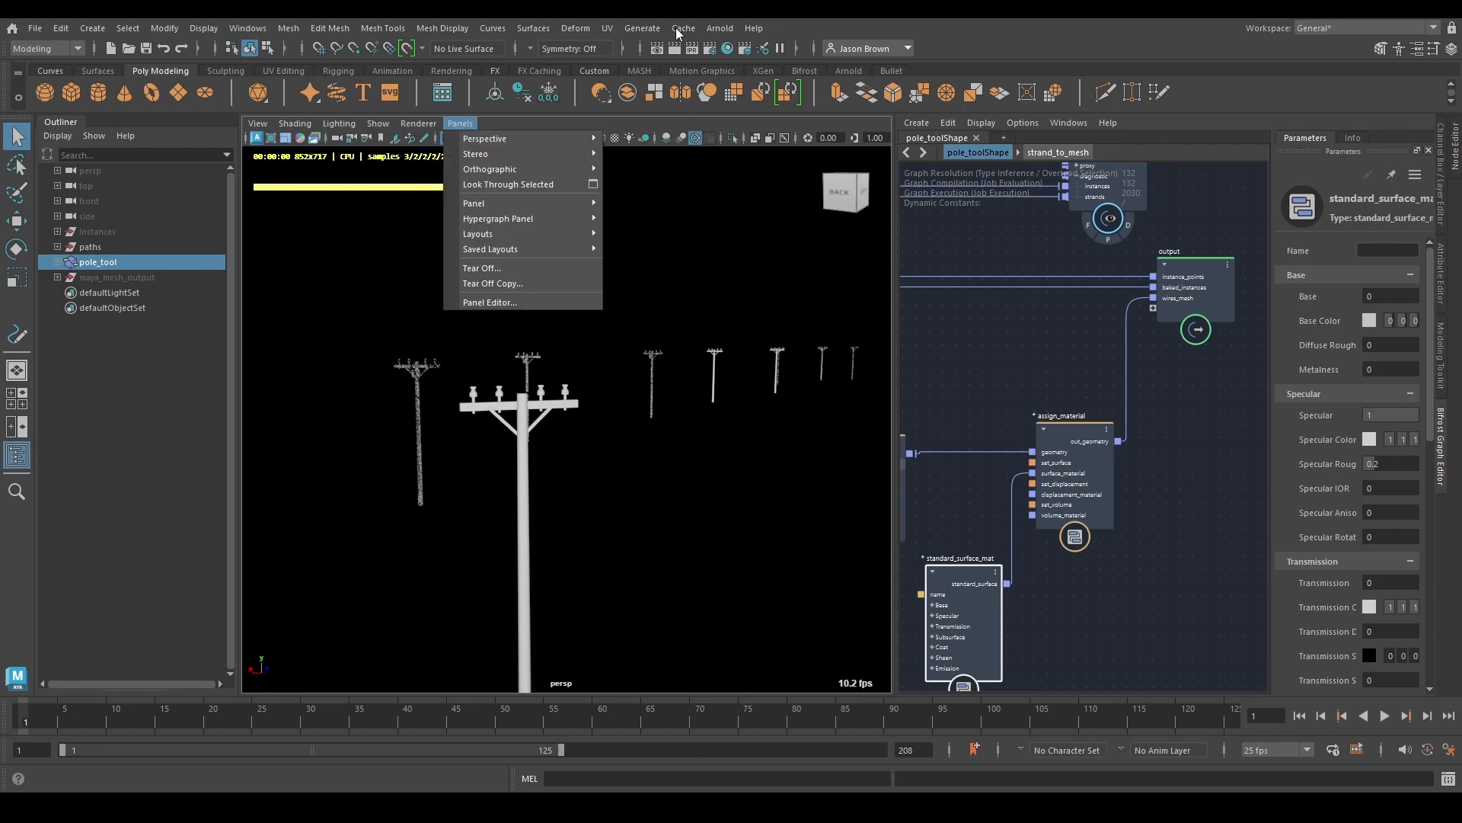
{"action": "left_click", "coordinate": [720, 29]}
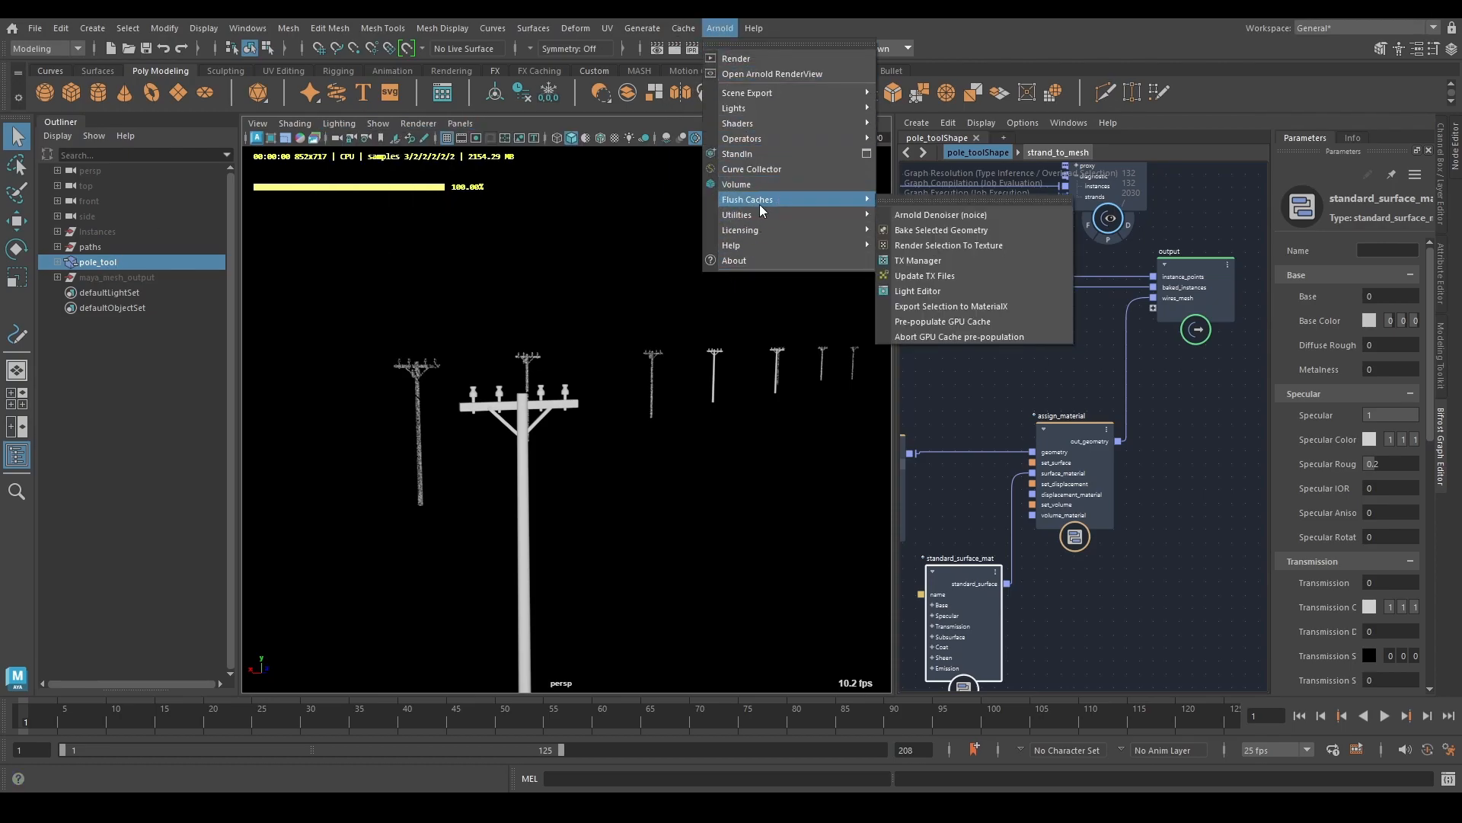
{"action": "mouse_move", "coordinate": [754, 108]}
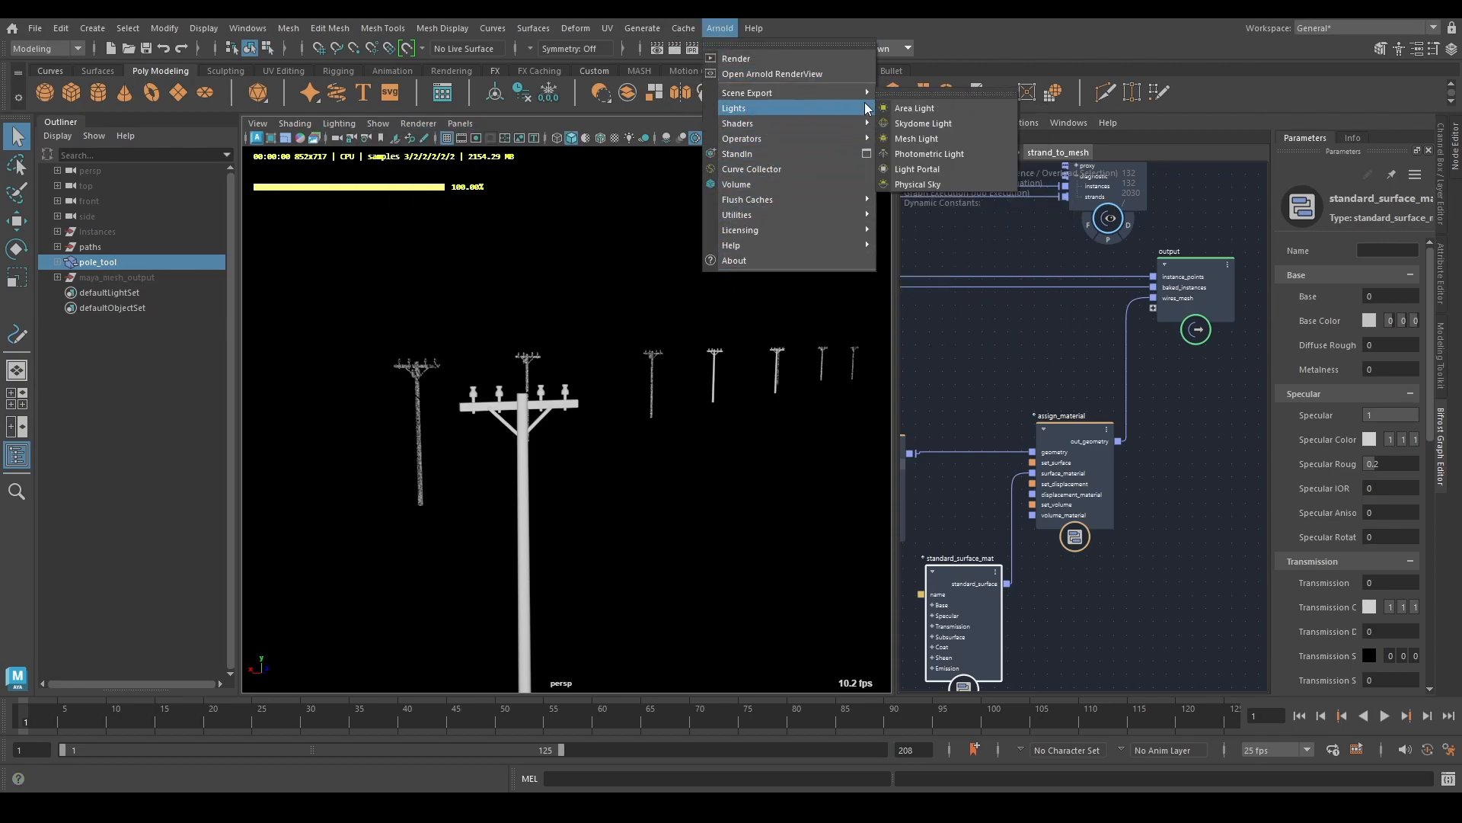
{"action": "left_click", "coordinate": [935, 183]}
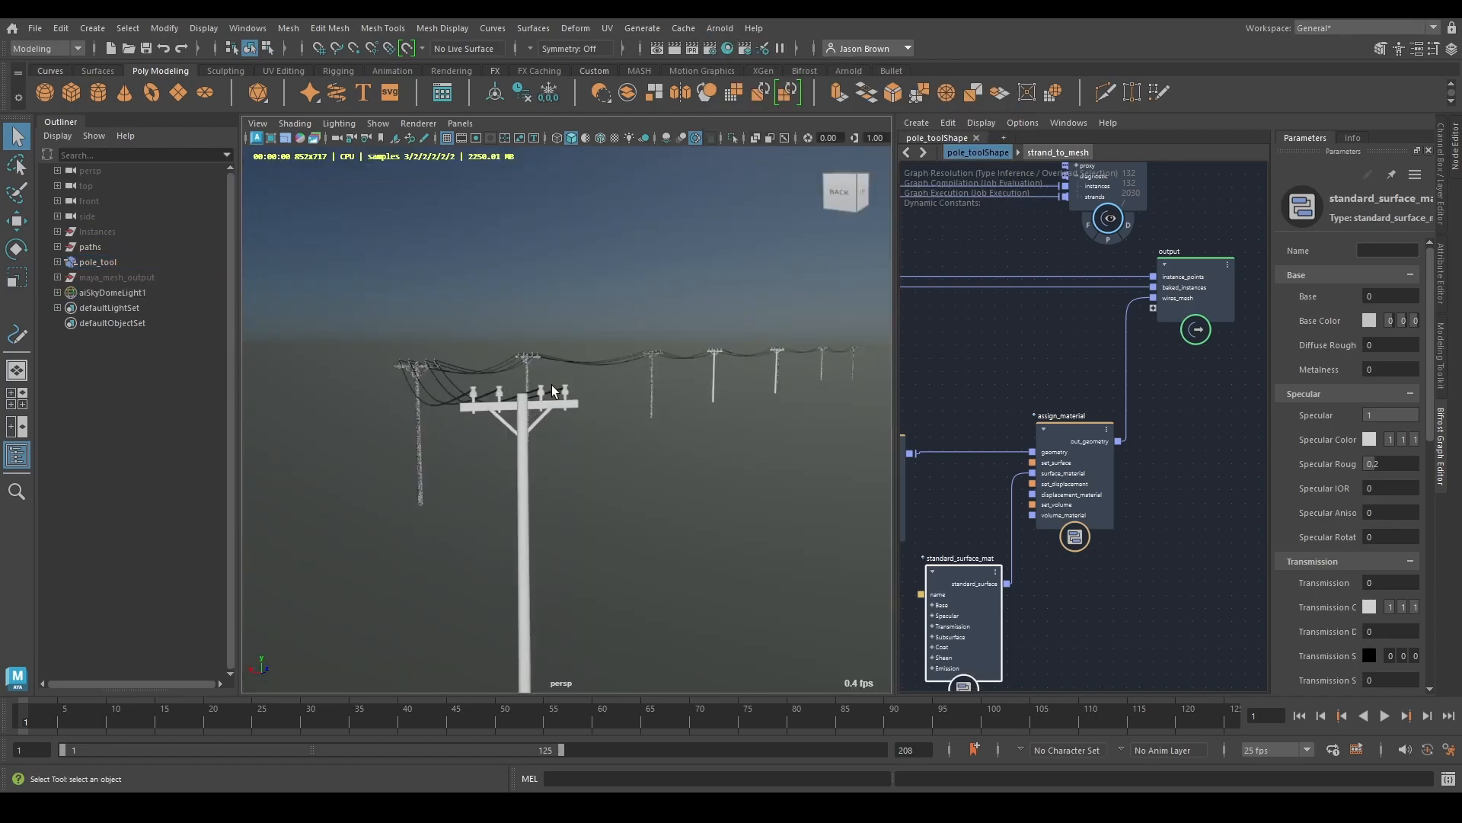
{"action": "mouse_move", "coordinate": [581, 408]}
{"action": "middle_mouse_down", "text": "alt"}
{"action": "mouse_move", "coordinate": [510, 398]}
{"action": "mouse_move", "coordinate": [583, 399]}
{"action": "middle_mouse_up", "text": "alt"}
{"action": "right_click_drag", "start_coordinate": [583, 399], "coordinate": [739, 408], "text": "alt"}
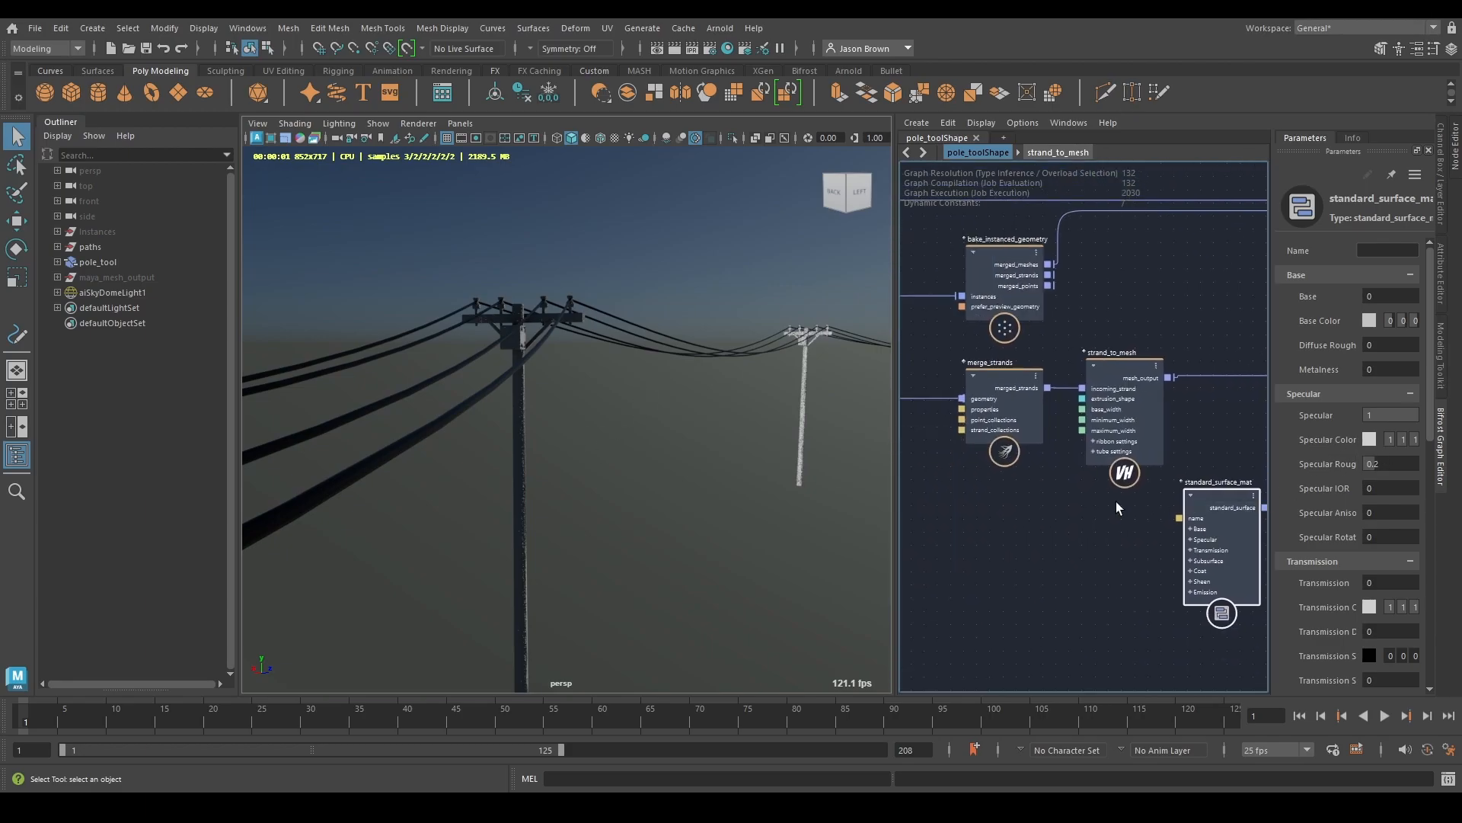
{"action": "mouse_move", "coordinate": [1074, 504]}
{"action": "middle_mouse_down", "text": "alt"}
{"action": "mouse_move", "coordinate": [1145, 492]}
{"action": "mouse_move", "coordinate": [1102, 502]}
{"action": "middle_mouse_up", "text": "alt"}
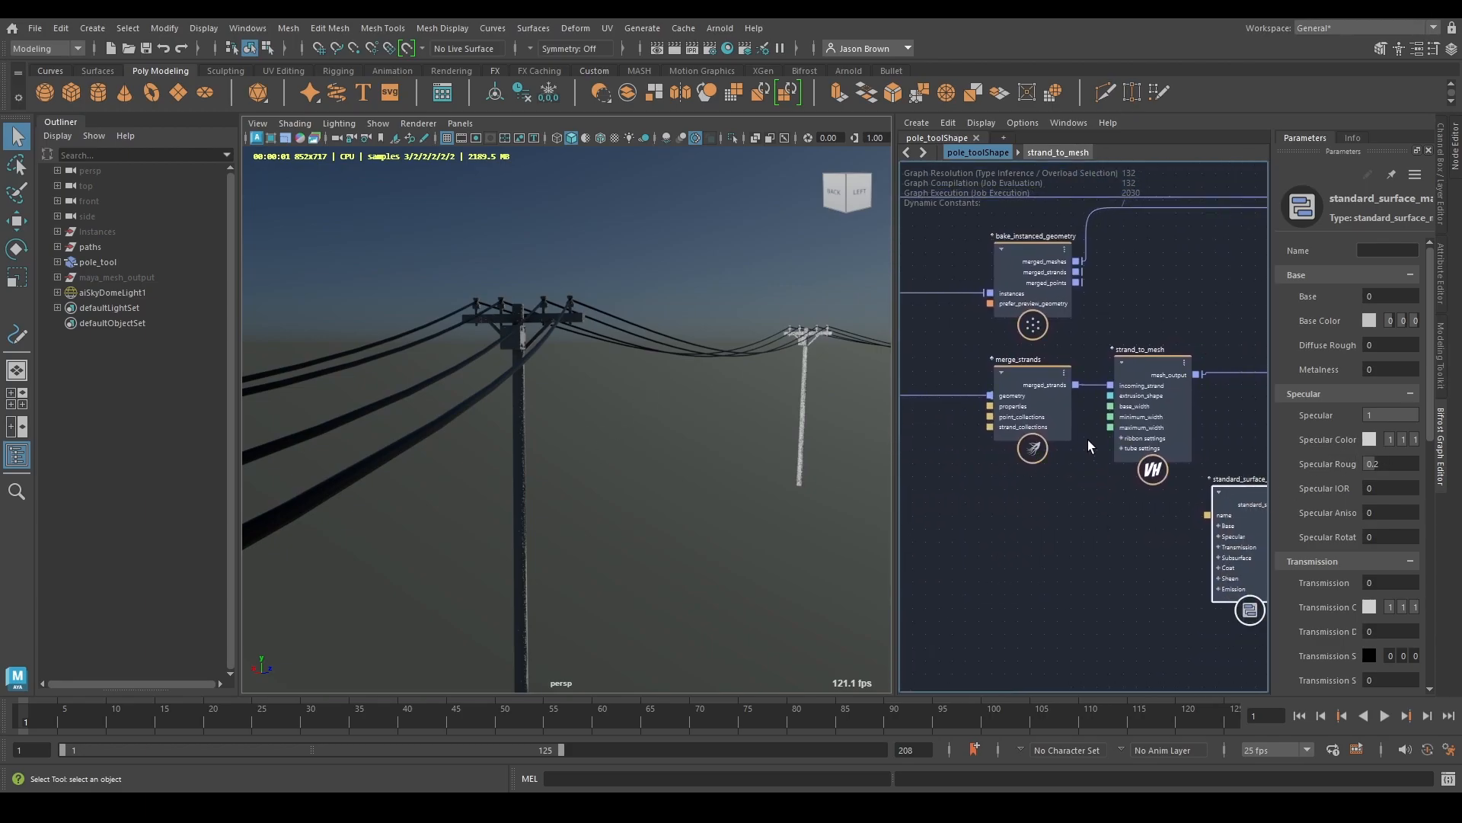
{"action": "middle_click_drag", "start_coordinate": [941, 485], "coordinate": [1349, 439], "text": "alt"}
{"action": "middle_click_drag", "start_coordinate": [1168, 473], "coordinate": [925, 517], "text": "alt"}
{"action": "middle_click_drag", "start_coordinate": [1099, 517], "coordinate": [950, 524], "text": "alt"}
{"action": "left_click", "coordinate": [980, 529]}
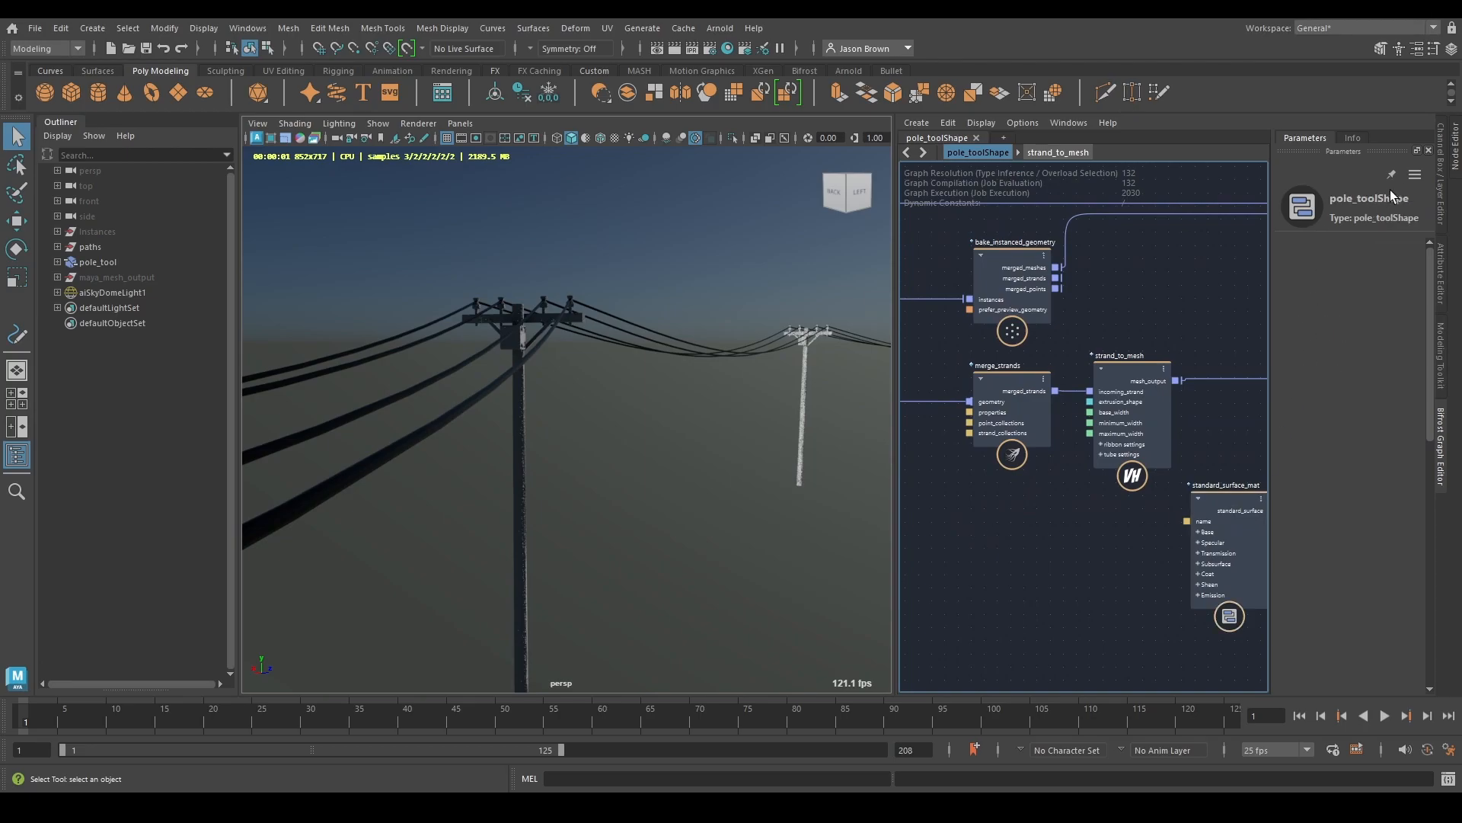
Step: Try Wires After Culling at 2 on pole_tool and return it to 4
{"action": "left_click", "coordinate": [1443, 216]}
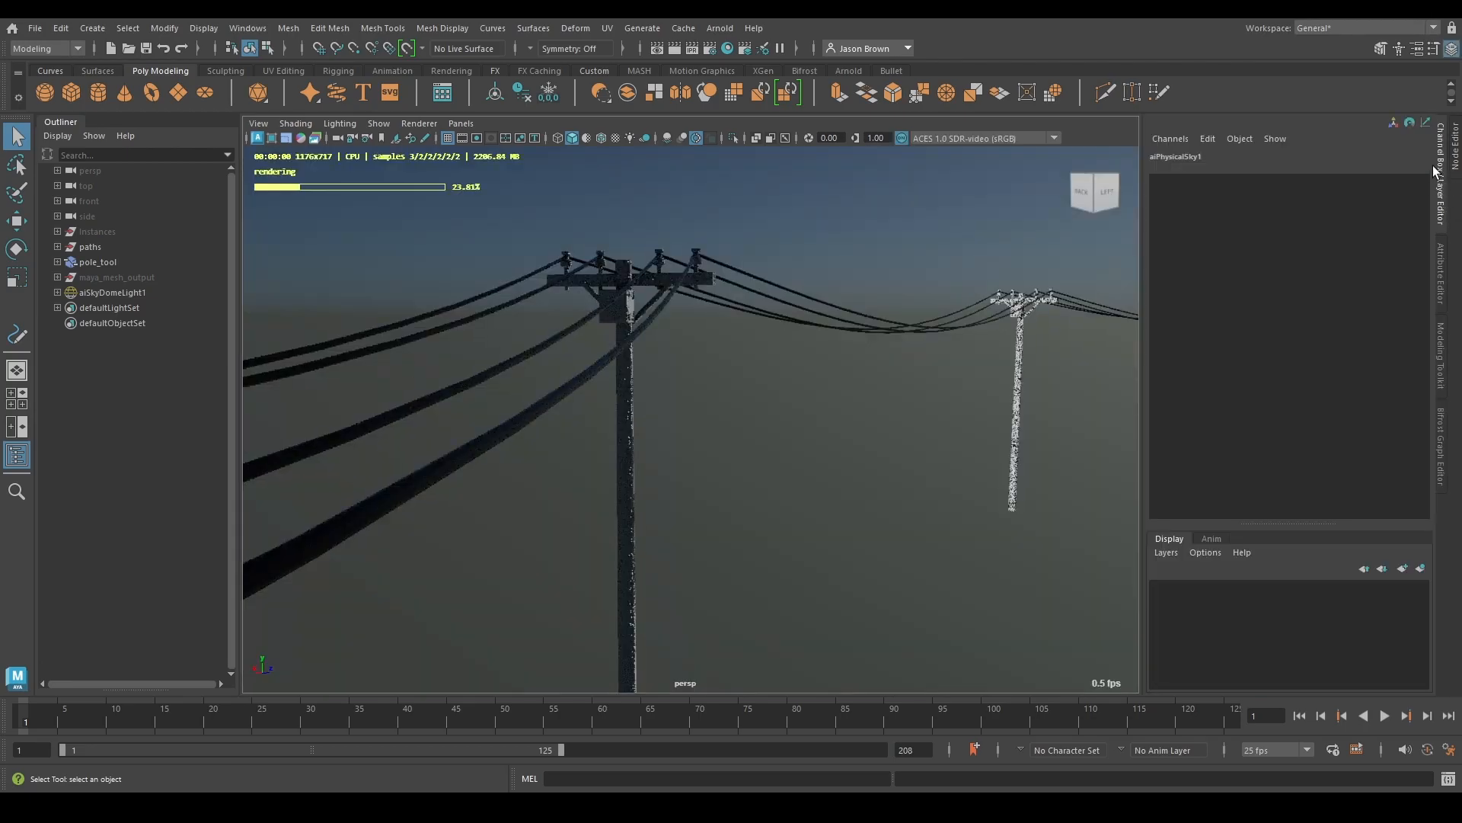
{"action": "left_click", "coordinate": [99, 262]}
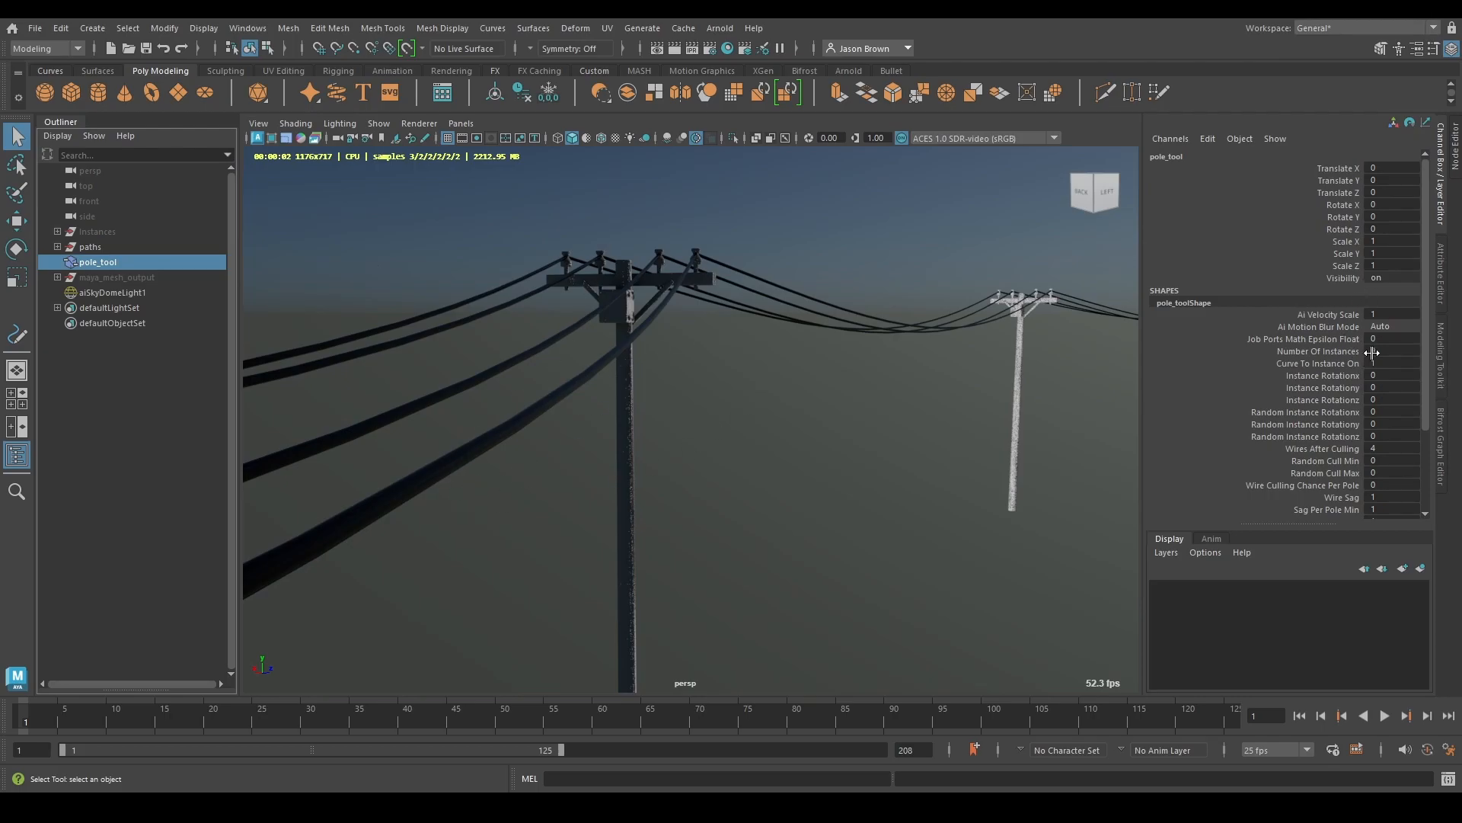
{"action": "left_click", "coordinate": [1392, 453]}
{"action": "type", "text": "2"}
{"action": "key", "text": "Return"}
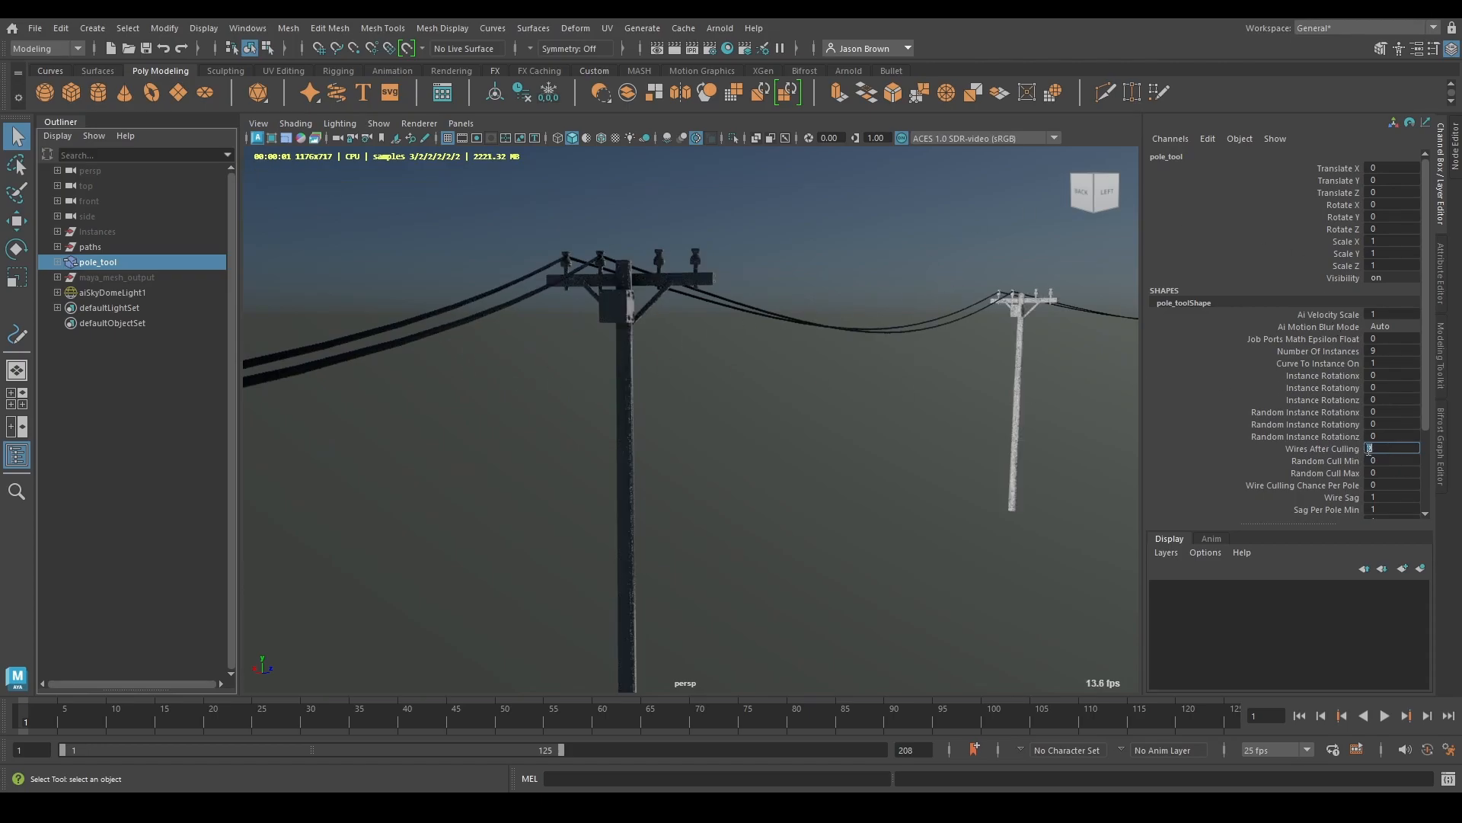
{"action": "type", "text": "4"}
{"action": "key", "text": "Return"}
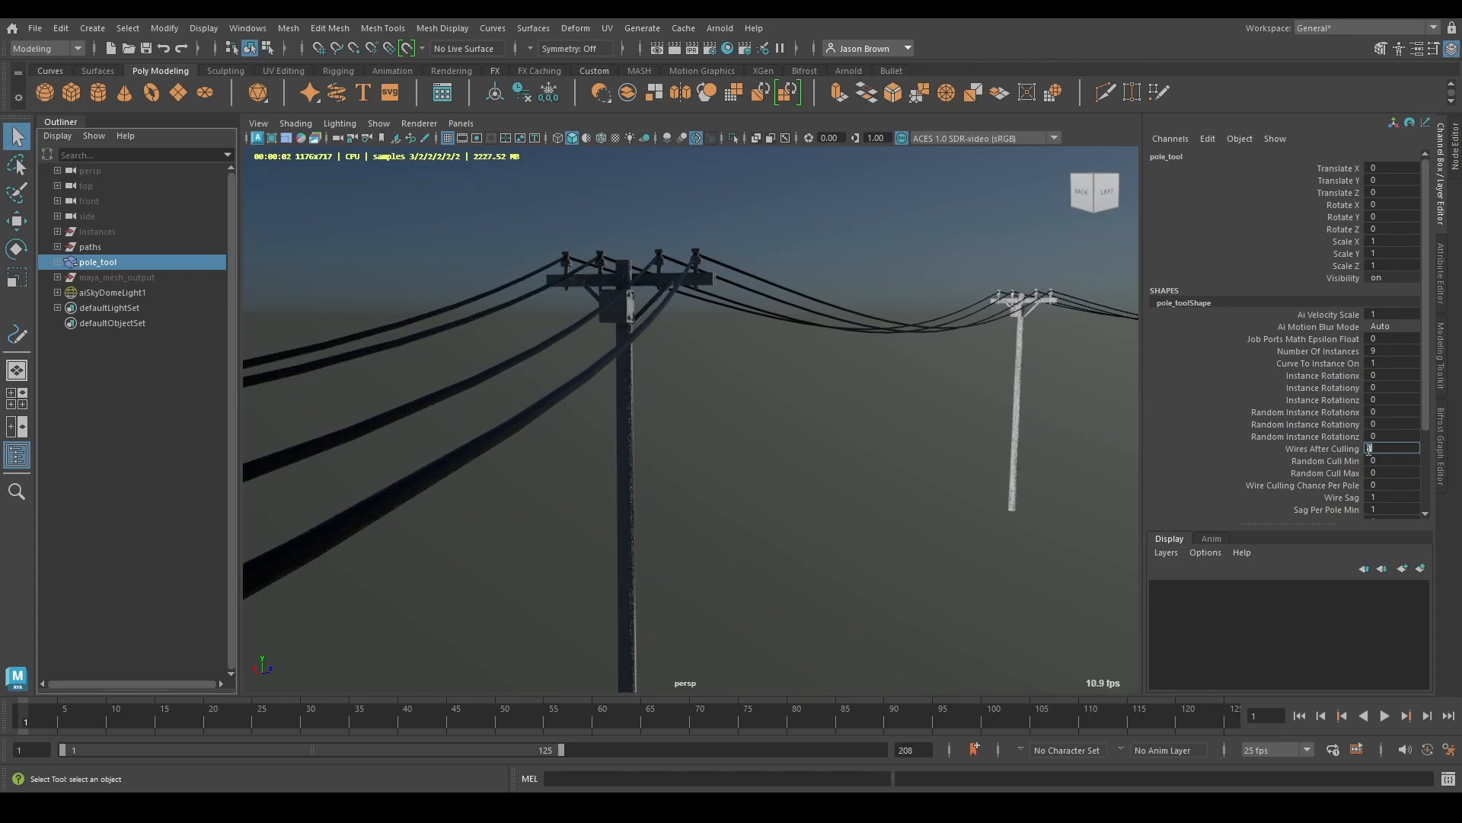
Step: Set pole_tool's Wire Resolution to 24, testing a much higher value in between
{"action": "scroll", "coordinate": [1320, 359], "scroll_direction": "down", "scroll_amount": 3}
{"action": "left_click", "coordinate": [1396, 455]}
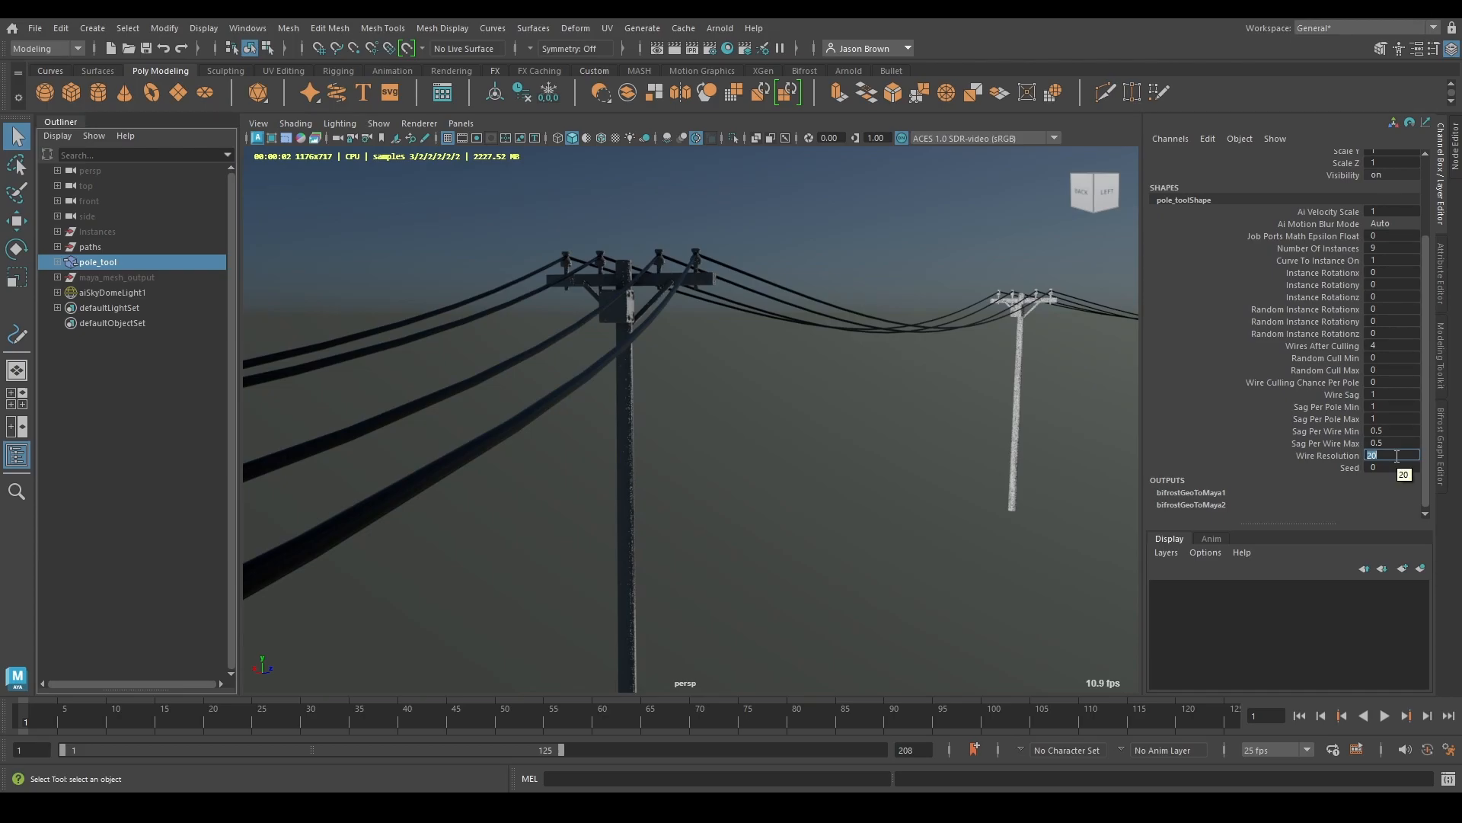
{"action": "type", "text": "24"}
{"action": "key", "text": "Return"}
{"action": "type", "text": "8"}
{"action": "key", "text": "Return"}
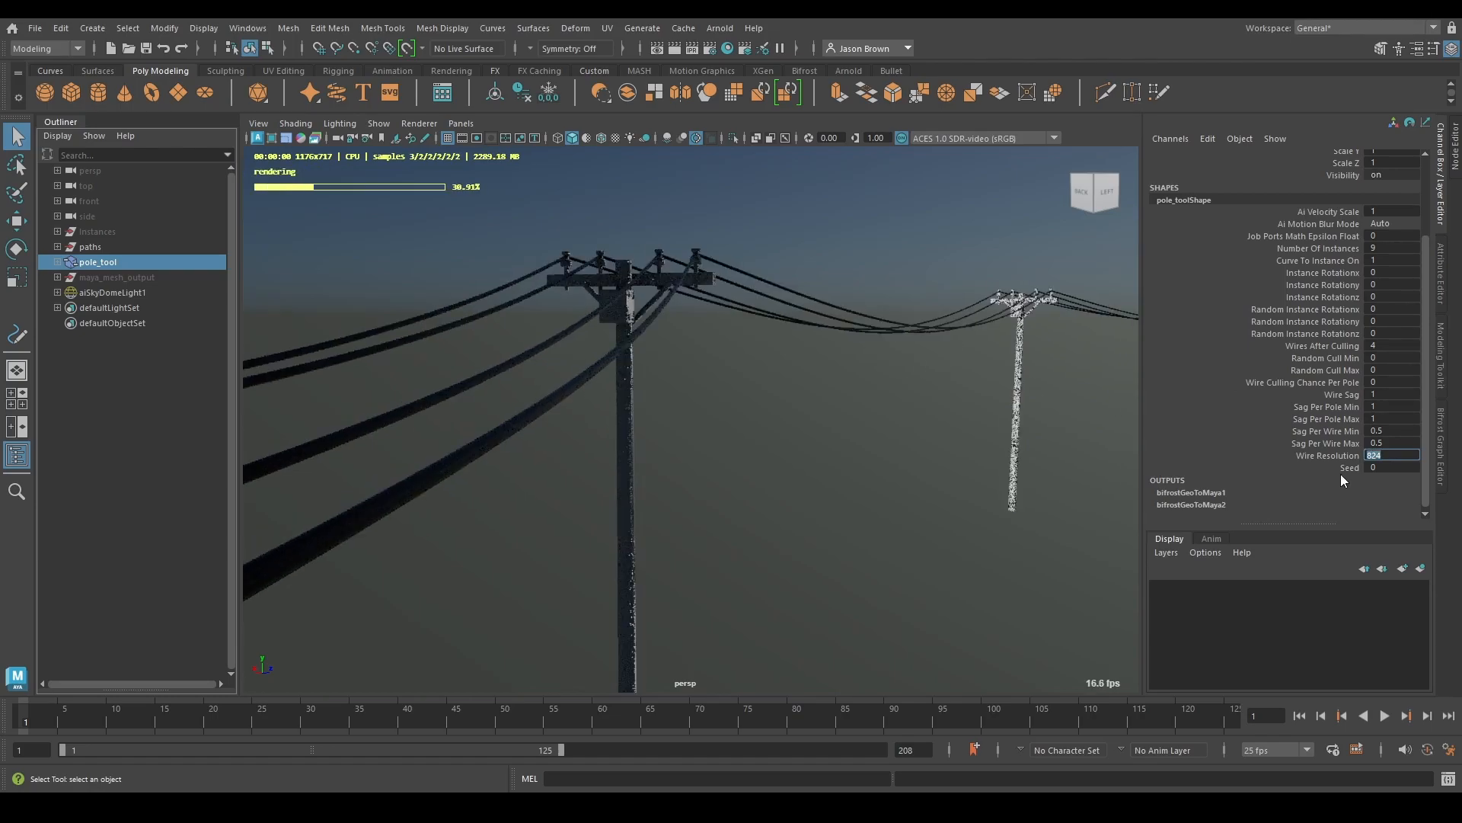
{"action": "type", "text": "24"}
{"action": "key", "text": "Return"}
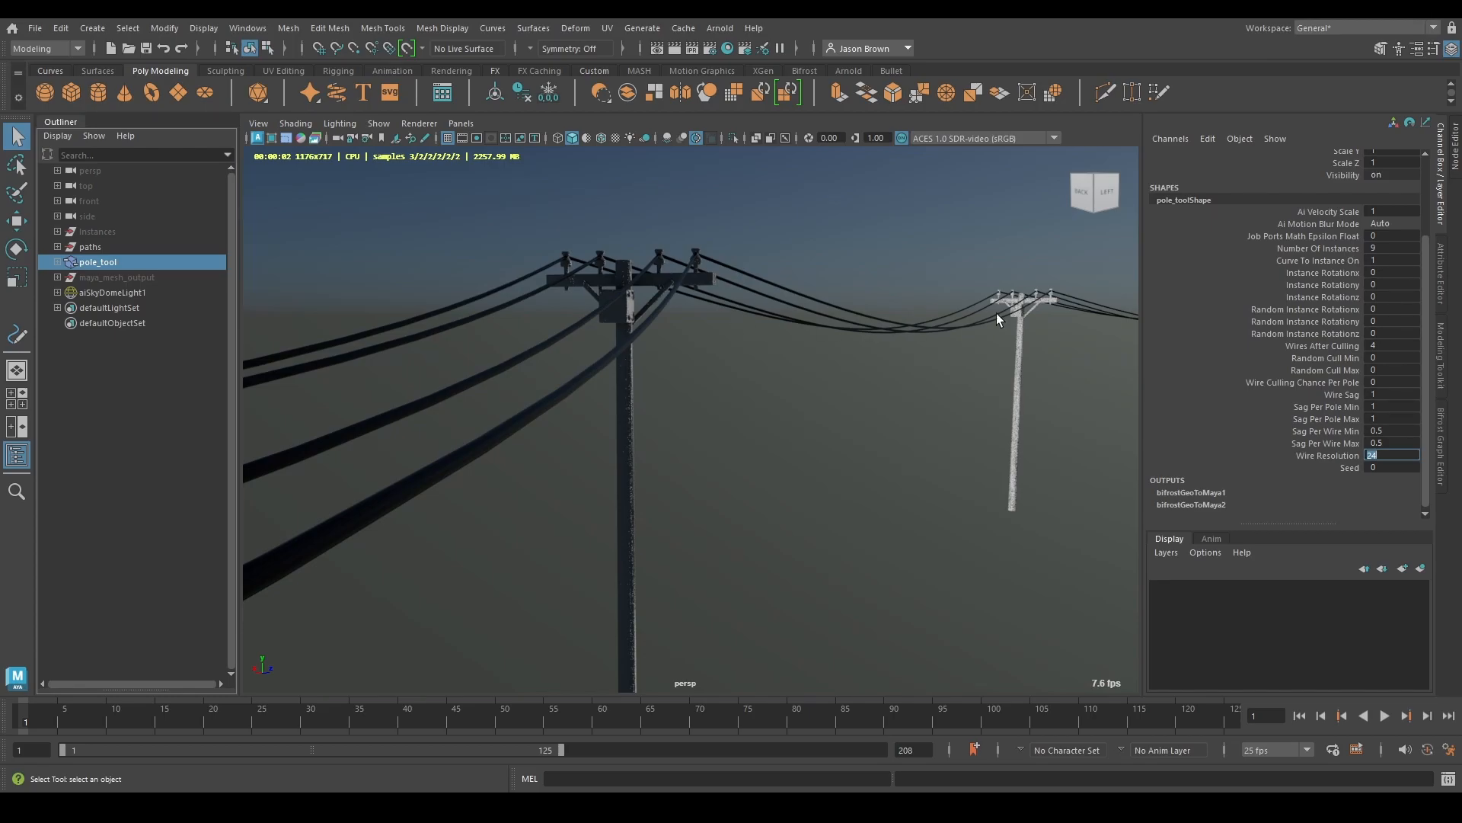
Step: Stop the Arnold viewport render and delete the skydome light, with the full pole line in view
{"action": "left_click", "coordinate": [257, 138]}
{"action": "left_click_drag", "start_coordinate": [649, 377], "coordinate": [614, 389], "text": "alt"}
{"action": "left_click_drag", "start_coordinate": [501, 238], "coordinate": [388, 276]}
{"action": "key", "text": "Delete"}
{"action": "middle_click_drag", "start_coordinate": [745, 415], "coordinate": [773, 381], "text": "alt"}
{"action": "right_click_drag", "start_coordinate": [773, 381], "coordinate": [861, 402], "text": "alt"}
{"action": "middle_click_drag", "start_coordinate": [750, 392], "coordinate": [827, 425], "text": "alt"}
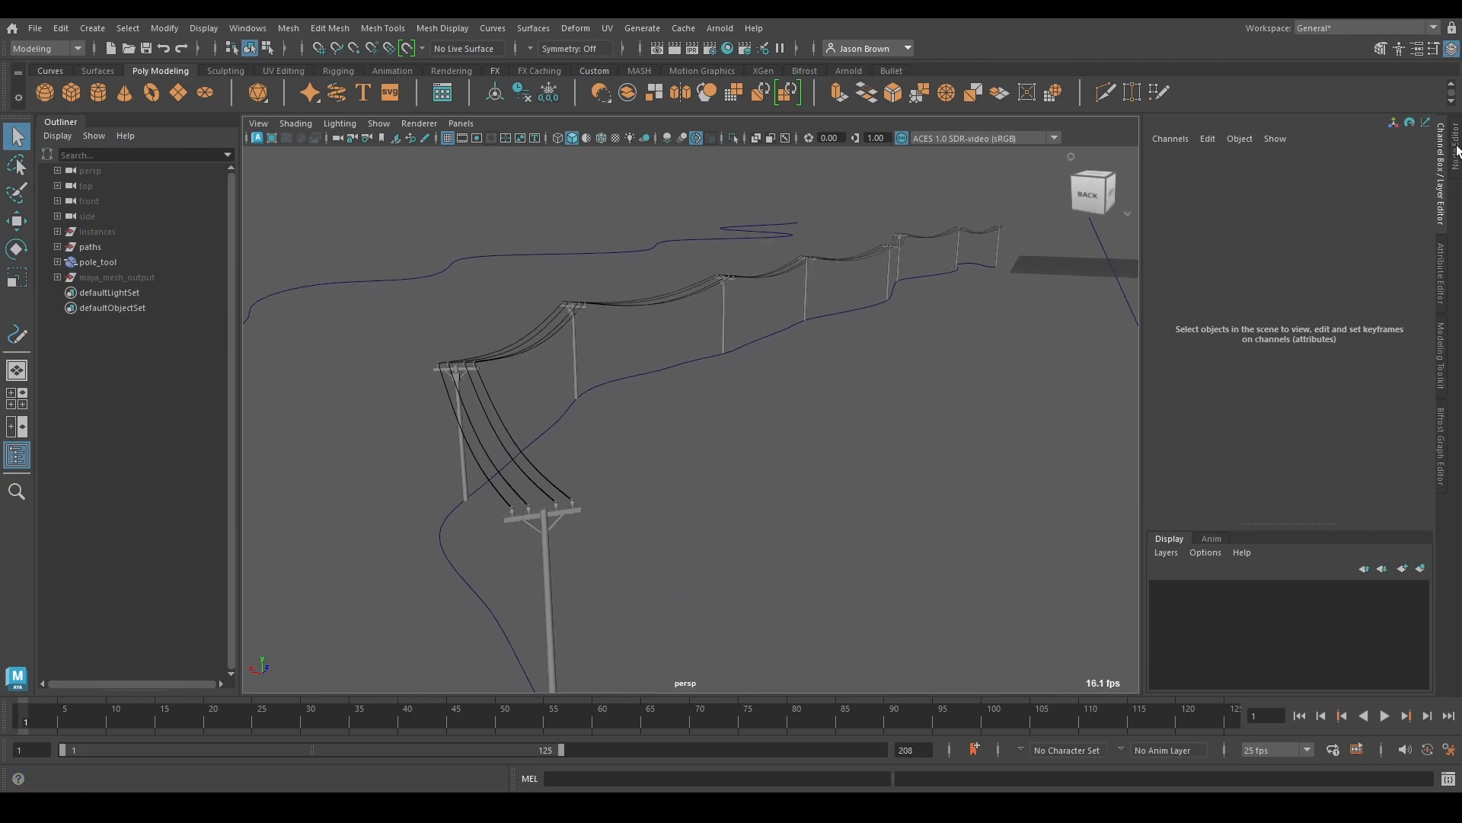
Step: Reconnect the output node's wires_mesh input directly to merge_strands in the Bifrost graph, bypassing strand_to_mesh and assign_material
{"action": "left_click", "coordinate": [1441, 448]}
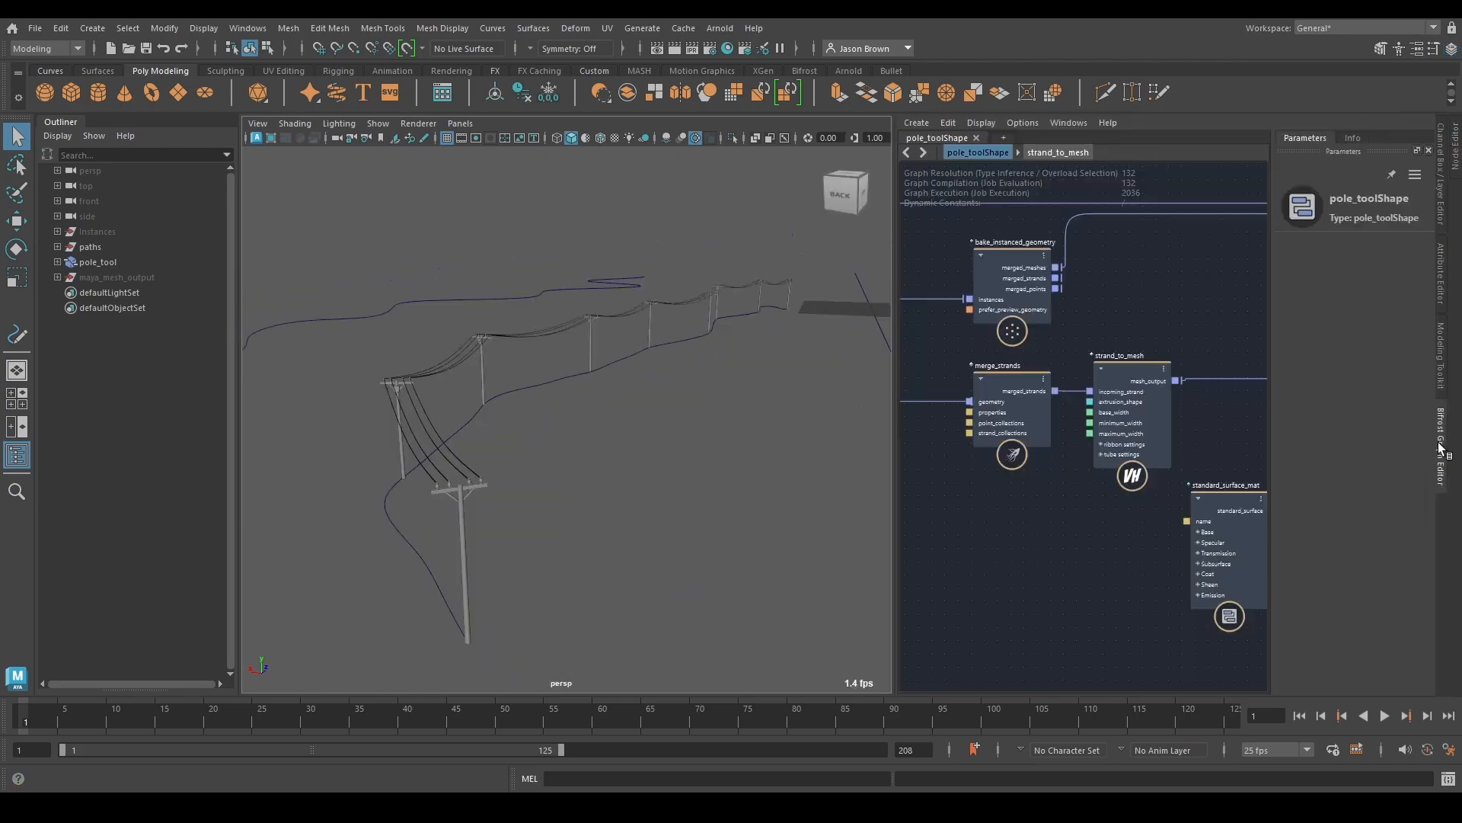
{"action": "key", "text": "a"}
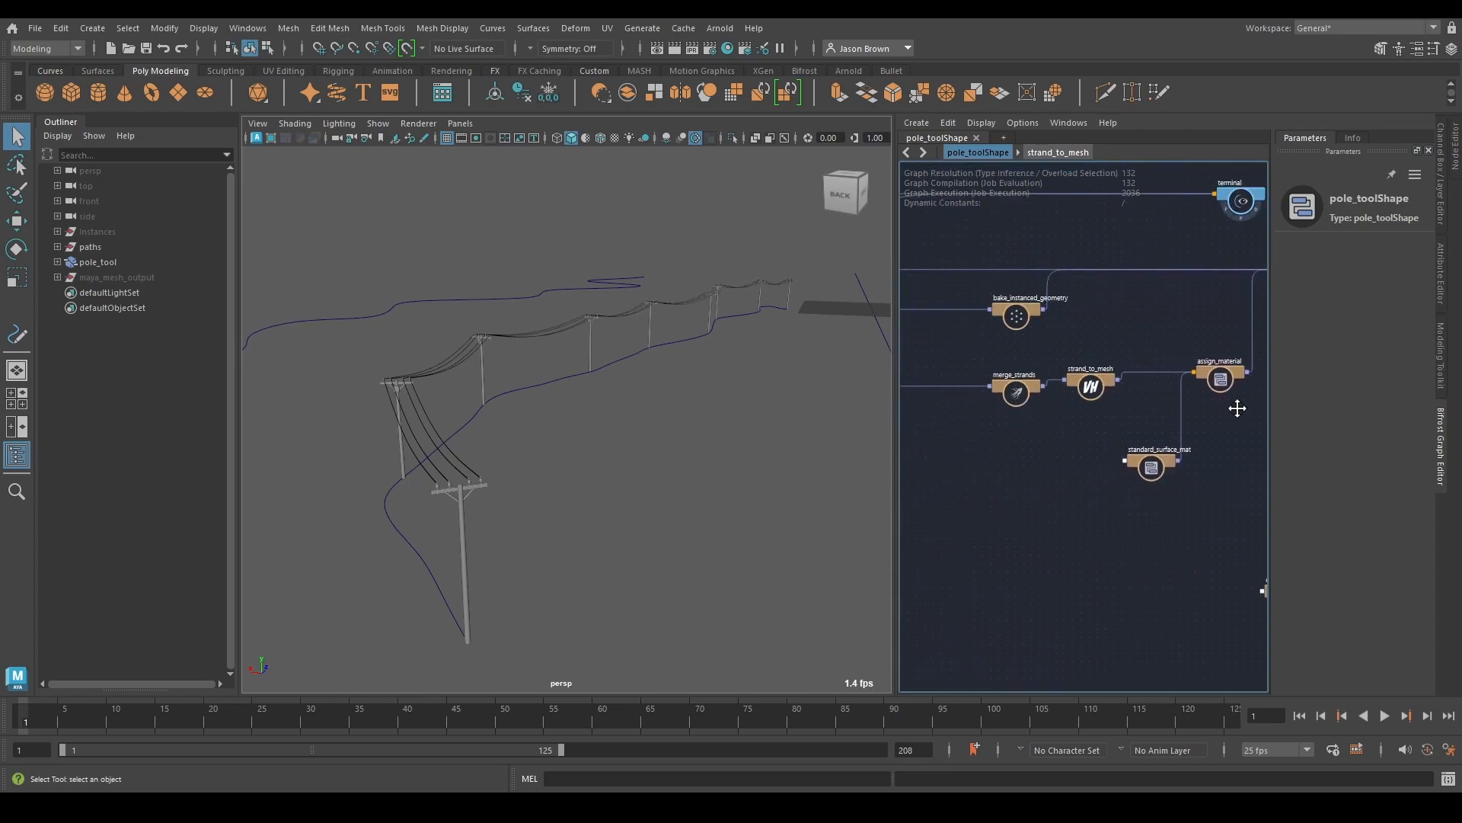
{"action": "right_click_drag", "start_coordinate": [980, 441], "coordinate": [1016, 384], "text": "alt"}
{"action": "left_click", "coordinate": [1017, 384]}
{"action": "left_click_drag", "start_coordinate": [999, 444], "coordinate": [1072, 366]}
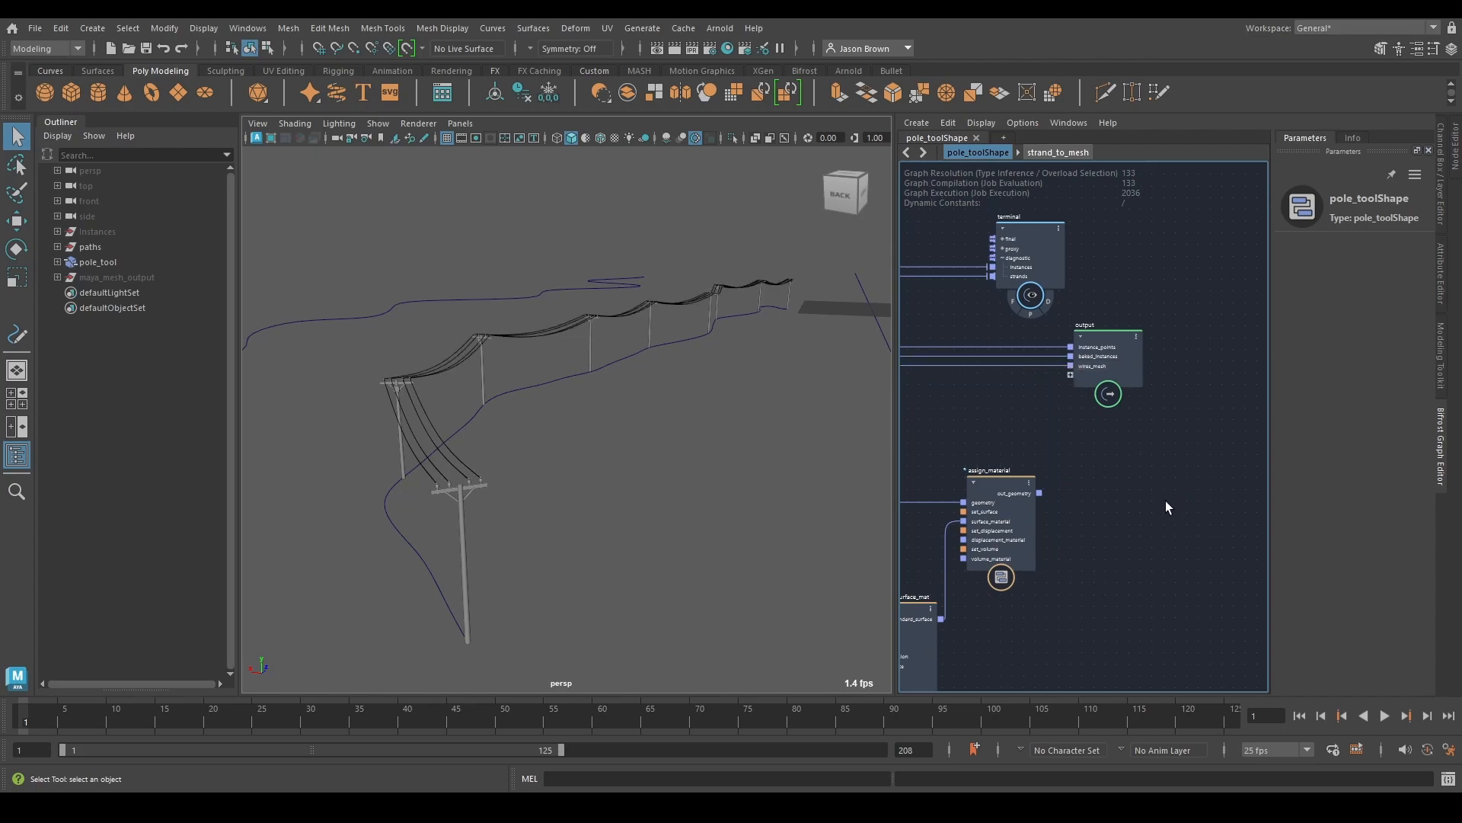
Step: Connect strand_to_mesh's mesh_output directly to the output node's wires_mesh input and delete the assign_material and standard_surface_mat nodes
{"action": "middle_click_drag", "start_coordinate": [990, 586], "coordinate": [1118, 477], "text": "alt"}
{"action": "middle_click_drag", "start_coordinate": [1019, 559], "coordinate": [1026, 542], "text": "alt"}
{"action": "left_click_drag", "start_coordinate": [1224, 343], "coordinate": [942, 598]}
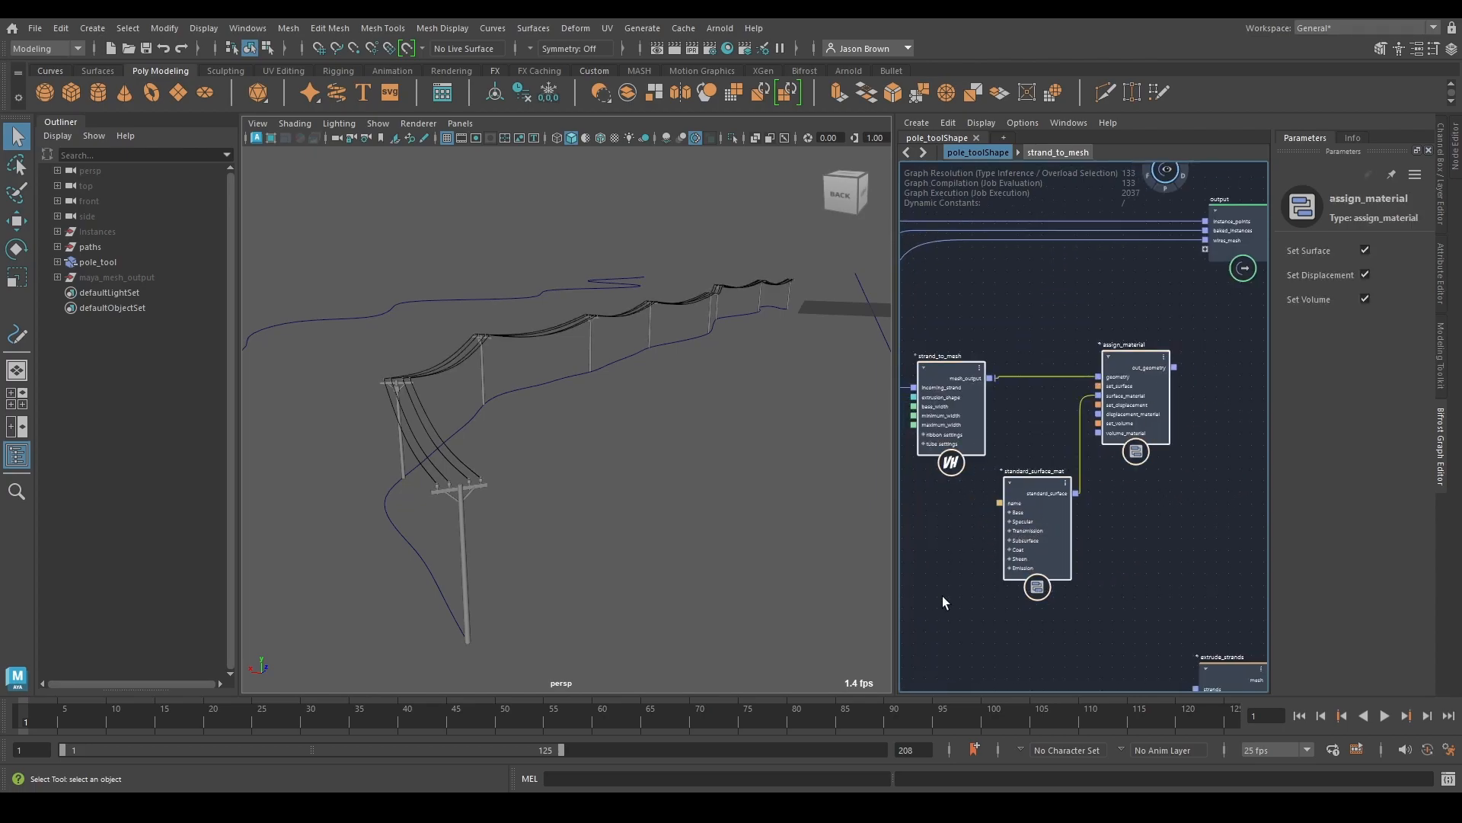
{"action": "left_click_drag", "start_coordinate": [990, 377], "coordinate": [1206, 239]}
{"action": "left_click", "coordinate": [1049, 308]}
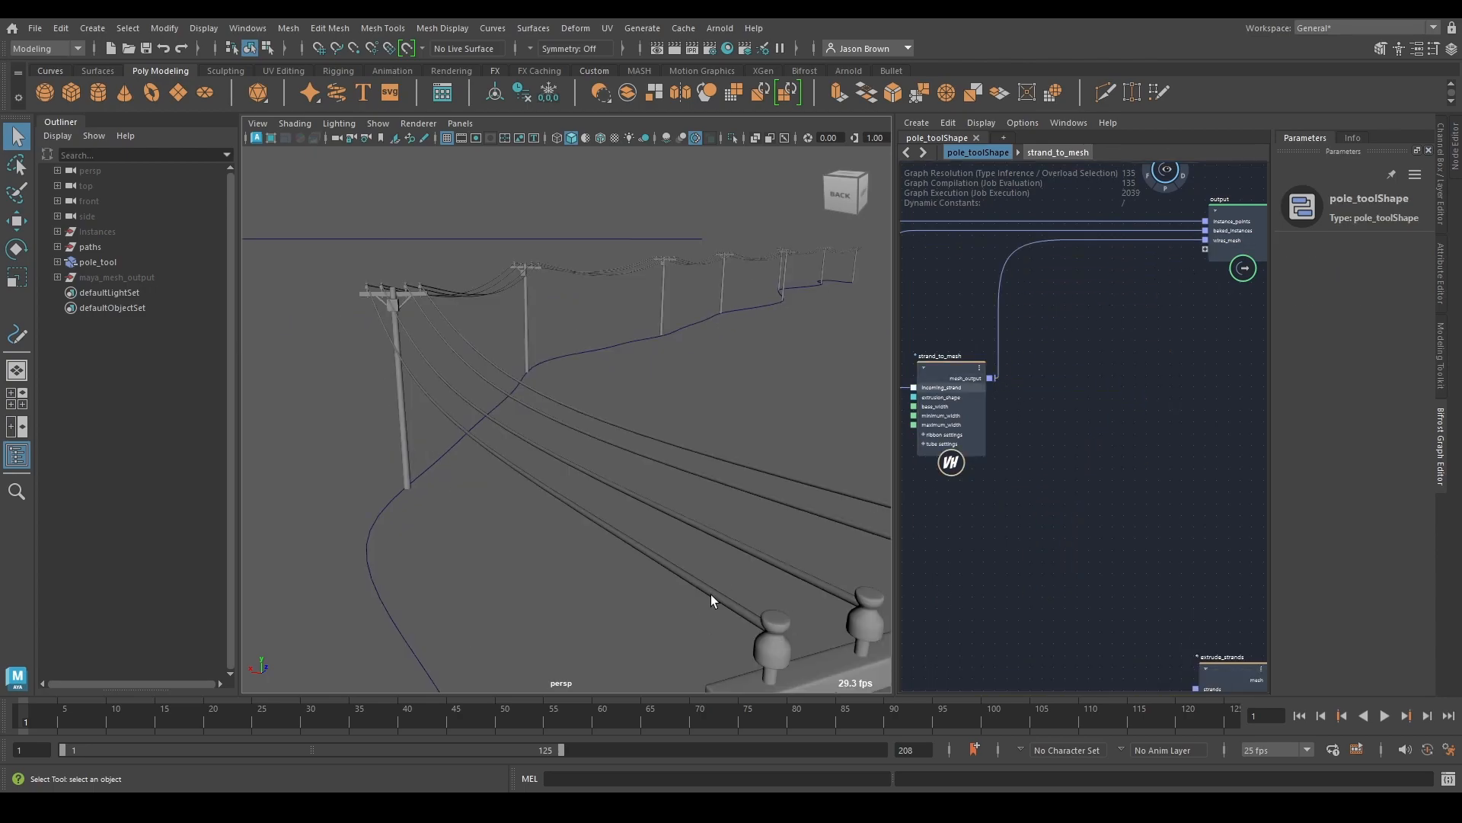
{"action": "right_click_drag", "start_coordinate": [710, 594], "coordinate": [648, 503], "text": "alt"}
Step: Reposition the output node and move strand_to_mesh closer to the incoming connections in the graph
{"action": "middle_click_drag", "start_coordinate": [1010, 492], "coordinate": [1117, 526], "text": "alt"}
{"action": "left_click", "coordinate": [1067, 457]}
{"action": "middle_click_drag", "start_coordinate": [1092, 445], "coordinate": [828, 506], "text": "alt"}
{"action": "left_click_drag", "start_coordinate": [1112, 304], "coordinate": [1158, 367]}
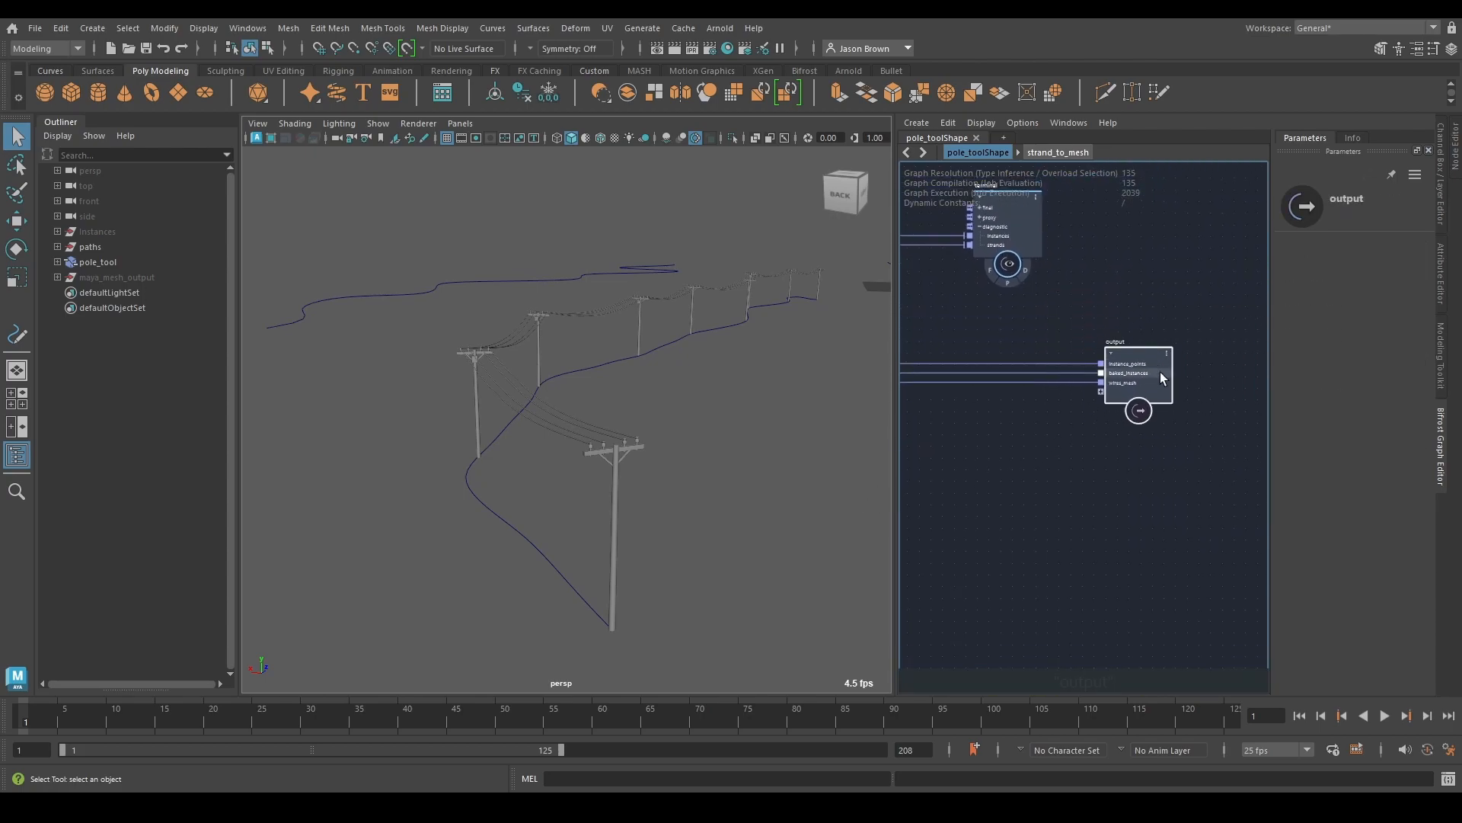
{"action": "middle_click_drag", "start_coordinate": [1096, 446], "coordinate": [1237, 482], "text": "alt"}
{"action": "left_click_drag", "start_coordinate": [1043, 476], "coordinate": [1035, 435]}
{"action": "middle_click_drag", "start_coordinate": [1141, 447], "coordinate": [1008, 418], "text": "alt"}
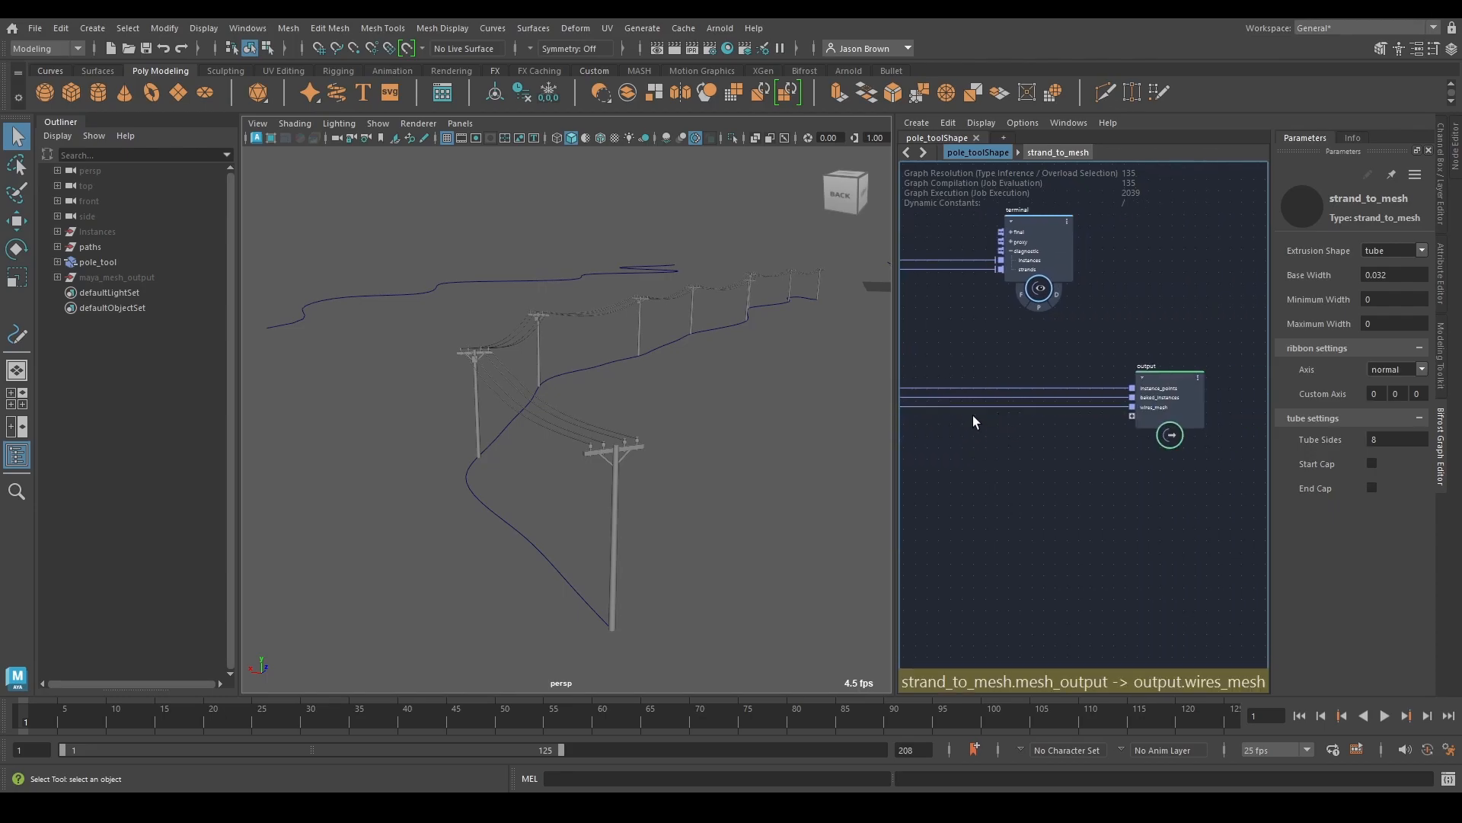
Step: Delete the unused extrude_strands node from the graph
{"action": "middle_click_drag", "start_coordinate": [1097, 448], "coordinate": [1130, 464], "text": "alt"}
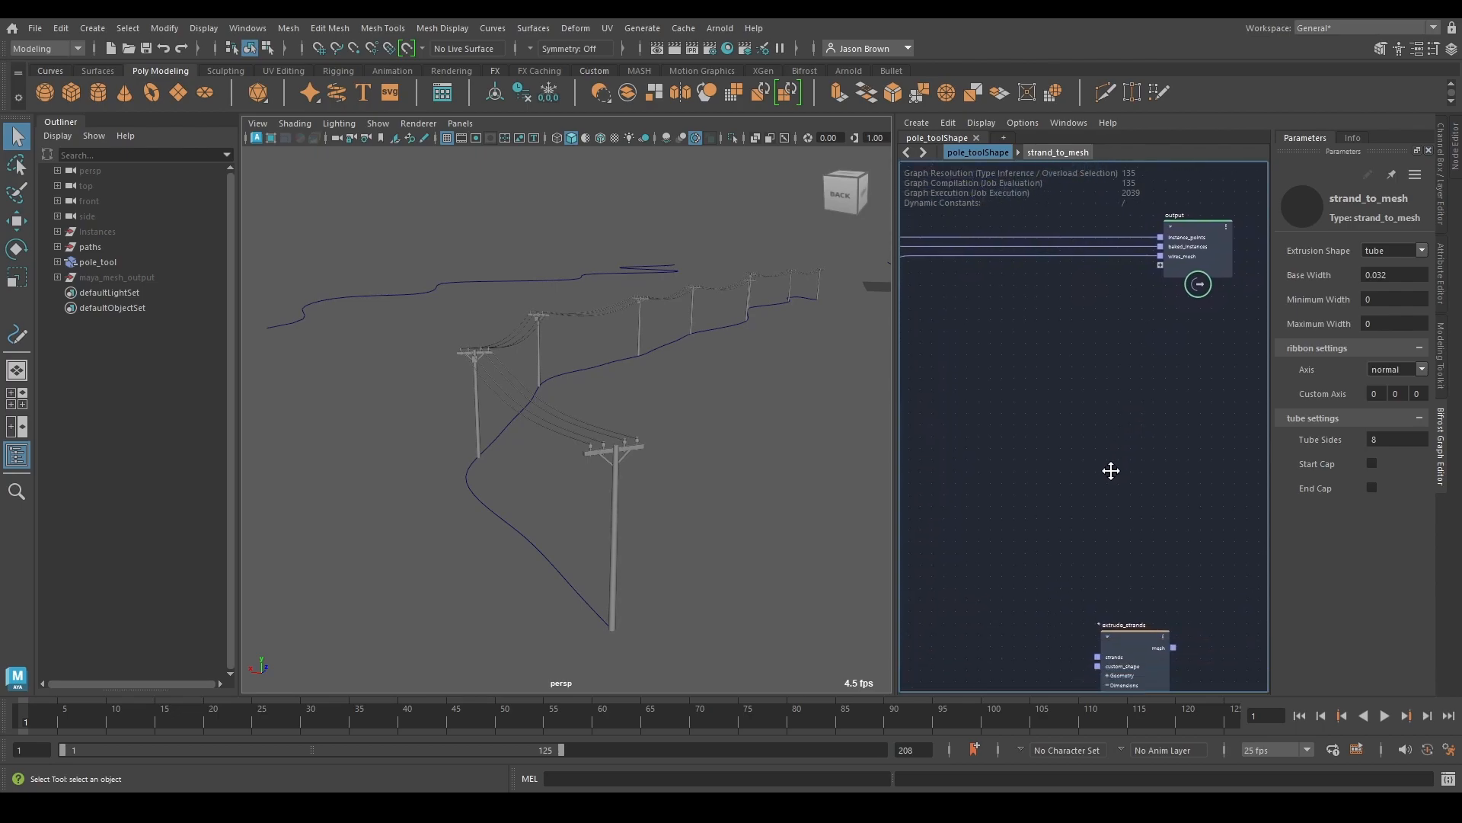
{"action": "left_click_drag", "start_coordinate": [1242, 489], "coordinate": [1026, 596]}
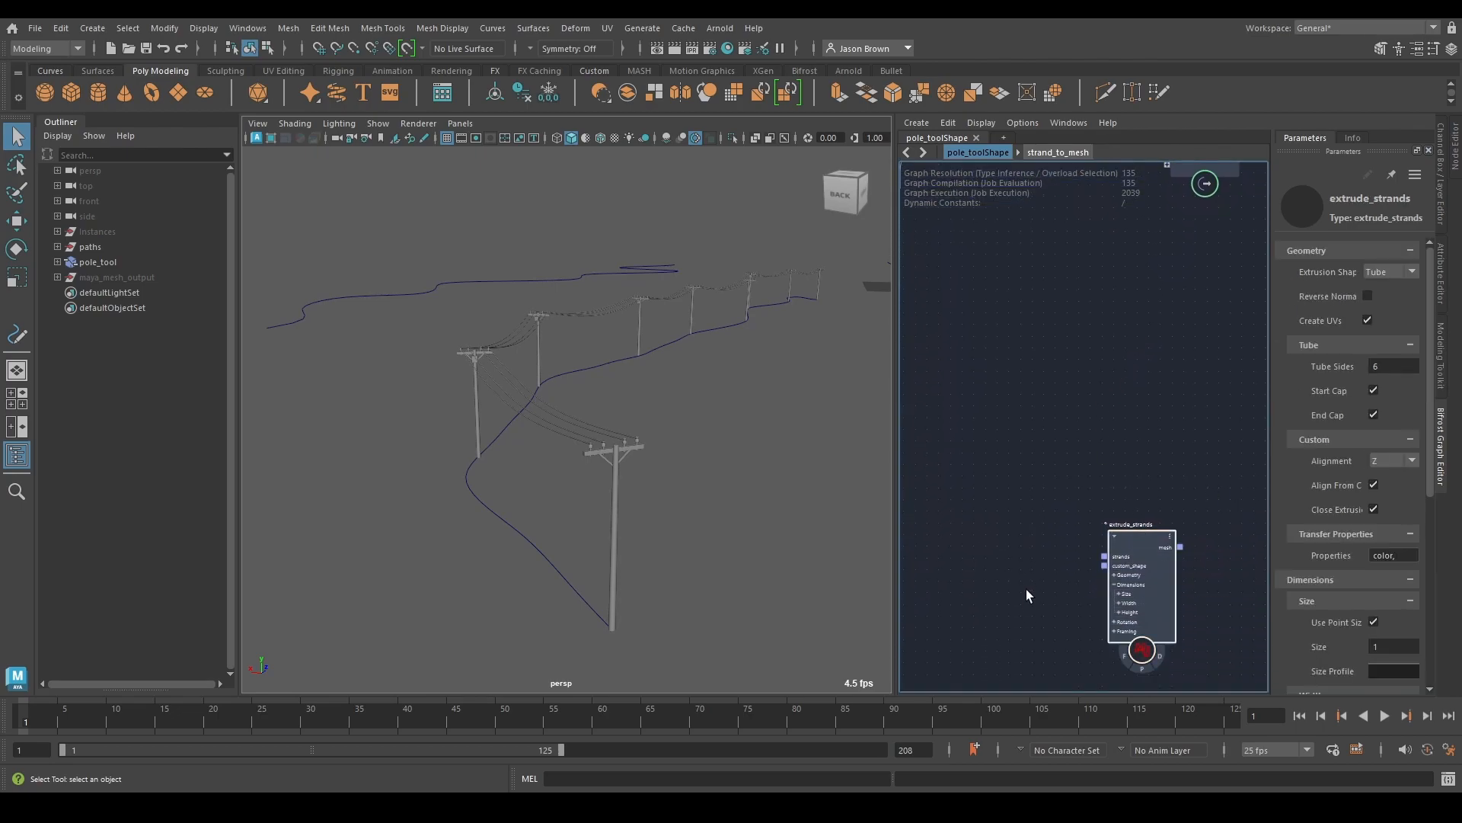
{"action": "key", "text": "Delete"}
Step: Tidy the graph layout by moving terminal, strand_to_mesh, merge_strands and bake_instanced_geometry closer to their connected nodes
{"action": "middle_click_drag", "start_coordinate": [1008, 332], "coordinate": [1265, 533], "text": "alt"}
{"action": "middle_click_drag", "start_coordinate": [1208, 473], "coordinate": [1085, 519], "text": "alt"}
{"action": "middle_click_drag", "start_coordinate": [1121, 460], "coordinate": [1058, 464], "text": "alt"}
{"action": "left_click_drag", "start_coordinate": [1111, 256], "coordinate": [1141, 248]}
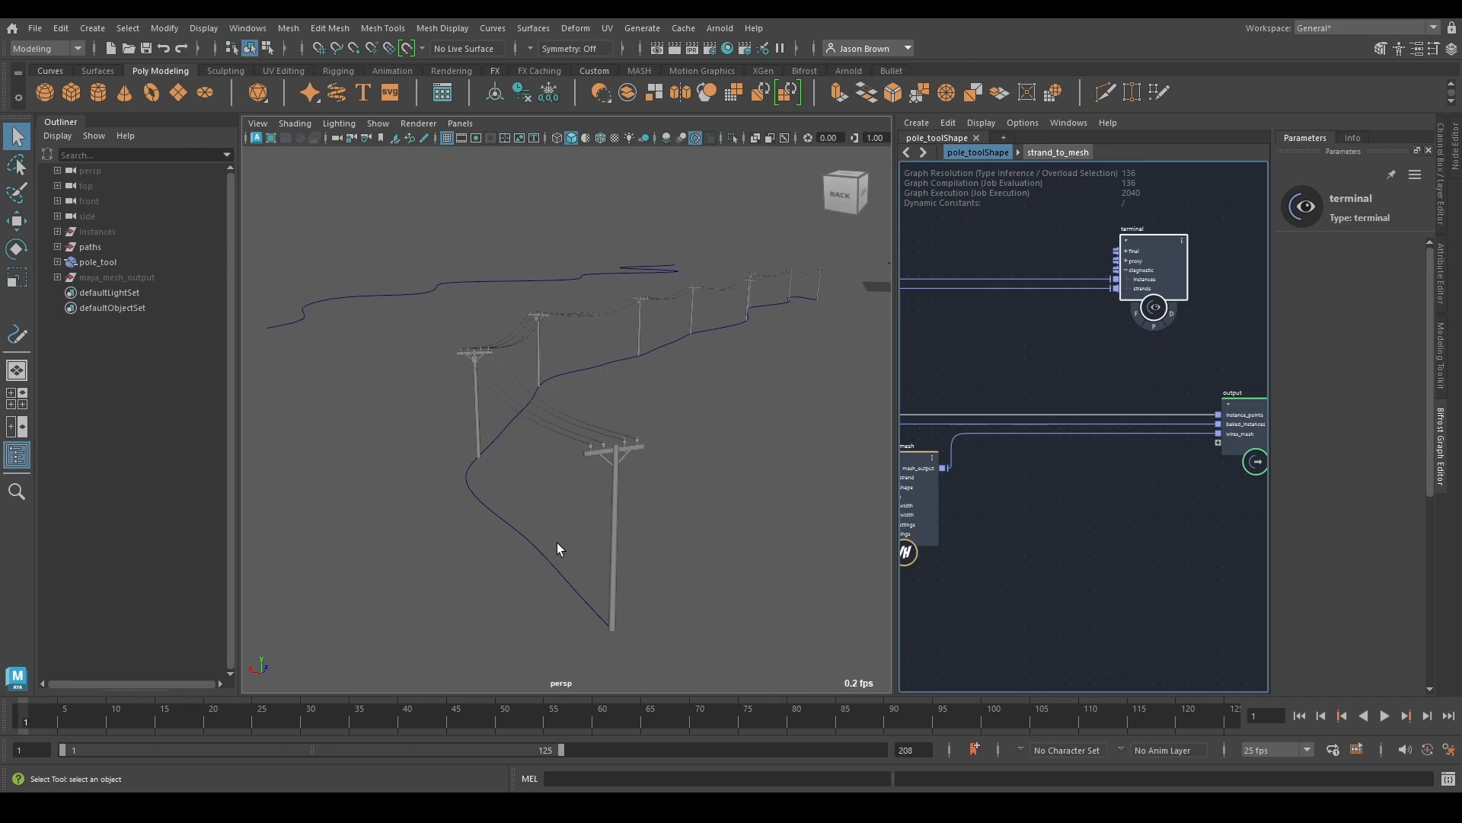
{"action": "middle_click_drag", "start_coordinate": [1045, 533], "coordinate": [1175, 492], "text": "alt"}
{"action": "left_click_drag", "start_coordinate": [1035, 457], "coordinate": [1233, 440]}
{"action": "middle_click_drag", "start_coordinate": [1169, 471], "coordinate": [1080, 482], "text": "alt"}
{"action": "left_click_drag", "start_coordinate": [1119, 460], "coordinate": [1146, 456]}
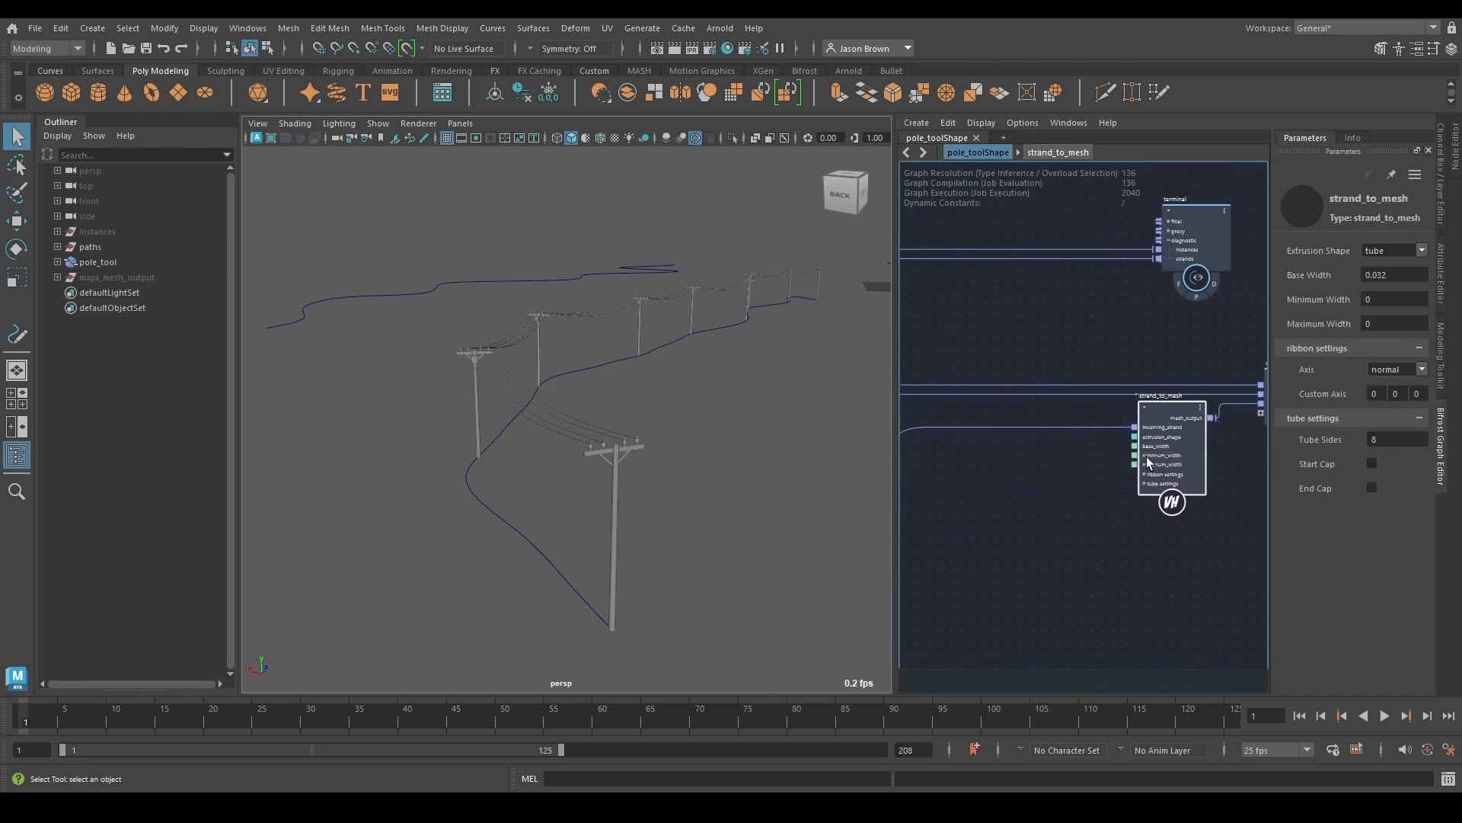
{"action": "middle_click_drag", "start_coordinate": [1009, 512], "coordinate": [1157, 518], "text": "alt"}
{"action": "left_click_drag", "start_coordinate": [1000, 537], "coordinate": [1040, 538]}
{"action": "left_click_drag", "start_coordinate": [984, 432], "coordinate": [1020, 444]}
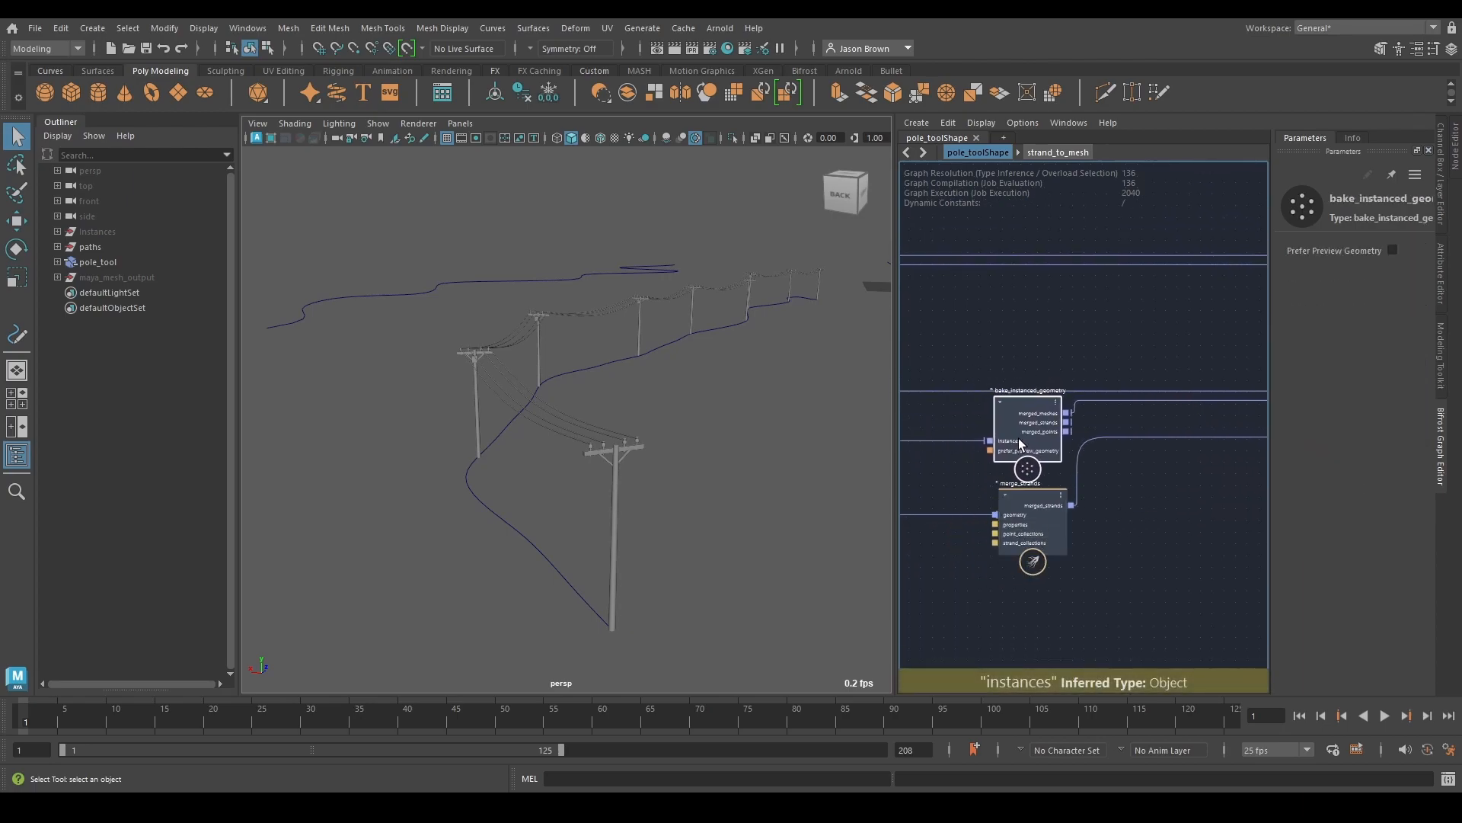
Step: Widen the Bifrost graph area and shift strand_to_mesh and the pointInstancer_USDO_00 compound to make room near the output node
{"action": "left_click_drag", "start_coordinate": [895, 407], "coordinate": [702, 411]}
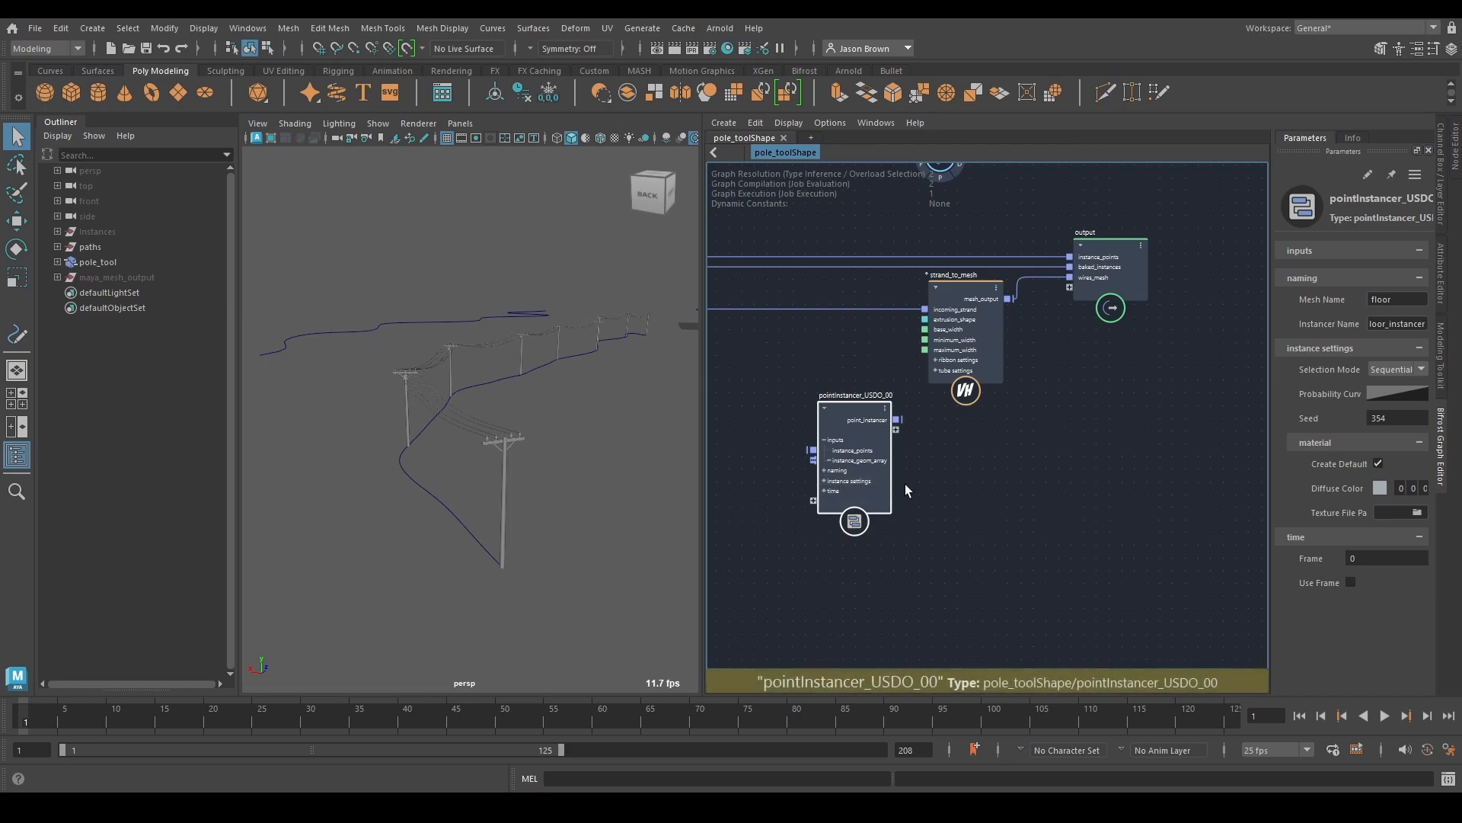
{"action": "scroll", "coordinate": [883, 510], "scroll_direction": "up", "scroll_amount": 4}
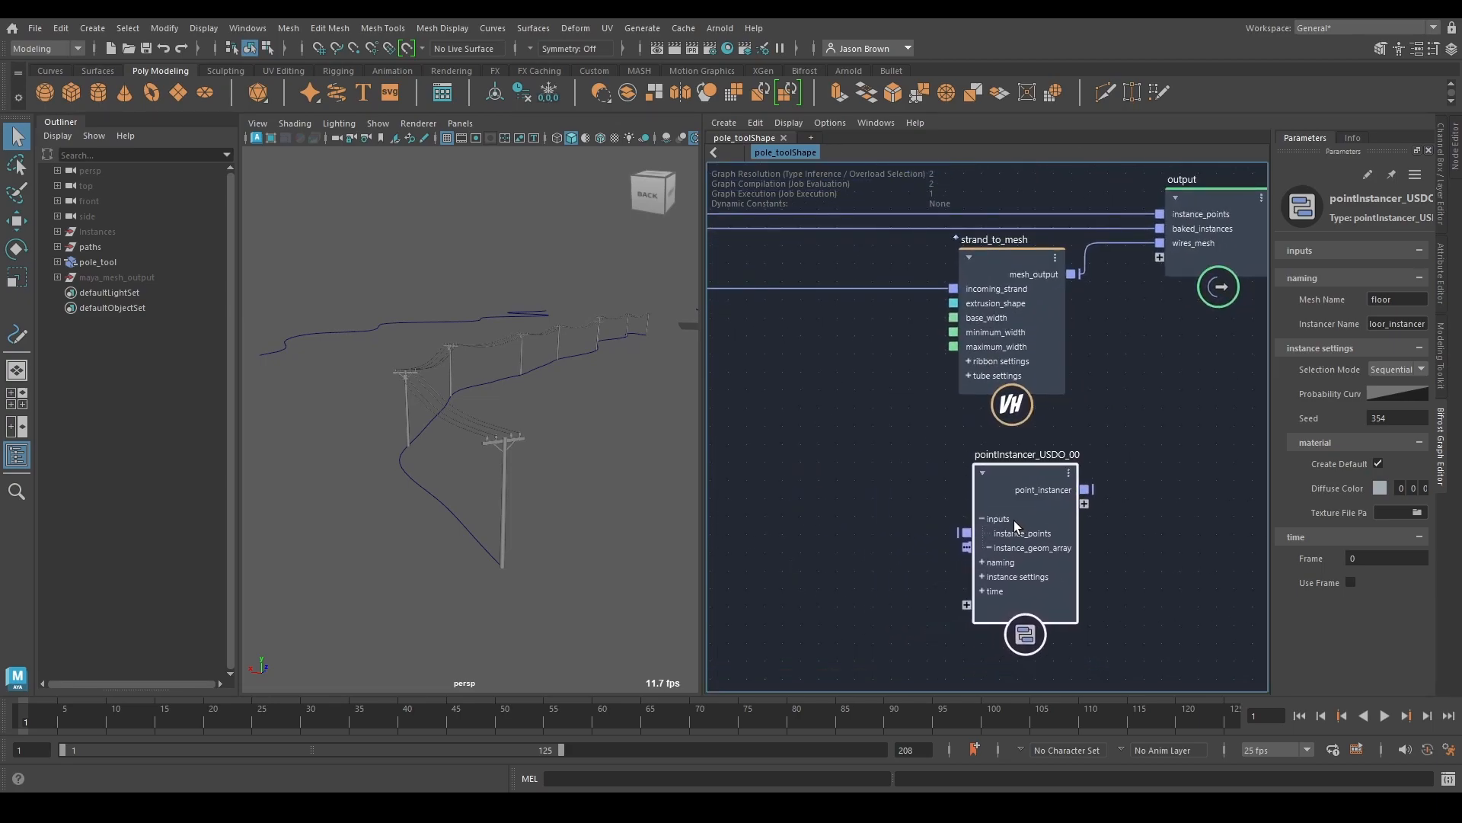
{"action": "middle_click_drag", "start_coordinate": [1054, 379], "coordinate": [985, 468]}
{"action": "left_click_drag", "start_coordinate": [934, 415], "coordinate": [655, 424]}
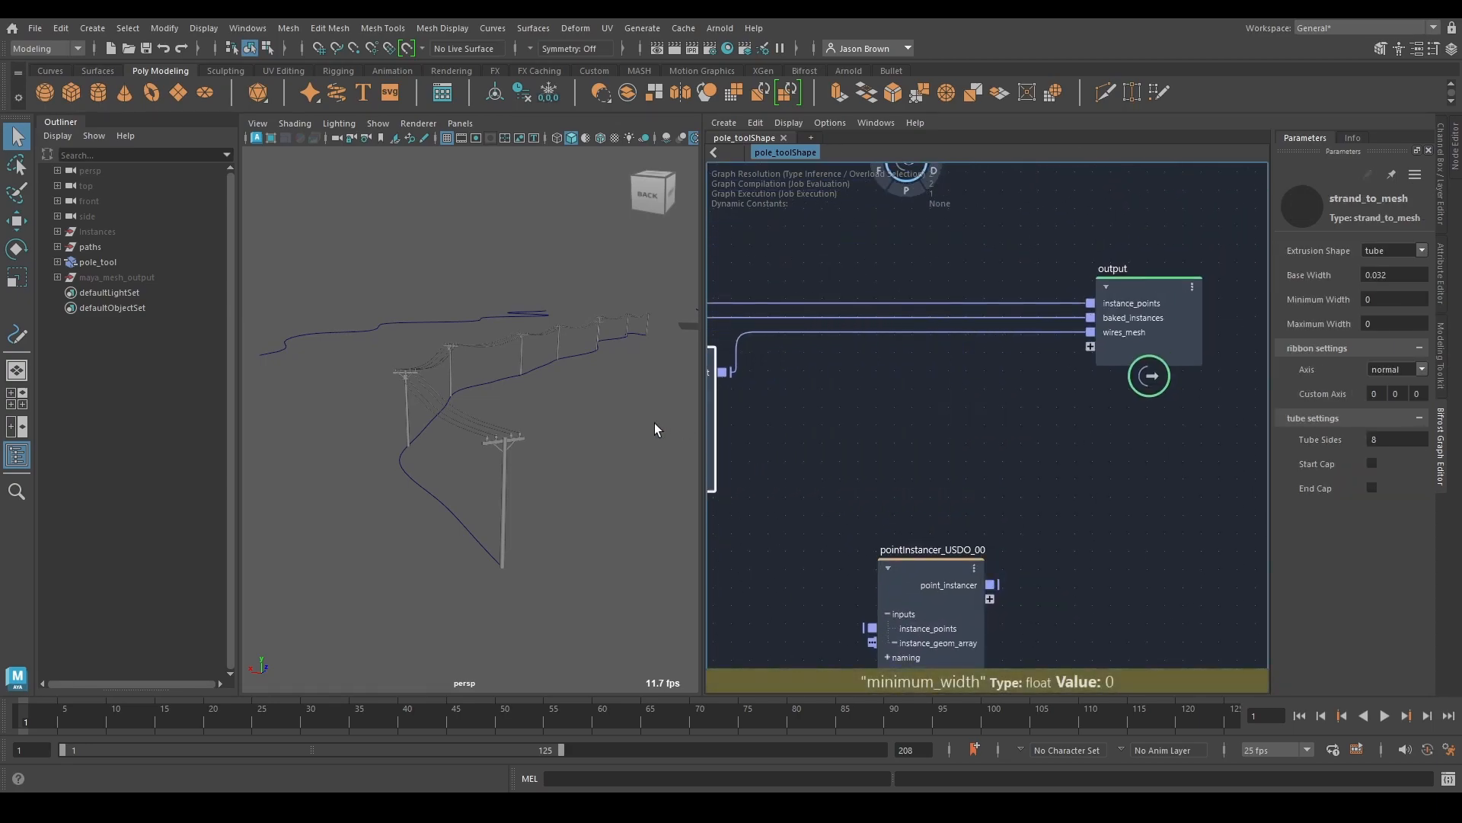
{"action": "middle_click_drag", "start_coordinate": [957, 555], "coordinate": [1013, 416]}
{"action": "left_click_drag", "start_coordinate": [984, 504], "coordinate": [984, 455]}
Step: Examine the string_check compound inside pointInstancer_USDO_00, including its prefix value and string-joining logic
{"action": "left_click", "coordinate": [944, 425]}
{"action": "double_click", "coordinate": [964, 417]}
{"action": "scroll", "coordinate": [875, 455], "scroll_direction": "up", "scroll_amount": 4}
{"action": "double_click", "coordinate": [930, 509]}
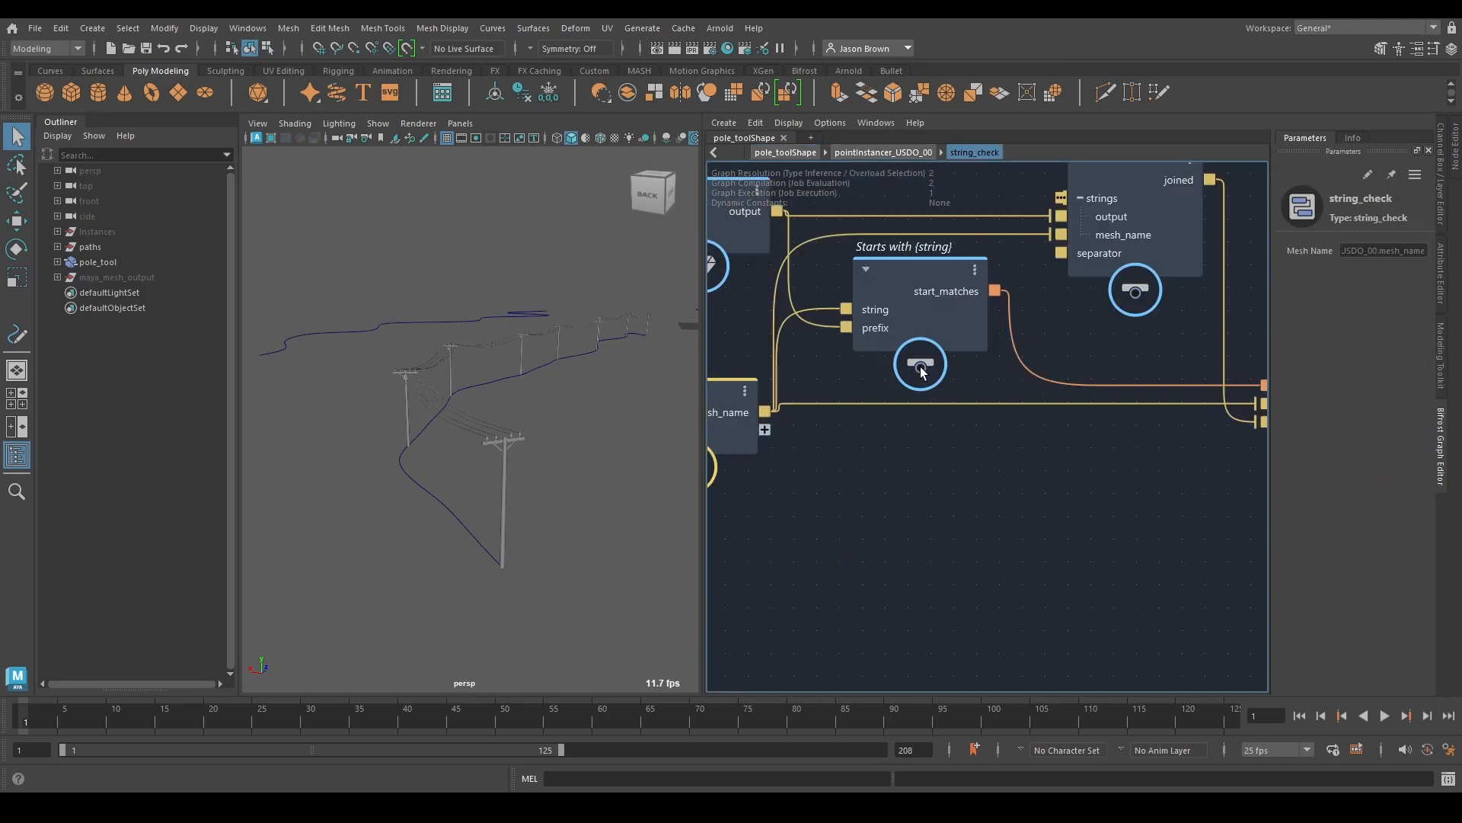
{"action": "scroll", "coordinate": [982, 412], "scroll_direction": "down", "scroll_amount": 3}
{"action": "scroll", "coordinate": [806, 346], "scroll_direction": "up", "scroll_amount": 3}
{"action": "left_click", "coordinate": [788, 375]}
{"action": "left_click_drag", "start_coordinate": [769, 370], "coordinate": [762, 364]}
{"action": "middle_click_drag", "start_coordinate": [933, 467], "coordinate": [876, 521]}
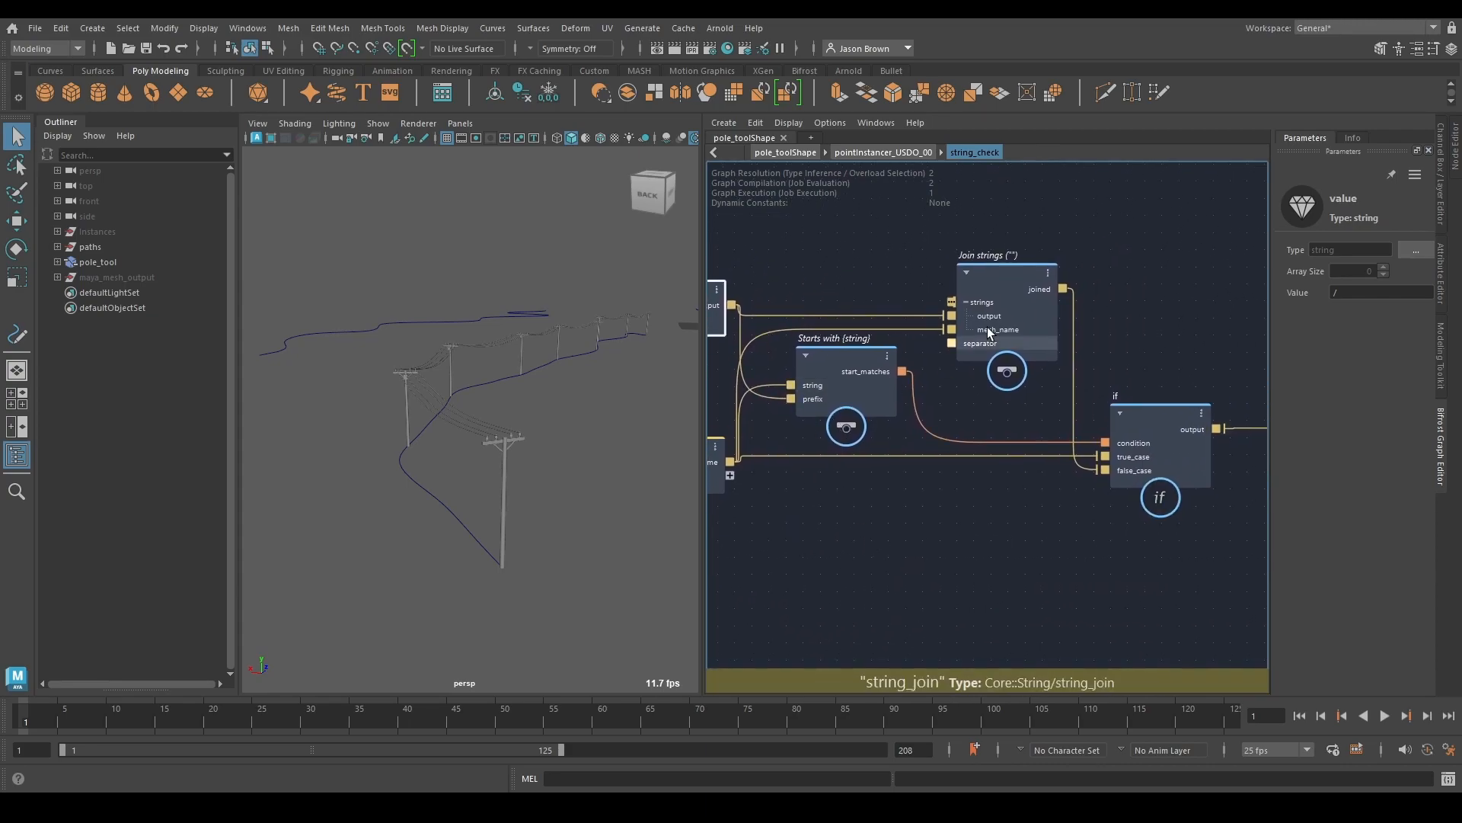
{"action": "middle_click_drag", "start_coordinate": [1093, 581], "coordinate": [965, 479]}
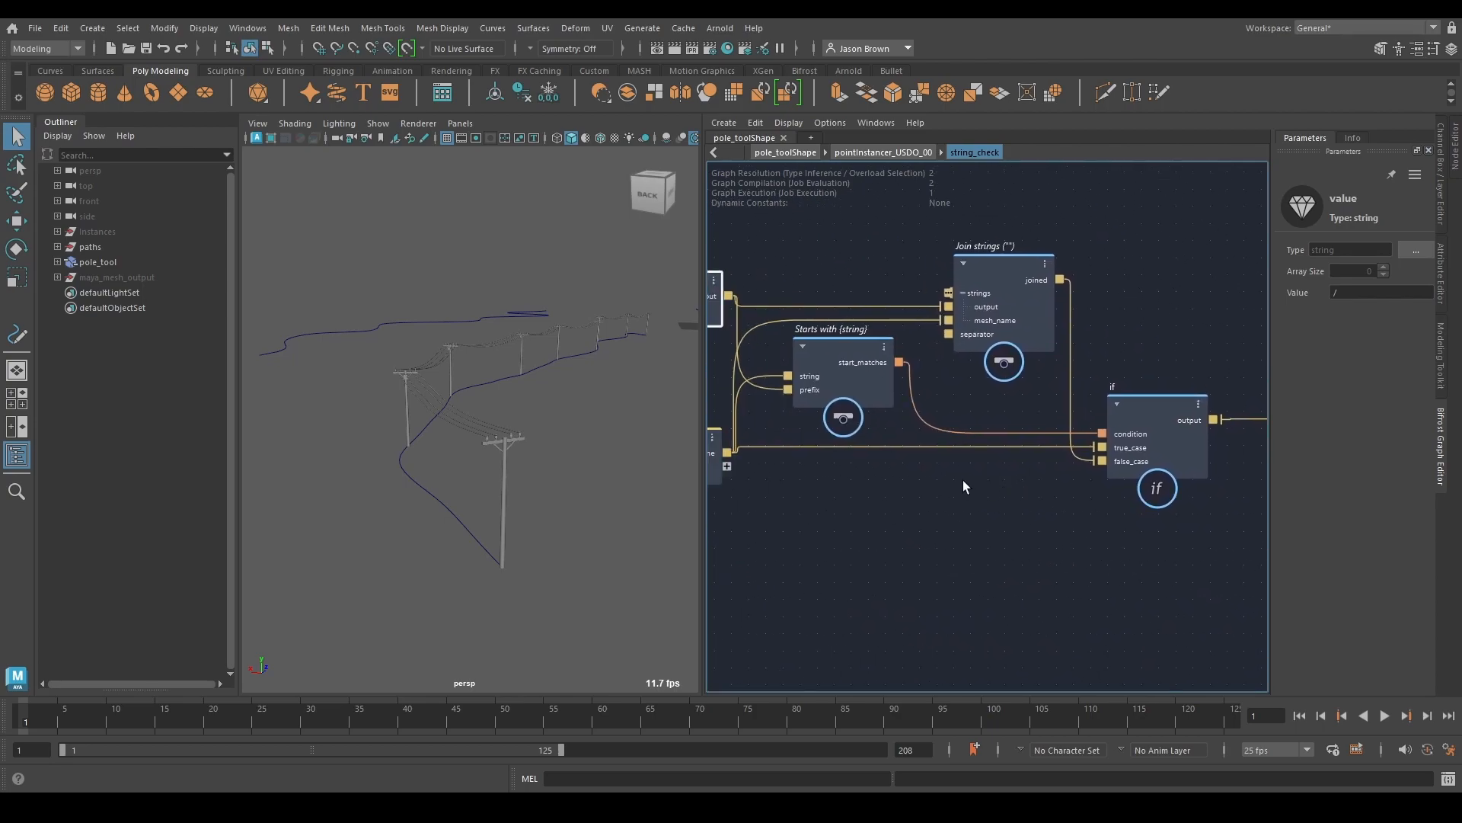
{"action": "key", "text": "BackSpace"}
Step: Delete the unconnected tree_prep6 compound inside pointInstancer_USDO_00
{"action": "middle_click_drag", "start_coordinate": [1069, 509], "coordinate": [856, 468]}
{"action": "middle_click_drag", "start_coordinate": [907, 340], "coordinate": [894, 404]}
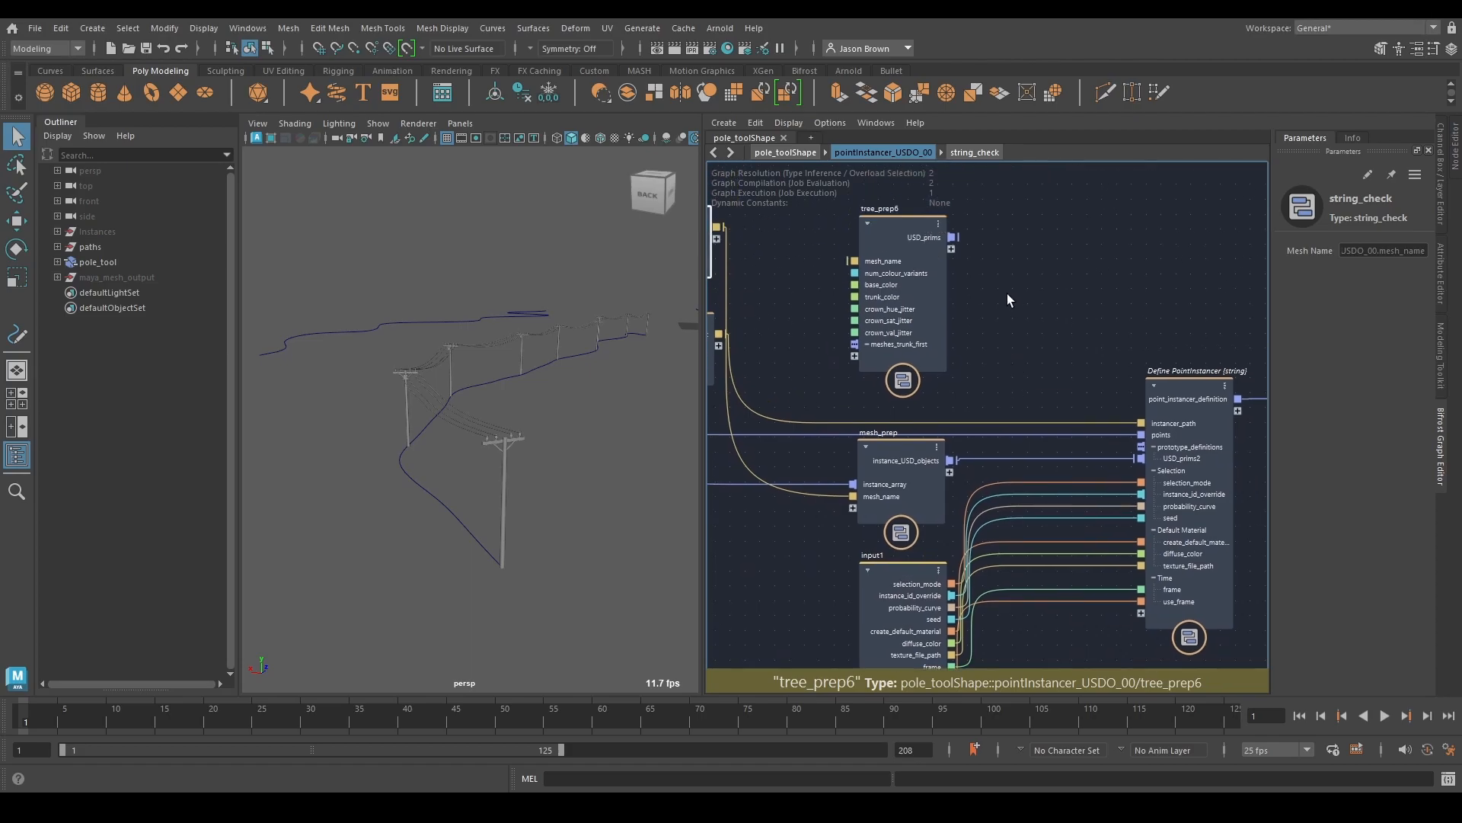
{"action": "left_click", "coordinate": [934, 330]}
{"action": "key", "text": "Delete"}
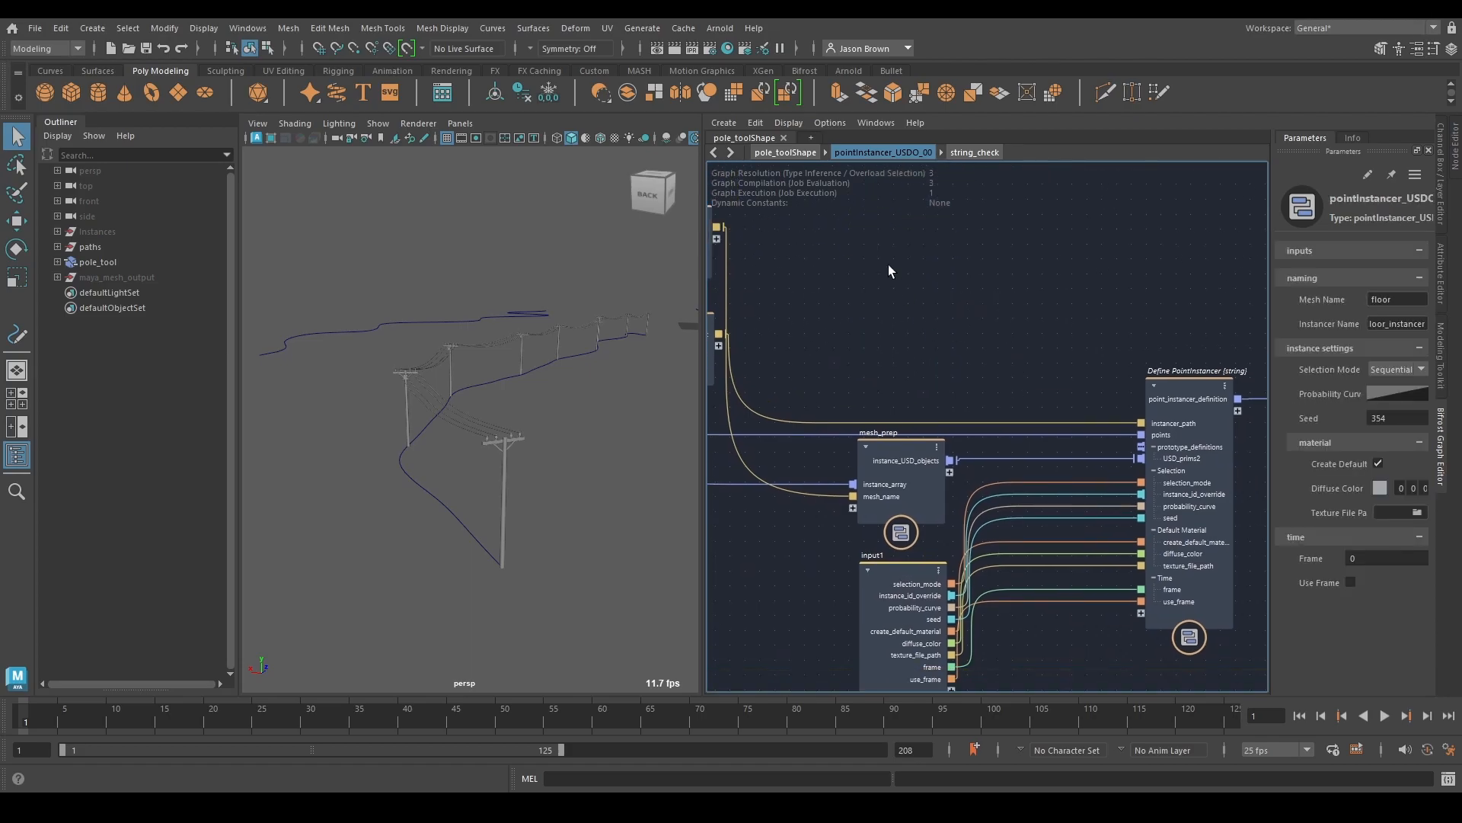
Step: Examine how mesh_prep's for_each loop names and defines each mesh, and which settings input1 feeds to Define PointInstancer
{"action": "middle_click_drag", "start_coordinate": [951, 336], "coordinate": [972, 248]}
{"action": "double_click", "coordinate": [903, 372]}
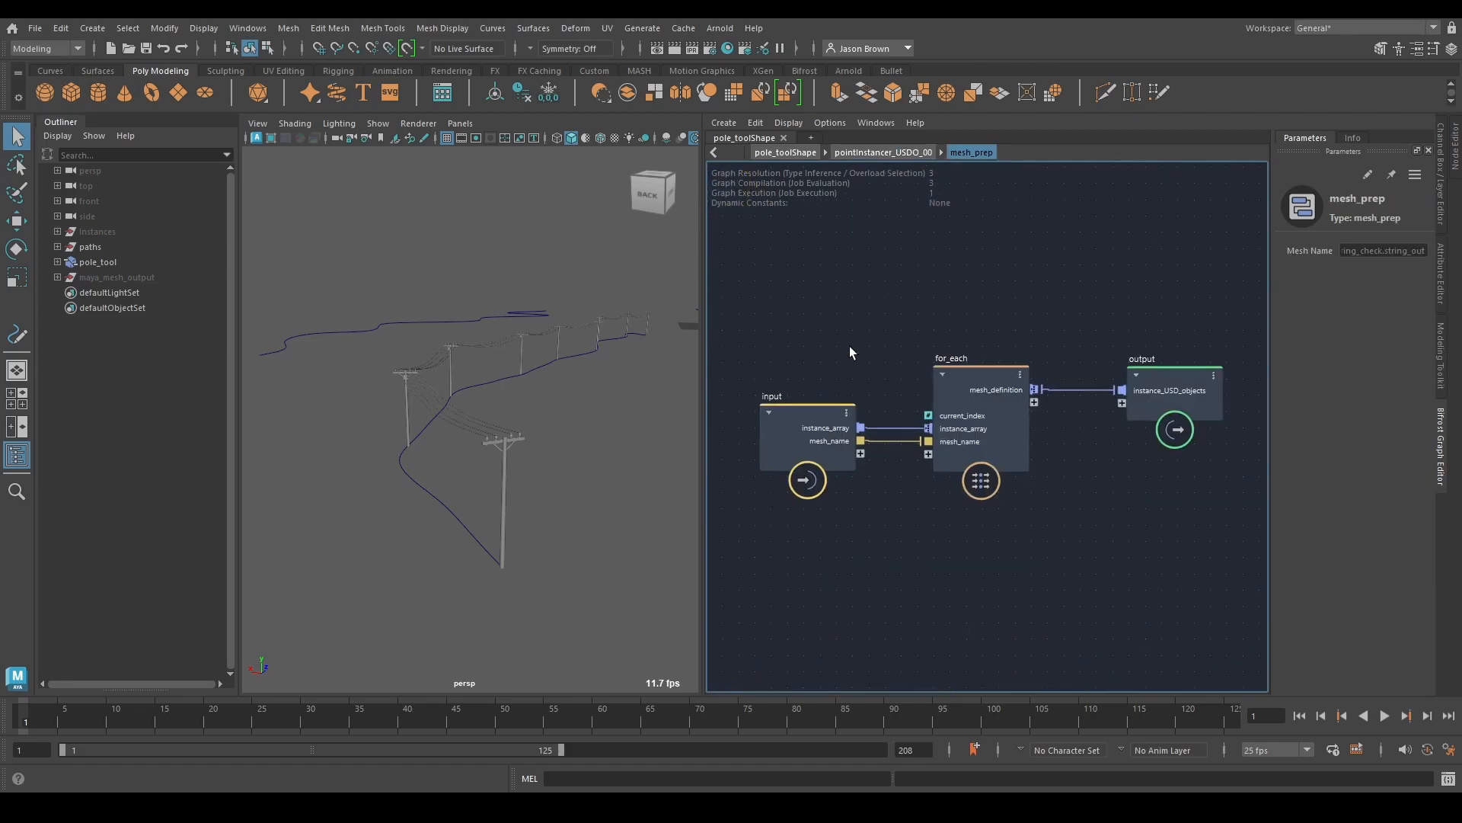
{"action": "double_click", "coordinate": [986, 426]}
{"action": "scroll", "coordinate": [863, 415], "scroll_direction": "up", "scroll_amount": 3}
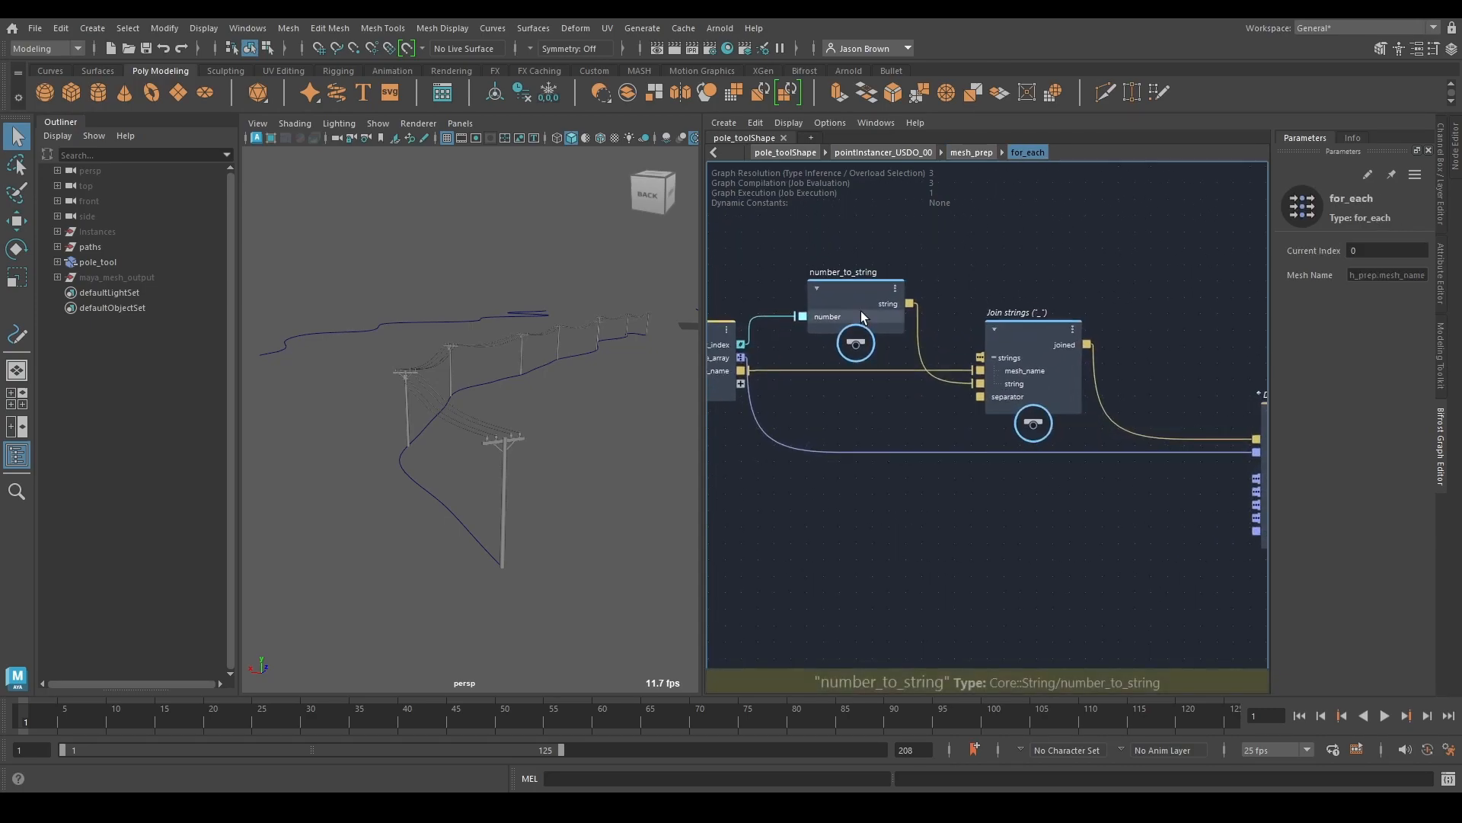
{"action": "left_click", "coordinate": [861, 310]}
{"action": "left_click", "coordinate": [1002, 352]}
{"action": "left_click_drag", "start_coordinate": [1002, 347], "coordinate": [999, 364]}
{"action": "middle_click_drag", "start_coordinate": [777, 353], "coordinate": [808, 345], "text": "alt"}
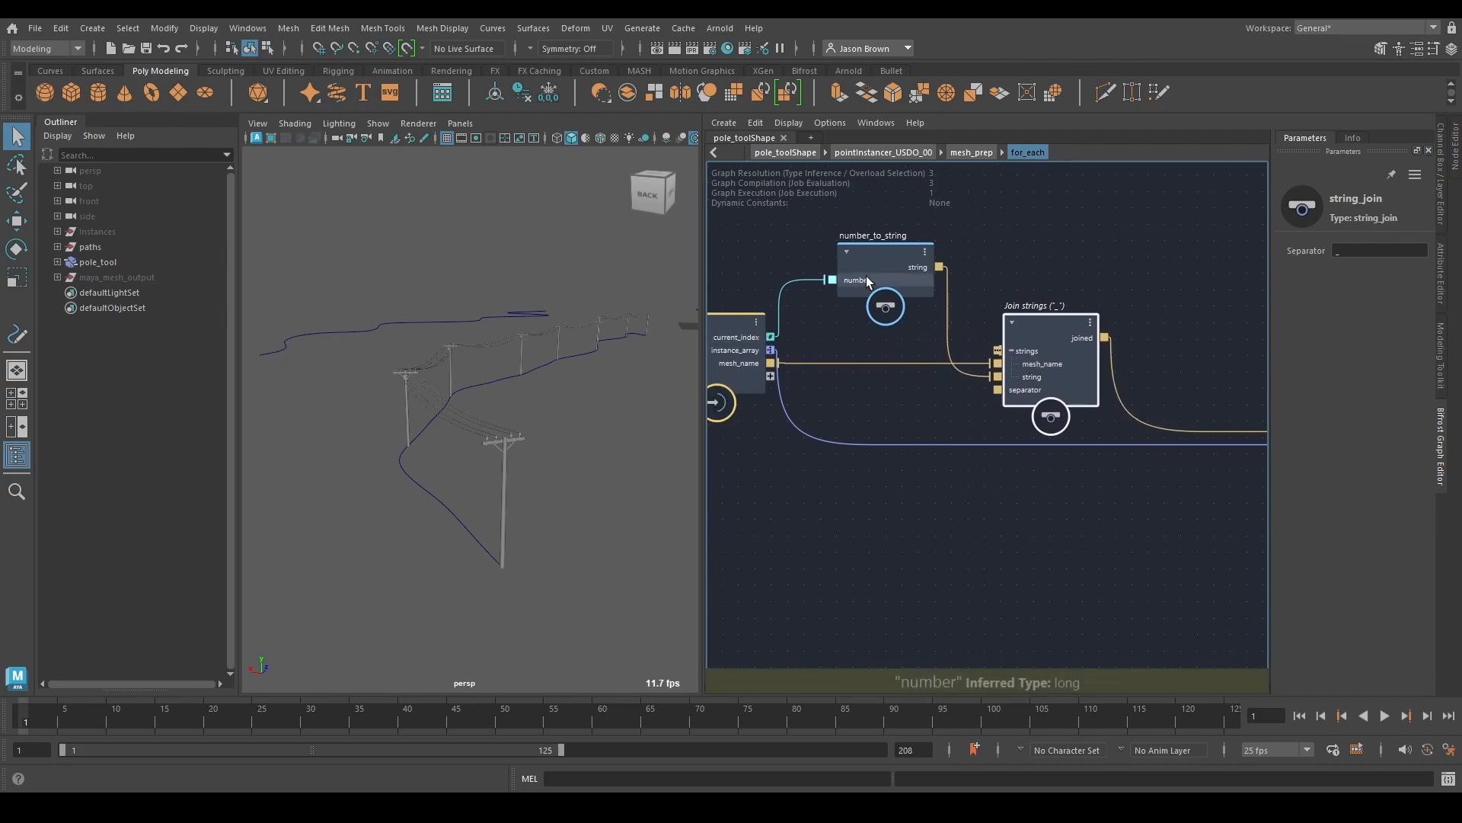
{"action": "middle_click_drag", "start_coordinate": [907, 350], "coordinate": [896, 348], "text": "alt"}
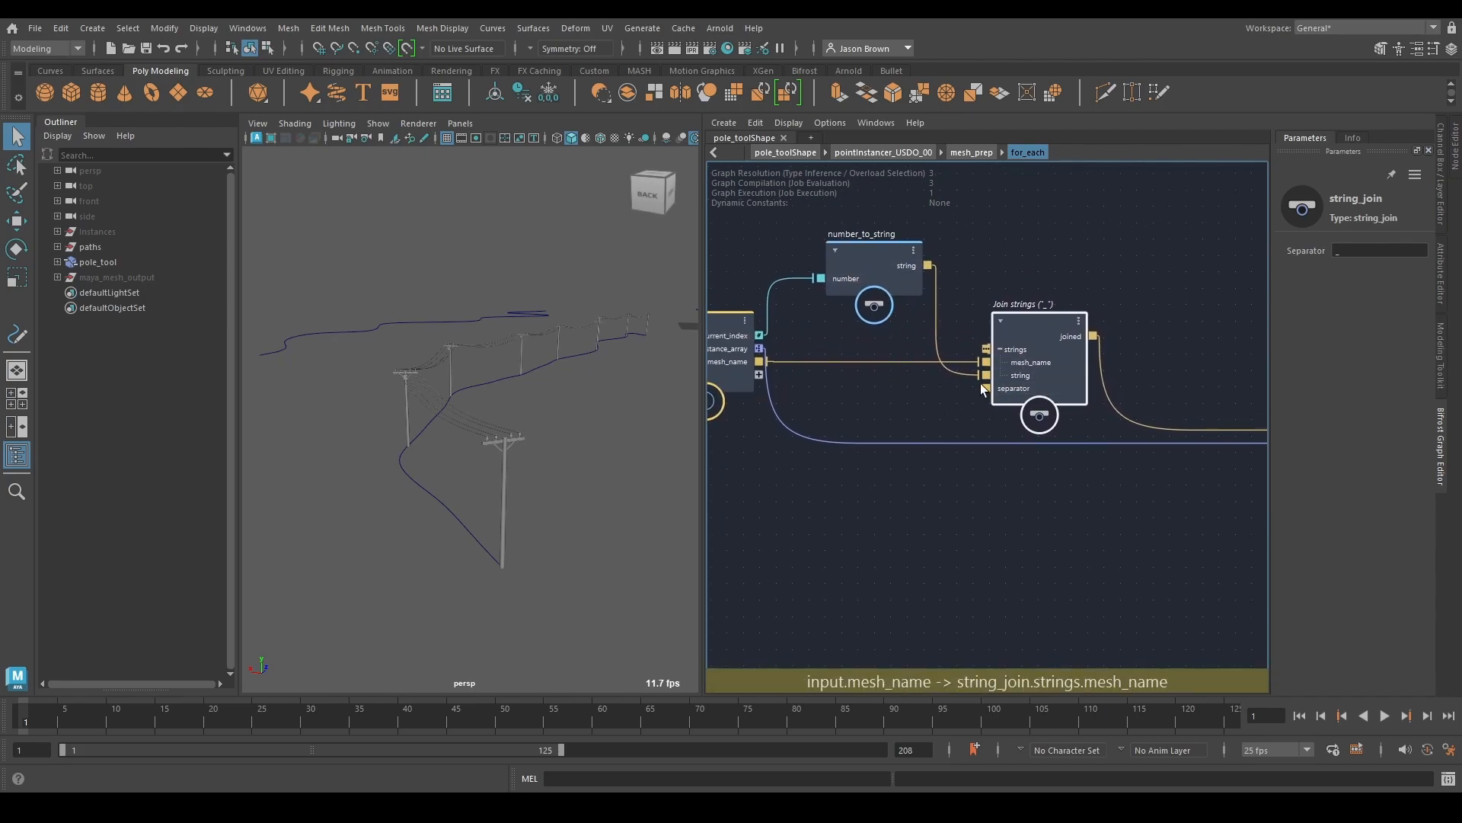
{"action": "middle_click_drag", "start_coordinate": [1012, 498], "coordinate": [771, 479], "text": "alt"}
{"action": "middle_click_drag", "start_coordinate": [973, 526], "coordinate": [898, 498], "text": "alt"}
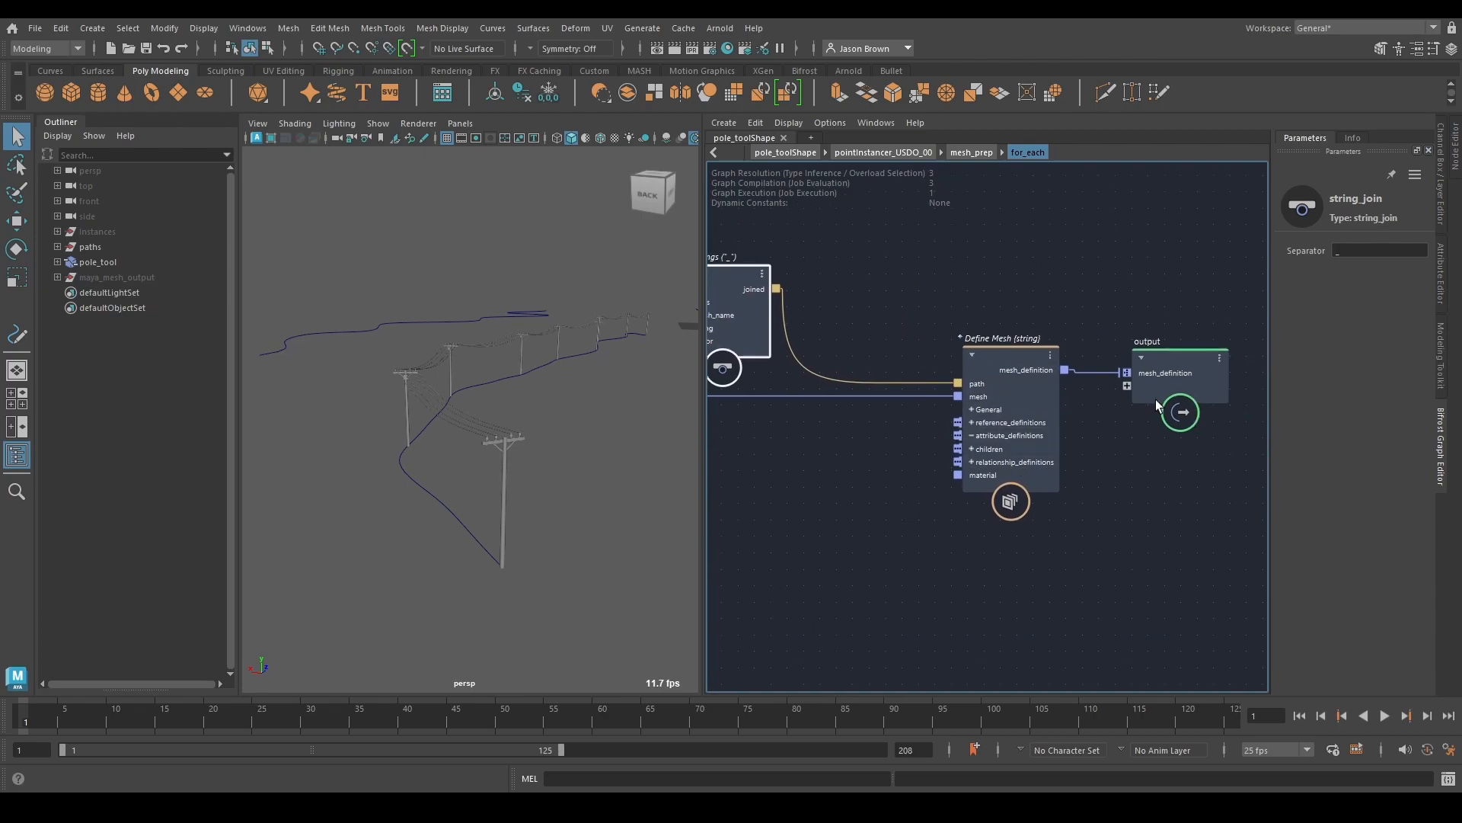
{"action": "key", "text": "u"}
{"action": "key", "text": "u"}
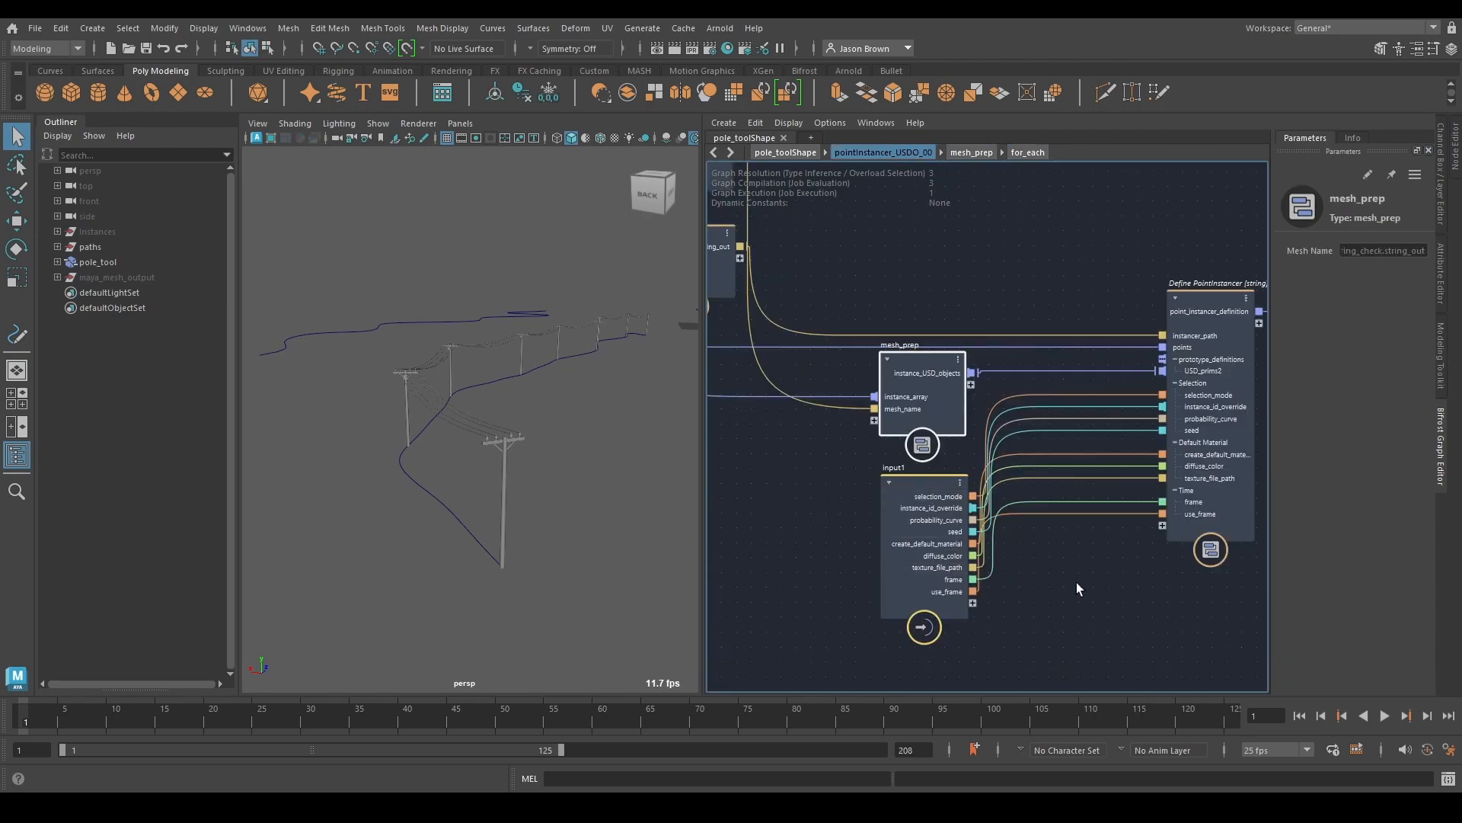
{"action": "left_click", "coordinate": [861, 521]}
{"action": "left_click_drag", "start_coordinate": [816, 488], "coordinate": [898, 588]}
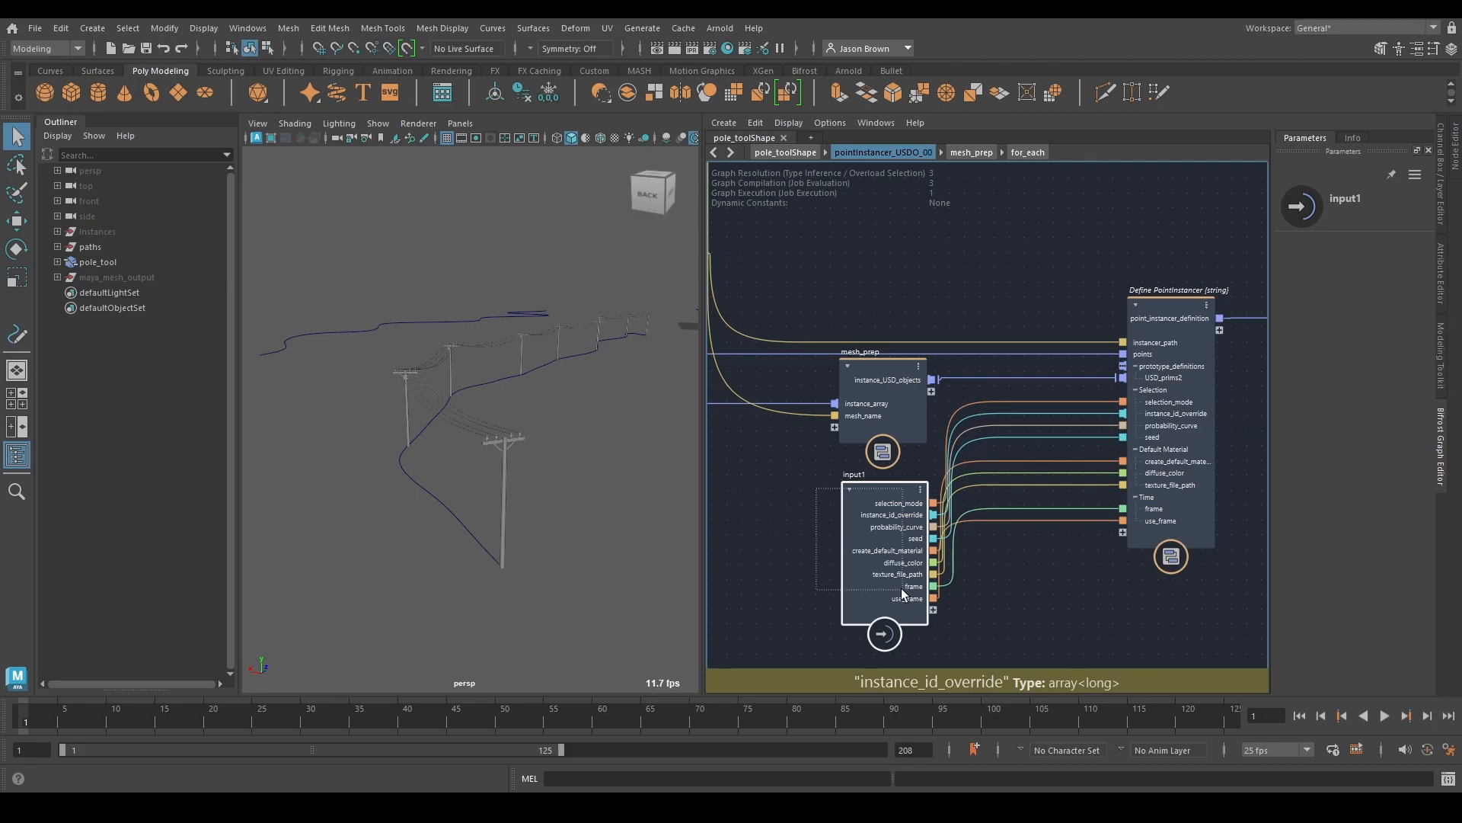
{"action": "key", "text": "u"}
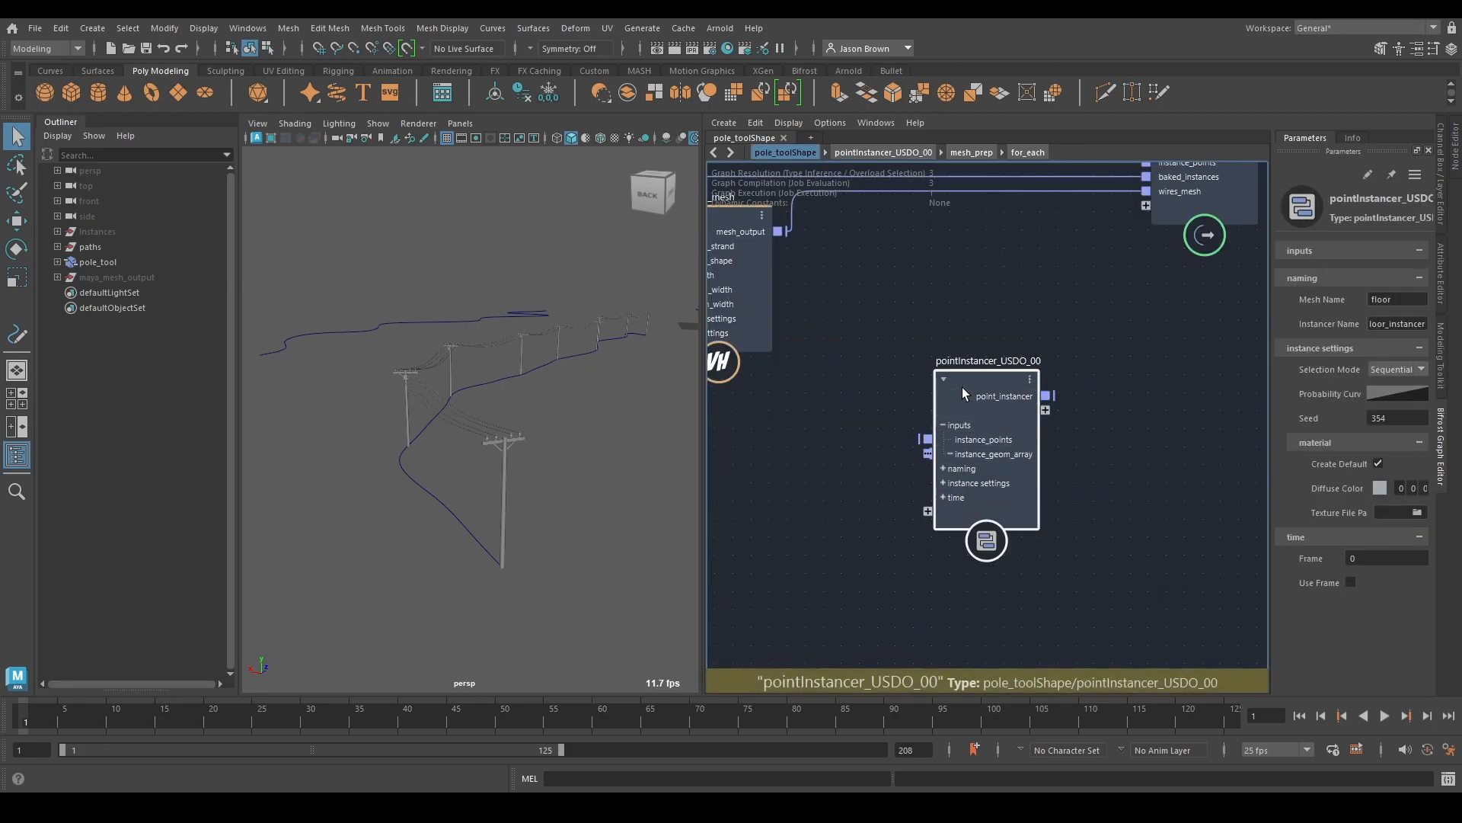
Step: Reopen pointInstancer_USDO_00 and review the node chain through Define PointInstancer to its output
{"action": "left_click_drag", "start_coordinate": [962, 387], "coordinate": [949, 325]}
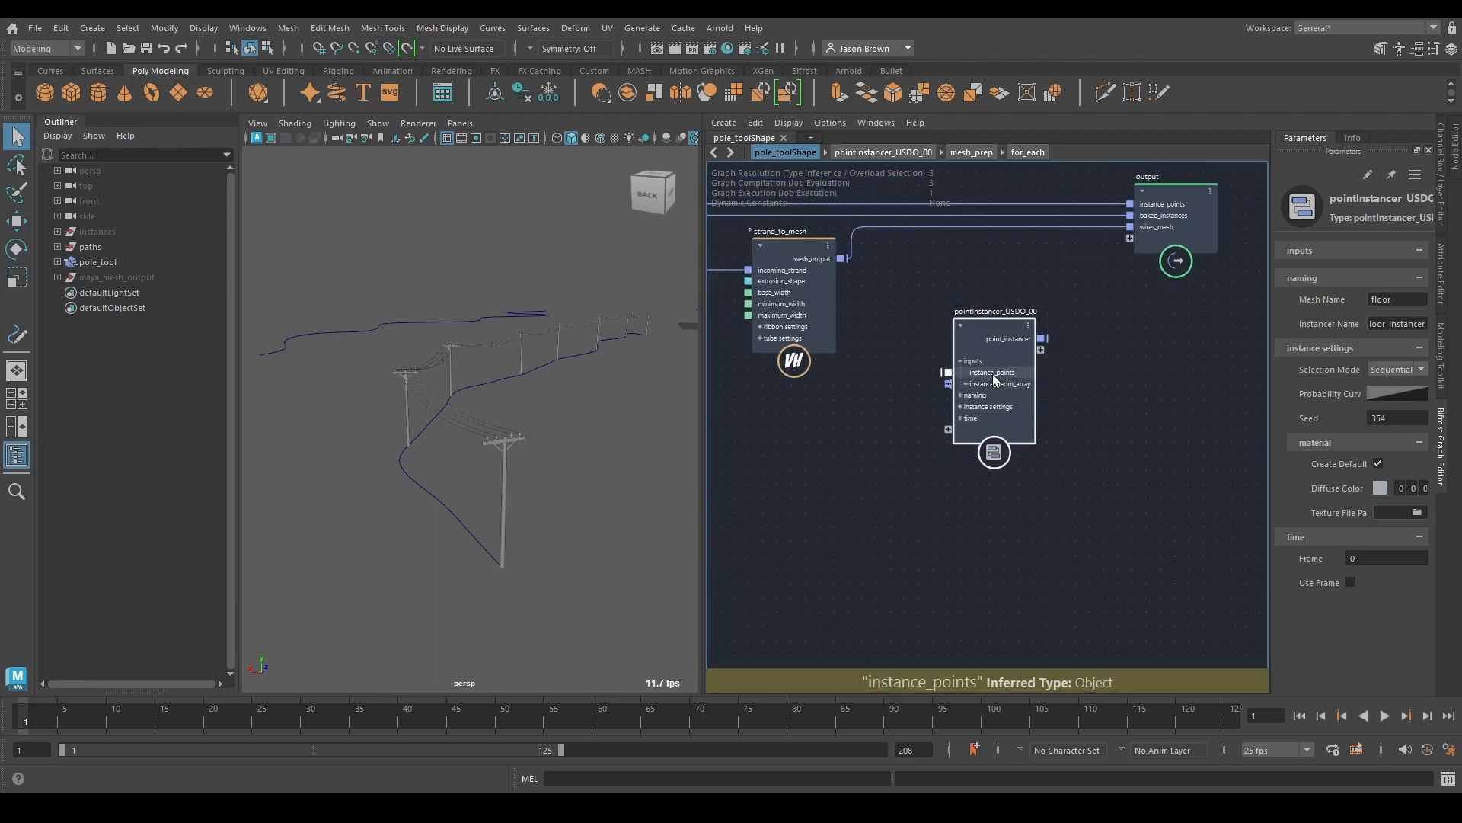
{"action": "double_click", "coordinate": [966, 400]}
{"action": "middle_click_drag", "start_coordinate": [1093, 408], "coordinate": [1018, 442]}
{"action": "scroll", "coordinate": [1044, 473], "scroll_direction": "down", "scroll_amount": 3}
{"action": "middle_click_drag", "start_coordinate": [1053, 500], "coordinate": [1211, 514]}
{"action": "mouse_move", "coordinate": [716, 518]}
{"action": "middle_mouse_down"}
{"action": "mouse_move", "coordinate": [957, 533]}
{"action": "mouse_move", "coordinate": [914, 555]}
{"action": "mouse_move", "coordinate": [731, 525]}
{"action": "middle_mouse_up"}
{"action": "middle_click_drag", "start_coordinate": [1241, 579], "coordinate": [1120, 505]}
{"action": "scroll", "coordinate": [1136, 566], "scroll_direction": "up", "scroll_amount": 3}
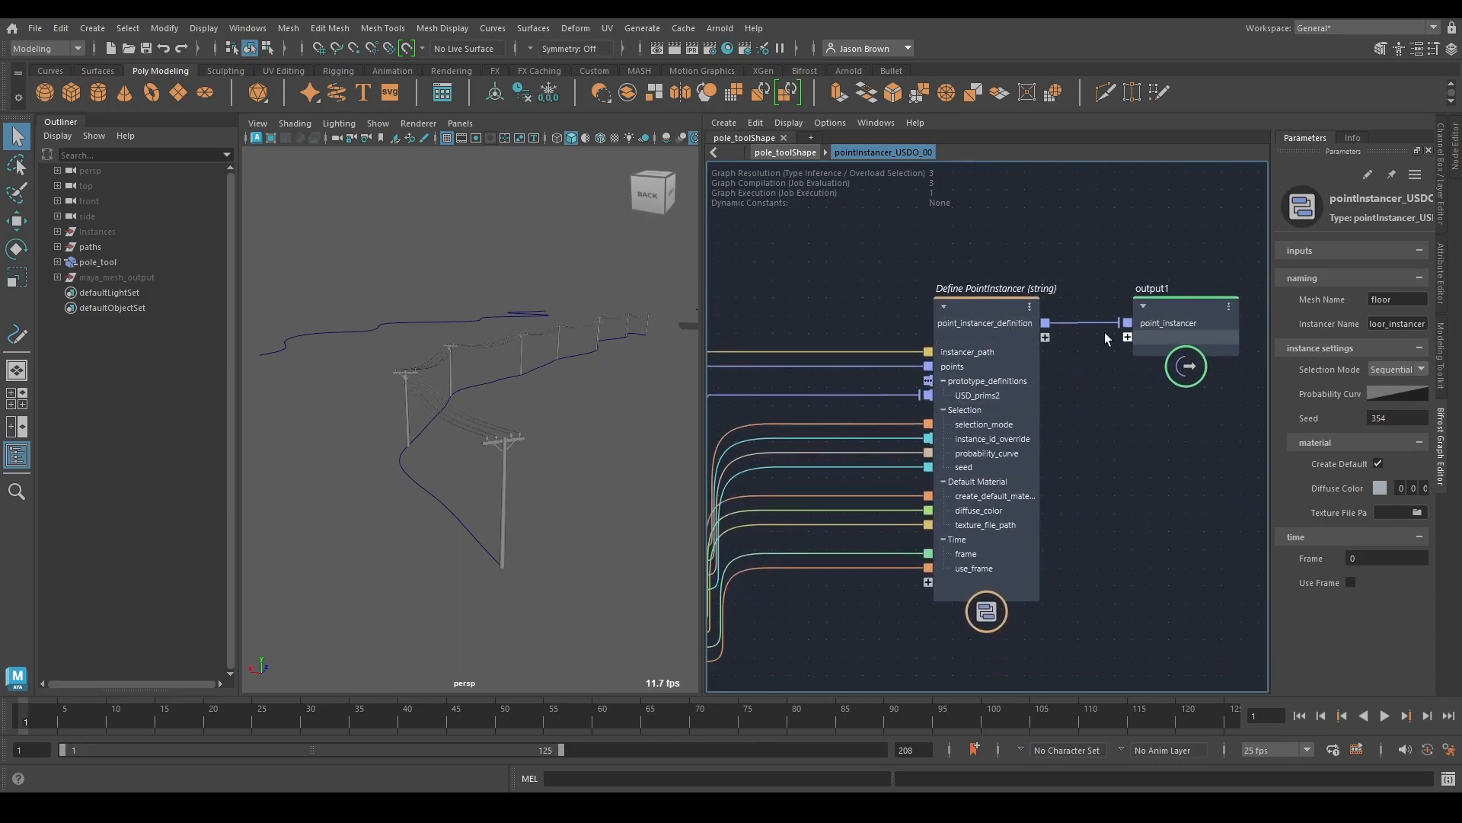
{"action": "key", "text": "u"}
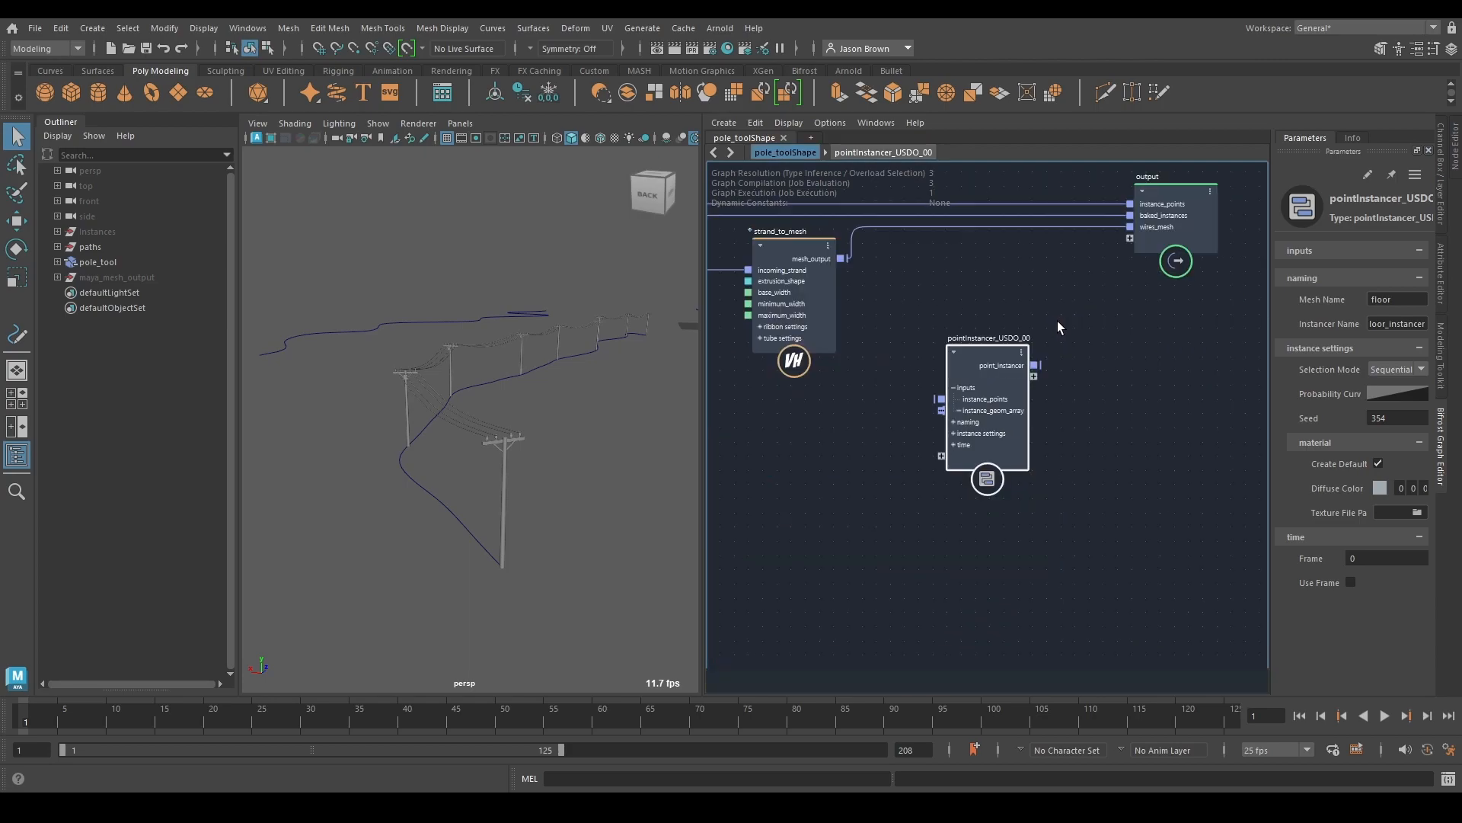
Step: Hide pole_tool in the scene
{"action": "middle_click_drag", "start_coordinate": [1077, 335], "coordinate": [1084, 402]}
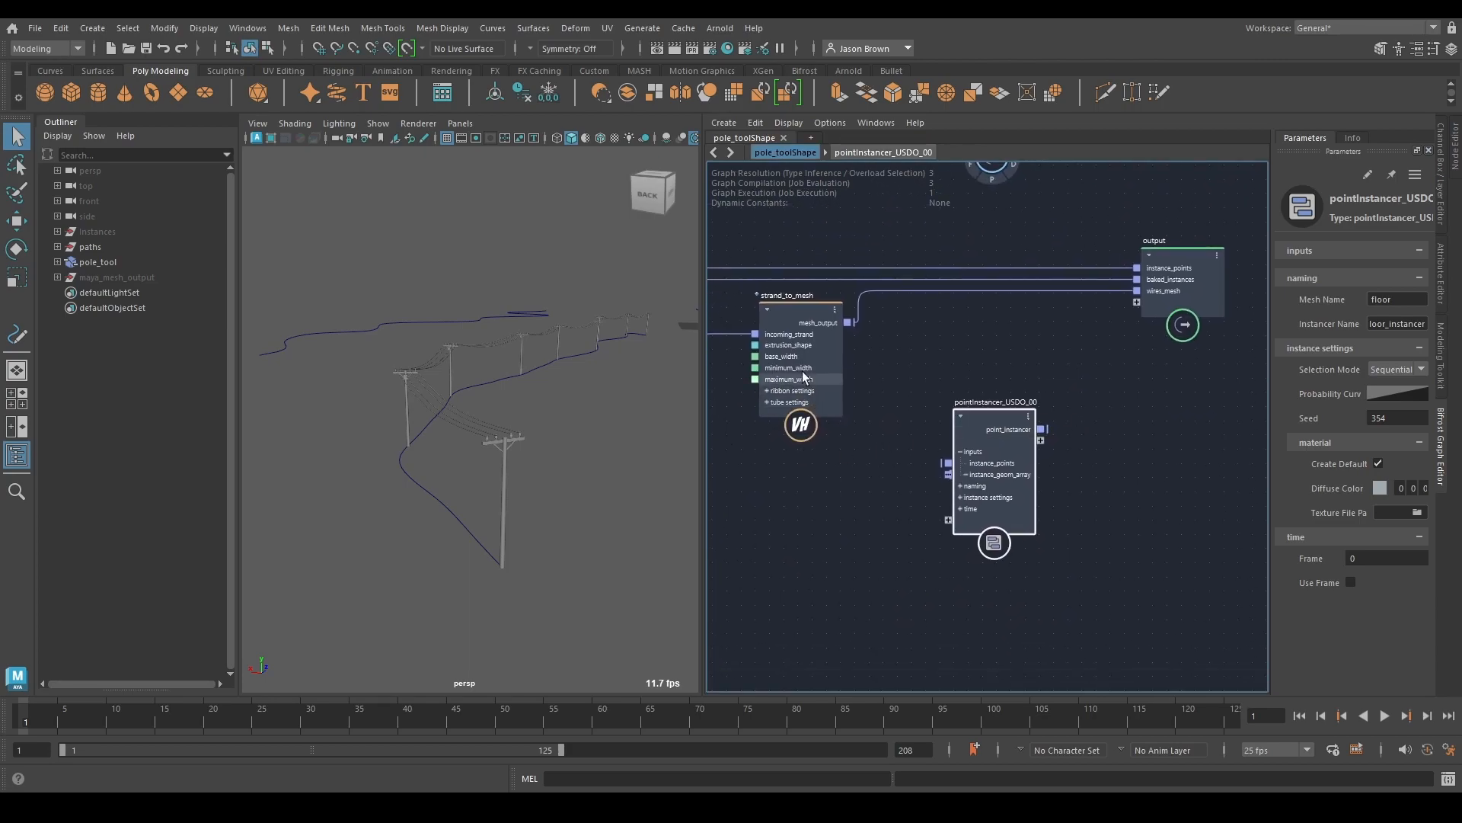
{"action": "left_click", "coordinate": [98, 262]}
{"action": "key", "text": "h"}
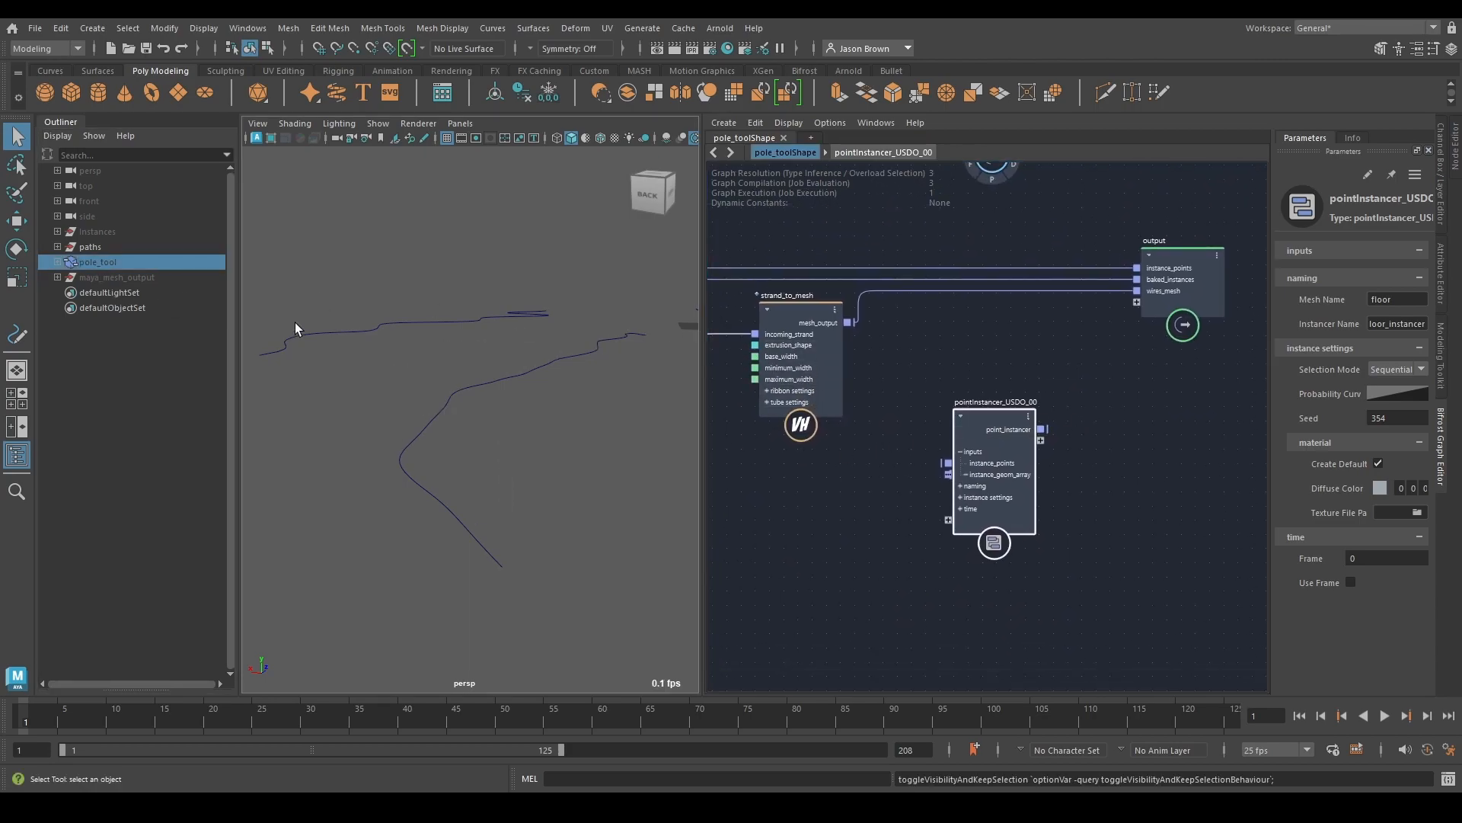
Step: Insert a pass node into the connection that feeds the output's instance_points port
{"action": "middle_click_drag", "start_coordinate": [947, 352], "coordinate": [1080, 375]}
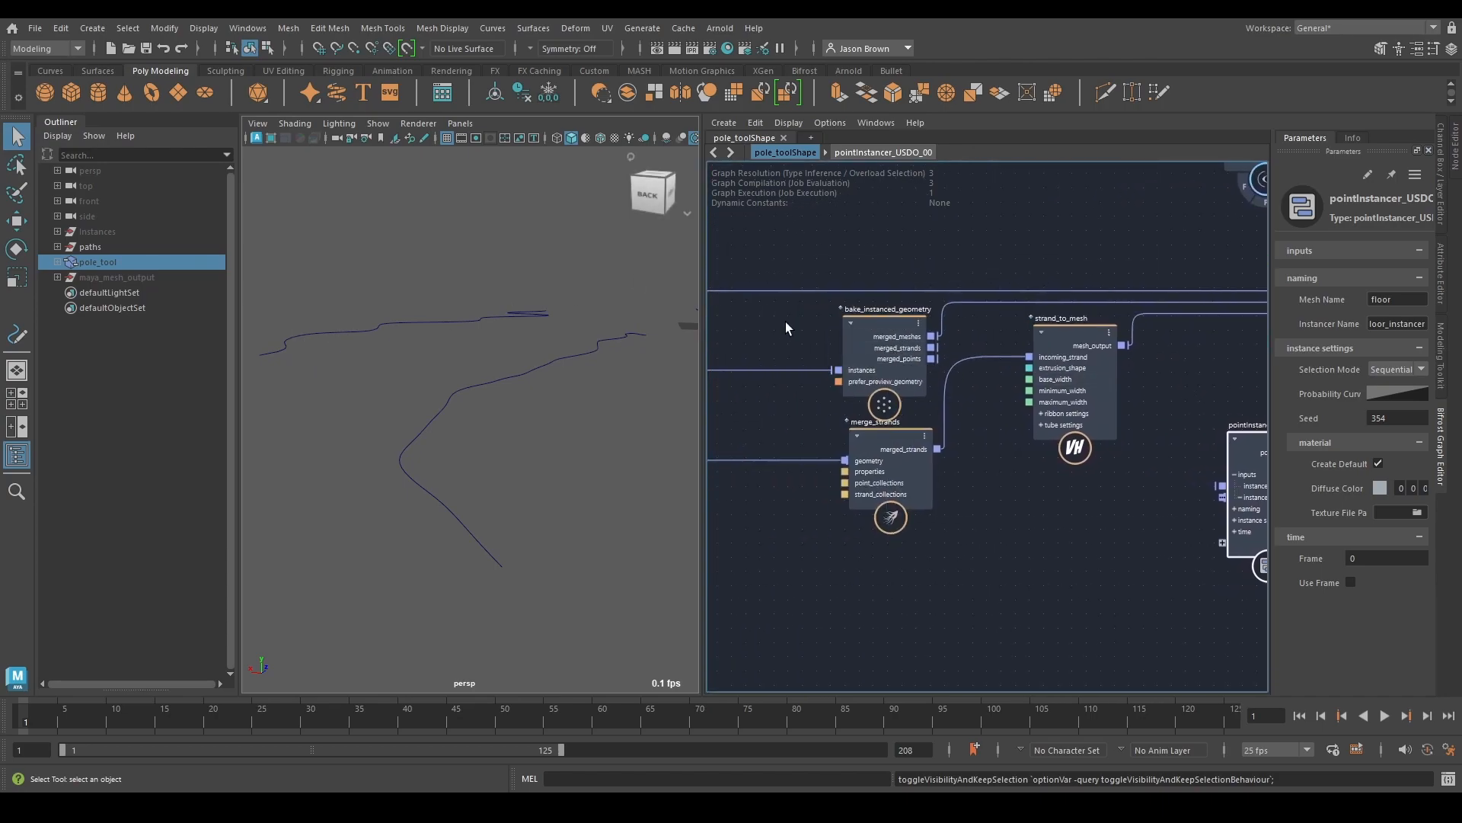
{"action": "key", "text": "Tab"}
{"action": "type", "text": "pass"}
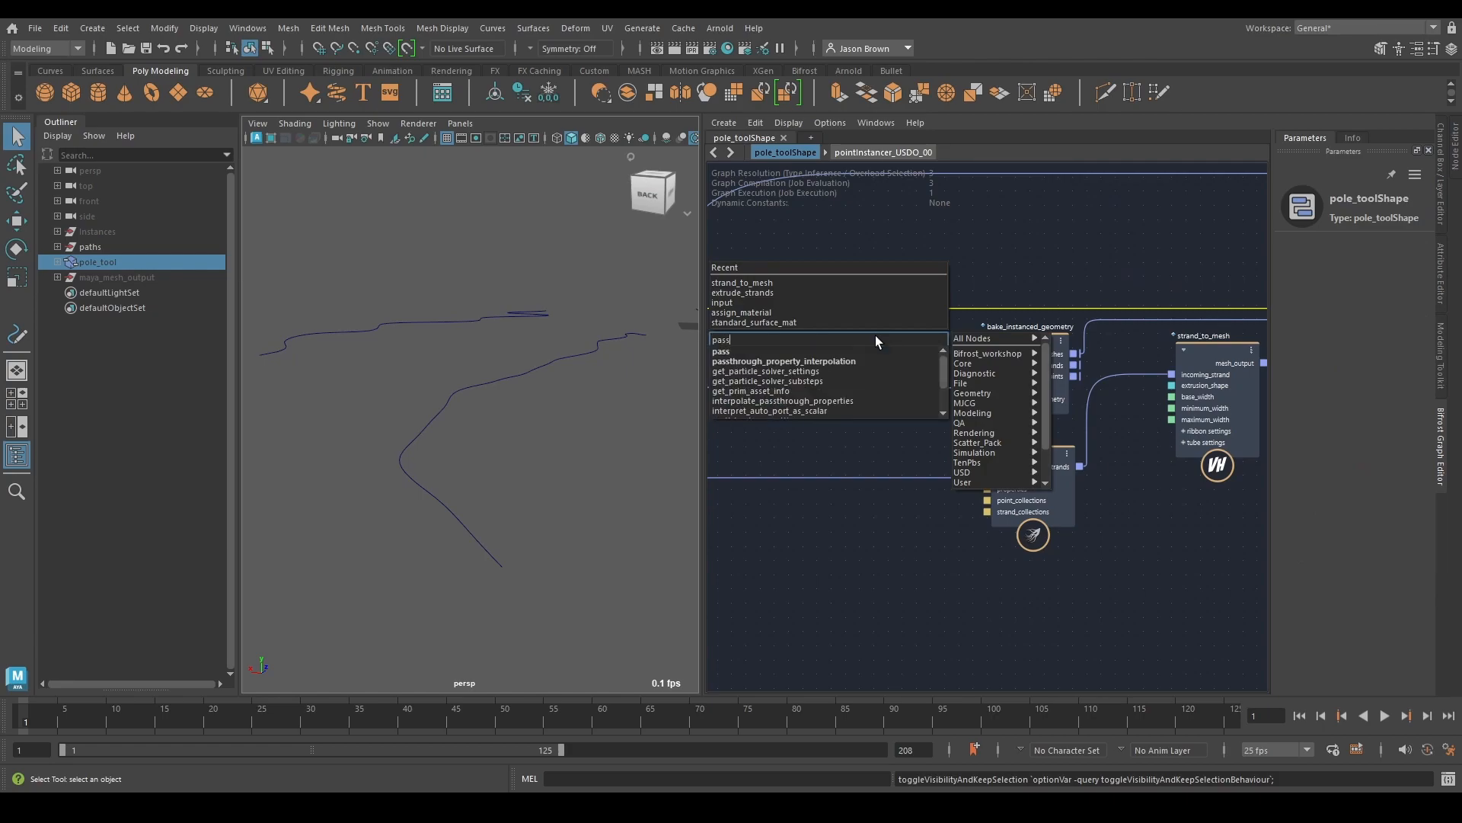
{"action": "key", "text": "Return"}
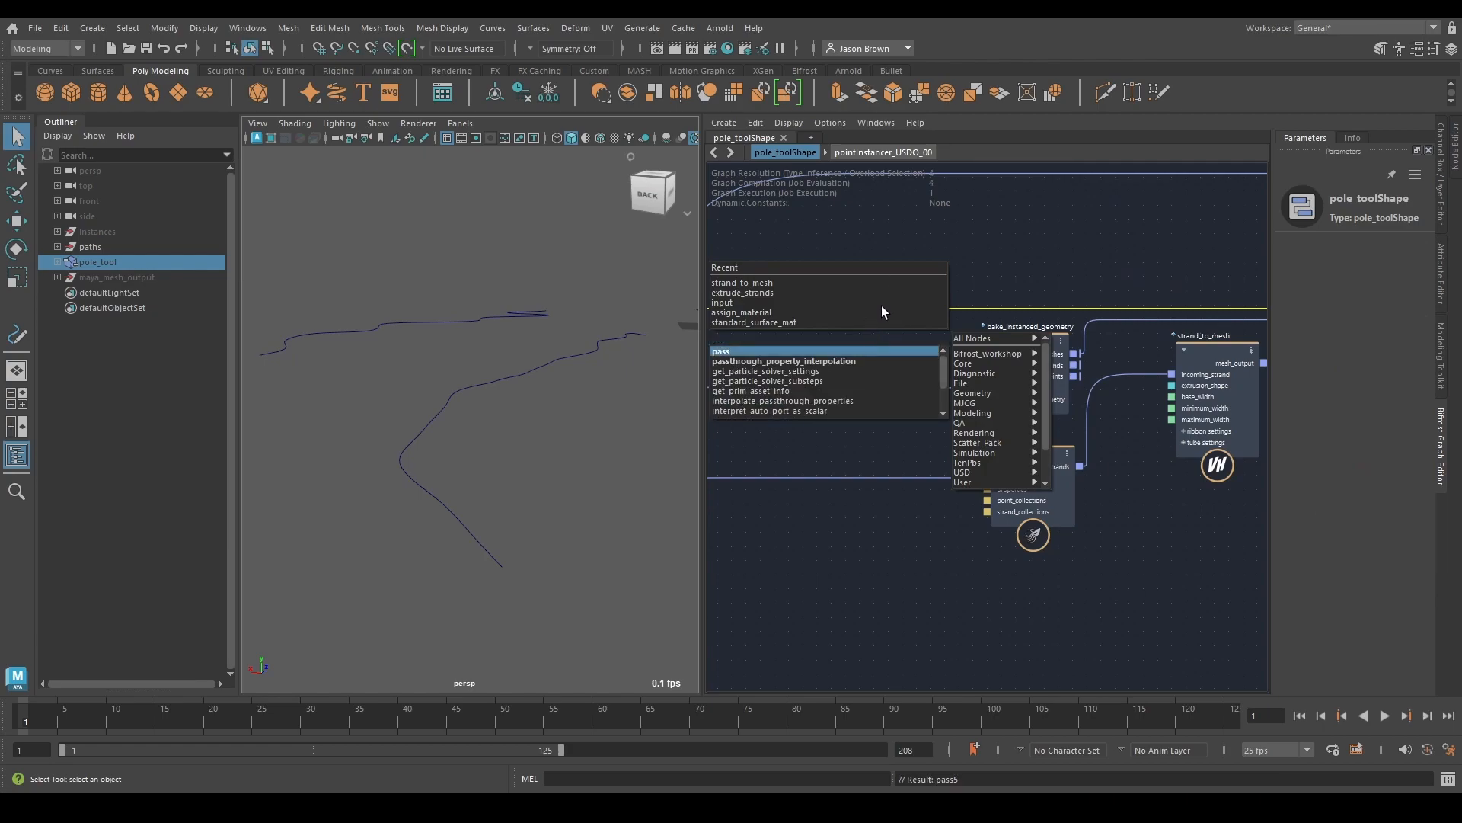
{"action": "left_click_drag", "start_coordinate": [872, 315], "coordinate": [1051, 272]}
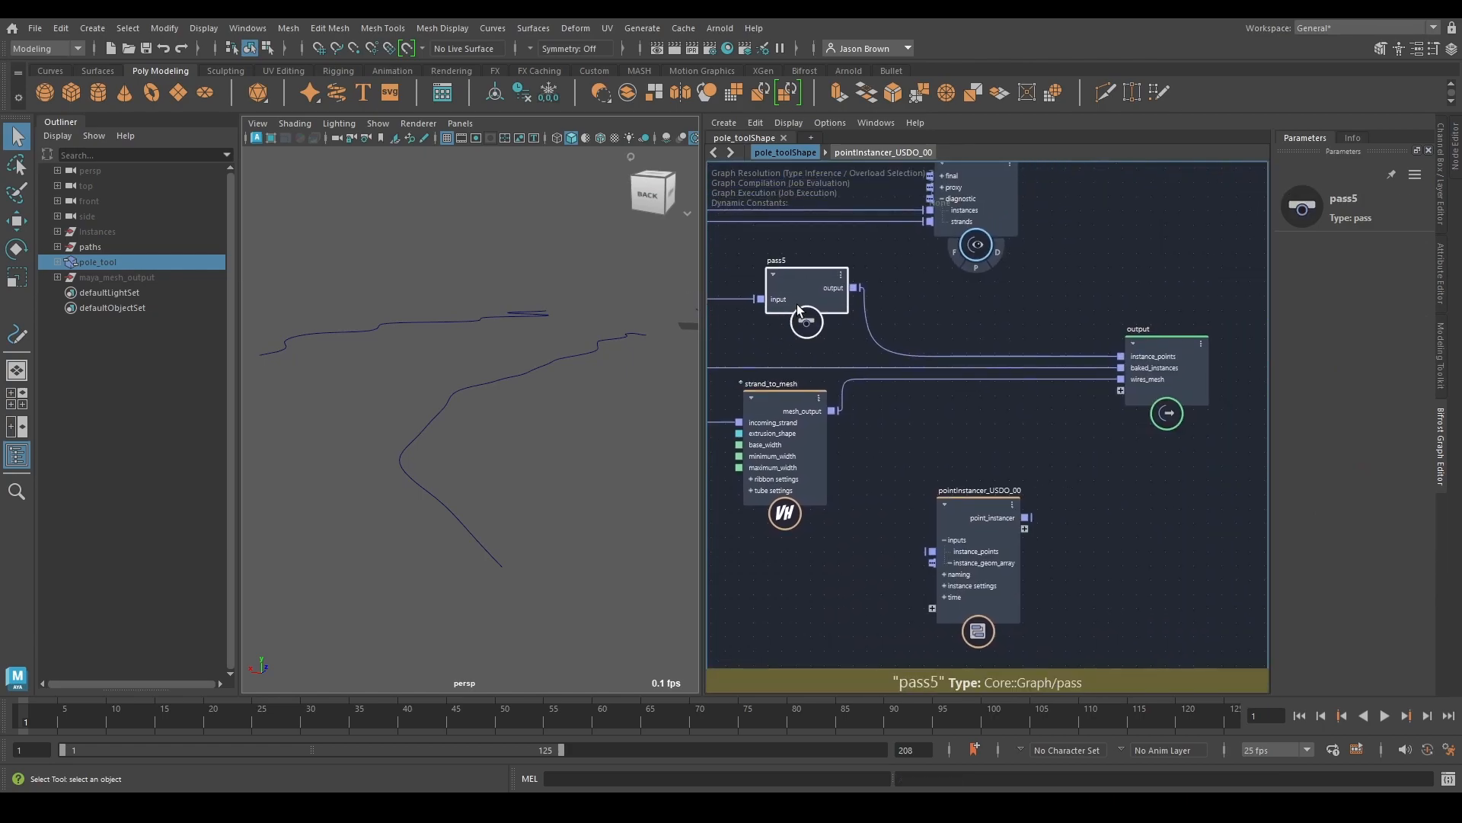
Step: Connect the new pass node's output to instance_points on pointInstancer_USDO_00
{"action": "left_click_drag", "start_coordinate": [797, 304], "coordinate": [878, 396]}
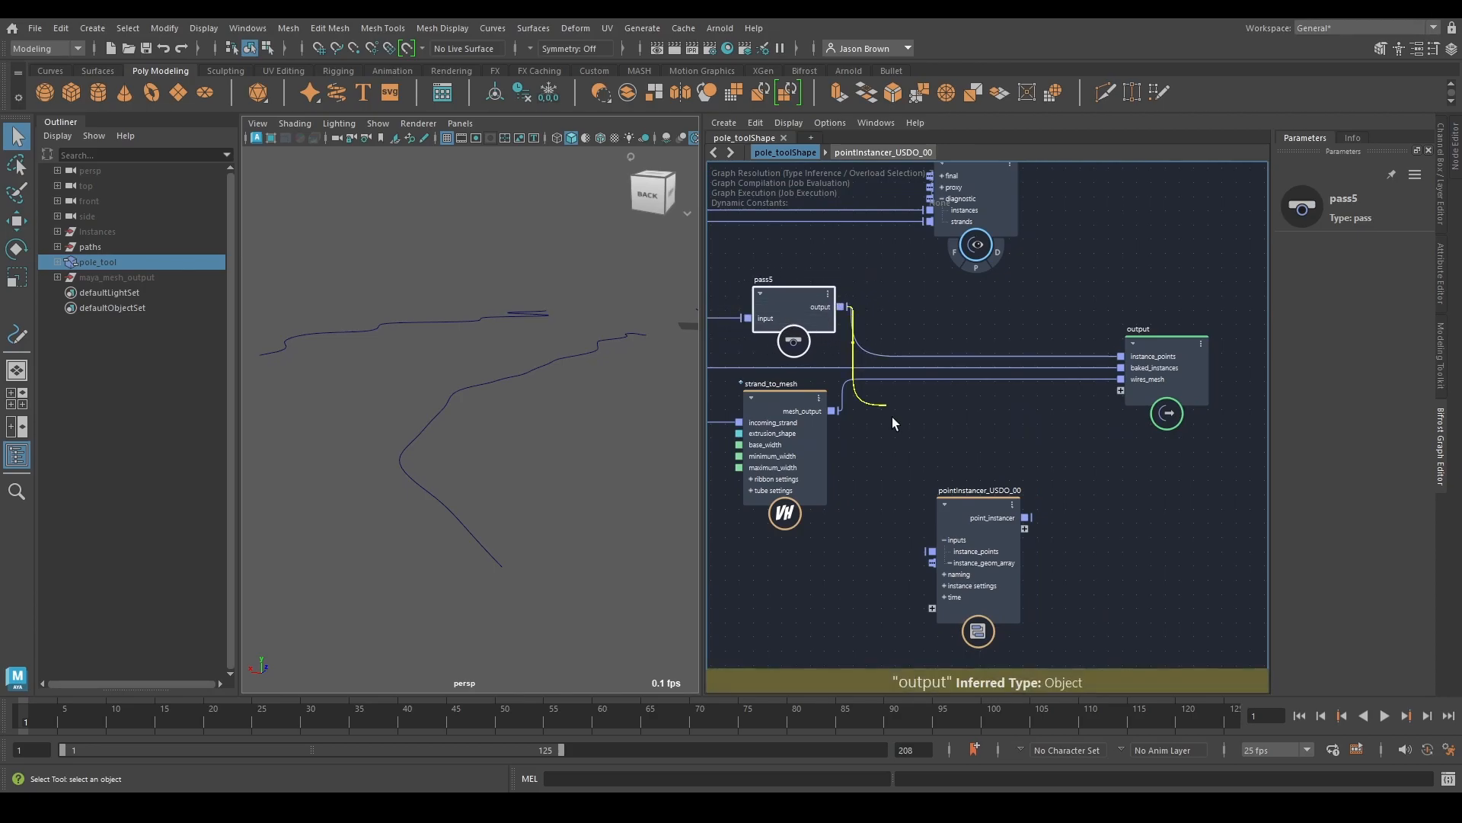
{"action": "left_click_drag", "start_coordinate": [926, 568], "coordinate": [927, 562]}
{"action": "middle_click_drag", "start_coordinate": [1089, 554], "coordinate": [1153, 486]}
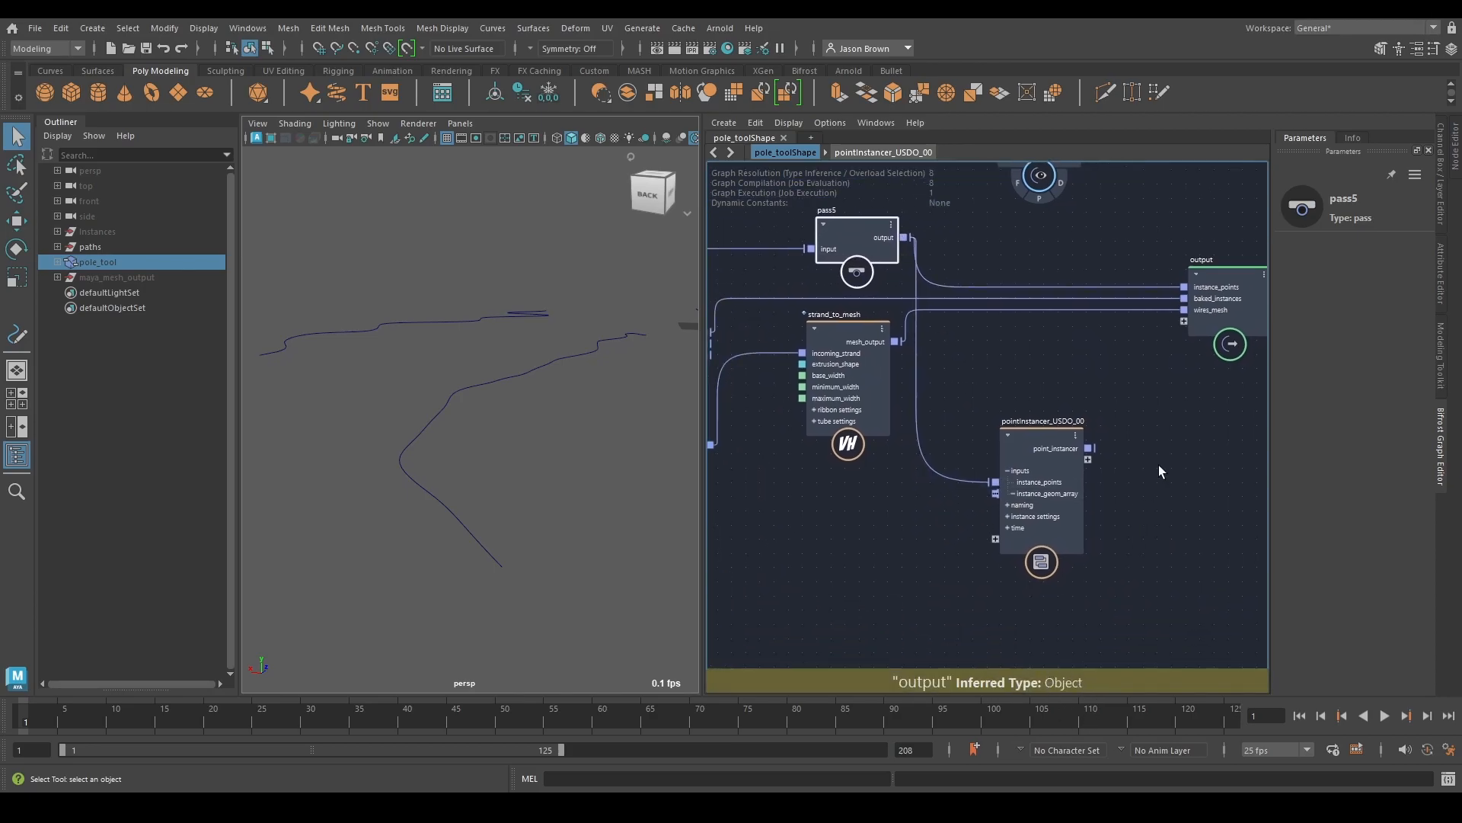
Step: Connect Instance_Input_Array from the instances input node to instance_geom_array on pointInstancer_USDO_00
{"action": "middle_click_drag", "start_coordinate": [879, 451], "coordinate": [1145, 448]}
{"action": "left_click_drag", "start_coordinate": [1012, 375], "coordinate": [1012, 346]}
{"action": "middle_click_drag", "start_coordinate": [998, 349], "coordinate": [893, 453]}
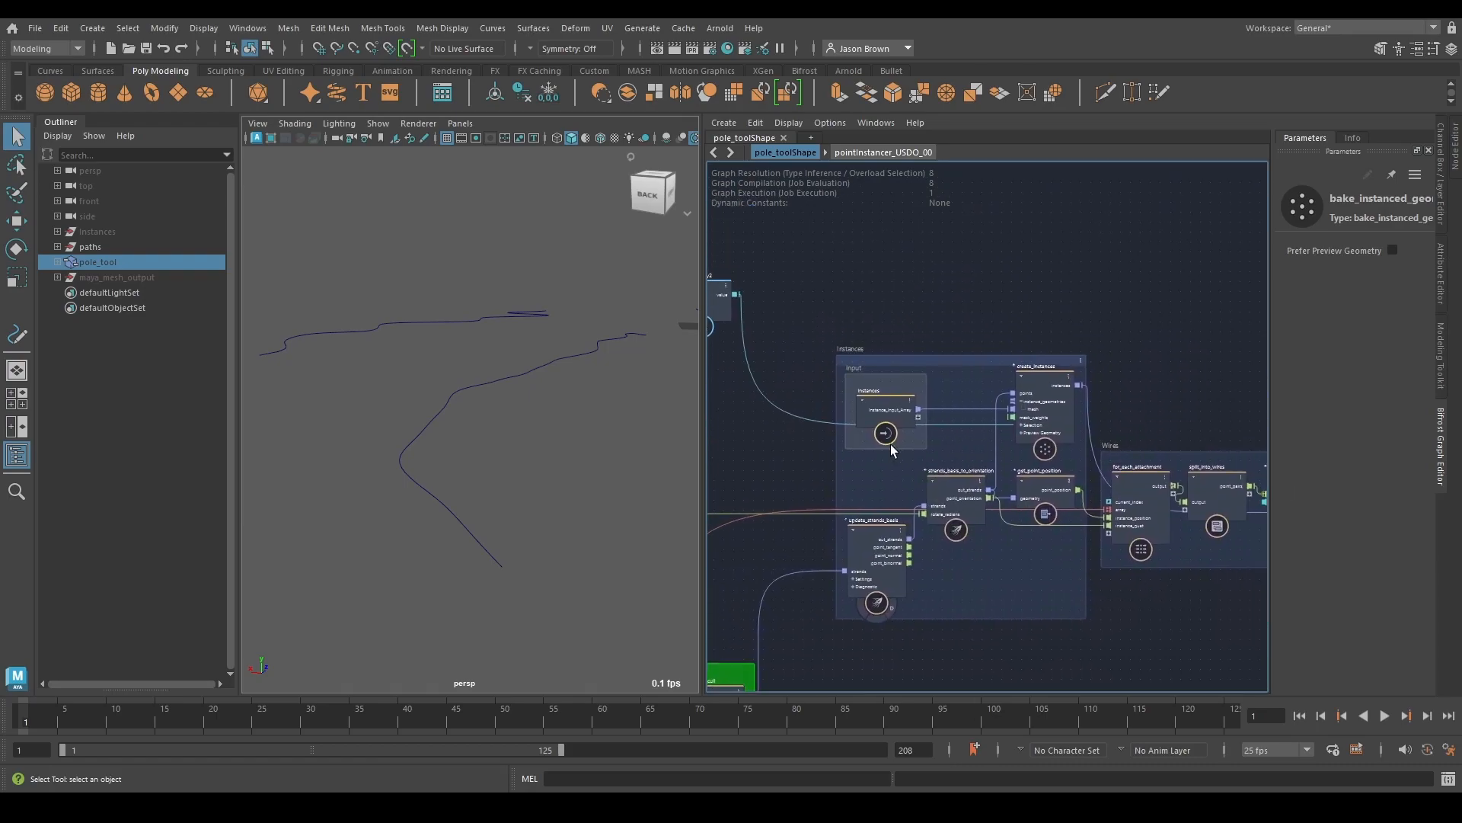
{"action": "left_click", "coordinate": [888, 434]}
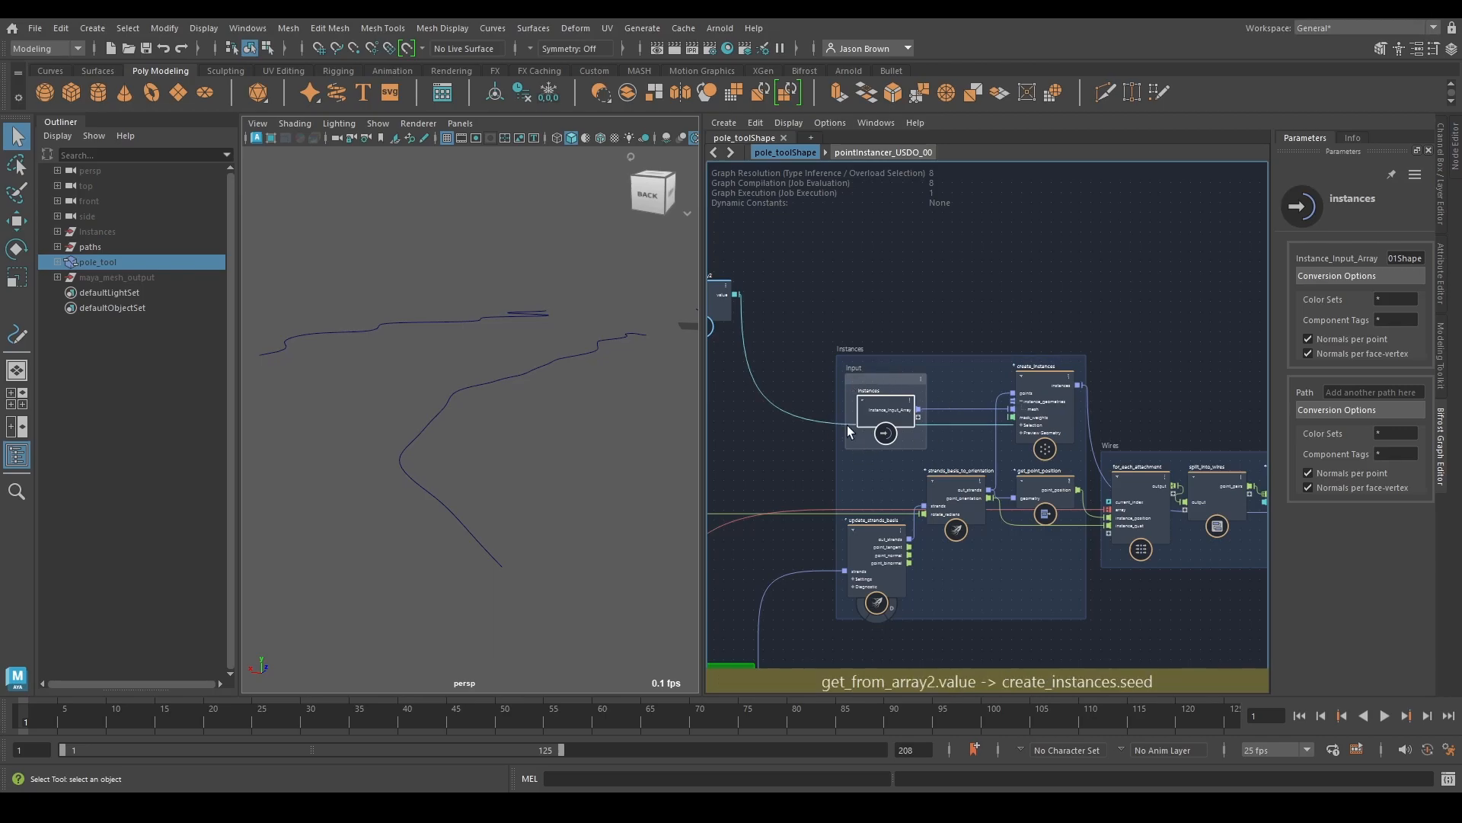
{"action": "left_click_drag", "start_coordinate": [918, 412], "coordinate": [908, 532]}
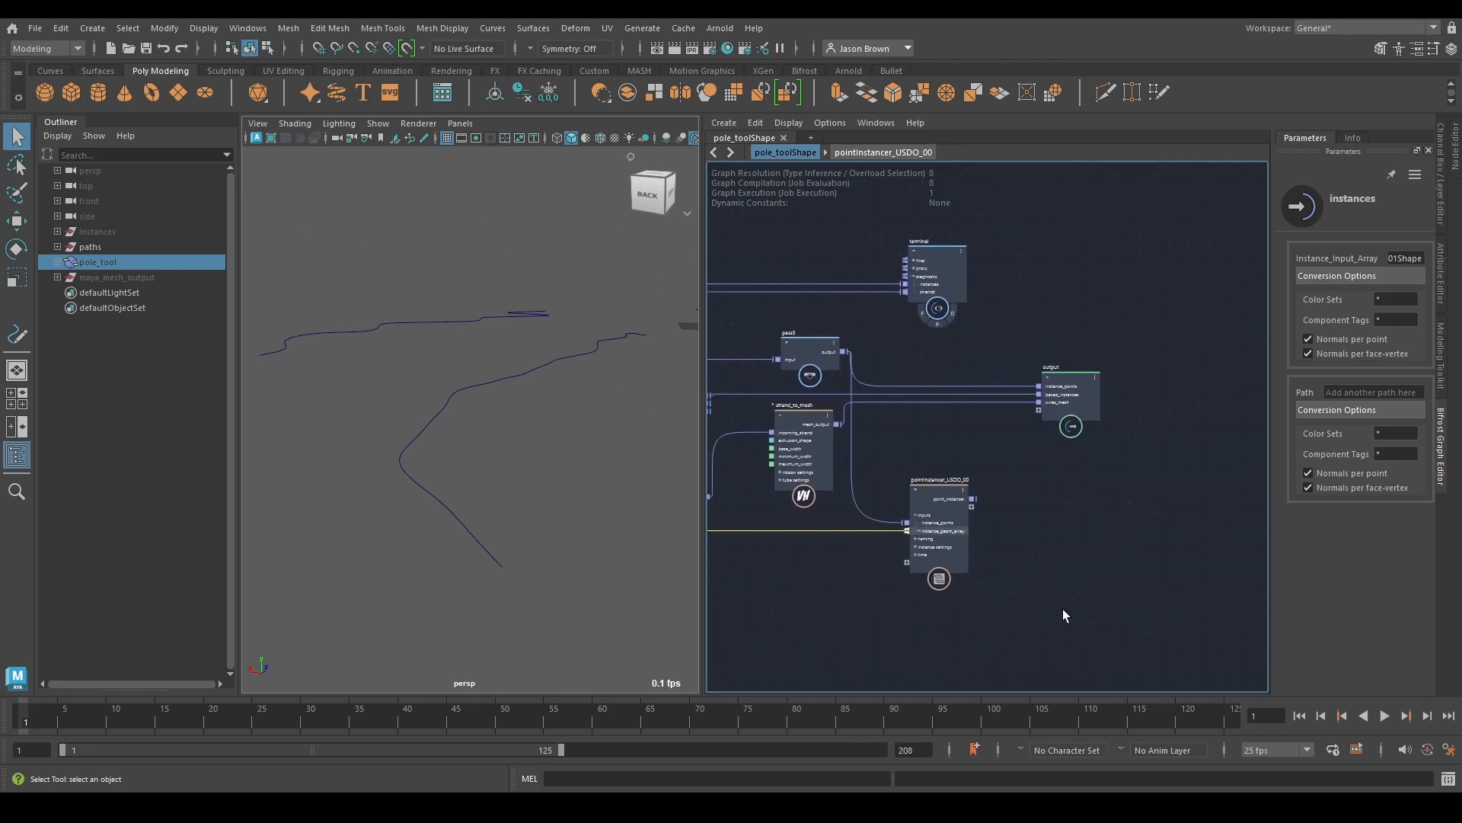
Step: Add a create_usd_stage node and place it above pointInstancer_USDO_00
{"action": "middle_click_drag", "start_coordinate": [1068, 514], "coordinate": [1037, 526], "text": "alt"}
{"action": "left_click_drag", "start_coordinate": [1022, 414], "coordinate": [1026, 380]}
{"action": "key", "text": "Tab"}
{"action": "type", "text": "create_usd"}
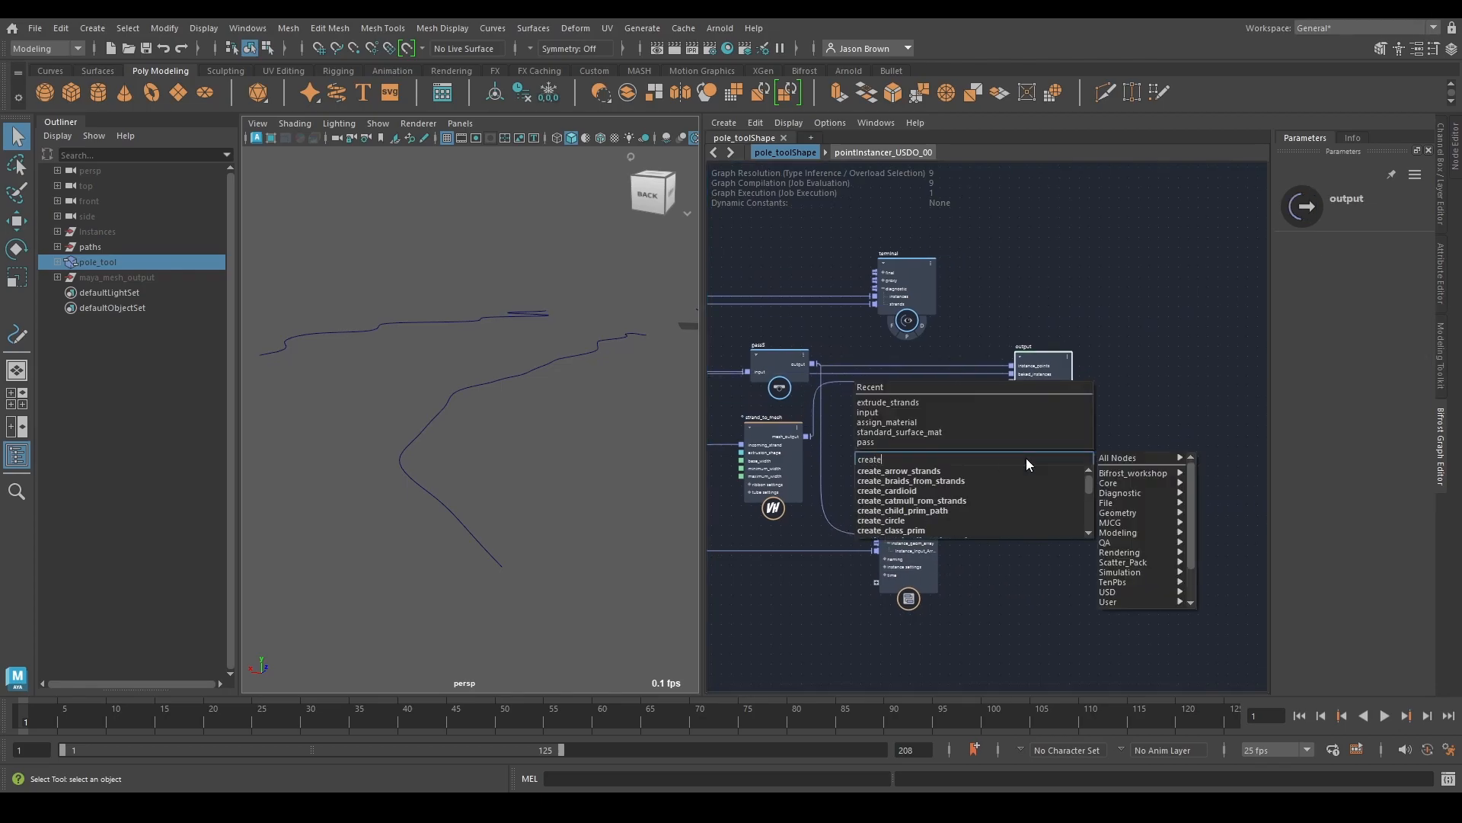
{"action": "key", "text": "Down"}
{"action": "key", "text": "Down"}
{"action": "key", "text": "Down"}
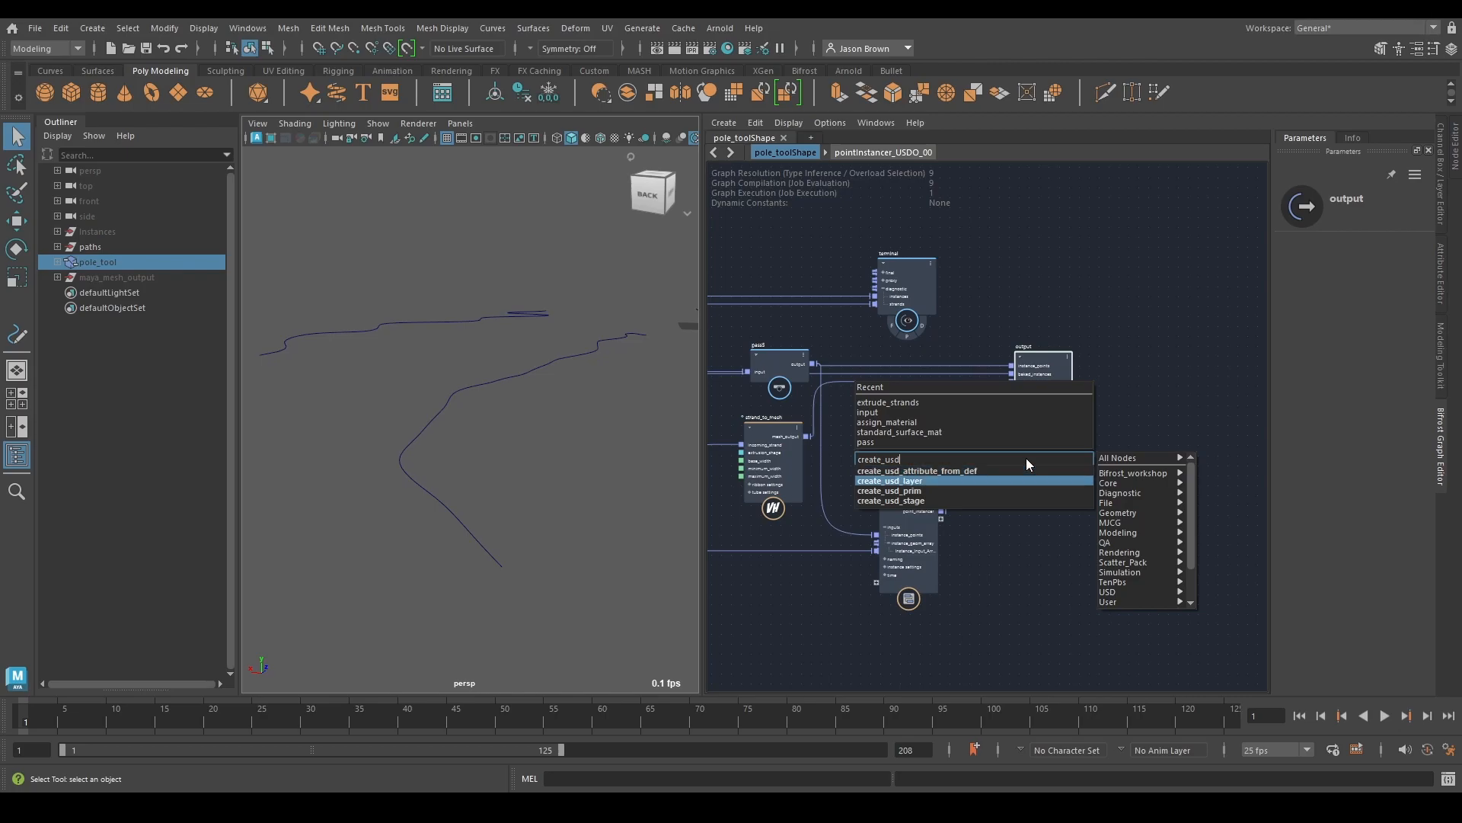
{"action": "key", "text": "Return"}
{"action": "scroll", "coordinate": [1029, 495], "scroll_direction": "up", "scroll_amount": 2}
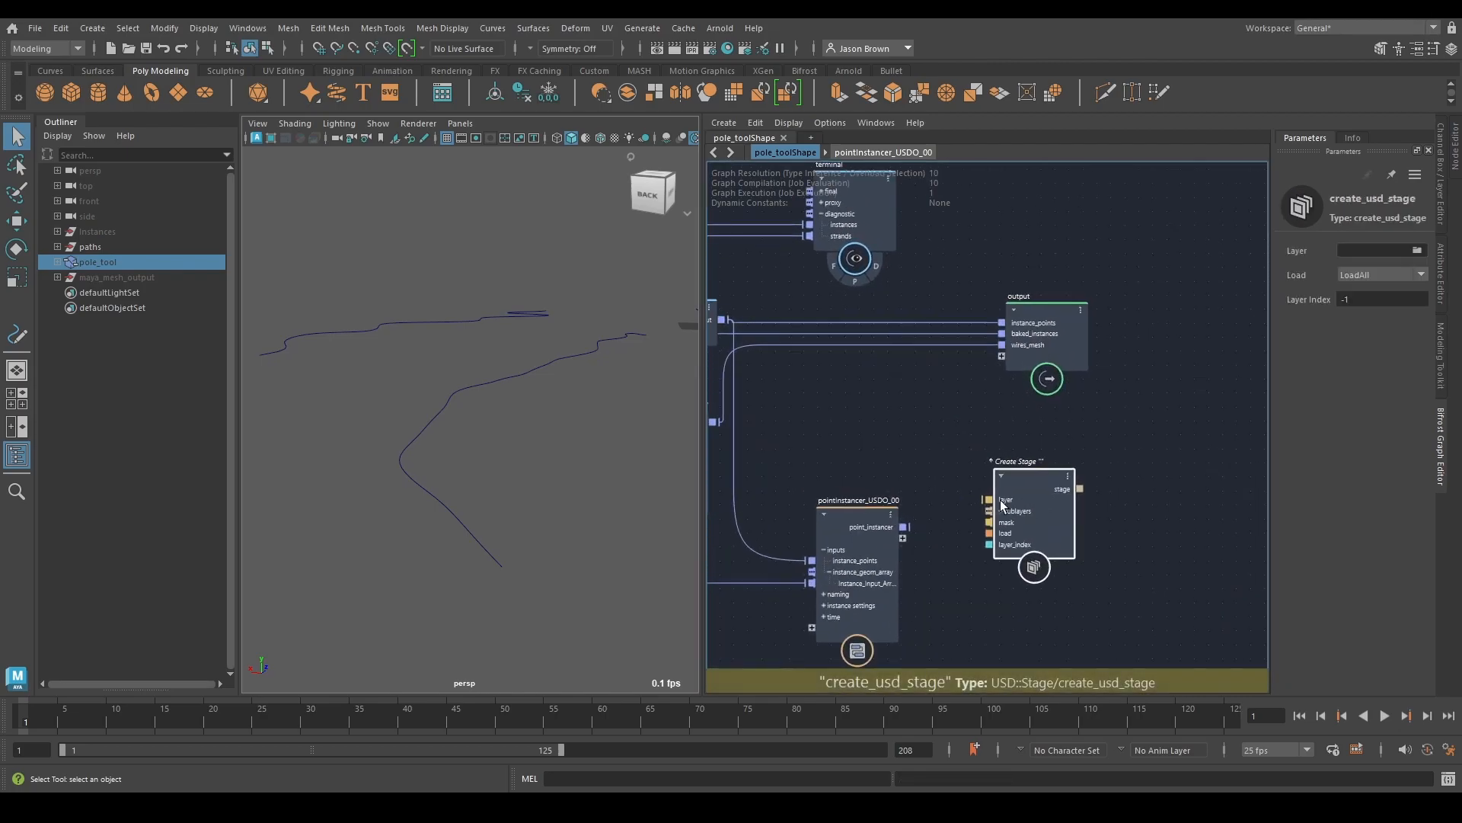
{"action": "left_click_drag", "start_coordinate": [1026, 513], "coordinate": [849, 423]}
Step: Add an add_to_stage node and feed its stage input from the Create Stage node
{"action": "middle_click_drag", "start_coordinate": [976, 514], "coordinate": [996, 431], "text": "alt"}
{"action": "key", "text": "Tab"}
{"action": "type", "text": "add_to_stage"}
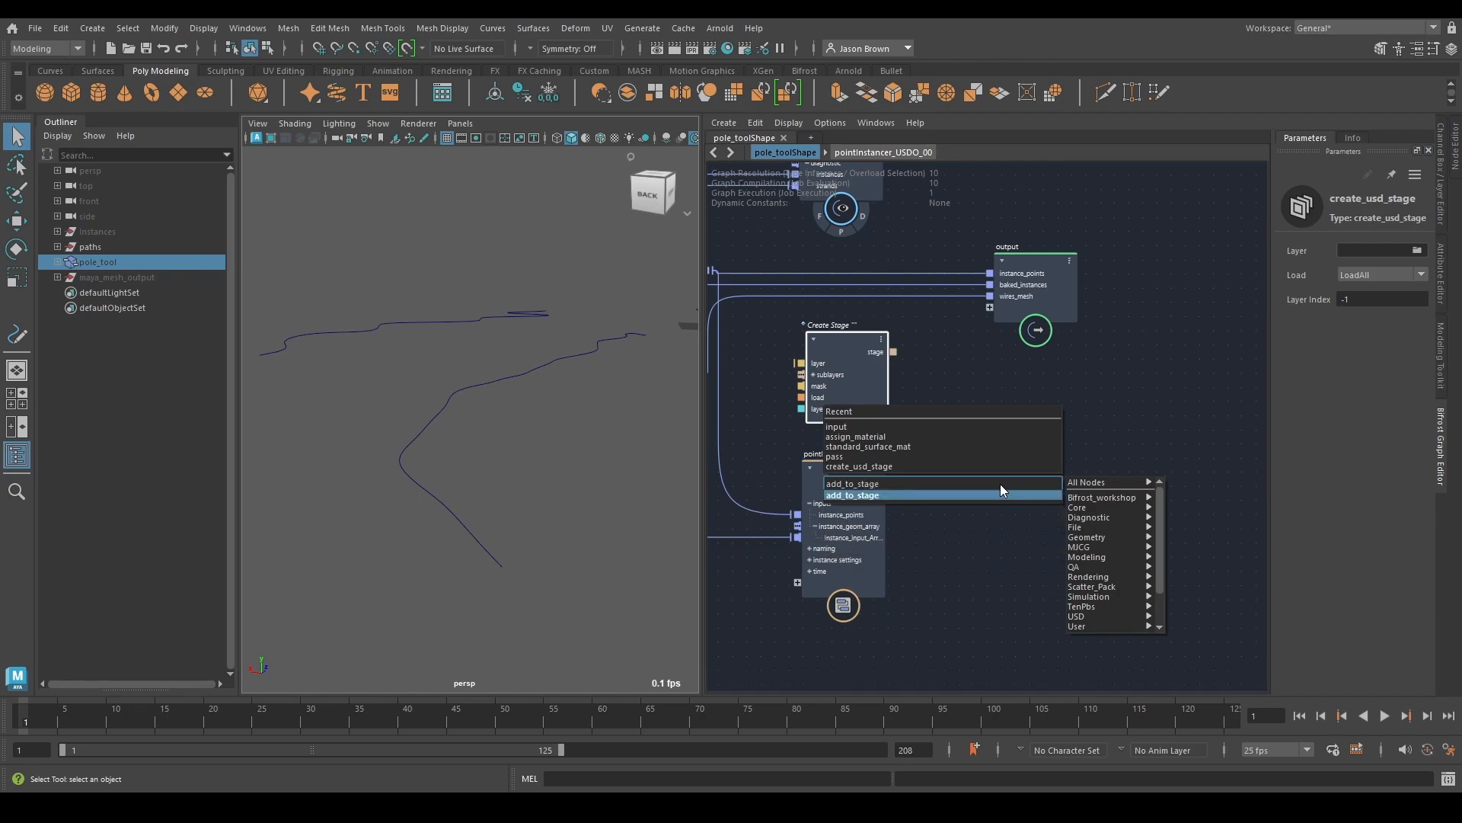
{"action": "key", "text": "Return"}
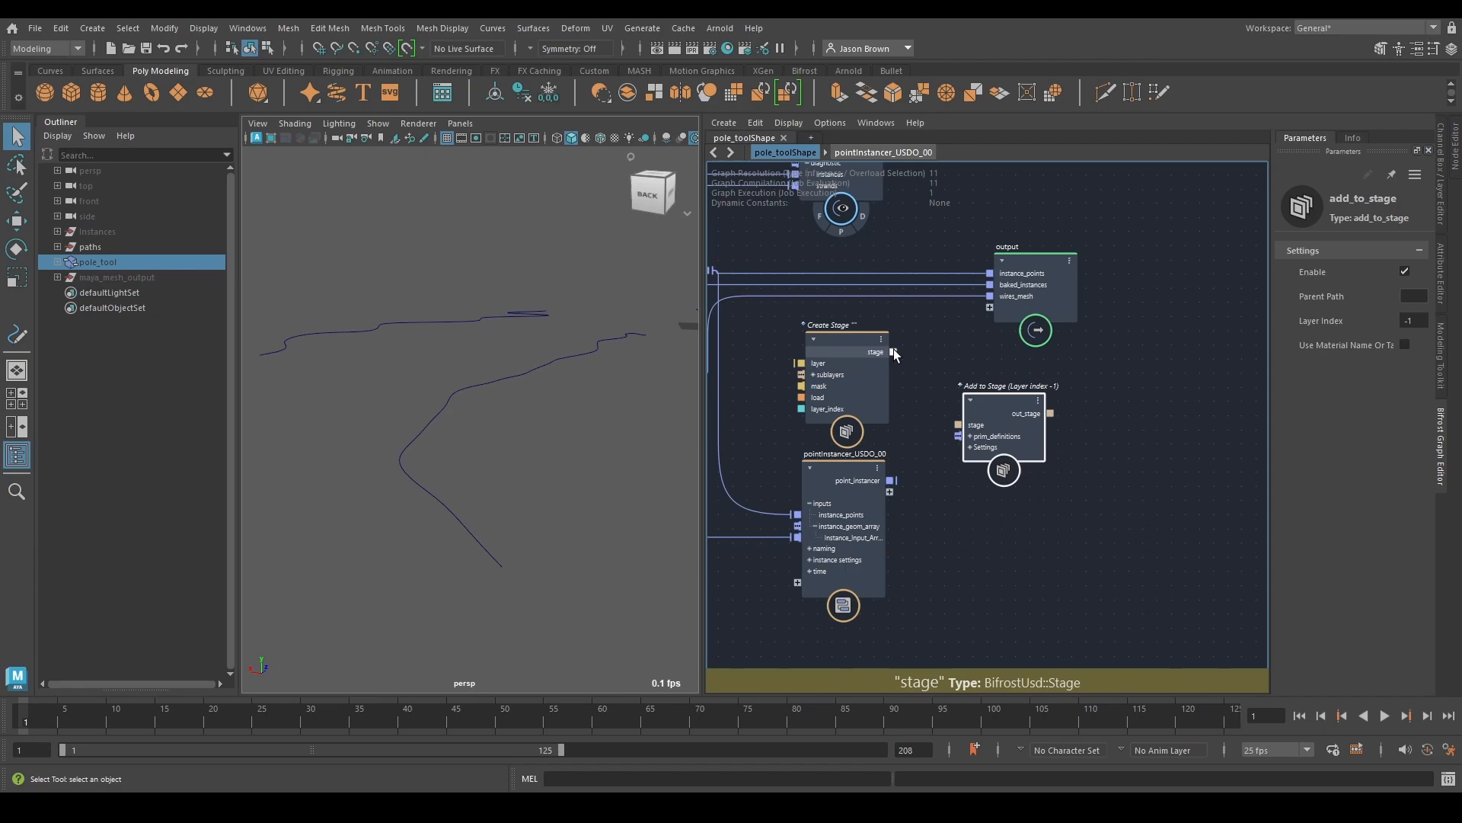
{"action": "left_click_drag", "start_coordinate": [894, 351], "coordinate": [958, 424]}
Step: Connect out_stage to a new port on the output node and expand mayaUsdProxy1 in the scene hierarchy
{"action": "left_click_drag", "start_coordinate": [1040, 328], "coordinate": [1147, 320]}
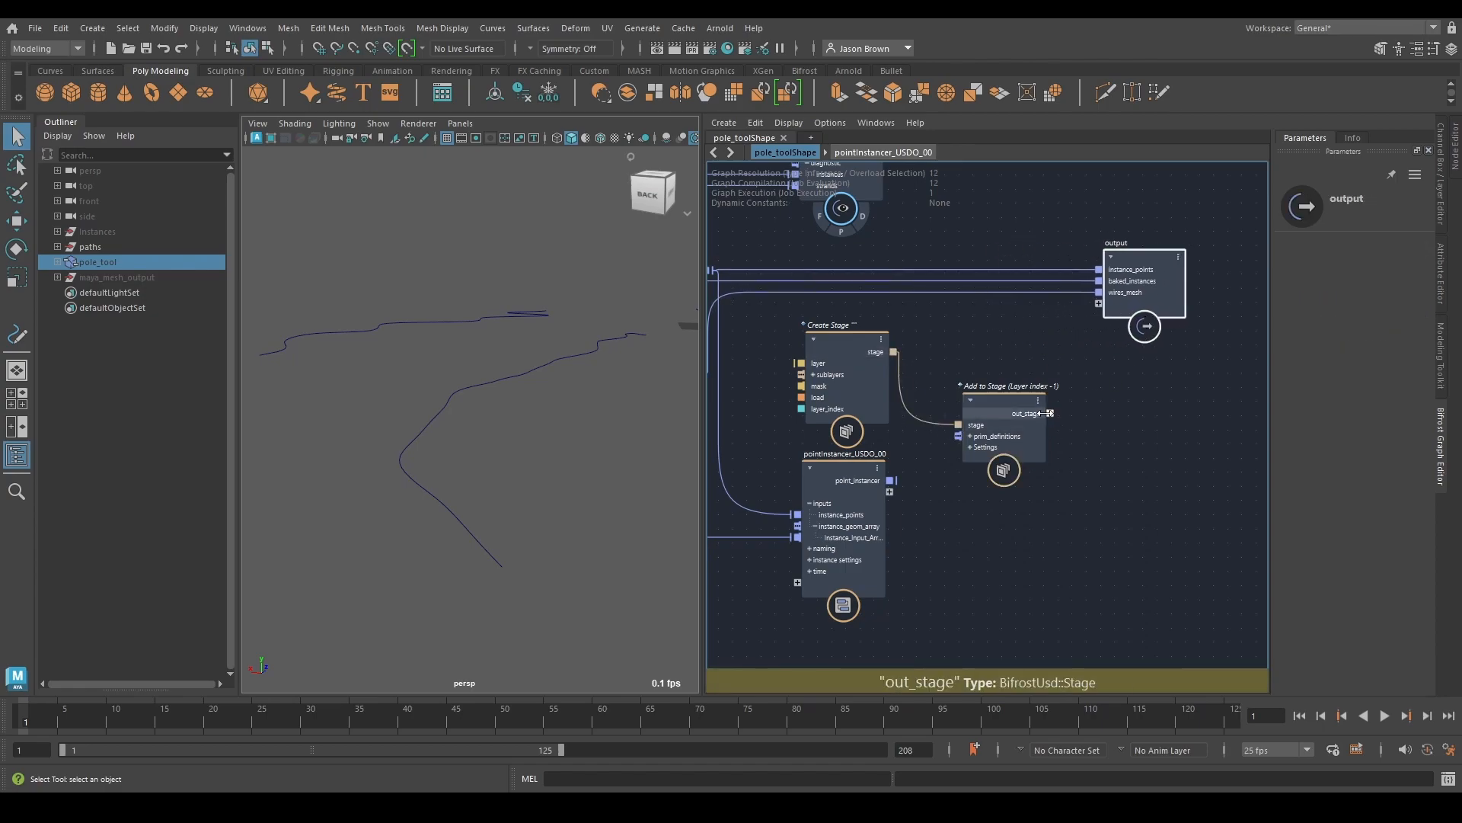
{"action": "left_click_drag", "start_coordinate": [1085, 368], "coordinate": [1108, 305]}
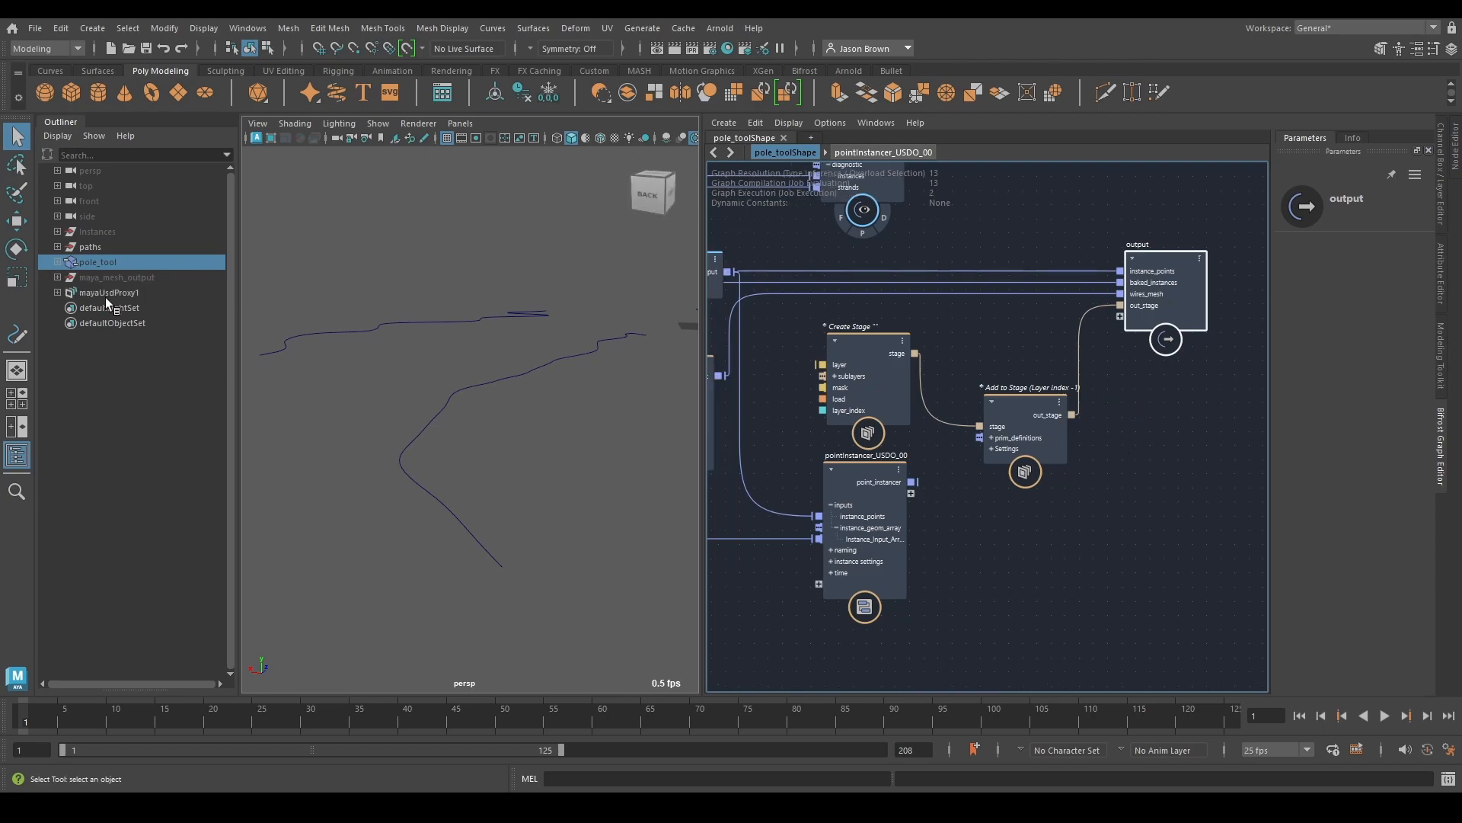
{"action": "left_click", "coordinate": [80, 293]}
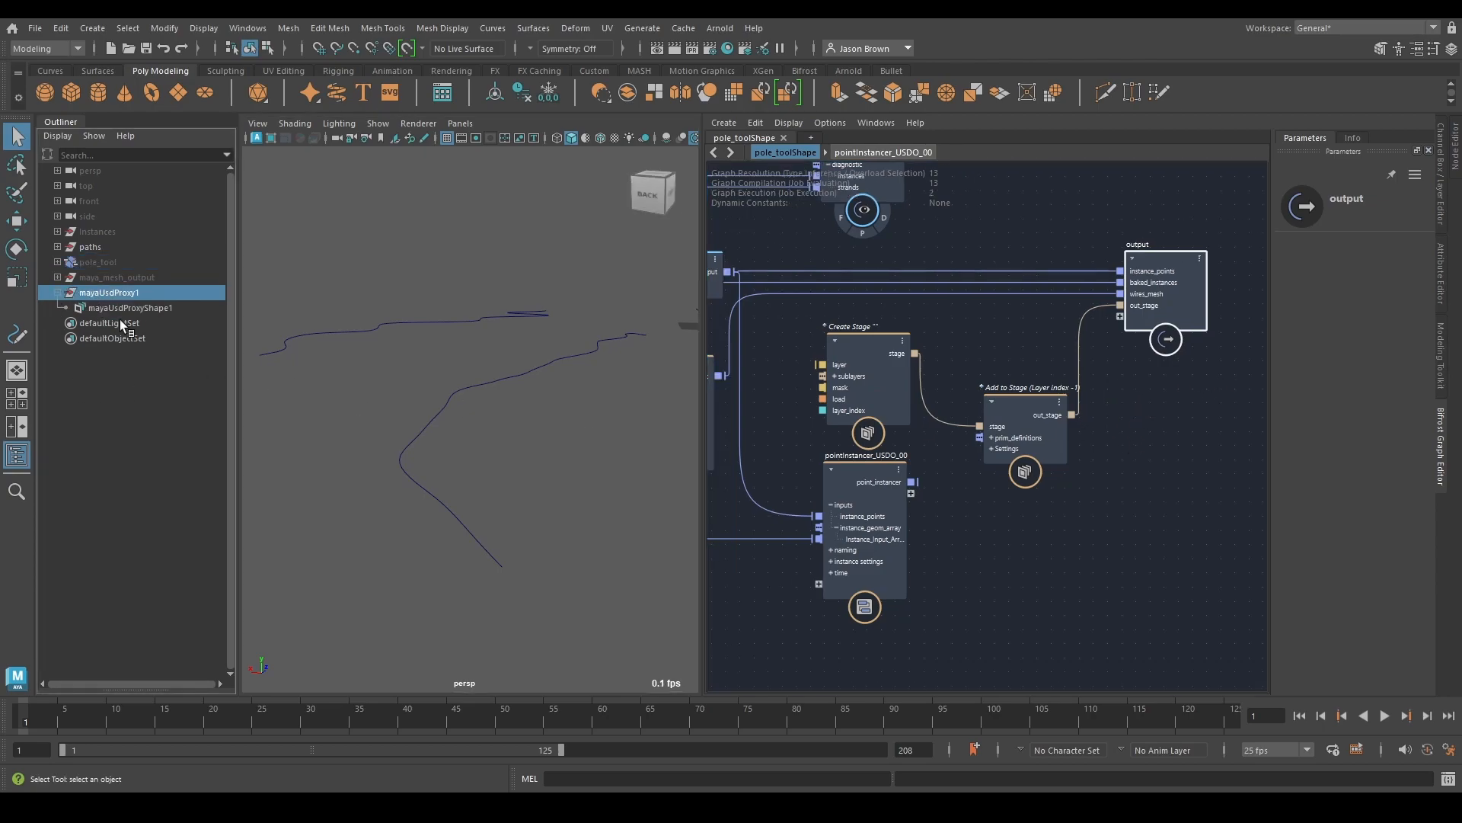
Step: Connect point_instancer to the Add to Stage node's prim_definitions and inspect the instanced poles in the viewport
{"action": "left_click", "coordinate": [862, 518]}
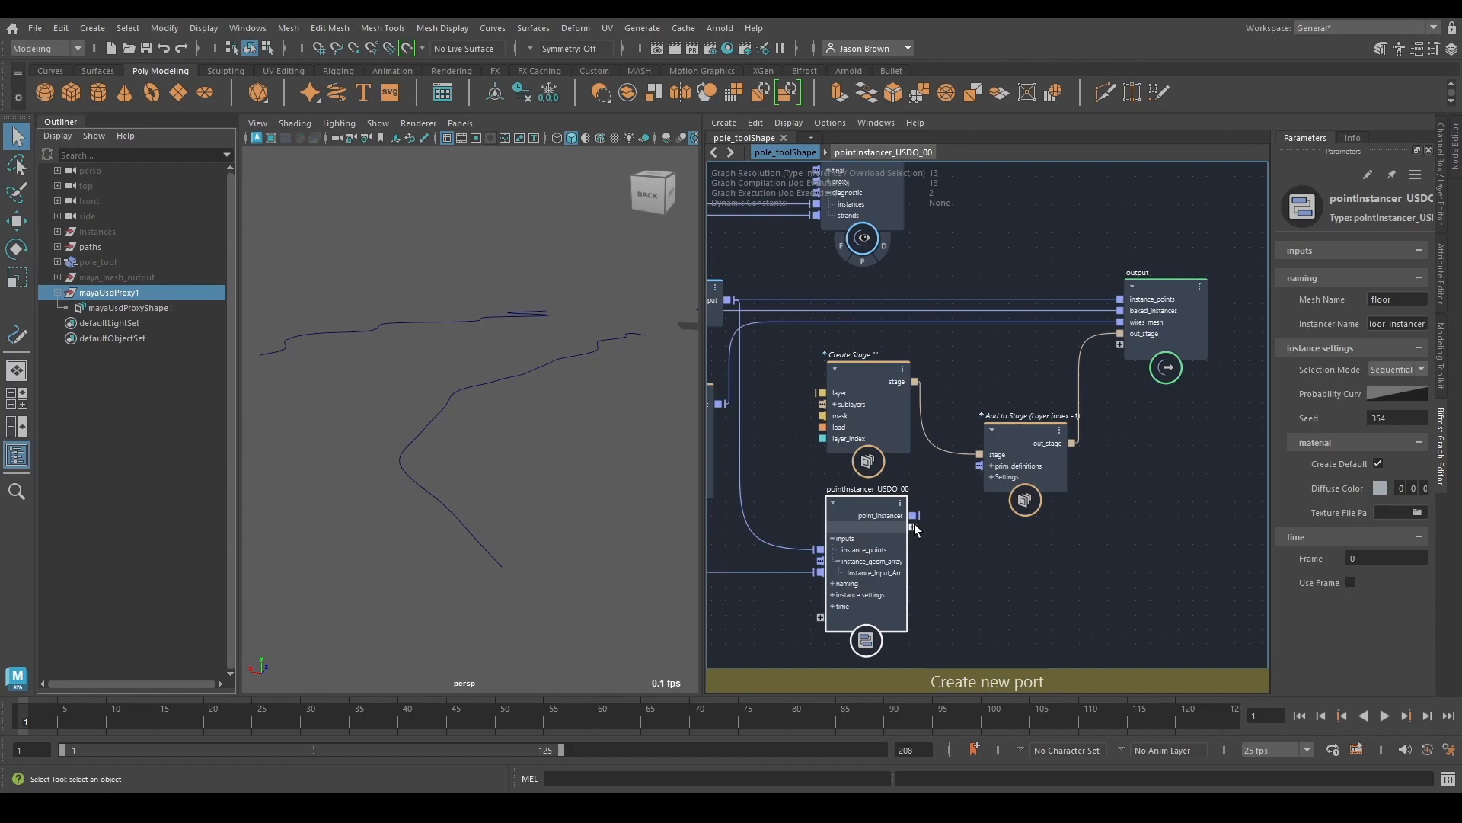
{"action": "left_click_drag", "start_coordinate": [913, 517], "coordinate": [978, 466]}
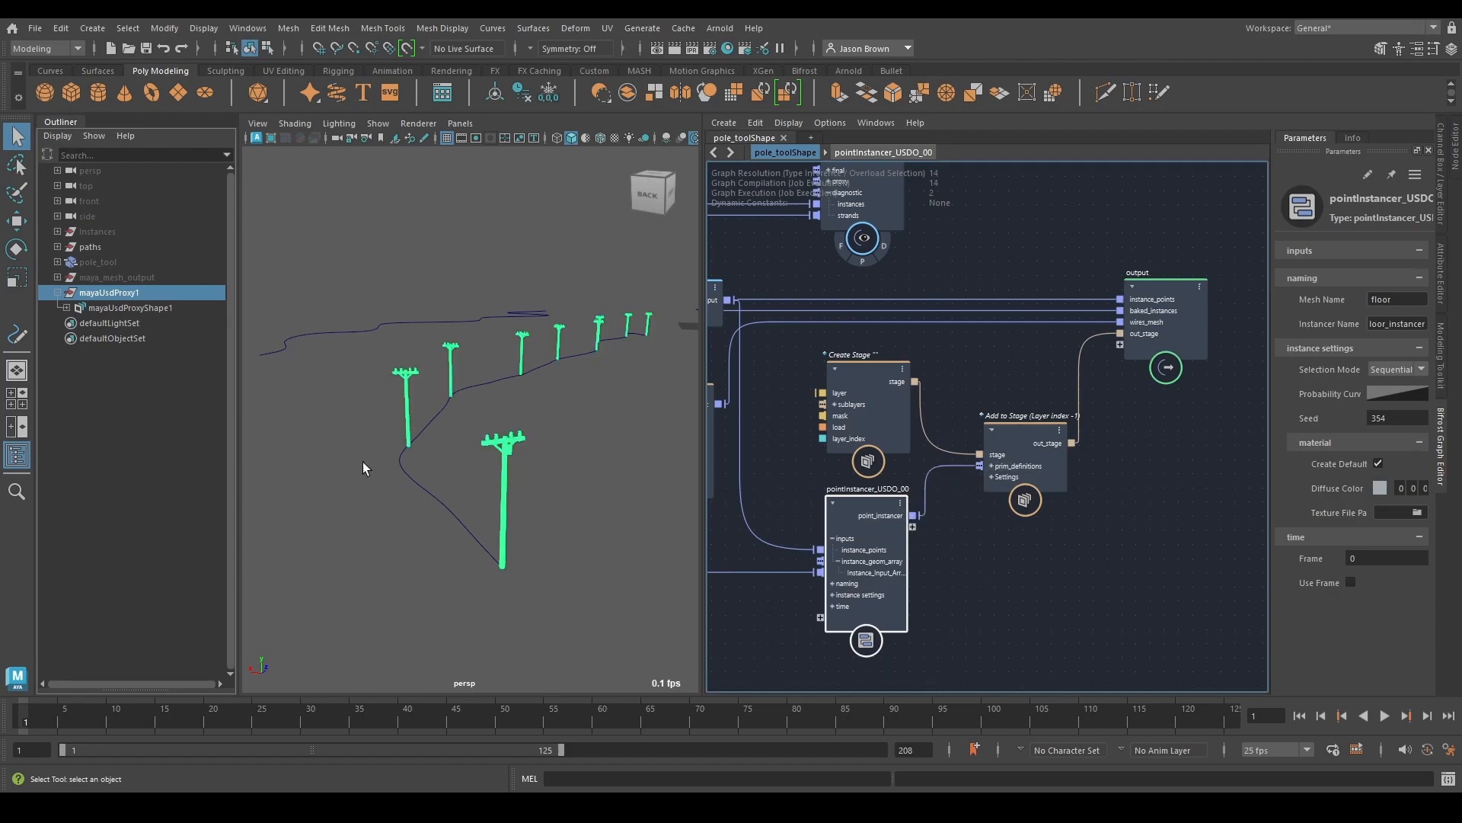
{"action": "left_click_drag", "start_coordinate": [473, 551], "coordinate": [601, 473], "text": "alt"}
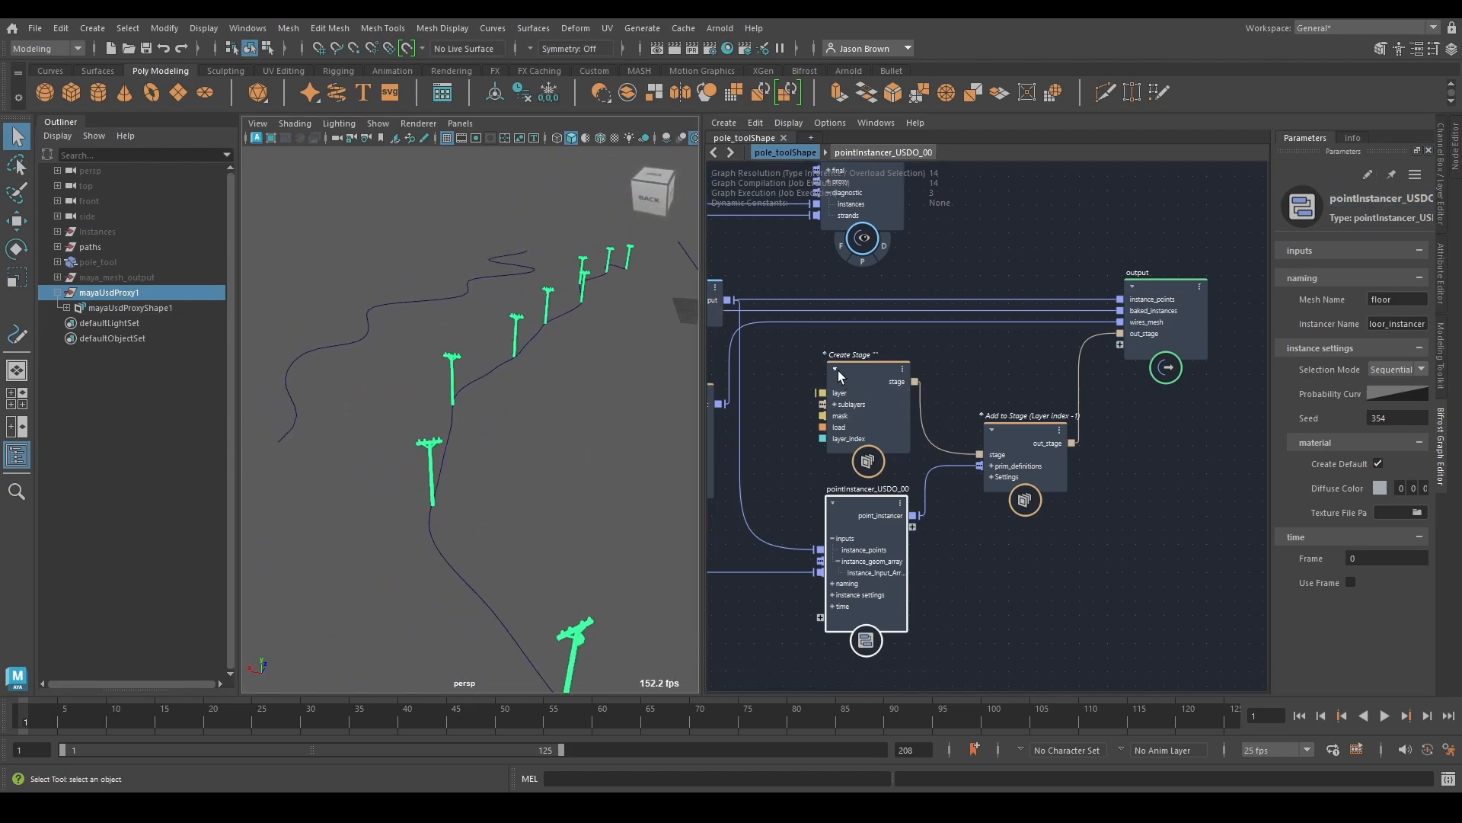
{"action": "left_click", "coordinate": [744, 464]}
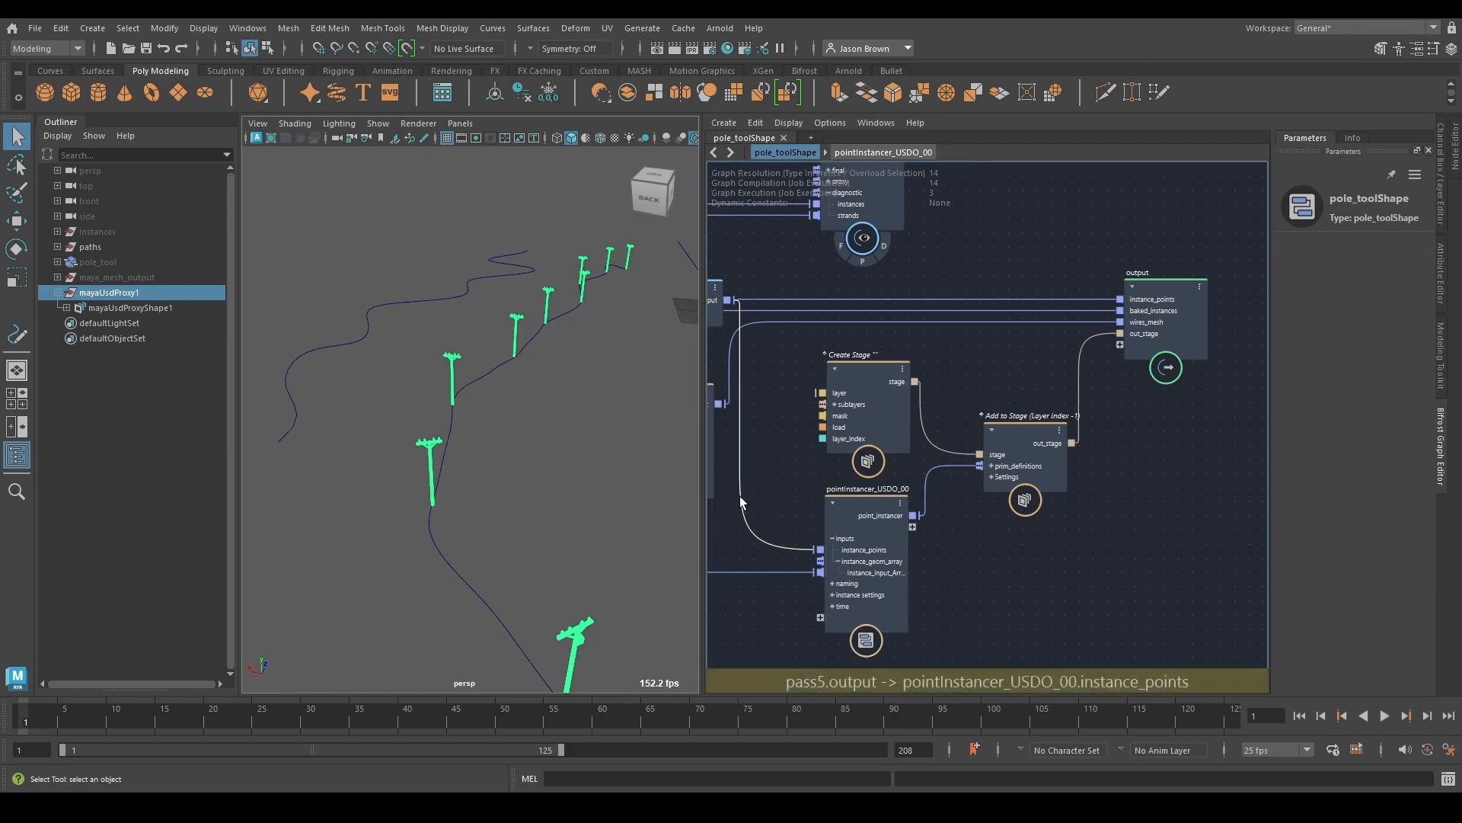
Step: Try varying pole_tool's Instance Rotationy while viewing the USD poles close up
{"action": "left_click", "coordinate": [1435, 194]}
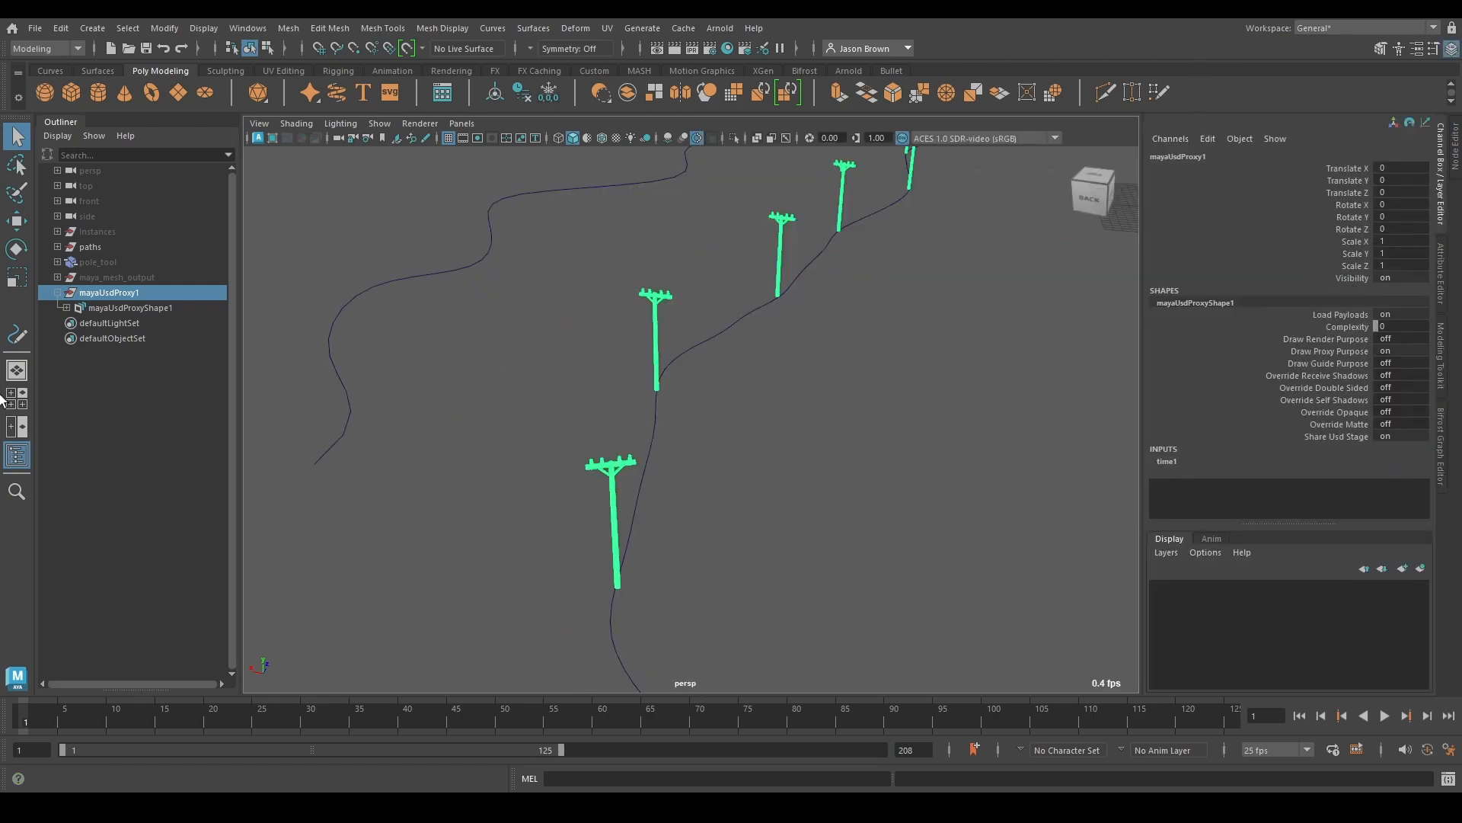
{"action": "left_click", "coordinate": [90, 259]}
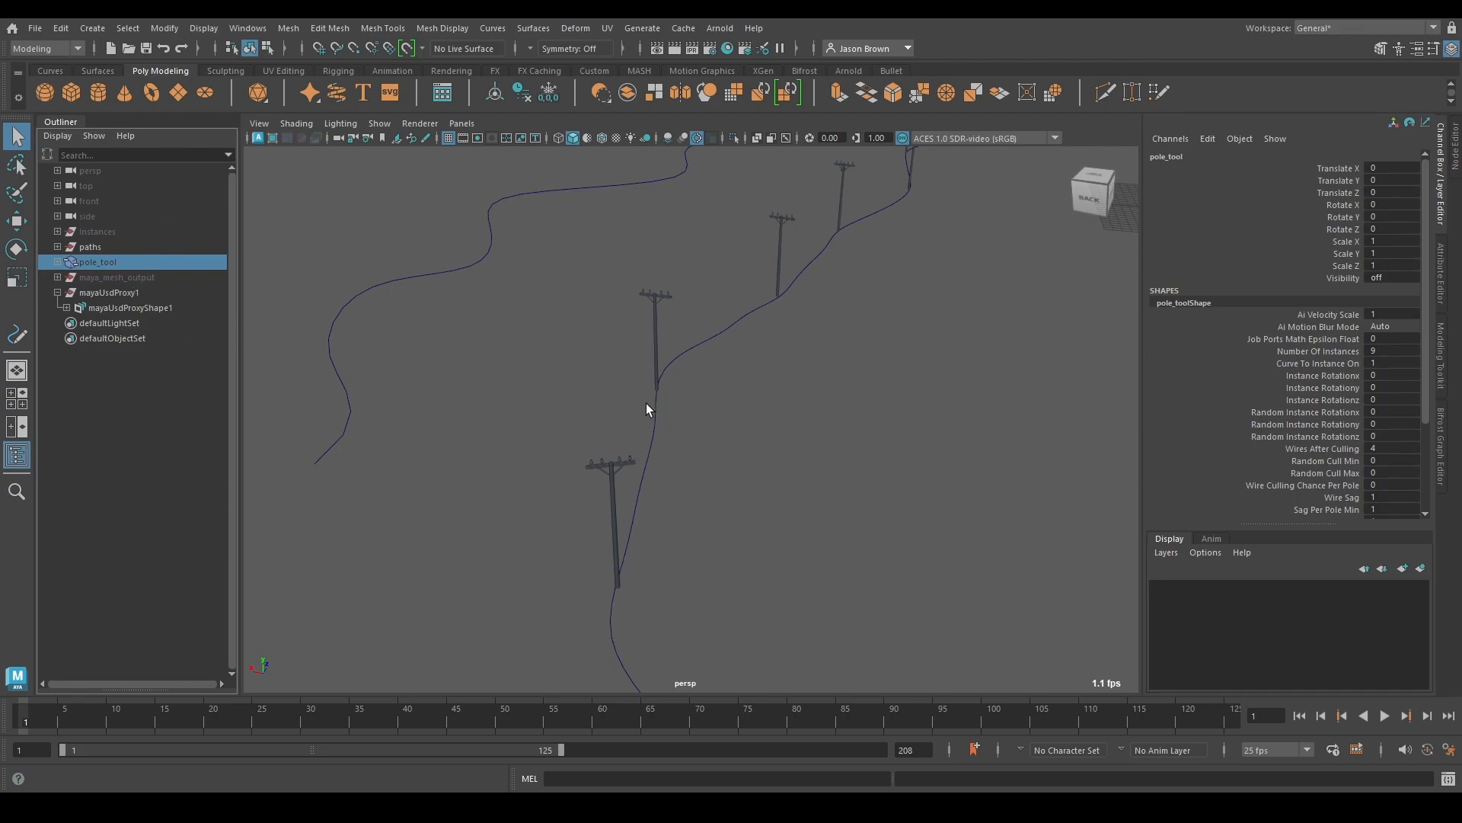
{"action": "middle_click_drag", "start_coordinate": [738, 418], "coordinate": [751, 372], "text": "alt"}
{"action": "right_click_drag", "start_coordinate": [752, 372], "coordinate": [887, 424], "text": "alt"}
{"action": "middle_click_drag", "start_coordinate": [560, 449], "coordinate": [752, 430], "text": "alt"}
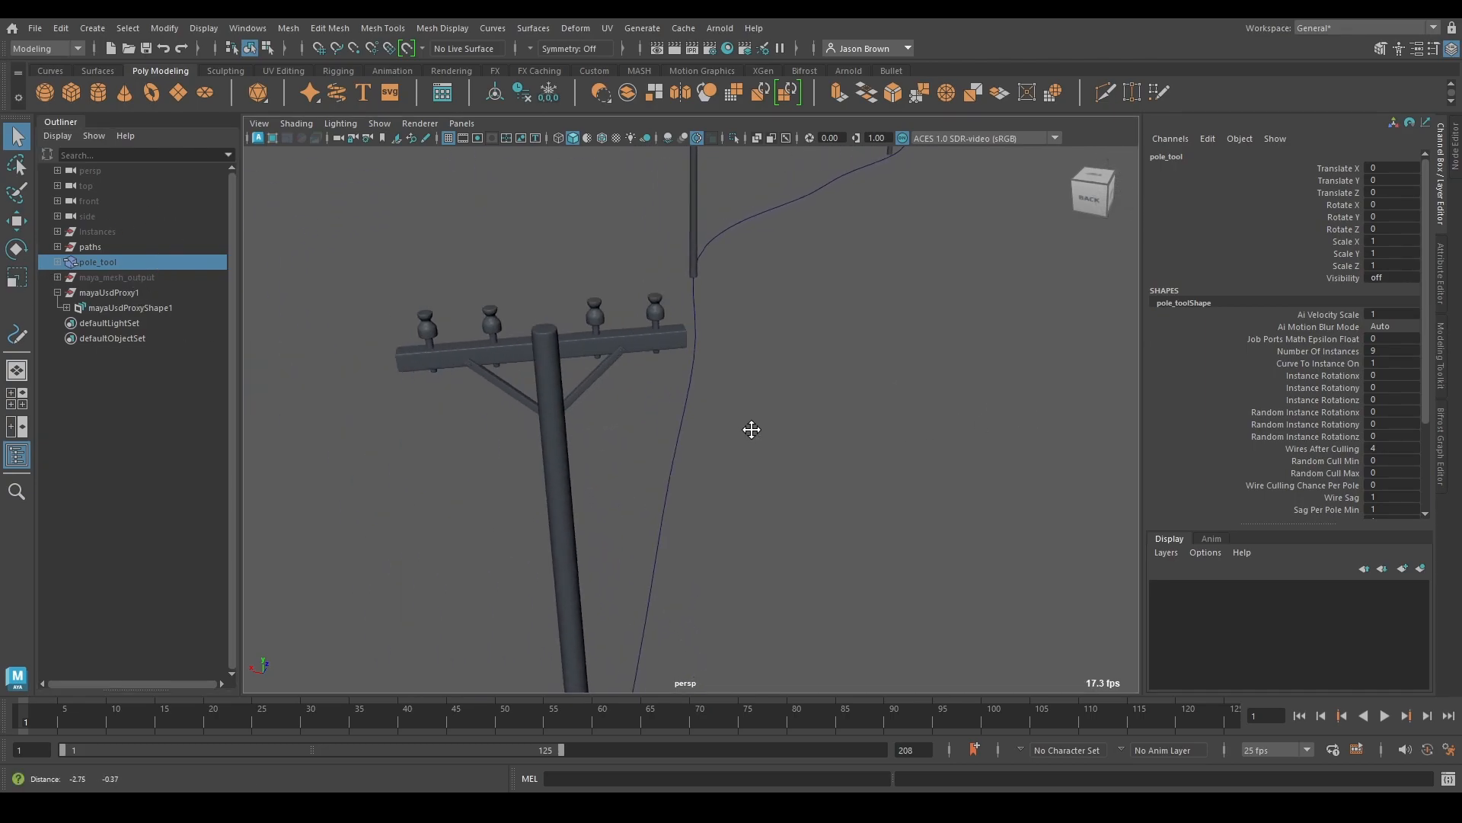
{"action": "right_click_drag", "start_coordinate": [752, 429], "coordinate": [738, 428], "text": "alt"}
{"action": "left_click", "coordinate": [1326, 389]}
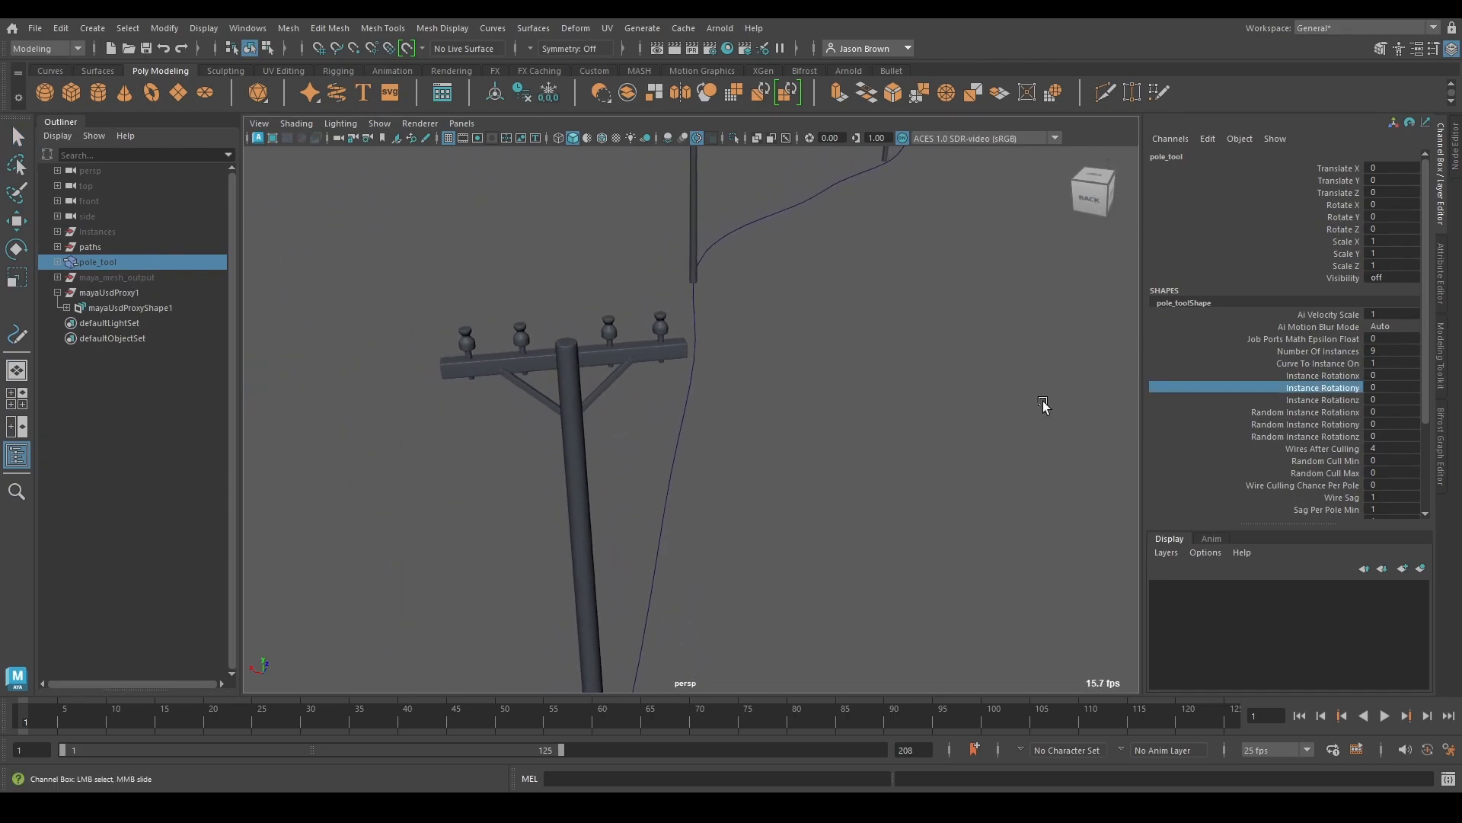
{"action": "middle_click_drag", "start_coordinate": [543, 283], "coordinate": [211, 272]}
Step: Undo the Instance Rotationy changes on pole_tool
{"action": "key", "text": "ctrl+z"}
{"action": "key", "text": "ctrl+z"}
{"action": "key", "text": "ctrl+z"}
{"action": "key", "text": "ctrl+z"}
{"action": "key", "text": "ctrl+z"}
{"action": "key", "text": "ctrl+z"}
Step: Try varying pole_tool's Random Instance Rotationx while viewing the poles from the side
{"action": "middle_click_drag", "start_coordinate": [764, 337], "coordinate": [769, 450], "text": "alt"}
{"action": "right_click_drag", "start_coordinate": [769, 449], "coordinate": [725, 362], "text": "alt"}
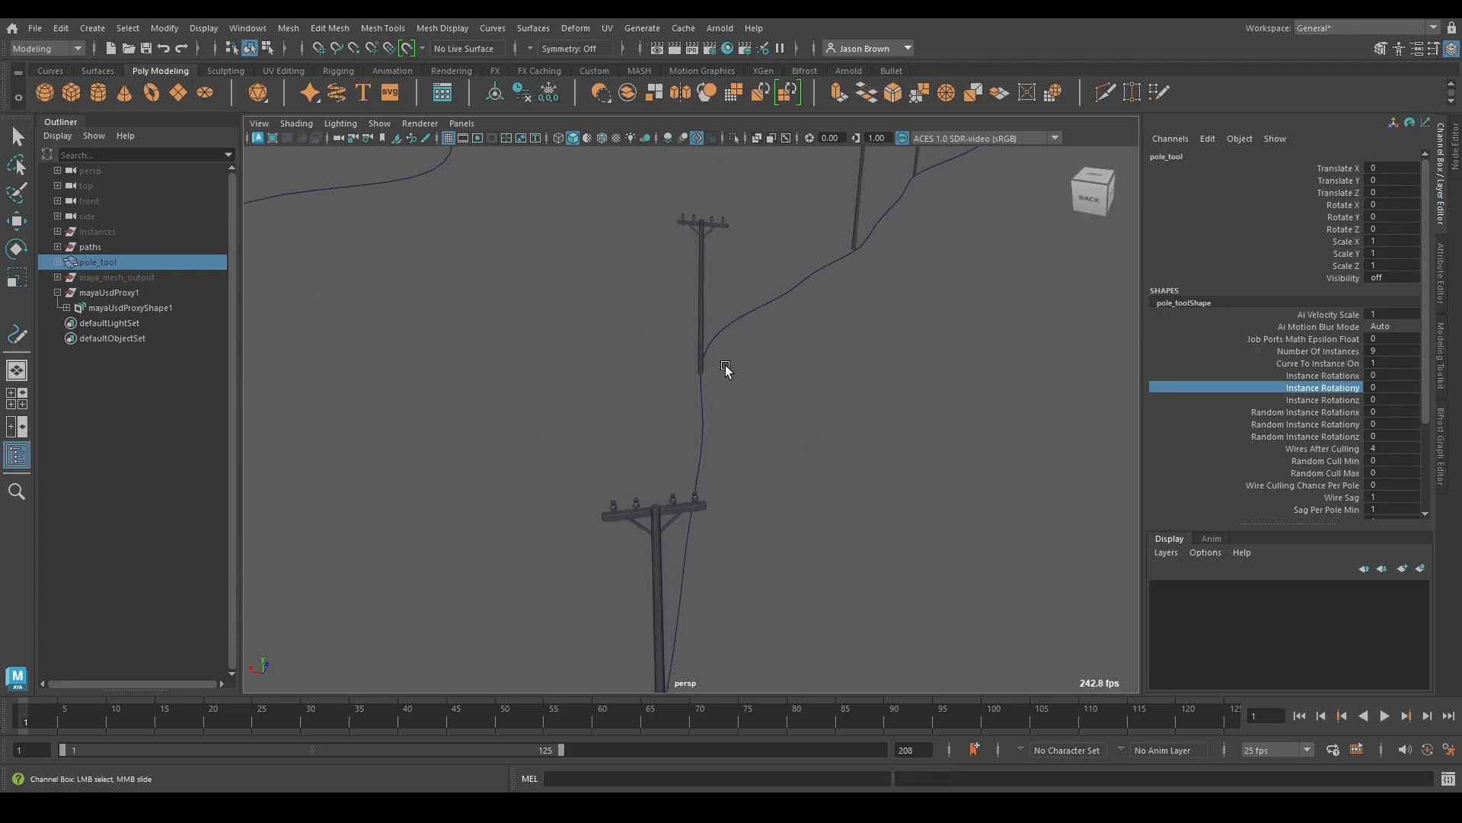
{"action": "left_click_drag", "start_coordinate": [726, 362], "coordinate": [687, 367], "text": "alt"}
{"action": "middle_click_drag", "start_coordinate": [687, 368], "coordinate": [723, 465], "text": "alt"}
{"action": "right_click_drag", "start_coordinate": [724, 464], "coordinate": [826, 463], "text": "alt"}
{"action": "middle_click_drag", "start_coordinate": [826, 463], "coordinate": [760, 495], "text": "alt"}
{"action": "right_click_drag", "start_coordinate": [760, 495], "coordinate": [876, 493], "text": "alt"}
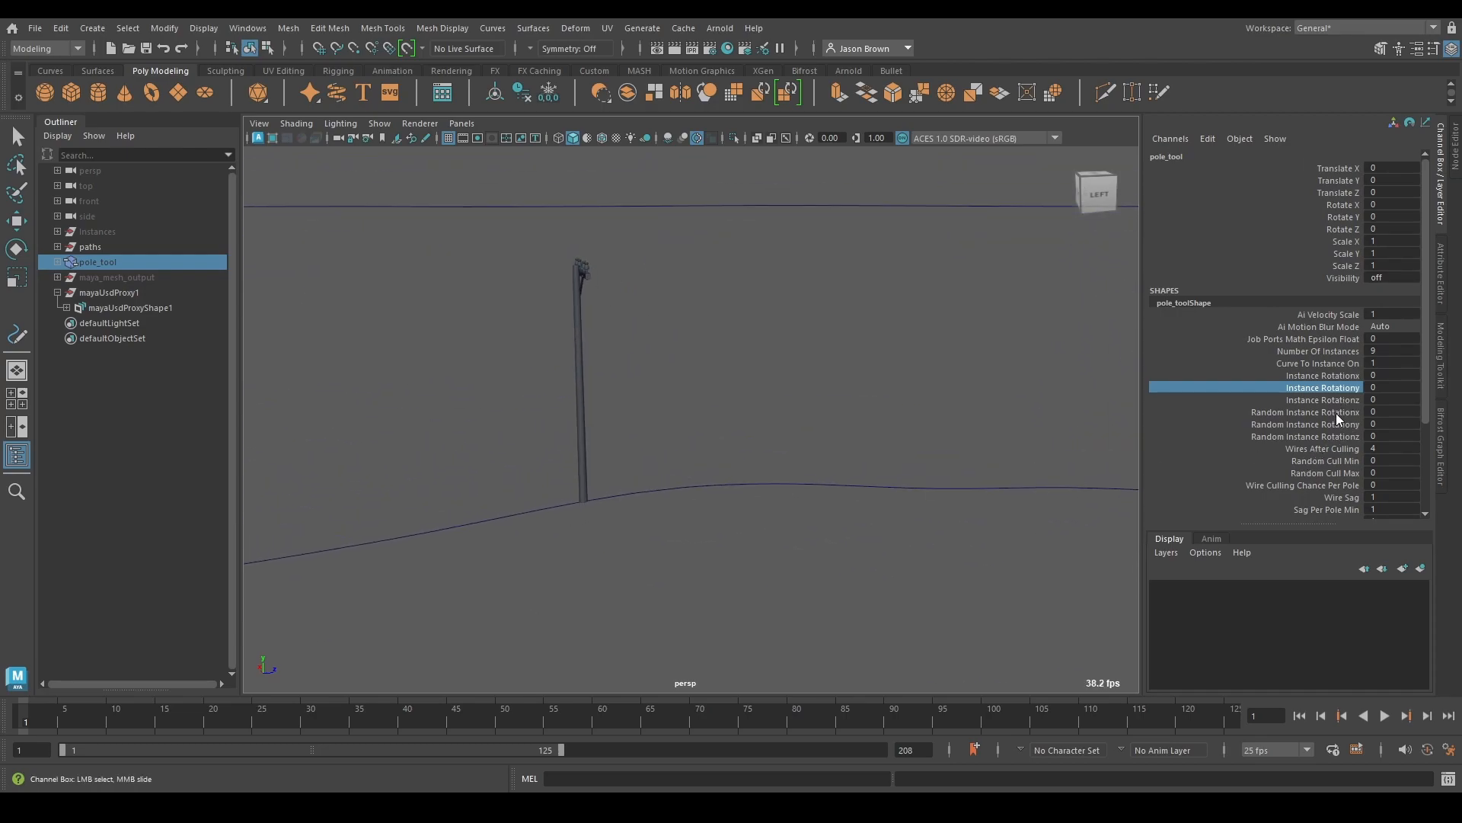
{"action": "left_click", "coordinate": [1336, 413]}
{"action": "middle_click_drag", "start_coordinate": [777, 372], "coordinate": [1255, 388]}
{"action": "middle_click_drag", "start_coordinate": [917, 371], "coordinate": [998, 363], "text": "alt"}
{"action": "right_click_drag", "start_coordinate": [999, 362], "coordinate": [764, 356], "text": "alt"}
{"action": "left_click_drag", "start_coordinate": [764, 356], "coordinate": [709, 359], "text": "alt"}
Step: Undo the Random Instance Rotationx change and look over the row of poles
{"action": "key", "text": "ctrl+z"}
{"action": "middle_click_drag", "start_coordinate": [846, 398], "coordinate": [841, 407], "text": "alt"}
{"action": "left_click_drag", "start_coordinate": [870, 418], "coordinate": [676, 419], "text": "alt"}
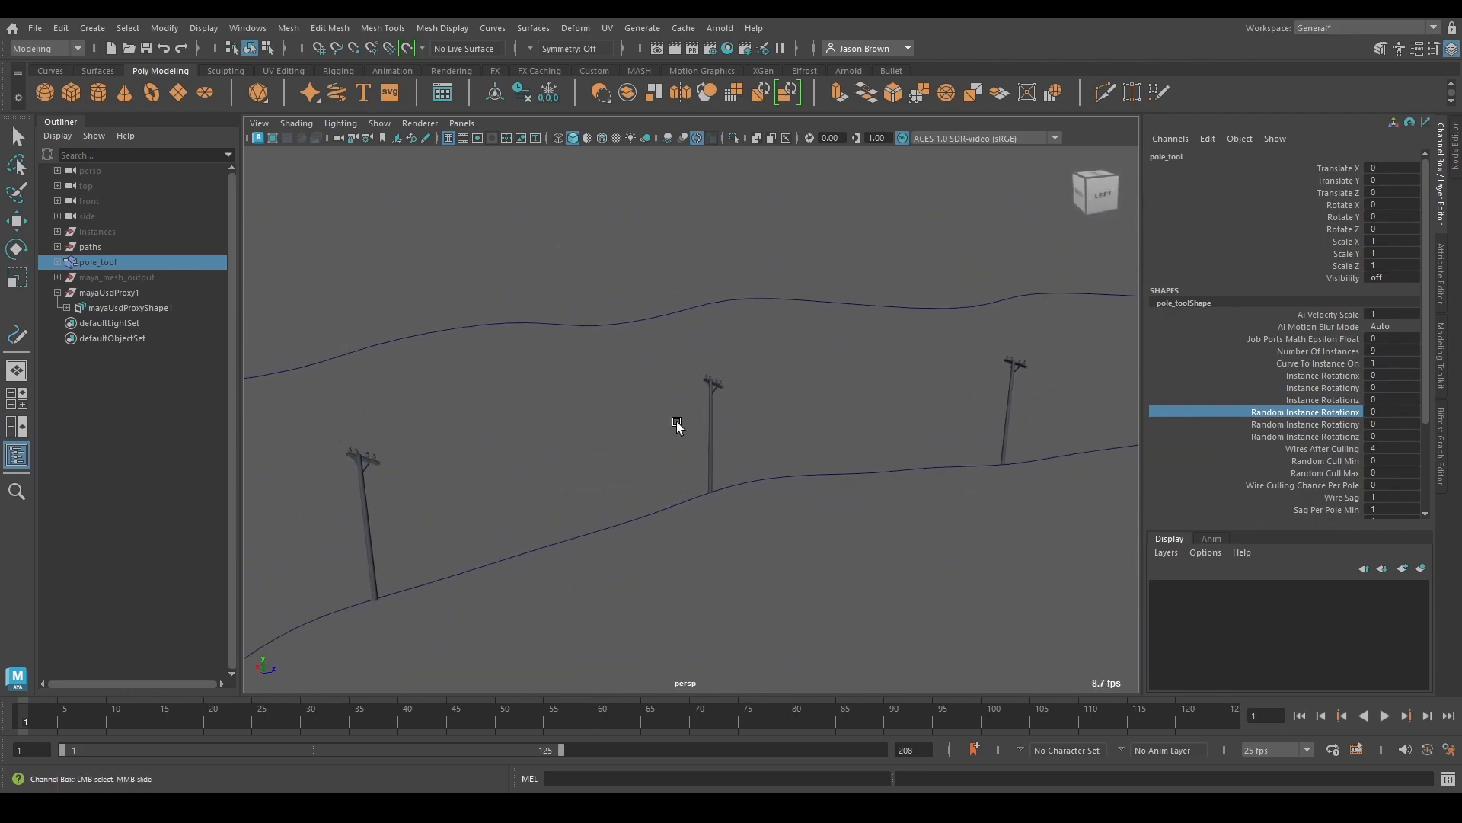
Step: Reopen the Bifrost graph and review pointInstancer_USDO_00 and the merge_strands and strand_to_mesh nodes for the wires
{"action": "left_click", "coordinate": [1442, 436]}
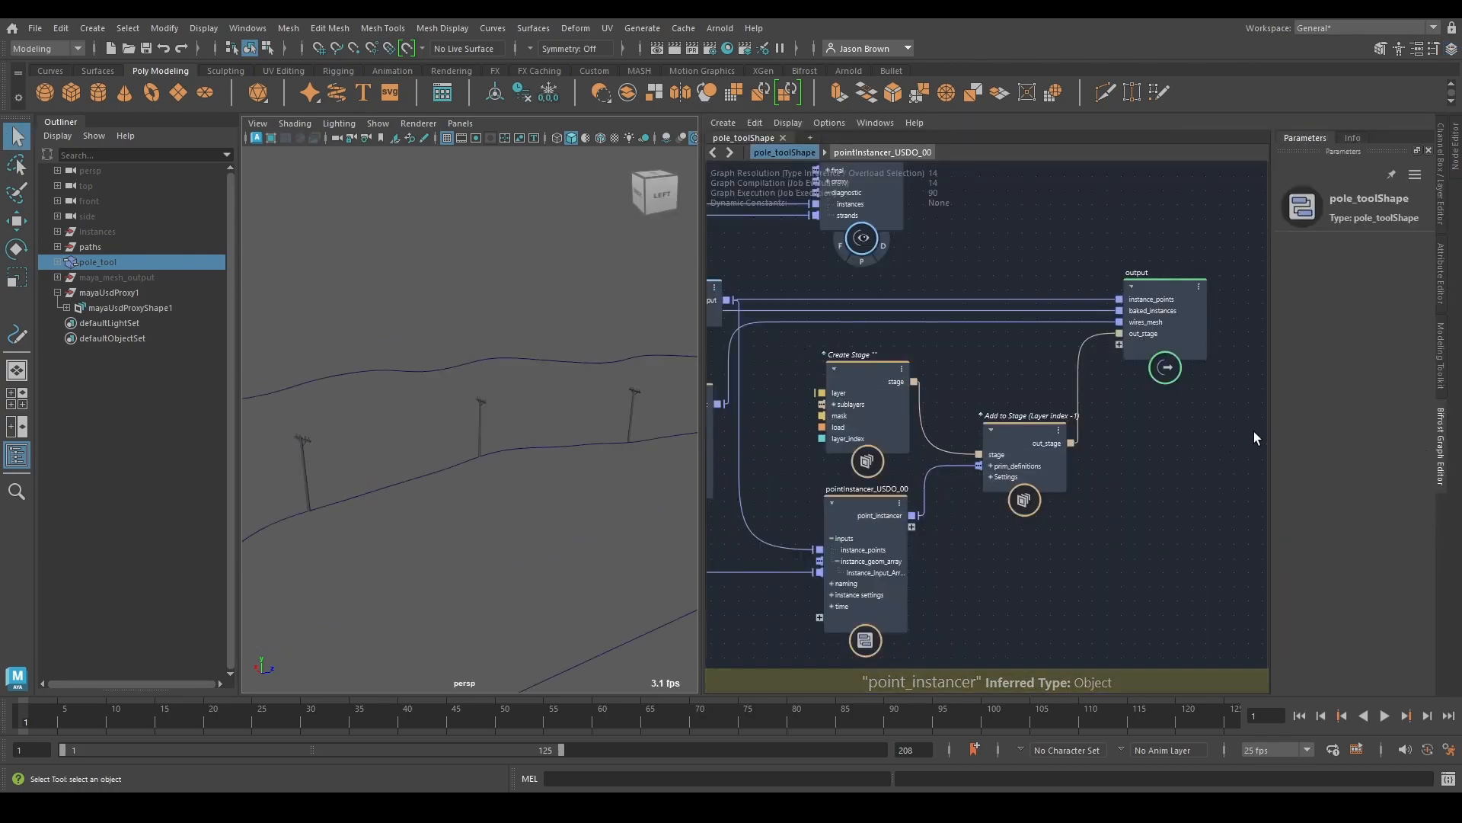
{"action": "middle_click_drag", "start_coordinate": [1115, 547], "coordinate": [1084, 491]}
{"action": "left_click", "coordinate": [945, 441]}
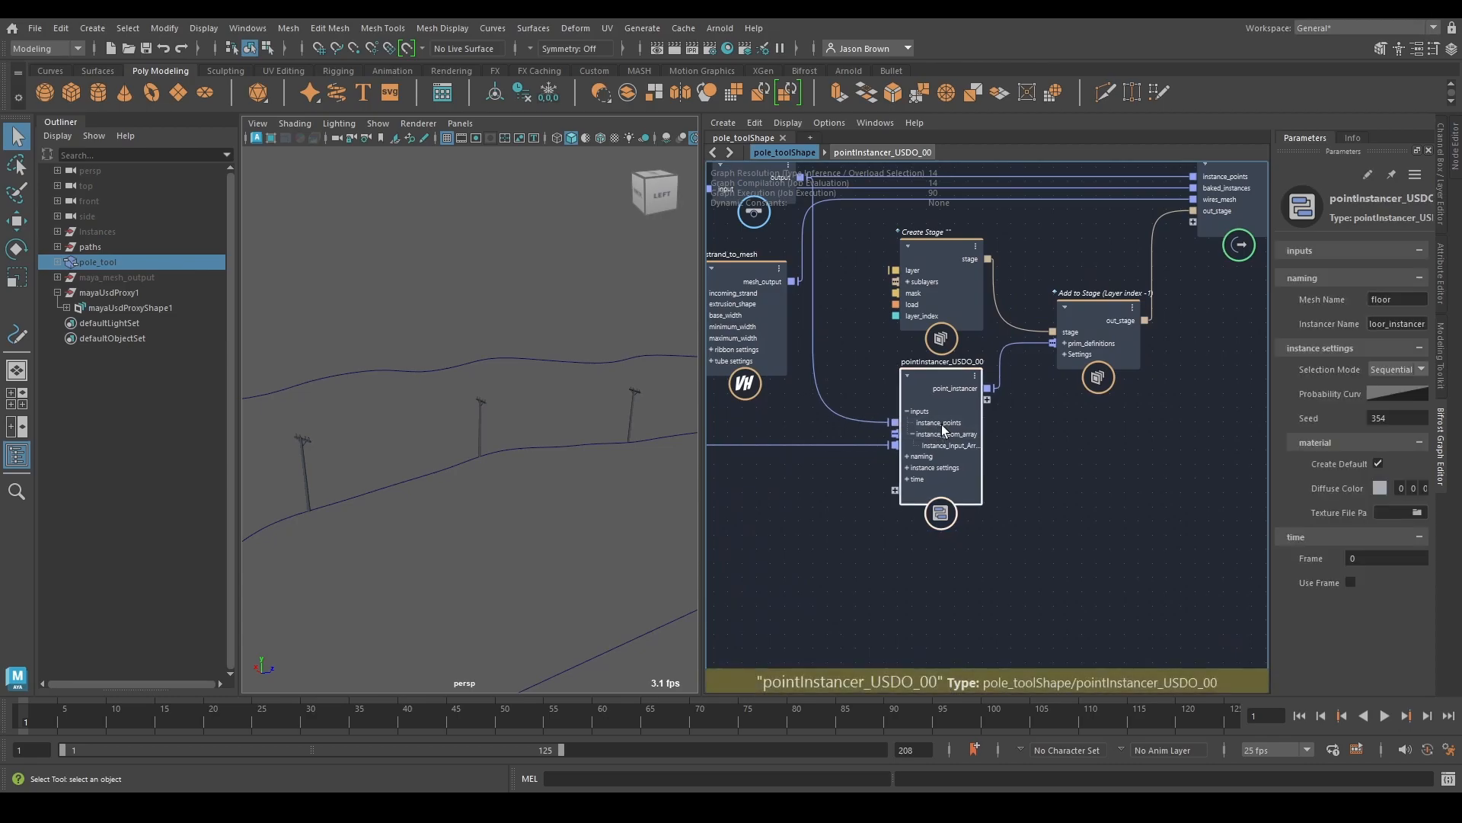
{"action": "middle_click_drag", "start_coordinate": [1105, 356], "coordinate": [1049, 386]}
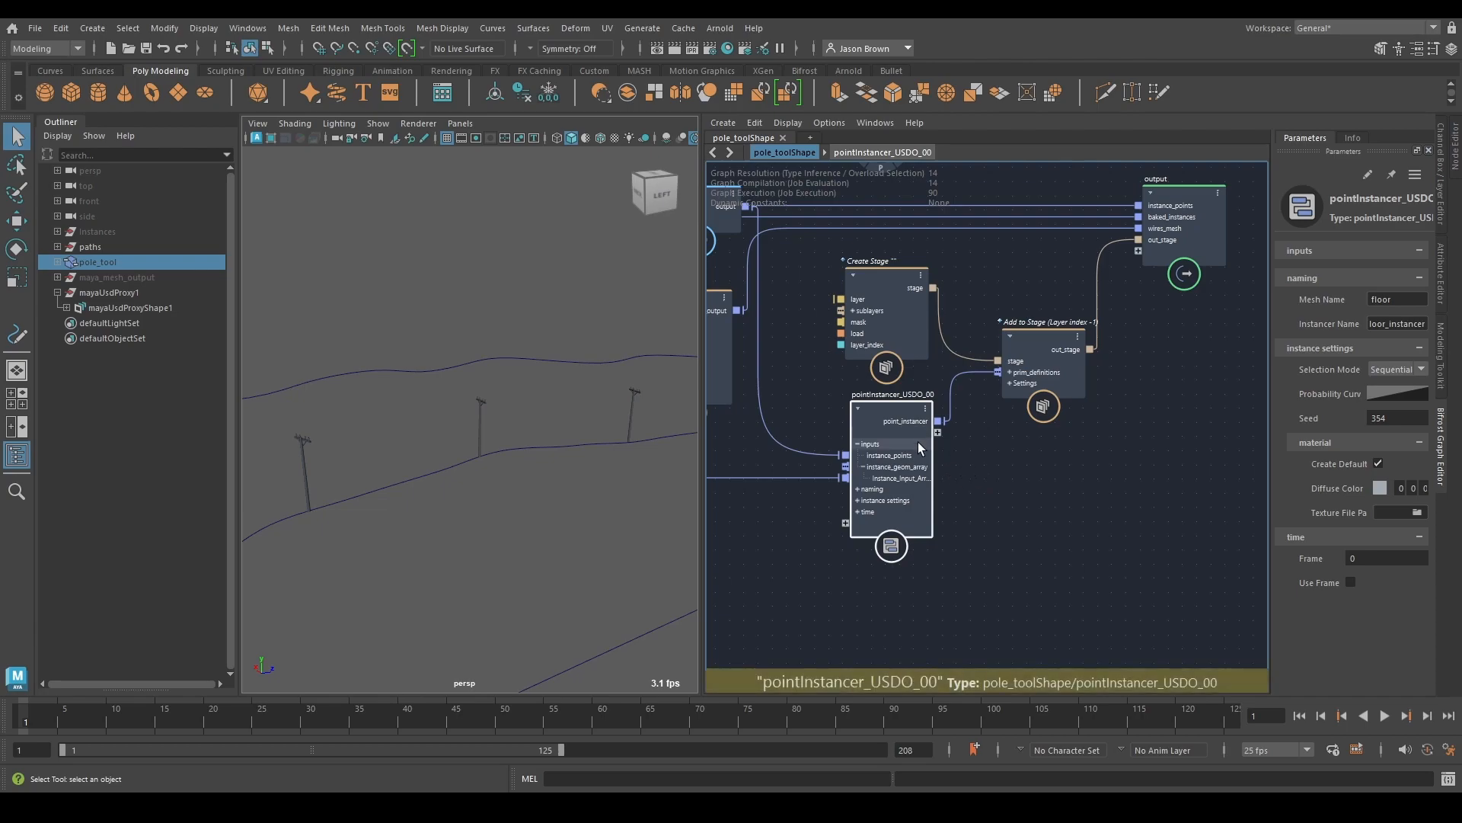
{"action": "middle_click_drag", "start_coordinate": [982, 469], "coordinate": [1260, 563]}
{"action": "left_click", "coordinate": [932, 390]}
{"action": "left_click_drag", "start_coordinate": [932, 388], "coordinate": [892, 413]}
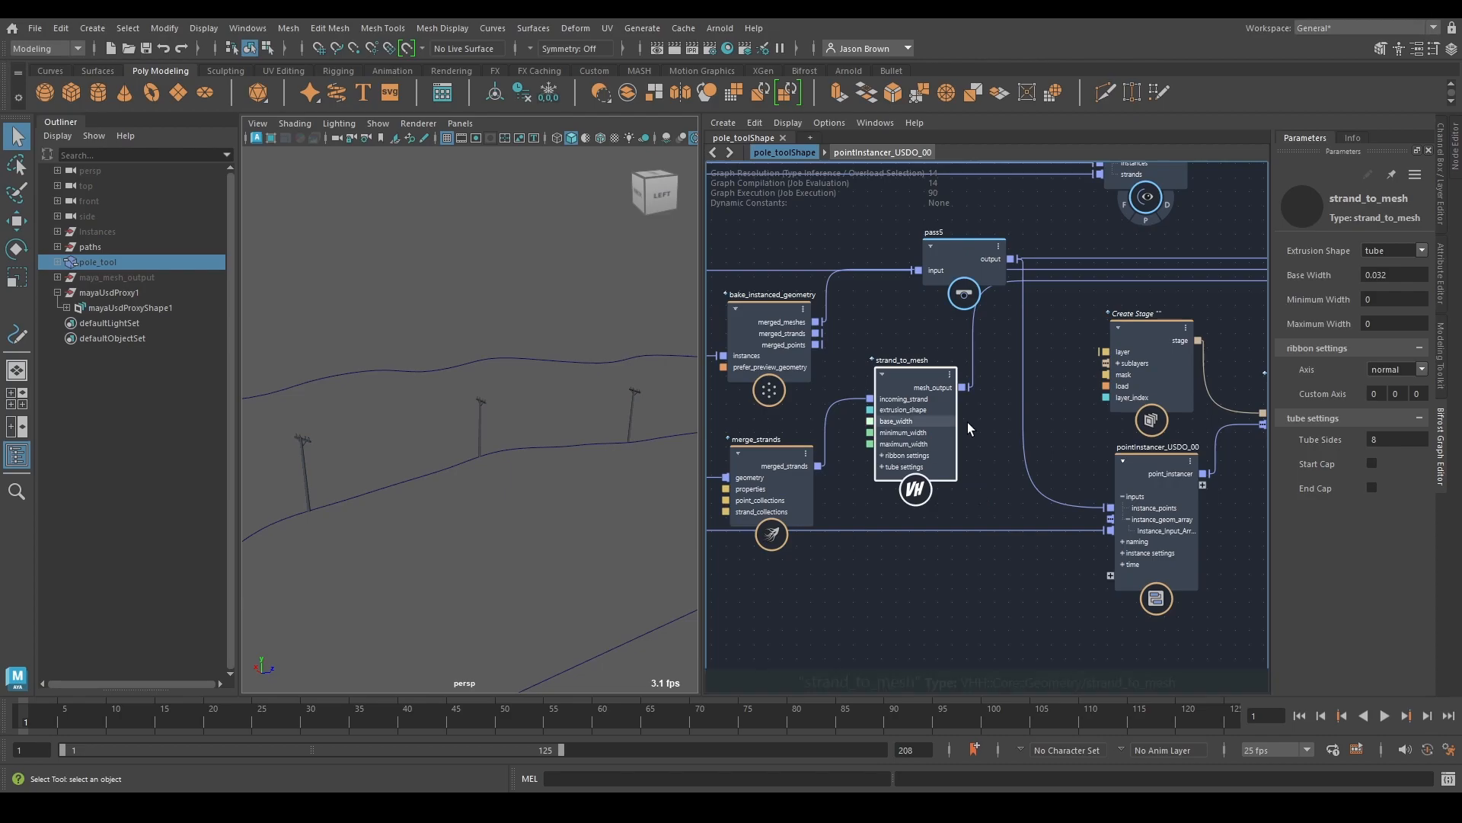
{"action": "left_click", "coordinate": [838, 465]}
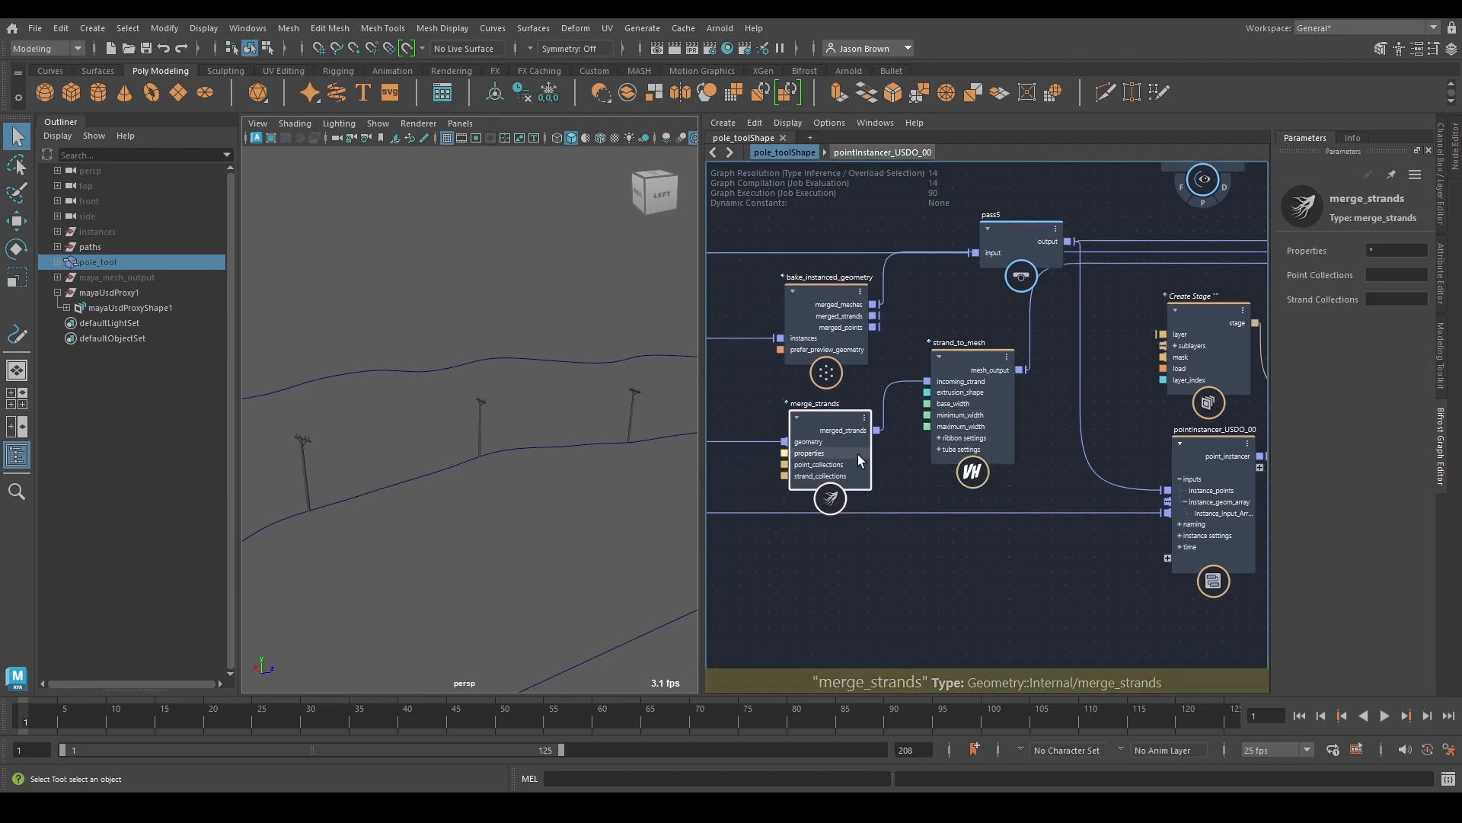
{"action": "left_click_drag", "start_coordinate": [870, 397], "coordinate": [867, 408]}
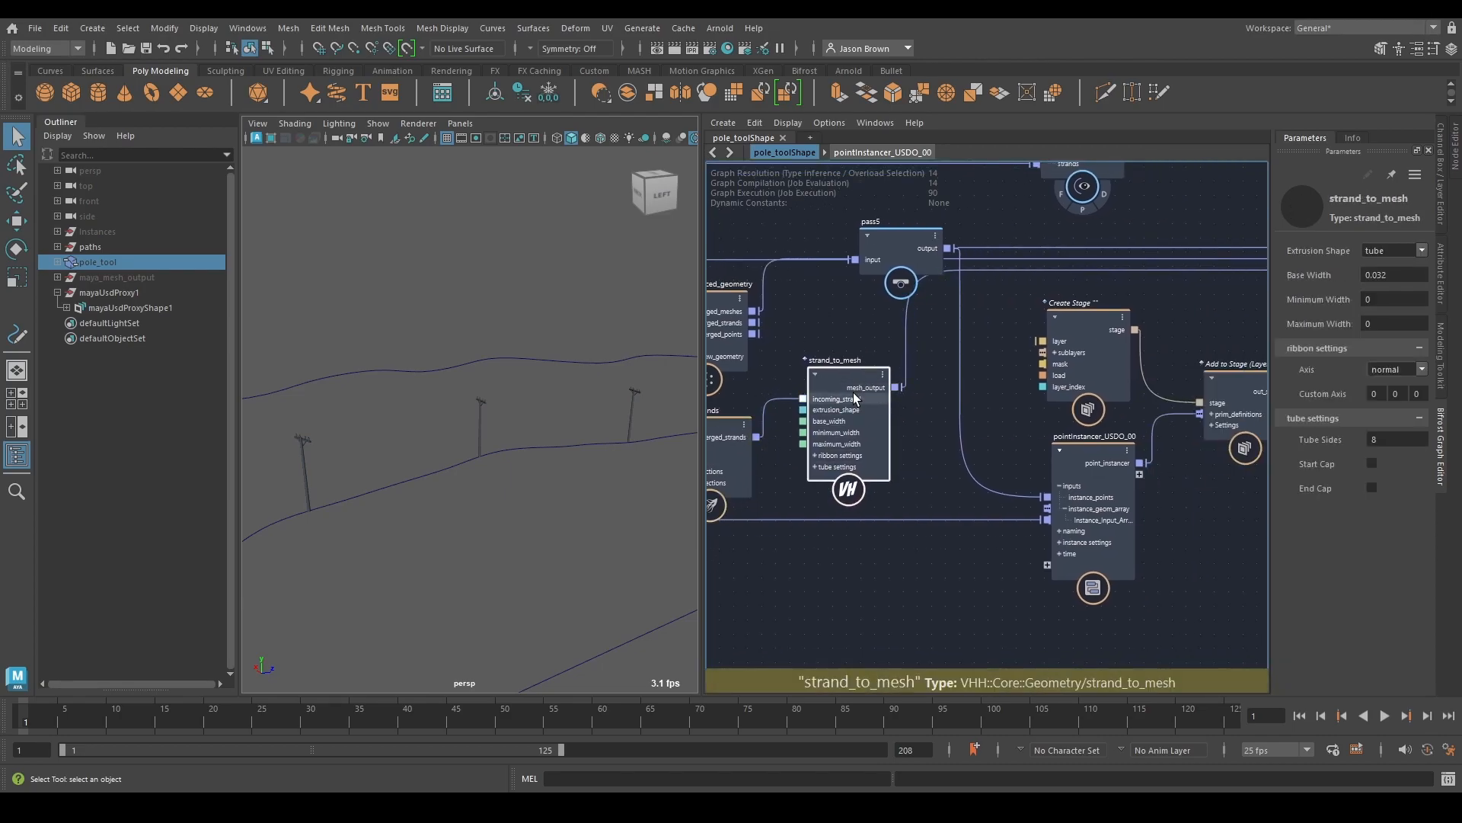
Step: Hide mayaUsdProxy1 in the scene
{"action": "left_click", "coordinate": [97, 277]}
{"action": "left_click", "coordinate": [101, 294]}
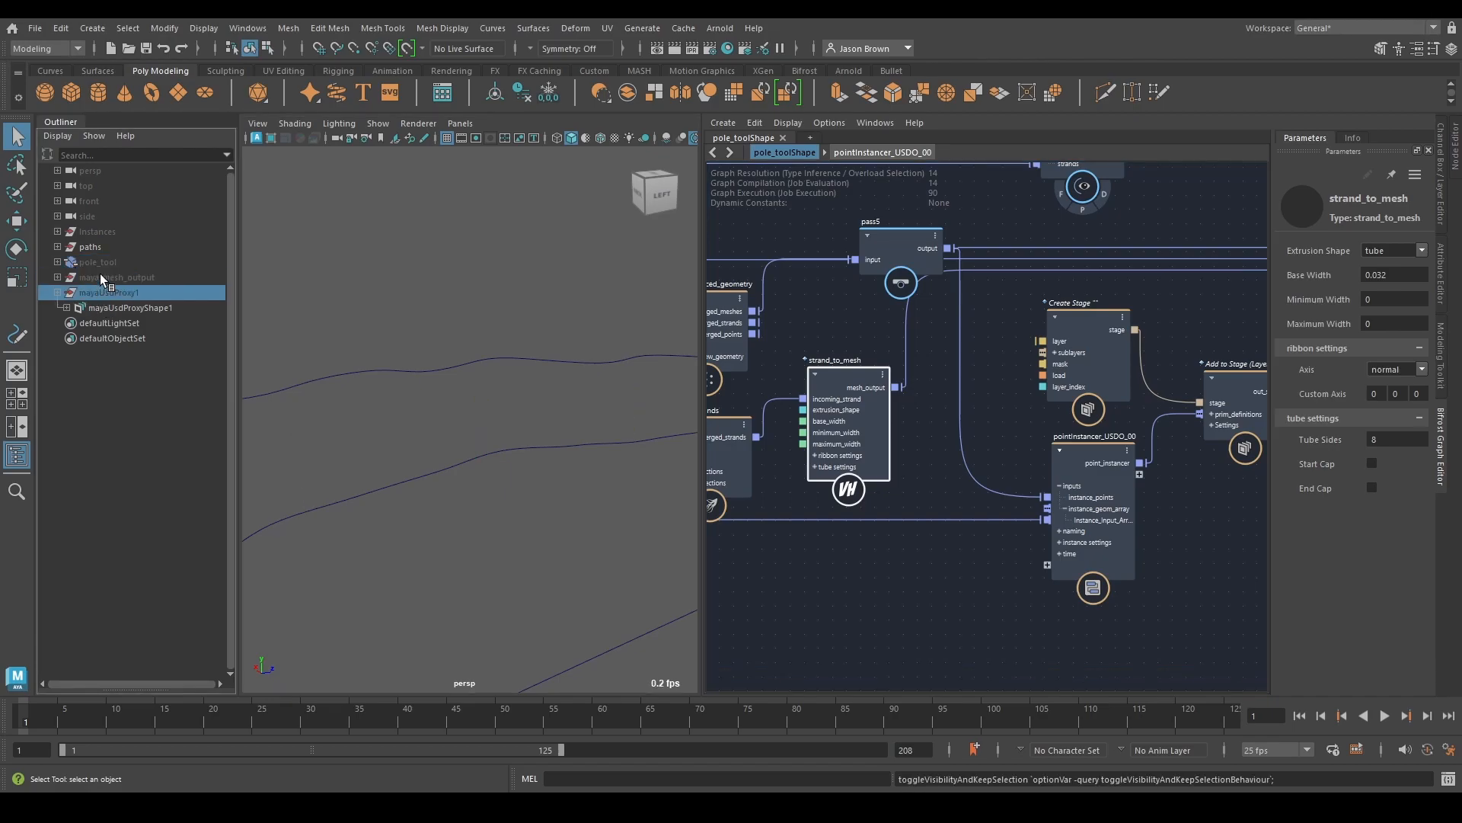
Step: Make maya_mesh_output, pole_tool and mayaUsdProxy1 visible in the scene and leave mayaUsdProxy1 selected
{"action": "left_click", "coordinate": [103, 277]}
{"action": "left_click_drag", "start_coordinate": [387, 497], "coordinate": [348, 446], "text": "alt"}
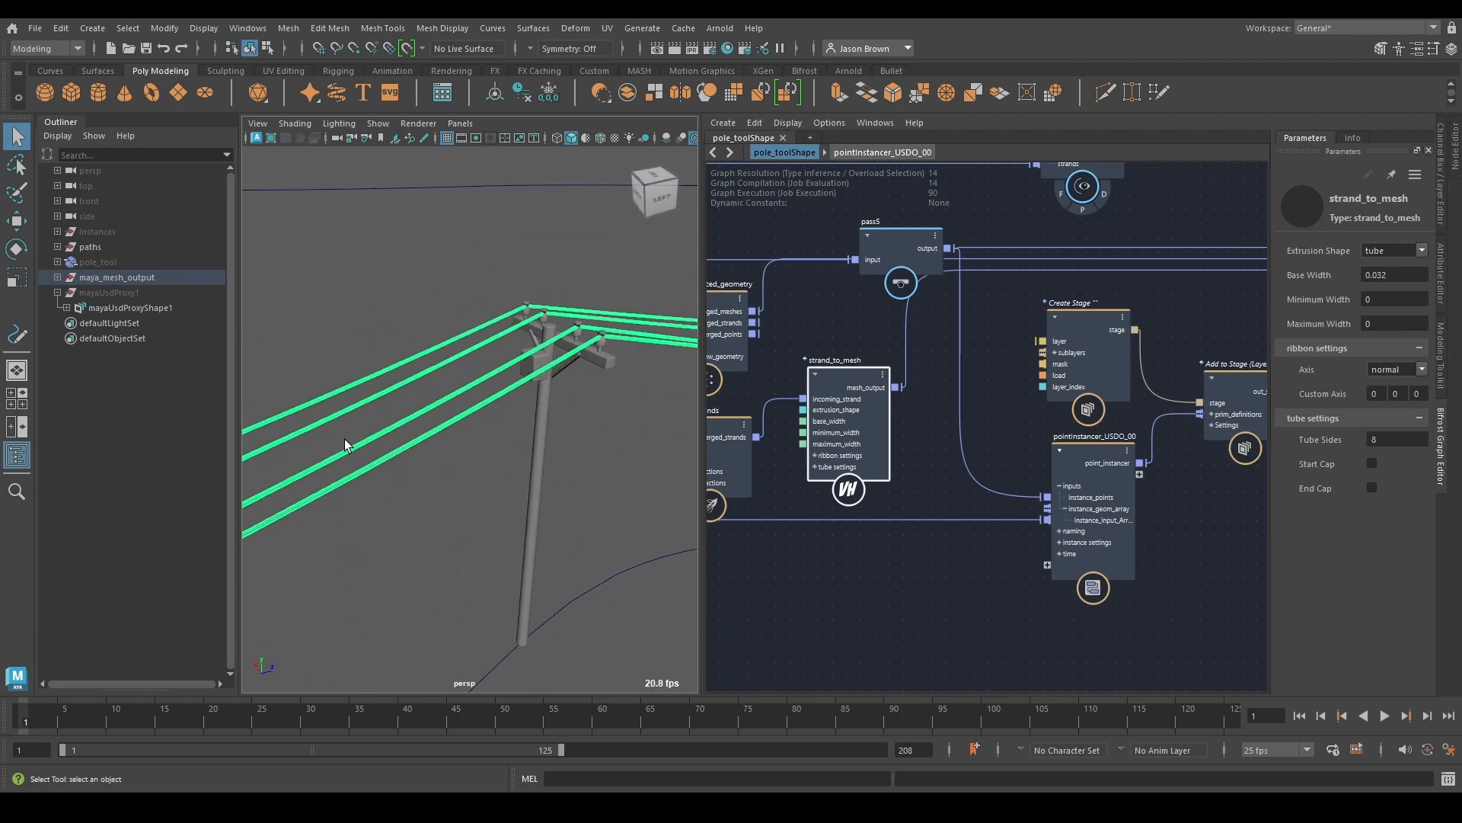
{"action": "left_click", "coordinate": [108, 293]}
{"action": "left_click", "coordinate": [142, 265], "text": "ctrl"}
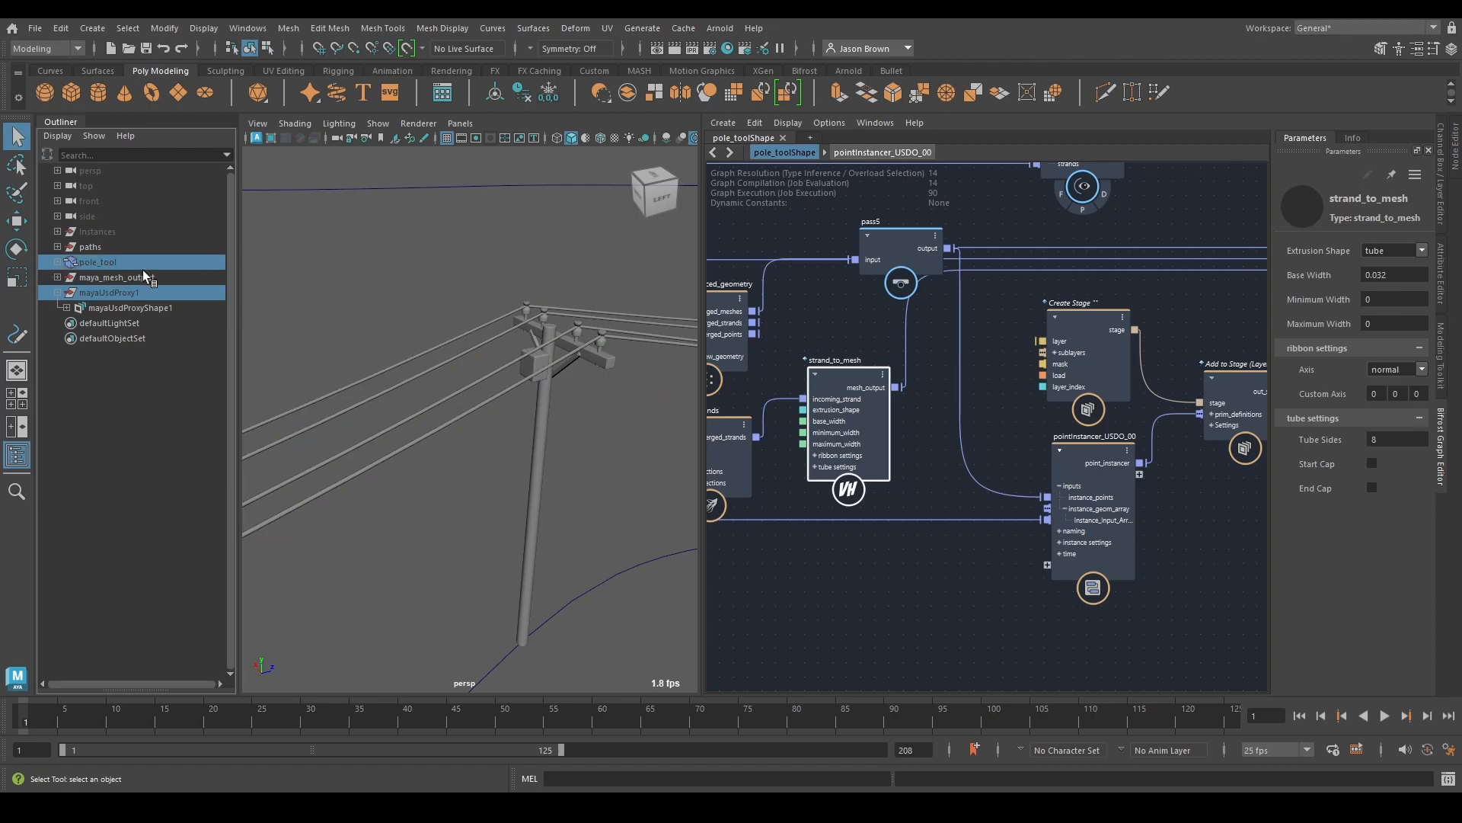
{"action": "key", "text": "h"}
{"action": "left_click", "coordinate": [113, 296]}
Step: Add a define_usd_mesh node to the Bifrost graph and place it just below pointInstancer_USDO_00
{"action": "middle_click_drag", "start_coordinate": [1052, 500], "coordinate": [1022, 455]}
{"action": "key", "text": "Tab"}
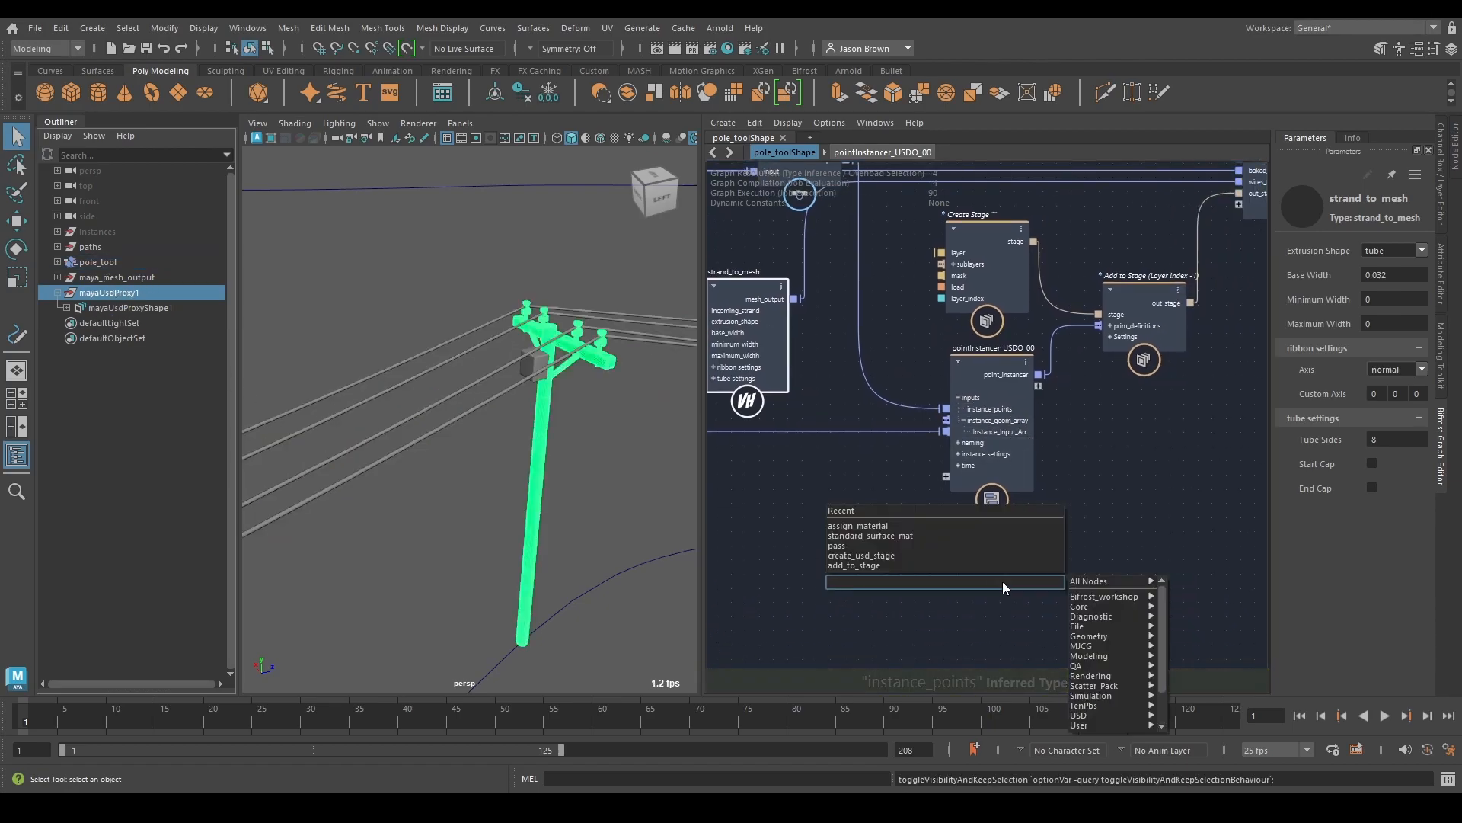
{"action": "type", "text": "usd_mesh"}
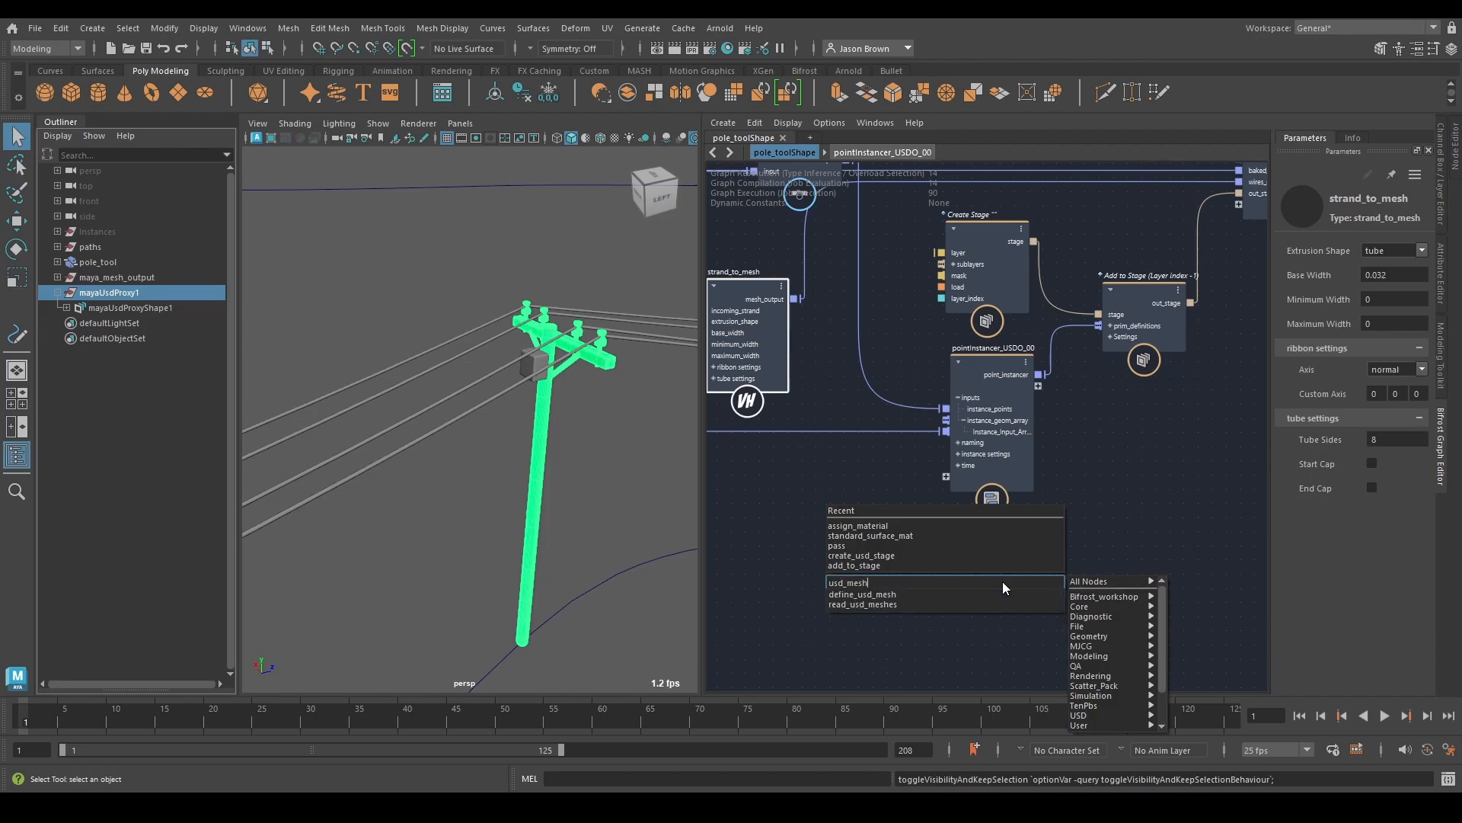
{"action": "key", "text": "Down"}
{"action": "key", "text": "Return"}
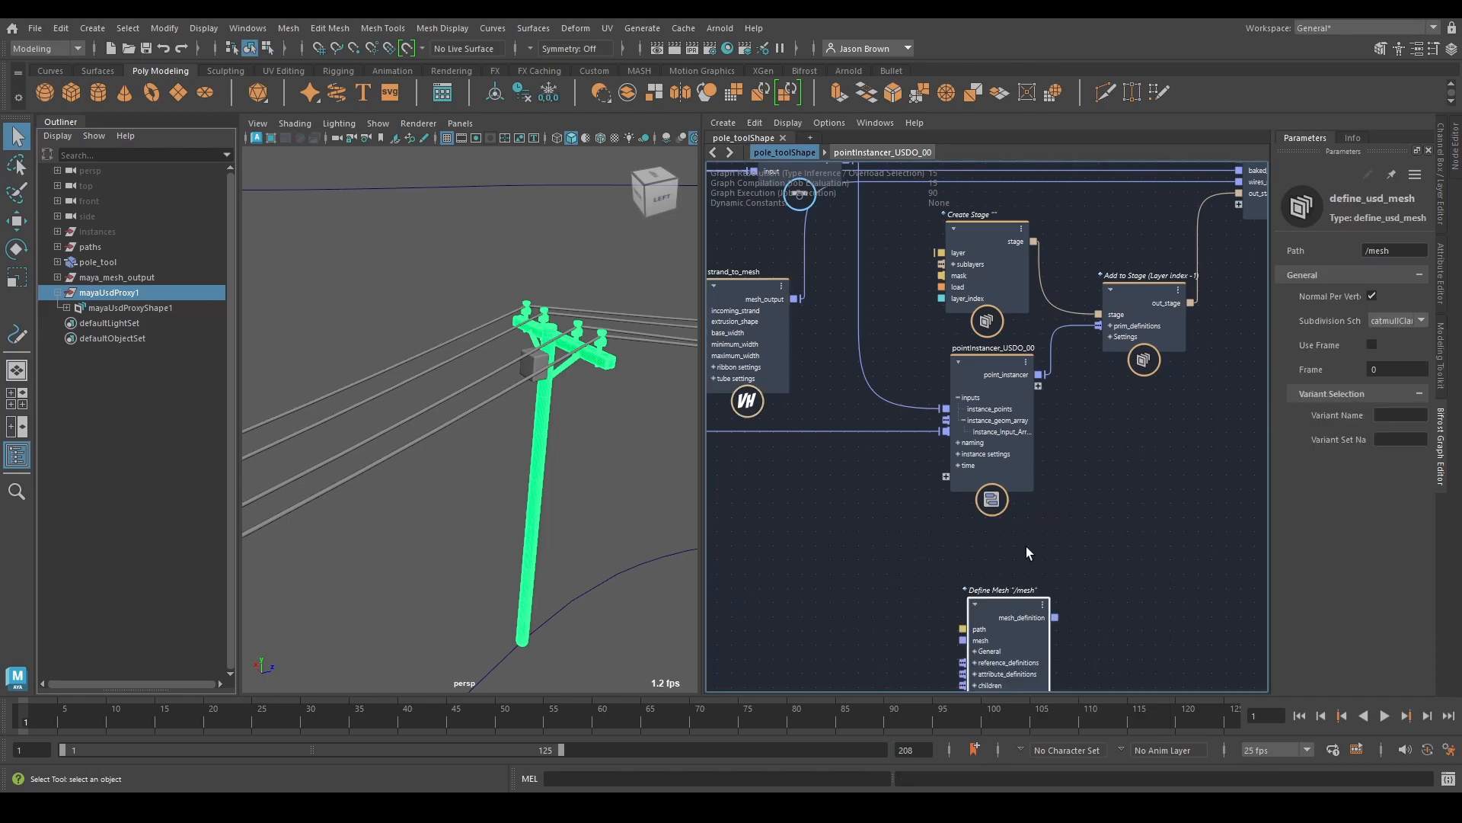
{"action": "middle_click_drag", "start_coordinate": [1025, 548], "coordinate": [1012, 498]}
{"action": "left_click_drag", "start_coordinate": [993, 570], "coordinate": [980, 505]}
{"action": "middle_click_drag", "start_coordinate": [1062, 564], "coordinate": [1140, 507]}
Step: Create a define_usd_display_color node feeding the new mesh definition's attribute_definitions input and place it beside that node
{"action": "right_click", "coordinate": [1027, 504]}
{"action": "mouse_move", "coordinate": [1099, 569]}
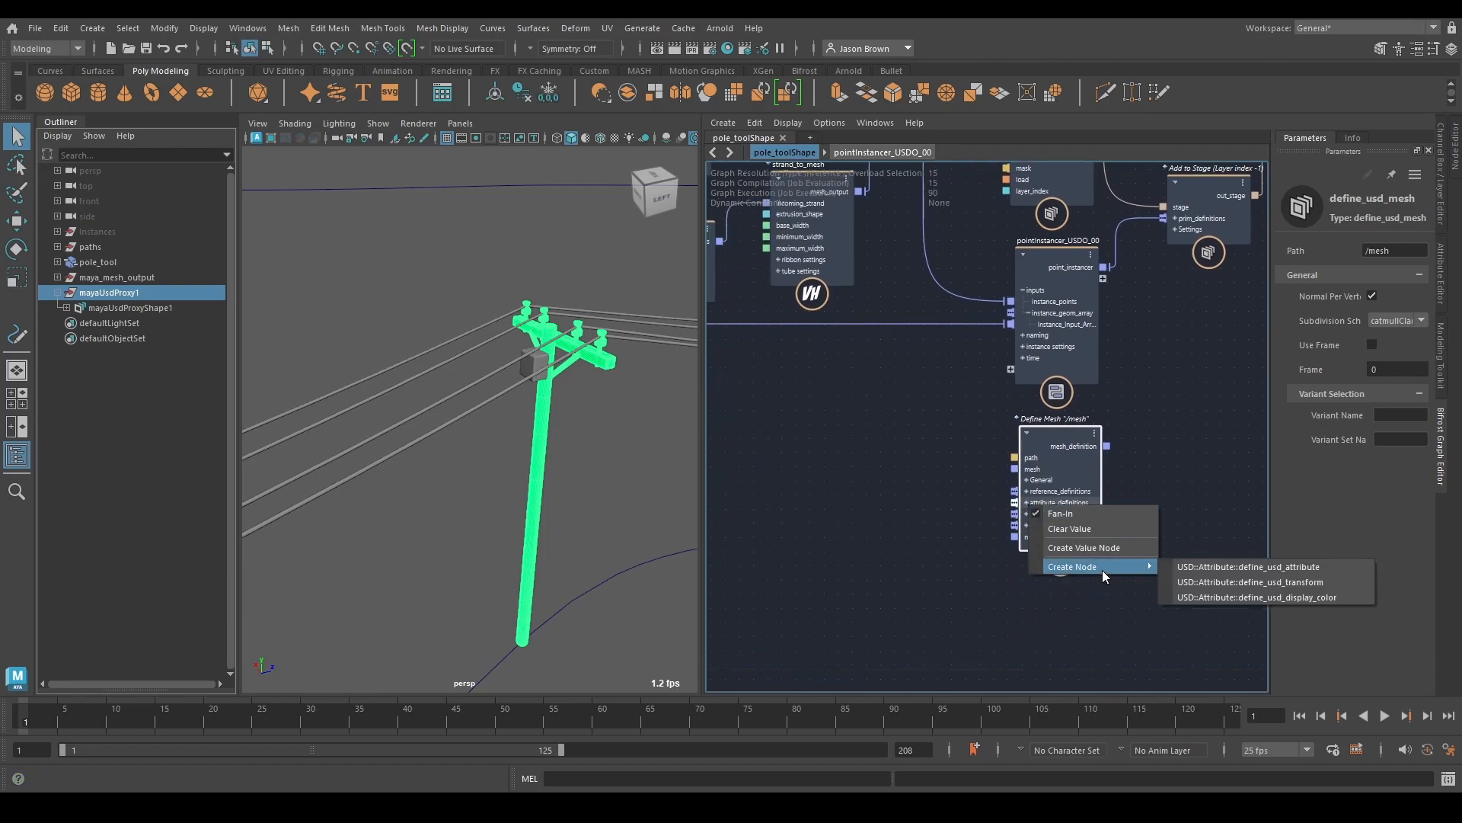
{"action": "left_click", "coordinate": [1301, 597]}
{"action": "left_click_drag", "start_coordinate": [906, 501], "coordinate": [891, 501]}
Step: Connect strand_to_mesh's mesh_output to the define_usd_mesh node's mesh input, and its mesh_definition to Add to Stage's prim_definitions
{"action": "middle_click_drag", "start_coordinate": [967, 484], "coordinate": [965, 606]}
{"action": "middle_click_drag", "start_coordinate": [879, 304], "coordinate": [976, 399]}
{"action": "left_click", "coordinate": [955, 409]}
{"action": "middle_click_drag", "start_coordinate": [961, 504], "coordinate": [779, 270]}
{"action": "middle_click_drag", "start_coordinate": [929, 456], "coordinate": [958, 476]}
{"action": "left_click", "coordinate": [911, 408]}
{"action": "left_click", "coordinate": [914, 469]}
{"action": "middle_click_drag", "start_coordinate": [1021, 409], "coordinate": [961, 536]}
{"action": "left_click", "coordinate": [922, 368]}
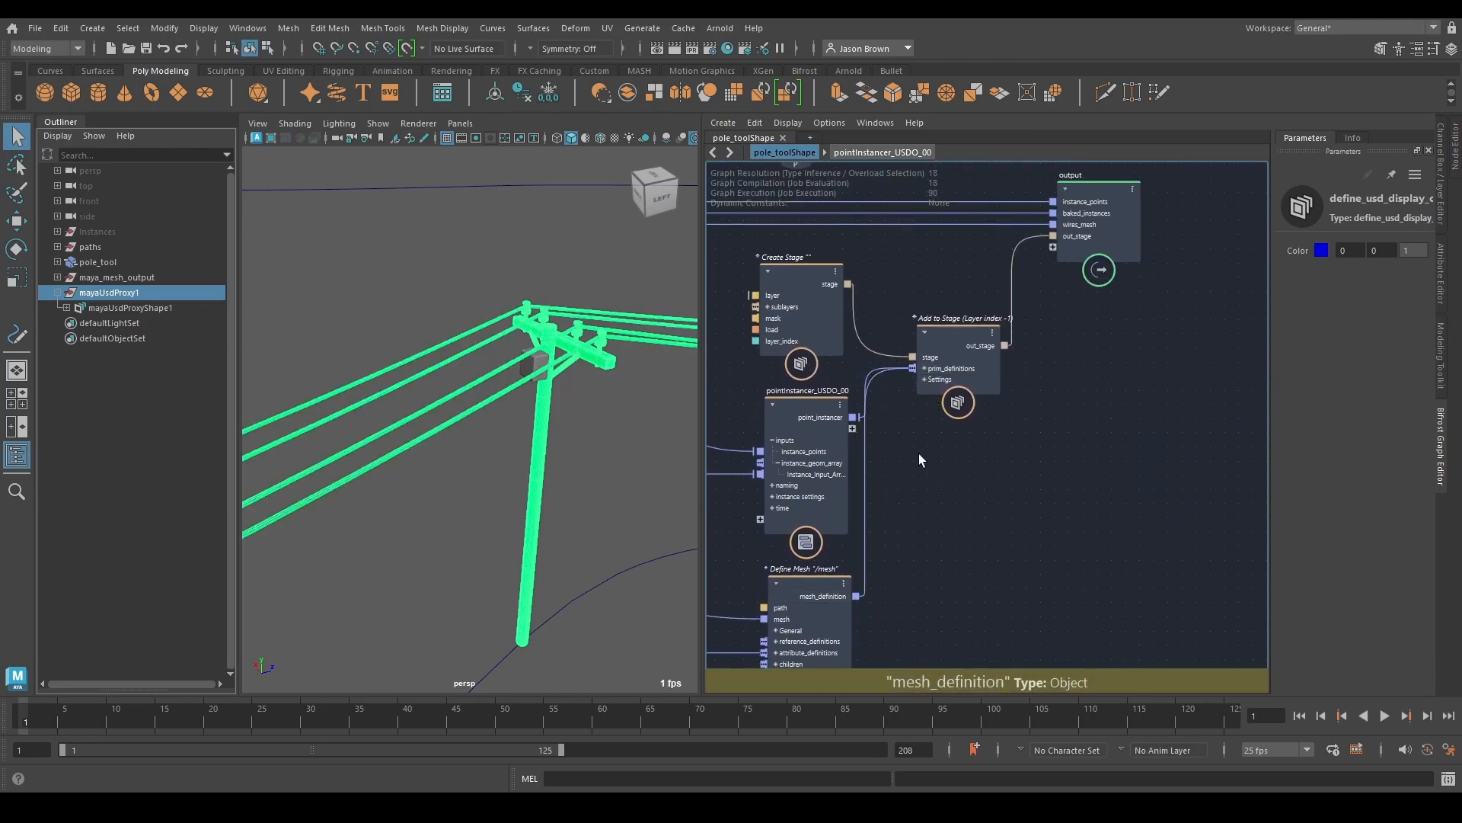
Step: Hide maya_mesh_output and look over the poles and wires from farther away
{"action": "left_click", "coordinate": [104, 277]}
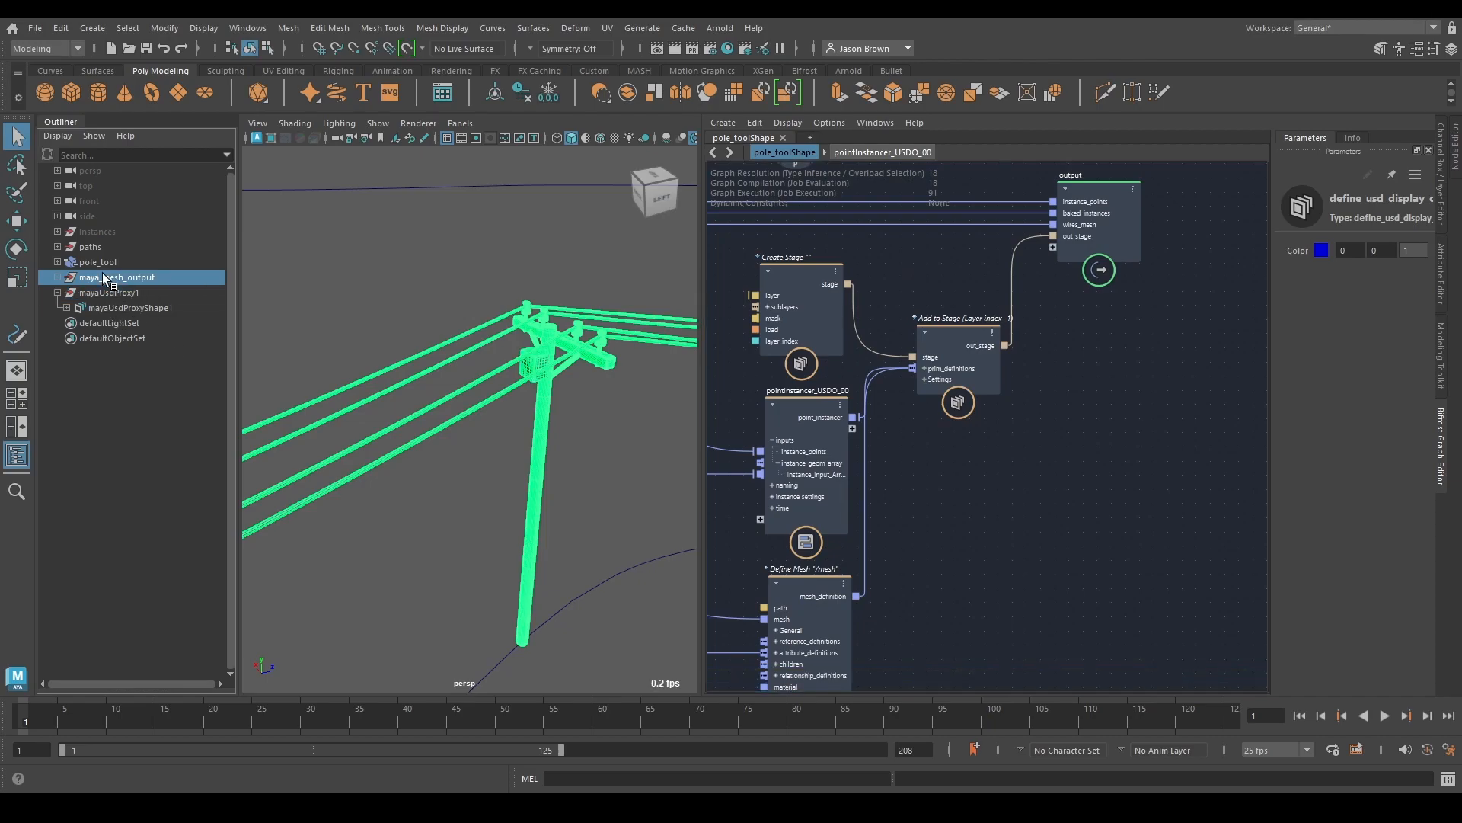
{"action": "key", "text": "h"}
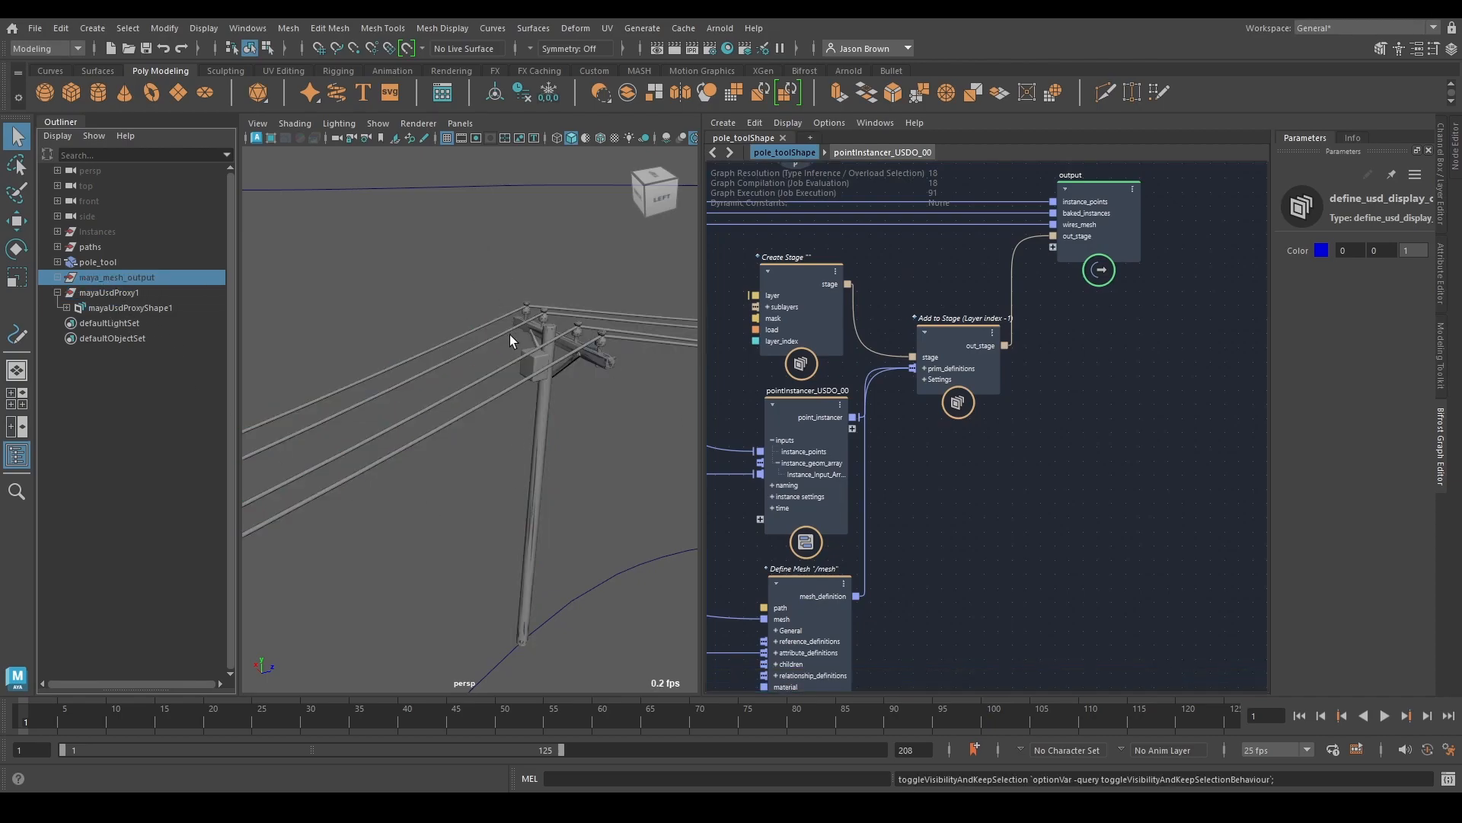
{"action": "scroll", "coordinate": [510, 338], "scroll_direction": "down", "scroll_amount": 5}
{"action": "middle_click_drag", "start_coordinate": [444, 419], "coordinate": [453, 398], "text": "alt"}
{"action": "middle_click_drag", "start_coordinate": [1014, 424], "coordinate": [1103, 408], "text": "alt"}
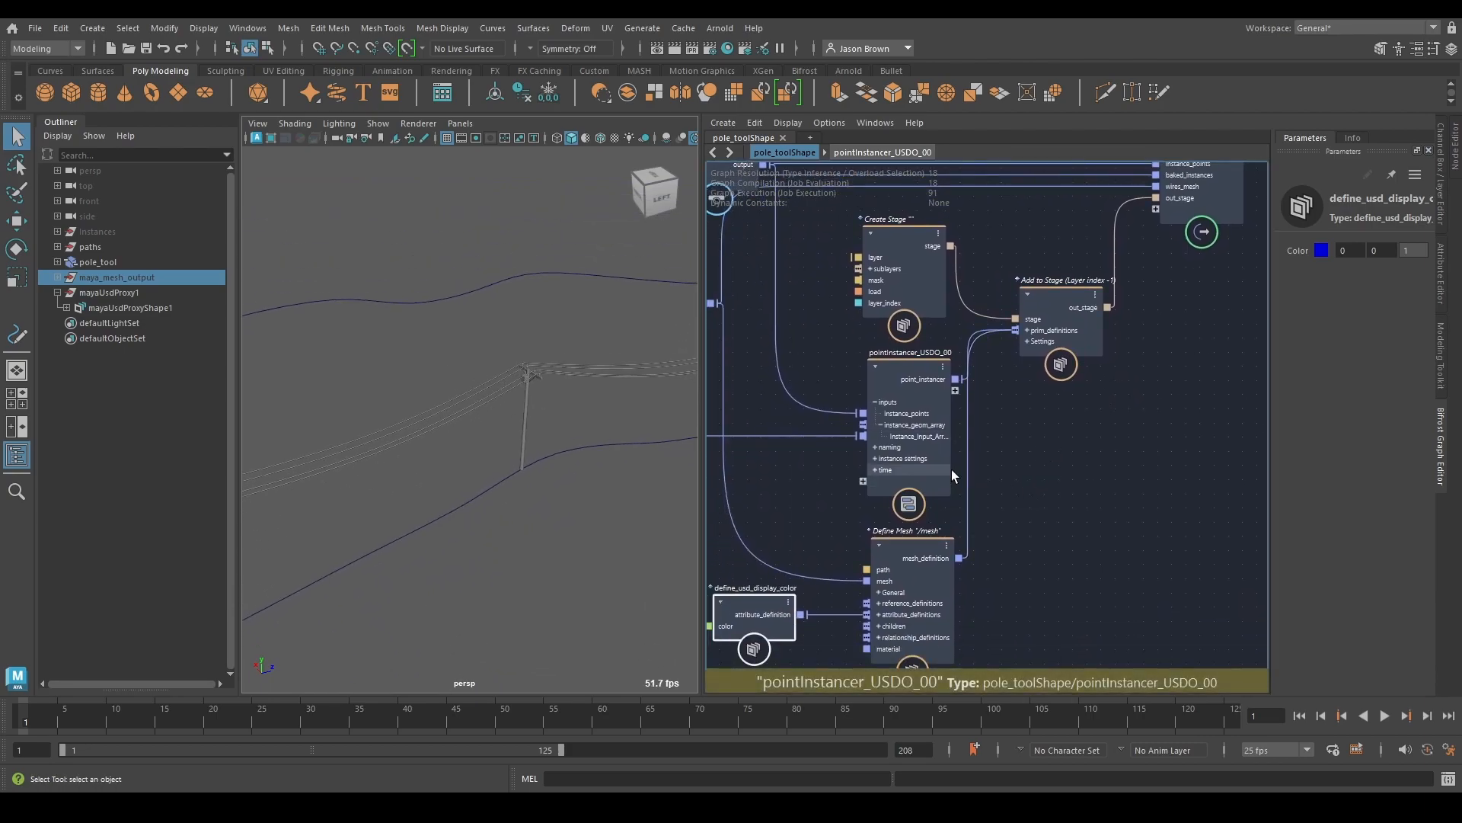
Step: Rearrange the wire nodes in the graph, spacing merge_strands well ahead of strand_to_mesh
{"action": "middle_click_drag", "start_coordinate": [1007, 527], "coordinate": [1273, 546], "text": "alt"}
{"action": "left_click", "coordinate": [942, 340]}
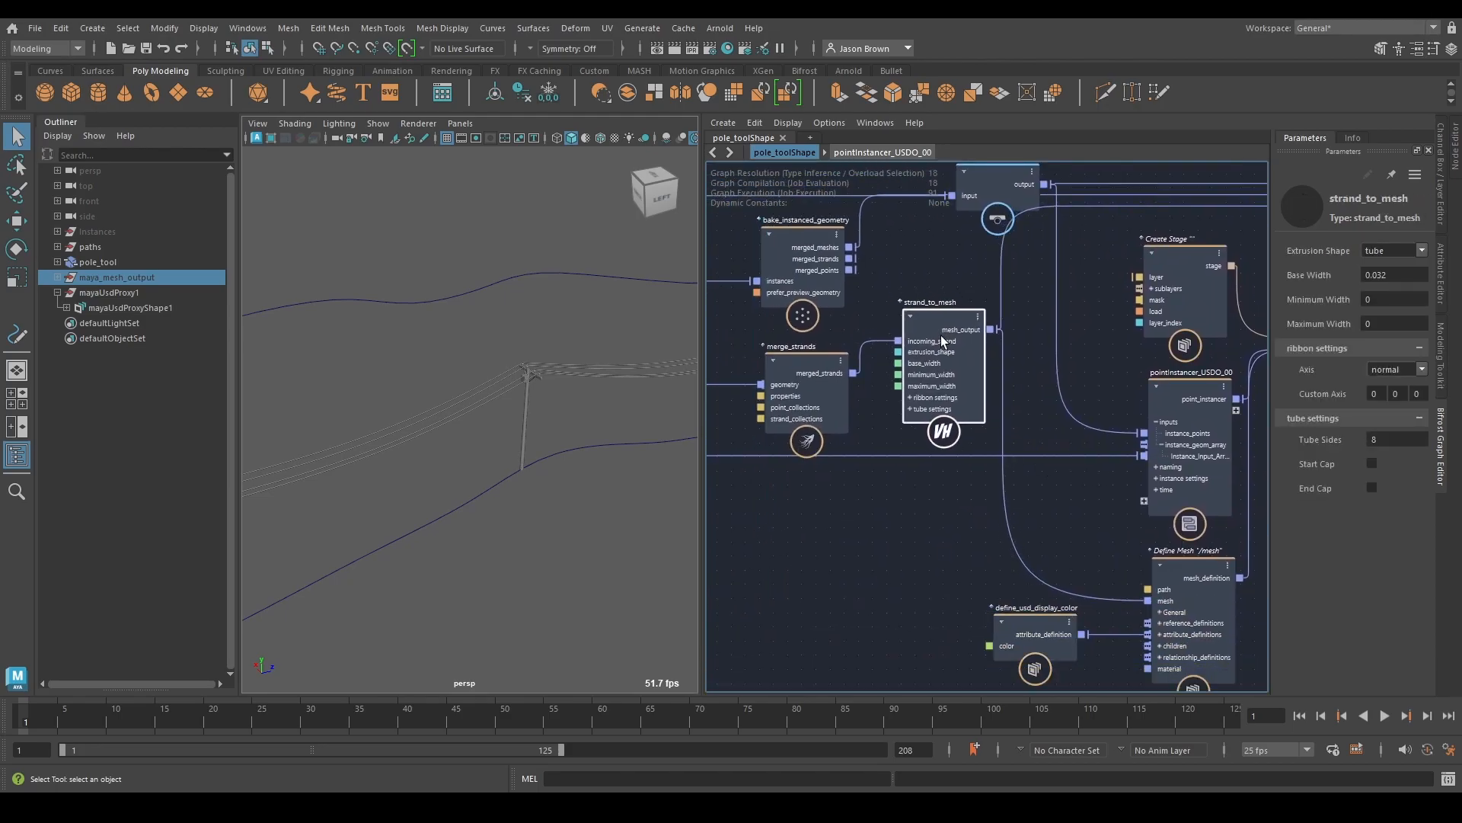
{"action": "left_click_drag", "start_coordinate": [942, 340], "coordinate": [953, 340]}
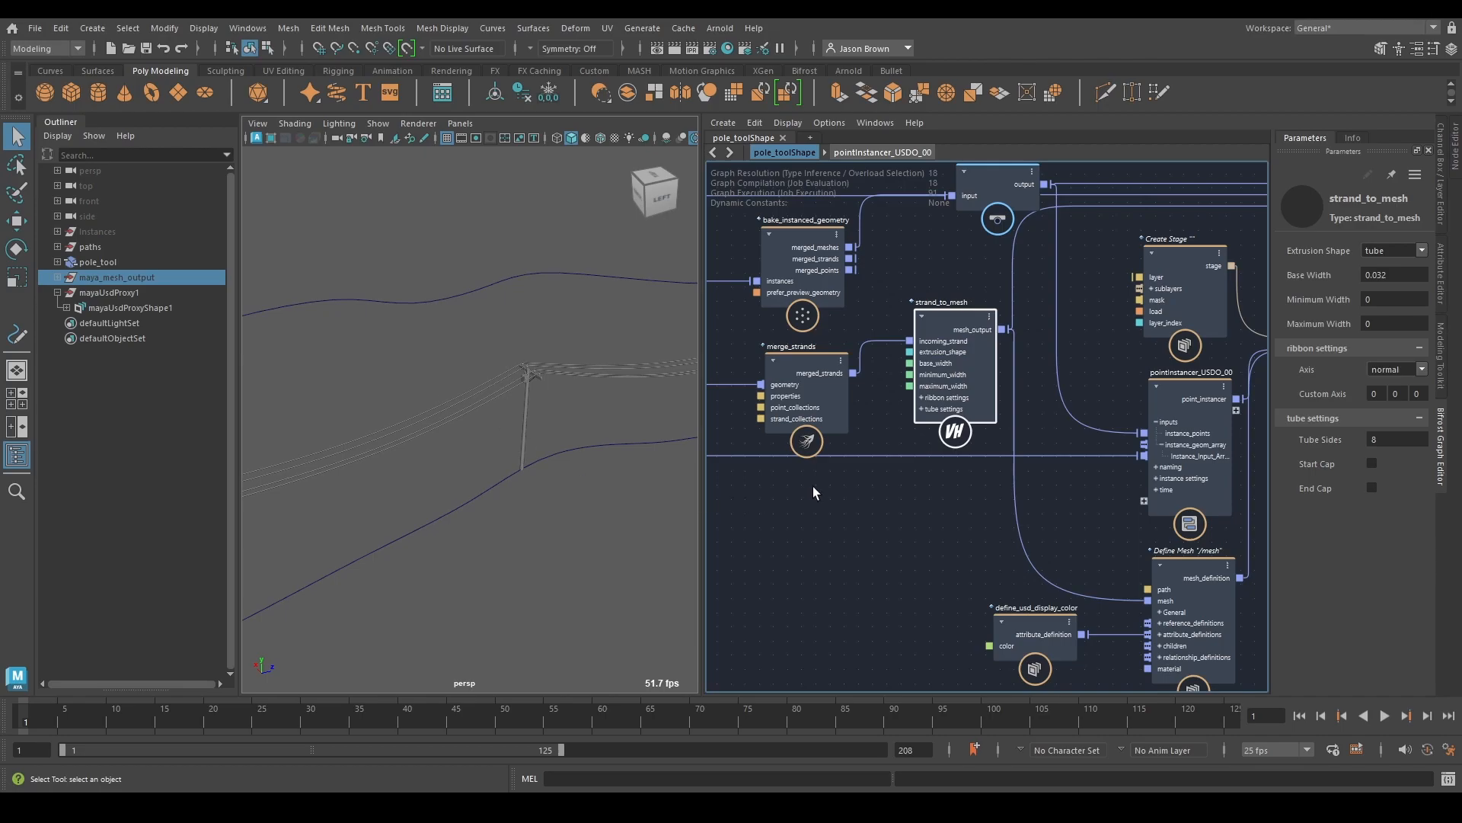
{"action": "middle_click_drag", "start_coordinate": [772, 498], "coordinate": [930, 531], "text": "alt"}
{"action": "left_click_drag", "start_coordinate": [967, 421], "coordinate": [770, 390]}
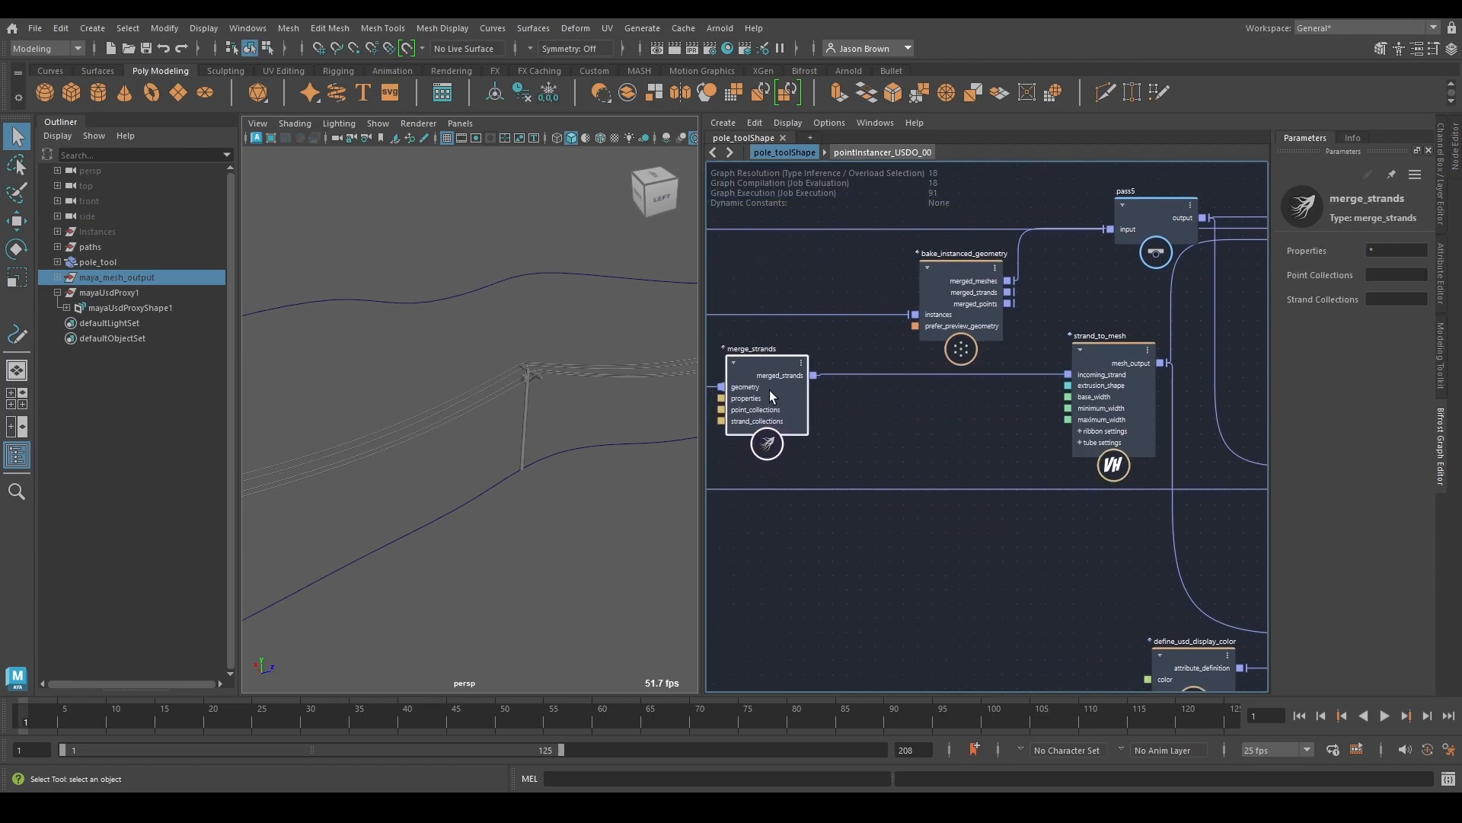
Step: Hide pole_tool so only the USD poles and wires are displayed, viewed close to a pole top
{"action": "middle_click_drag", "start_coordinate": [438, 529], "coordinate": [560, 481], "text": "alt"}
{"action": "right_click_drag", "start_coordinate": [560, 481], "coordinate": [290, 396], "text": "alt"}
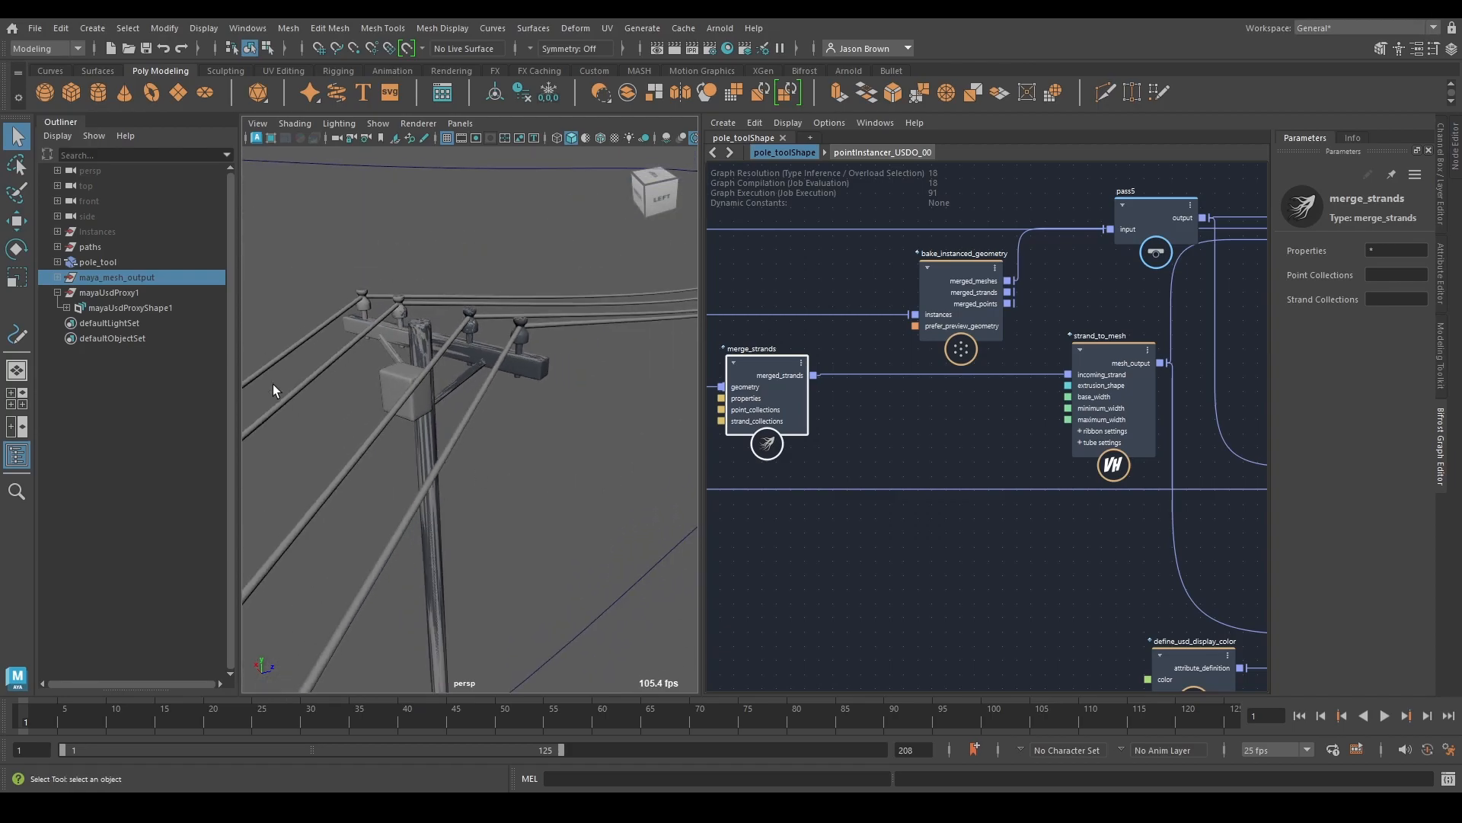
{"action": "left_click_drag", "start_coordinate": [141, 266], "coordinate": [125, 307]}
{"action": "left_click", "coordinate": [105, 265]}
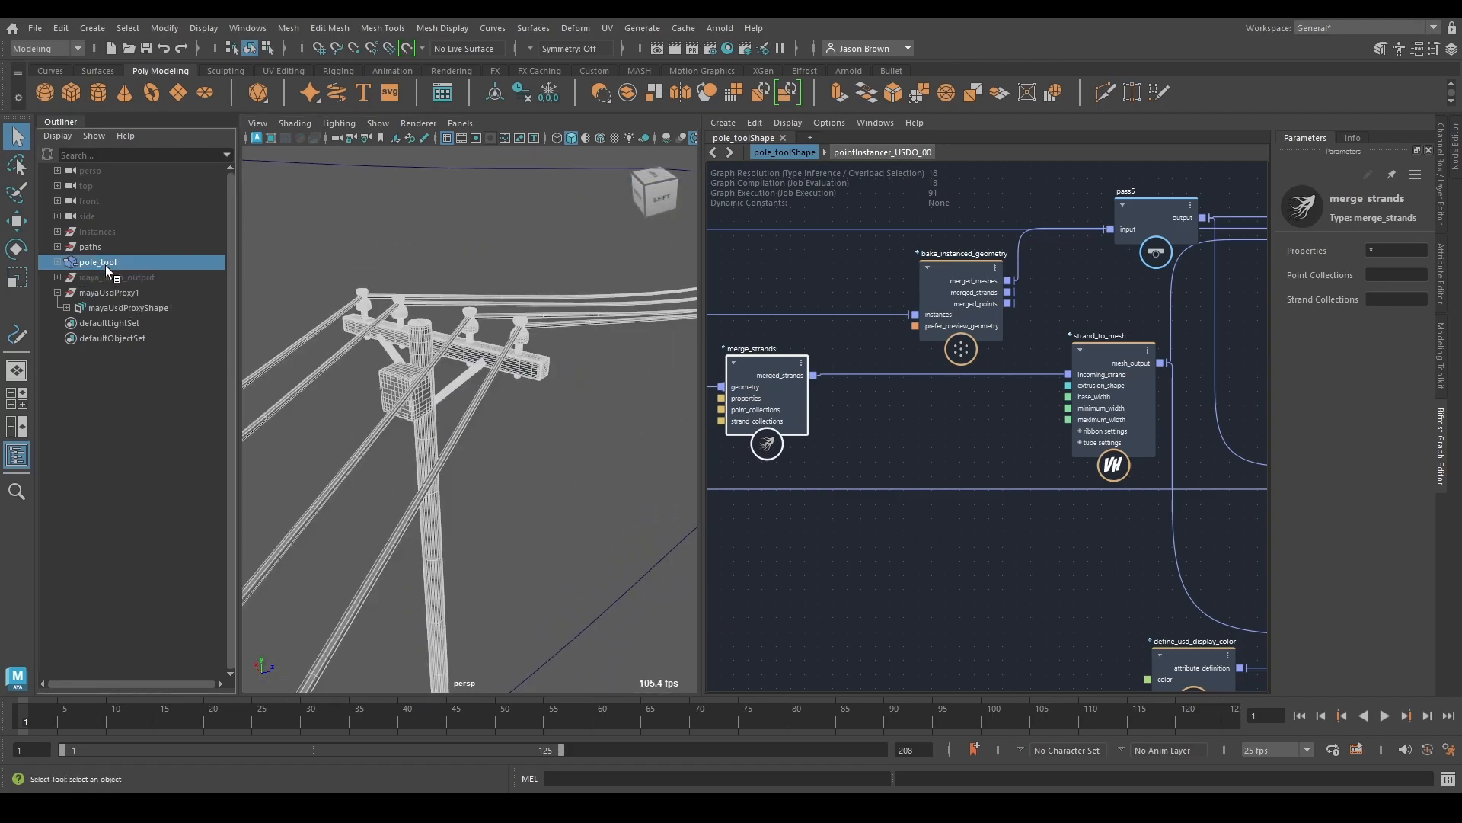
{"action": "key", "text": "h"}
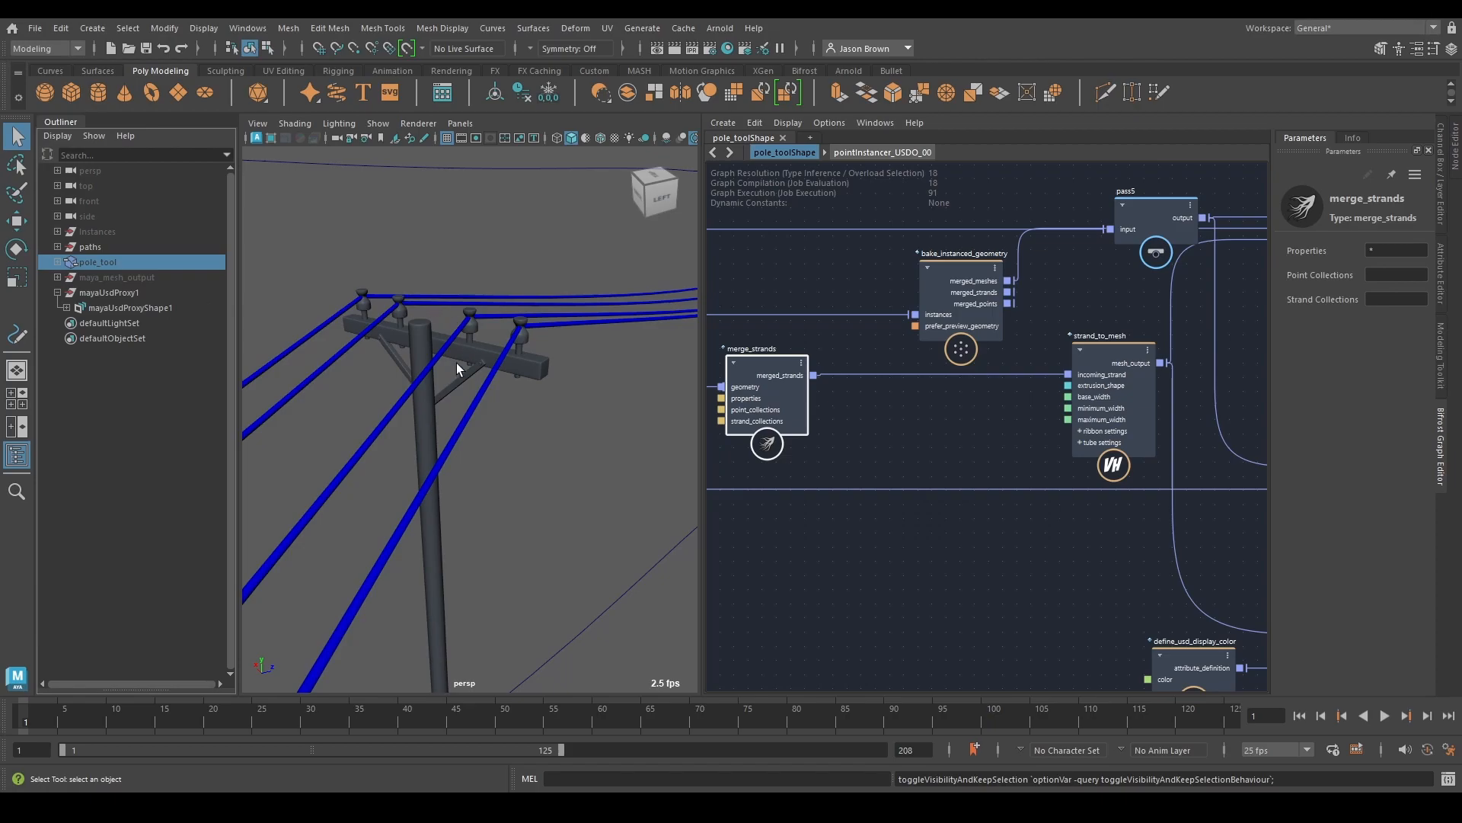
Step: Change the define_usd_display_color node's Color for the wires to black (0, 0, 0)
{"action": "middle_click_drag", "start_coordinate": [751, 497], "coordinate": [993, 536]}
{"action": "left_click", "coordinate": [935, 497]}
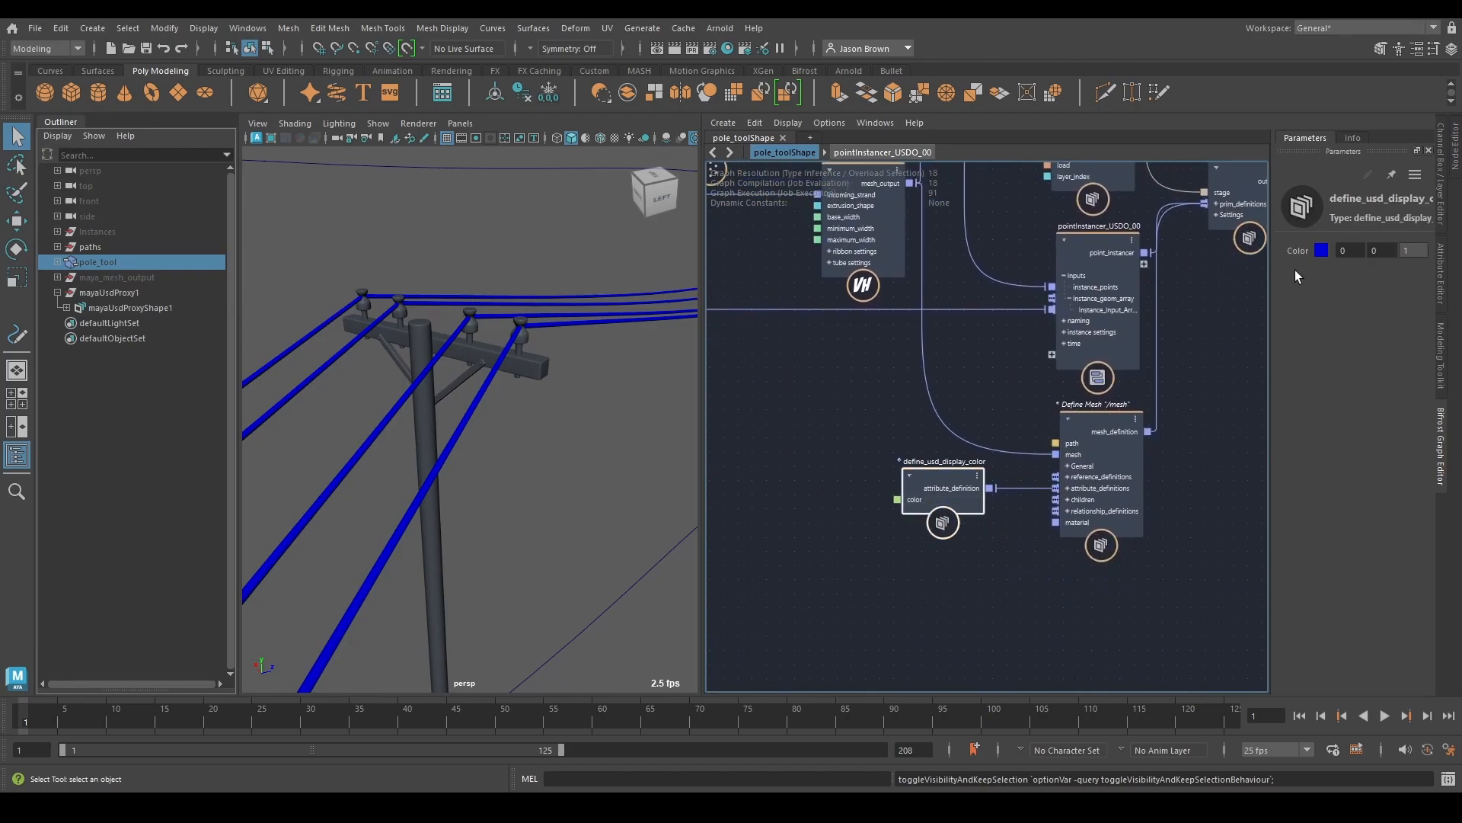
{"action": "left_click", "coordinate": [1321, 250]}
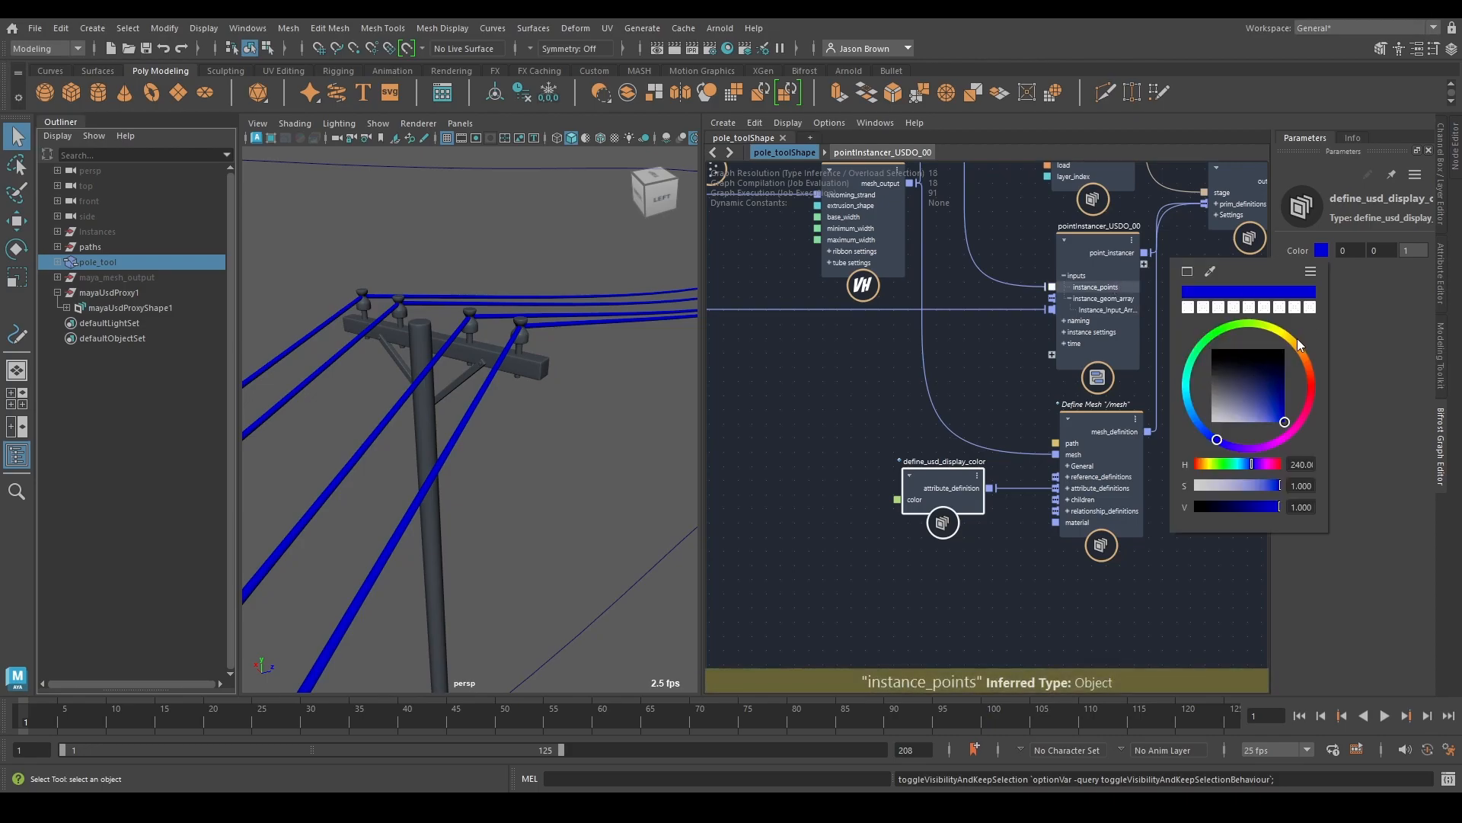
{"action": "left_click_drag", "start_coordinate": [1297, 345], "coordinate": [1301, 350]}
{"action": "left_click", "coordinate": [1380, 321]}
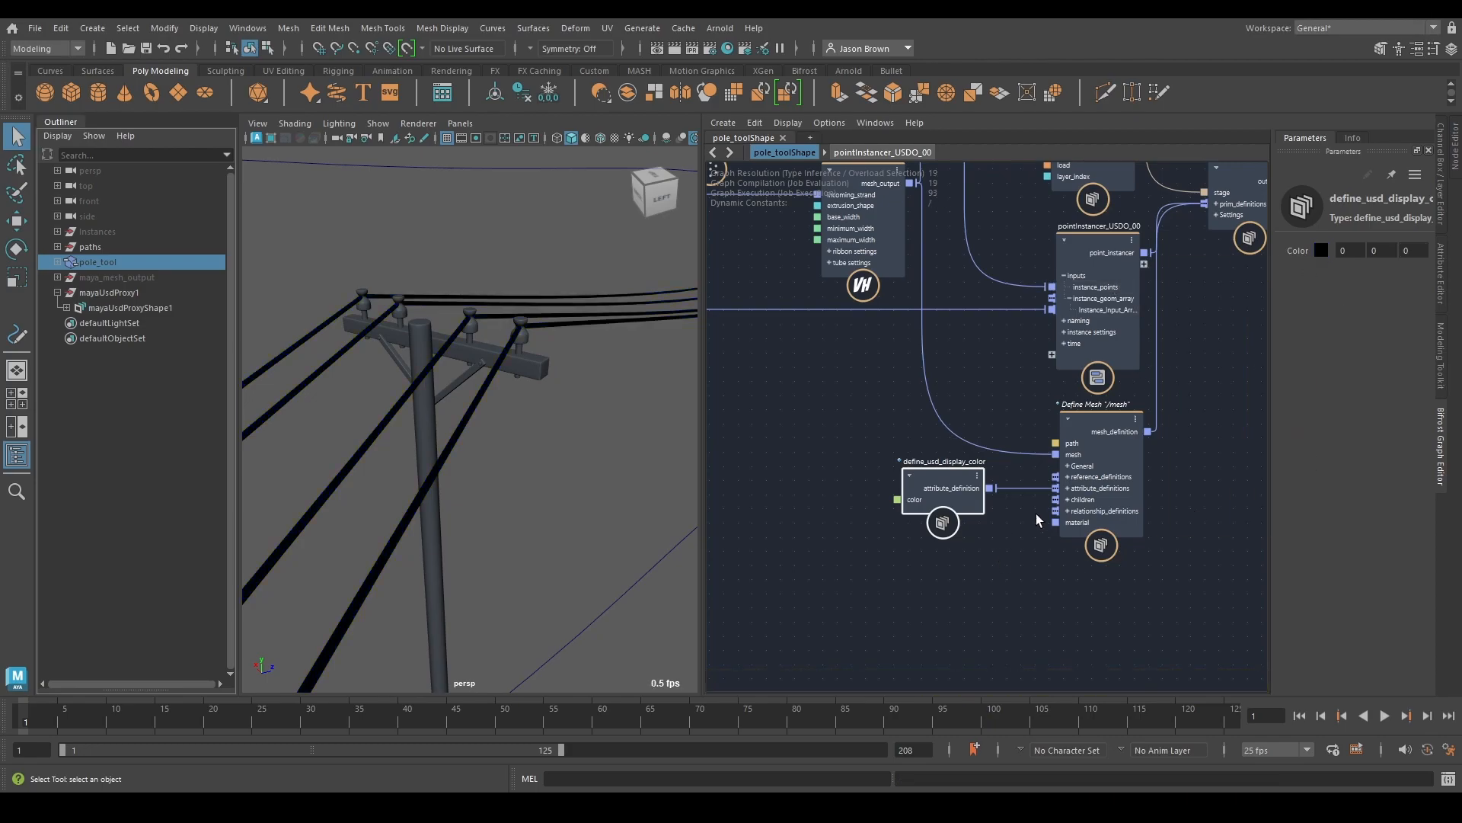
Step: Select the define_usd_mesh node and inspect the USD wires and poles both along the path and up close
{"action": "middle_click_drag", "start_coordinate": [1028, 524], "coordinate": [946, 534]}
{"action": "left_click", "coordinate": [1020, 524]}
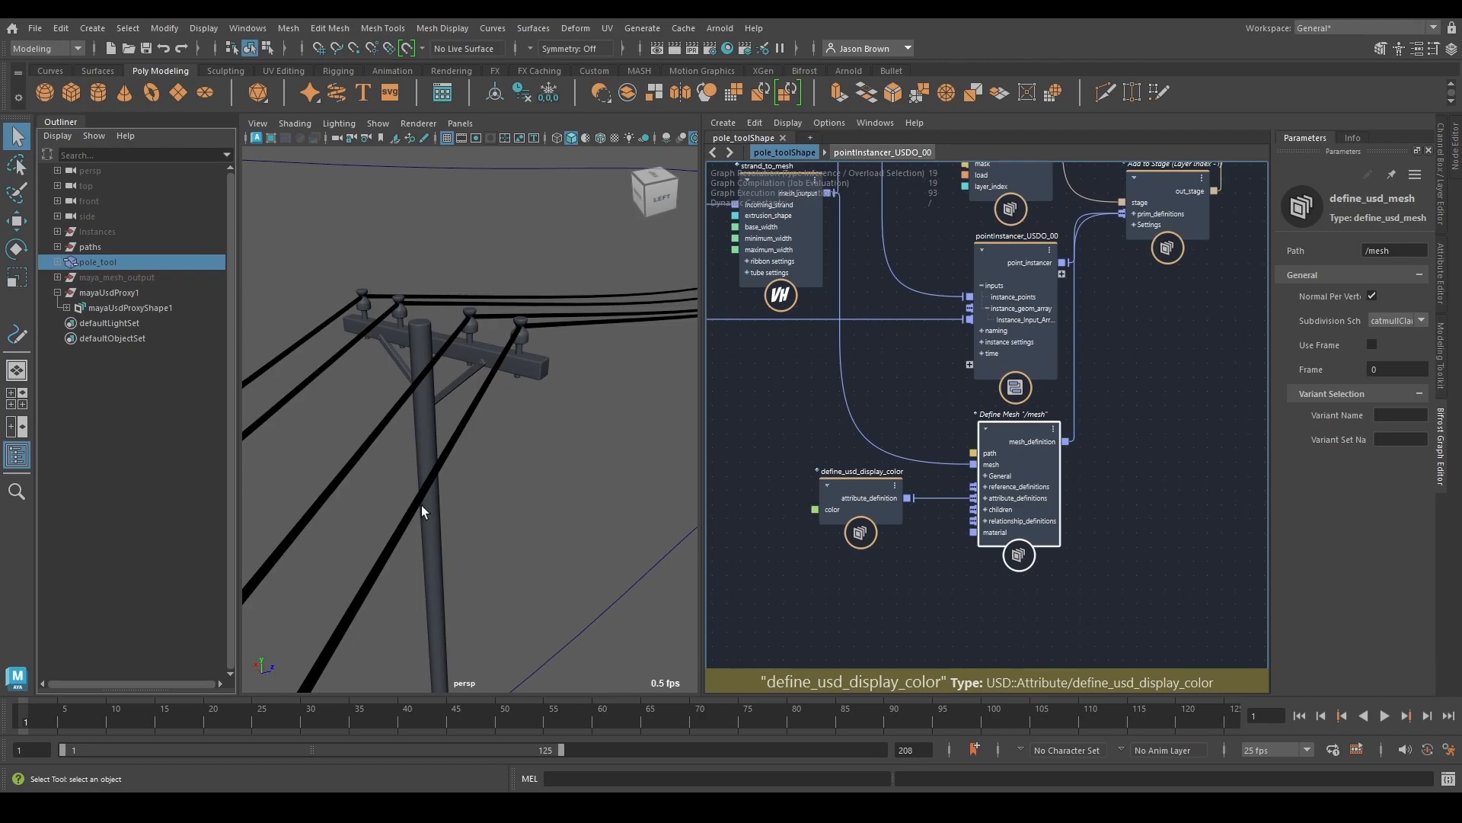
{"action": "middle_click_drag", "start_coordinate": [396, 523], "coordinate": [513, 457], "text": "alt"}
{"action": "right_click_drag", "start_coordinate": [512, 457], "coordinate": [463, 441], "text": "alt"}
{"action": "left_click_drag", "start_coordinate": [463, 442], "coordinate": [555, 445], "text": "alt"}
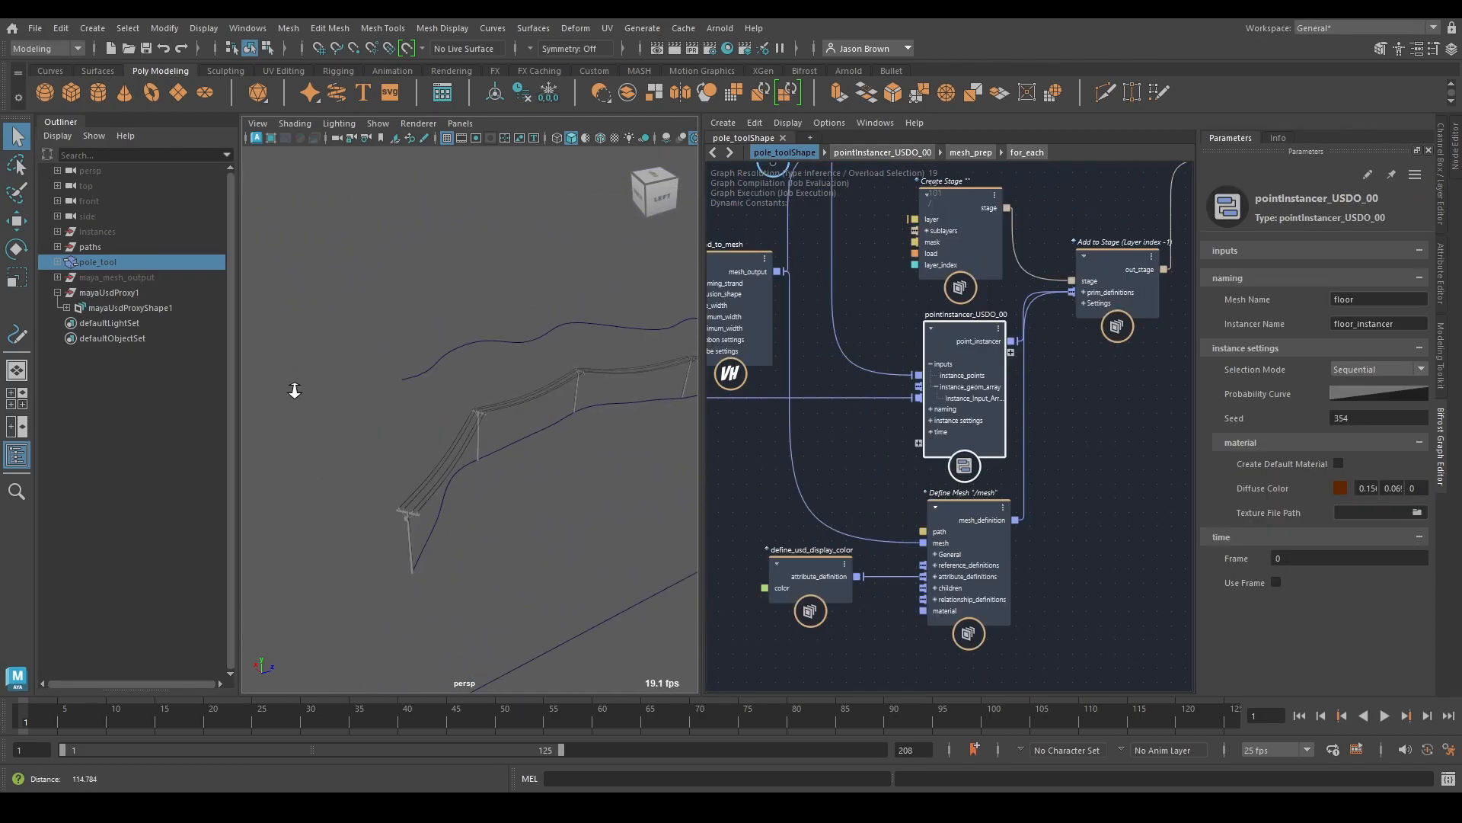
{"action": "middle_click_drag", "start_coordinate": [293, 391], "coordinate": [509, 424], "text": "alt"}
{"action": "right_click_drag", "start_coordinate": [509, 424], "coordinate": [560, 465], "text": "alt"}
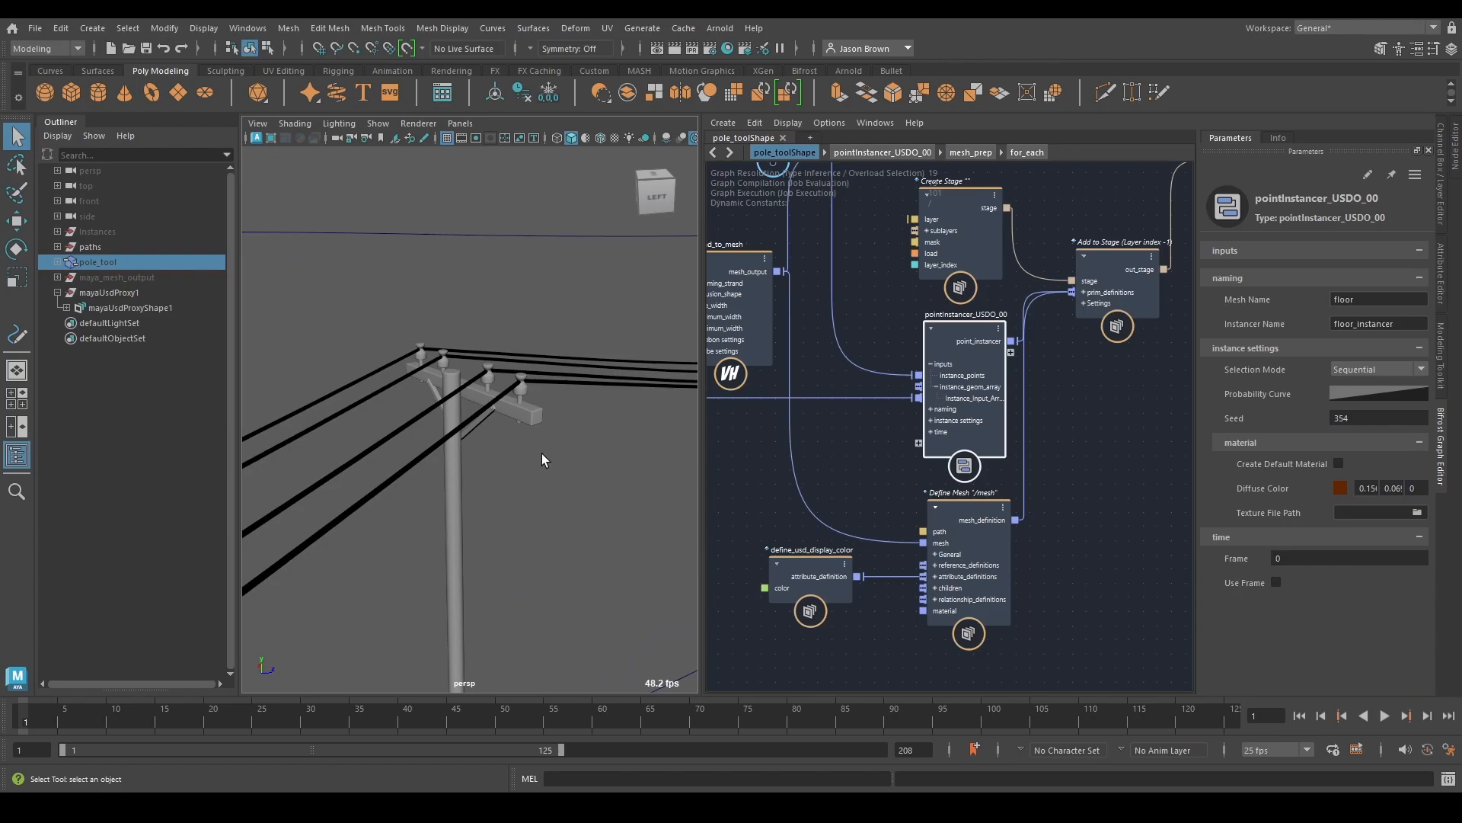
Step: Group the stage, point instancer, mesh definition and display color nodes into a compound named USD_output
{"action": "scroll", "coordinate": [914, 495], "scroll_direction": "down", "scroll_amount": 2}
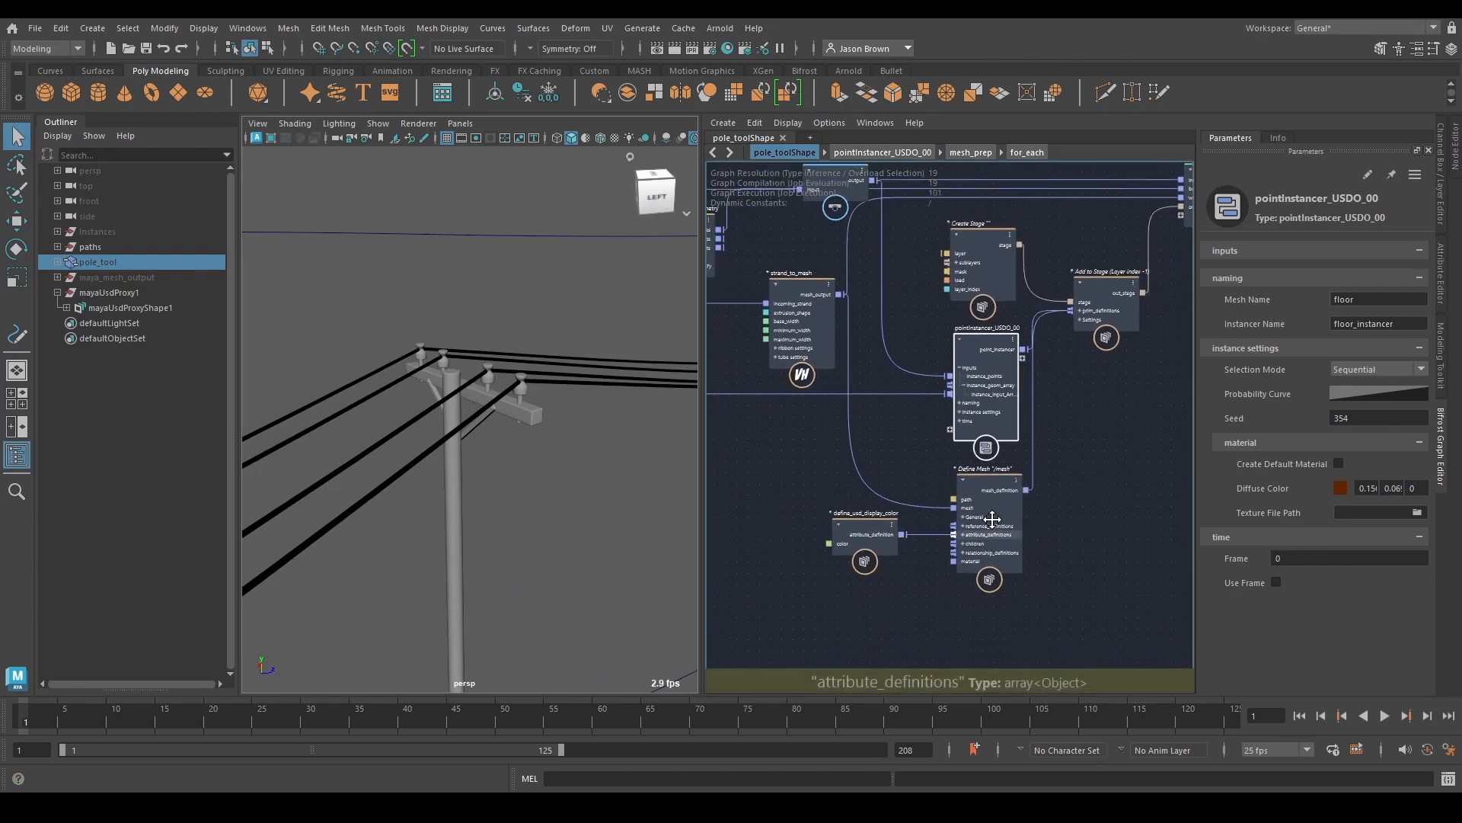
{"action": "middle_click_drag", "start_coordinate": [989, 525], "coordinate": [1000, 503], "text": "alt"}
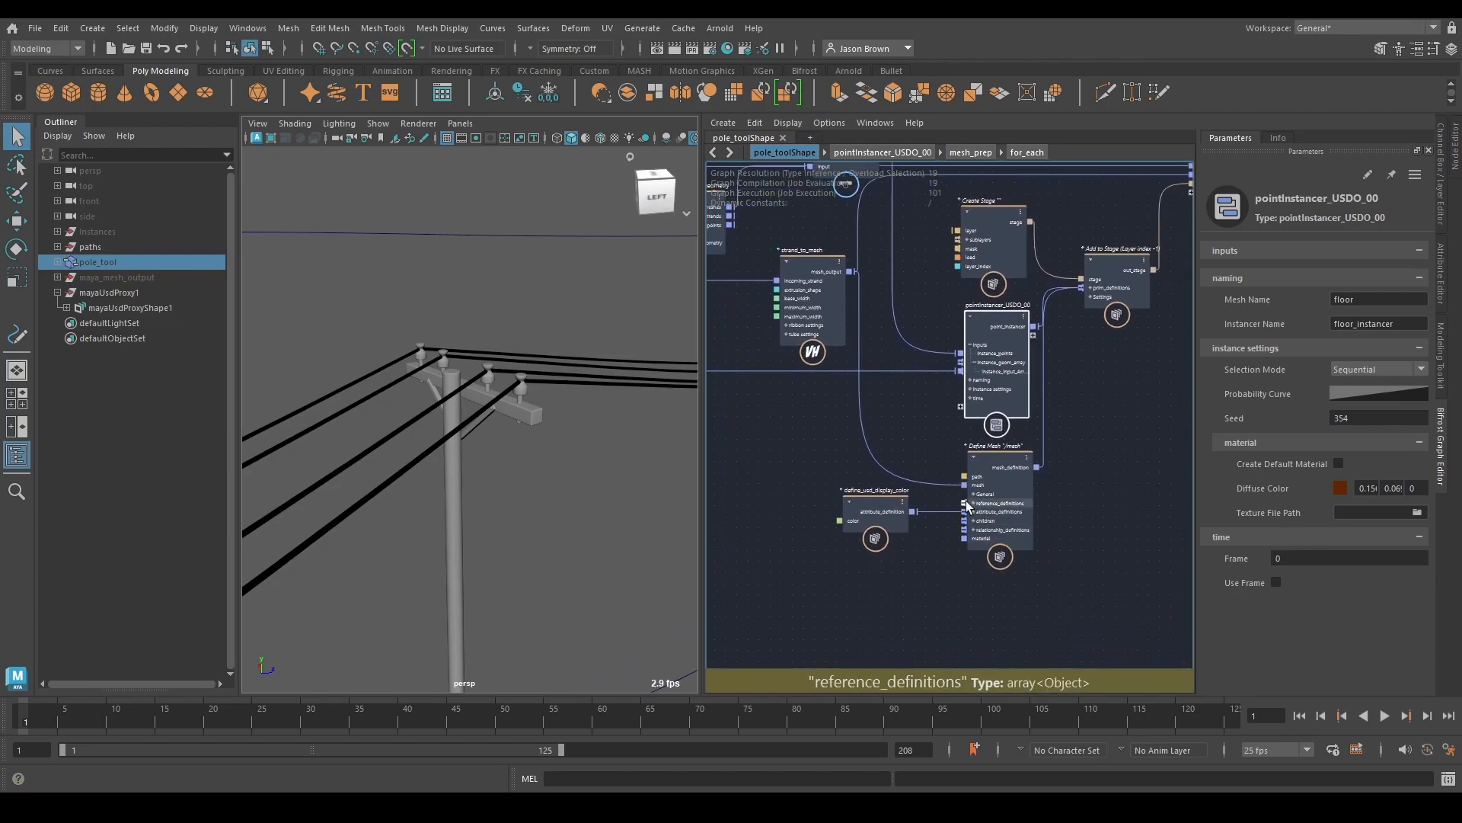
{"action": "middle_click_drag", "start_coordinate": [1066, 481], "coordinate": [1012, 509], "text": "alt"}
{"action": "left_click_drag", "start_coordinate": [816, 234], "coordinate": [1045, 597]}
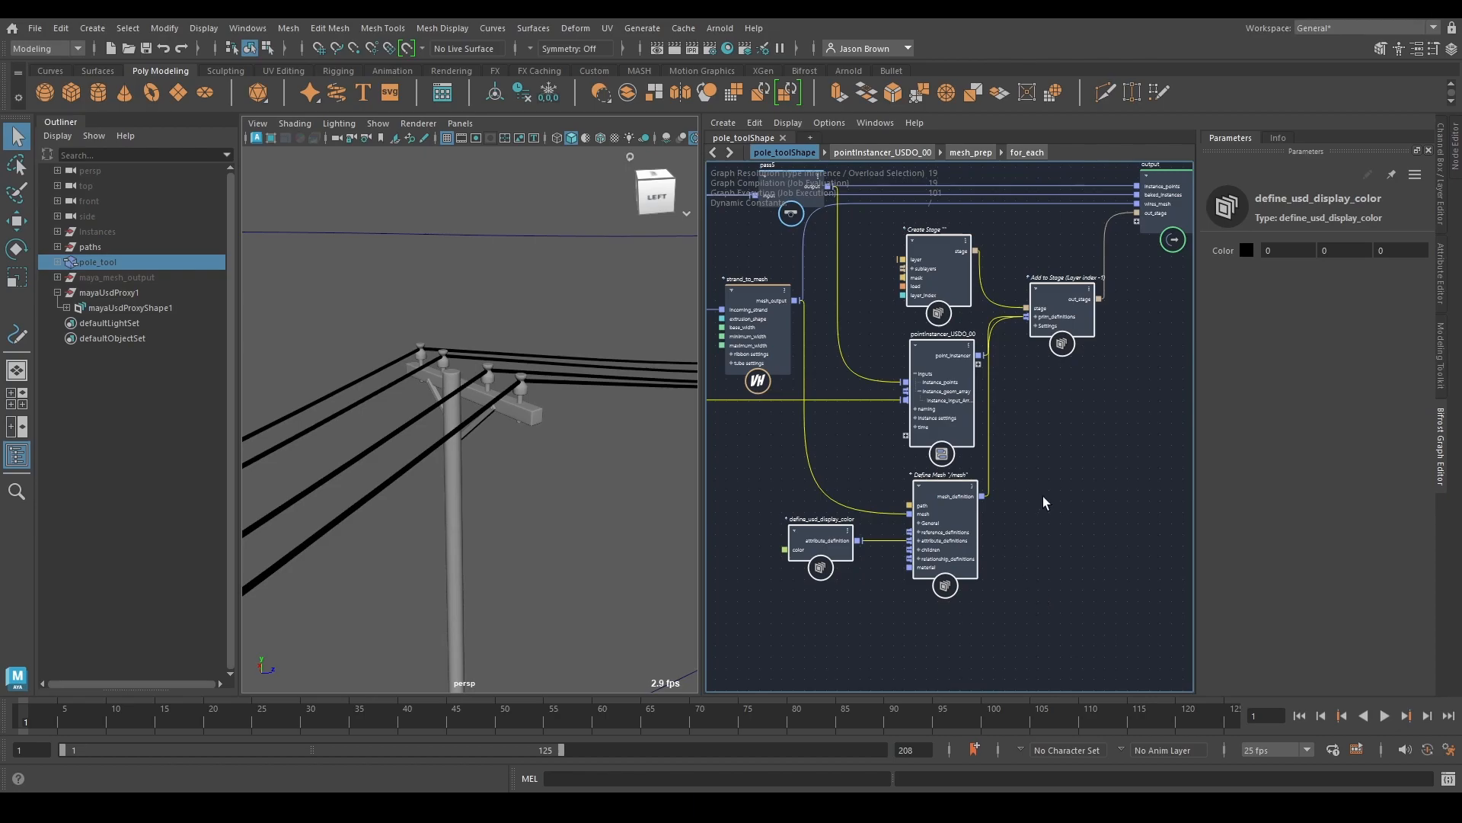
{"action": "key", "text": "ctrl+g"}
{"action": "middle_click_drag", "start_coordinate": [1039, 422], "coordinate": [1065, 528], "text": "alt"}
{"action": "double_click", "coordinate": [944, 457]}
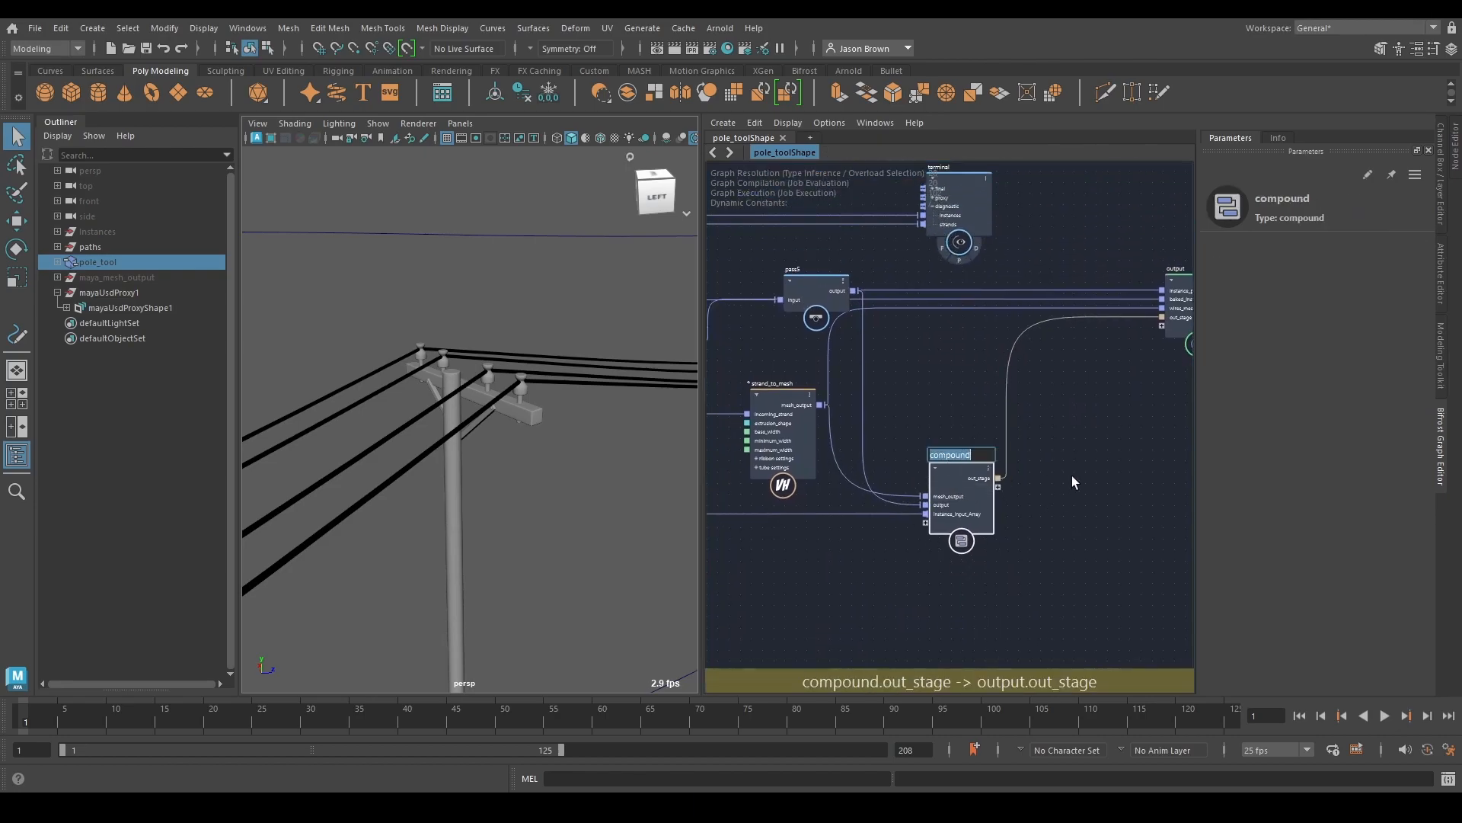
{"action": "type", "text": "USD_output"}
{"action": "key", "text": "Return"}
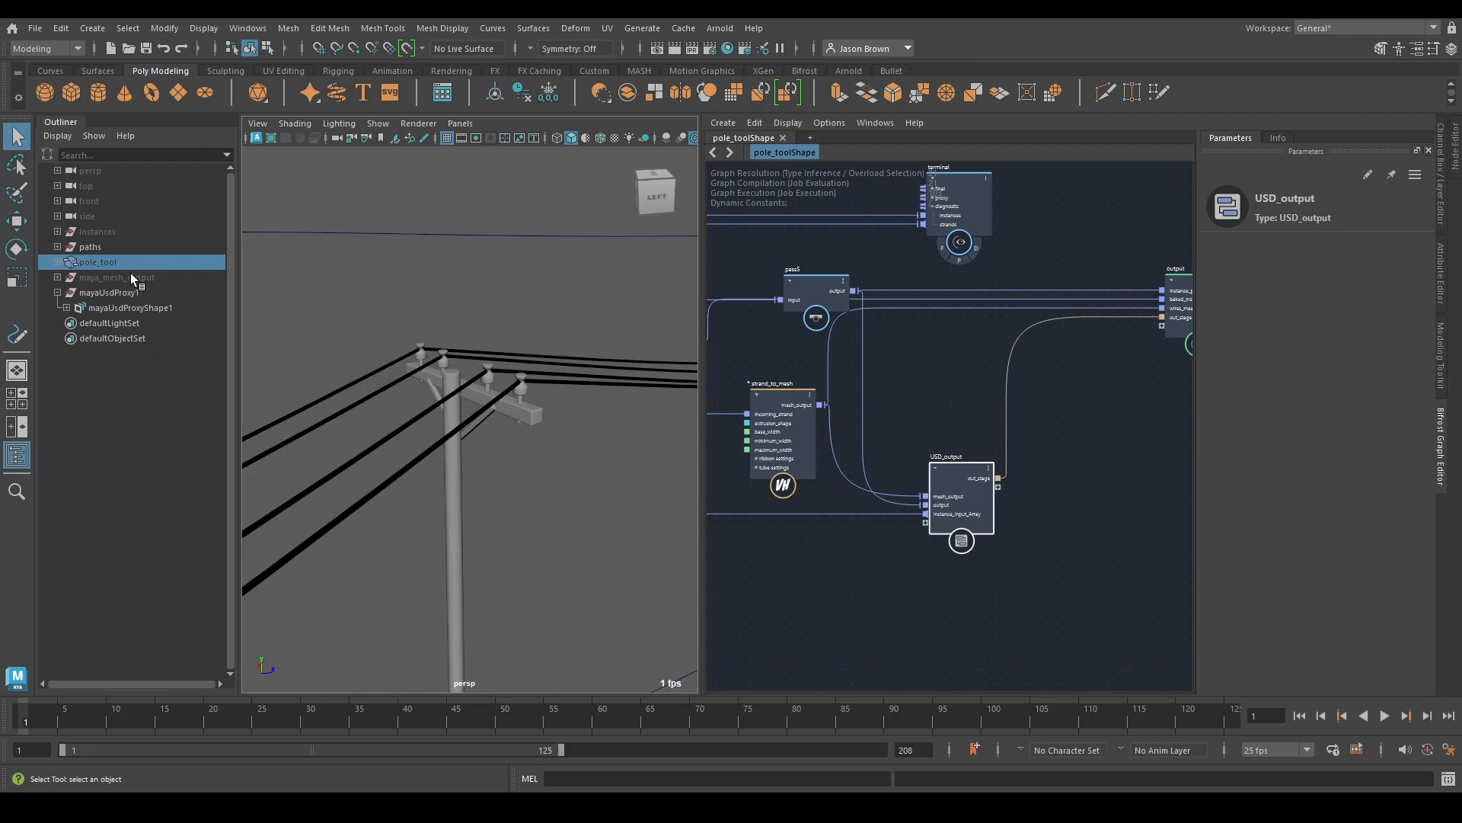
Step: Collapse mayaUsdProxy1's hierarchy in the scene list and move the USD_output compound up beside strand_to_mesh
{"action": "left_click", "coordinate": [111, 277]}
{"action": "left_click", "coordinate": [58, 292]}
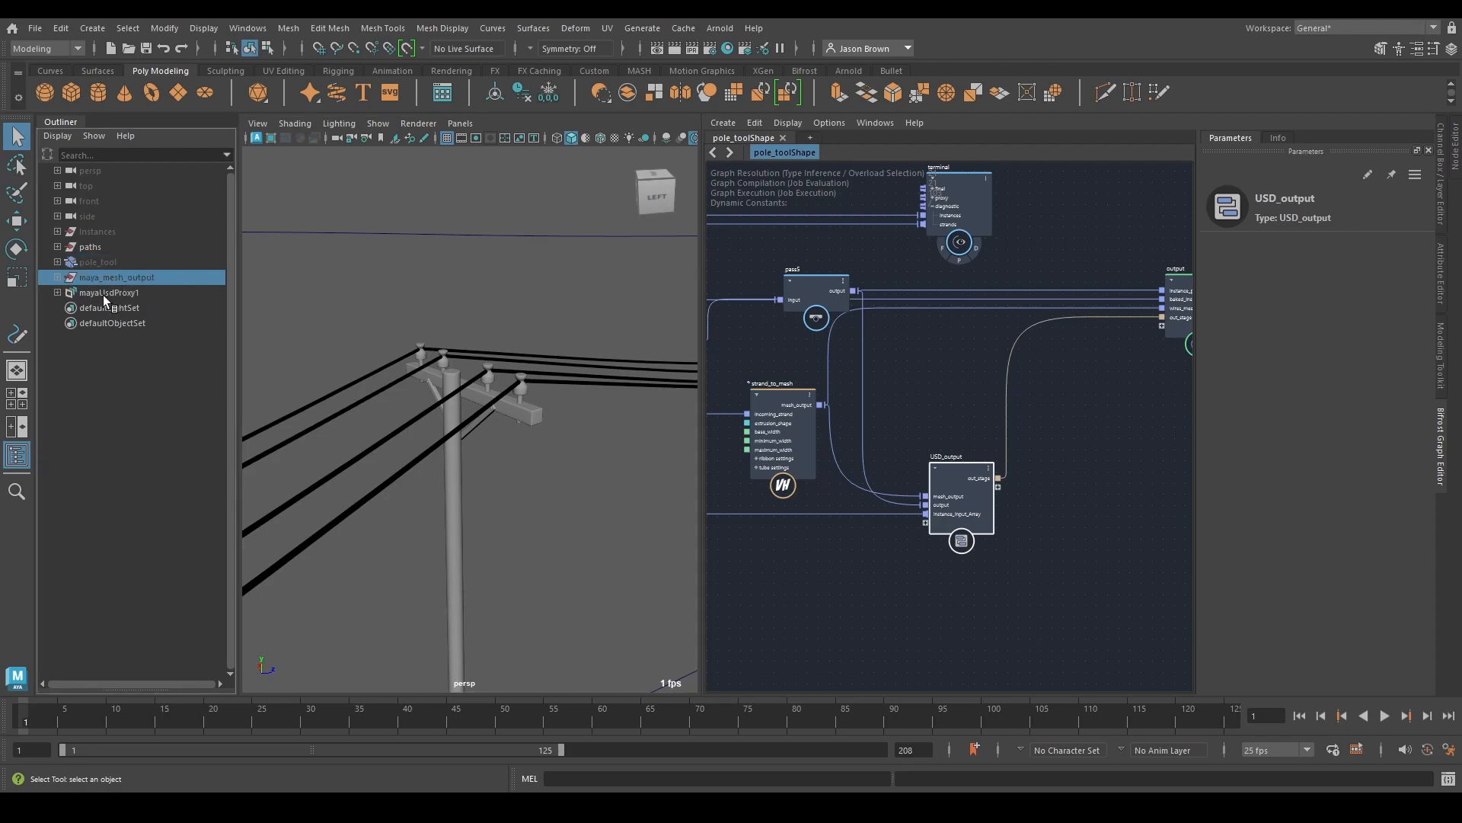
{"action": "left_click", "coordinate": [103, 294]}
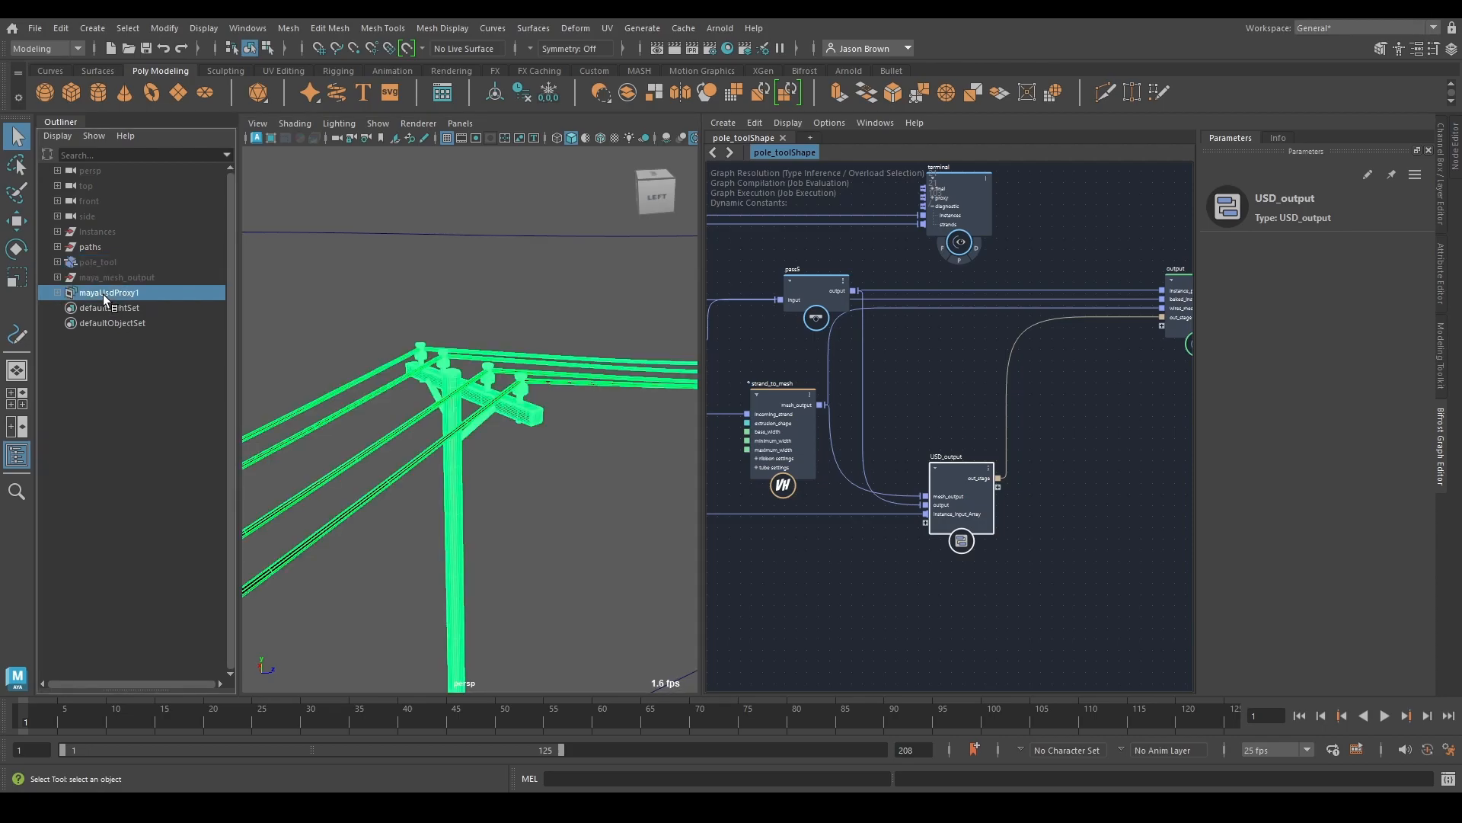
{"action": "left_click_drag", "start_coordinate": [972, 487], "coordinate": [962, 394]}
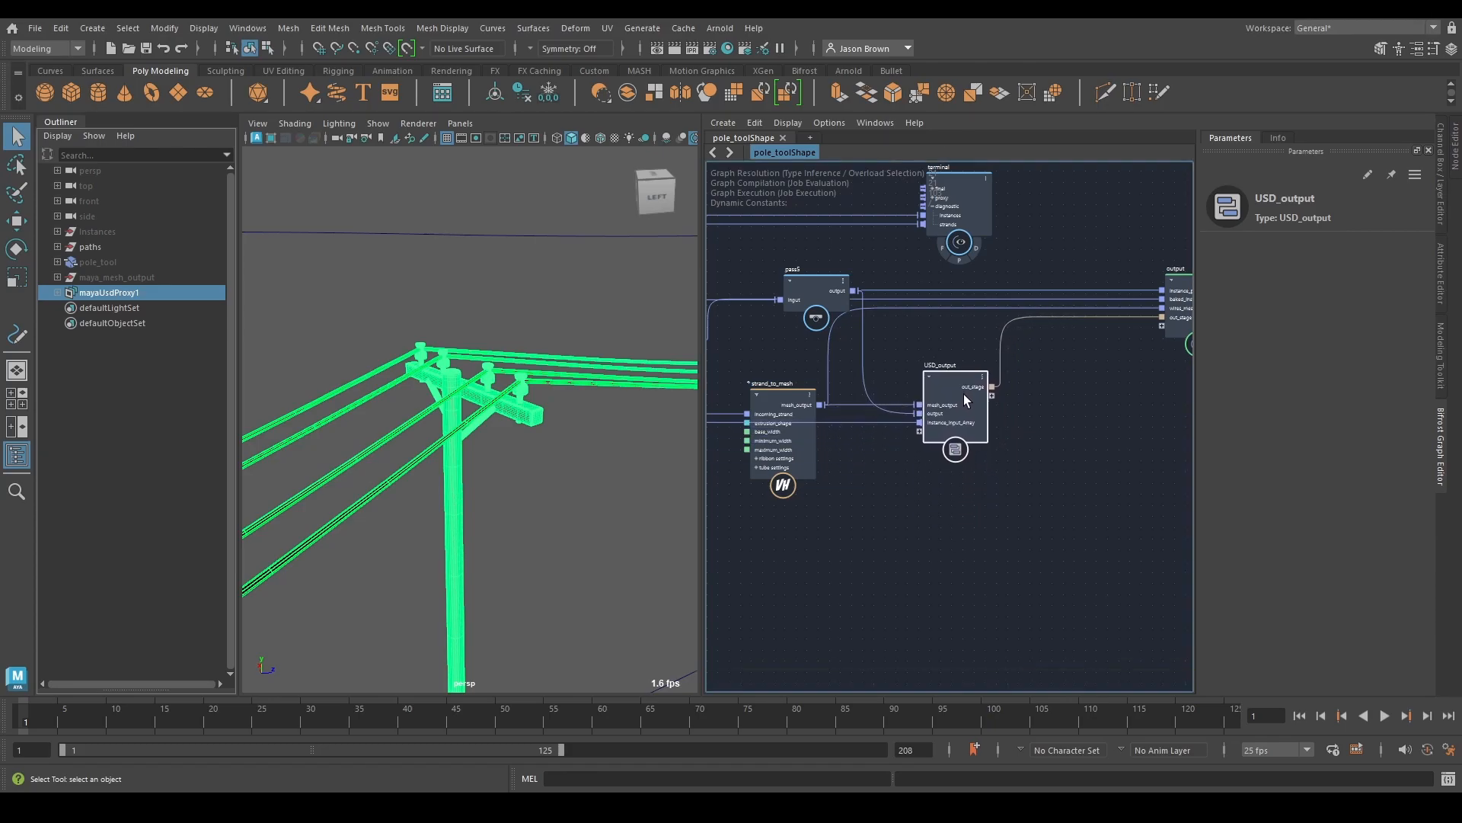
{"action": "left_click", "coordinate": [971, 531]}
Step: Check in the viewport that the USD poles and the wires can be selected separately
{"action": "middle_click_drag", "start_coordinate": [495, 470], "coordinate": [544, 467], "text": "alt"}
{"action": "left_click", "coordinate": [460, 369]}
{"action": "middle_click_drag", "start_coordinate": [537, 394], "coordinate": [495, 427], "text": "alt"}
{"action": "left_click", "coordinate": [441, 437]}
{"action": "right_click_drag", "start_coordinate": [397, 414], "coordinate": [502, 451], "text": "alt"}
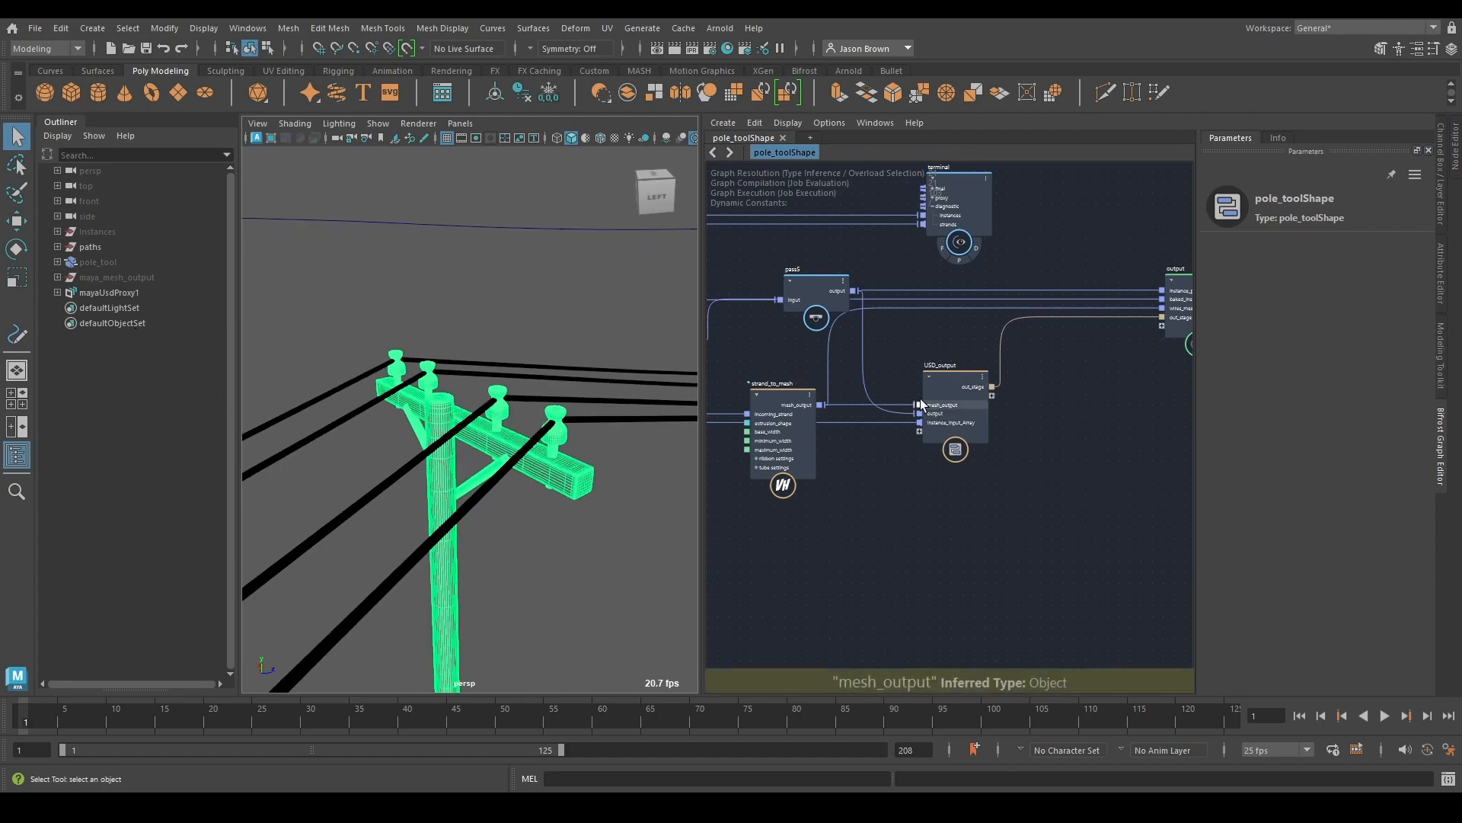
{"action": "left_click", "coordinate": [330, 432]}
Step: Swap the visibility of the two outputs, hiding mayaUsdProxy1 and showing maya_mesh_output
{"action": "left_click", "coordinate": [99, 292]}
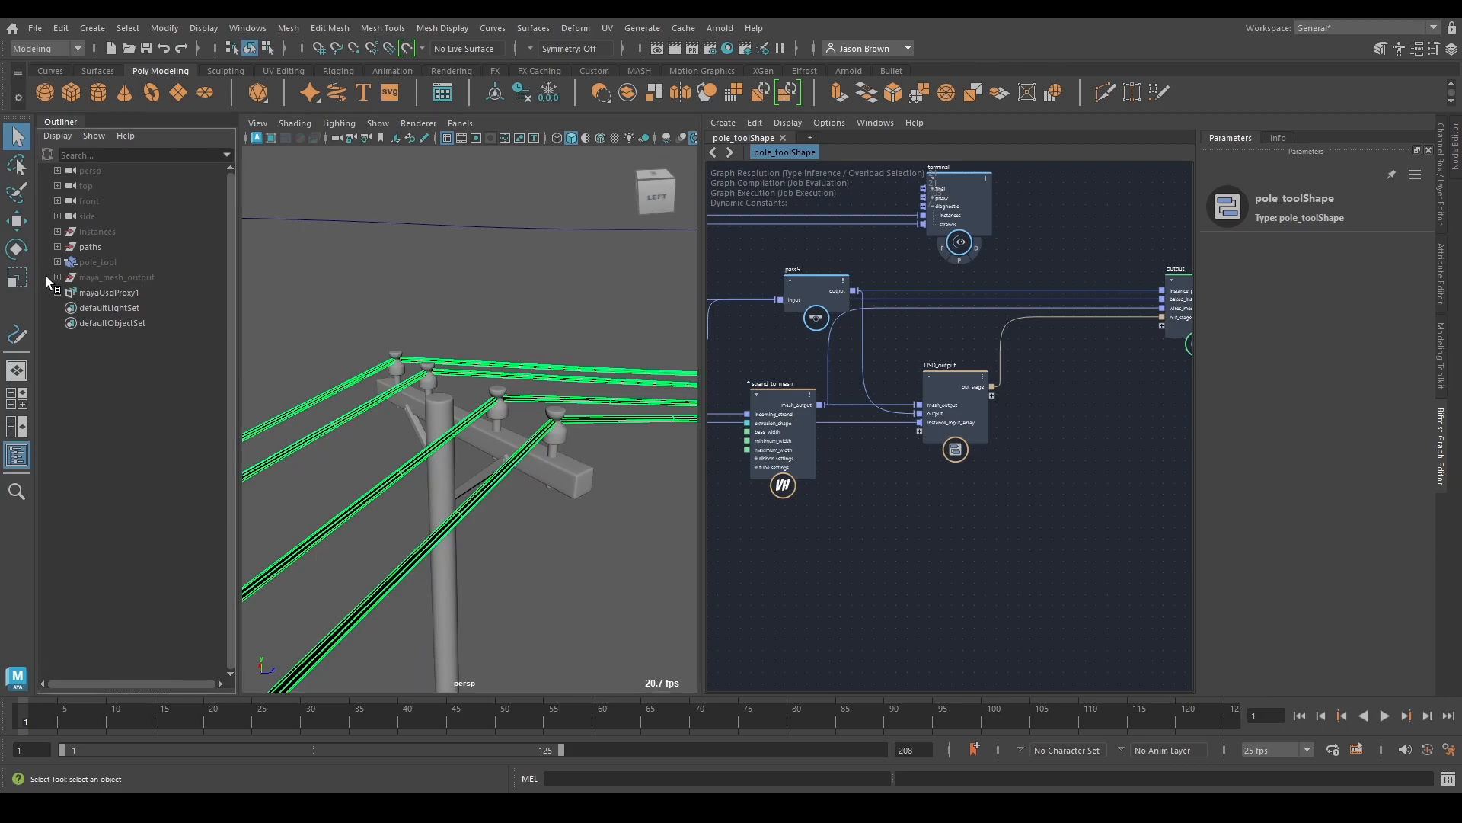
{"action": "left_click", "coordinate": [96, 280], "text": "ctrl"}
{"action": "key", "text": "h"}
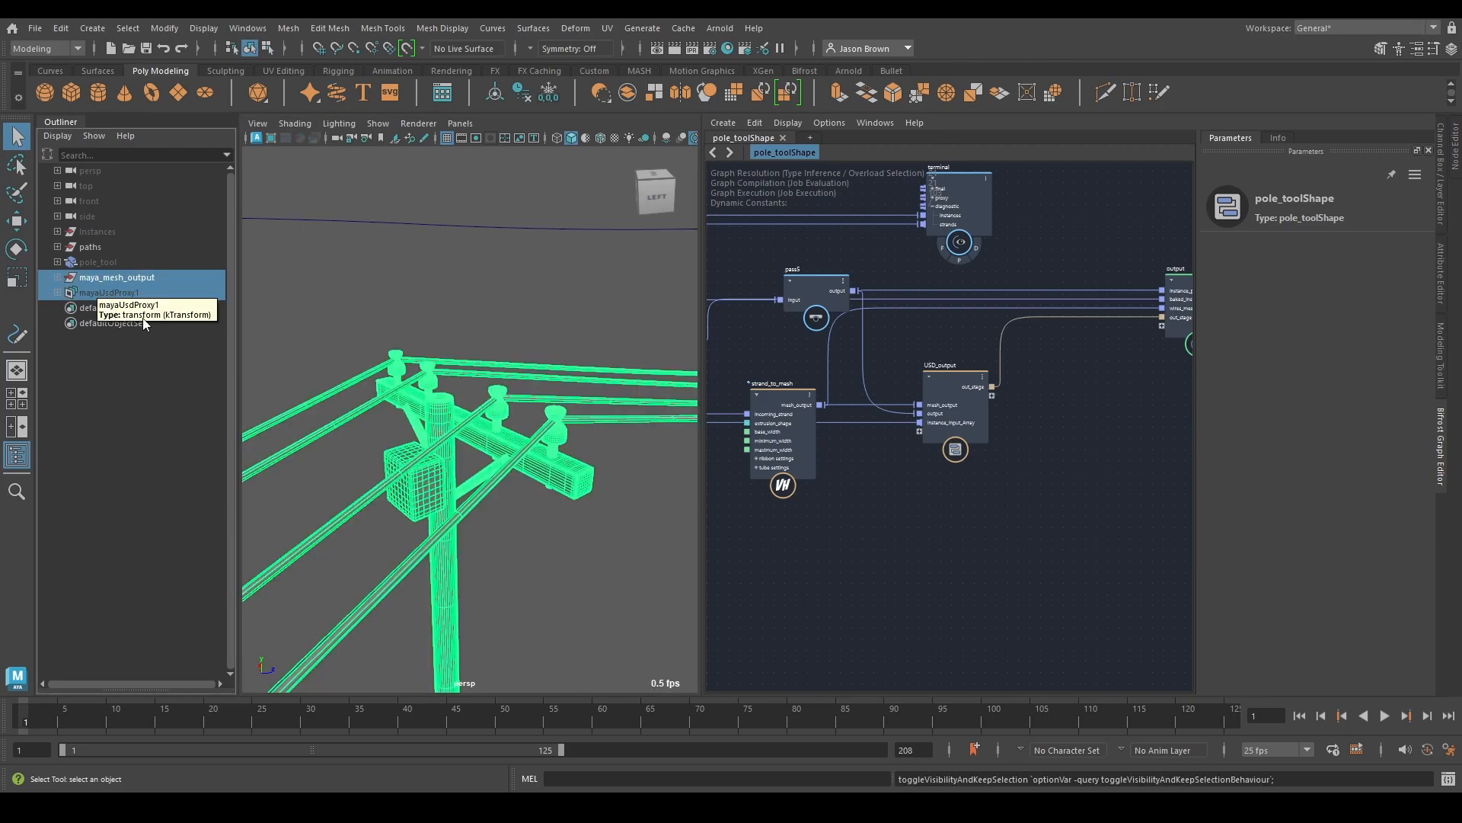
Step: Expand the maya_mesh_output group and select its wiresMesh object
{"action": "left_click", "coordinate": [89, 276]}
{"action": "left_click", "coordinate": [57, 277]}
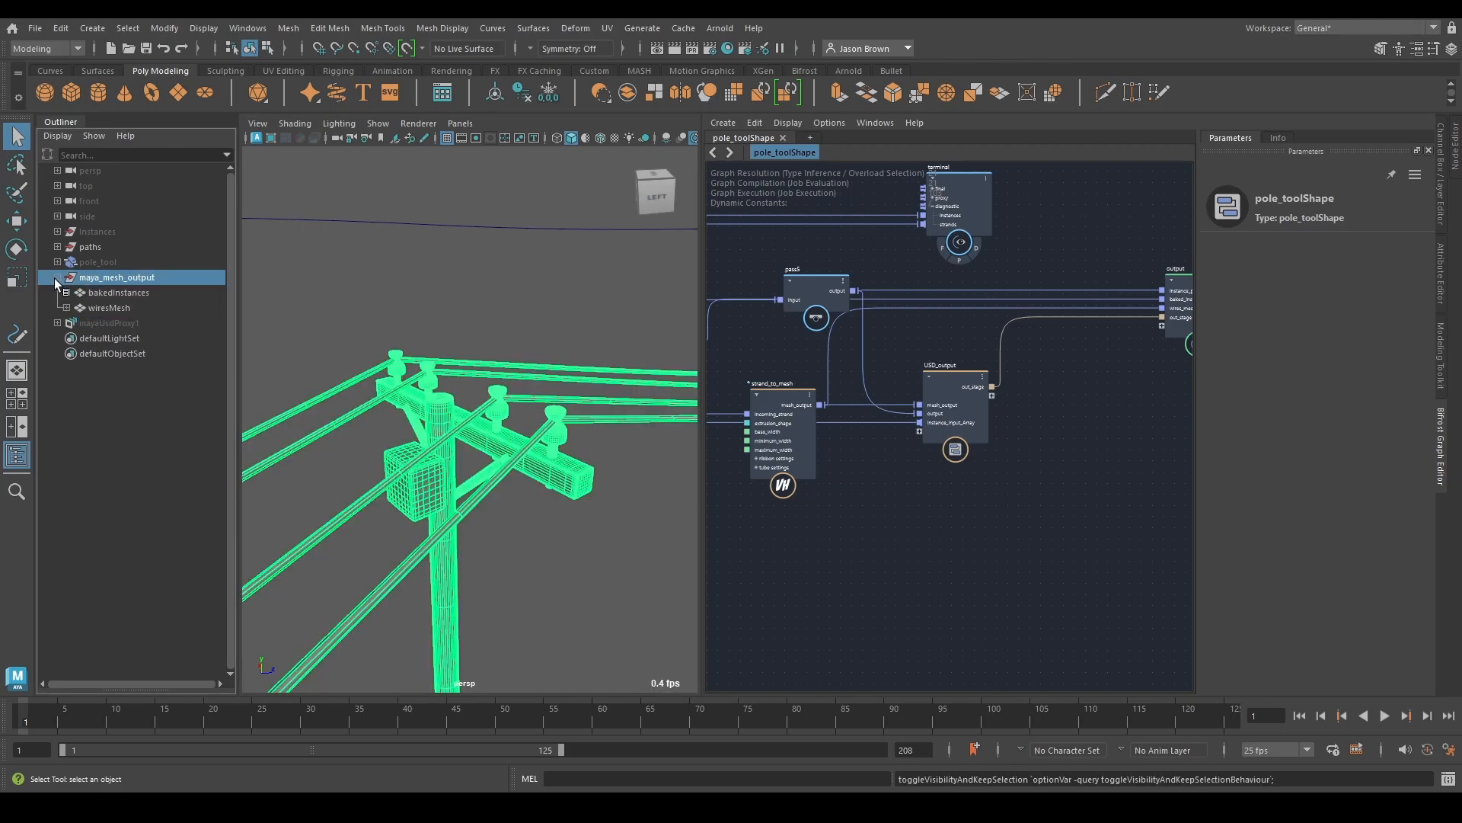
{"action": "left_click", "coordinate": [116, 305]}
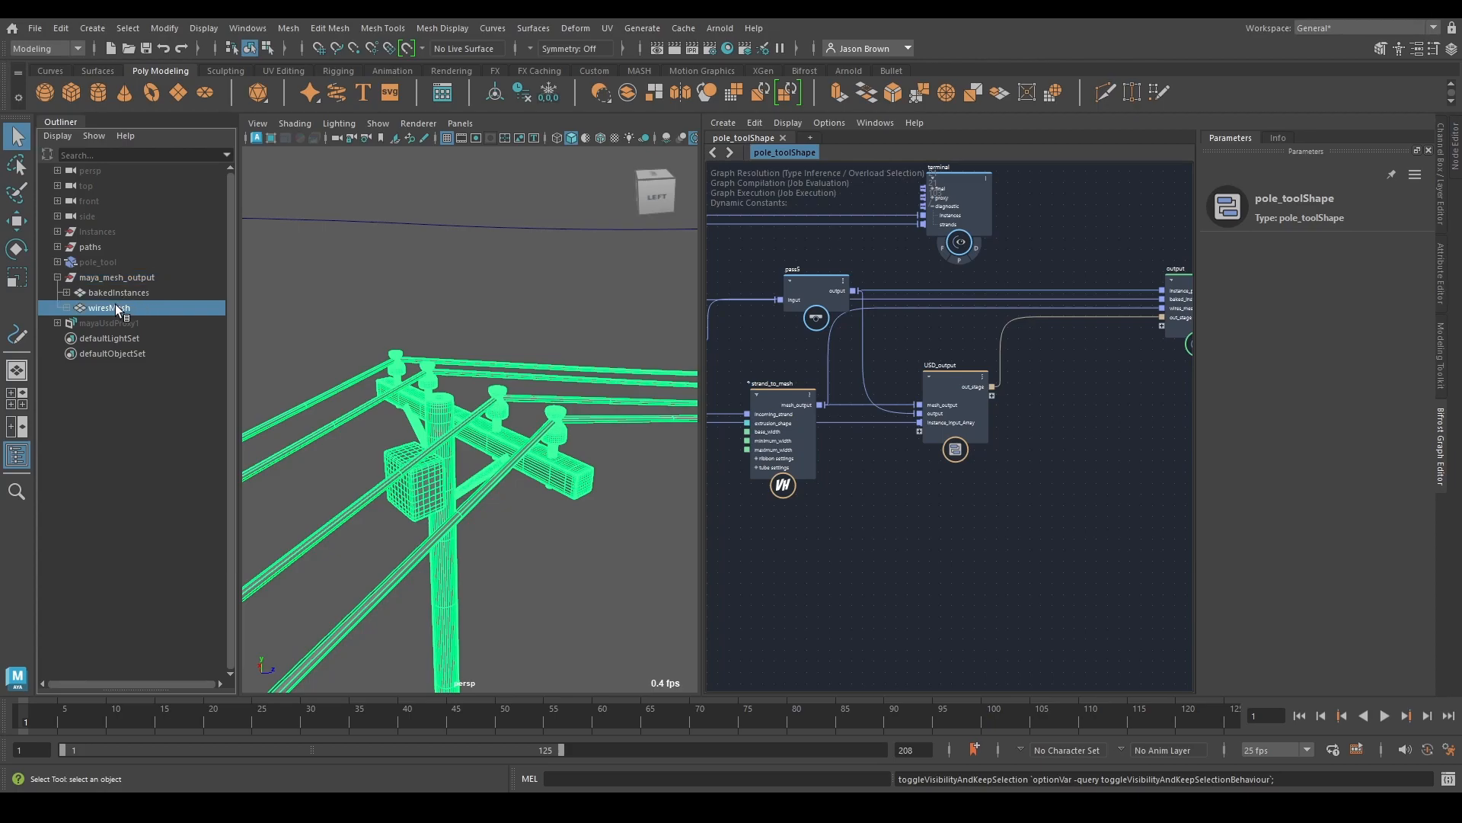
Step: Inspect the wiresMesh UVs in the UV Editor, return to object selection and collapse the maya_mesh_output group
{"action": "left_click", "coordinate": [605, 28]}
{"action": "left_click", "coordinate": [627, 62]}
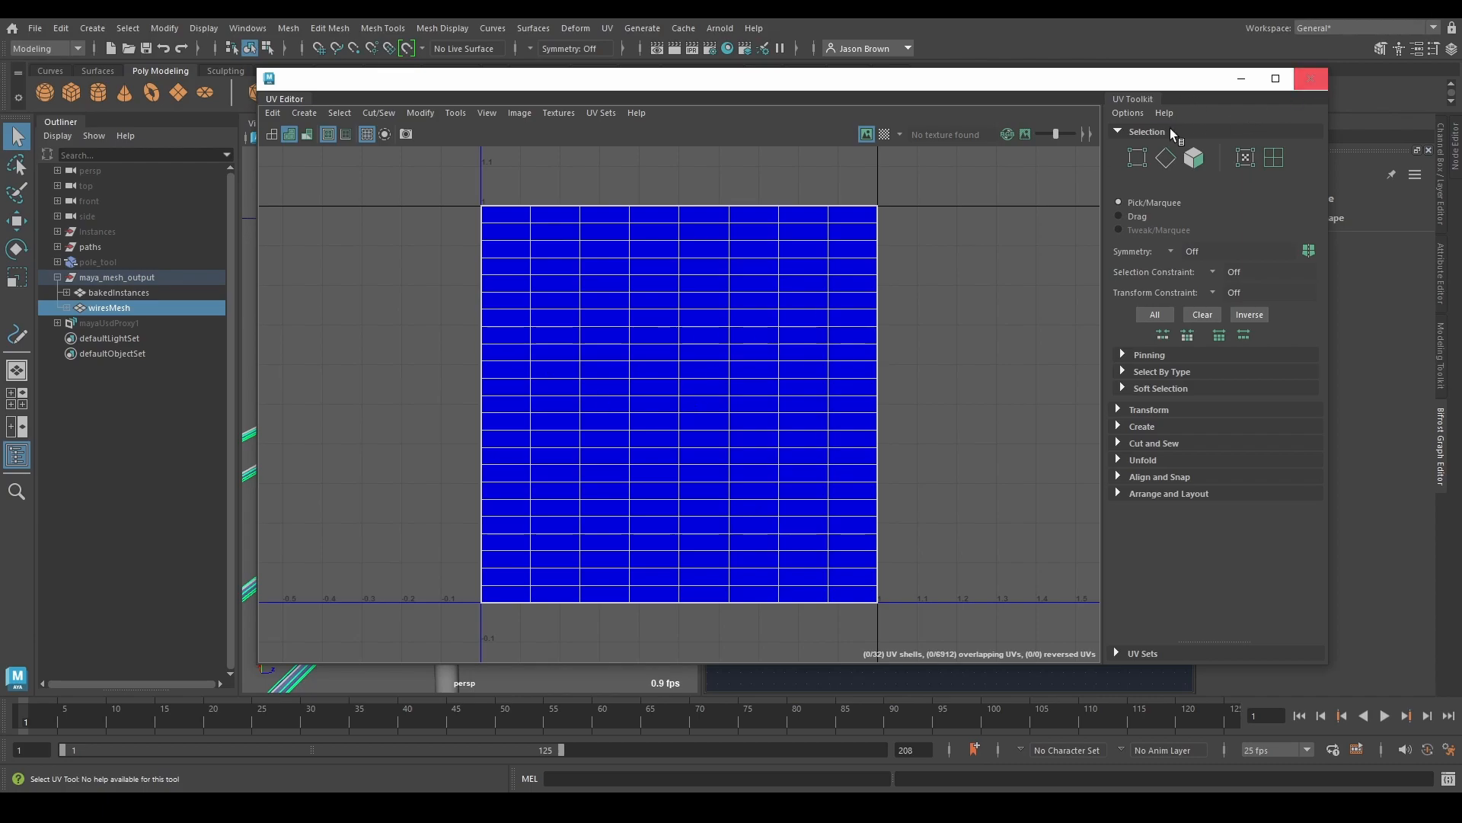
{"action": "left_click", "coordinate": [1245, 158]}
{"action": "left_click_drag", "start_coordinate": [467, 173], "coordinate": [975, 621]}
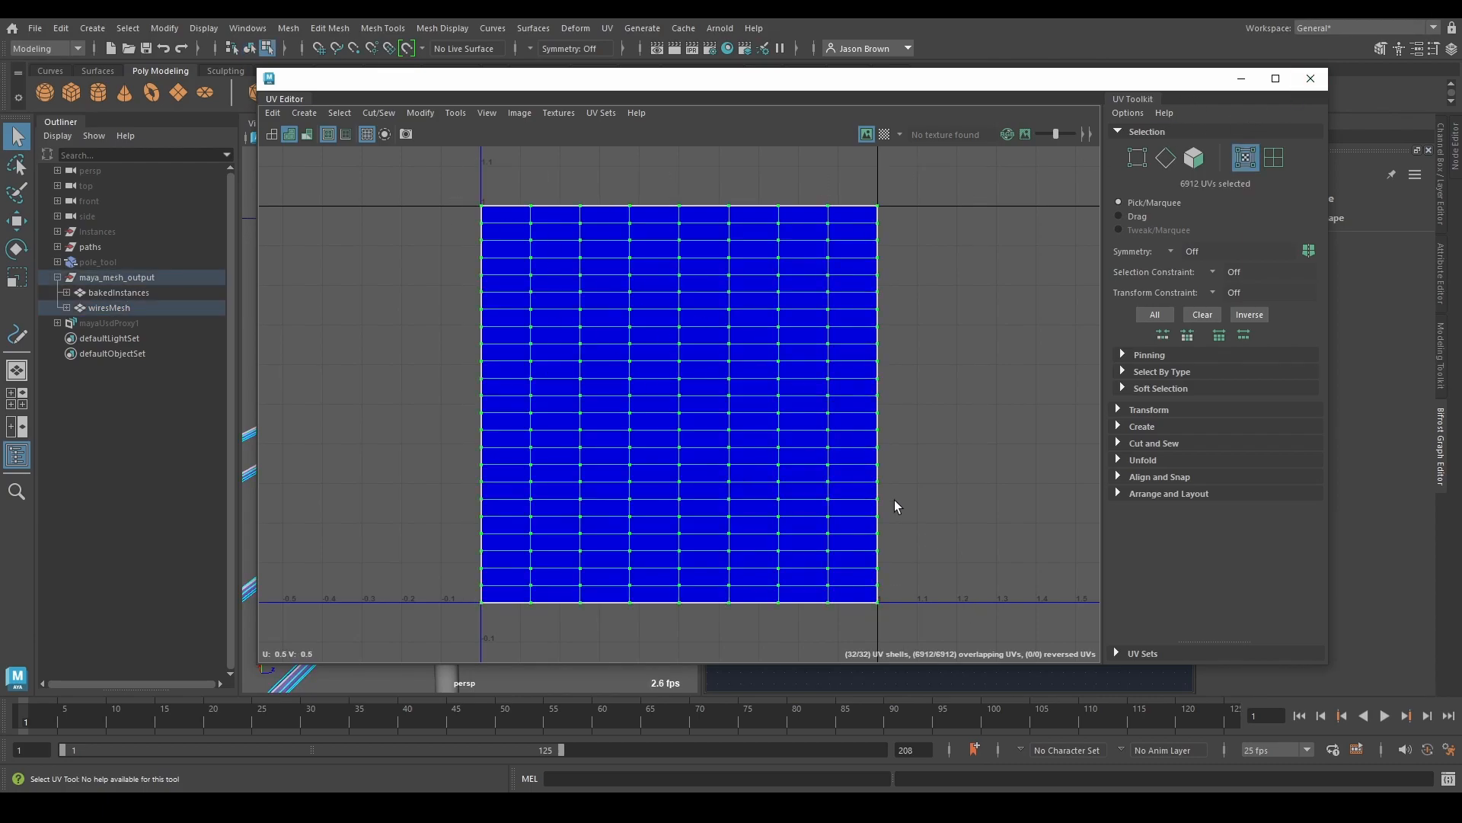
{"action": "left_click", "coordinate": [1309, 78]}
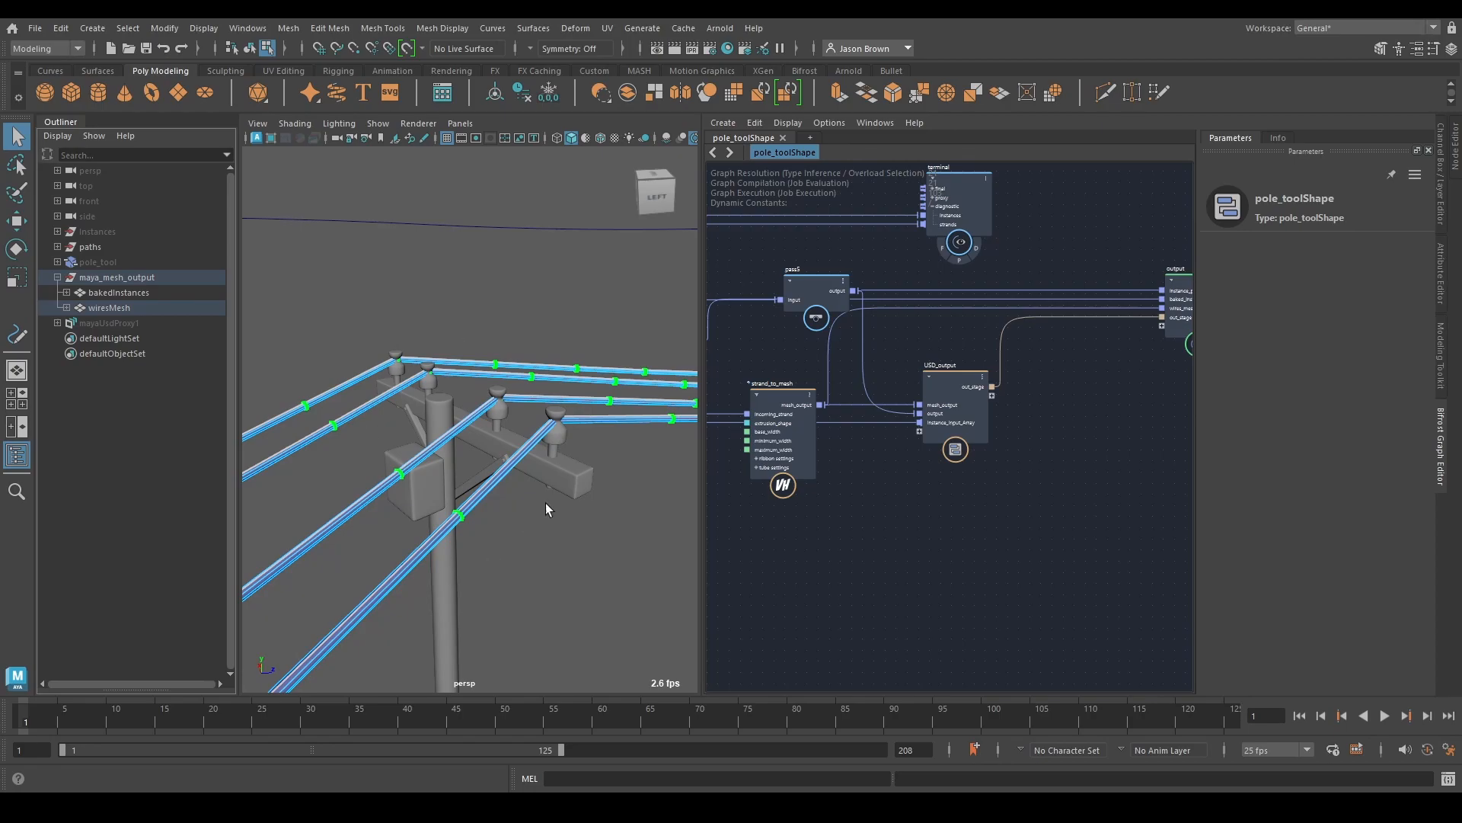
{"action": "right_click_drag", "start_coordinate": [425, 317], "coordinate": [453, 313]}
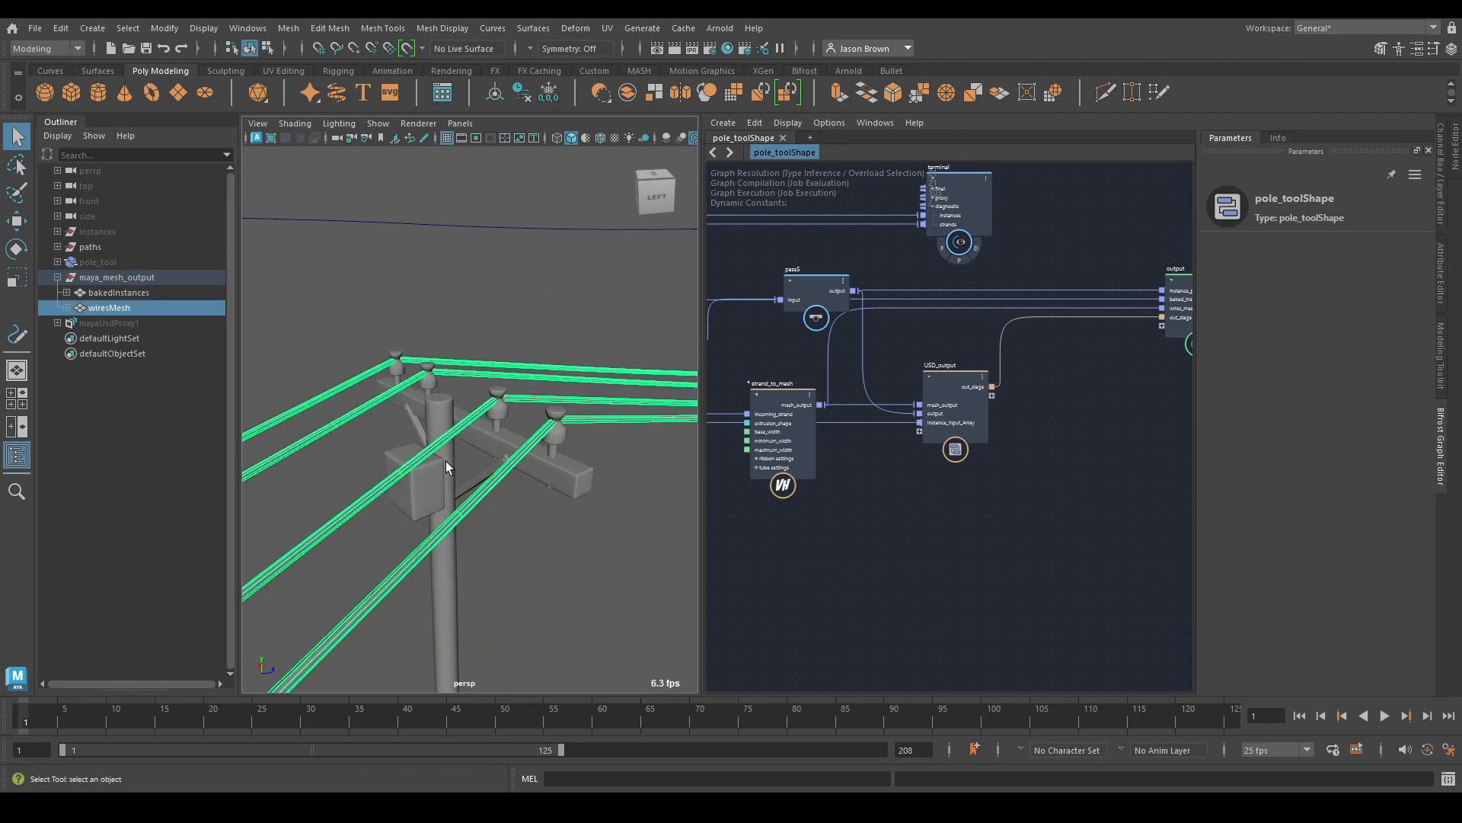
{"action": "left_click", "coordinate": [57, 277]}
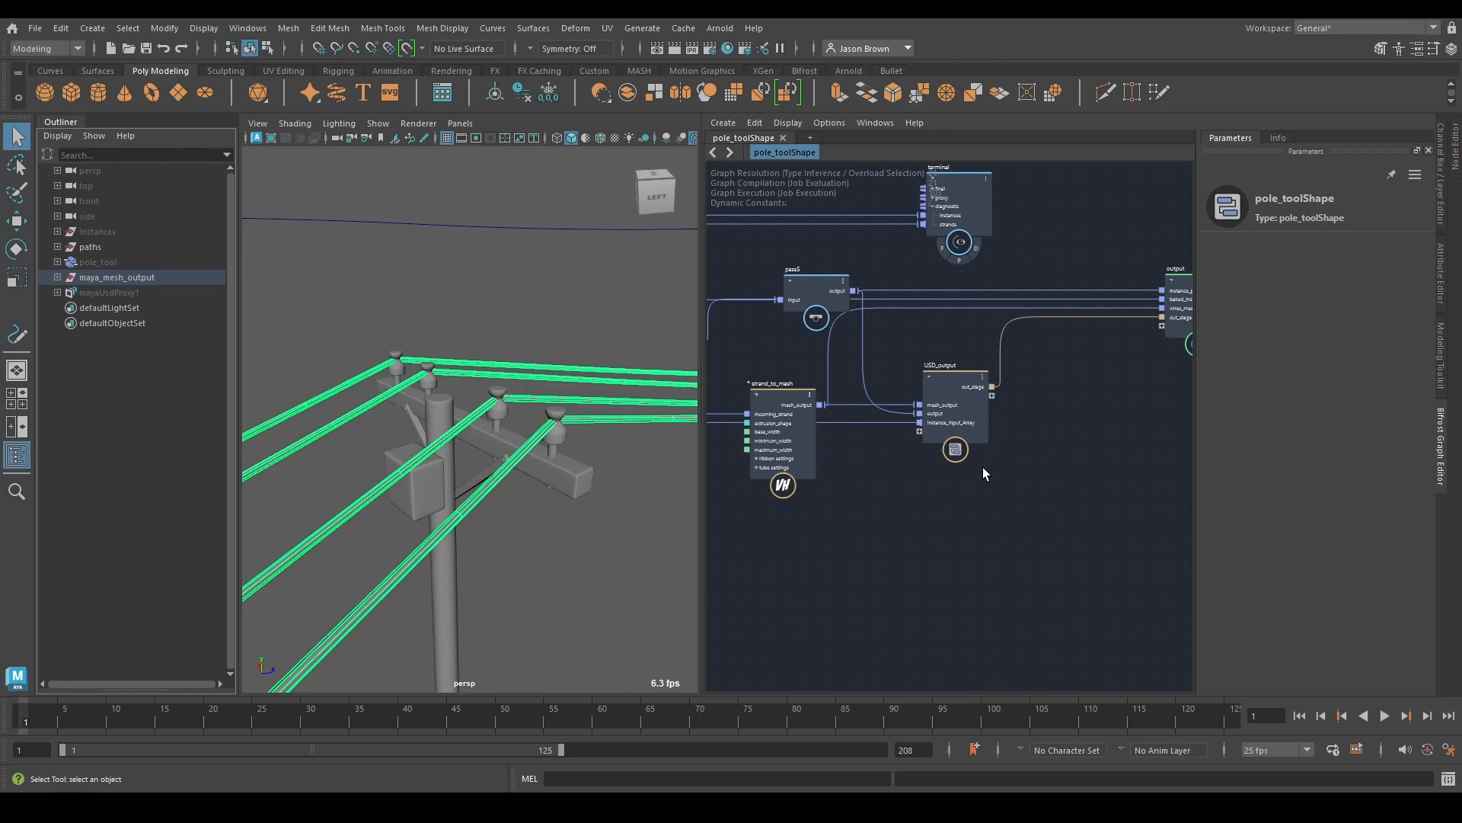
Step: Shift the strand_to_mesh node slightly closer to USD_output and review pole_tool's exposed attributes with the poles in view
{"action": "mouse_move", "coordinate": [772, 440]}
{"action": "left_mouse_down"}
{"action": "mouse_move", "coordinate": [792, 426]}
{"action": "mouse_move", "coordinate": [797, 439]}
{"action": "left_mouse_up"}
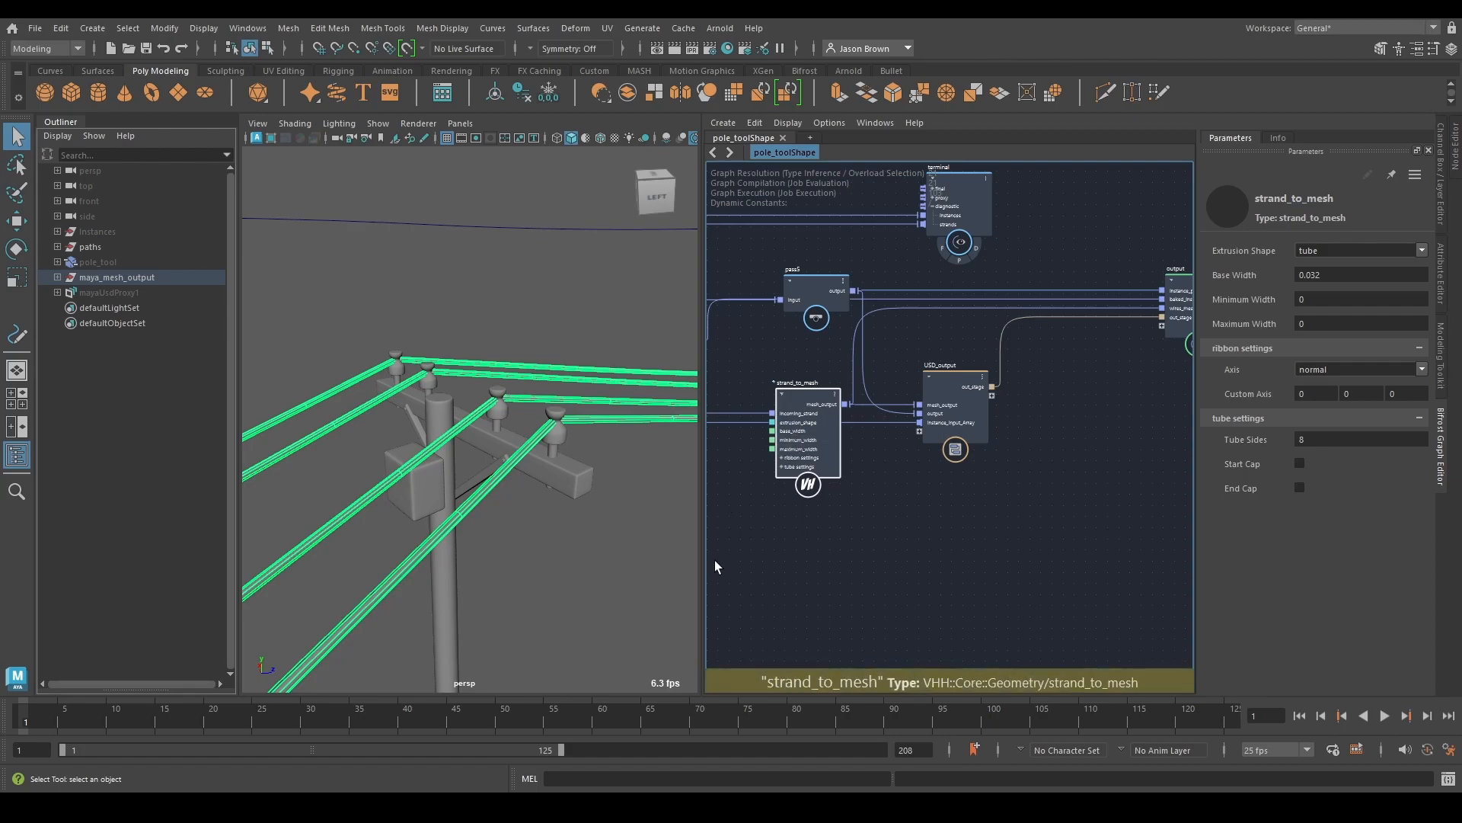
{"action": "left_click", "coordinate": [546, 491]}
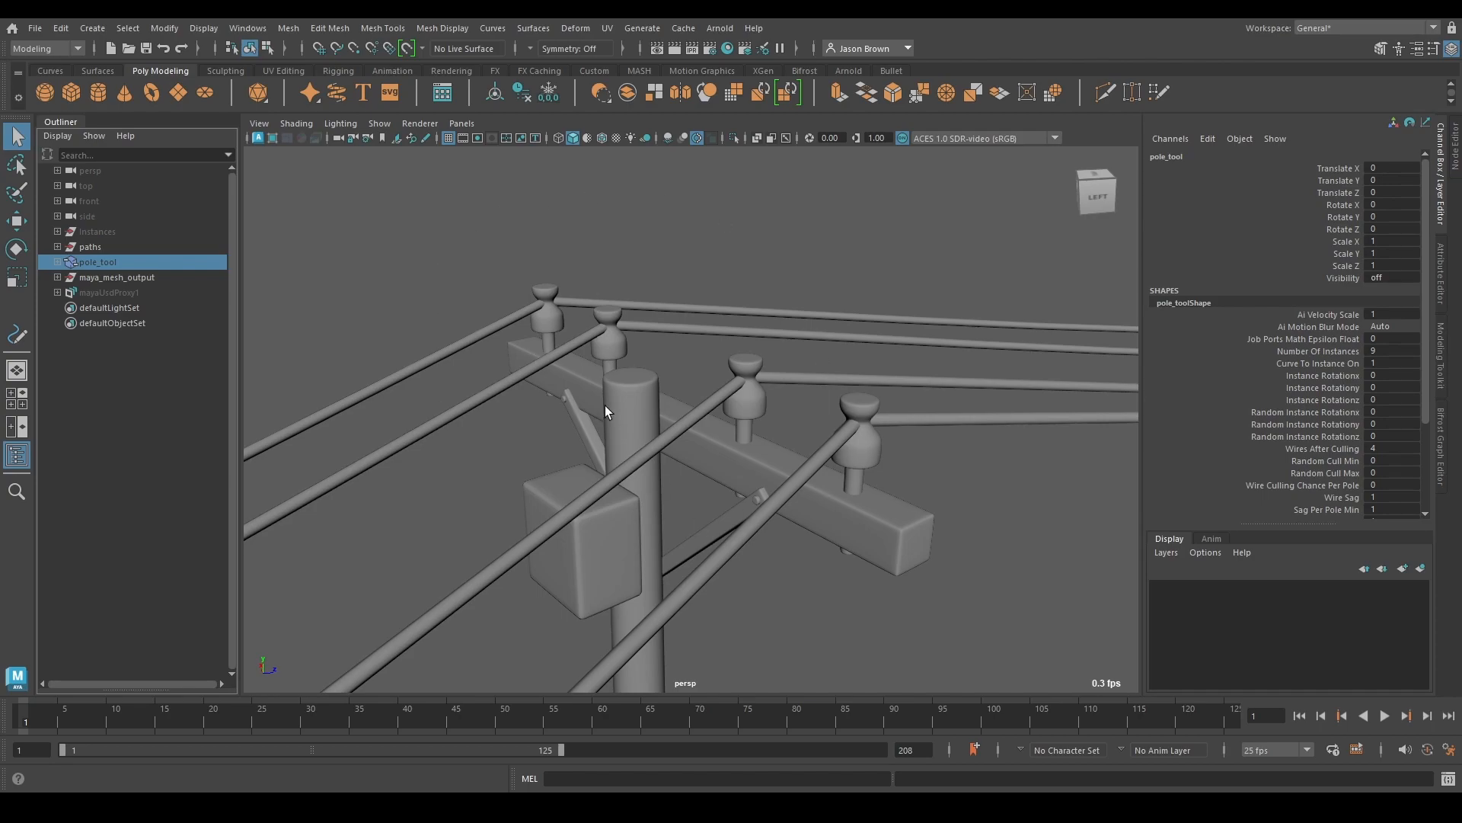
{"action": "scroll", "coordinate": [604, 411], "scroll_direction": "down", "scroll_amount": 5}
{"action": "right_click_drag", "start_coordinate": [640, 418], "coordinate": [916, 491], "text": "alt"}
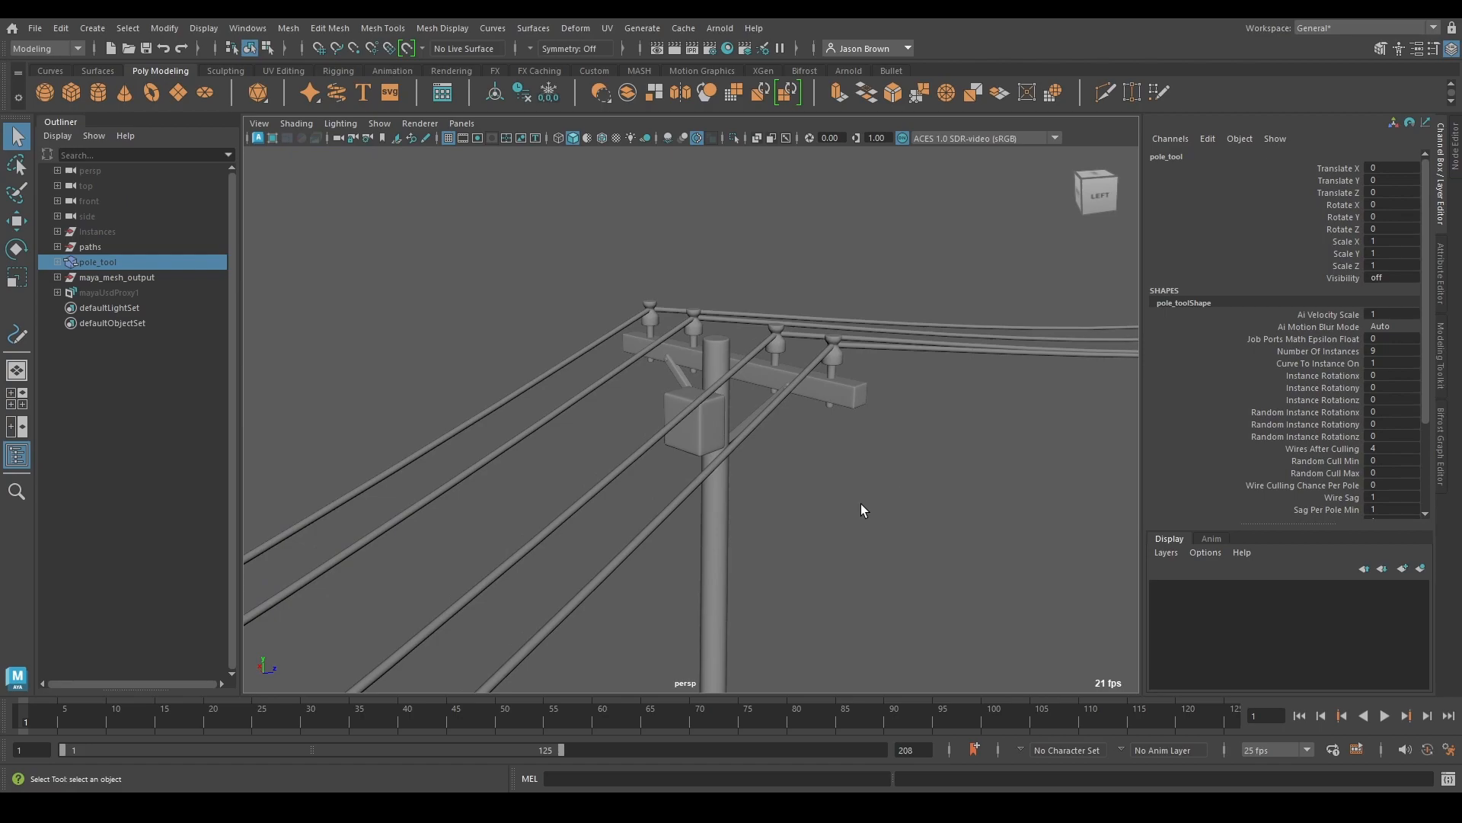
{"action": "left_click", "coordinate": [1440, 451]}
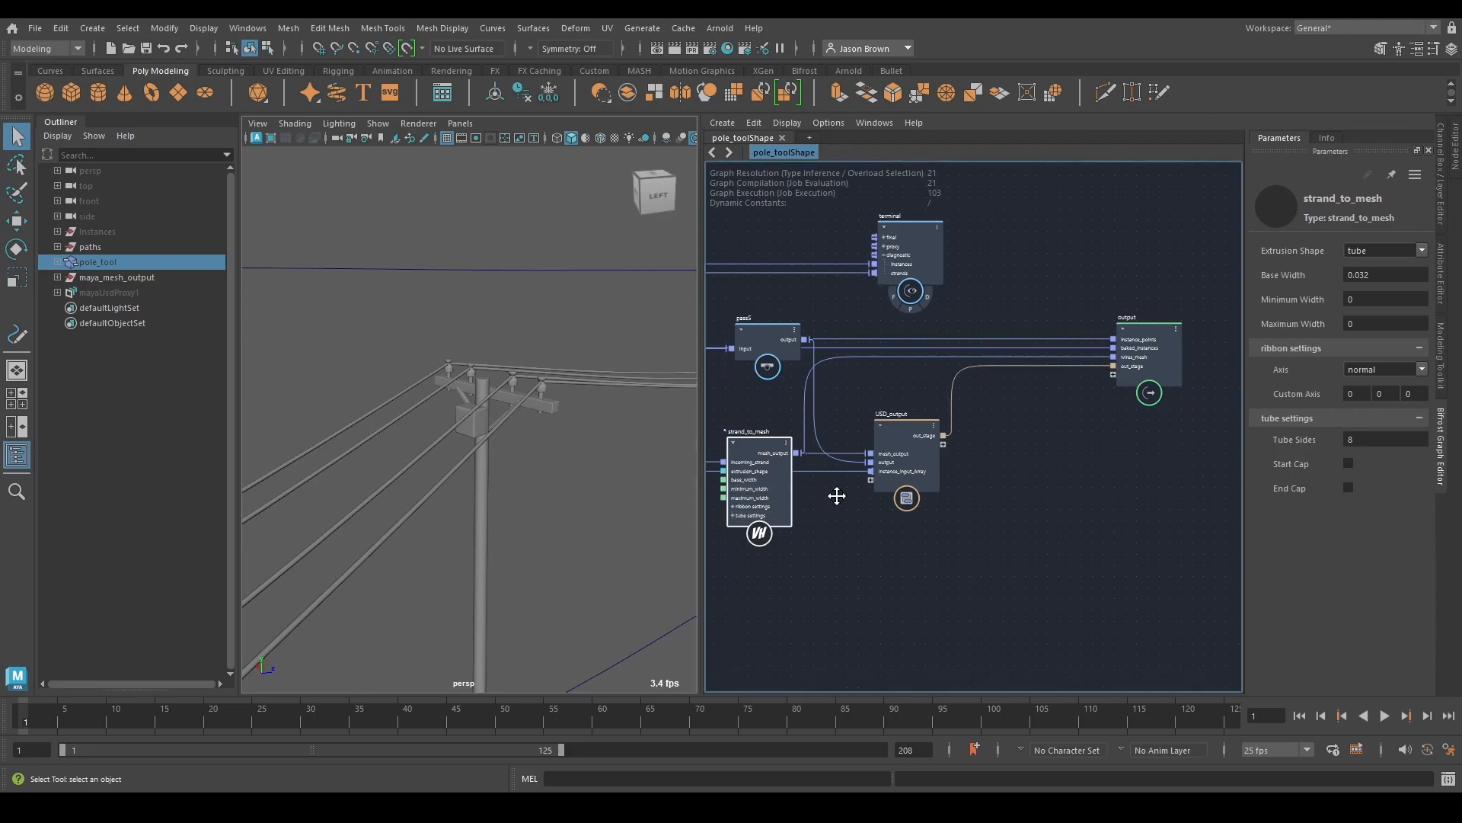
Step: Move the strand_to_mesh node lower in the graph and add a new input node beside its input ports
{"action": "left_click_drag", "start_coordinate": [994, 418], "coordinate": [991, 473]}
{"action": "scroll", "coordinate": [975, 488], "scroll_direction": "up", "scroll_amount": 3}
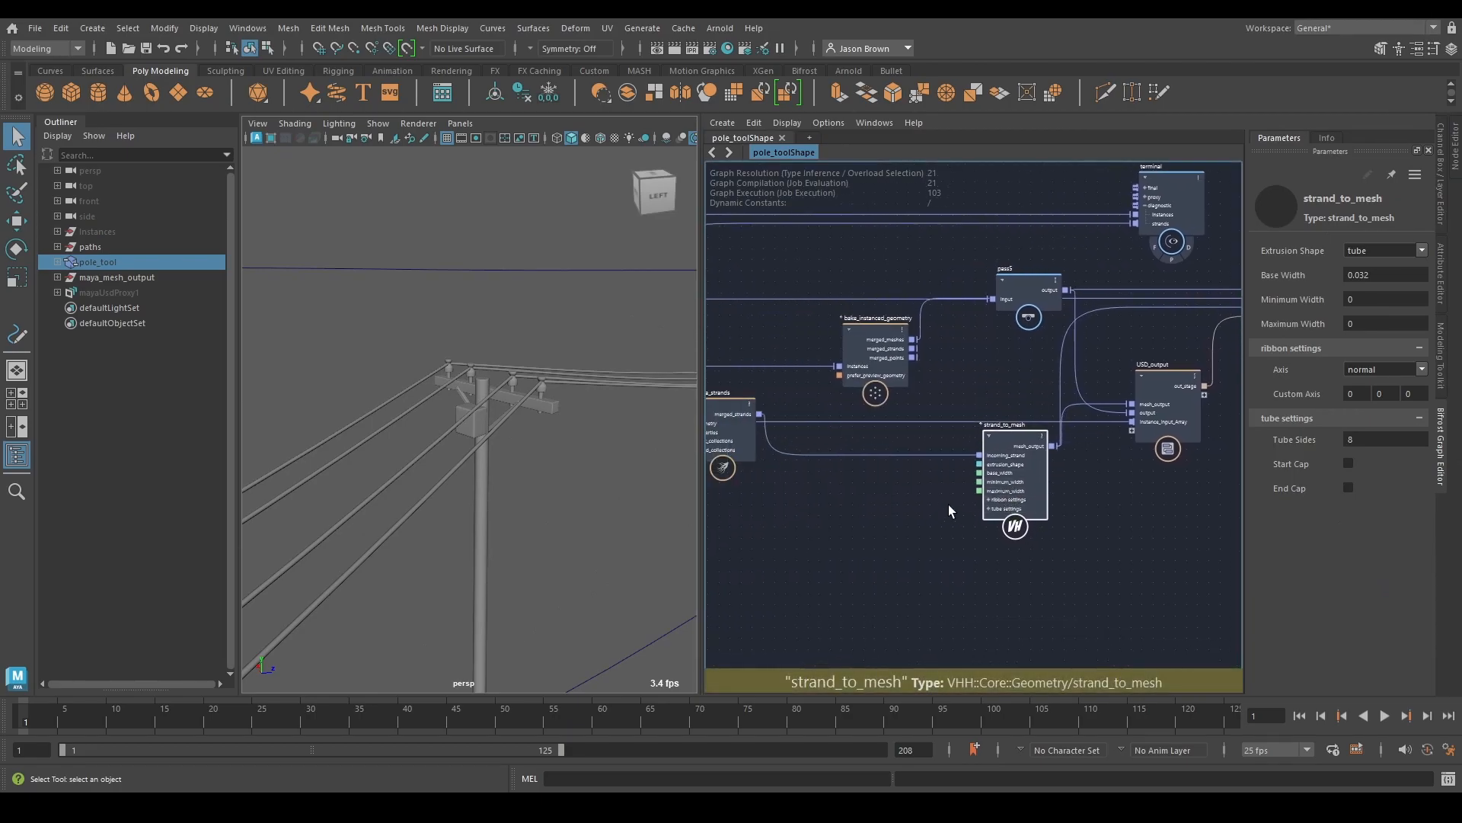
{"action": "key", "text": "Tab"}
{"action": "type", "text": "input"}
{"action": "key", "text": "Return"}
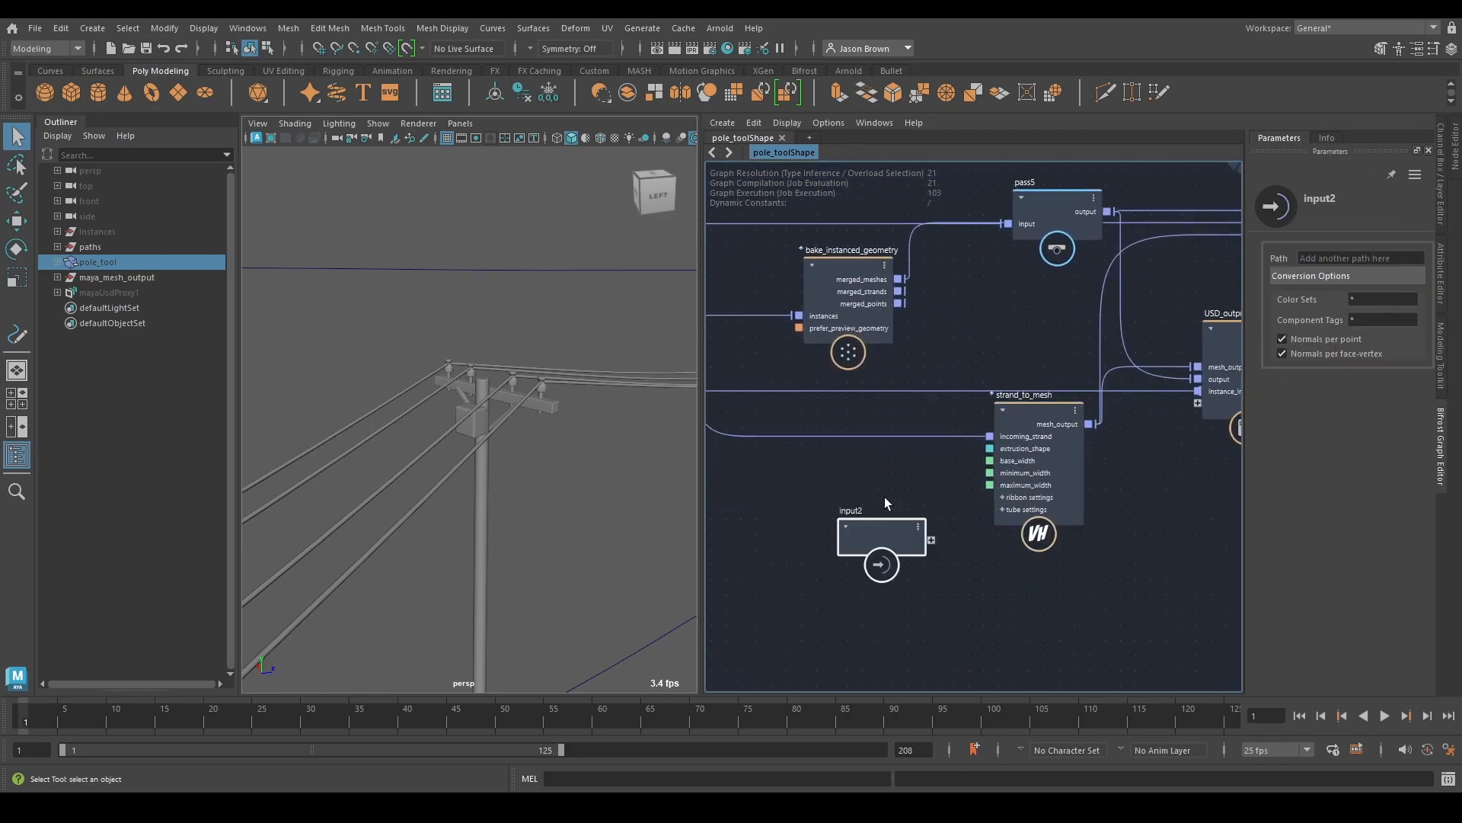
{"action": "scroll", "coordinate": [926, 522], "scroll_direction": "up", "scroll_amount": 3}
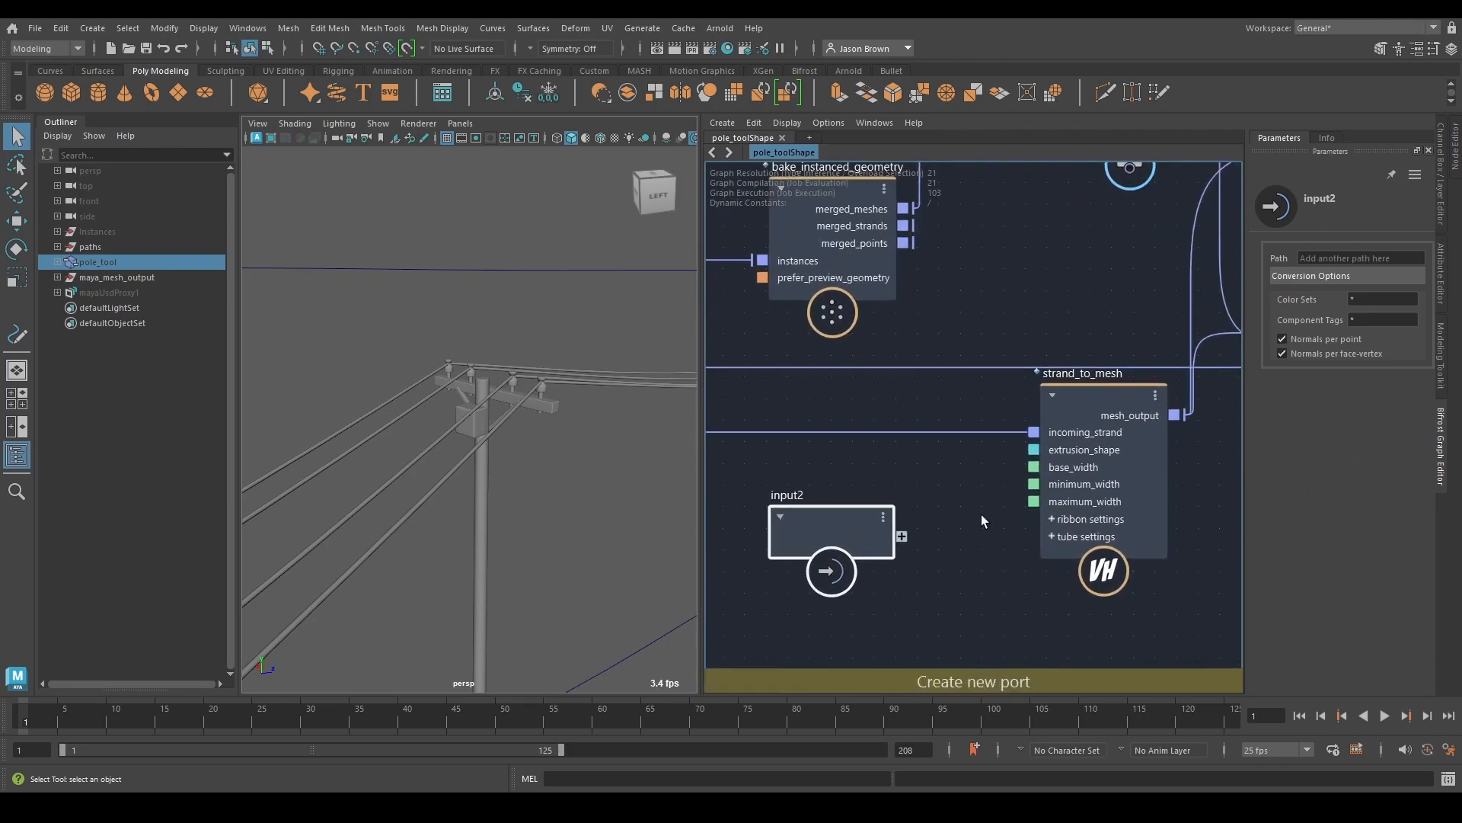
{"action": "left_click_drag", "start_coordinate": [874, 516], "coordinate": [825, 498]}
Step: Try exposing the extrusion_shape port of strand_to_mesh through the new input node
{"action": "left_click_drag", "start_coordinate": [1046, 431], "coordinate": [864, 503]}
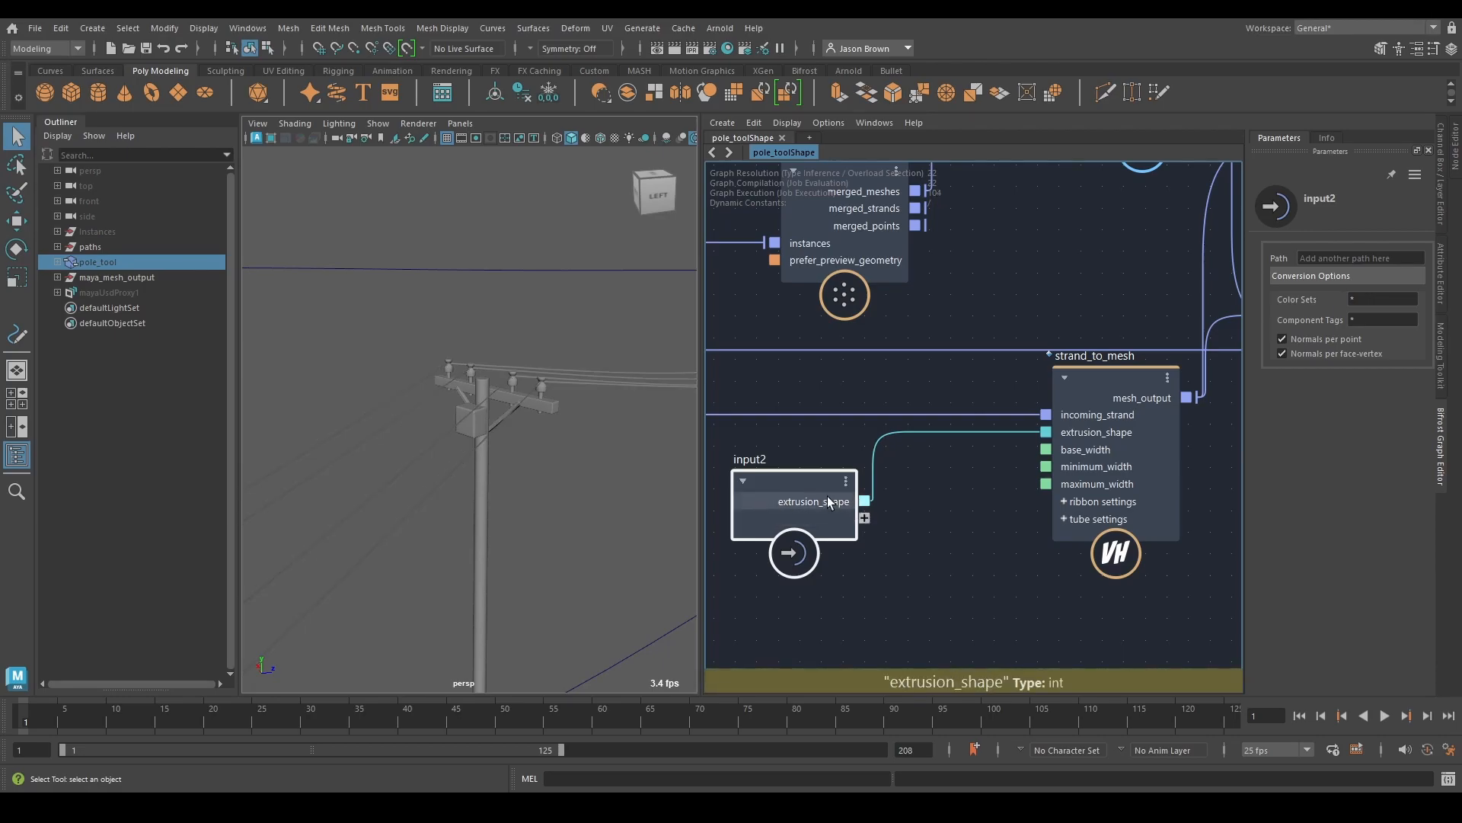
{"action": "key", "text": "ctrl+z"}
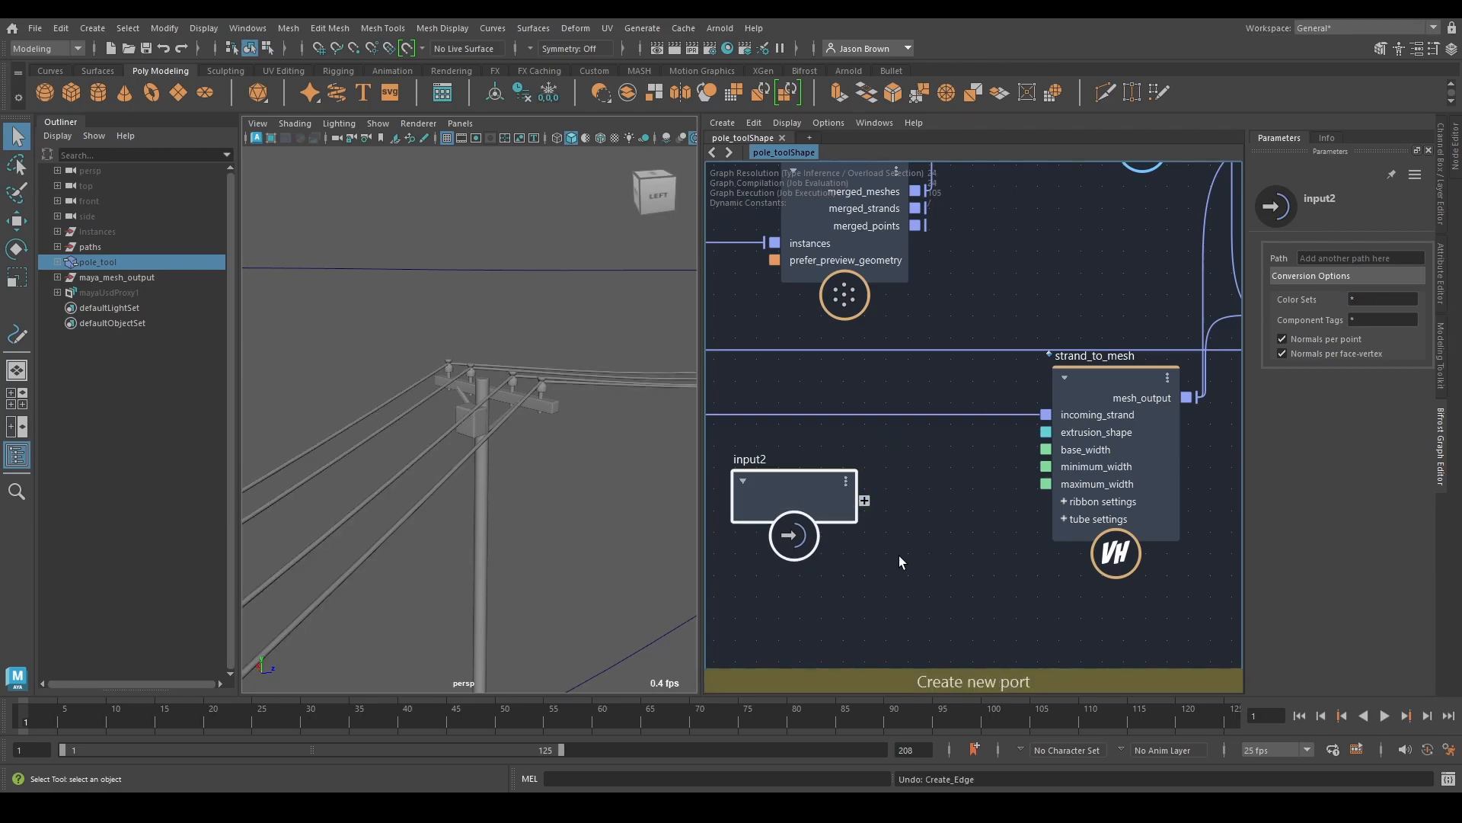
Step: Expand strand_to_mesh's tube settings and expose its base_width, minimum_width and maximum_width ports through the new input node
{"action": "left_click", "coordinate": [1090, 381]}
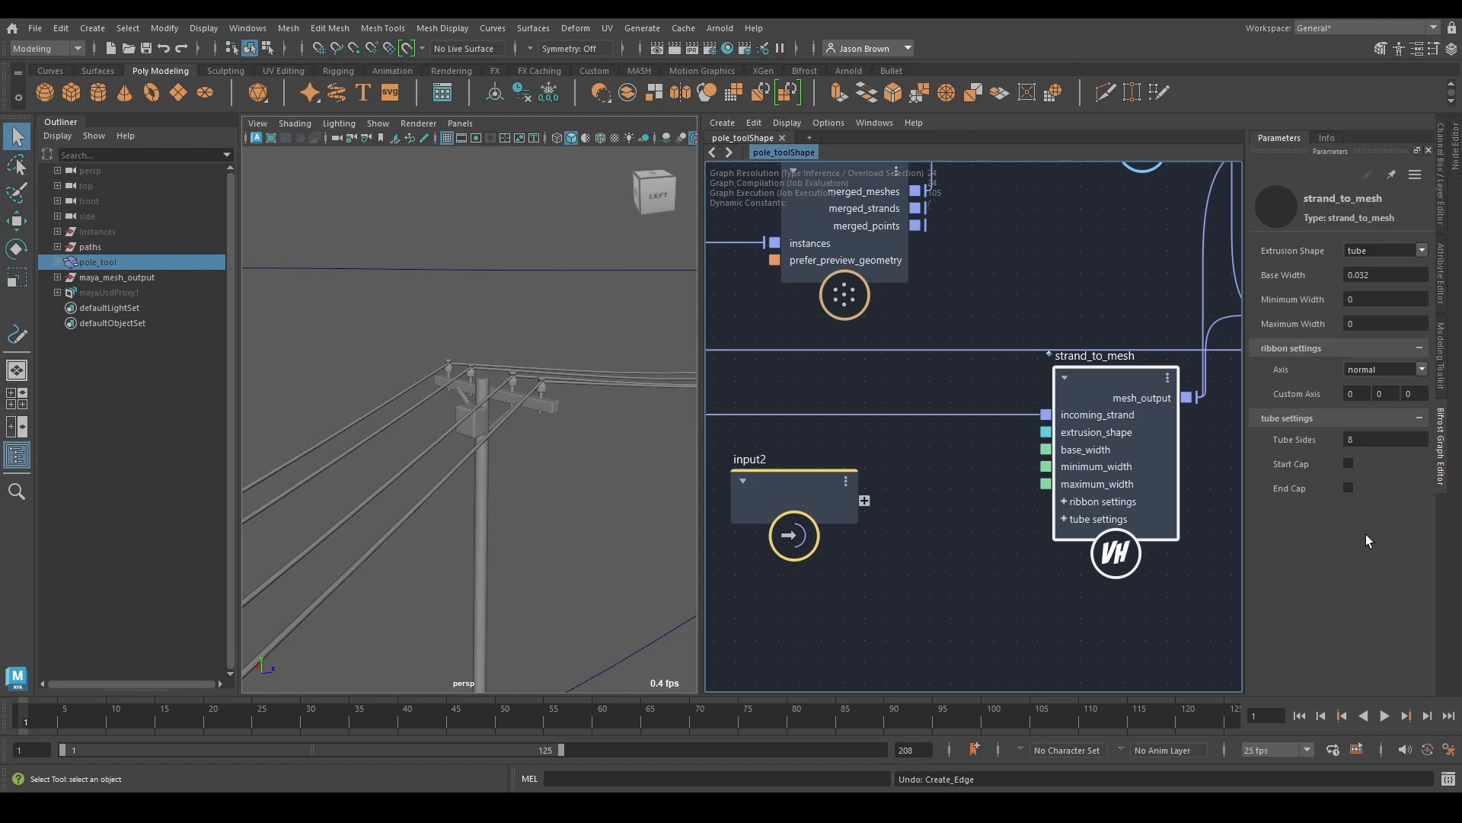
{"action": "left_click", "coordinate": [1064, 519]}
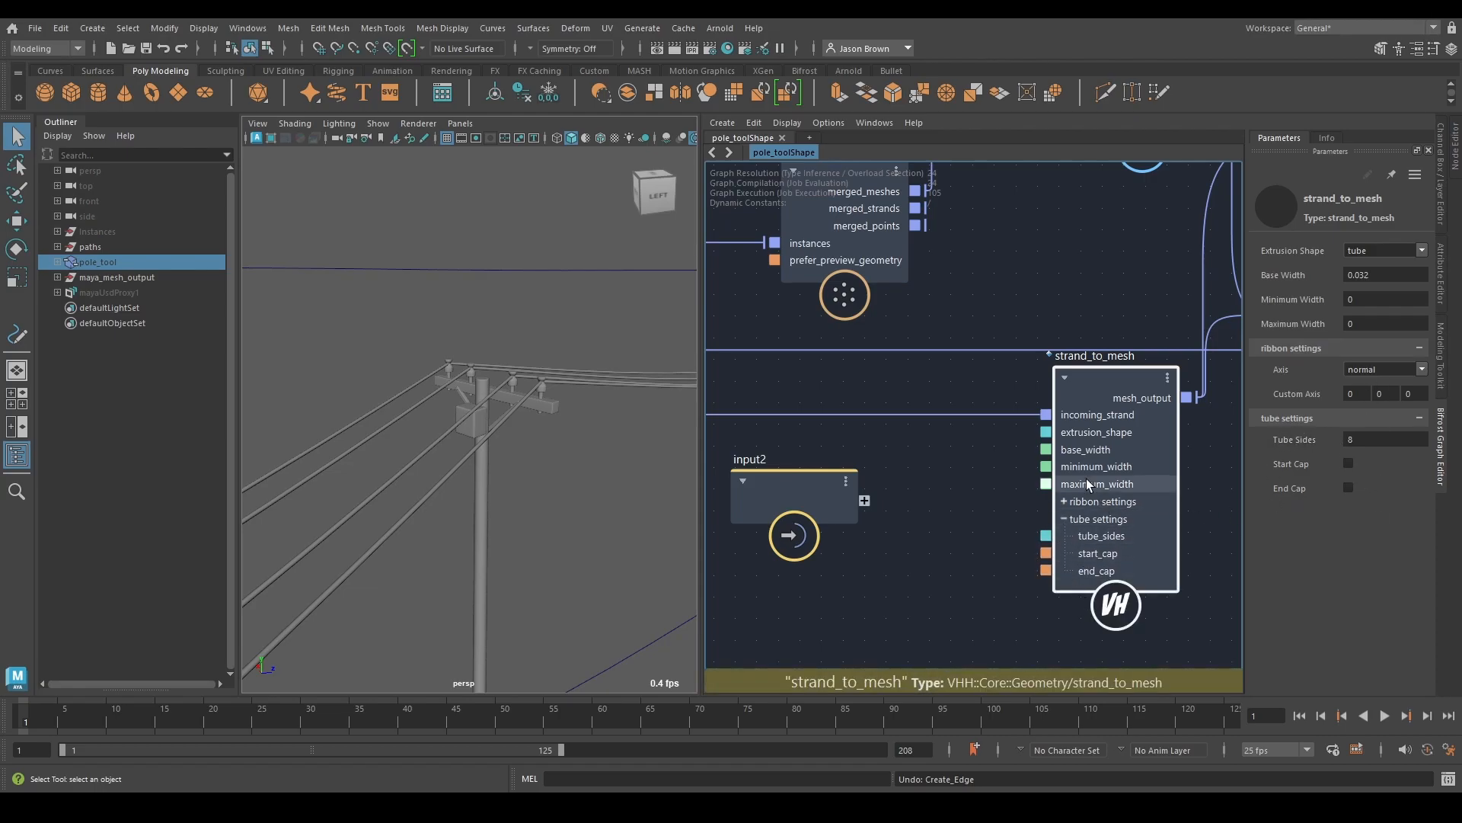
{"action": "mouse_move", "coordinate": [1047, 450]}
{"action": "left_mouse_down"}
{"action": "mouse_move", "coordinate": [879, 511]}
{"action": "mouse_move", "coordinate": [865, 500]}
{"action": "mouse_move", "coordinate": [1046, 466]}
{"action": "left_mouse_up"}
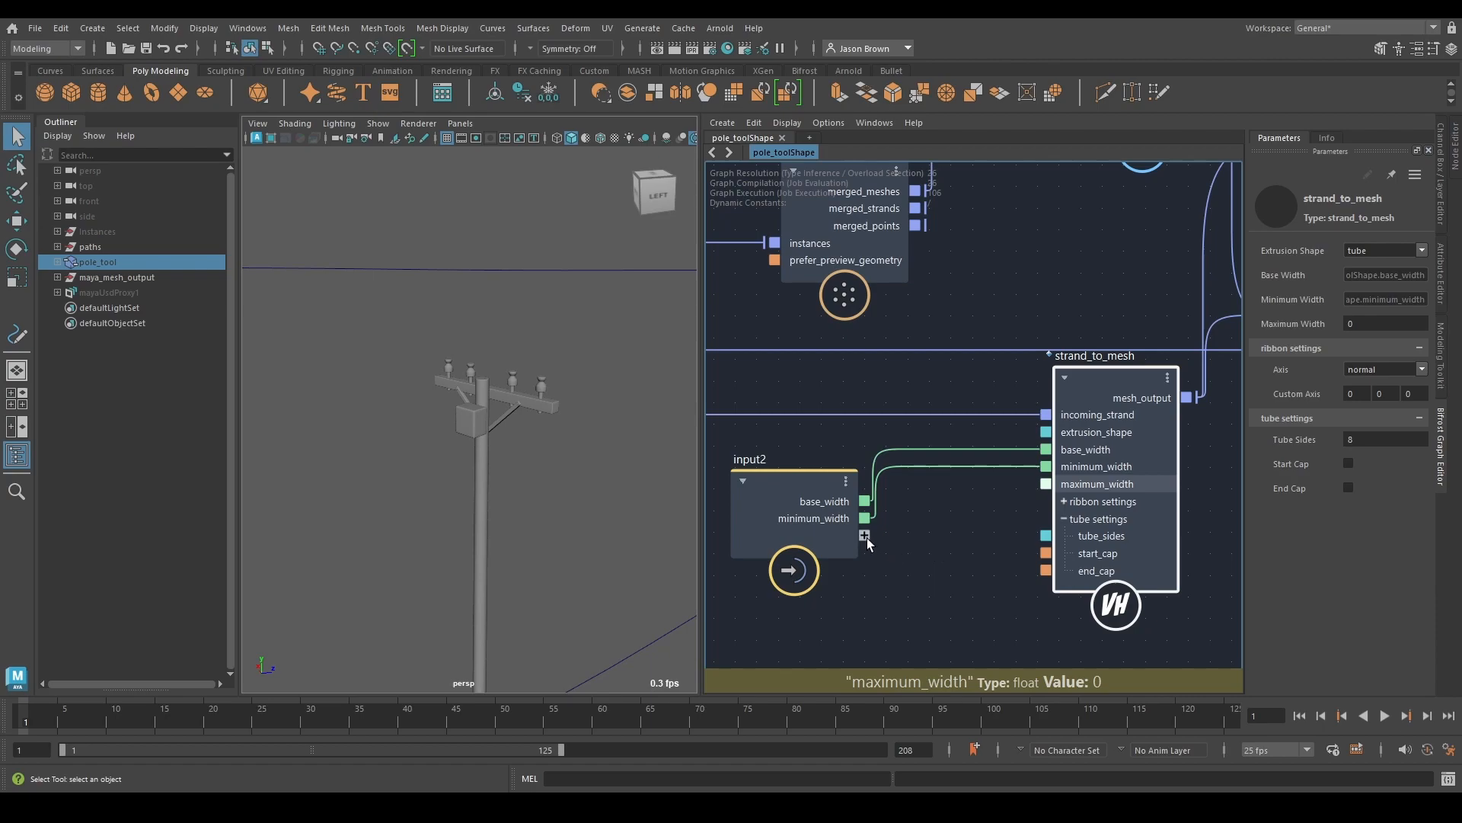
{"action": "left_click_drag", "start_coordinate": [863, 535], "coordinate": [862, 537]}
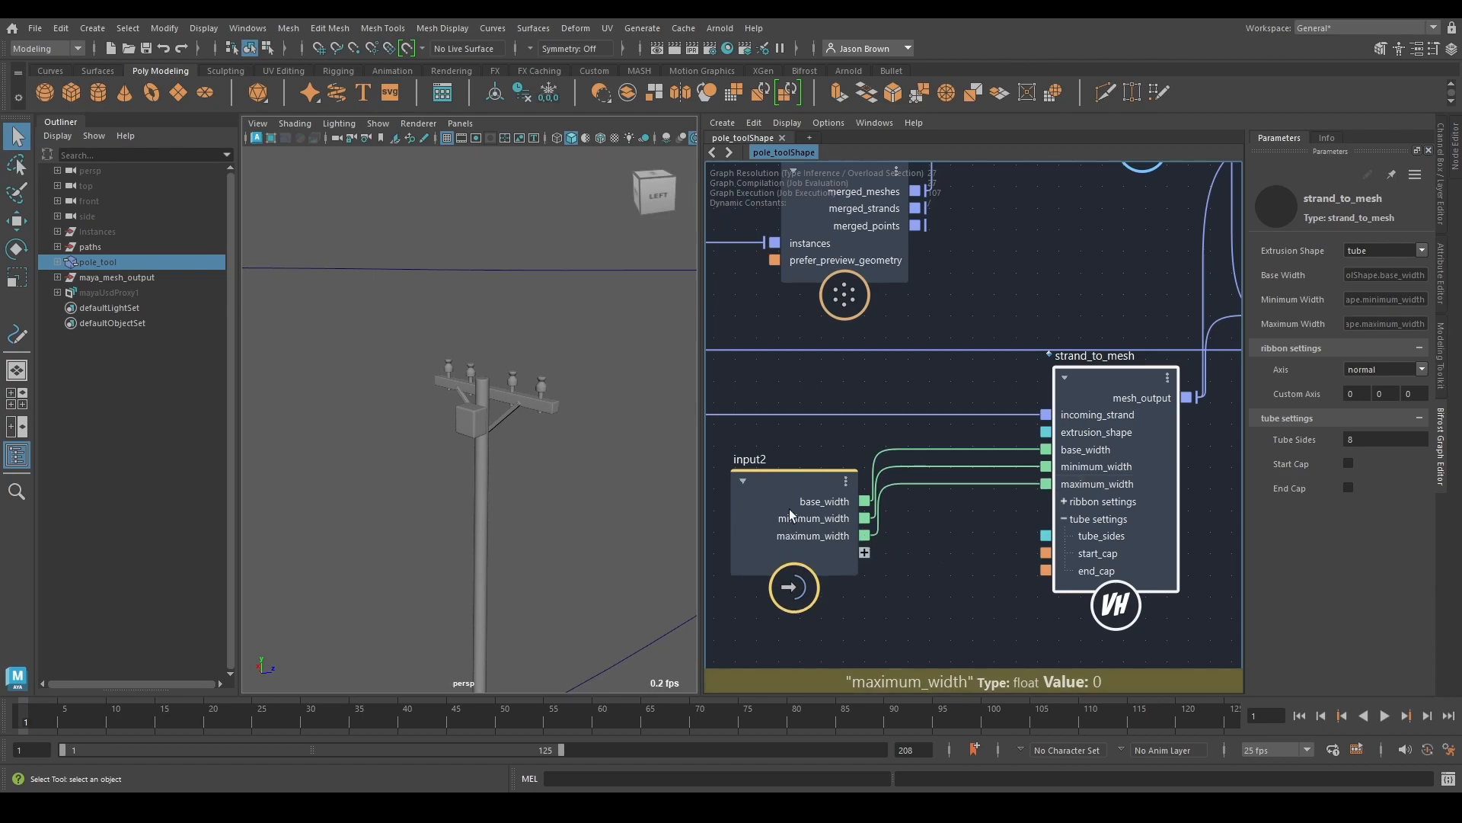
Step: Rename the input node's base_width and minimum_width ports to wire_base_width and wire_minimum_width
{"action": "right_click", "coordinate": [807, 500]}
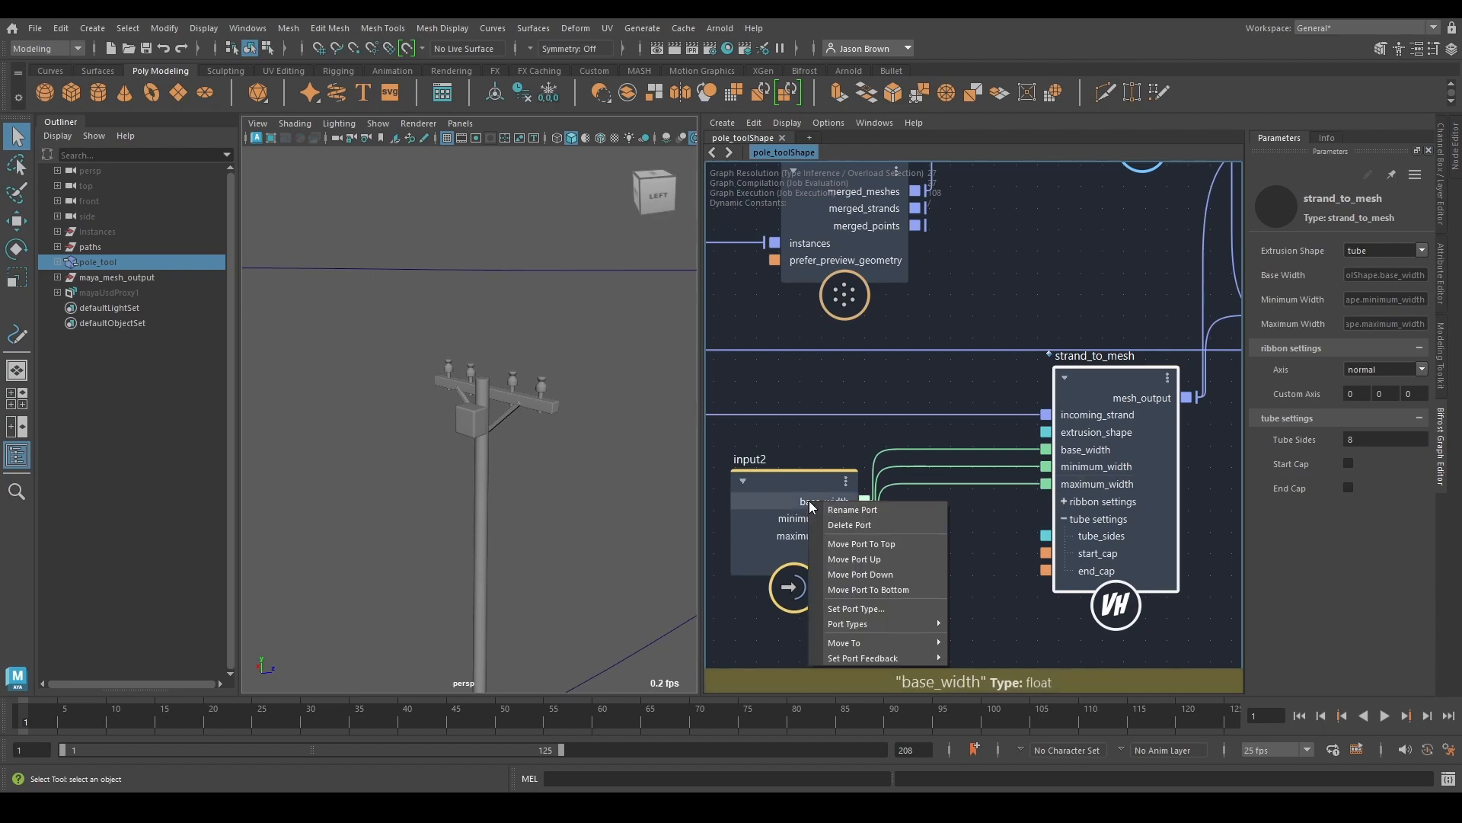
{"action": "left_click", "coordinate": [848, 508]}
{"action": "type", "text": "wire base_width"}
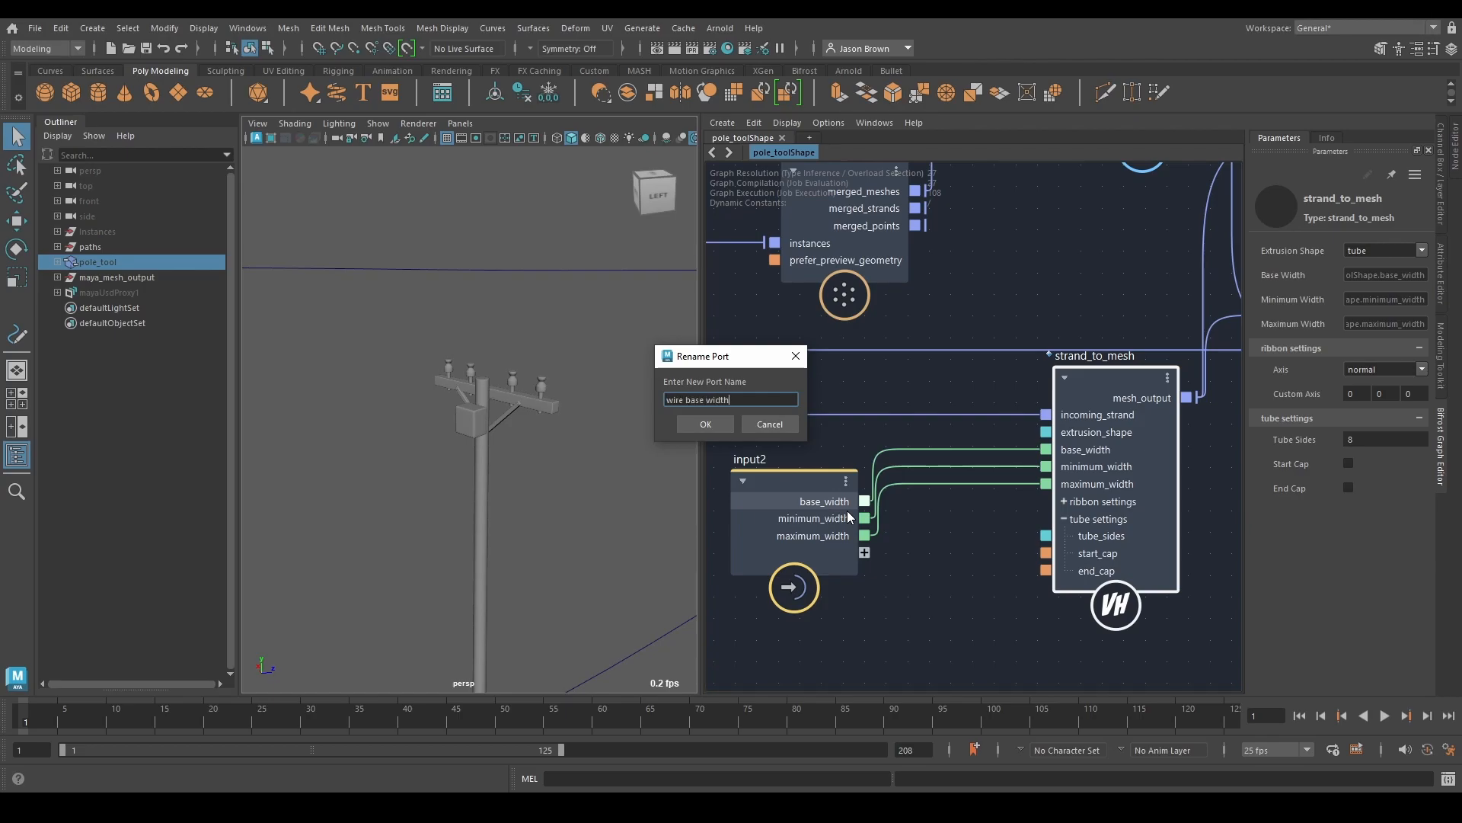
{"action": "key", "text": "Return"}
{"action": "right_click", "coordinate": [773, 521]}
{"action": "left_click", "coordinate": [843, 527]}
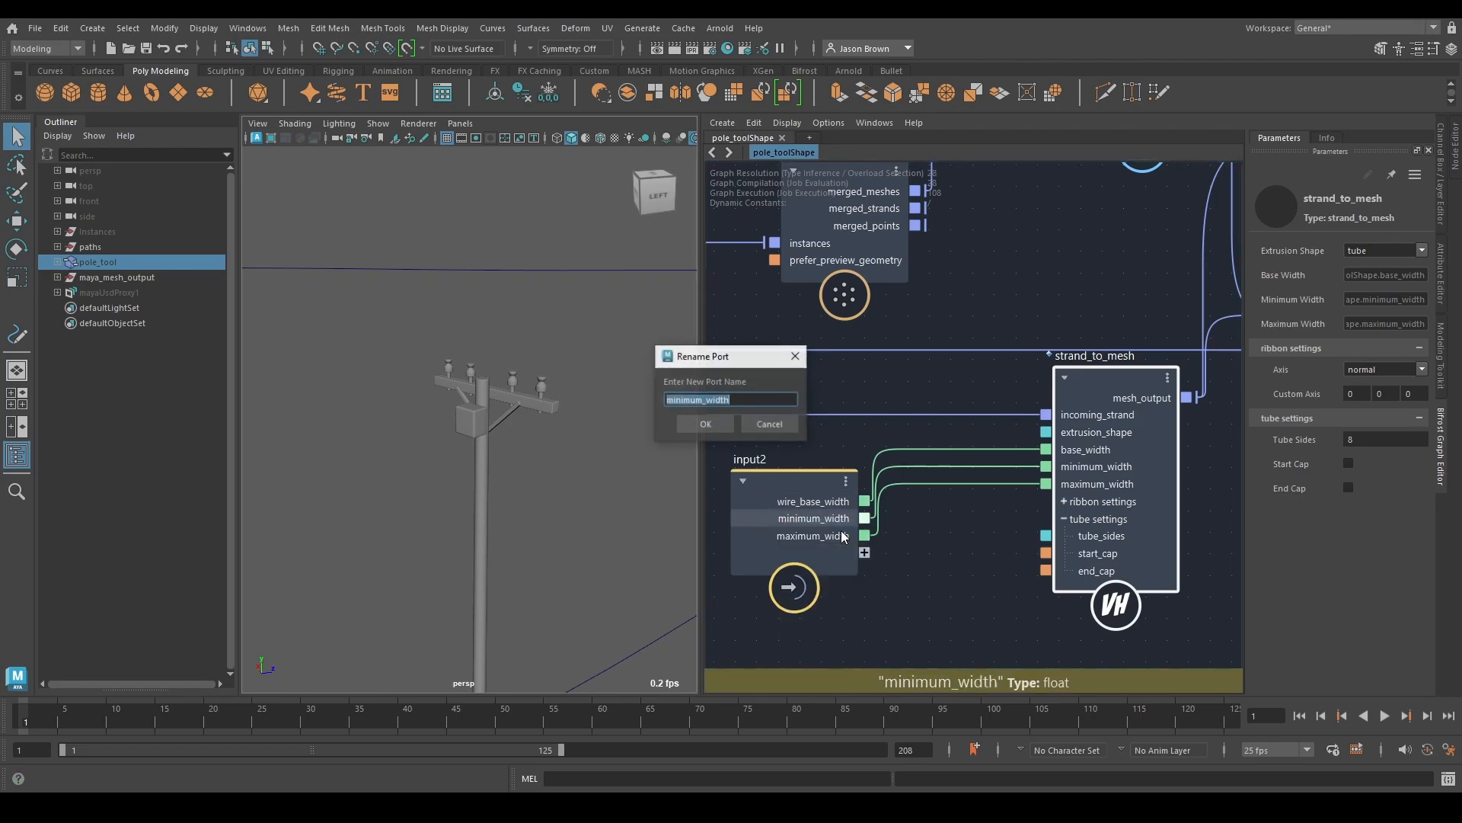
{"action": "key", "text": "Home"}
{"action": "type", "text": "wire_"}
{"action": "key", "text": "Return"}
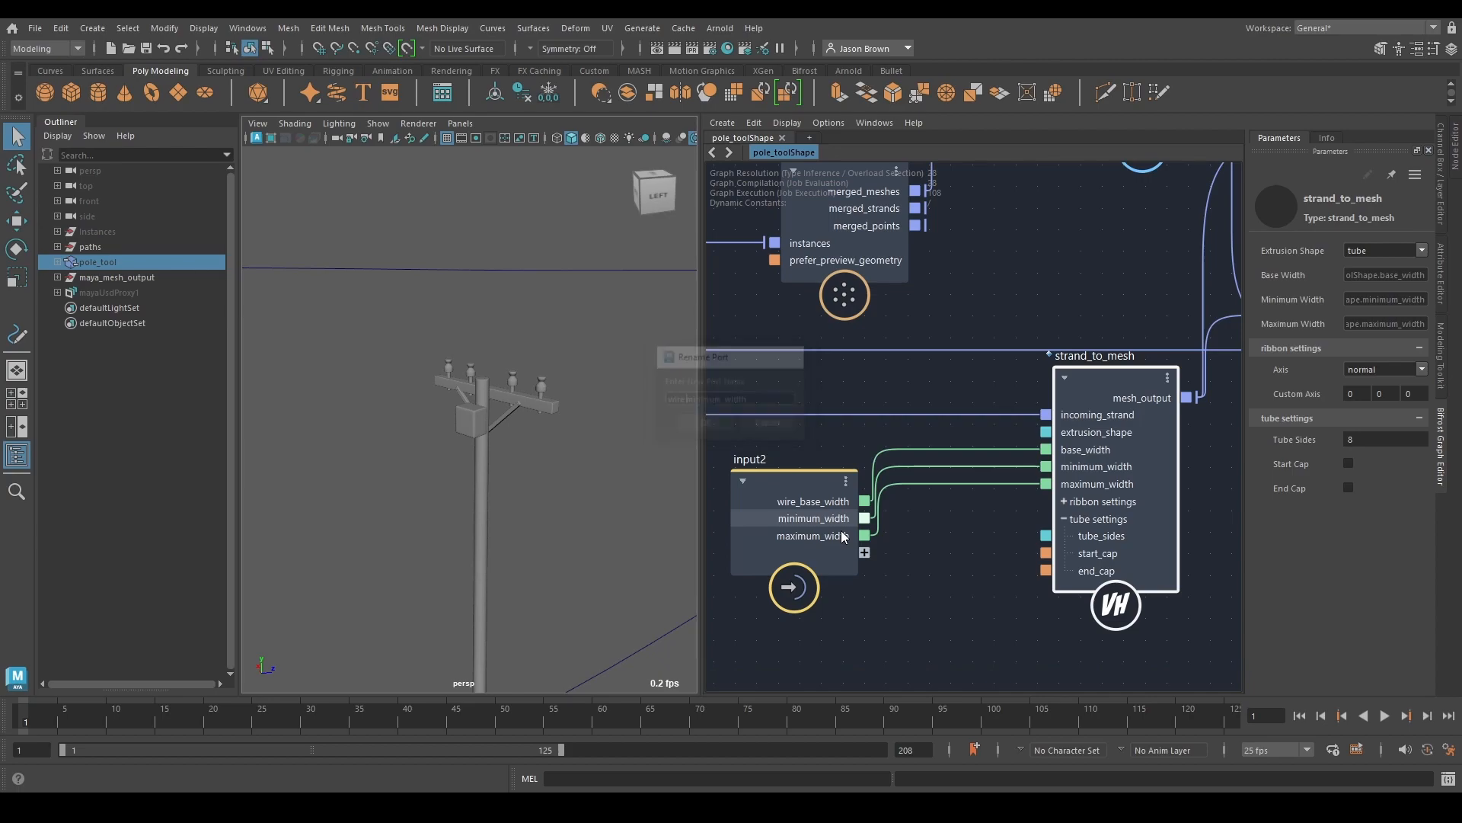
Step: Rename the maximum_width port to wire_maximum_width and line the input node up with the strand_to_mesh ports
{"action": "right_click", "coordinate": [814, 536]}
{"action": "left_click", "coordinate": [835, 563]}
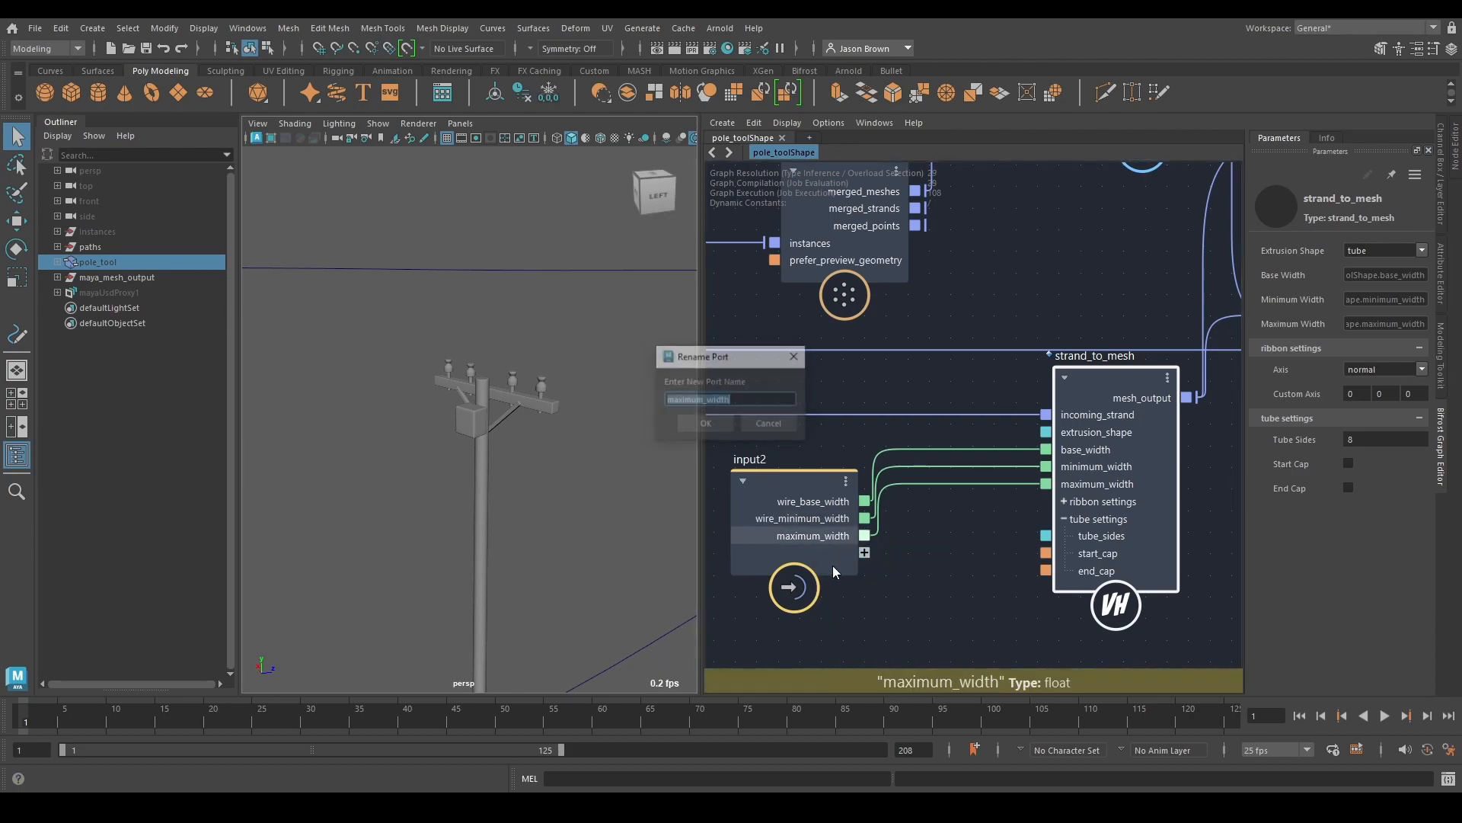
{"action": "key", "text": "Home"}
{"action": "type", "text": "wire_"}
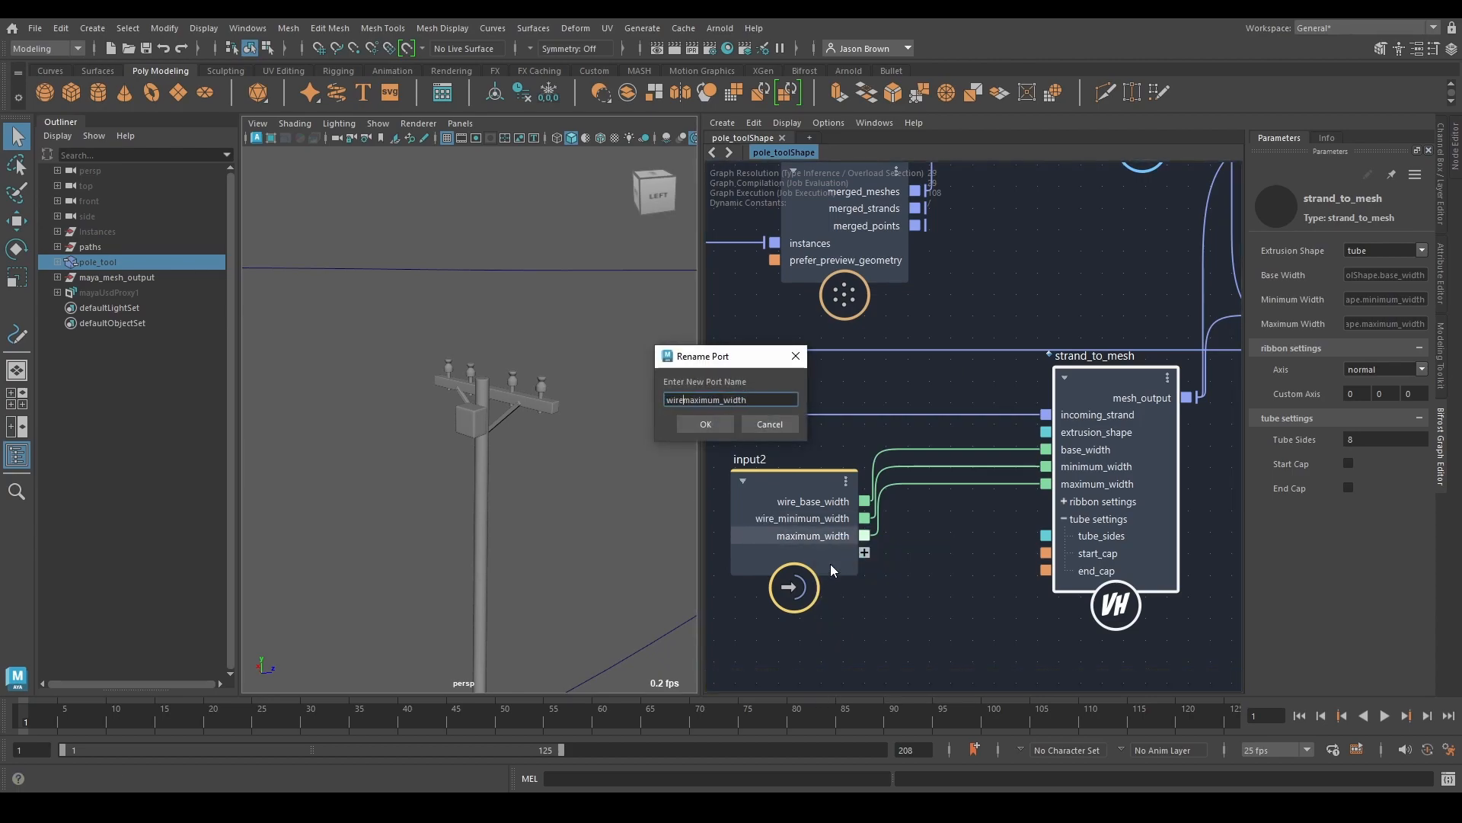
{"action": "key", "text": "Return"}
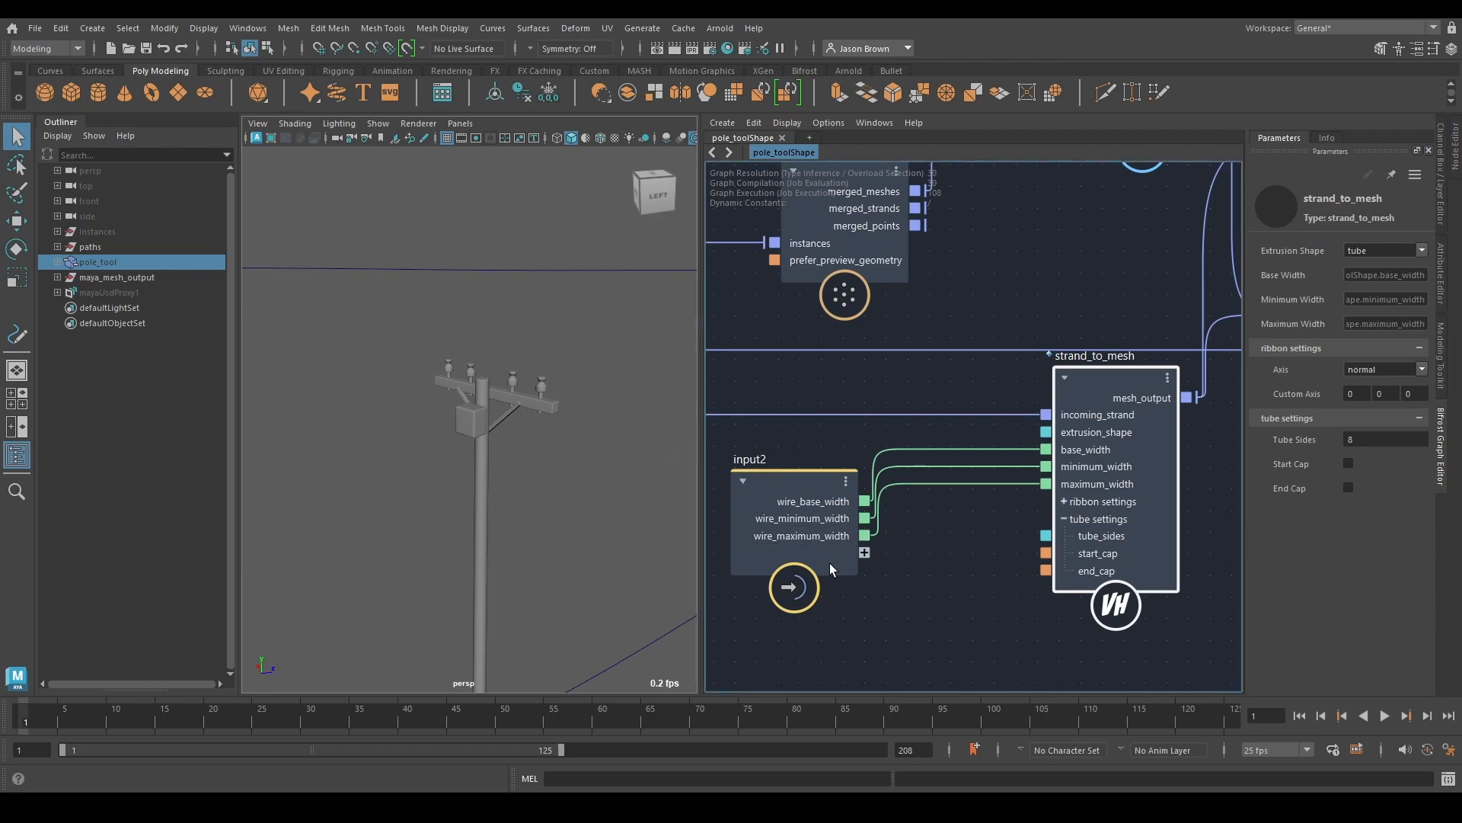
{"action": "middle_click_drag", "start_coordinate": [906, 632], "coordinate": [932, 626], "text": "alt"}
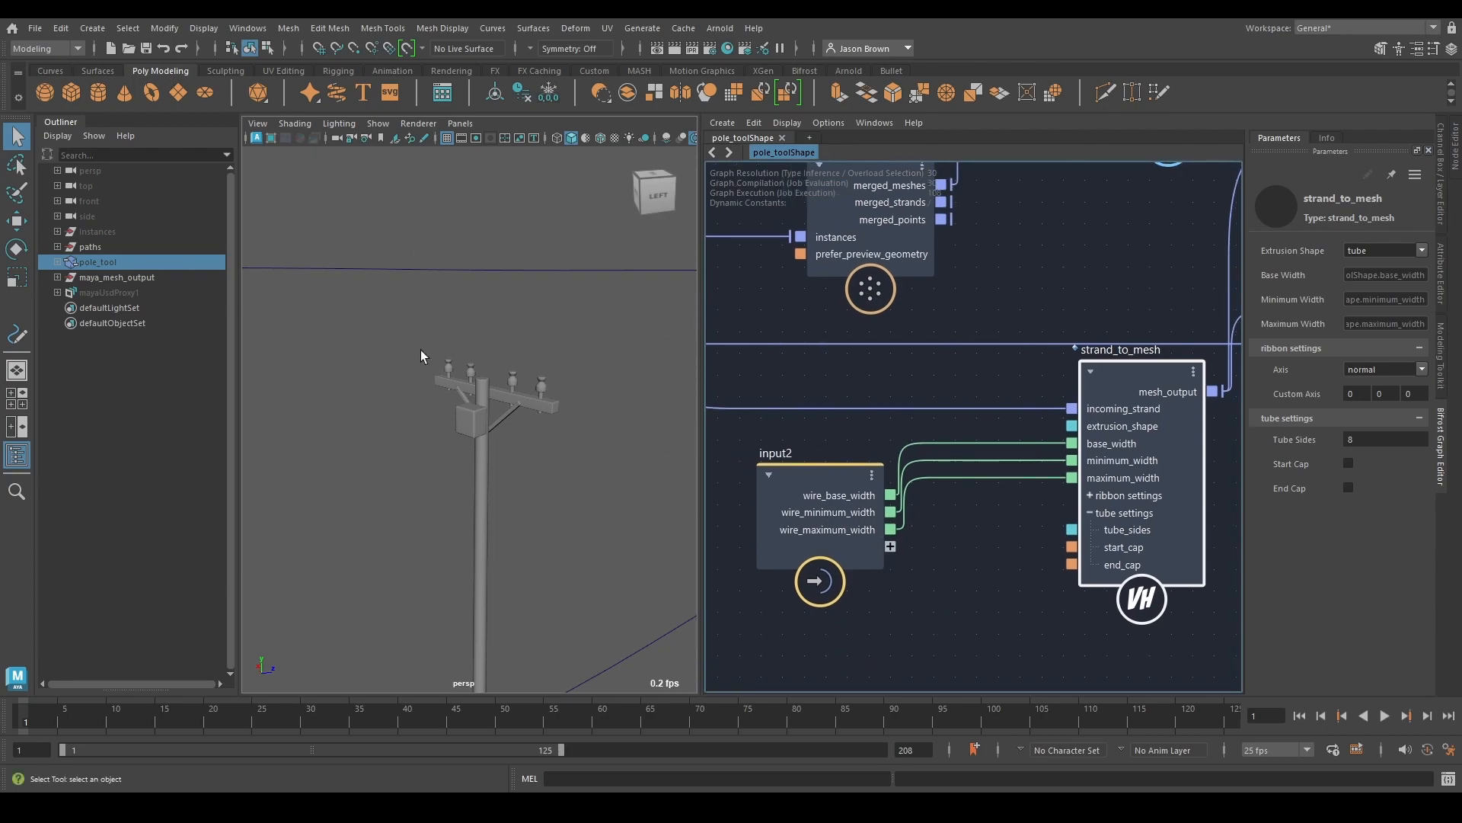
{"action": "left_click_drag", "start_coordinate": [791, 499], "coordinate": [783, 448]}
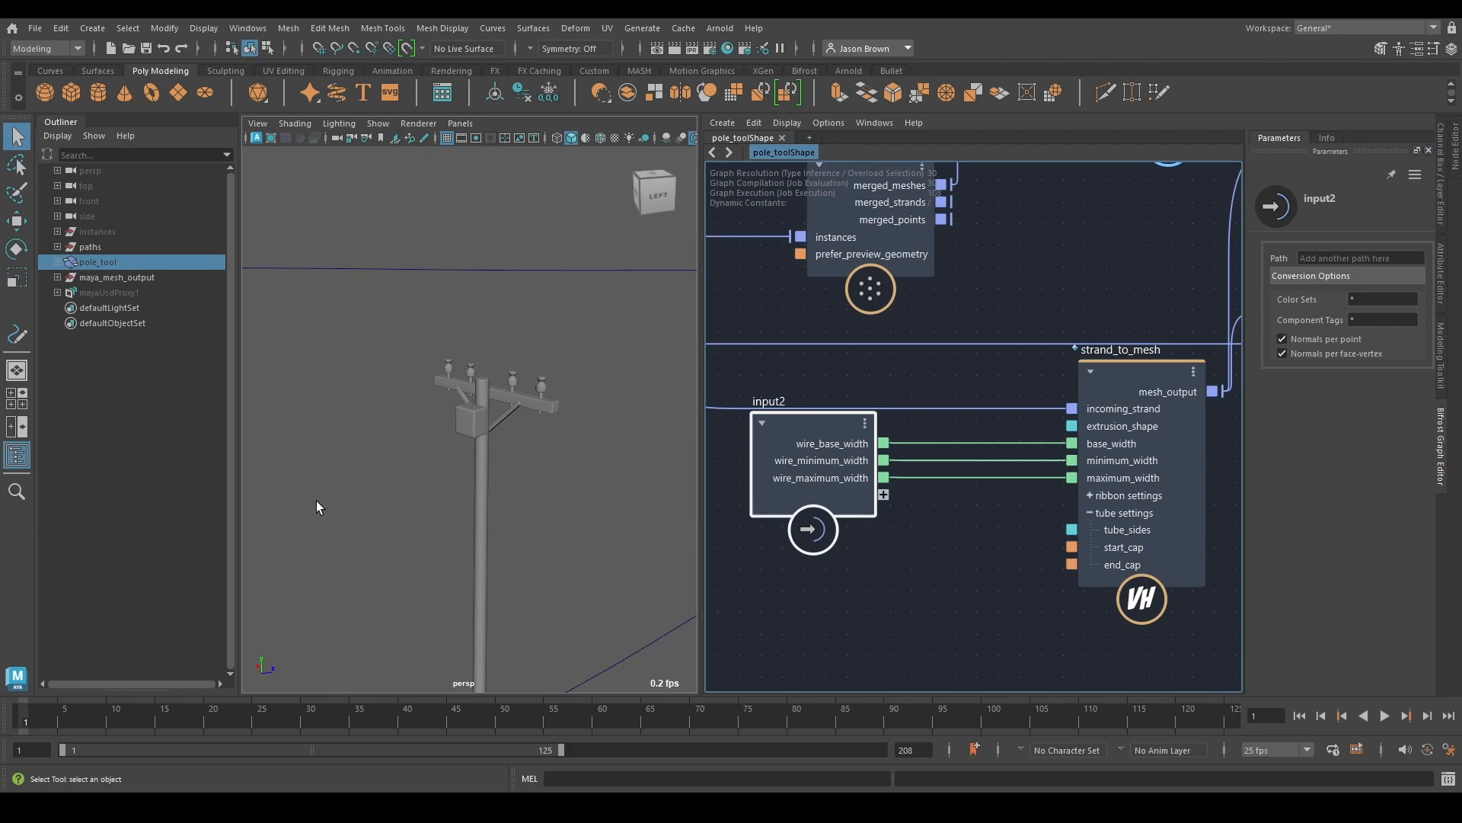
Step: Expose strand_to_mesh's tube_sides port through the same input node and rename it wire_radial_resolution
{"action": "left_click_drag", "start_coordinate": [1071, 529], "coordinate": [814, 499]}
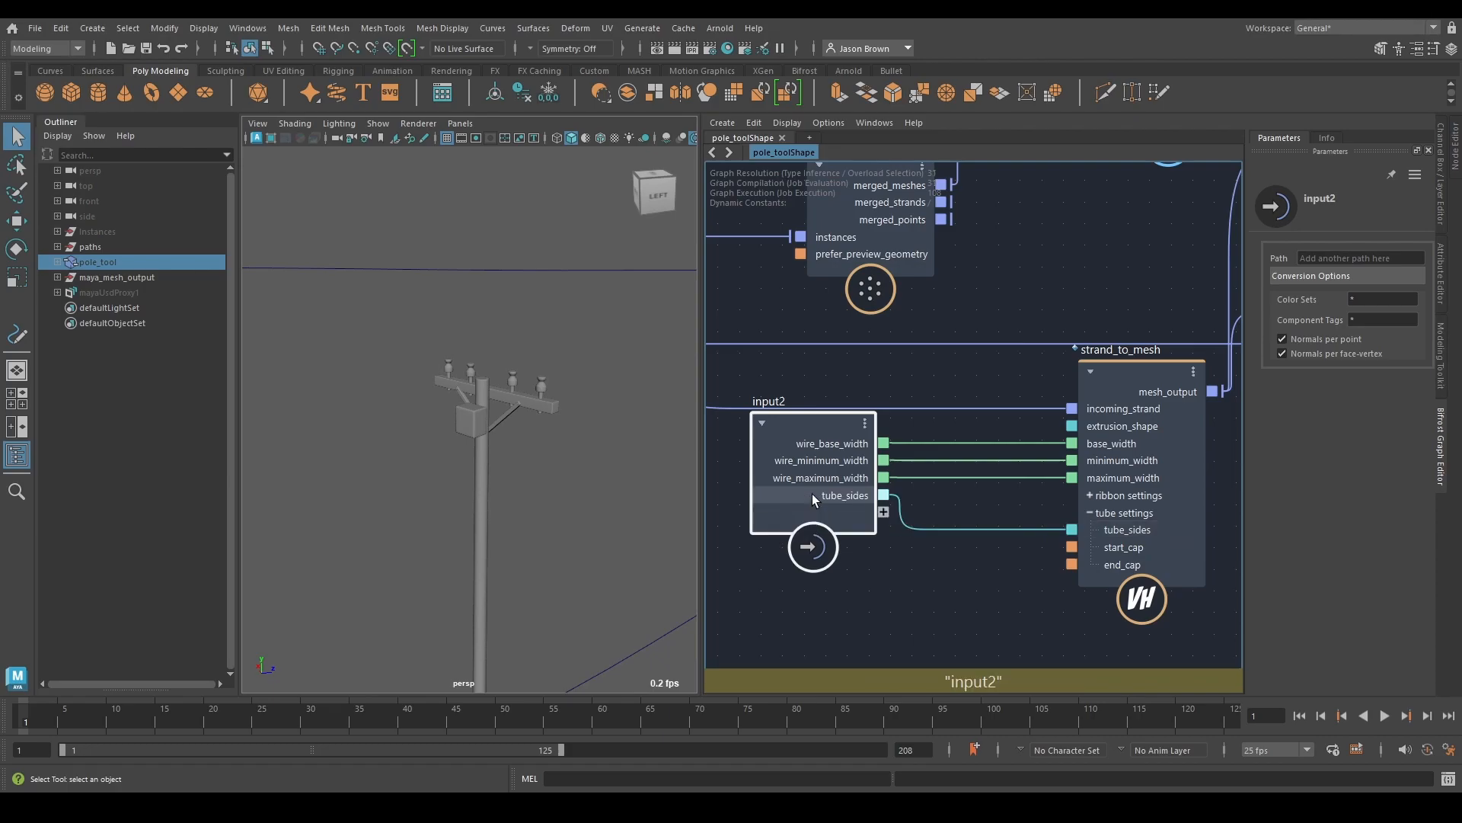
{"action": "double_click", "coordinate": [807, 500]}
{"action": "type", "text": "w"}
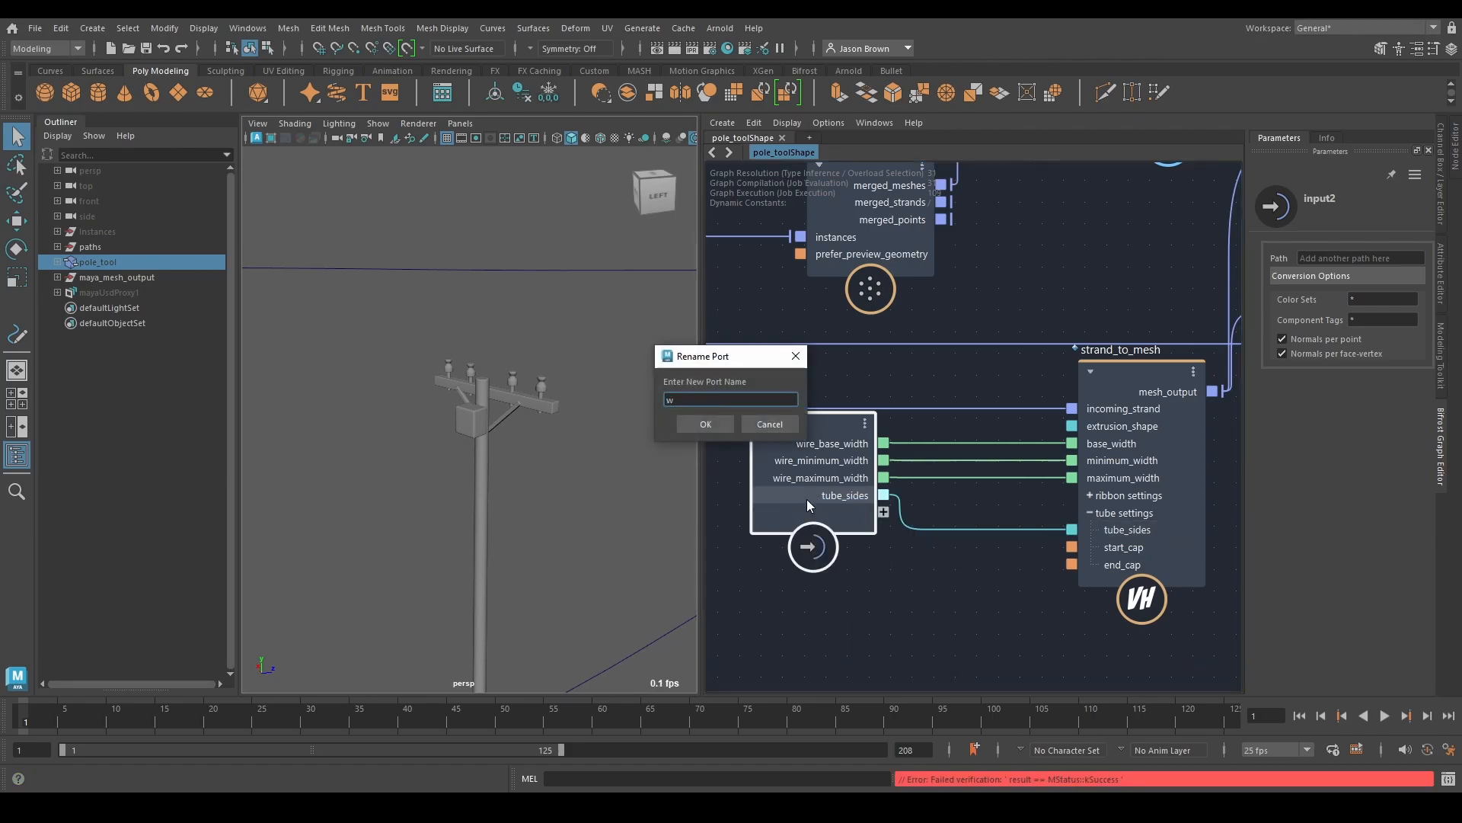
{"action": "type", "text": "ire radial resolution"}
{"action": "key", "text": "Return"}
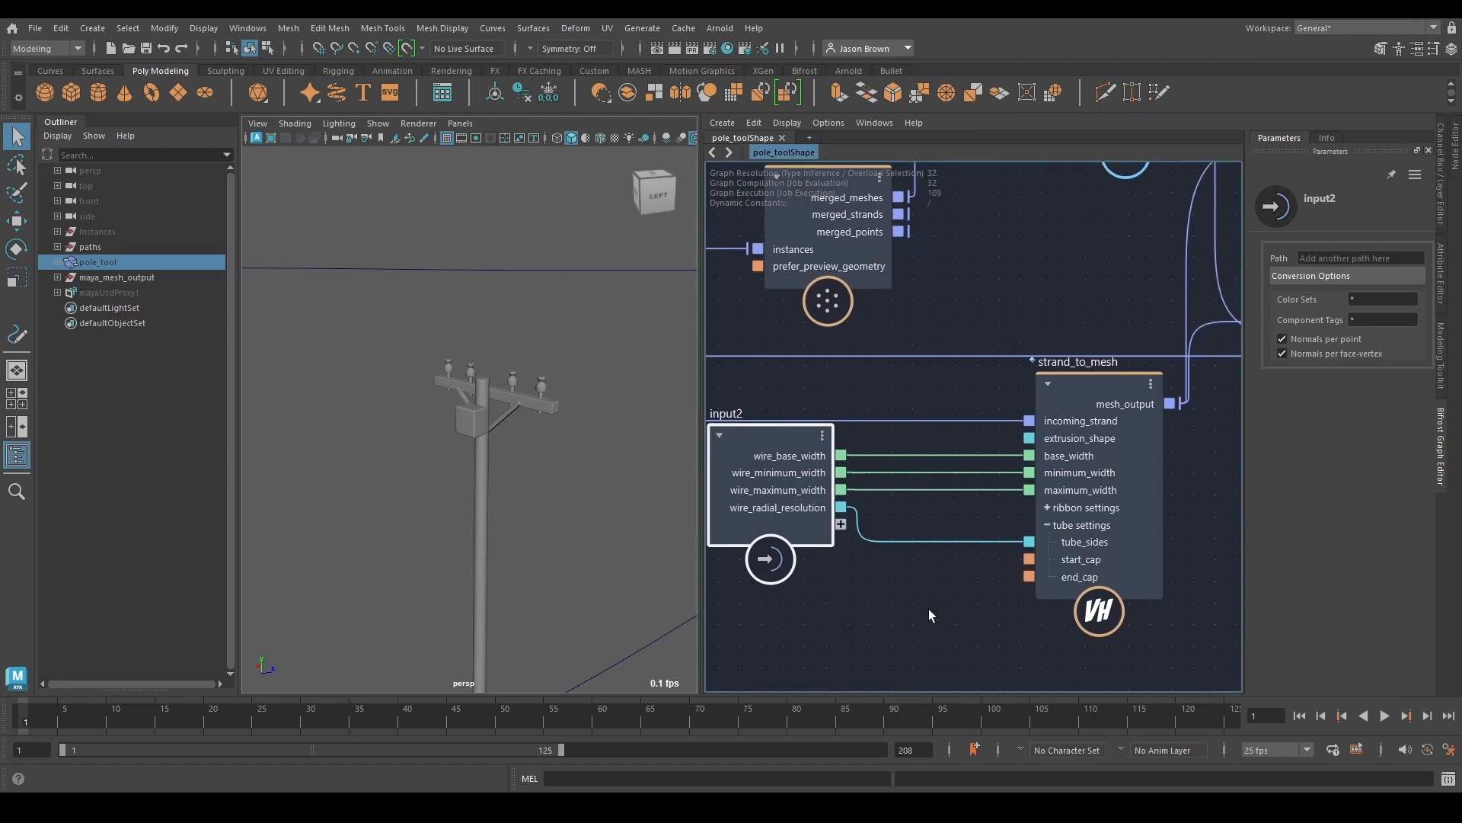
Step: Set pole_tool's Wire Base Width attribute to 0.05
{"action": "scroll", "coordinate": [927, 606], "scroll_direction": "down", "scroll_amount": 3}
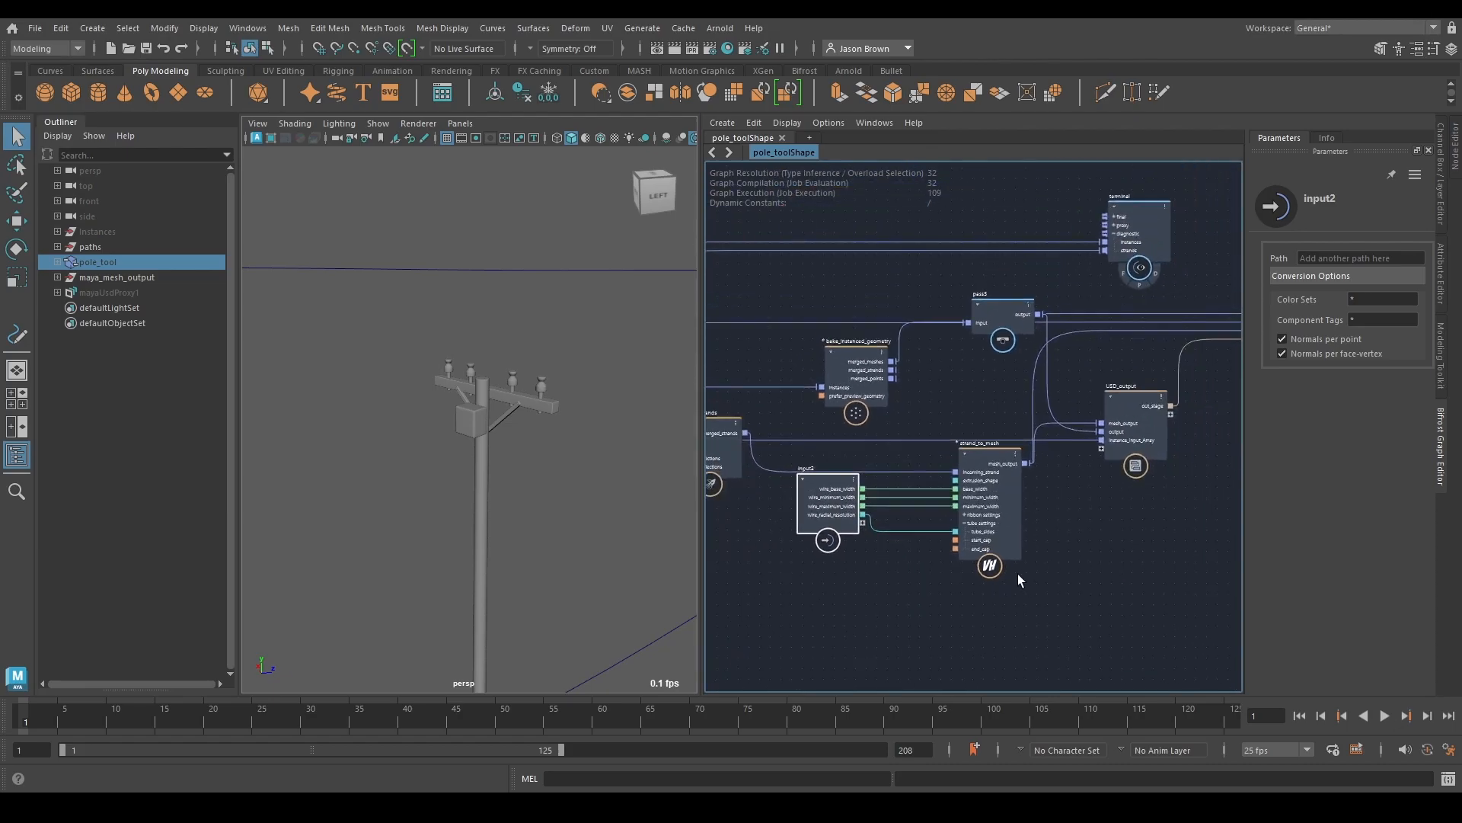
{"action": "scroll", "coordinate": [925, 605], "scroll_direction": "up", "scroll_amount": 2}
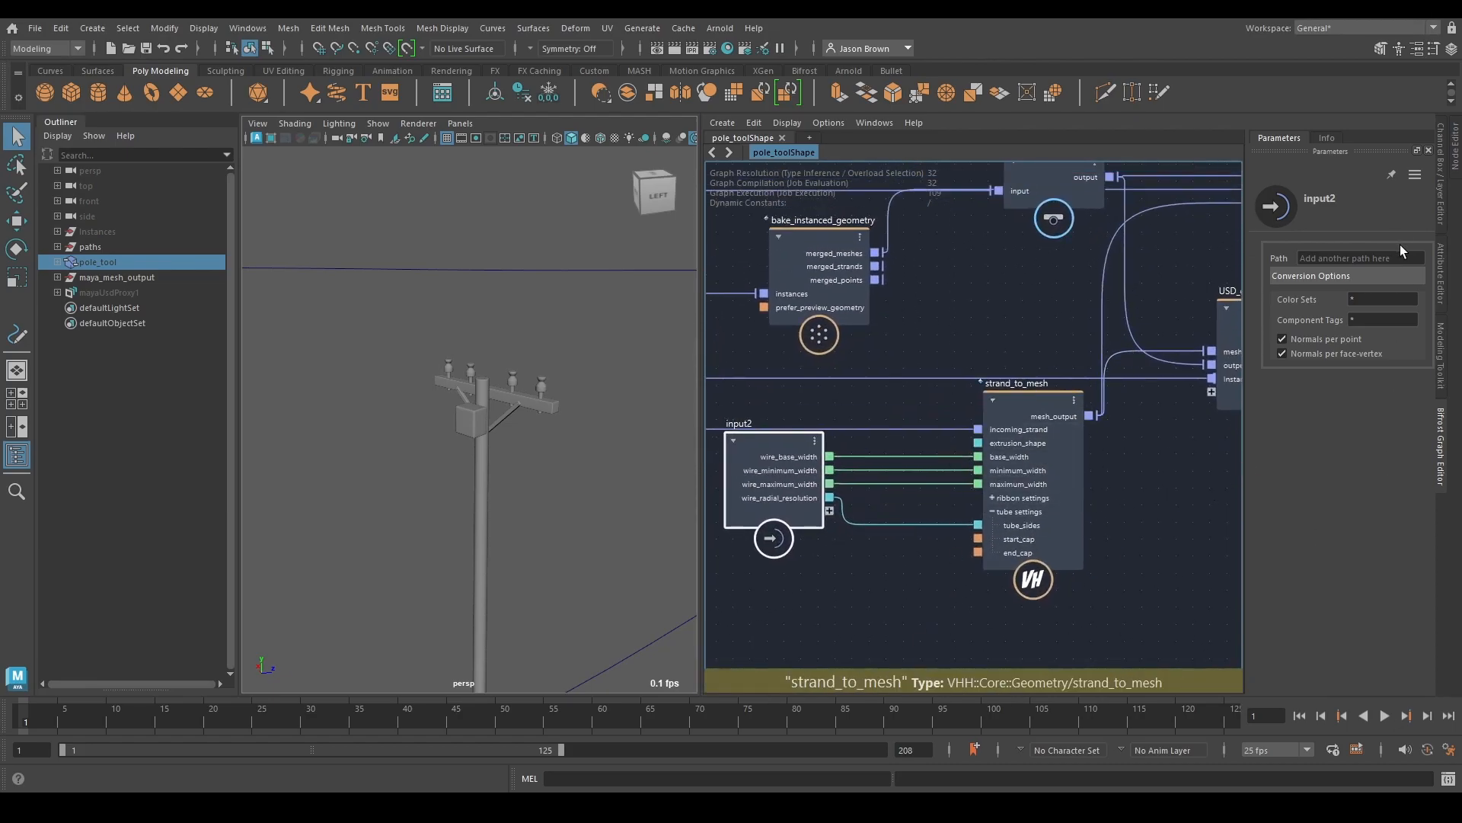
{"action": "left_click", "coordinate": [1440, 181]}
{"action": "scroll", "coordinate": [1367, 430], "scroll_direction": "down", "scroll_amount": 5}
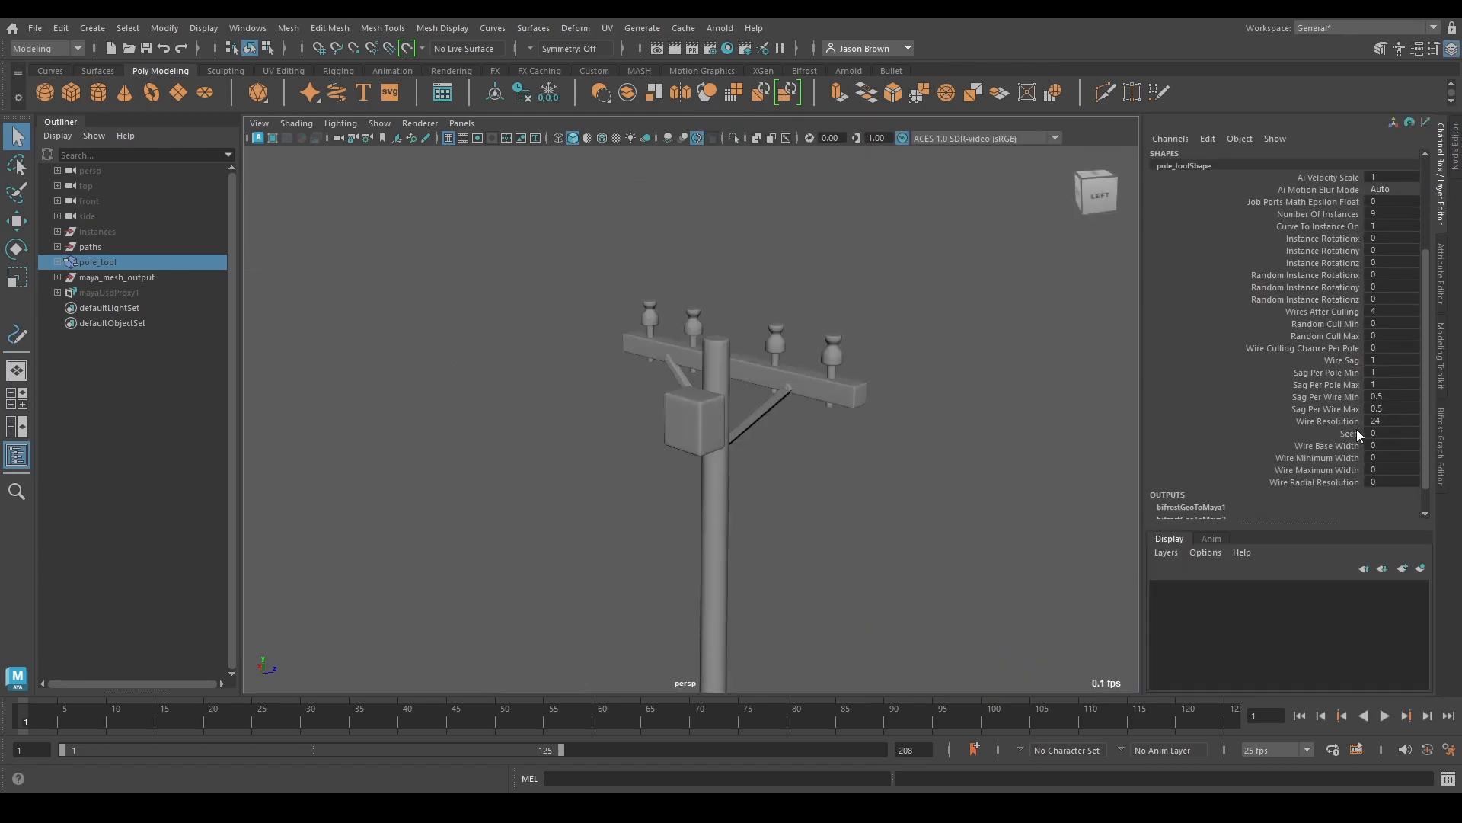
{"action": "double_click", "coordinate": [1394, 417]}
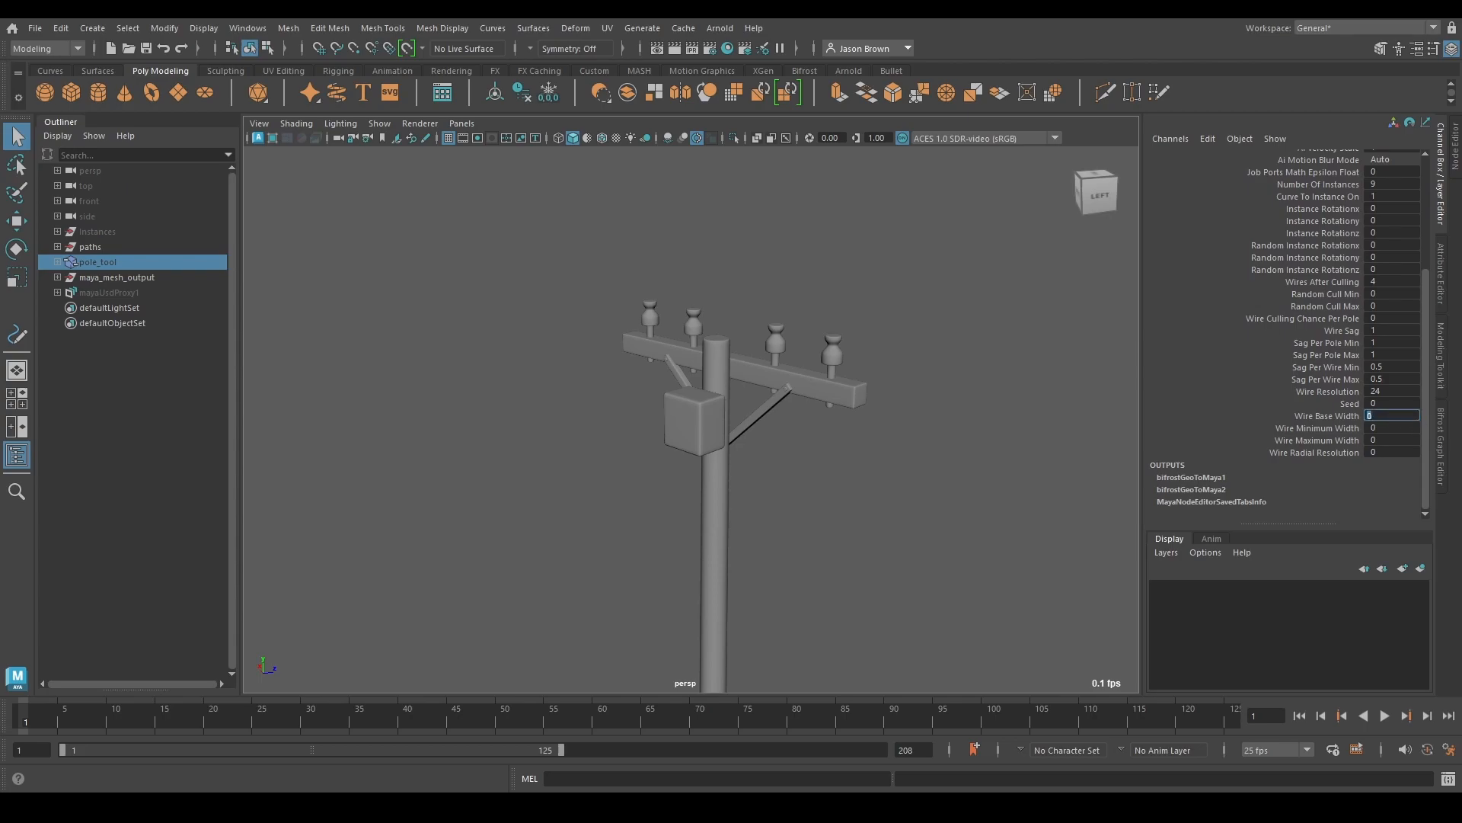
{"action": "key", "text": "Return"}
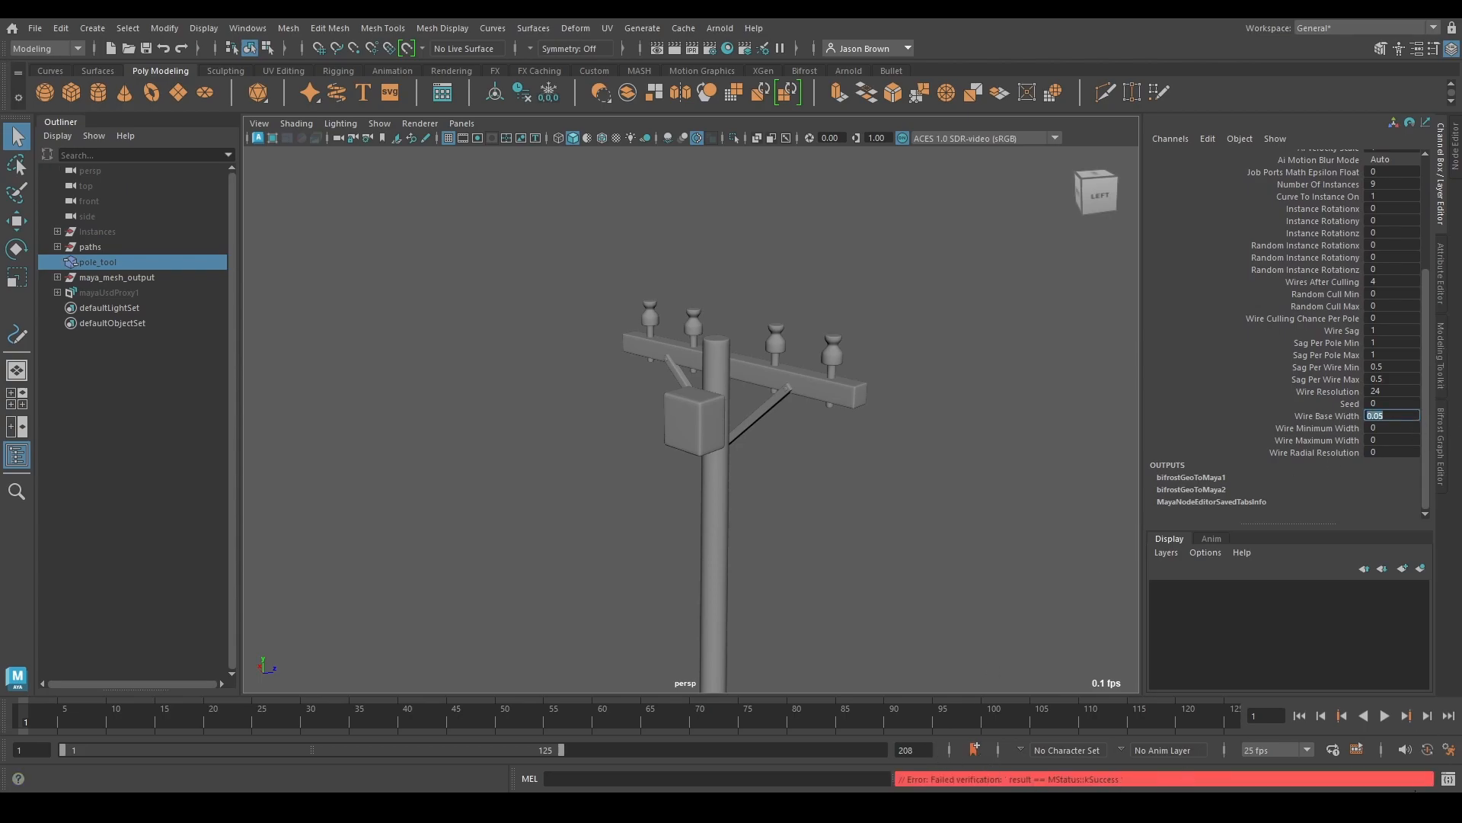
Step: Select the strand_to_mesh1 node and review its width and tube_sides connections
{"action": "left_click", "coordinate": [1448, 778]}
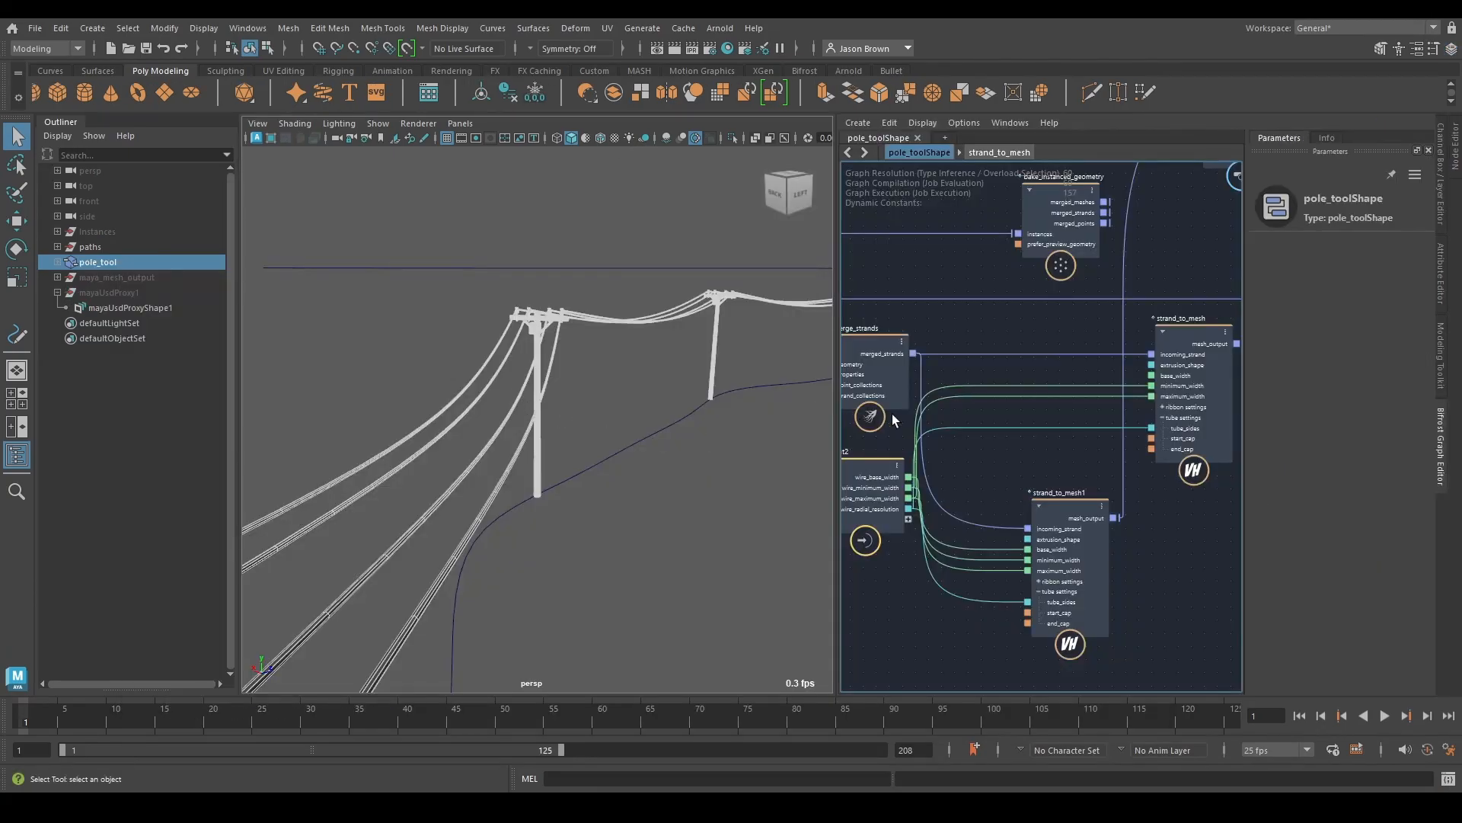
{"action": "middle_click_drag", "start_coordinate": [1107, 436], "coordinate": [997, 432], "text": "alt"}
{"action": "left_click", "coordinate": [1108, 427]}
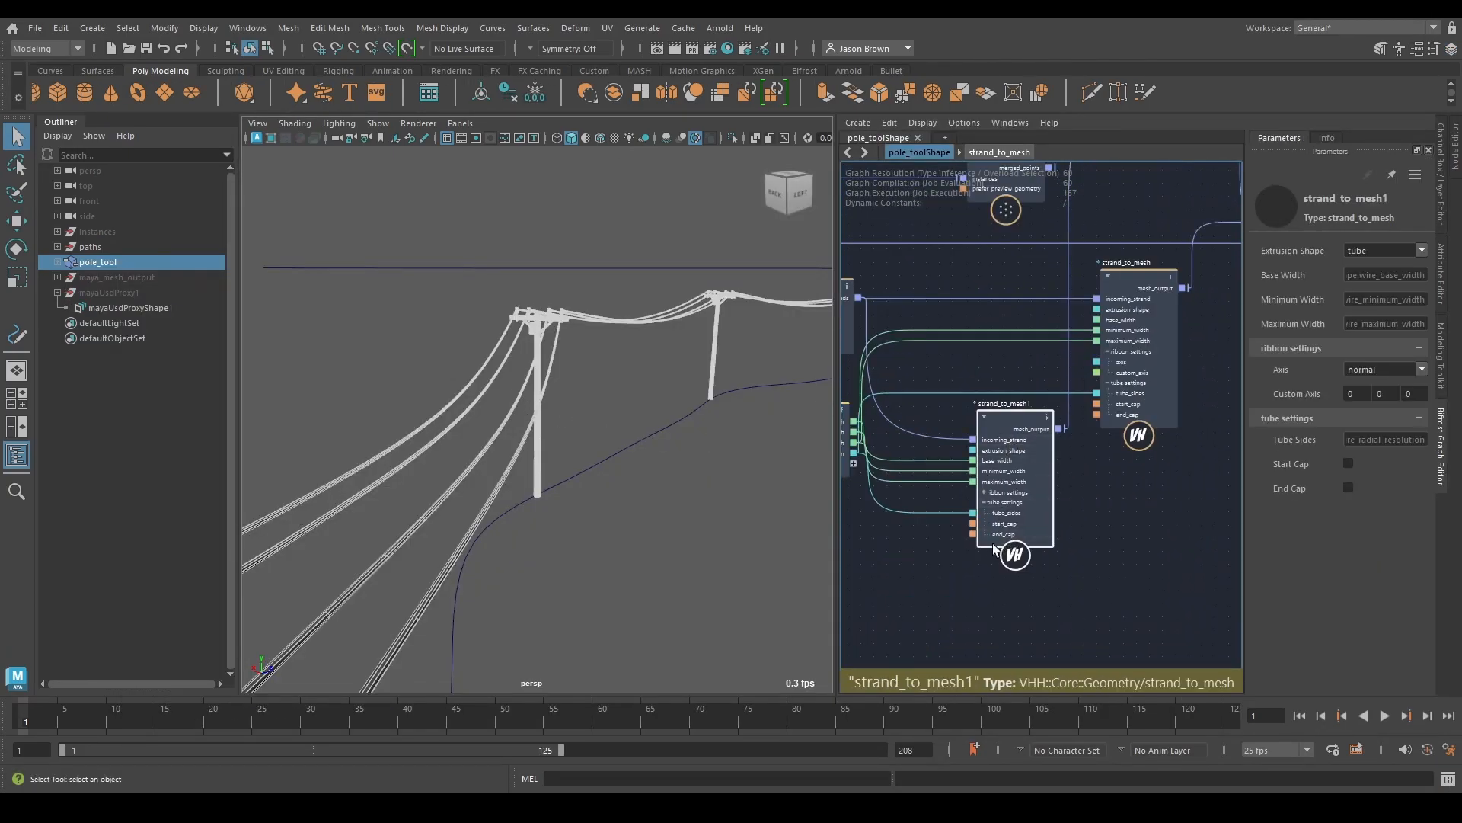
{"action": "middle_click_drag", "start_coordinate": [1029, 494], "coordinate": [1081, 485], "text": "alt"}
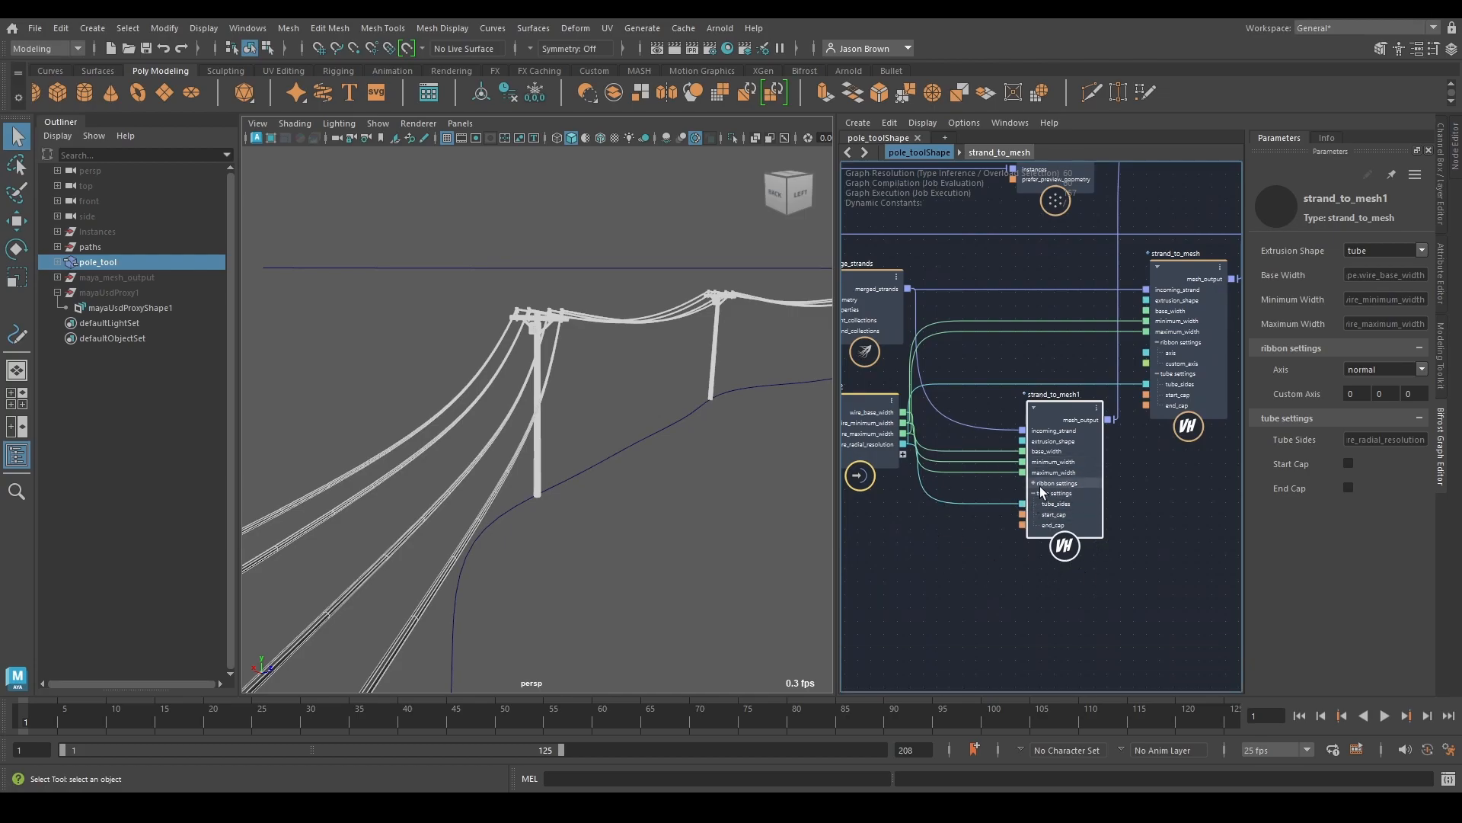
Step: Test pole_tool's Wire Radial Resolution attribute at 0 and set it to 8
{"action": "left_click", "coordinate": [1441, 179]}
{"action": "scroll", "coordinate": [1420, 467], "scroll_direction": "down", "scroll_amount": 5}
{"action": "left_click", "coordinate": [1386, 441]}
{"action": "type", "text": "0"}
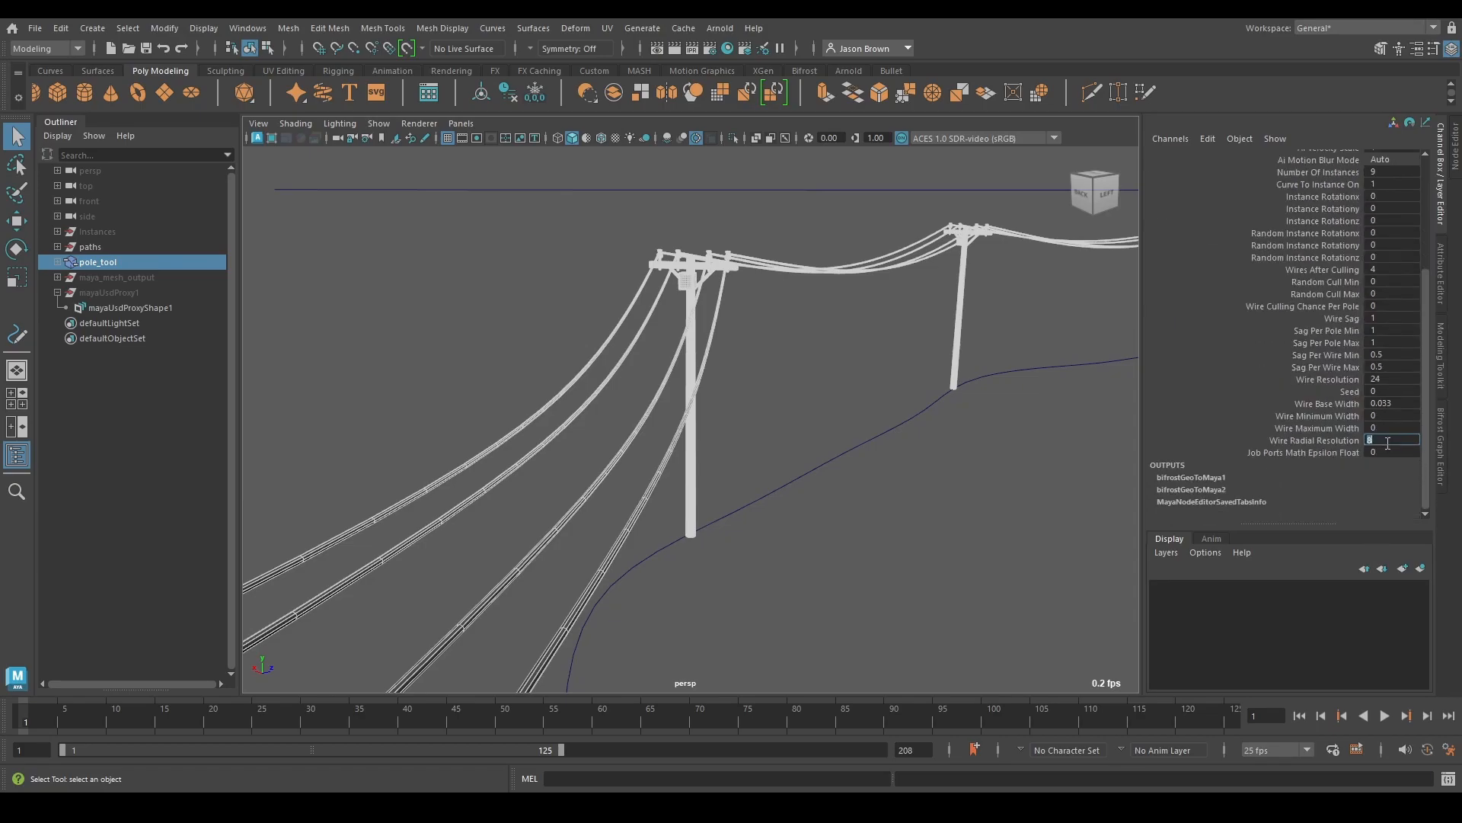
{"action": "key", "text": "Return"}
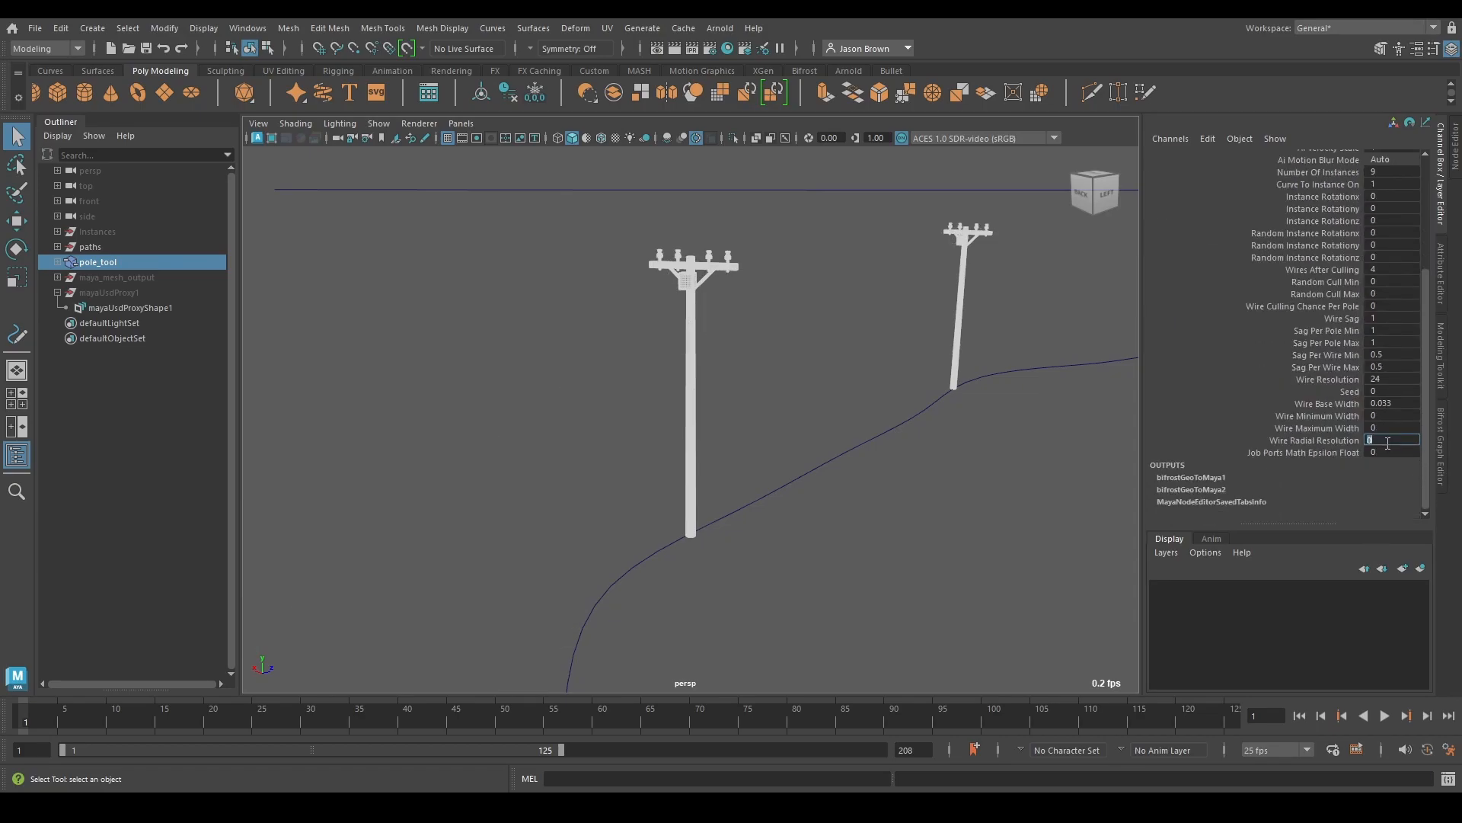
{"action": "type", "text": "8"}
{"action": "key", "text": "Return"}
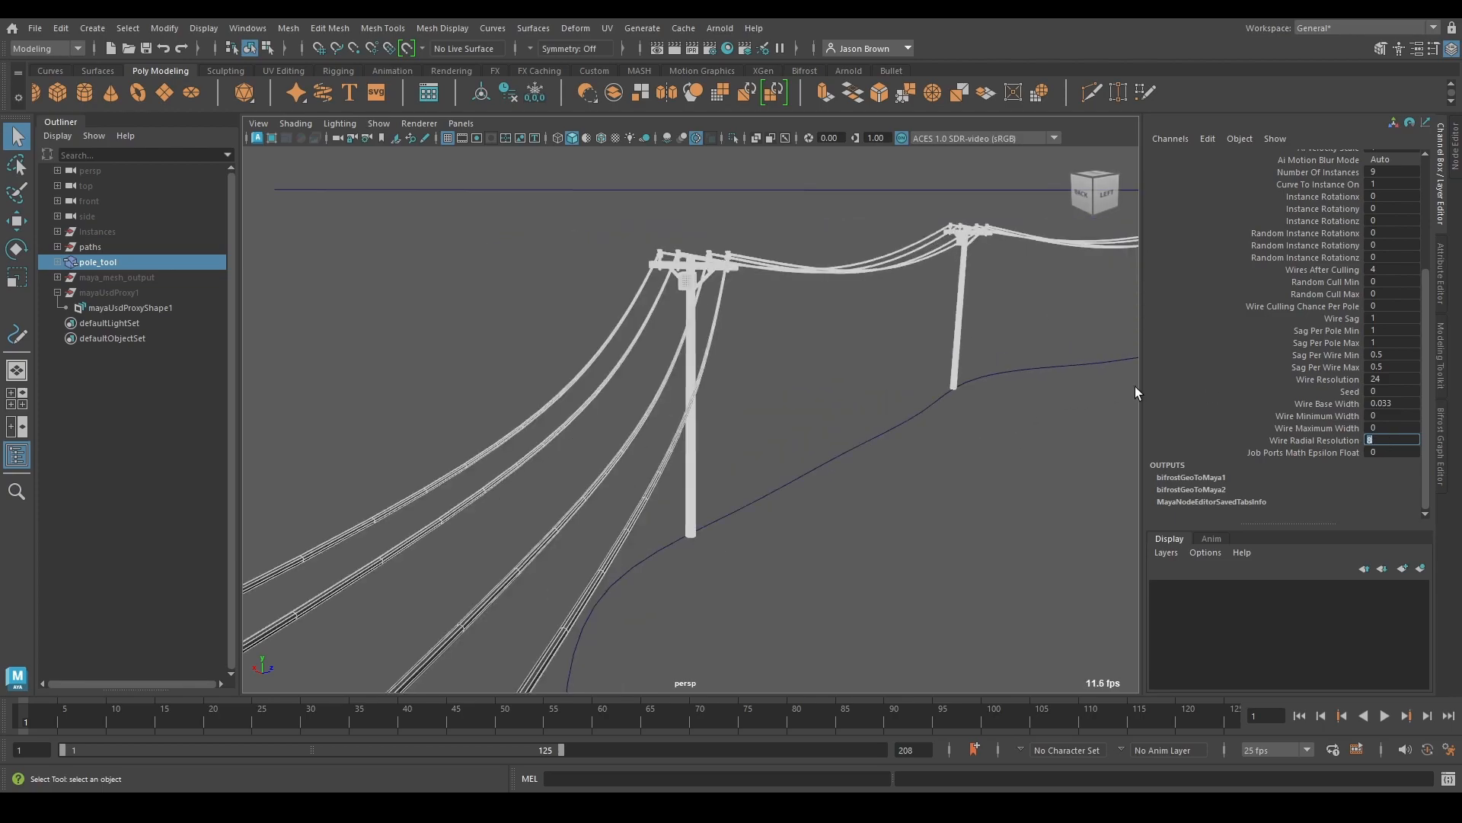
Step: Select mayaUsdProxy1 and go up from the pointInstancer_USDO_00 compound to the top-level pole_toolShape graph
{"action": "left_click", "coordinate": [1441, 463]}
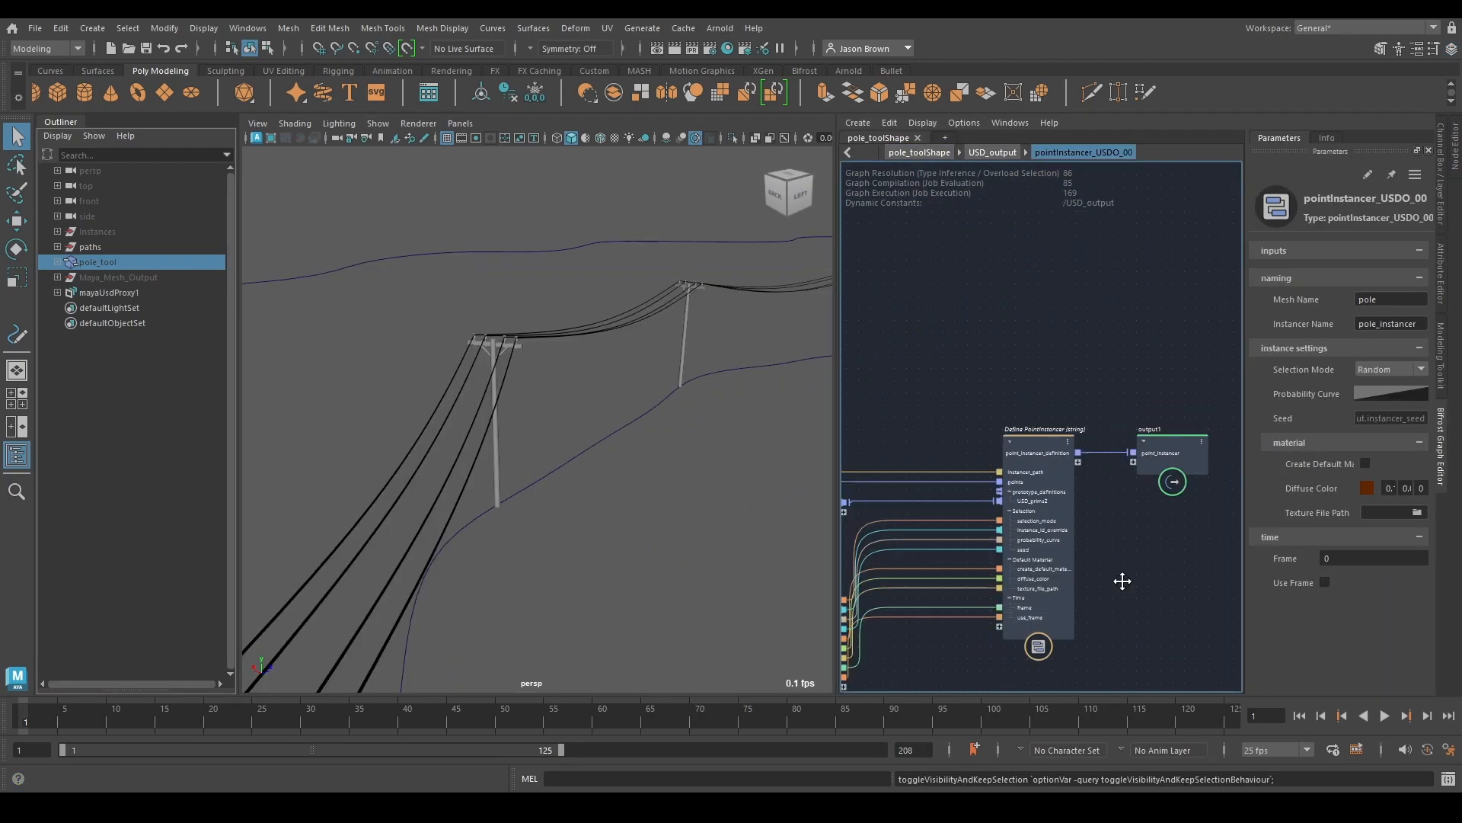
{"action": "left_click", "coordinate": [129, 293]}
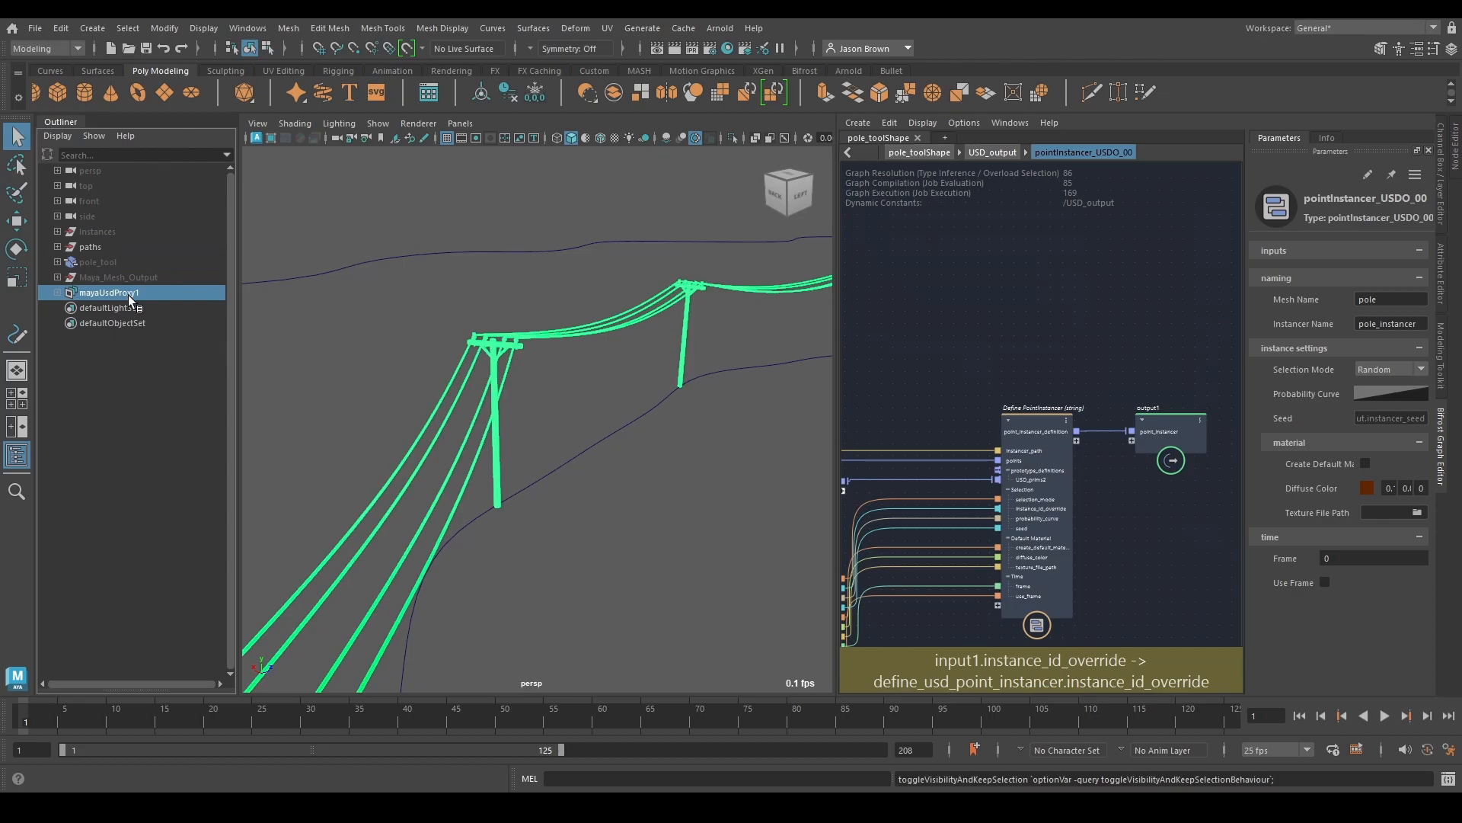
{"action": "key", "text": "BackSpace"}
{"action": "scroll", "coordinate": [1029, 388], "scroll_direction": "down", "scroll_amount": 3}
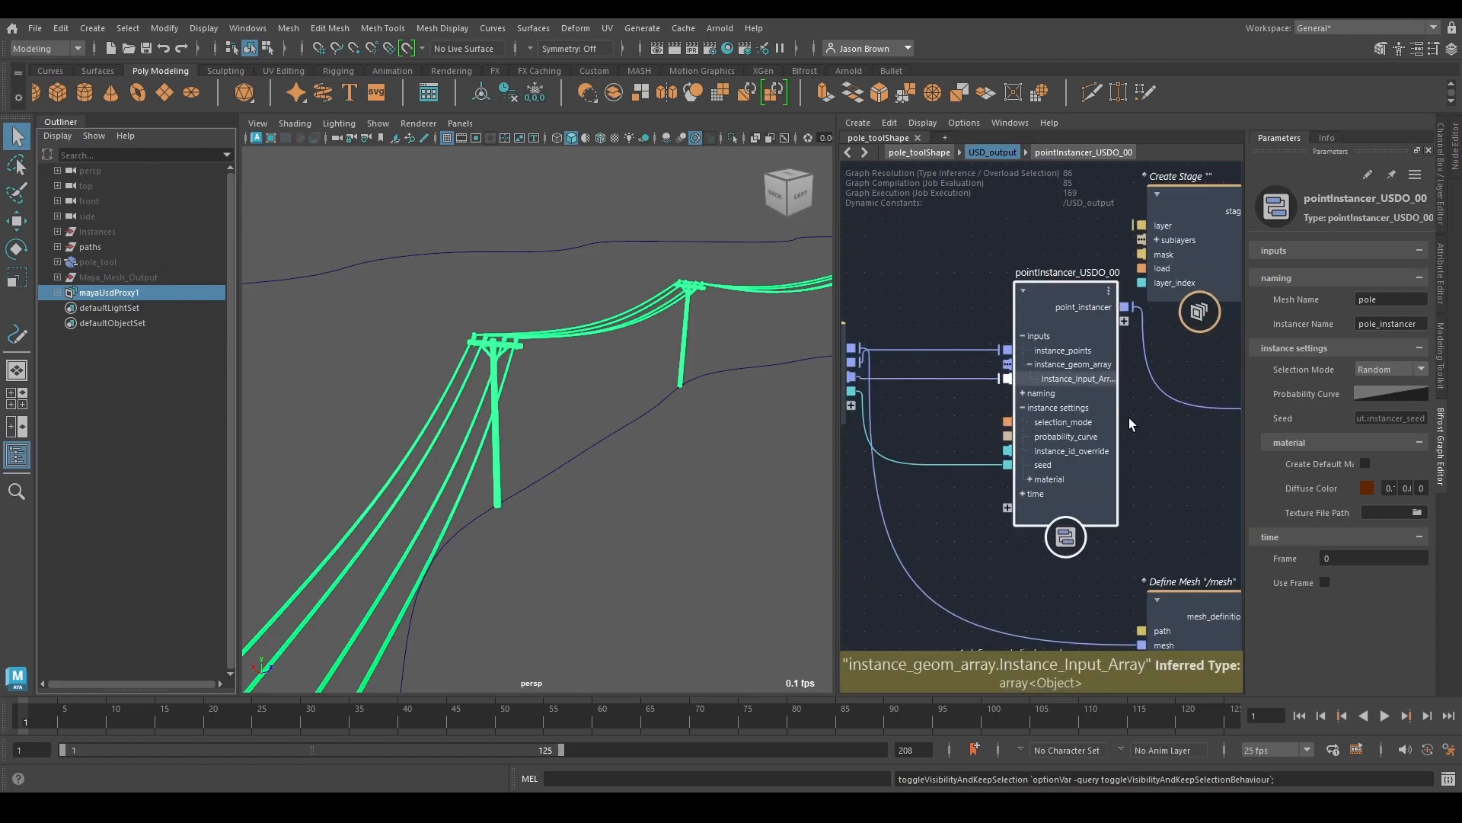
{"action": "middle_click_drag", "start_coordinate": [1128, 417], "coordinate": [1042, 443], "text": "alt"}
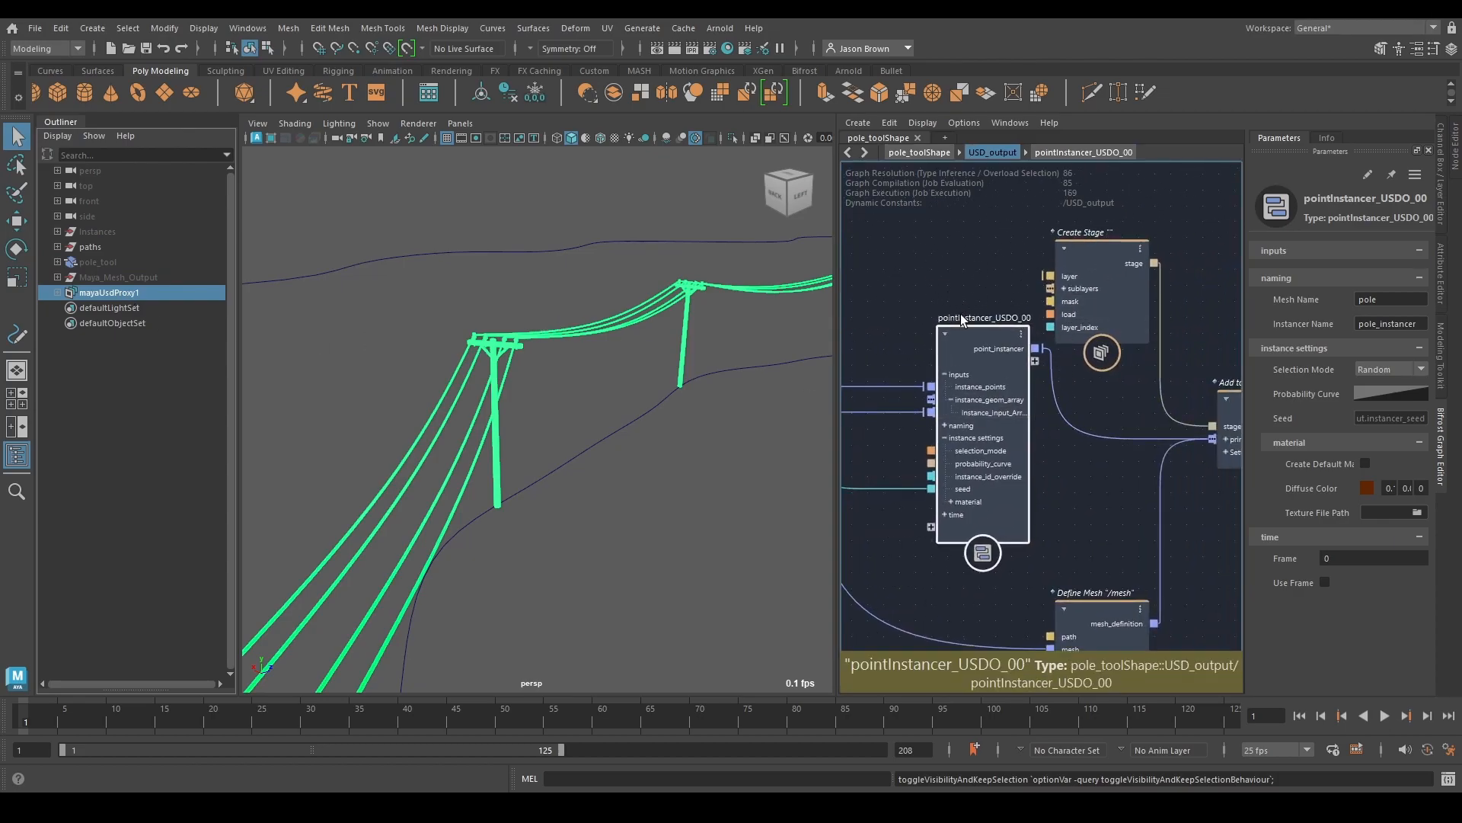
{"action": "key", "text": "BackSpace"}
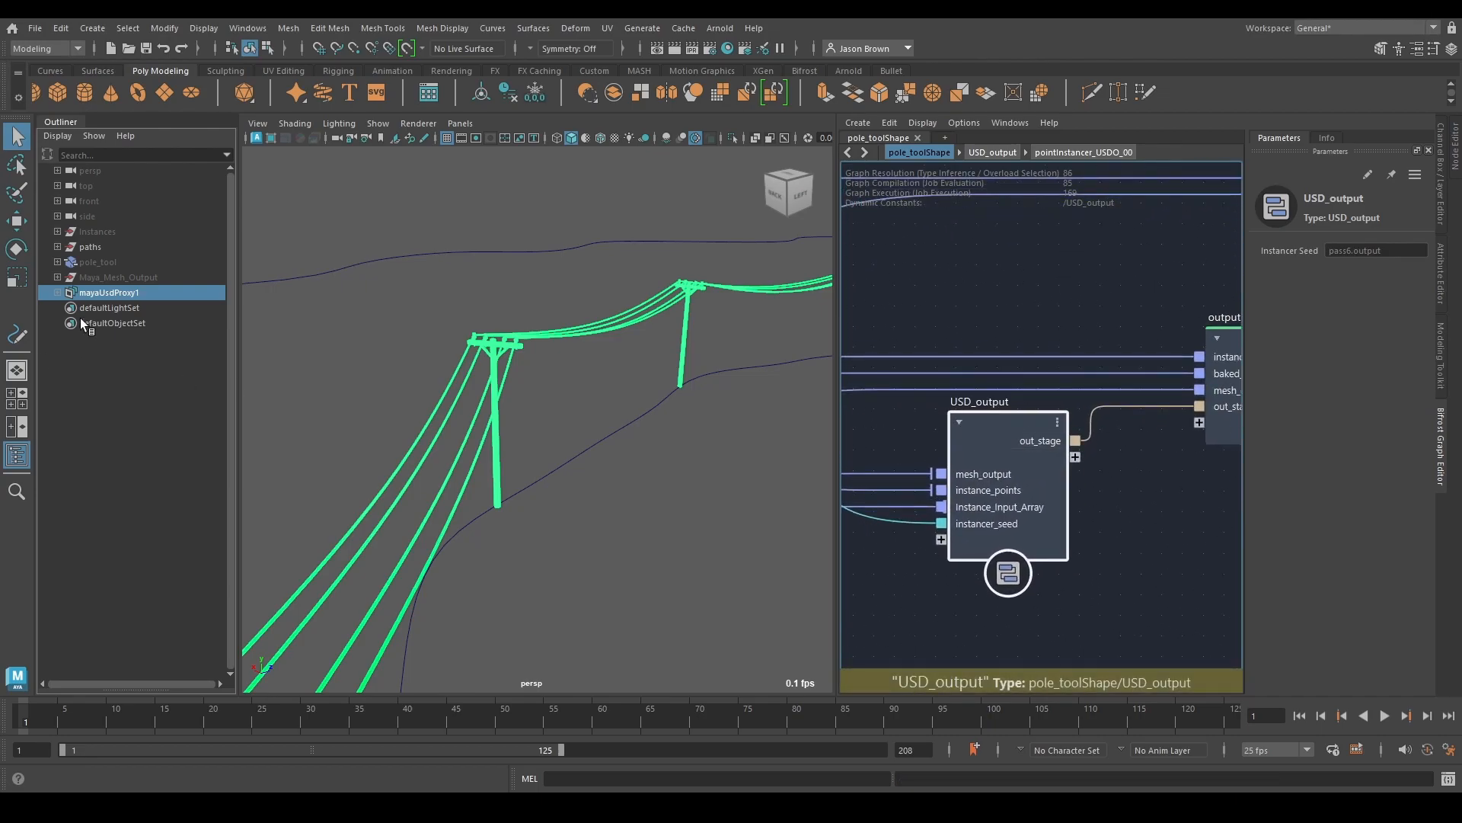
Step: Select the mesh prim under mayaUsdProxy1 and select the matching define_usd_mesh node inside the USD_output compound
{"action": "left_click", "coordinate": [60, 292]}
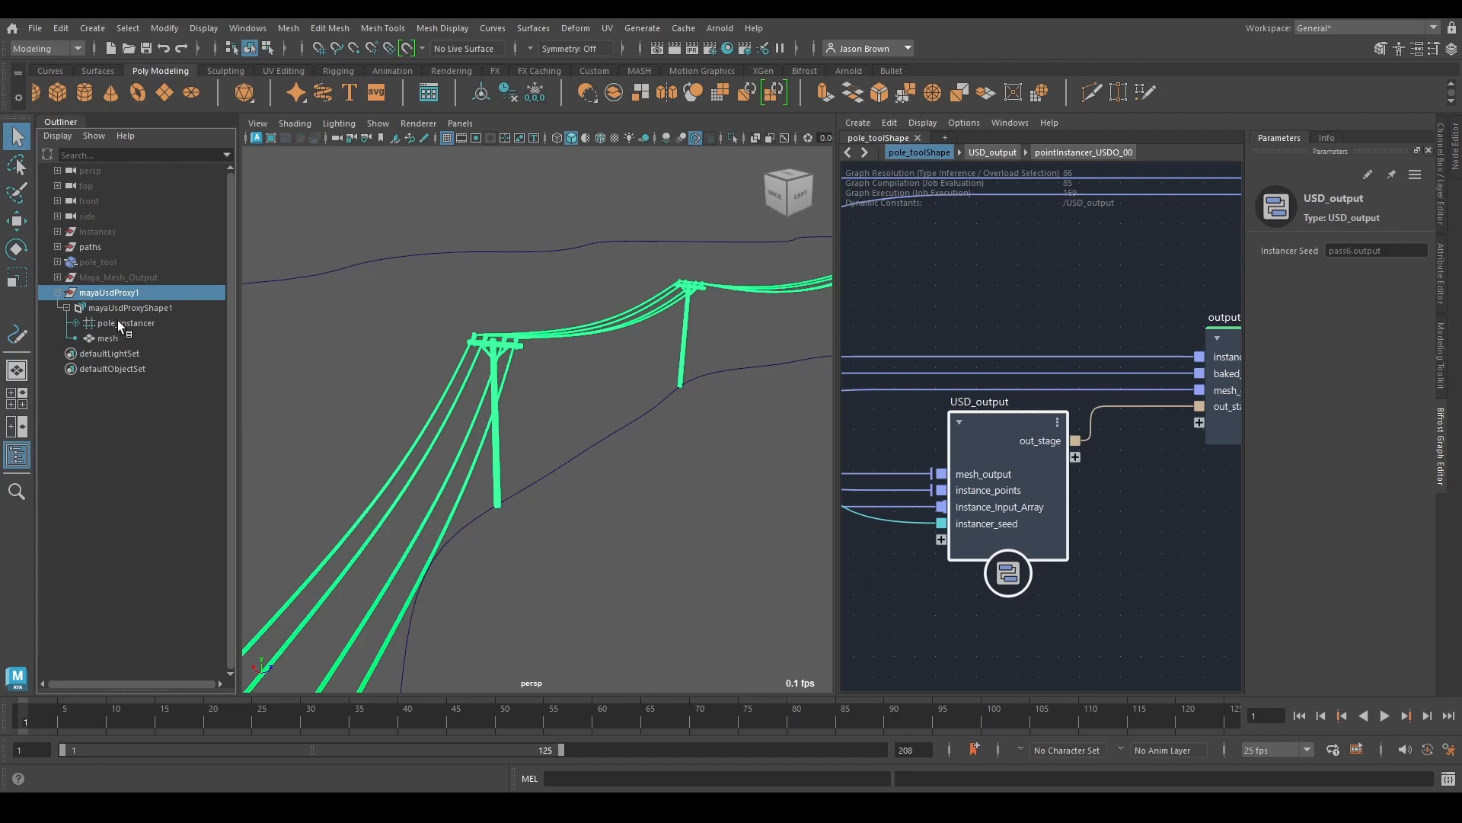
{"action": "left_click", "coordinate": [109, 339]}
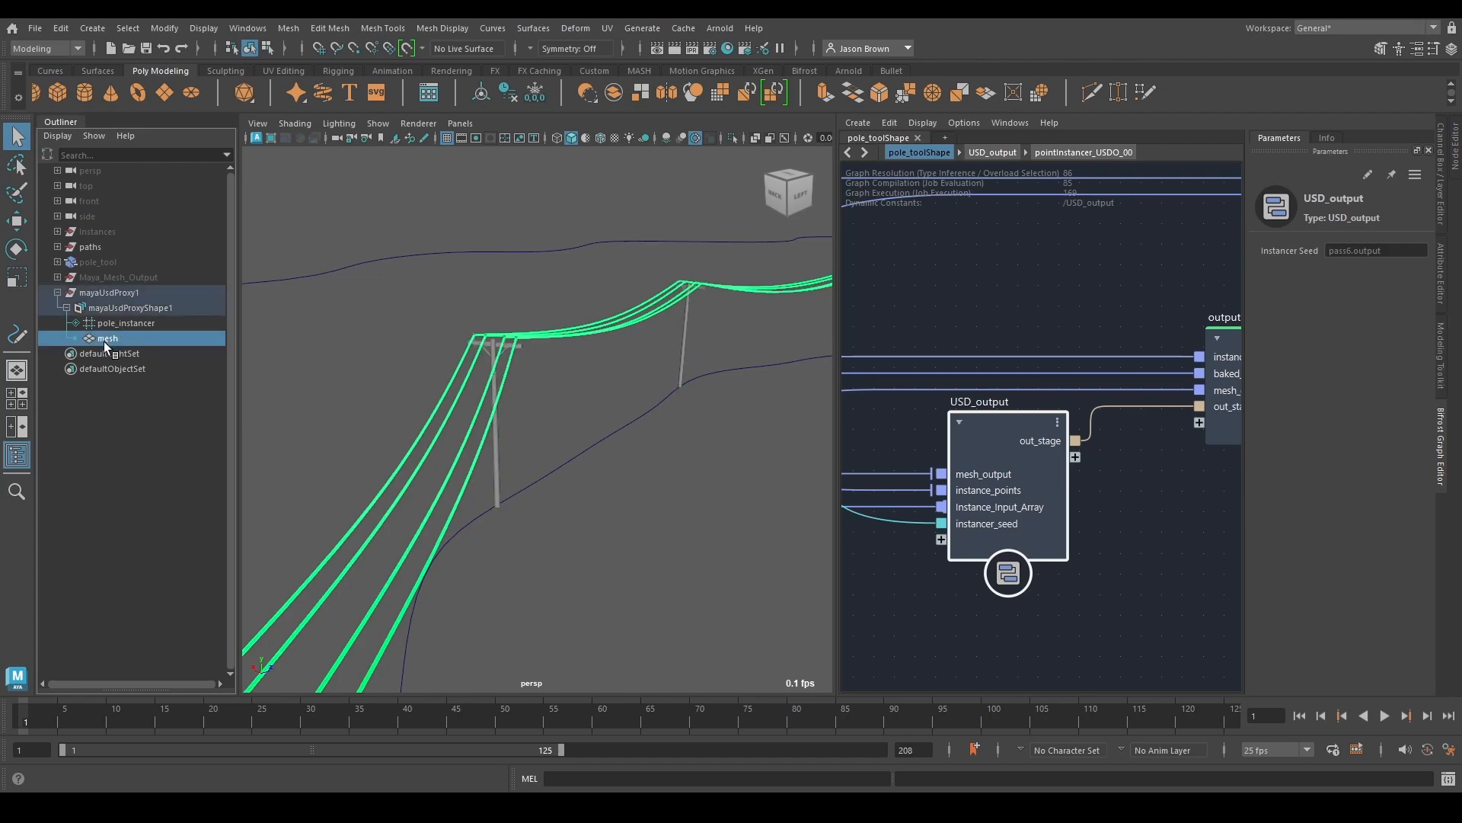
{"action": "double_click", "coordinate": [1075, 414]}
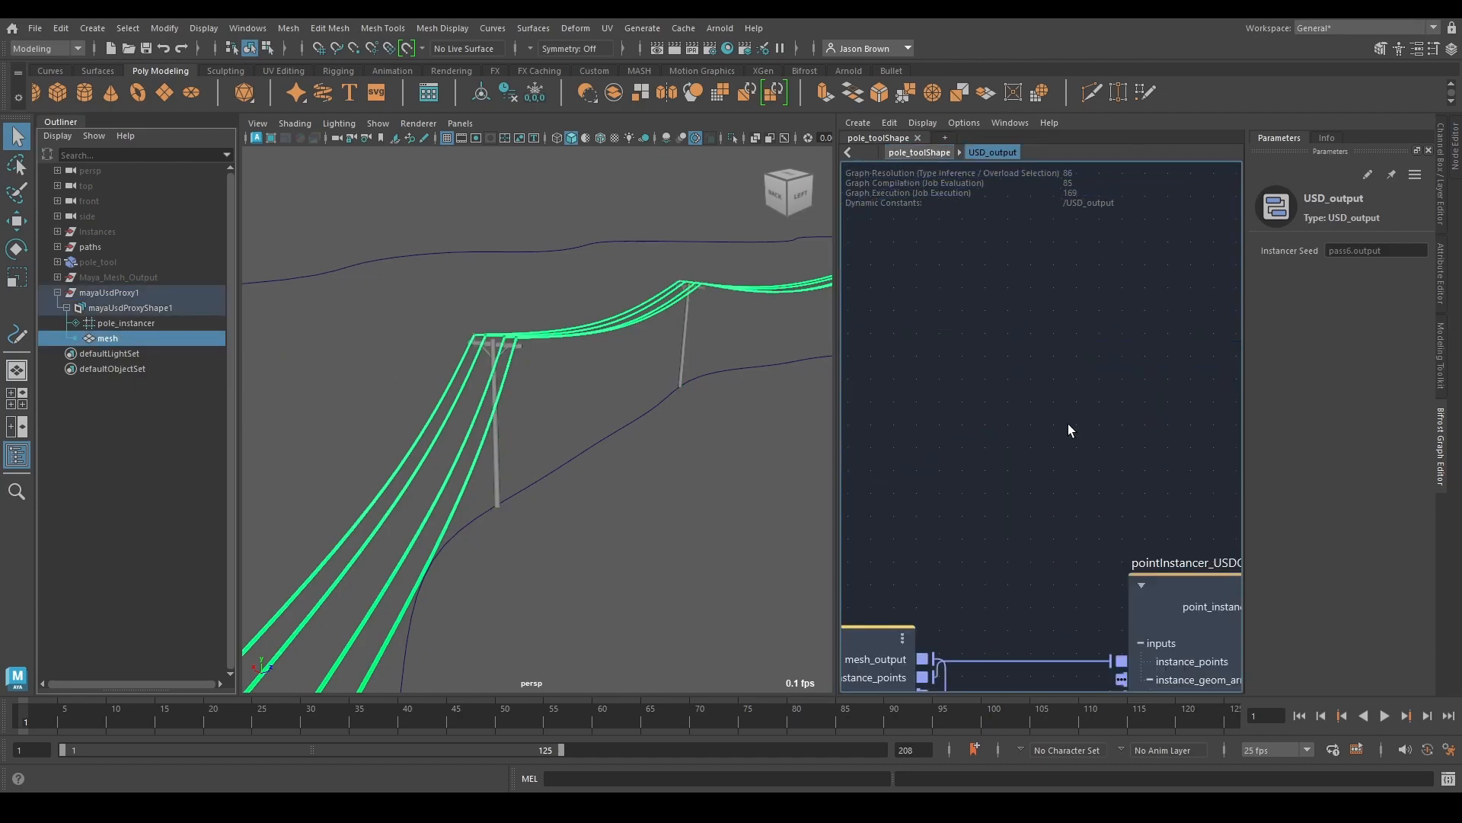
{"action": "left_click", "coordinate": [1045, 481]}
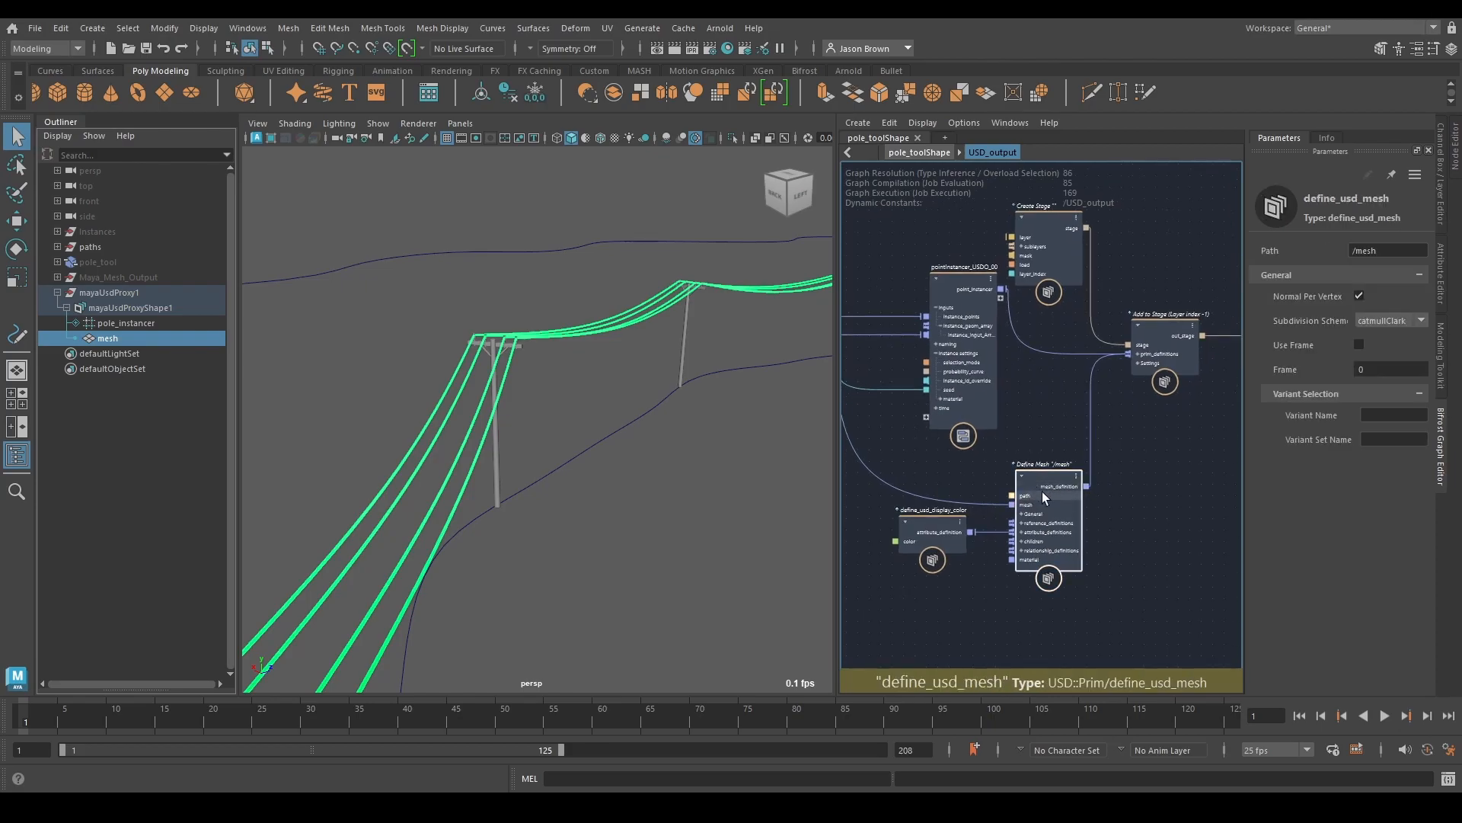
Step: Set the define_usd_mesh node's Path to /poles
{"action": "left_click", "coordinate": [1385, 249]}
{"action": "double_click", "coordinate": [1386, 249]}
{"action": "middle_click_drag", "start_coordinate": [969, 554], "coordinate": [895, 568]}
{"action": "middle_click_drag", "start_coordinate": [1053, 536], "coordinate": [994, 534]}
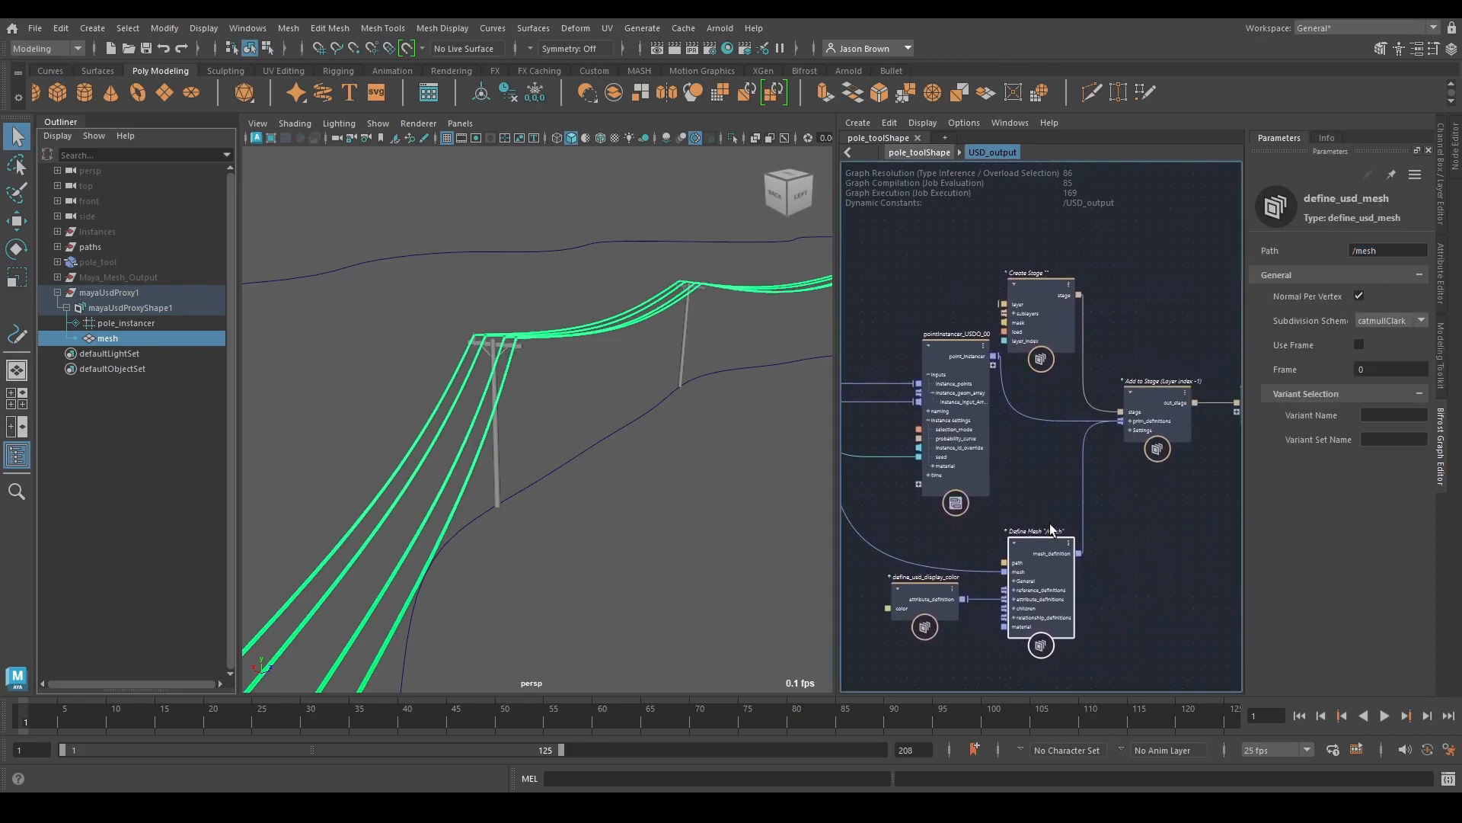
{"action": "triple_click", "coordinate": [1387, 251]}
{"action": "type", "text": "/pol"}
{"action": "key", "text": "Return"}
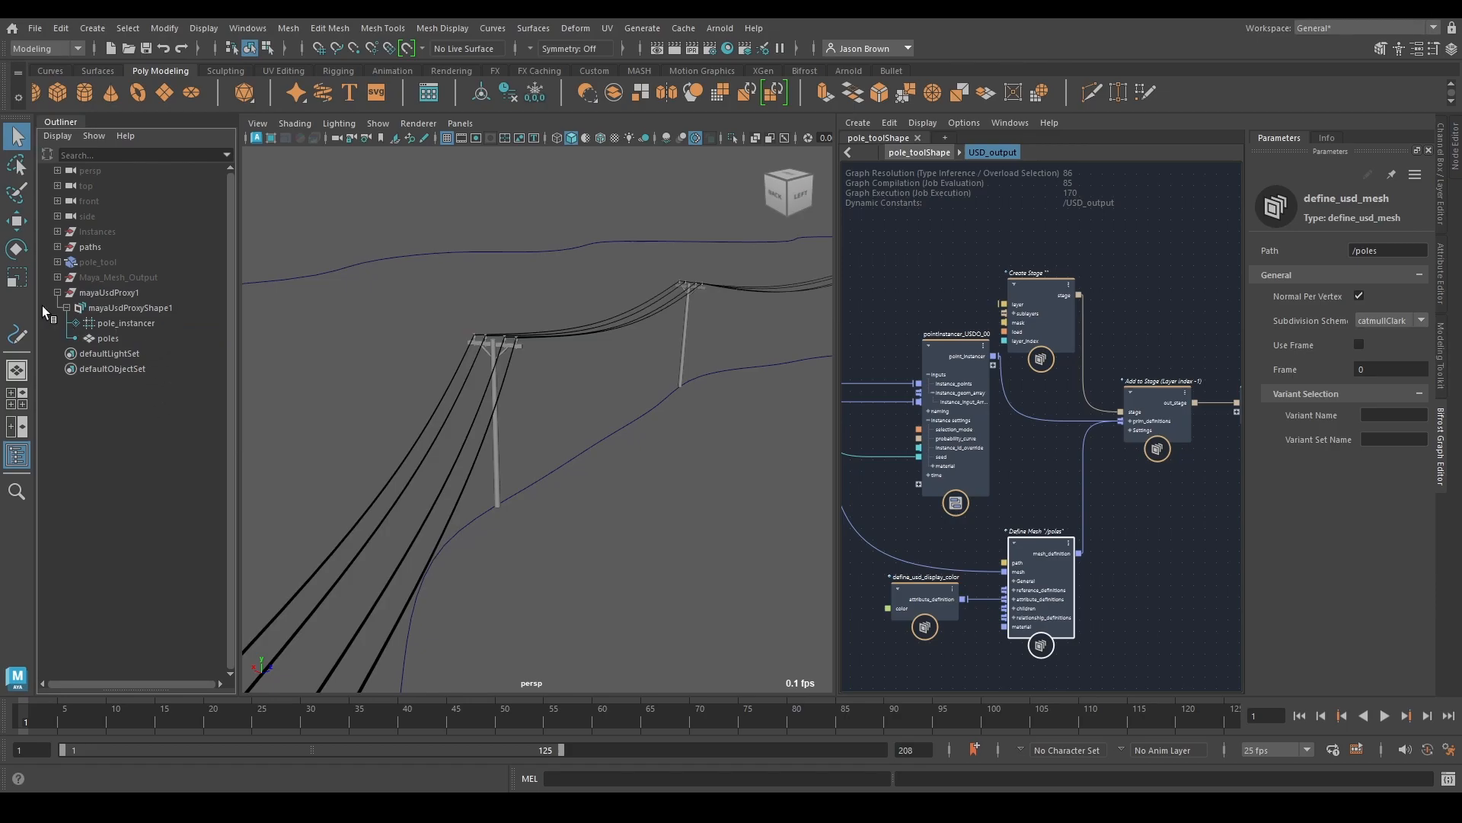
Step: Check which geometry the pole_instancer and poles prims hold, and change define_usd_mesh's Path to name the wires
{"action": "left_click", "coordinate": [99, 325]}
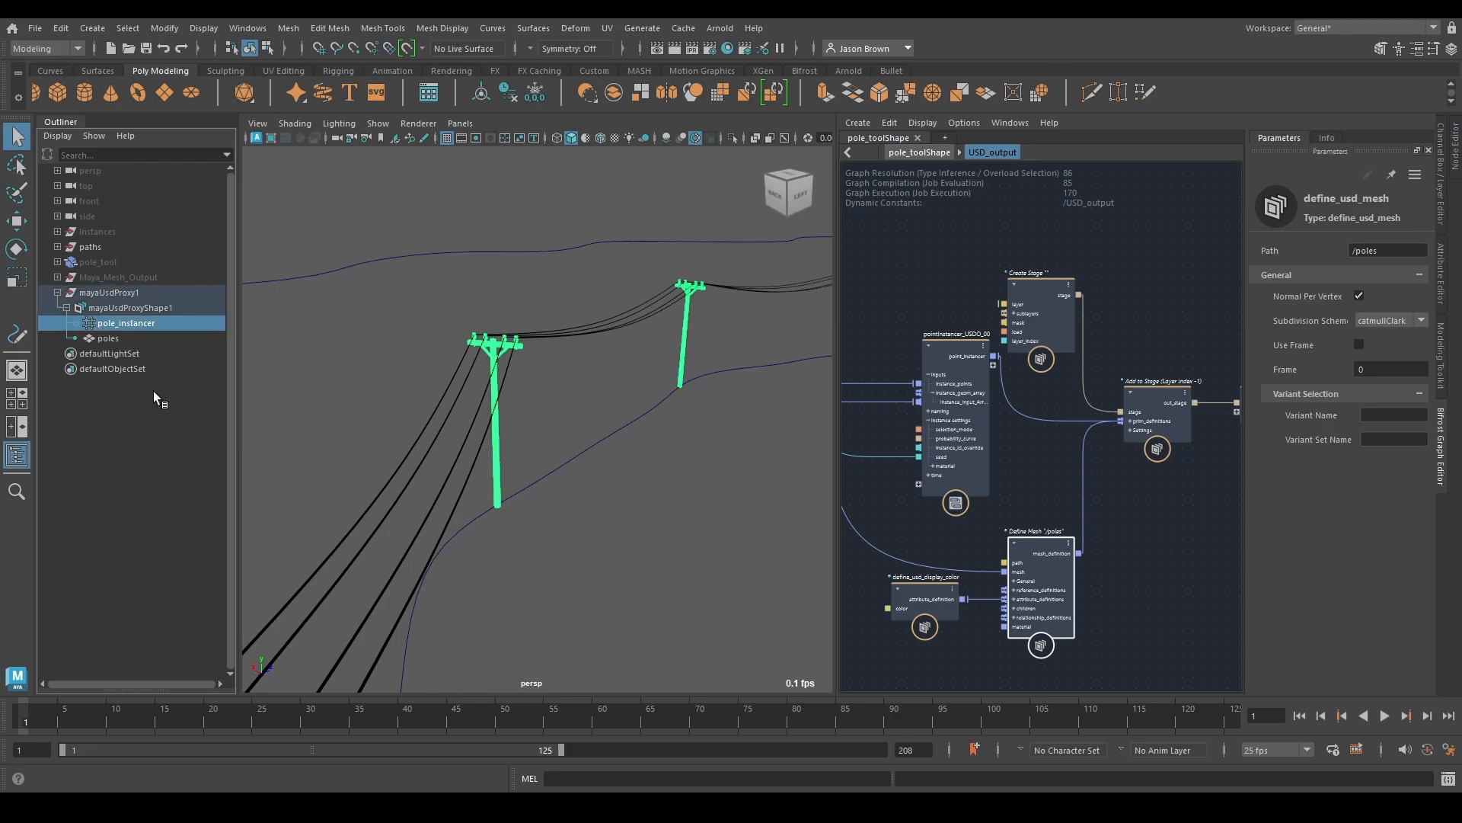
{"action": "left_click", "coordinate": [107, 339]}
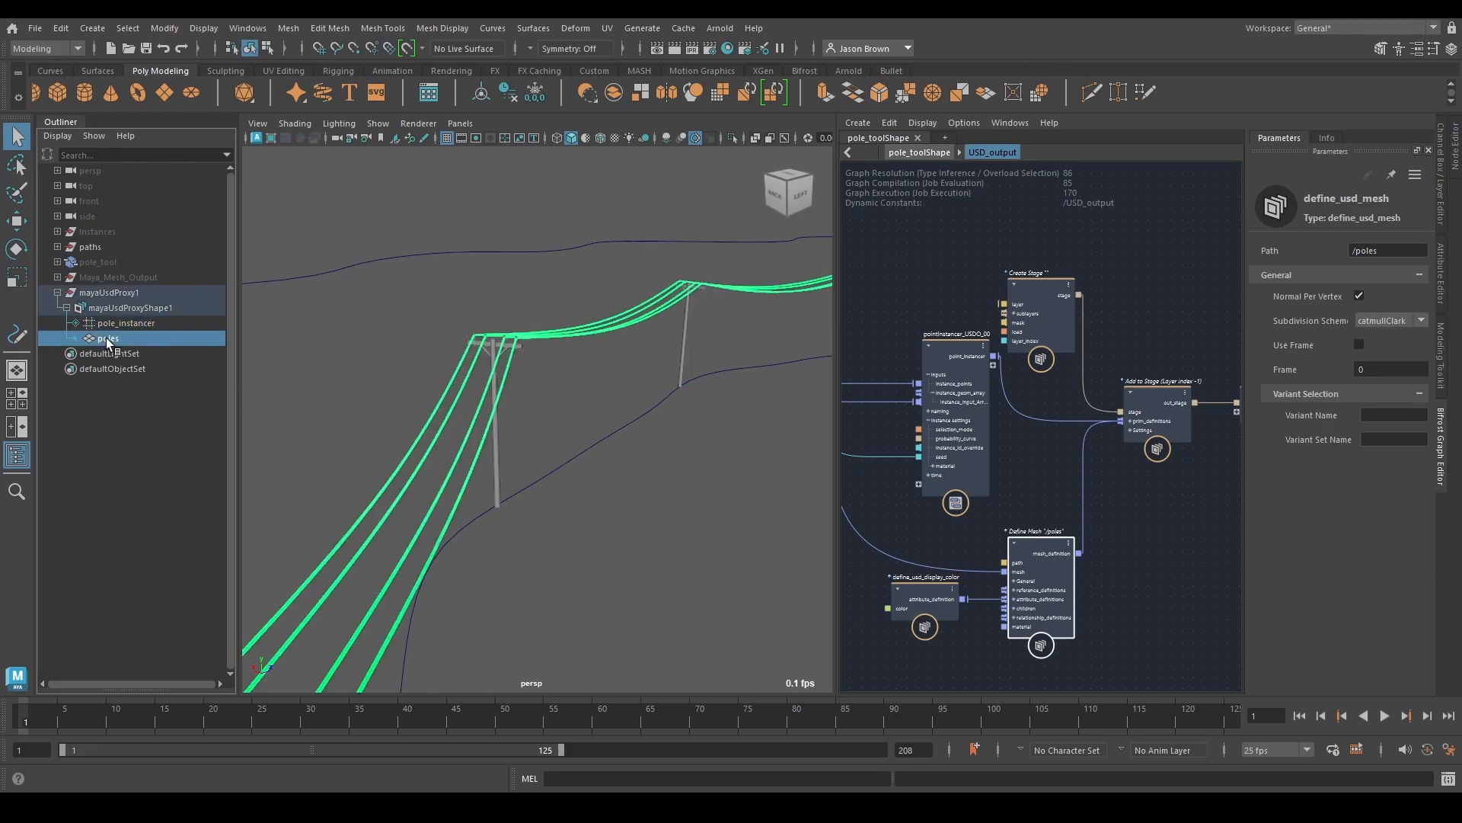
{"action": "double_click", "coordinate": [1389, 252]}
{"action": "type", "text": "wir"}
{"action": "key", "text": "Return"}
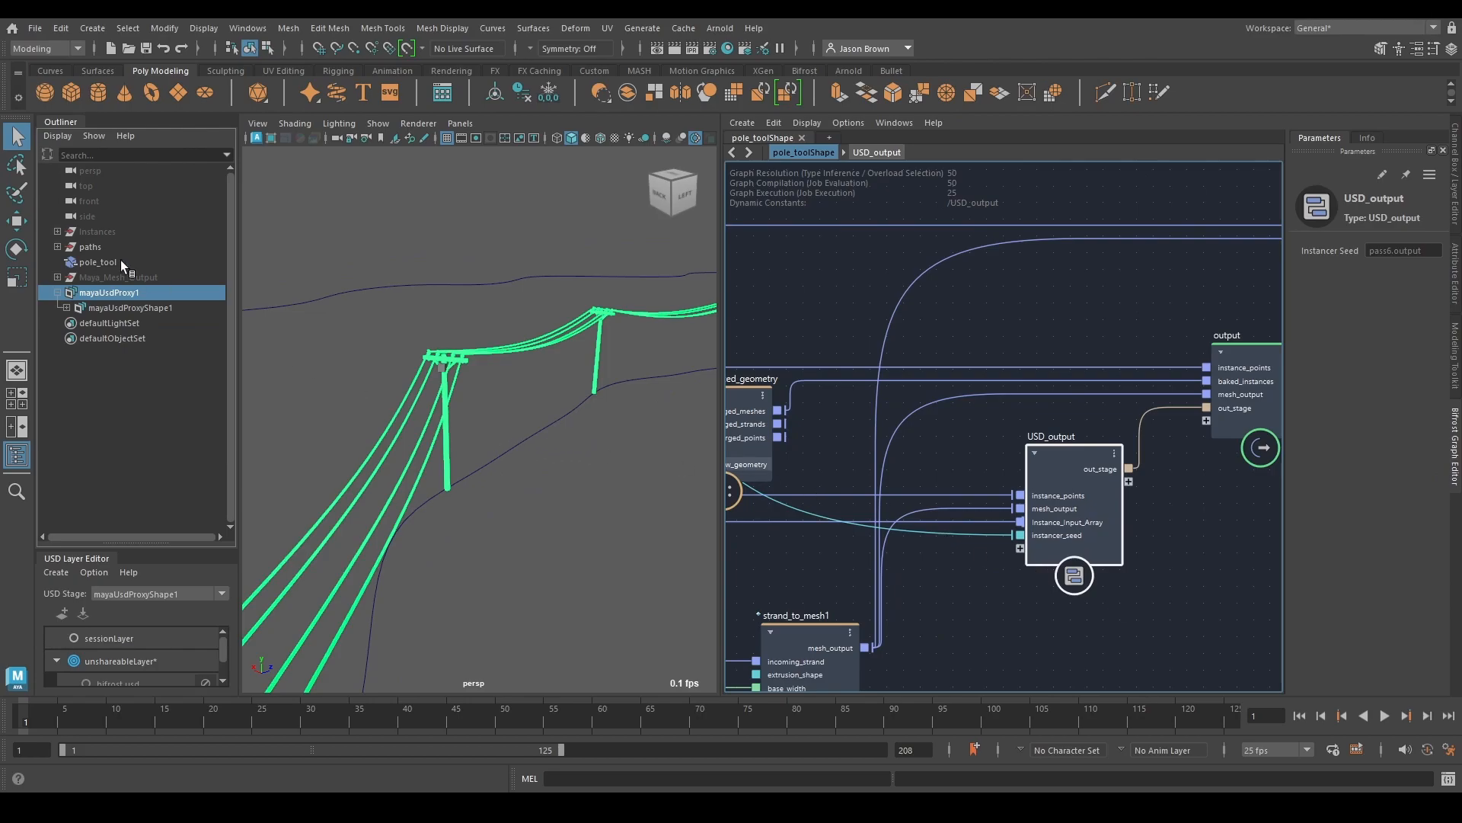
Step: Hide pole_tool so only the USD output is displayed, and delete the terminal node from the top-level graph
{"action": "left_click", "coordinate": [104, 263]}
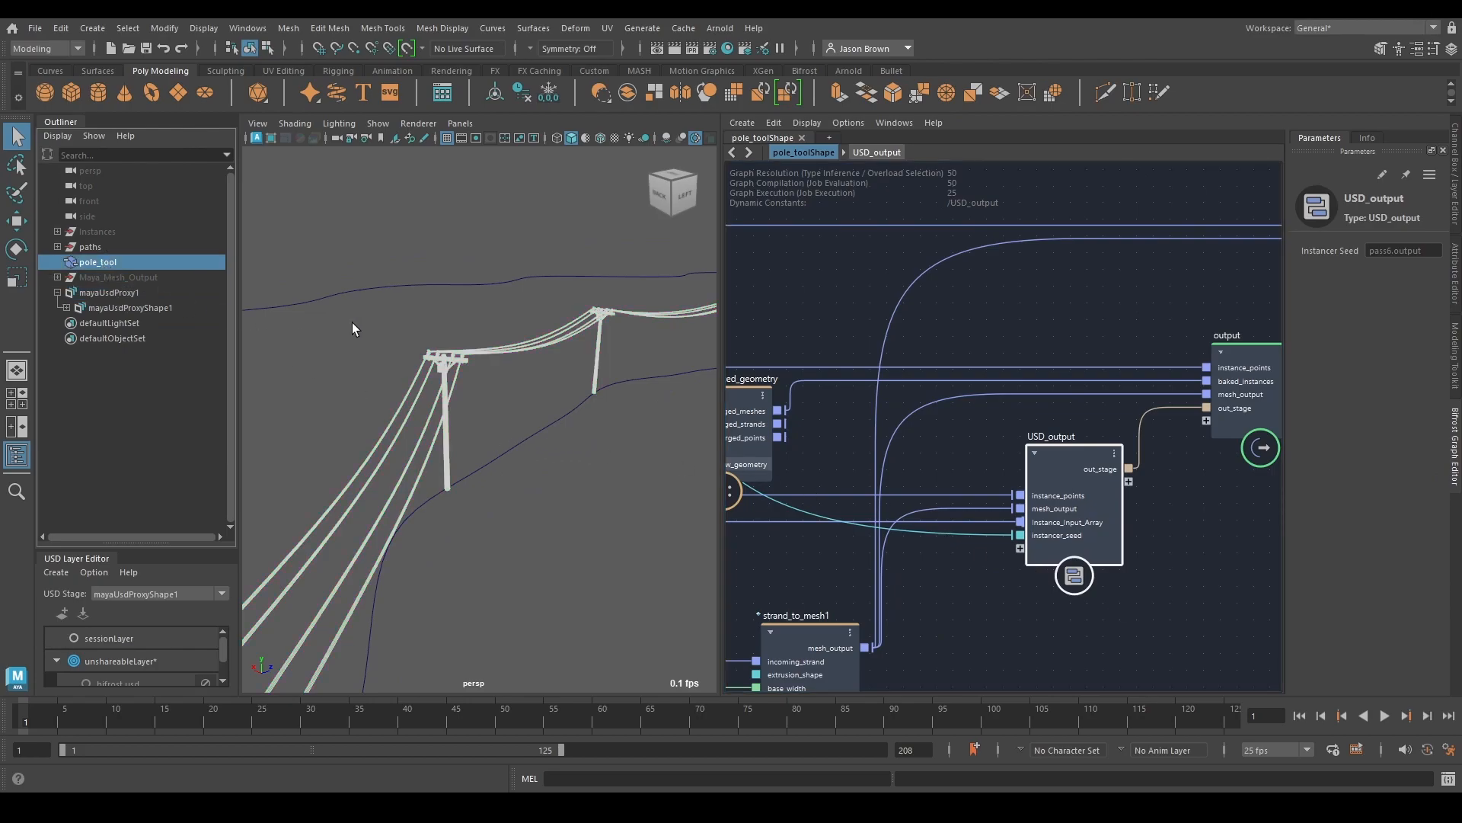
{"action": "mouse_move", "coordinate": [495, 449]}
{"action": "left_mouse_down", "text": "alt"}
{"action": "mouse_move", "coordinate": [473, 411]}
{"action": "mouse_move", "coordinate": [490, 414]}
{"action": "left_mouse_up", "text": "alt"}
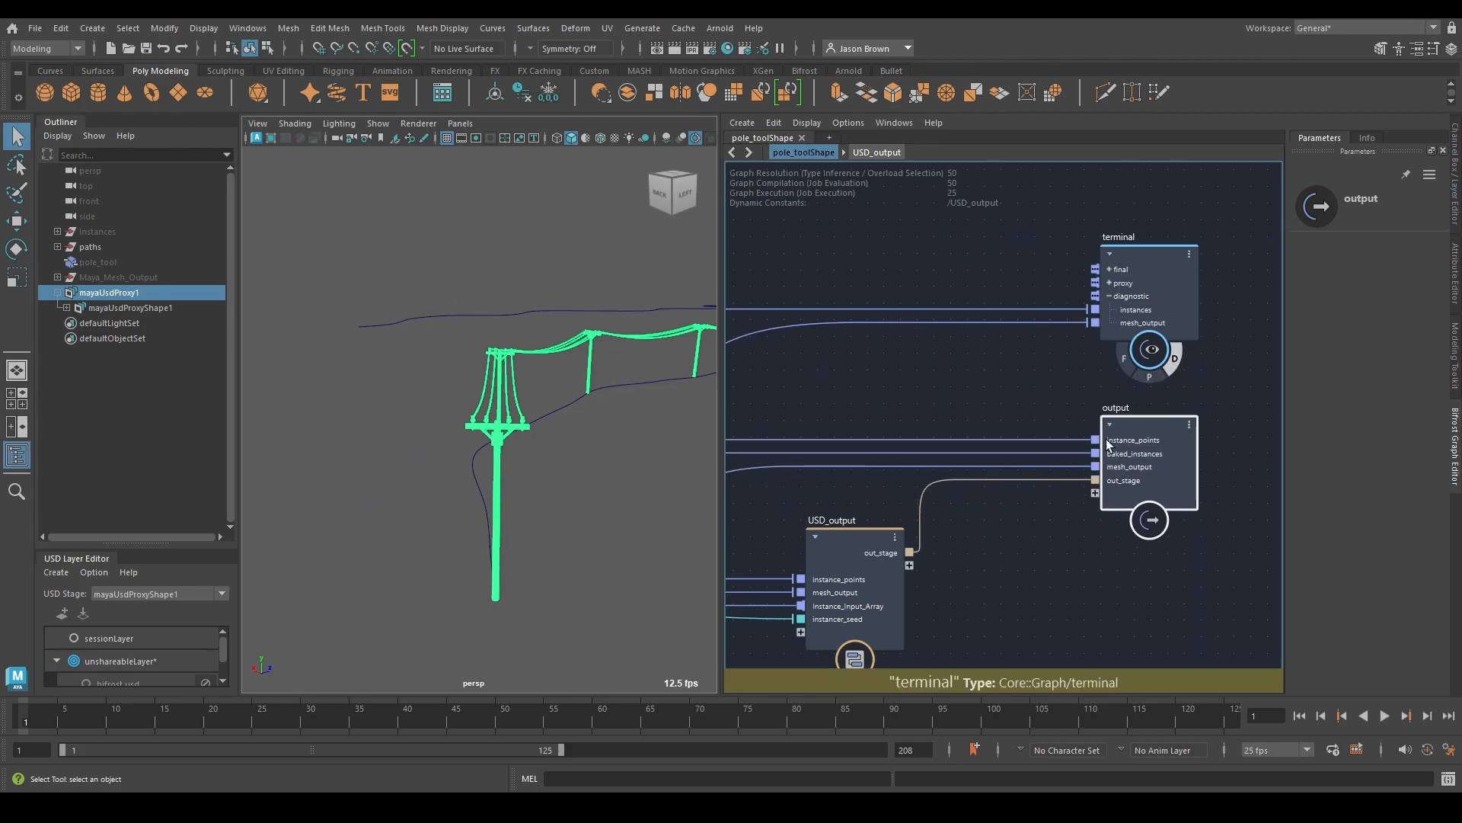
{"action": "left_click_drag", "start_coordinate": [1037, 232], "coordinate": [1258, 374]}
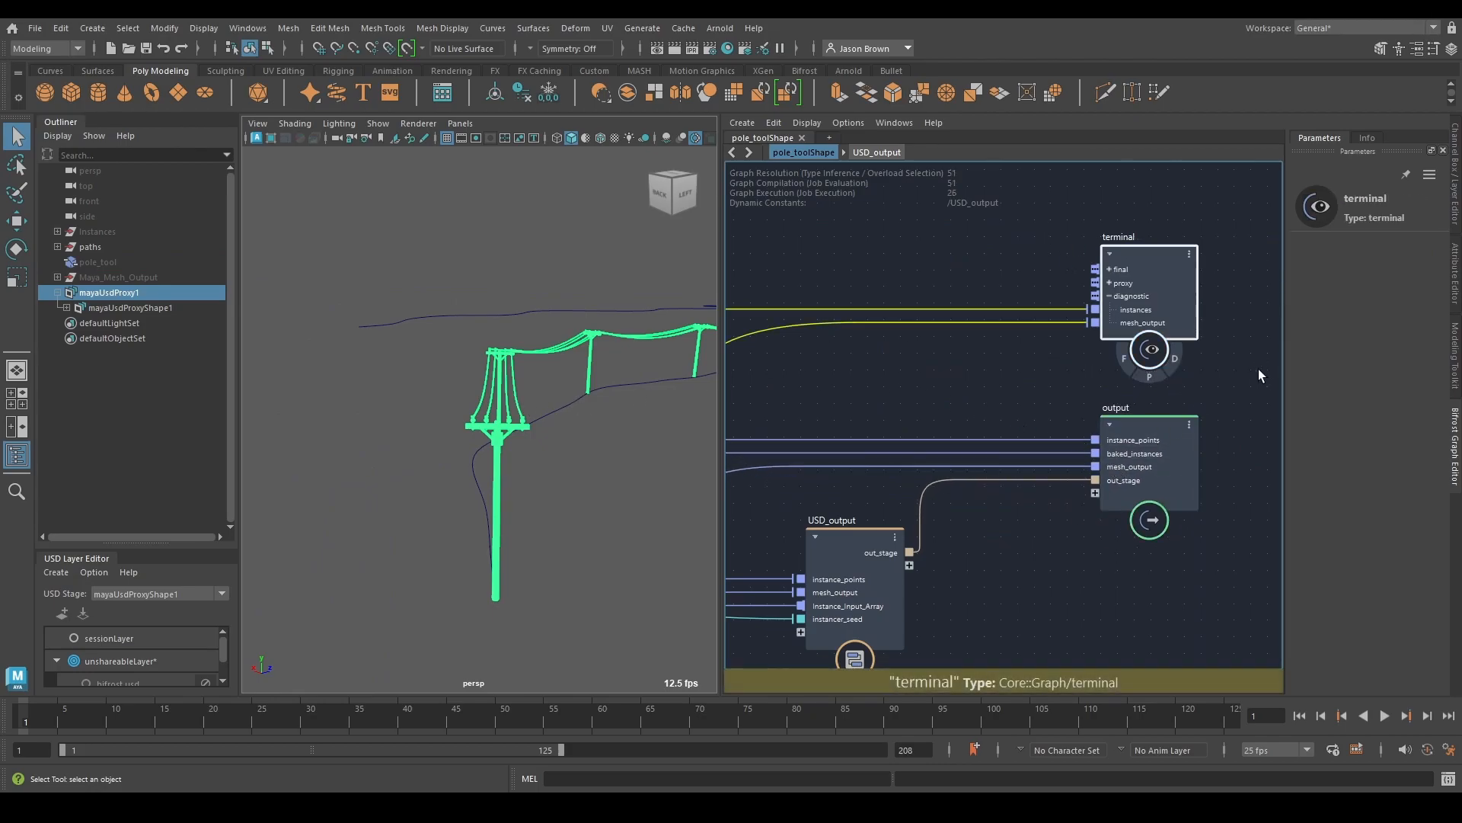
{"action": "key", "text": "Delete"}
Step: Review the merge_strands and USD_output part of the graph, the USD poles and wires, and the stage's layers
{"action": "scroll", "coordinate": [1067, 320], "scroll_direction": "down", "scroll_amount": 2}
{"action": "middle_click_drag", "start_coordinate": [1067, 320], "coordinate": [1290, 262]}
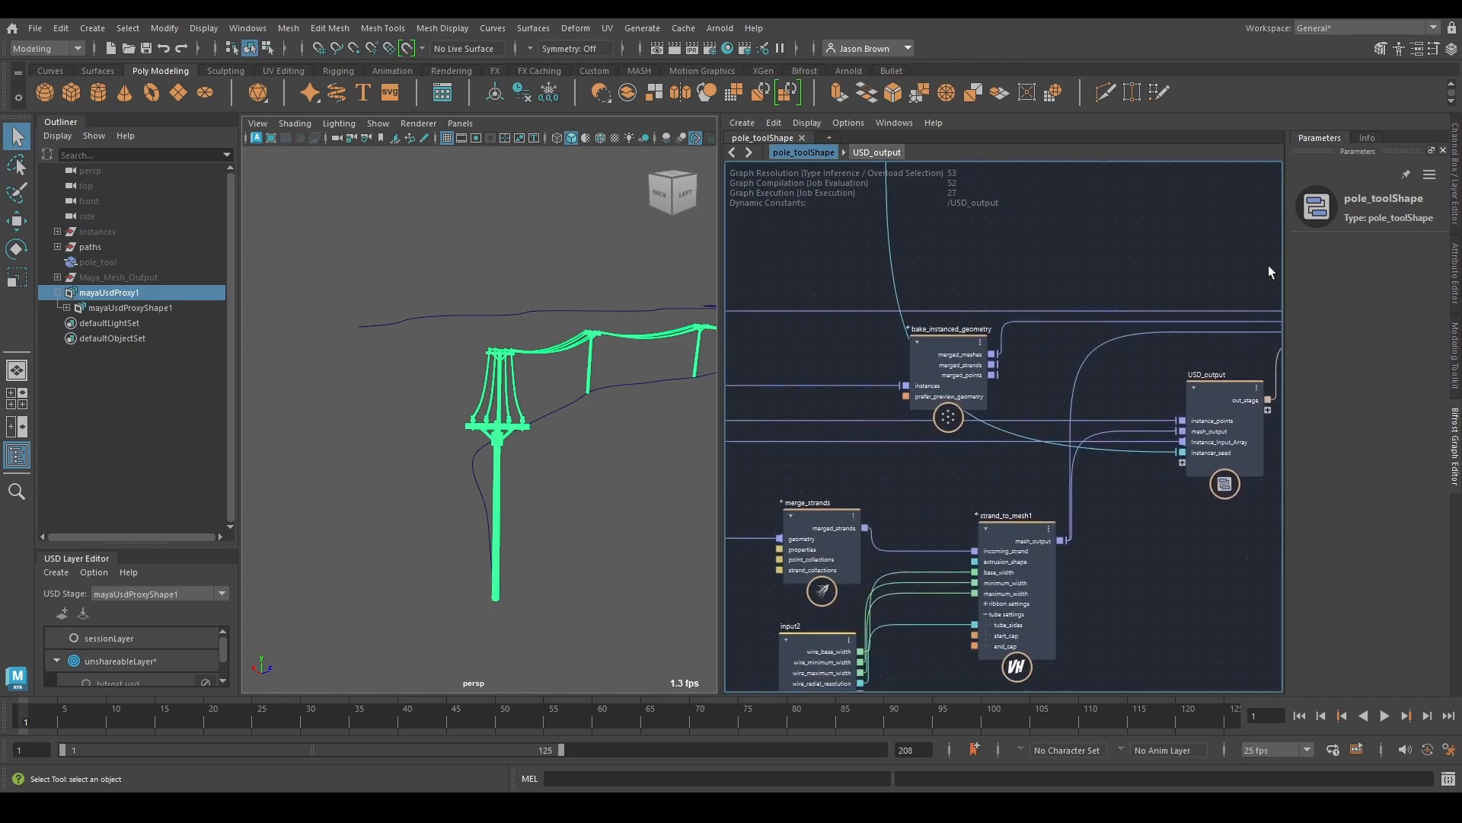
{"action": "middle_click_drag", "start_coordinate": [1101, 494], "coordinate": [1114, 465]}
{"action": "left_click", "coordinate": [839, 488]}
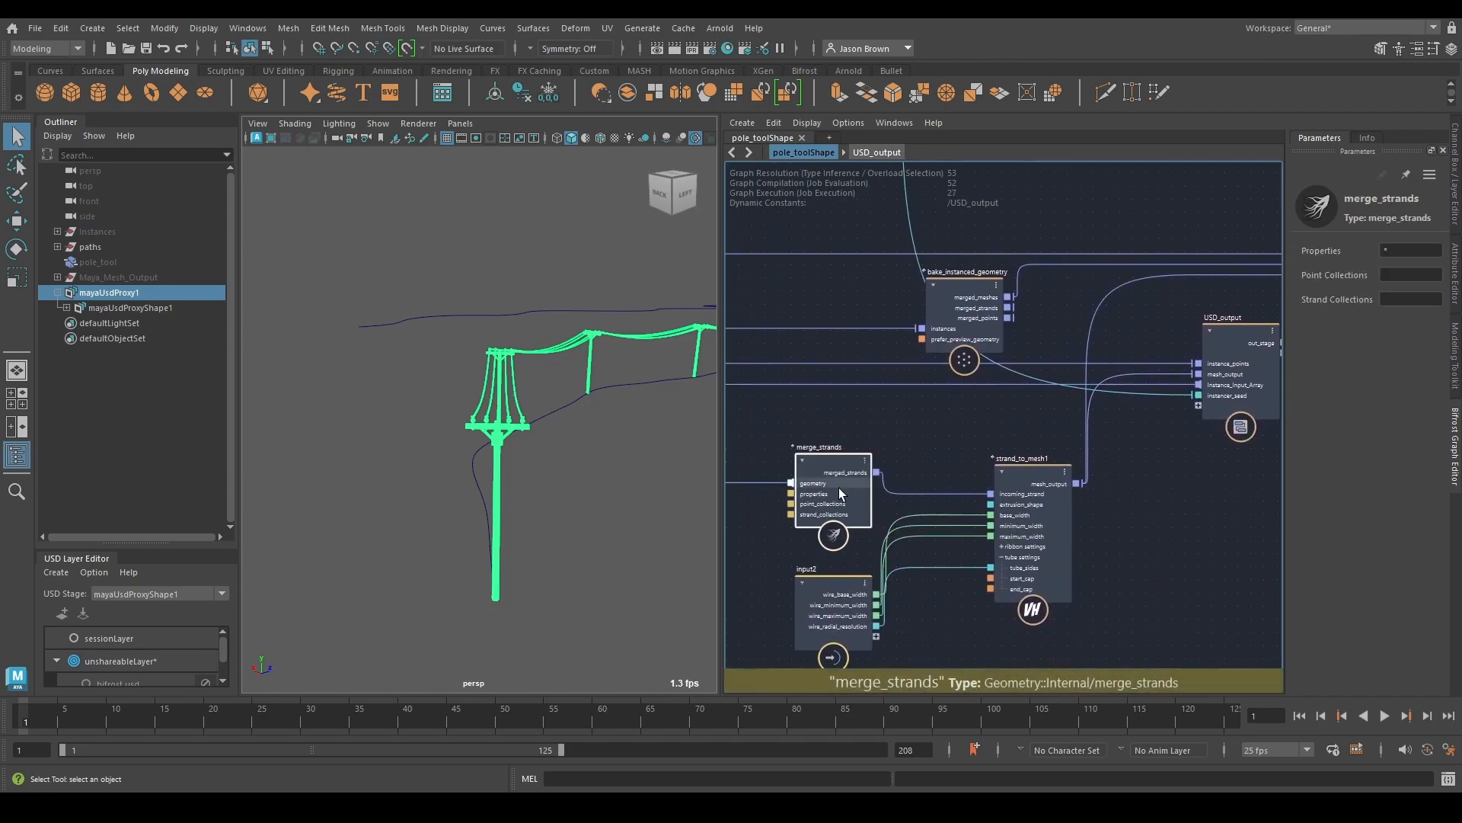
{"action": "left_click_drag", "start_coordinate": [488, 357], "coordinate": [457, 359], "text": "alt"}
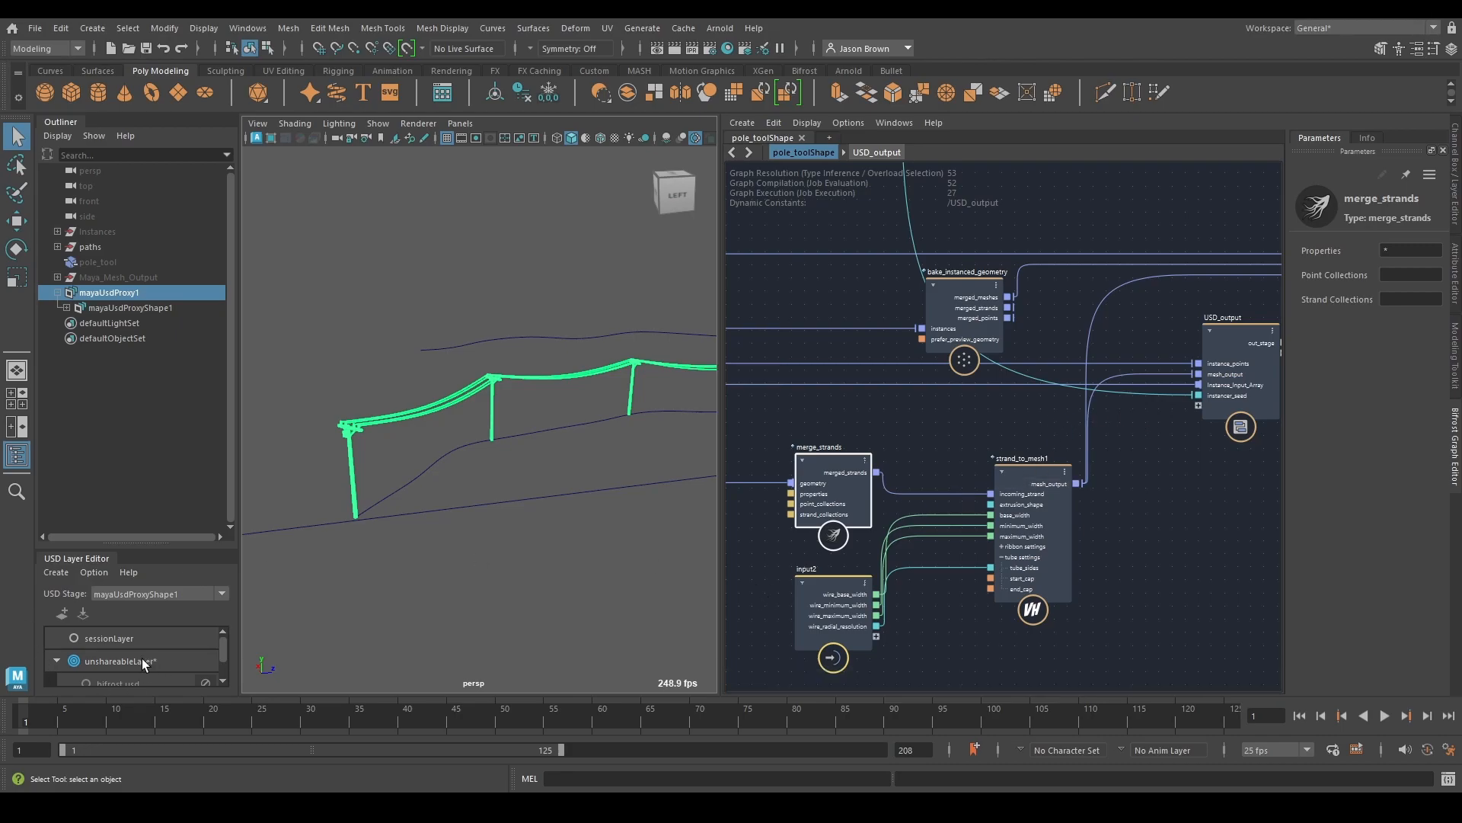
{"action": "scroll", "coordinate": [142, 658], "scroll_direction": "down", "scroll_amount": 1}
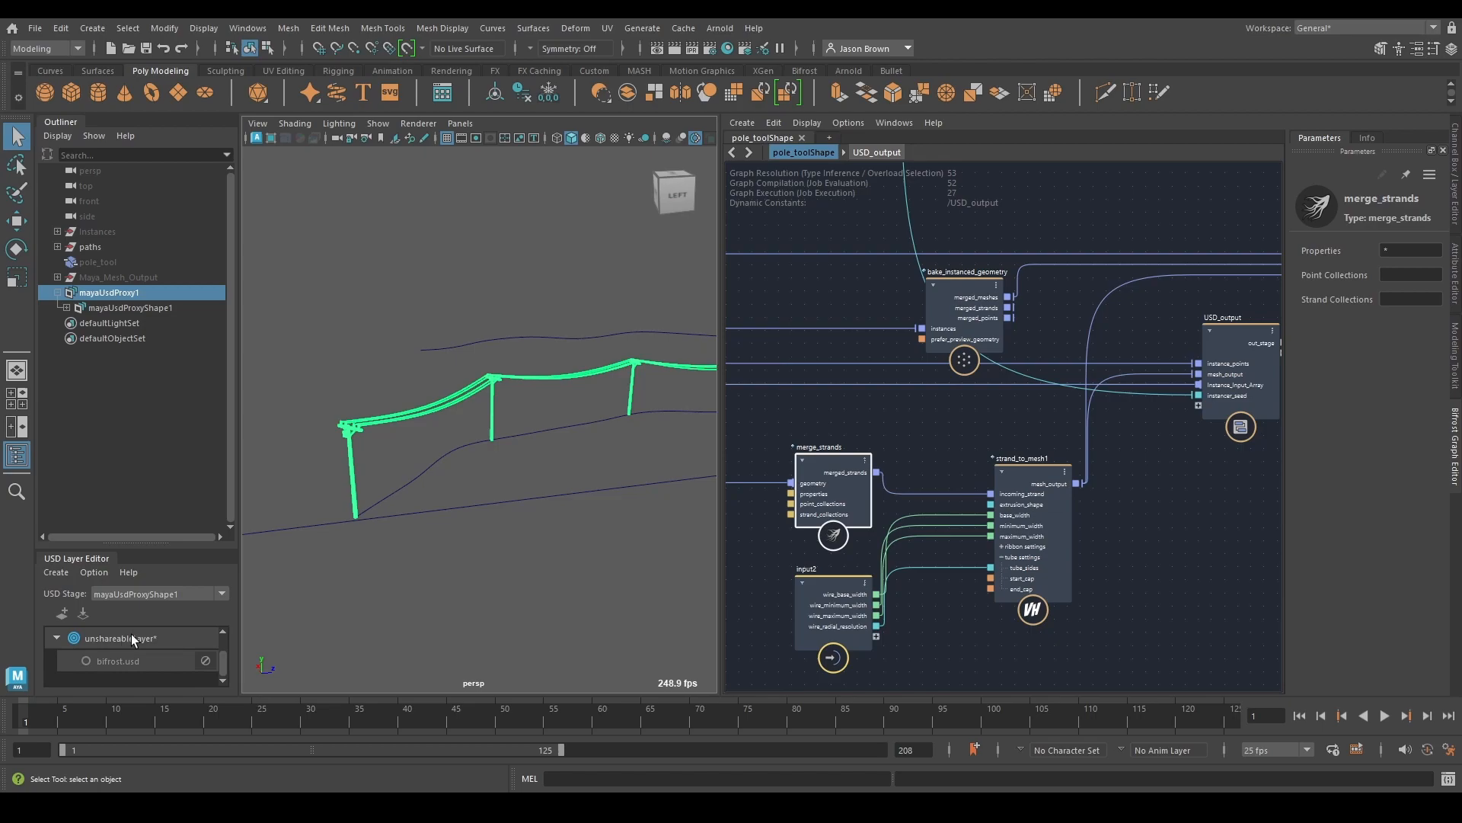
{"action": "middle_click_drag", "start_coordinate": [1142, 492], "coordinate": [1013, 539], "text": "alt"}
Step: Expand mayaUsdProxyShape1 down to its pole prototypes and select the pole_1 and mesh prims to inspect them
{"action": "left_click", "coordinate": [67, 308]}
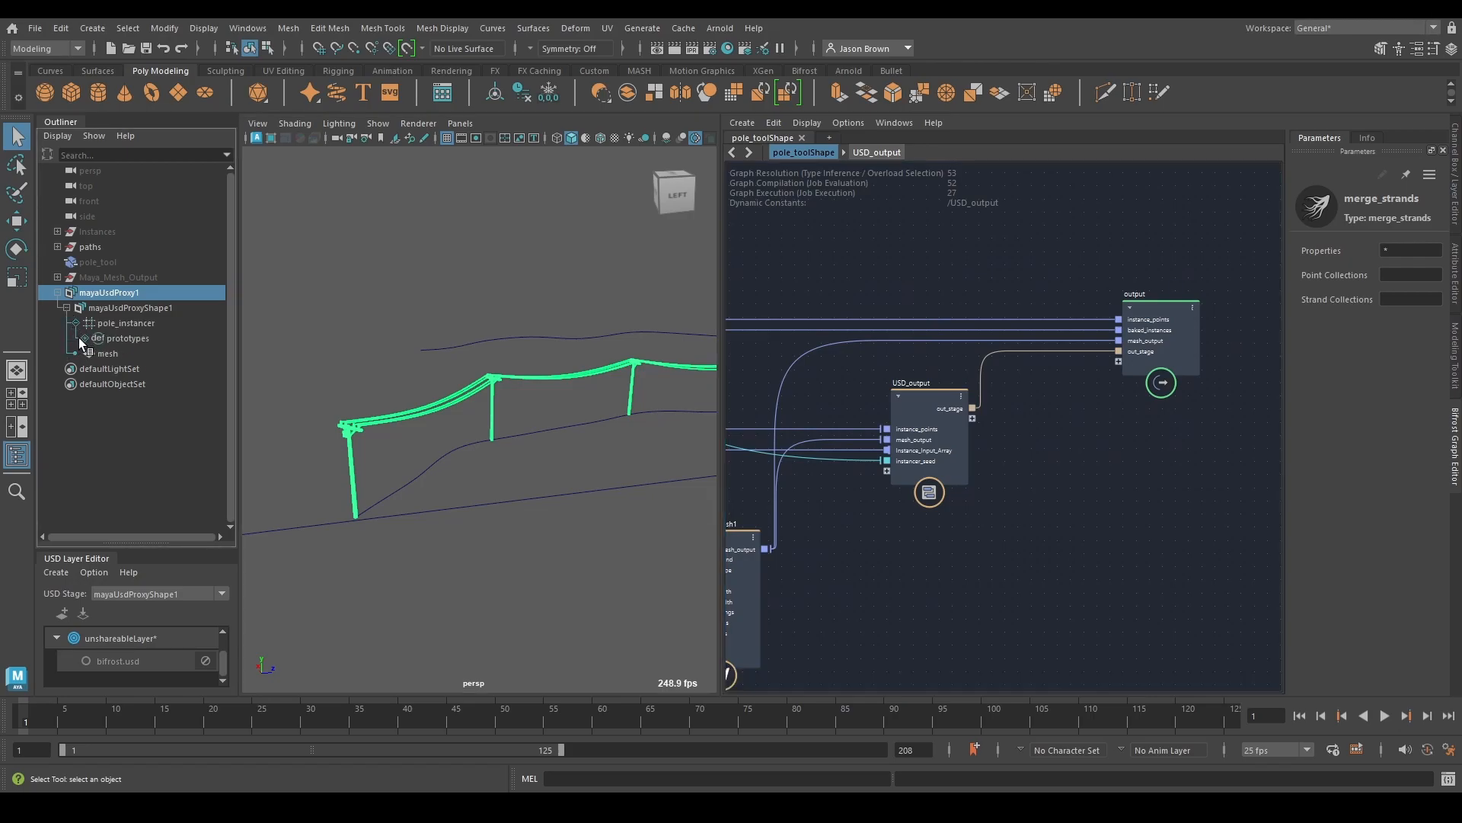
{"action": "left_click", "coordinate": [82, 338]}
{"action": "left_click", "coordinate": [137, 369]}
{"action": "left_click", "coordinate": [119, 383]}
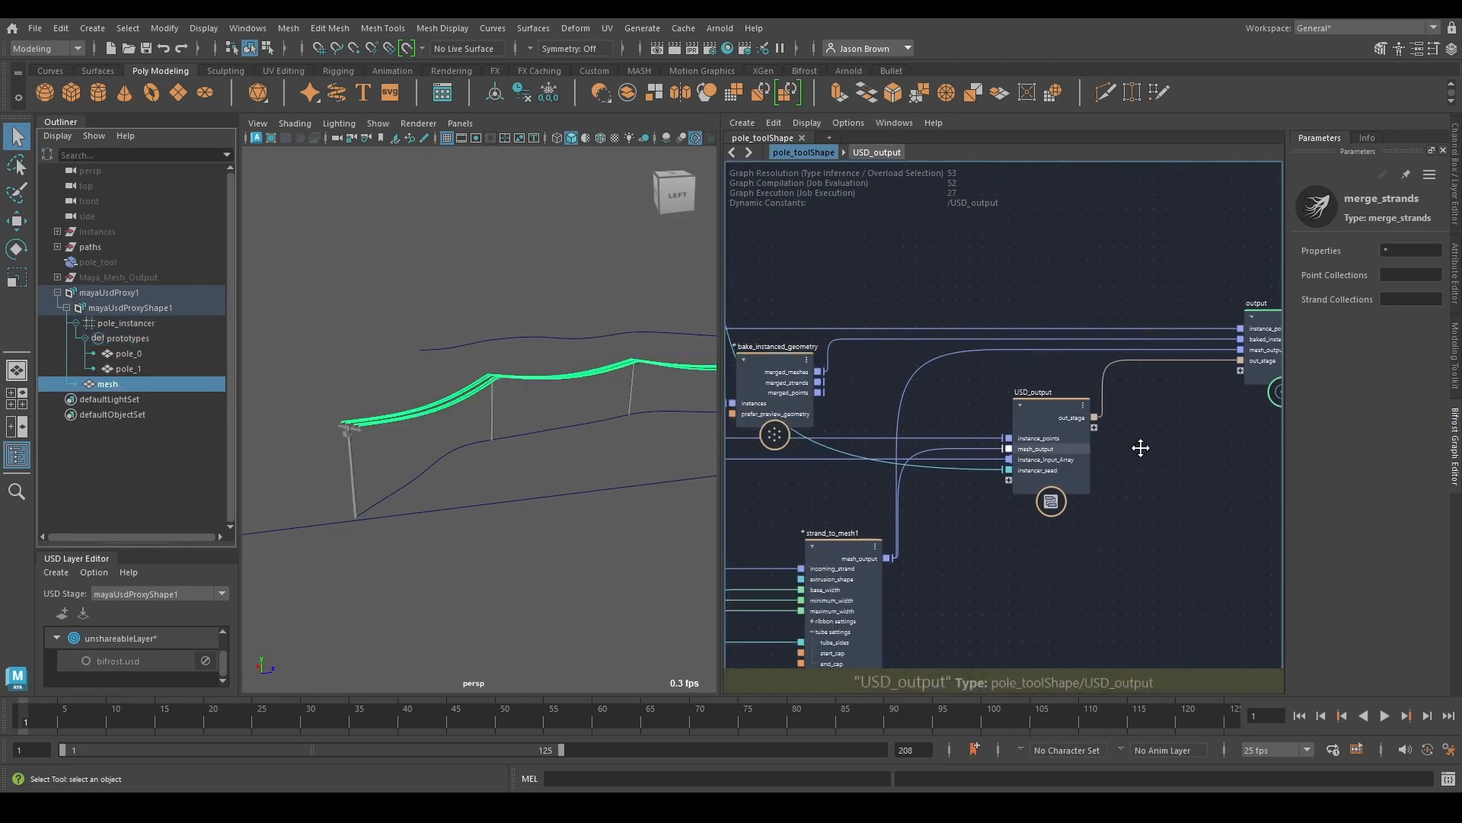
Step: Open the USD_output compound and move the Define Mesh and define_usd_display_color nodes further below pointInstancer_USDO_00
{"action": "double_click", "coordinate": [1086, 414]}
{"action": "left_click_drag", "start_coordinate": [913, 539], "coordinate": [659, 618]}
{"action": "key", "text": "Delete"}
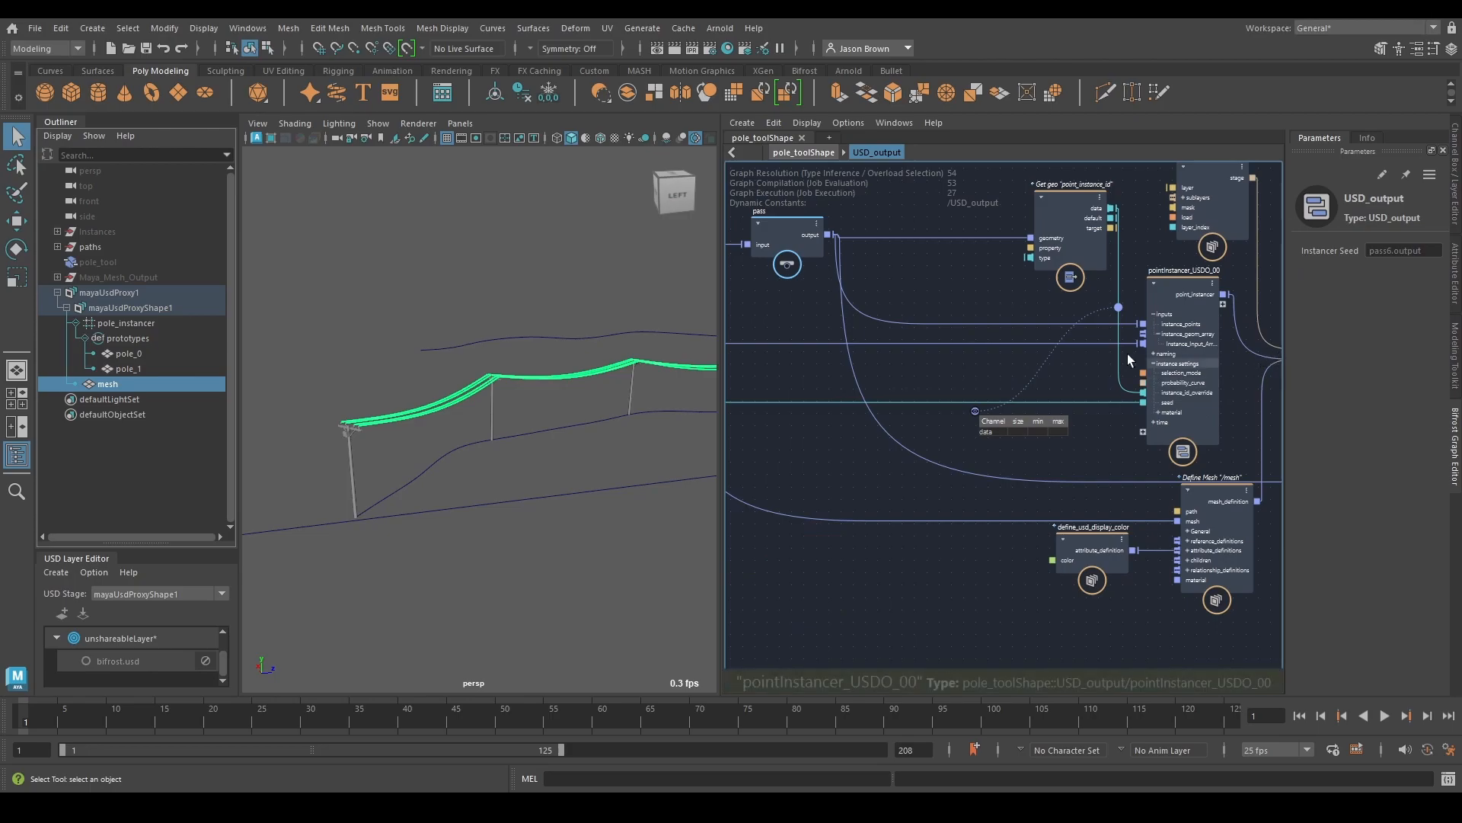
{"action": "key", "text": "a"}
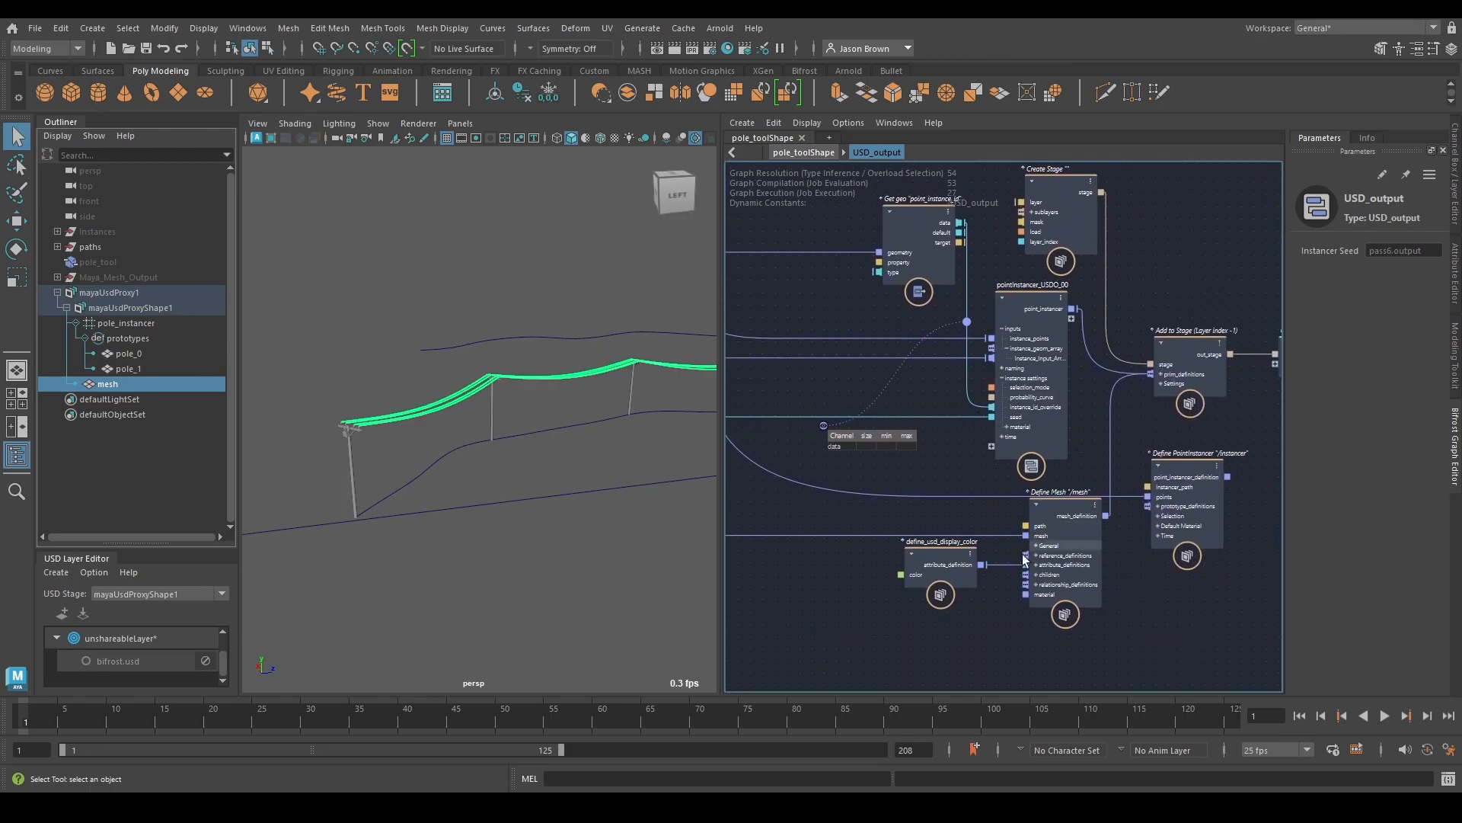
{"action": "left_click", "coordinate": [1033, 595]}
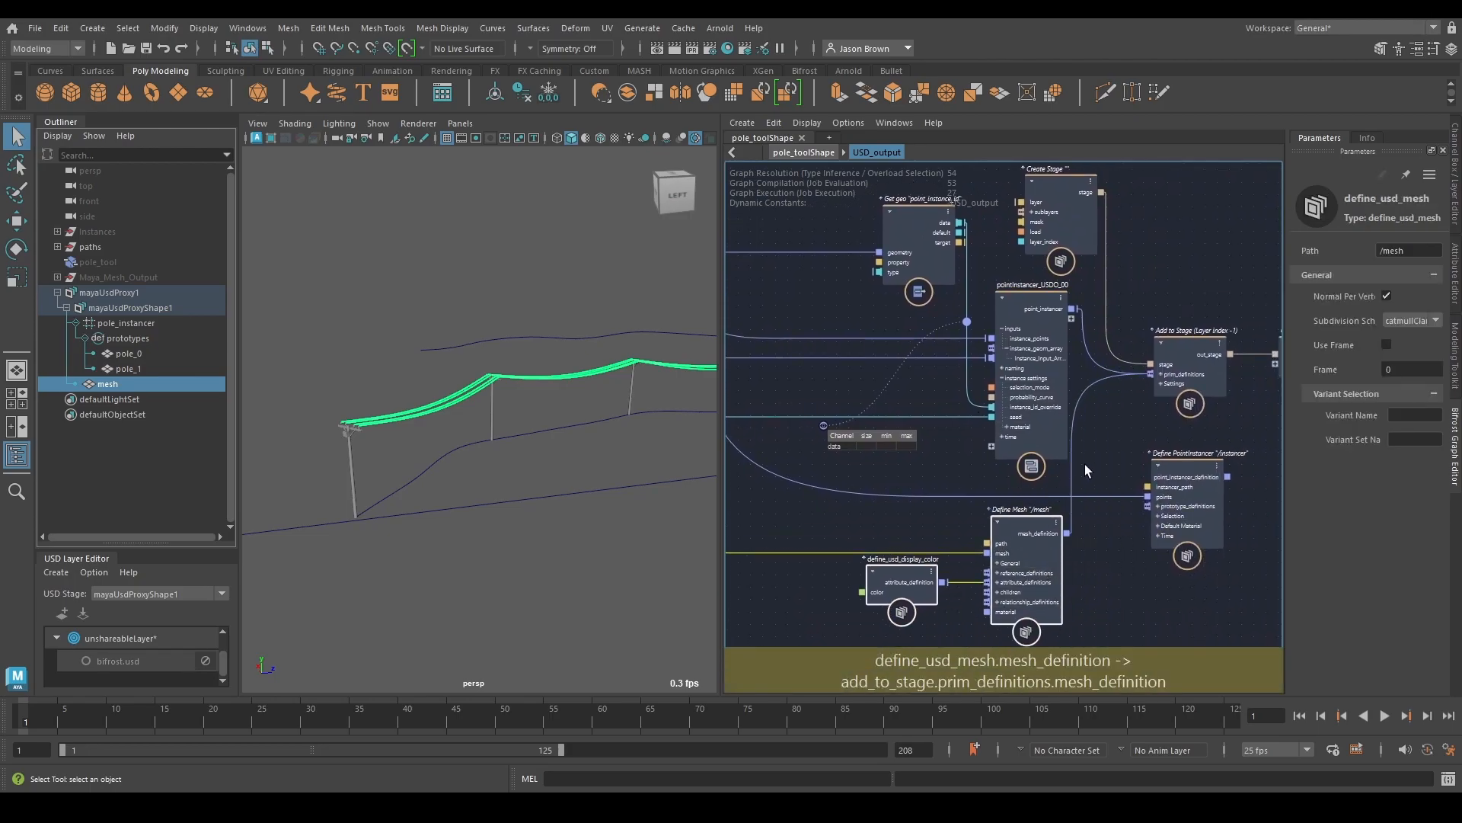
Step: Look inside pointInstancer_USDO_00 and its mesh_prep compound, return to USD_output and open the instancer's Mesh Name for editing
{"action": "double_click", "coordinate": [1017, 387]}
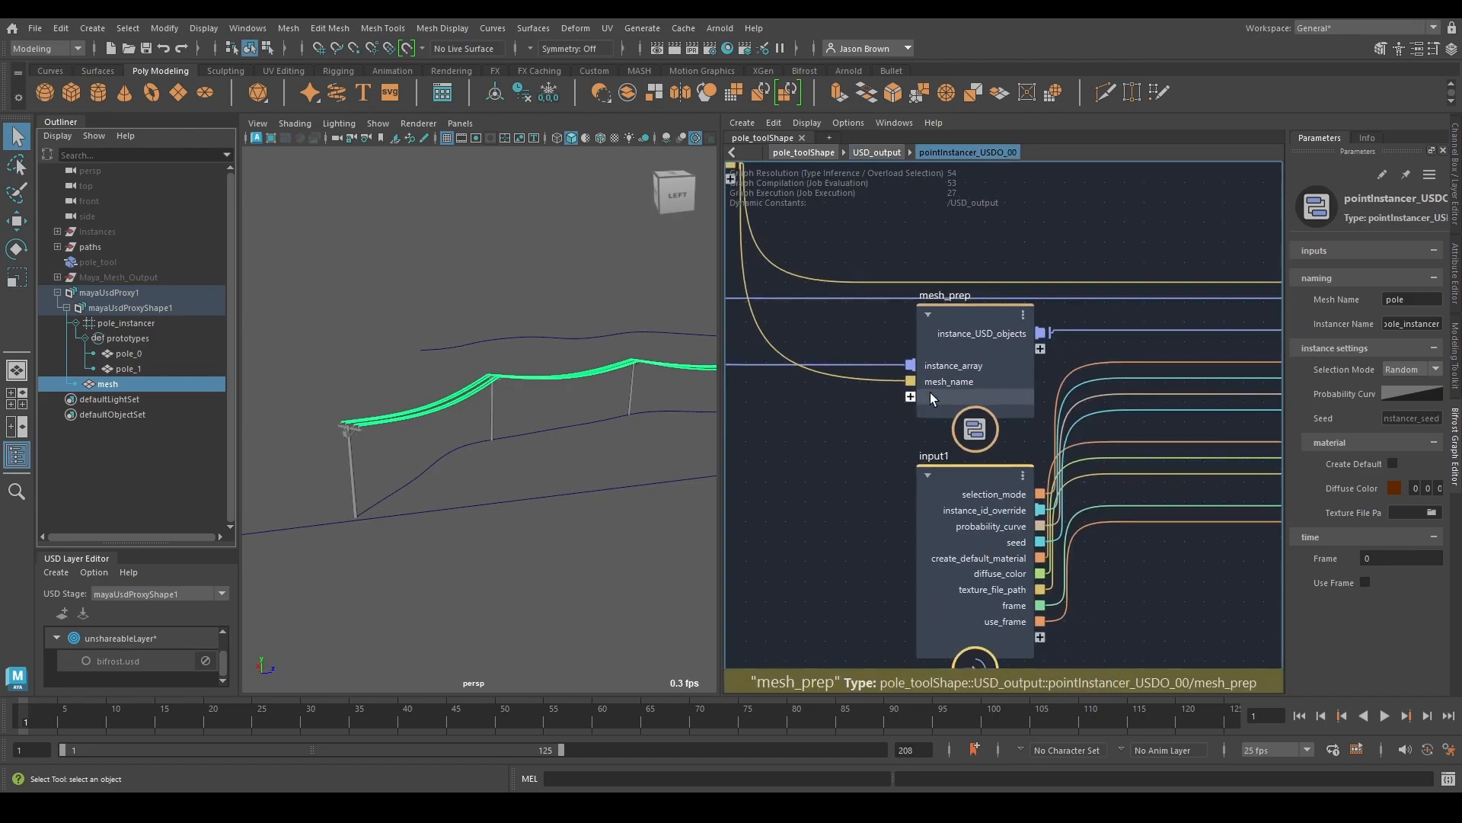
{"action": "double_click", "coordinate": [924, 399]}
{"action": "key", "text": "u"}
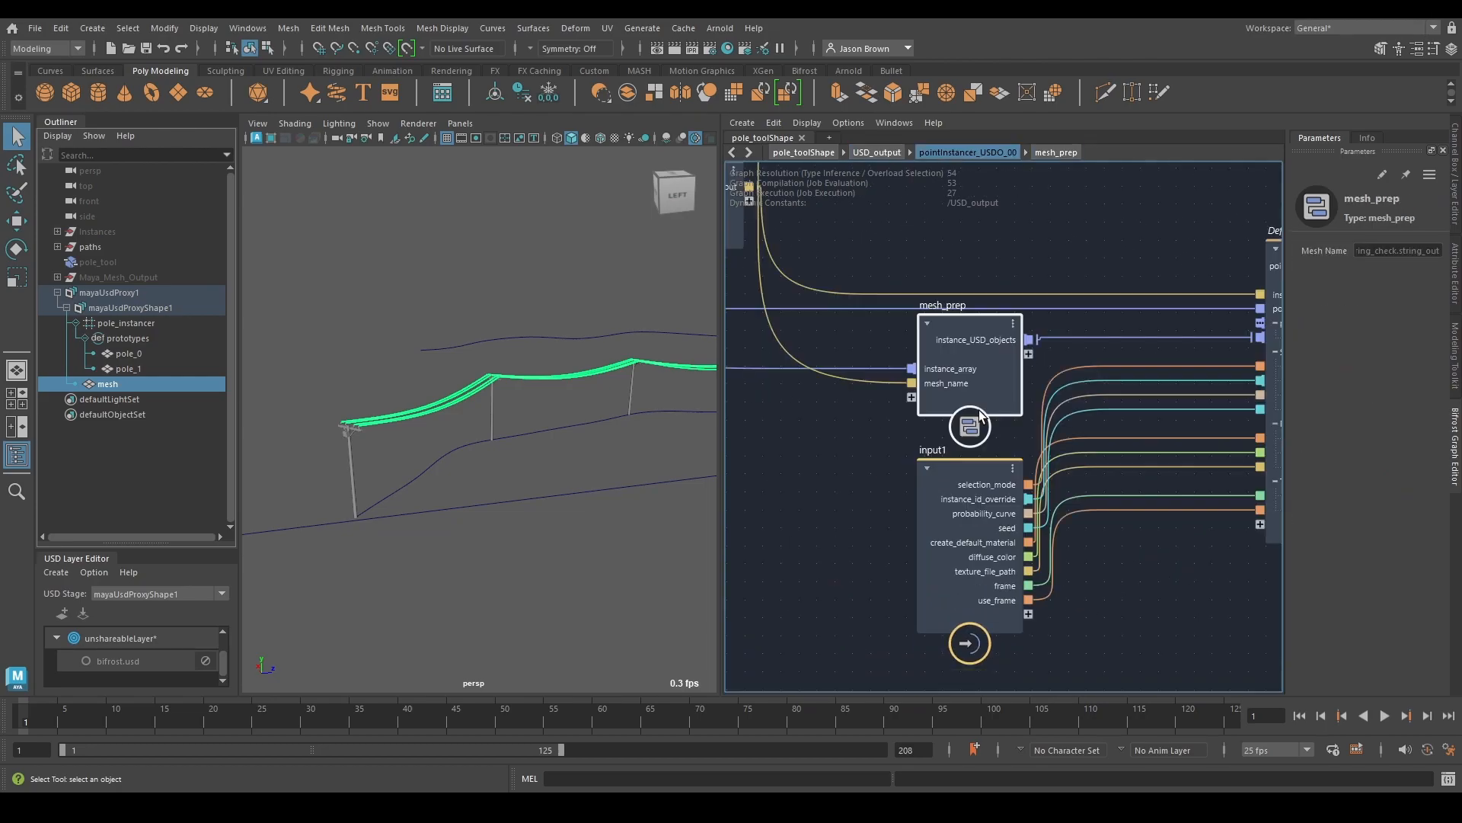
{"action": "key", "text": "u"}
{"action": "double_click", "coordinate": [1405, 301]}
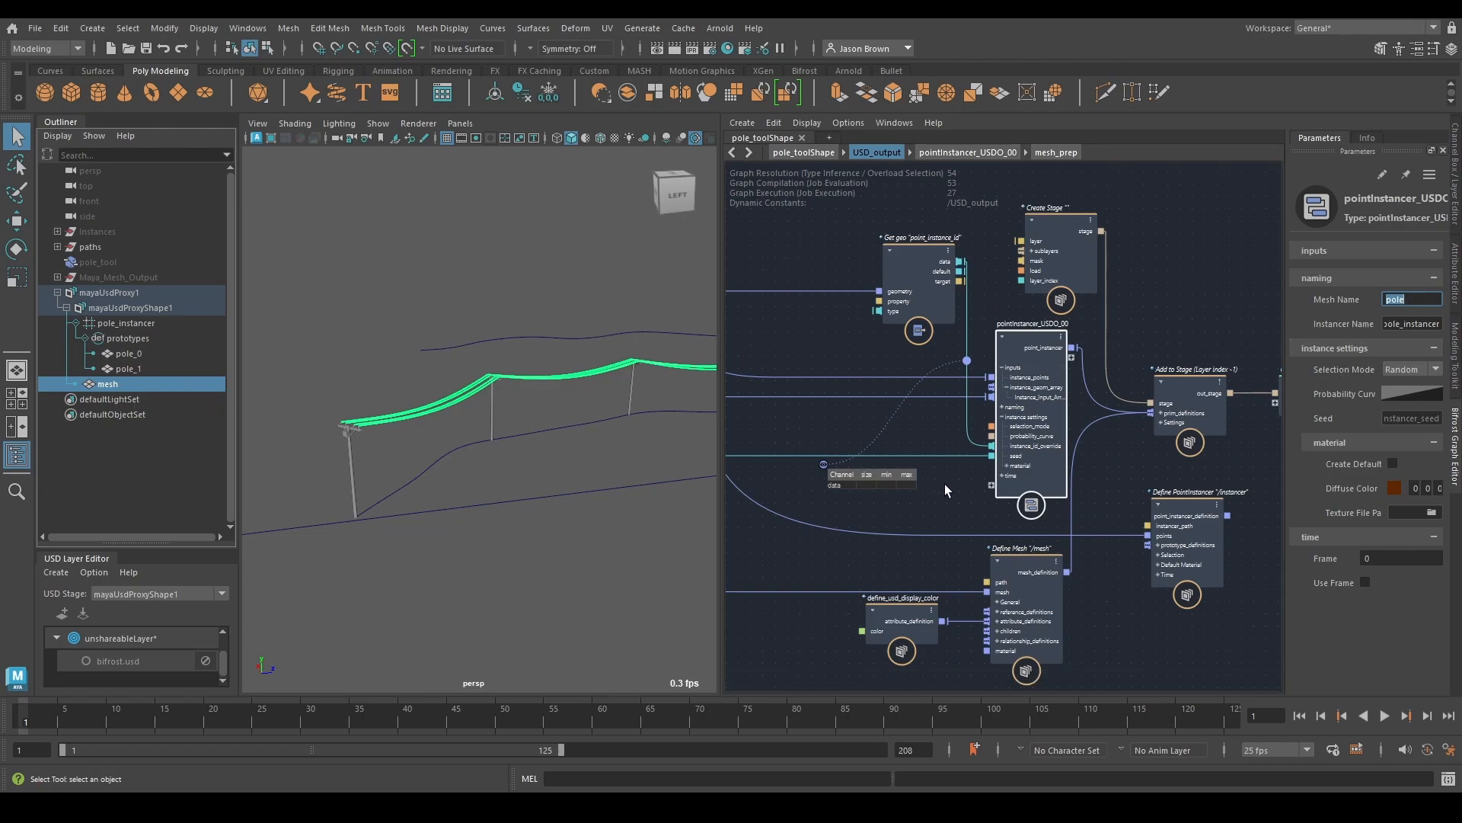
Step: Rename the path of the Define Mesh node in USD_output to /wires
{"action": "middle_click_drag", "start_coordinate": [951, 525], "coordinate": [949, 500]}
{"action": "left_click", "coordinate": [1017, 537]}
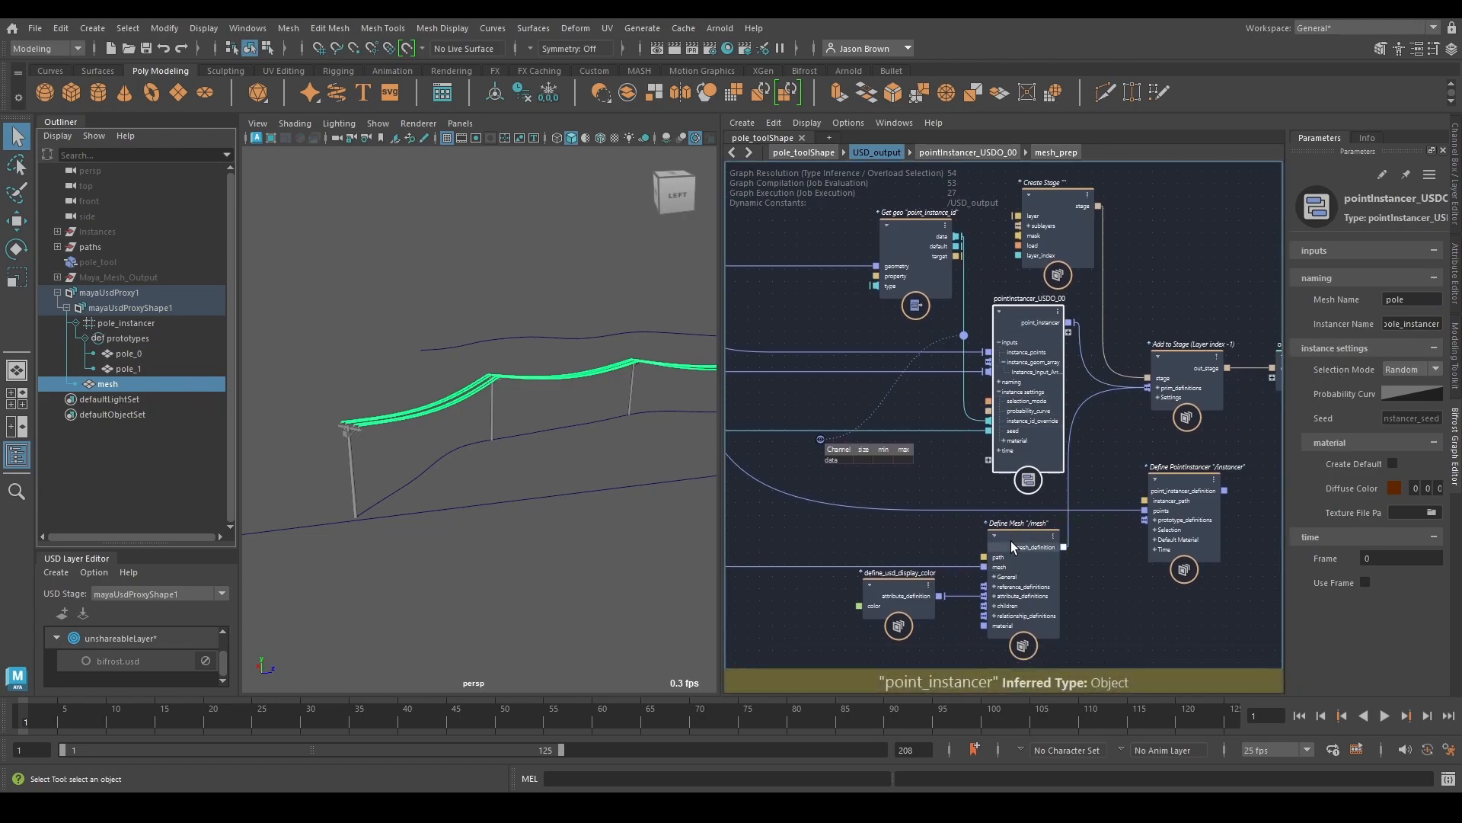
{"action": "double_click", "coordinate": [1408, 257]}
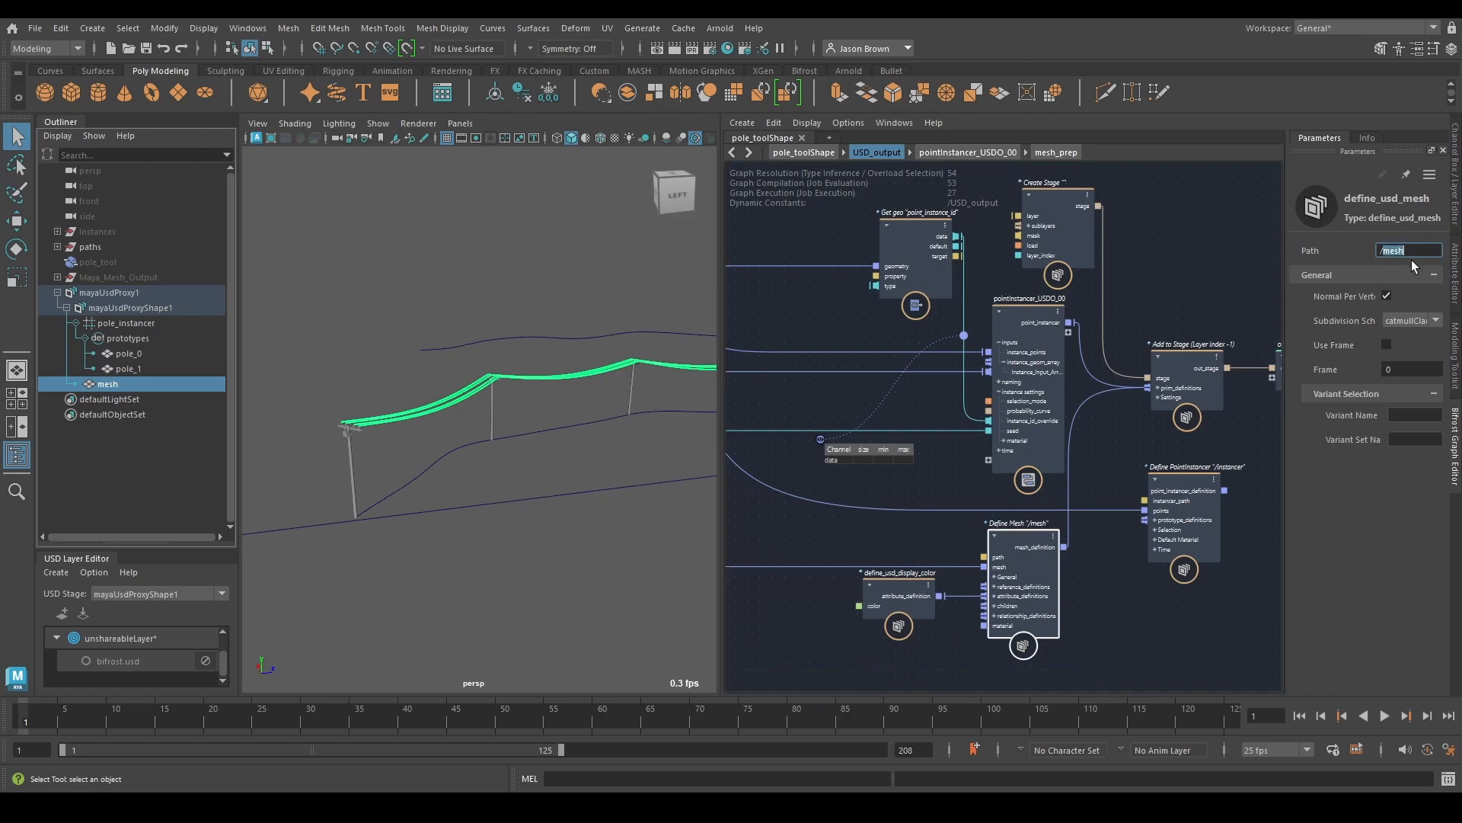
{"action": "type", "text": "/wires"}
{"action": "key", "text": "Return"}
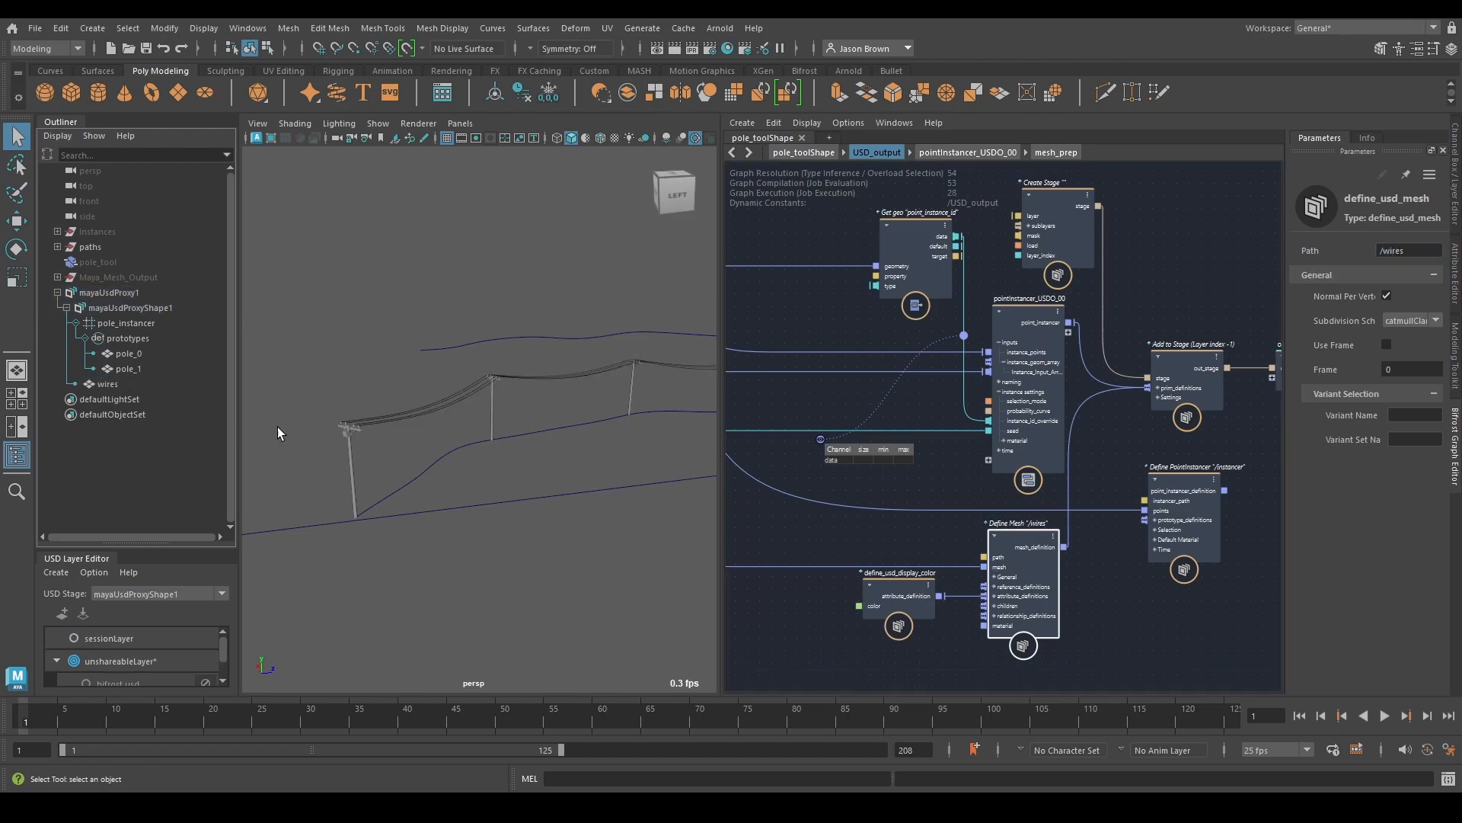
Step: Return to the top-level pole_toolShape graph and reposition the bake_instanced_geometry and output nodes to tidy the layout
{"action": "left_click", "coordinate": [814, 153]}
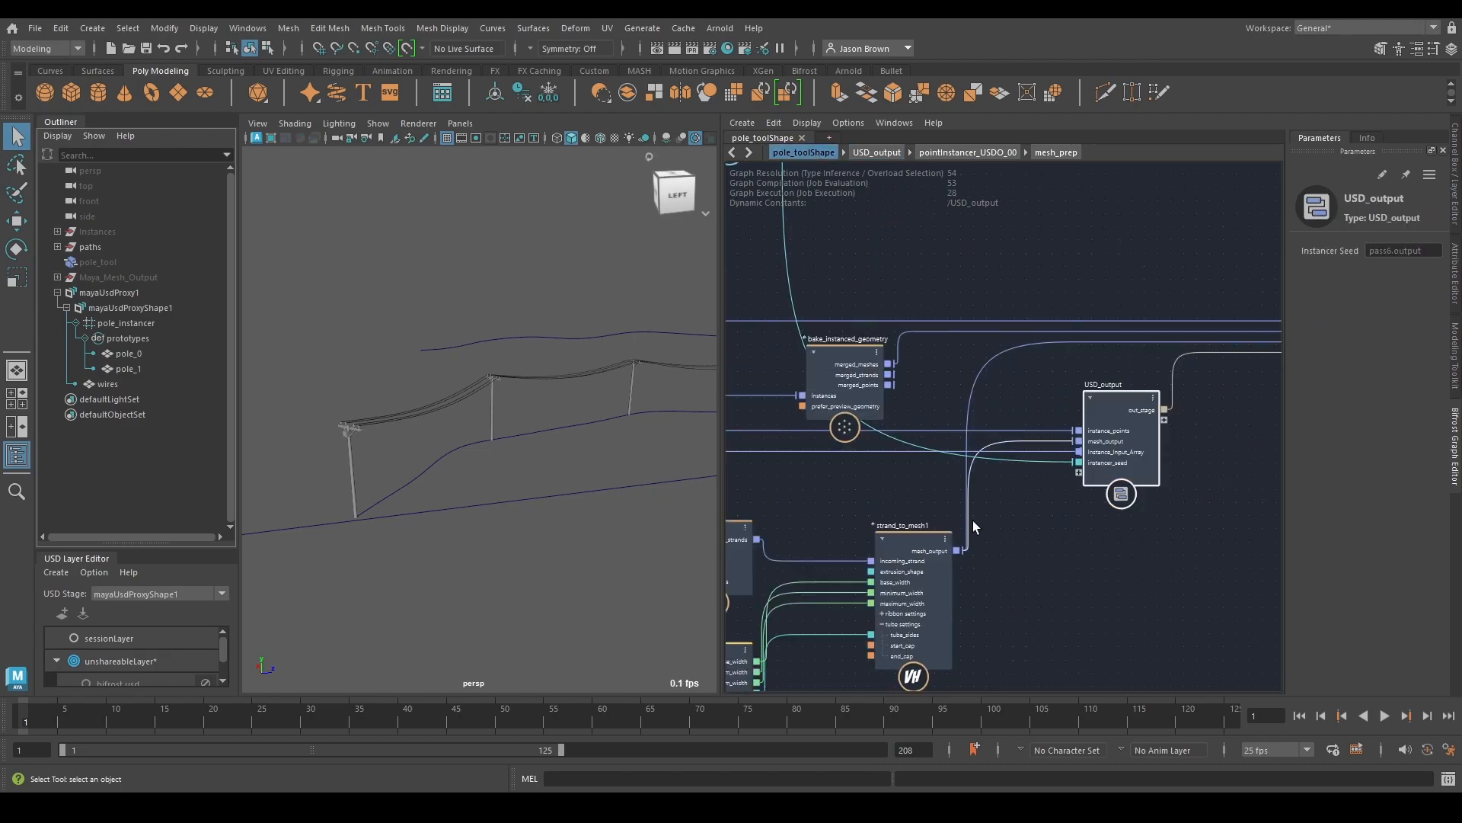
{"action": "left_click_drag", "start_coordinate": [895, 404], "coordinate": [960, 397]}
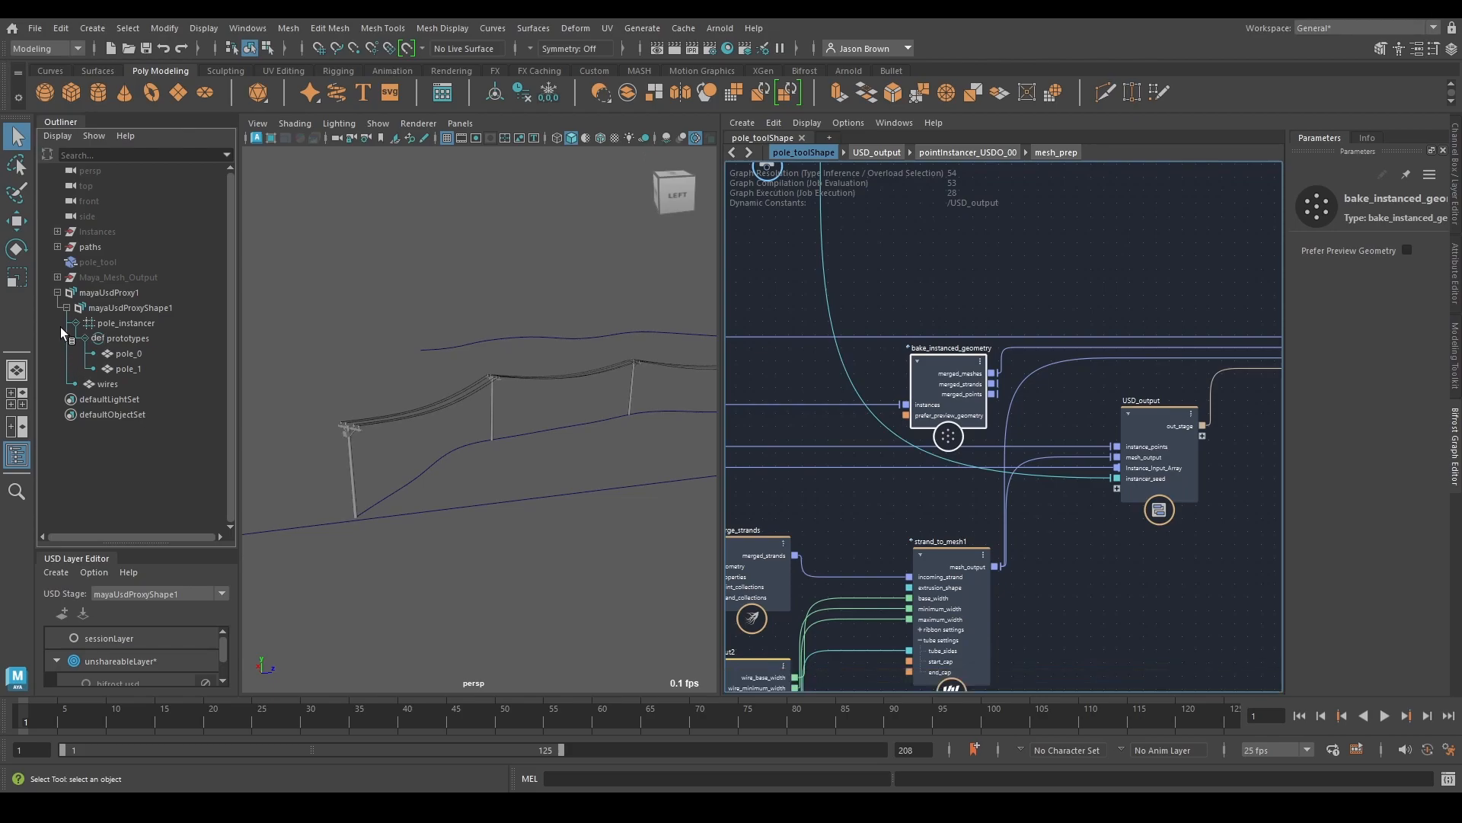
{"action": "middle_click_drag", "start_coordinate": [1273, 545], "coordinate": [1048, 573]}
{"action": "left_click_drag", "start_coordinate": [1182, 404], "coordinate": [1103, 395]}
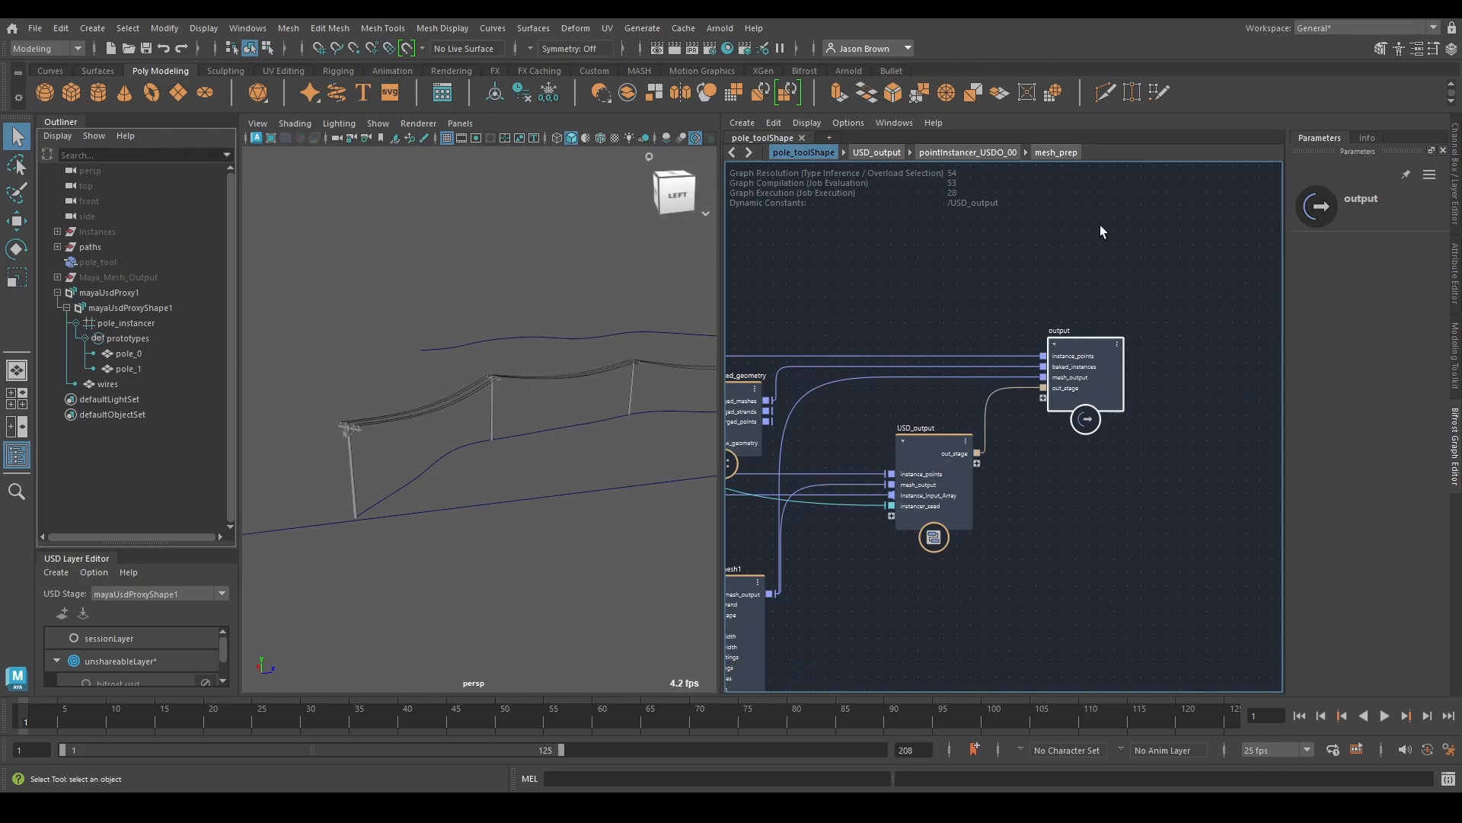
Step: Collapse the Outliner and USD Layer Editor and replace the Bifrost graph with the Channel Box to enlarge the viewport
{"action": "left_click", "coordinate": [67, 122]}
{"action": "left_click", "coordinate": [63, 120]}
{"action": "left_click", "coordinate": [48, 119]}
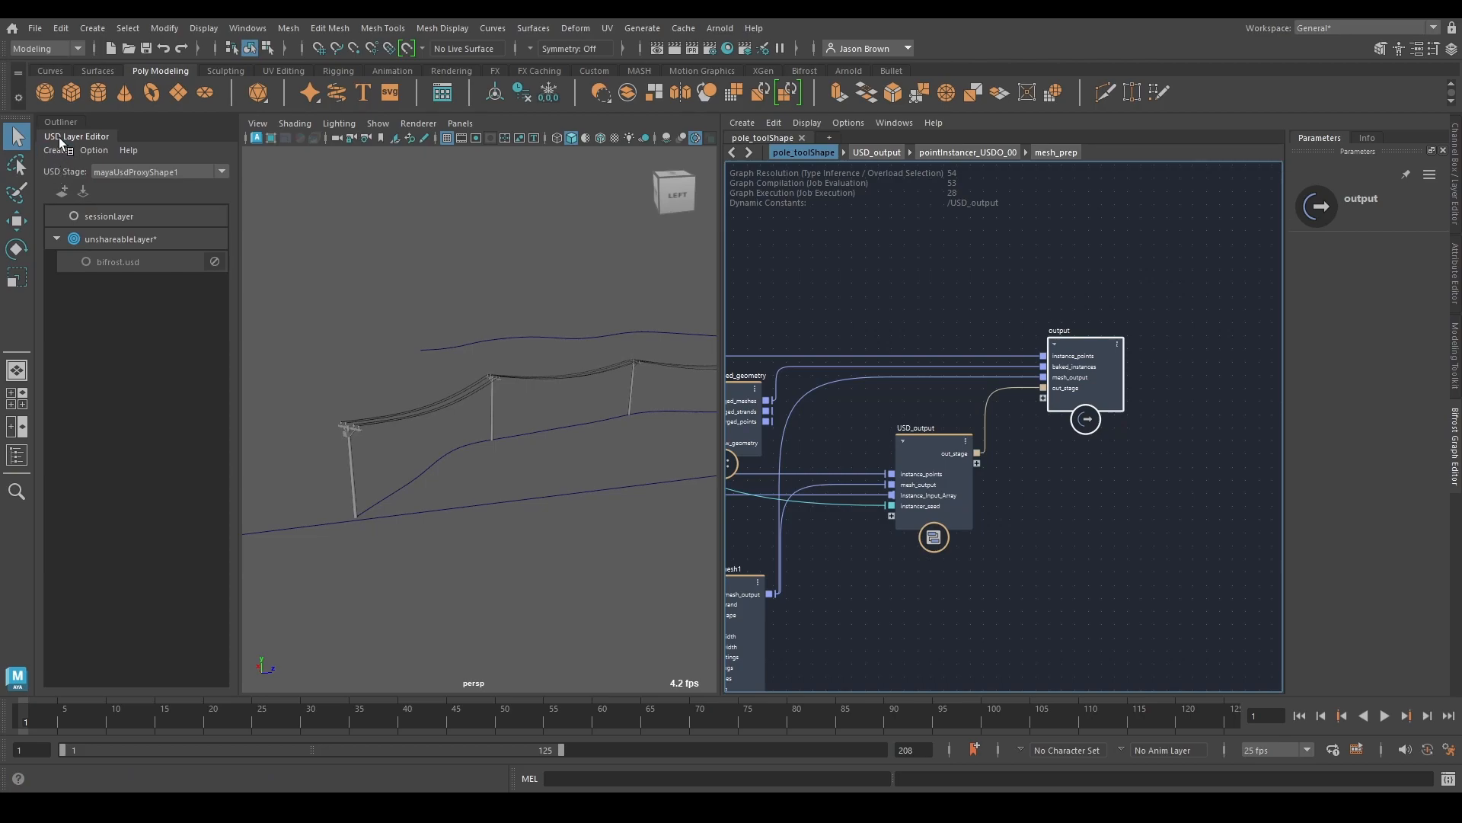
{"action": "left_click", "coordinate": [60, 137]}
{"action": "left_click_drag", "start_coordinate": [501, 329], "coordinate": [481, 394], "text": "alt"}
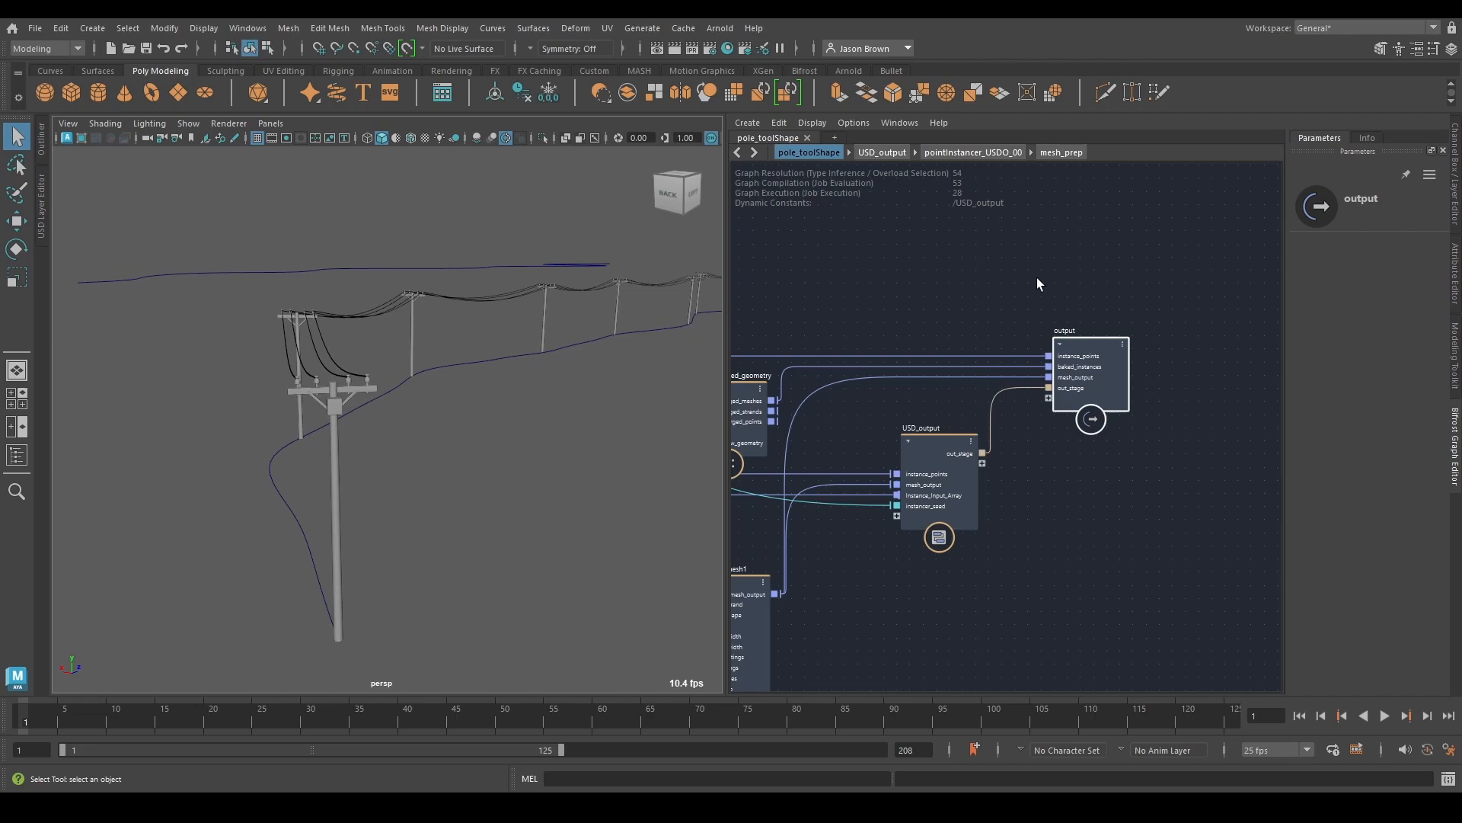
{"action": "left_click", "coordinate": [1453, 198]}
{"action": "left_click_drag", "start_coordinate": [860, 335], "coordinate": [783, 333], "text": "alt"}
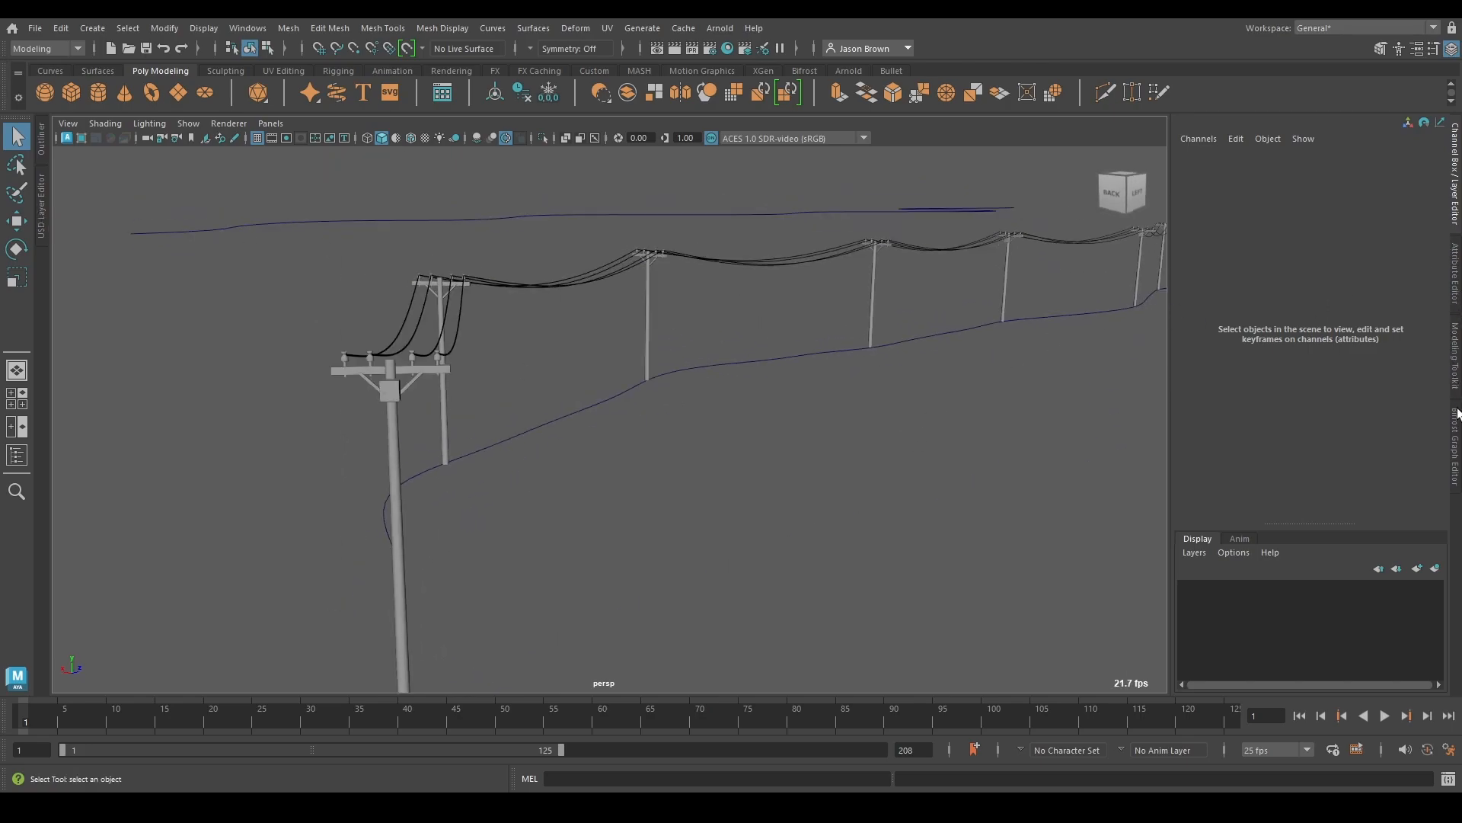
Step: Select pole_tool in the Outliner and set its Number Of Instances to 16
{"action": "left_click", "coordinate": [39, 144]}
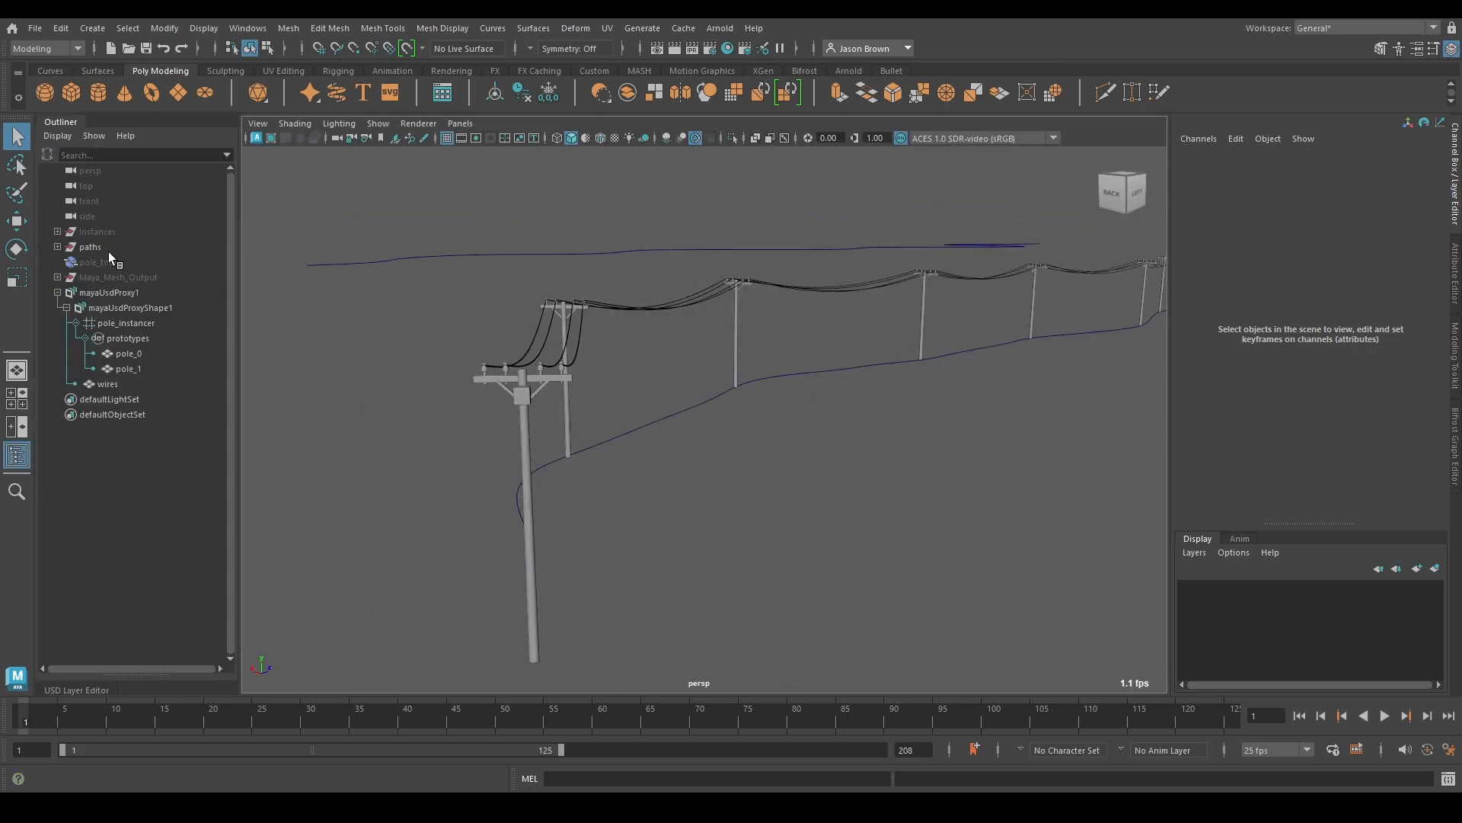
{"action": "left_click", "coordinate": [56, 292]}
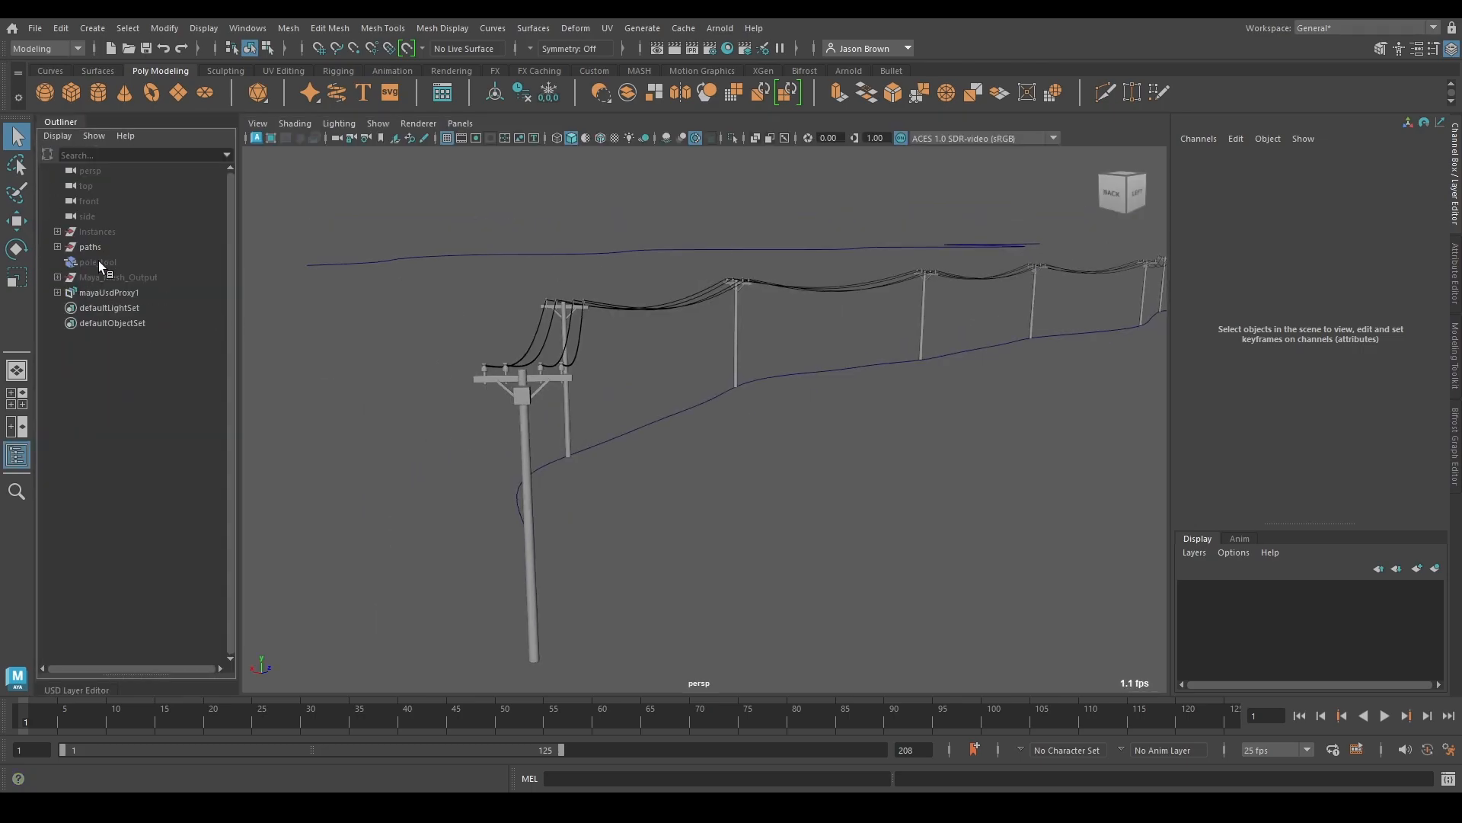
{"action": "left_click", "coordinate": [99, 261]}
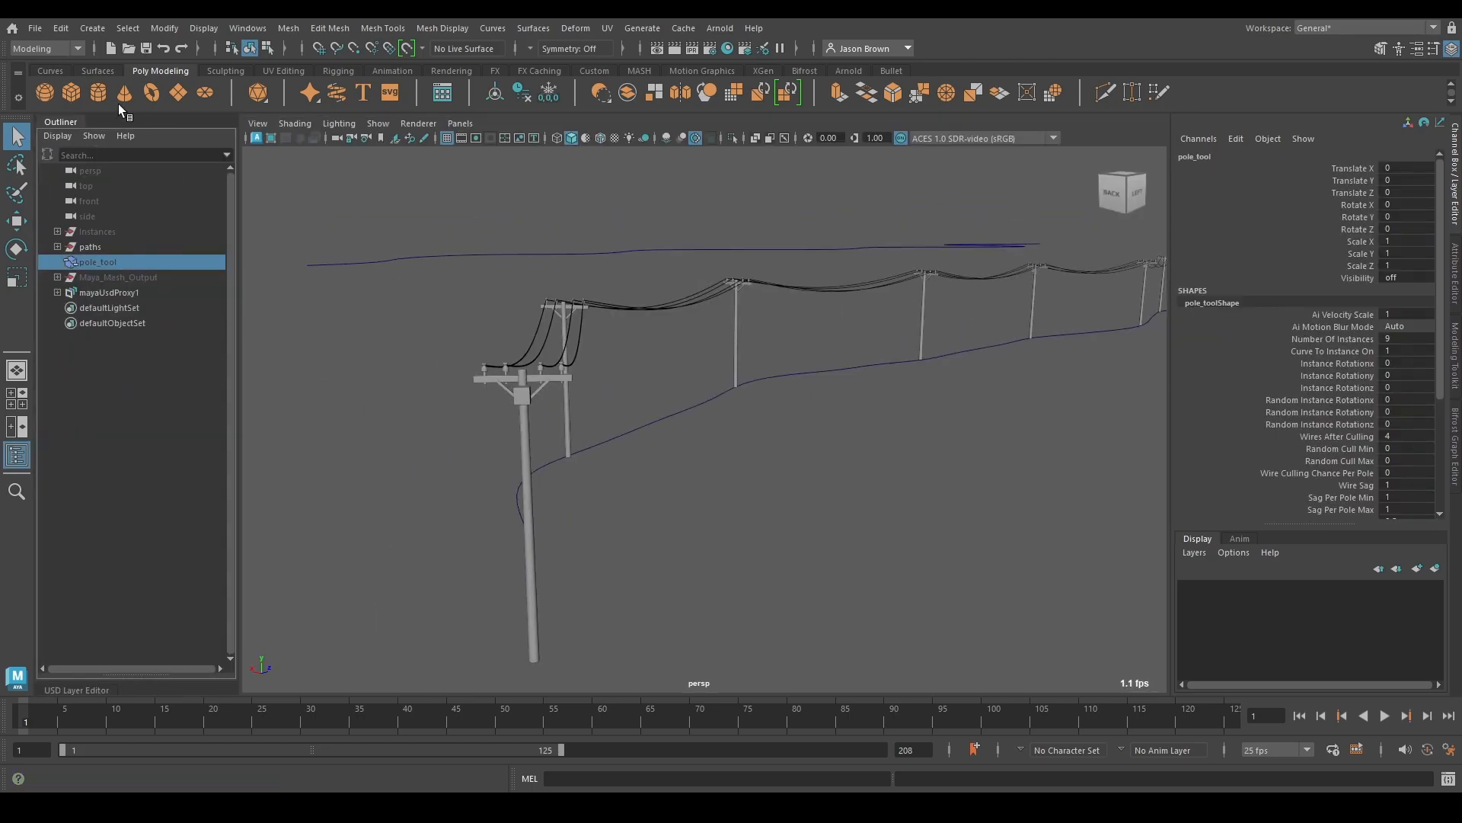
{"action": "left_click", "coordinate": [52, 118]}
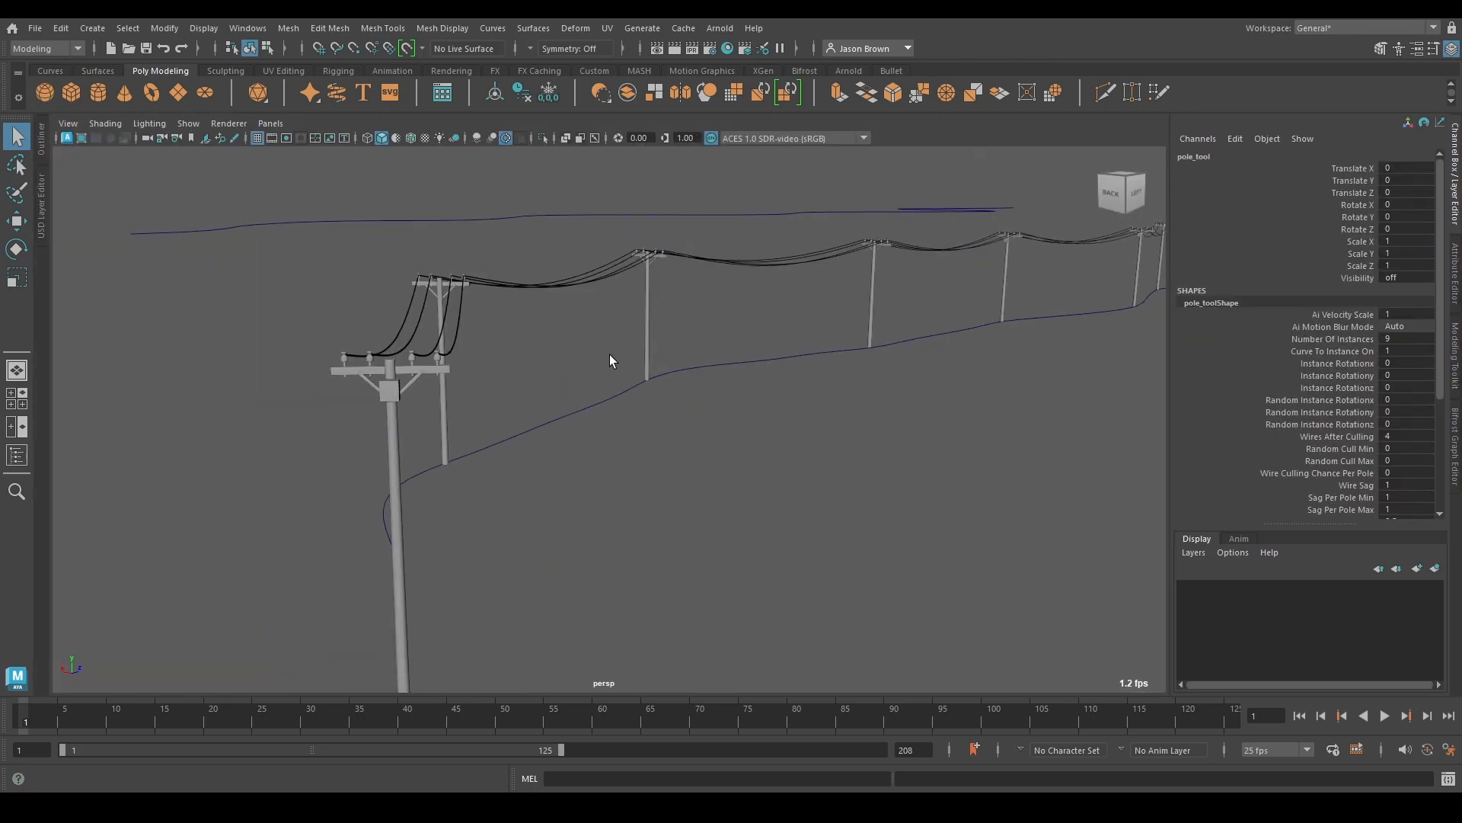
{"action": "left_click", "coordinate": [1345, 337]}
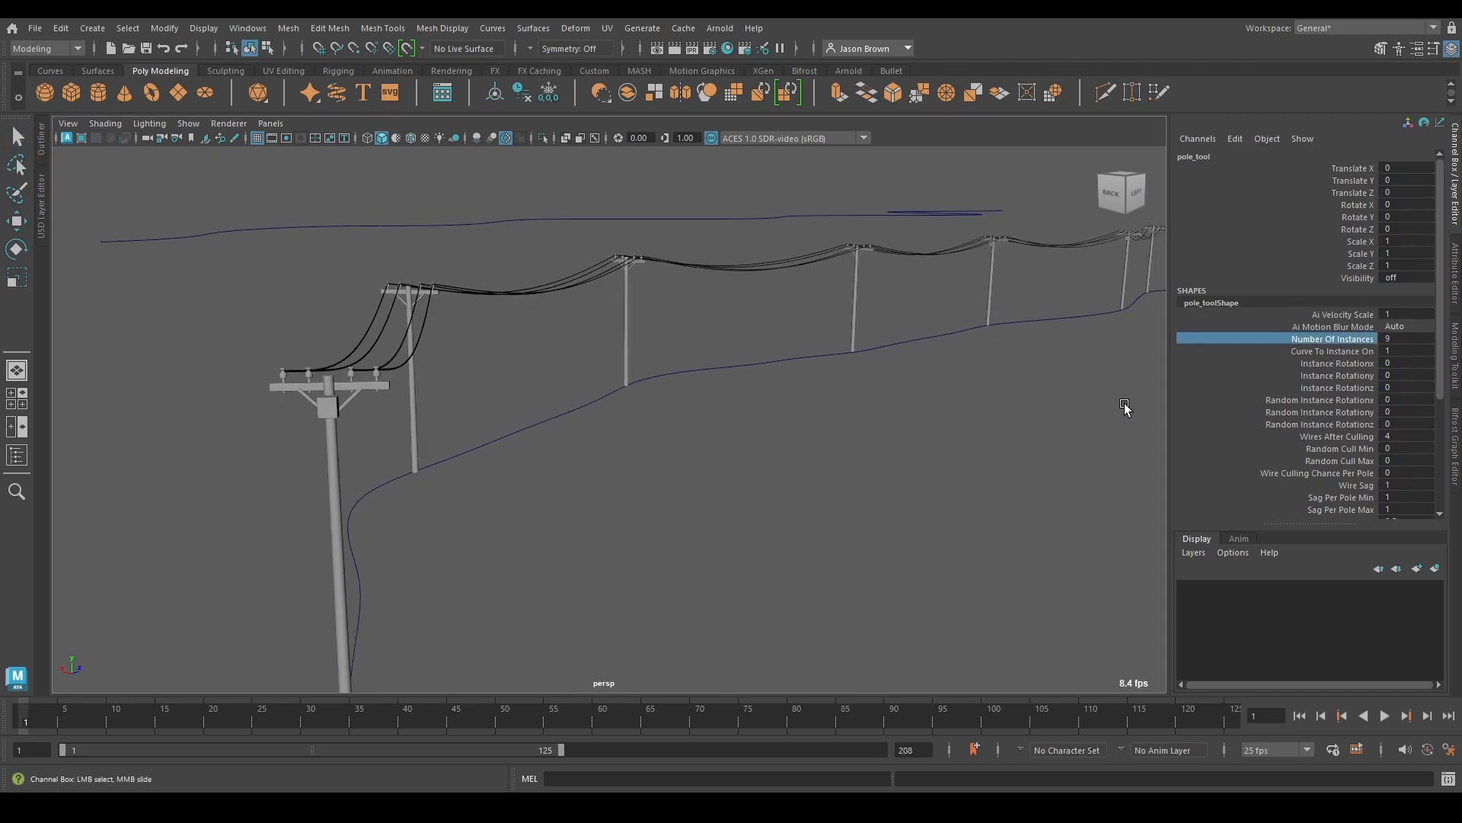
{"action": "left_click", "coordinate": [1420, 339]}
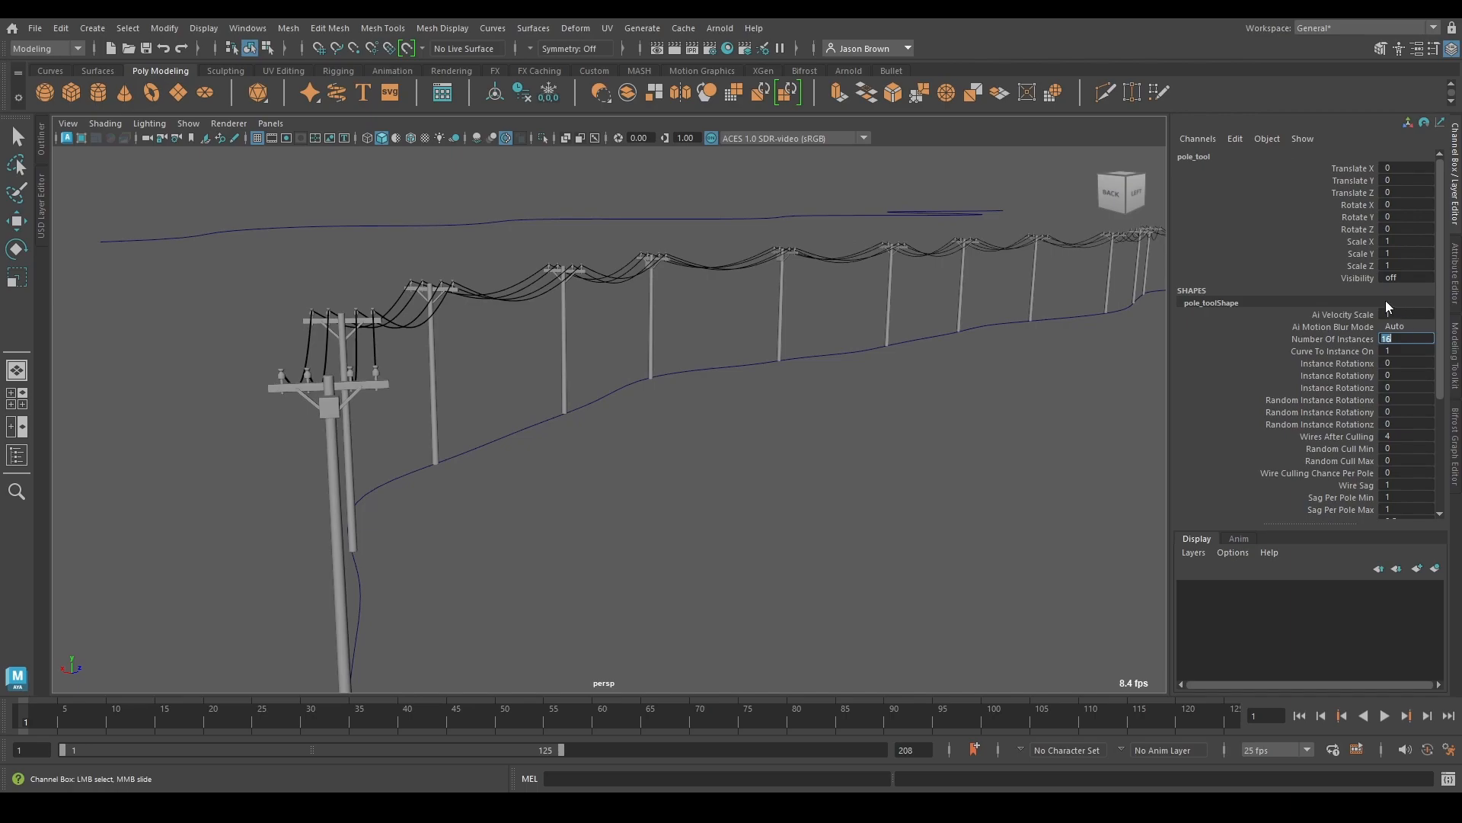
Step: Set pole_tool's Random Cull Min to 0.2 and Random Cull Max to 0.7
{"action": "left_click", "coordinate": [1403, 449]}
{"action": "type", "text": "0.2"}
{"action": "key", "text": "Tab"}
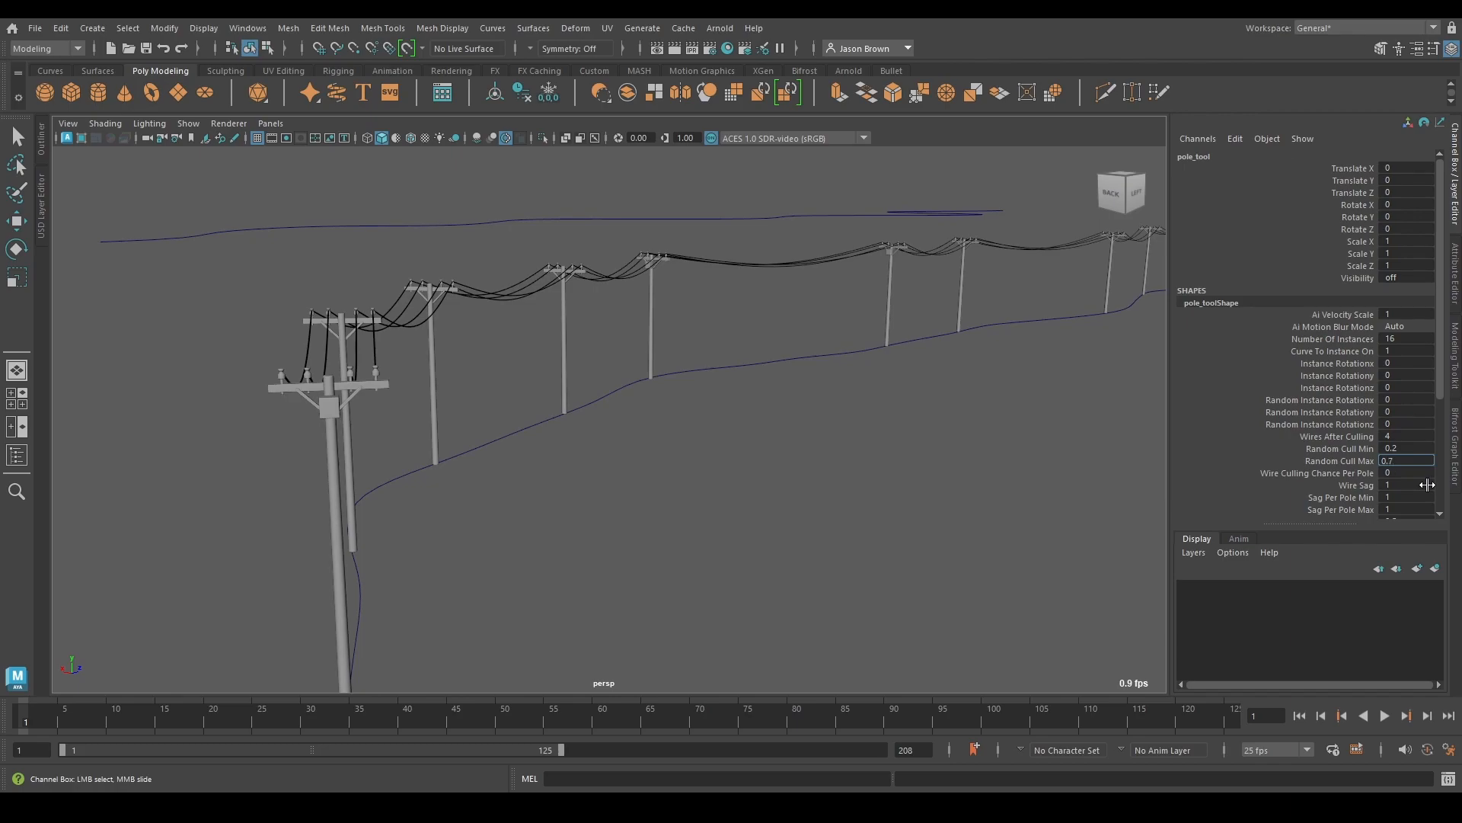
{"action": "key", "text": "Return"}
Step: Change pole_tool's Seed to 32 to vary which poles are culled
{"action": "left_click_drag", "start_coordinate": [967, 474], "coordinate": [801, 421], "text": "alt"}
{"action": "scroll", "coordinate": [1293, 439], "scroll_direction": "down", "scroll_amount": 5}
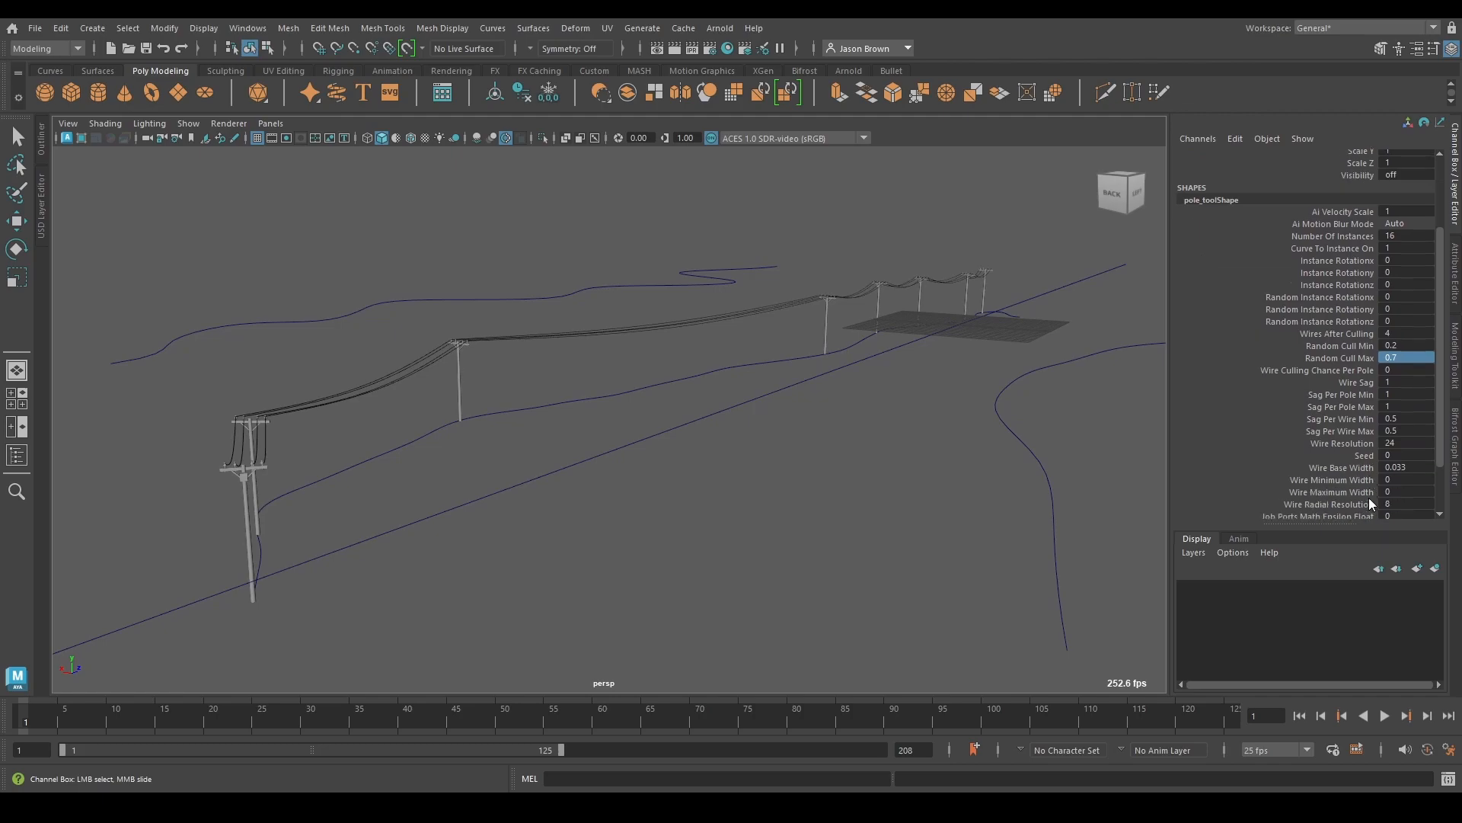
{"action": "left_click", "coordinate": [1353, 421]}
{"action": "middle_click_drag", "start_coordinate": [722, 449], "coordinate": [910, 429]}
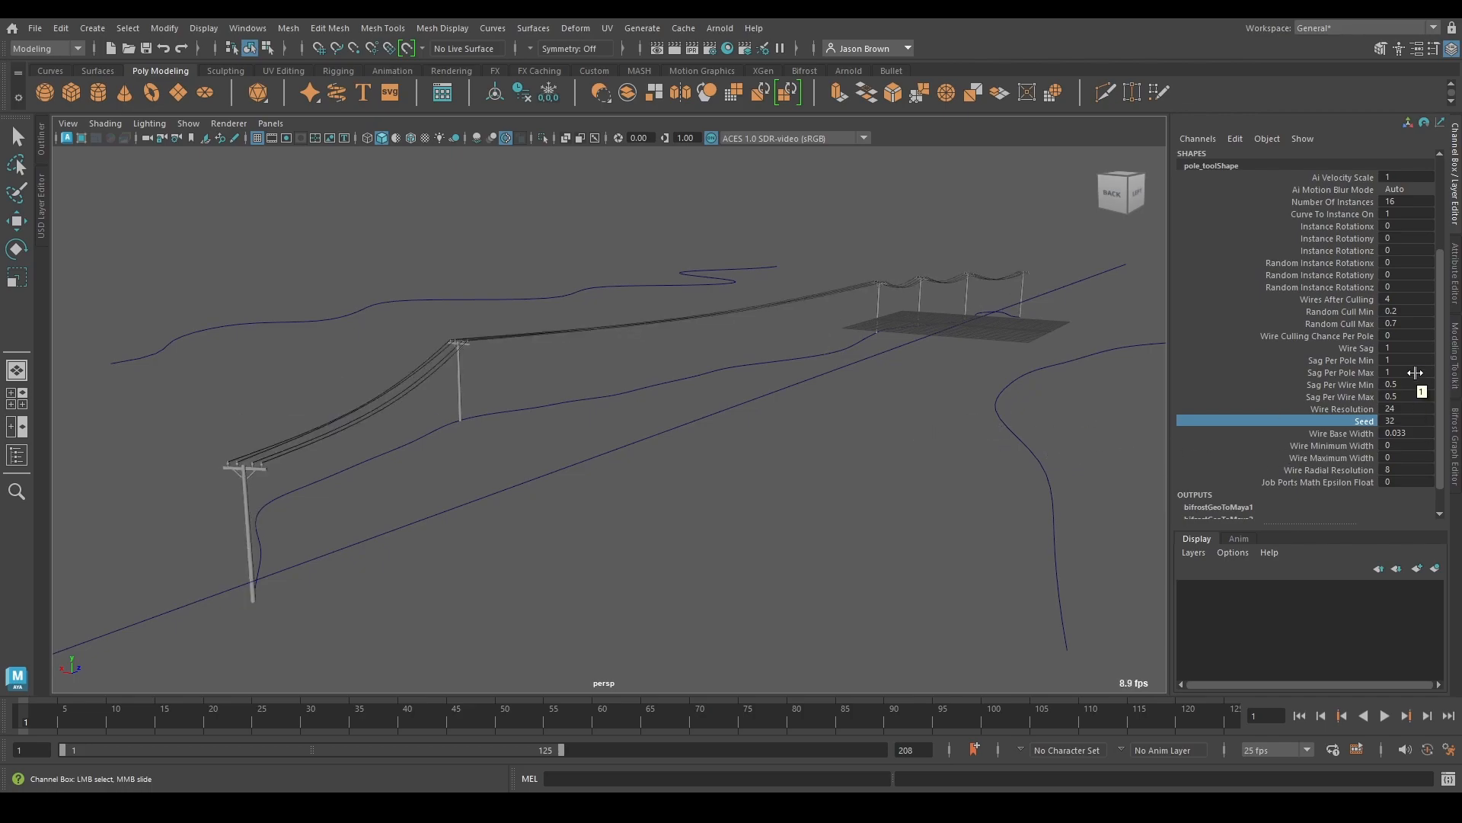
Step: Set Random Cull Max to 0.4 and Seed to 325
{"action": "double_click", "coordinate": [1409, 324]}
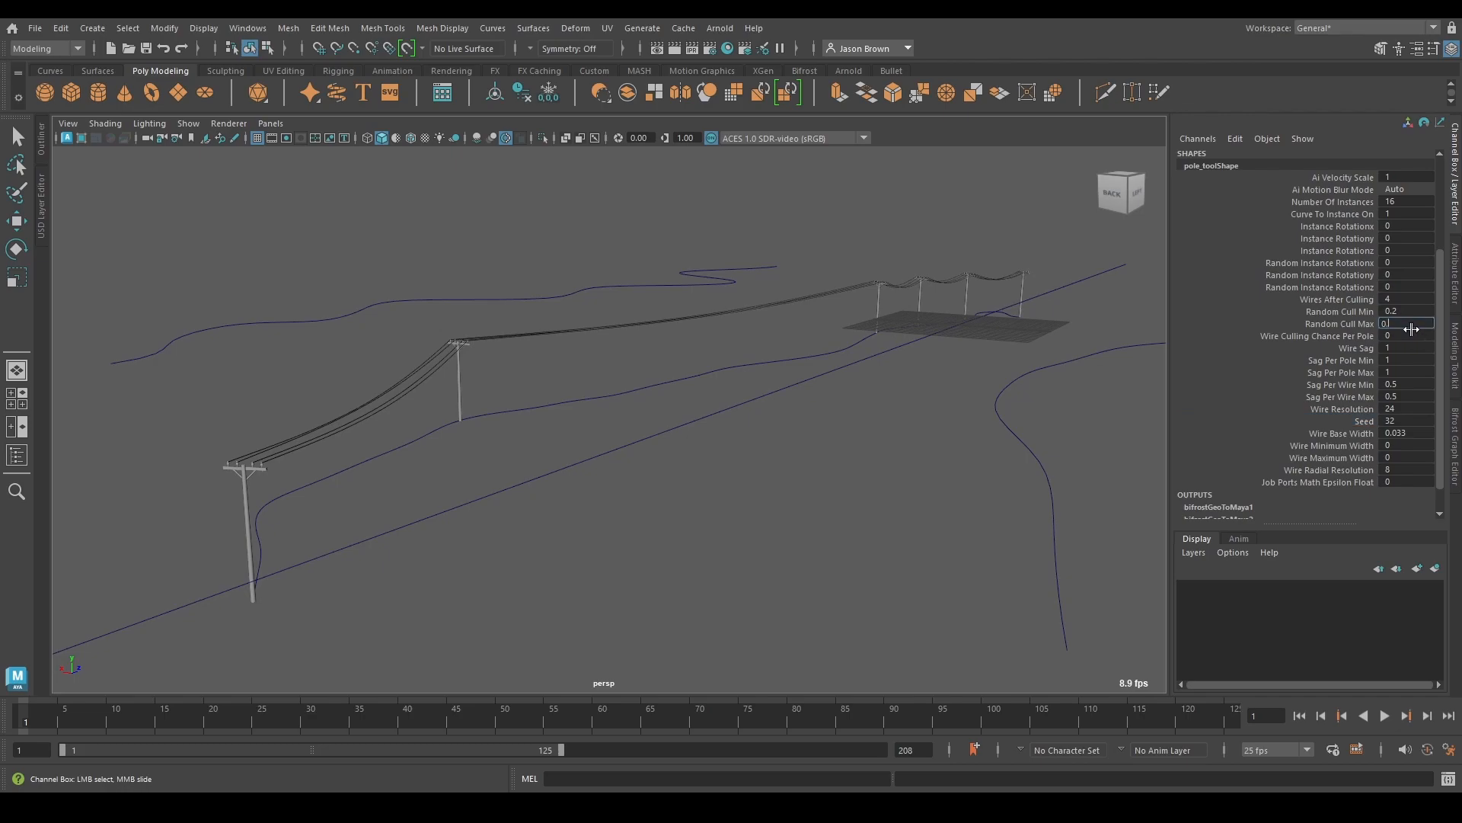
{"action": "type", "text": "0.4"}
{"action": "key", "text": "Return"}
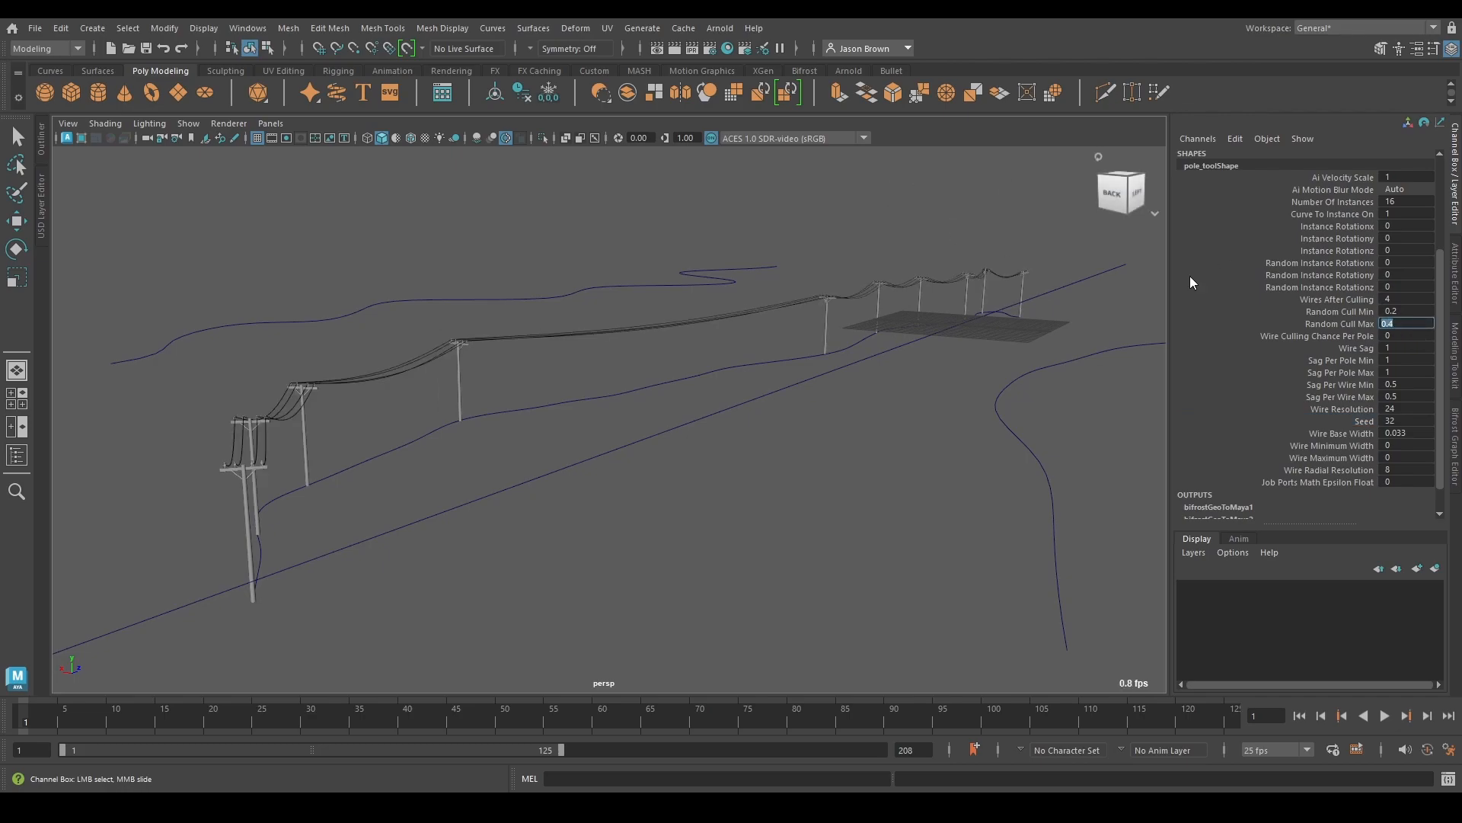
{"action": "double_click", "coordinate": [1415, 422]}
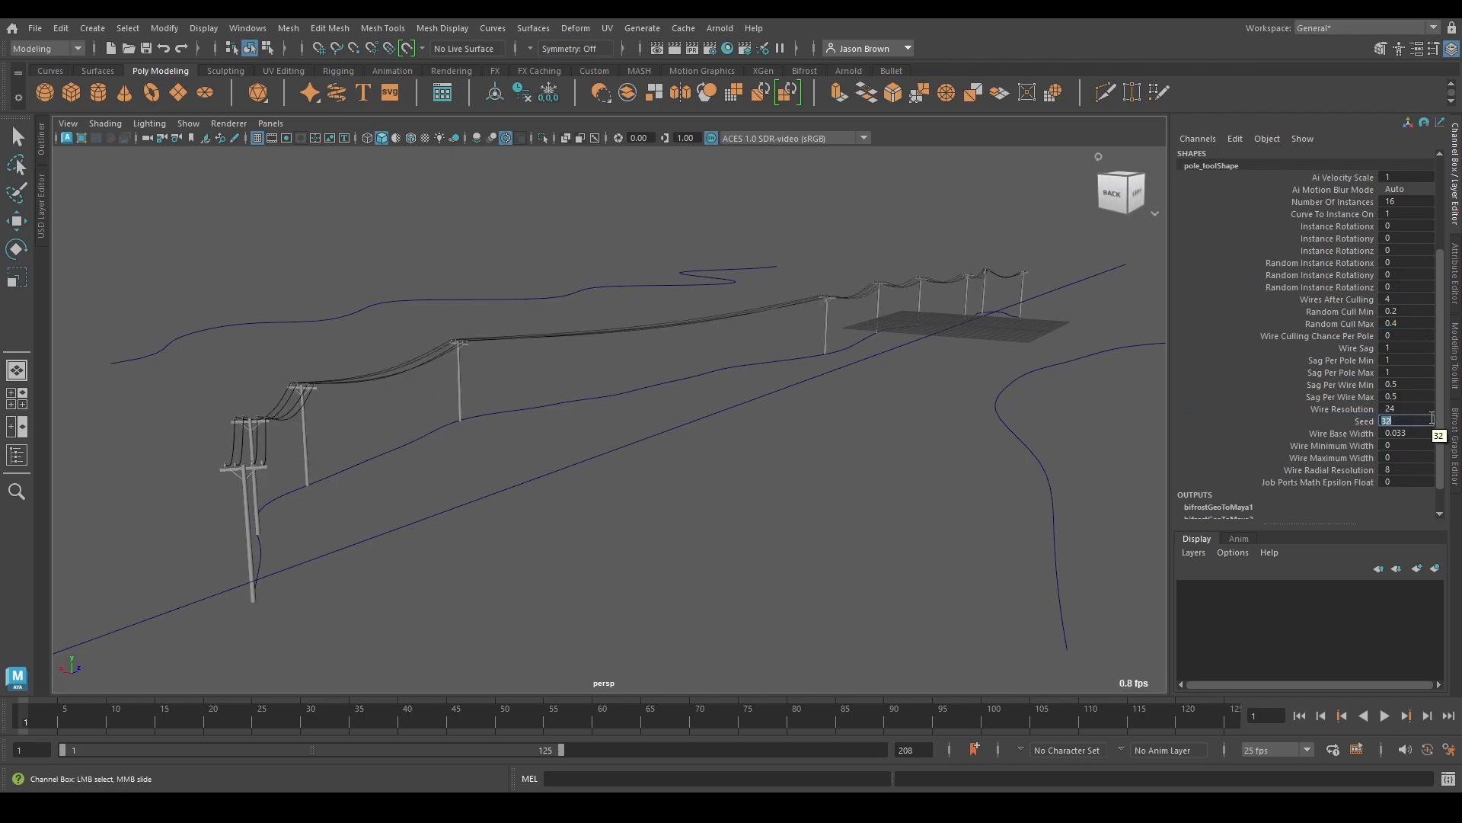
{"action": "type", "text": "325"}
{"action": "key", "text": "Return"}
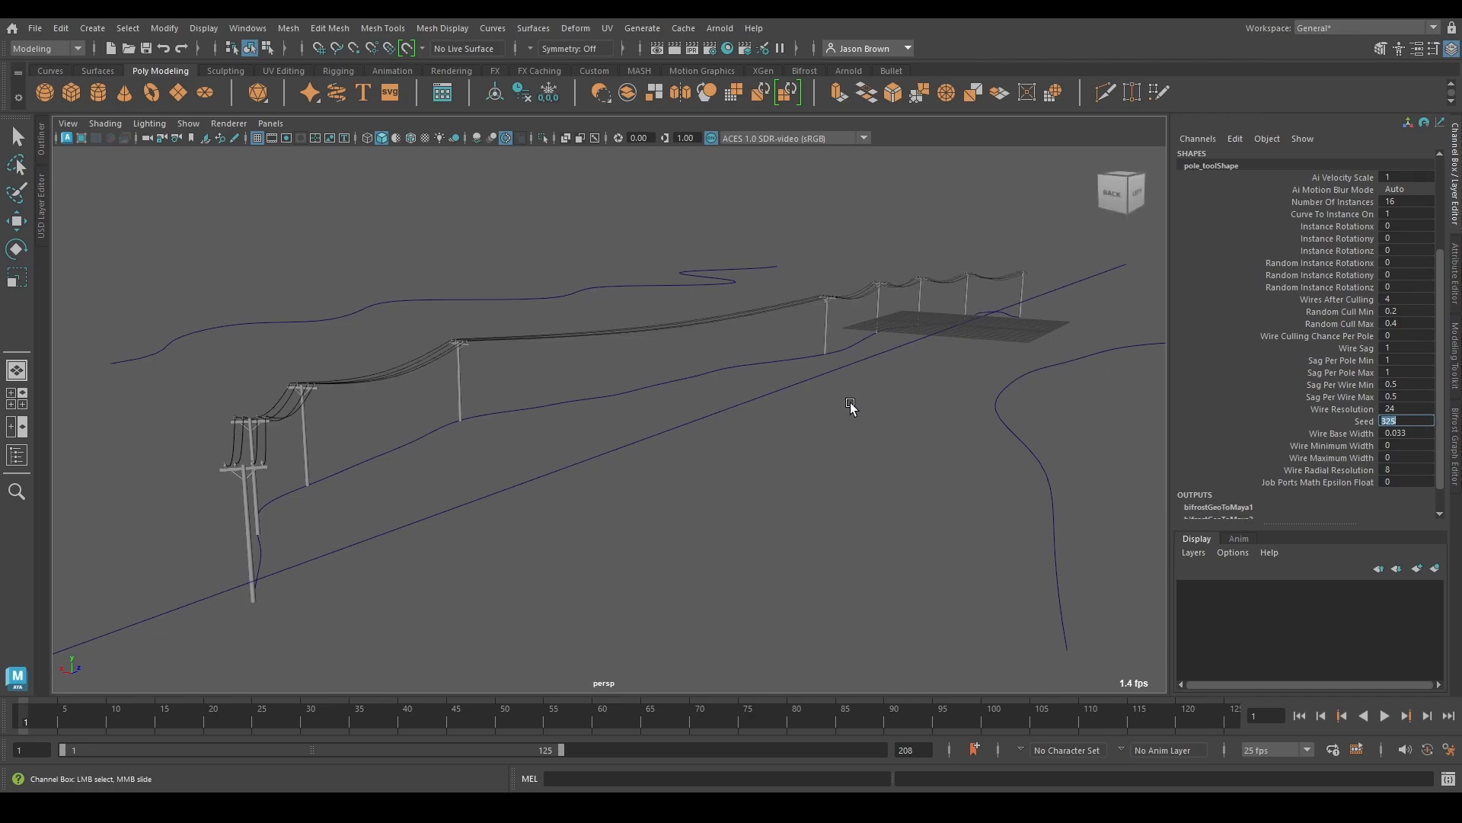
Step: Set Wire Sag to 0.7 and Sag Per Pole Min to 3
{"action": "left_click_drag", "start_coordinate": [843, 351], "coordinate": [797, 372], "text": "alt"}
{"action": "left_click_drag", "start_coordinate": [437, 389], "coordinate": [786, 451], "text": "alt"}
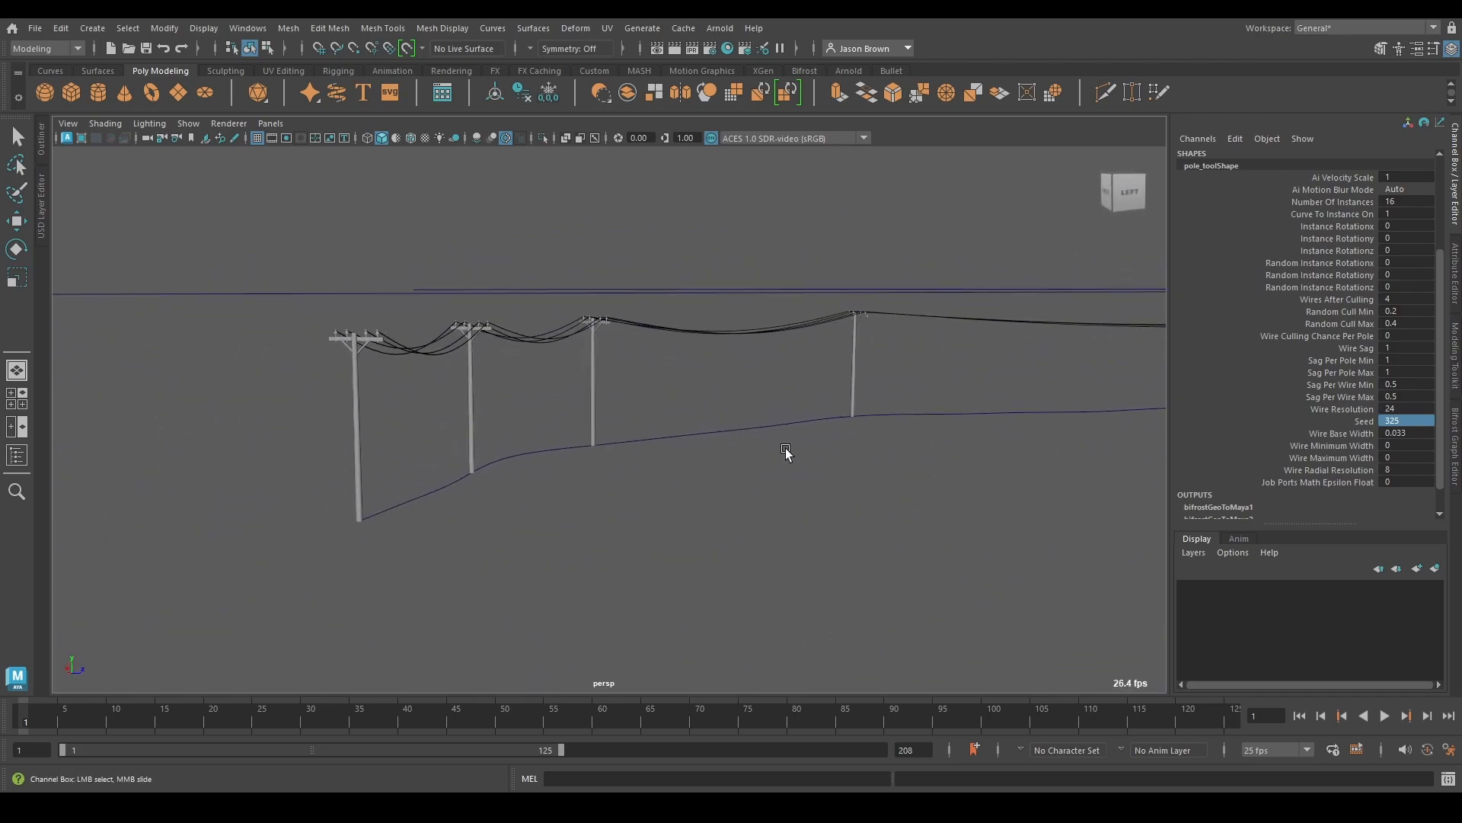
{"action": "left_click", "coordinate": [1381, 349]}
{"action": "mouse_move", "coordinate": [738, 483]}
{"action": "middle_mouse_down"}
{"action": "mouse_move", "coordinate": [754, 483]}
{"action": "mouse_move", "coordinate": [708, 490]}
{"action": "mouse_move", "coordinate": [750, 490]}
{"action": "mouse_move", "coordinate": [740, 497]}
{"action": "middle_mouse_up"}
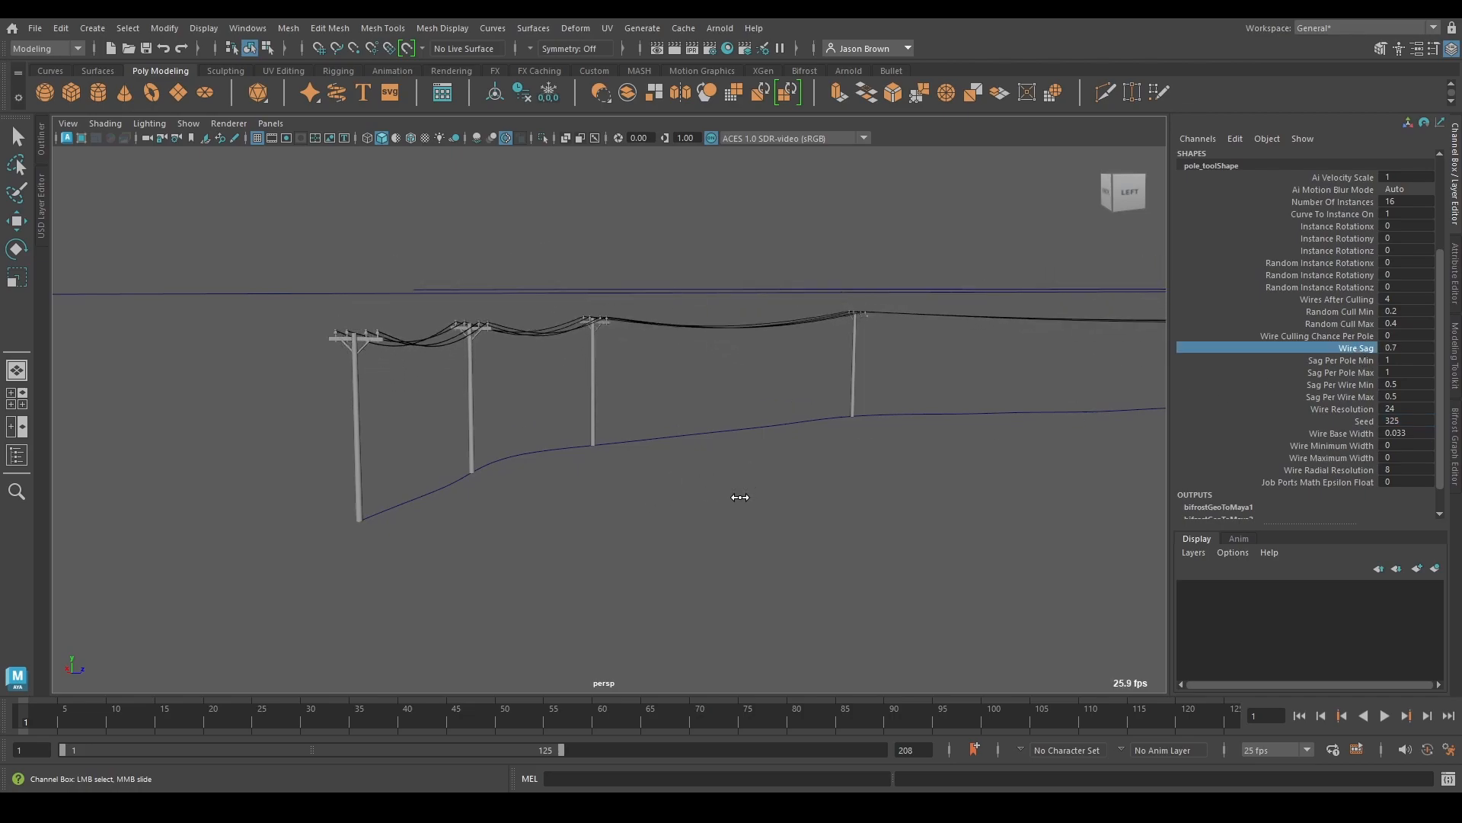
{"action": "left_click", "coordinate": [1322, 361]}
{"action": "mouse_move", "coordinate": [1018, 450]}
{"action": "middle_mouse_down"}
{"action": "mouse_move", "coordinate": [989, 447]}
{"action": "mouse_move", "coordinate": [1030, 455]}
{"action": "middle_mouse_up"}
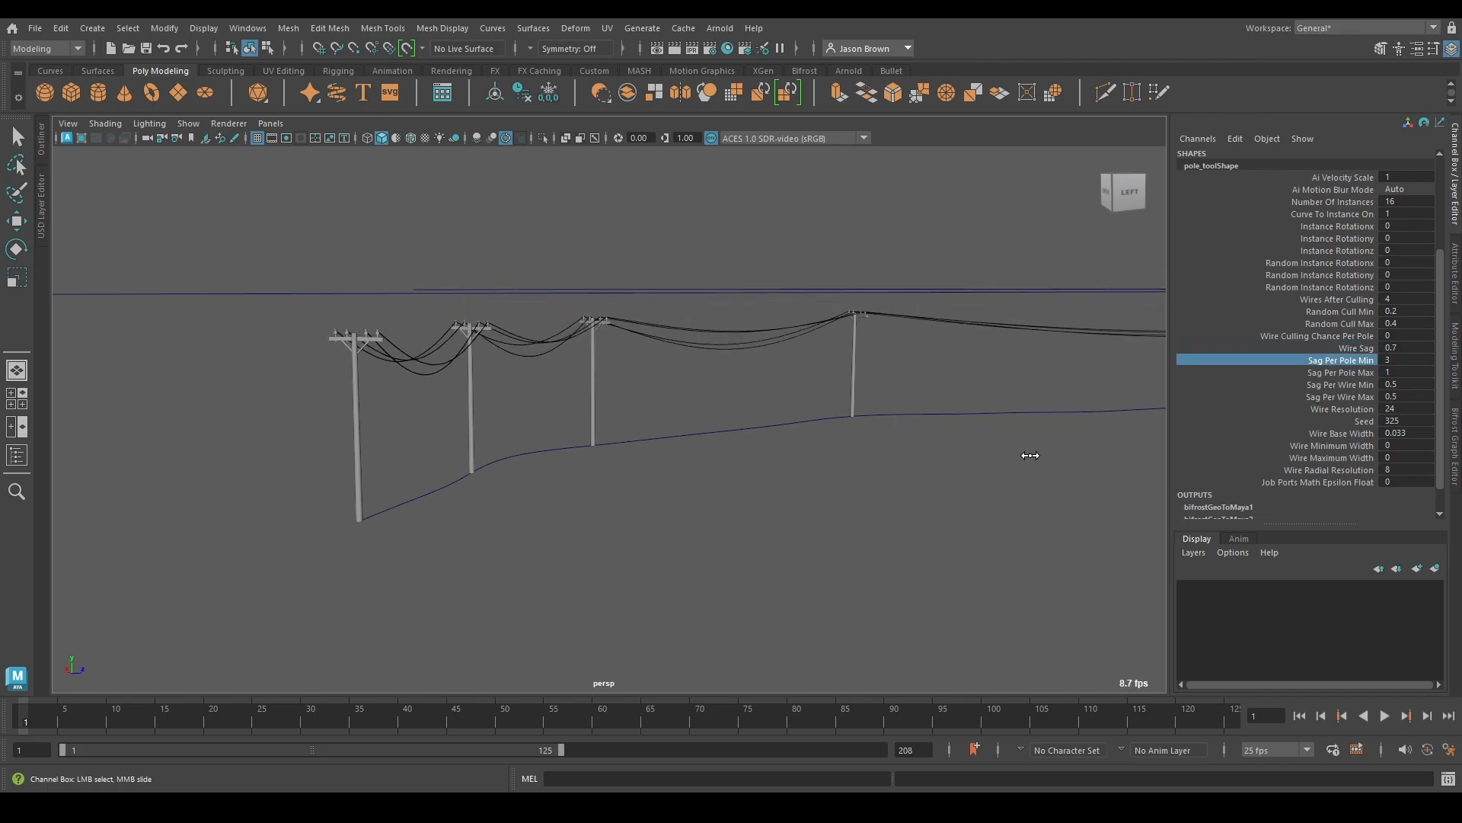
Step: Raise Sag Per Pole Max to 4.5 so the wire sag varies between poles
{"action": "left_click", "coordinate": [1340, 385]}
{"action": "left_click", "coordinate": [1341, 372]}
{"action": "middle_click_drag", "start_coordinate": [891, 490], "coordinate": [927, 483]}
{"action": "left_click_drag", "start_coordinate": [927, 483], "coordinate": [683, 379], "text": "alt"}
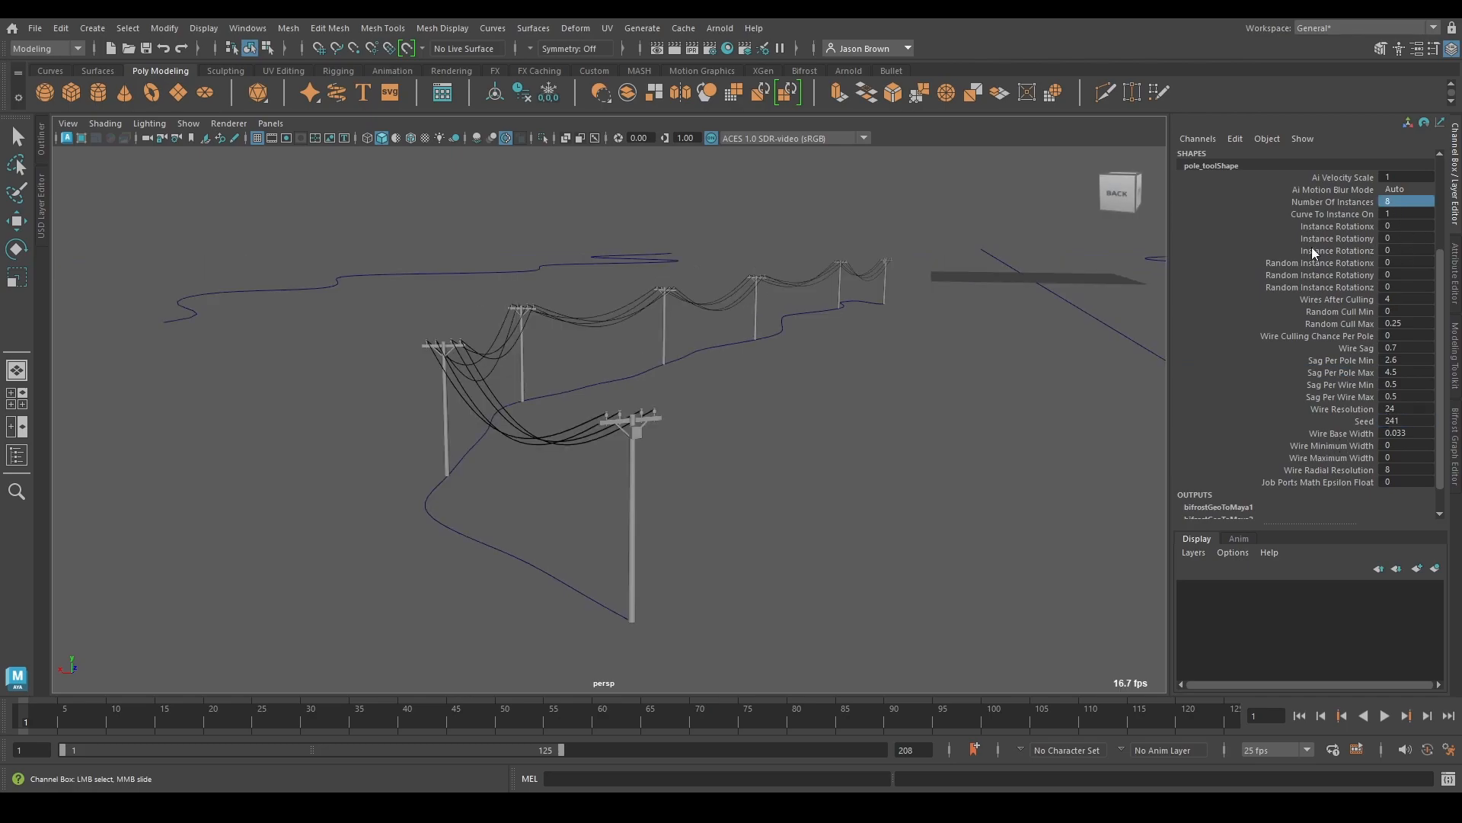
Step: Try Curve To Instance On at 2, and set it to 0 to place the poles along the first path curve
{"action": "left_click", "coordinate": [1402, 281]}
{"action": "type", "text": "2"}
{"action": "key", "text": "Return"}
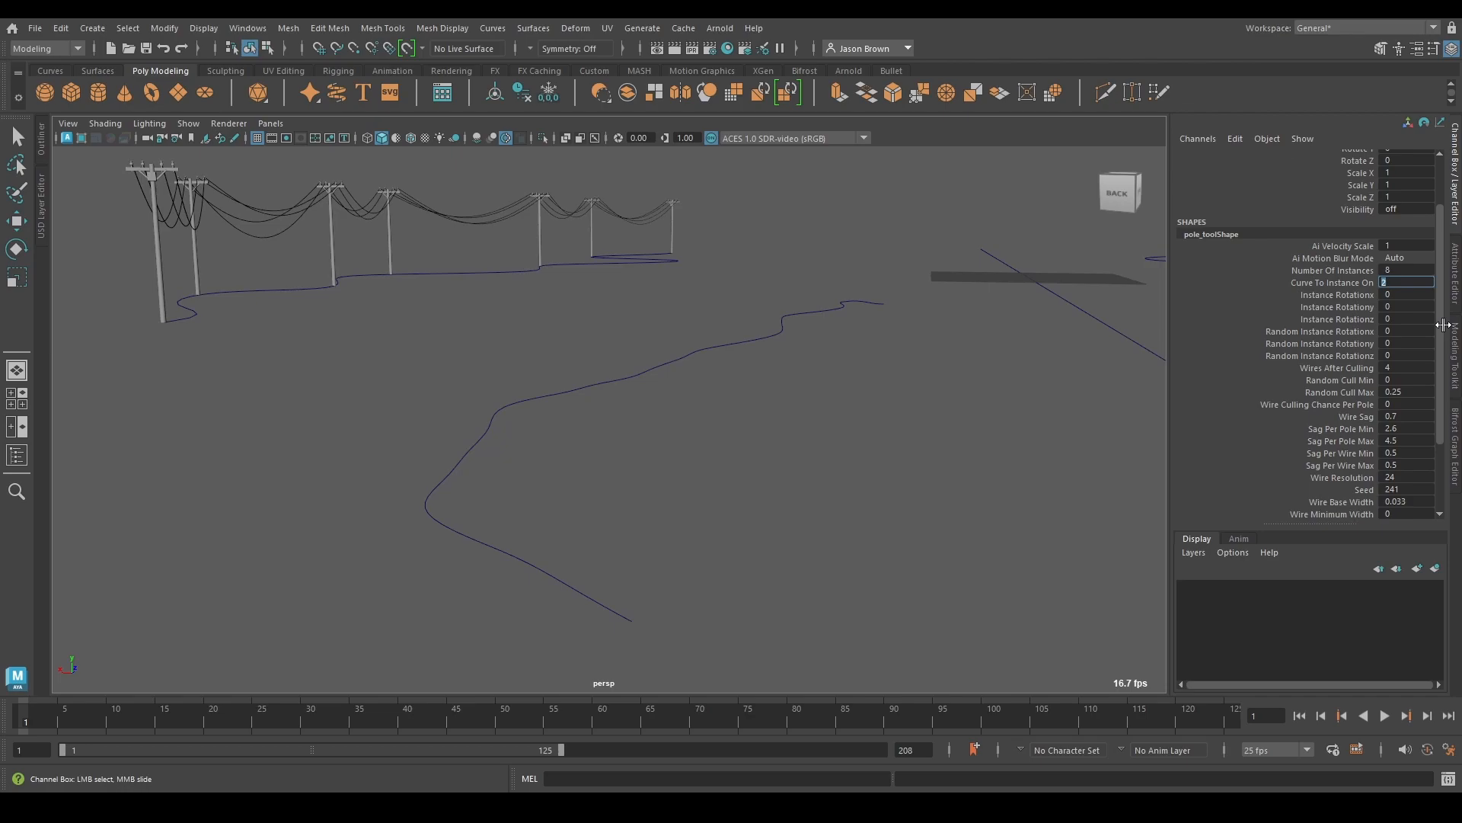
{"action": "key", "text": "Return"}
{"action": "left_click_drag", "start_coordinate": [705, 376], "coordinate": [833, 442], "text": "alt"}
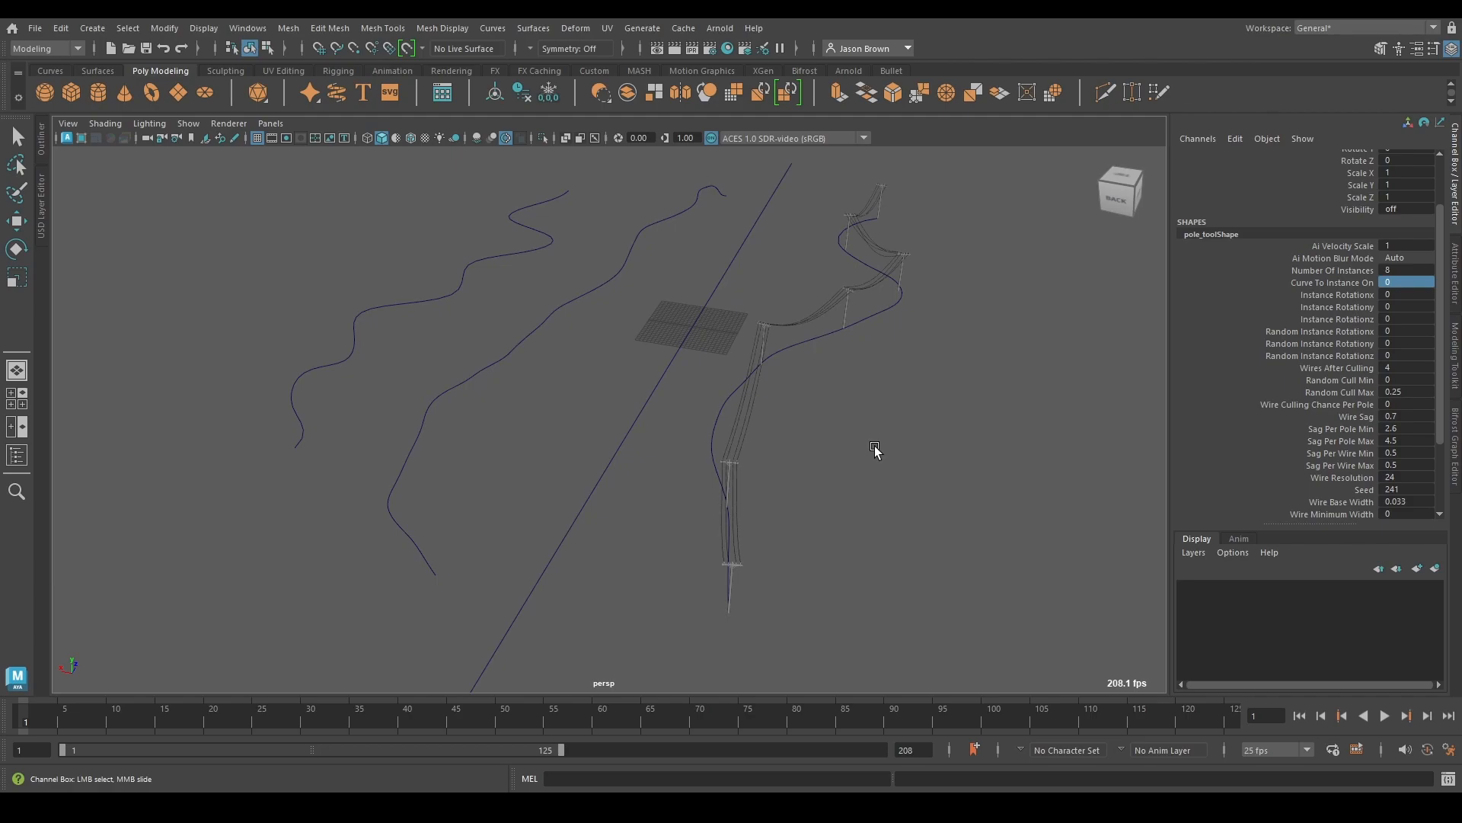
Step: Switch the path curve carrying the poles to control-vertex editing and select a group of vertices near its middle
{"action": "left_click_drag", "start_coordinate": [786, 450], "coordinate": [715, 453], "text": "alt"}
{"action": "right_click", "coordinate": [700, 425]}
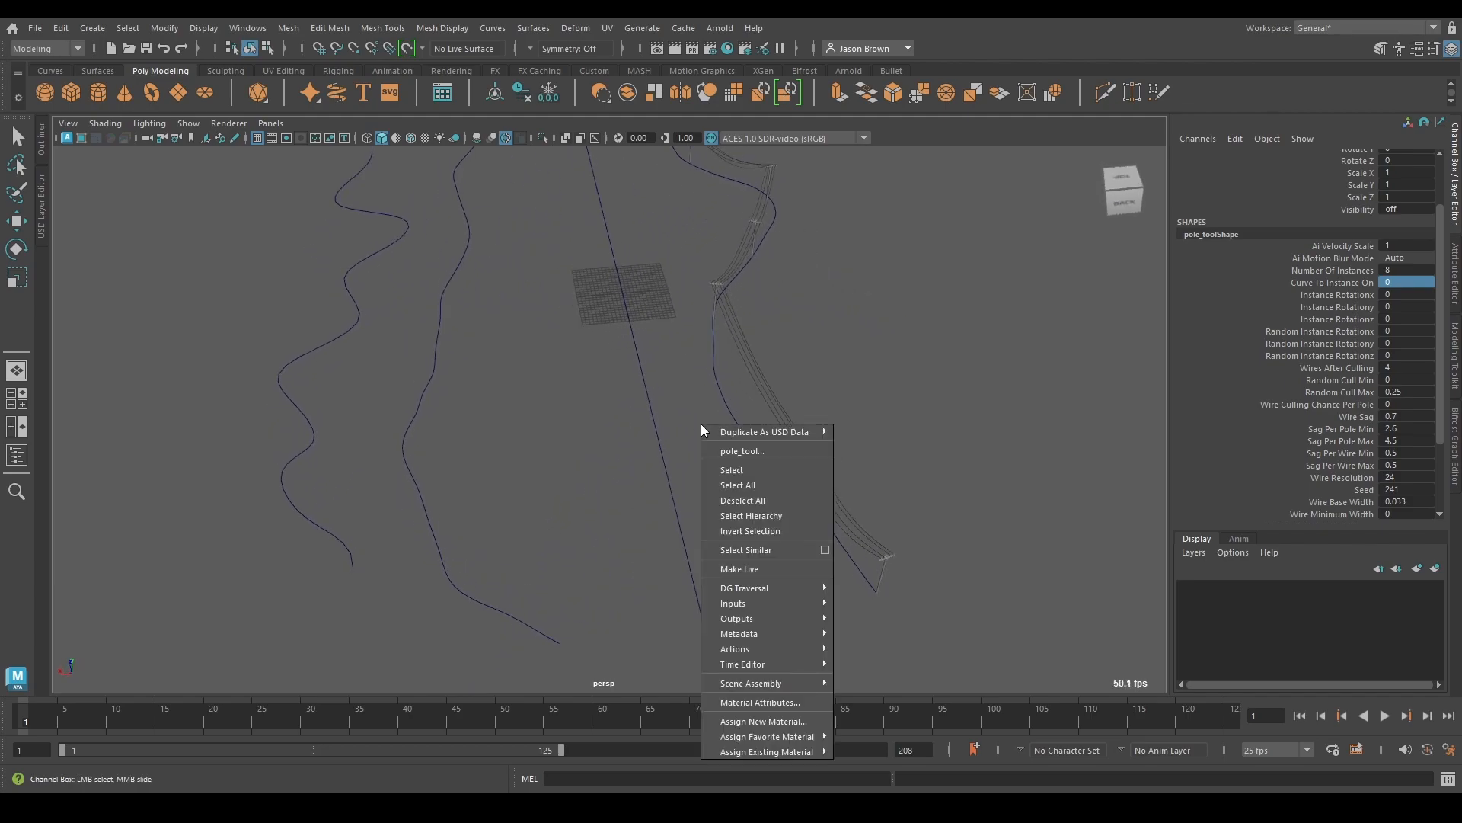
{"action": "left_click_drag", "start_coordinate": [747, 388], "coordinate": [697, 416]}
{"action": "right_click_drag", "start_coordinate": [852, 359], "coordinate": [764, 360]}
{"action": "left_click_drag", "start_coordinate": [816, 339], "coordinate": [664, 484], "text": "alt"}
{"action": "left_click_drag", "start_coordinate": [653, 408], "coordinate": [728, 557]}
Step: Move the curve's control vertices sideways to reshape its bends under the poles
{"action": "key", "text": "w"}
{"action": "left_click_drag", "start_coordinate": [706, 479], "coordinate": [793, 483]}
{"action": "left_click_drag", "start_coordinate": [706, 371], "coordinate": [746, 423]}
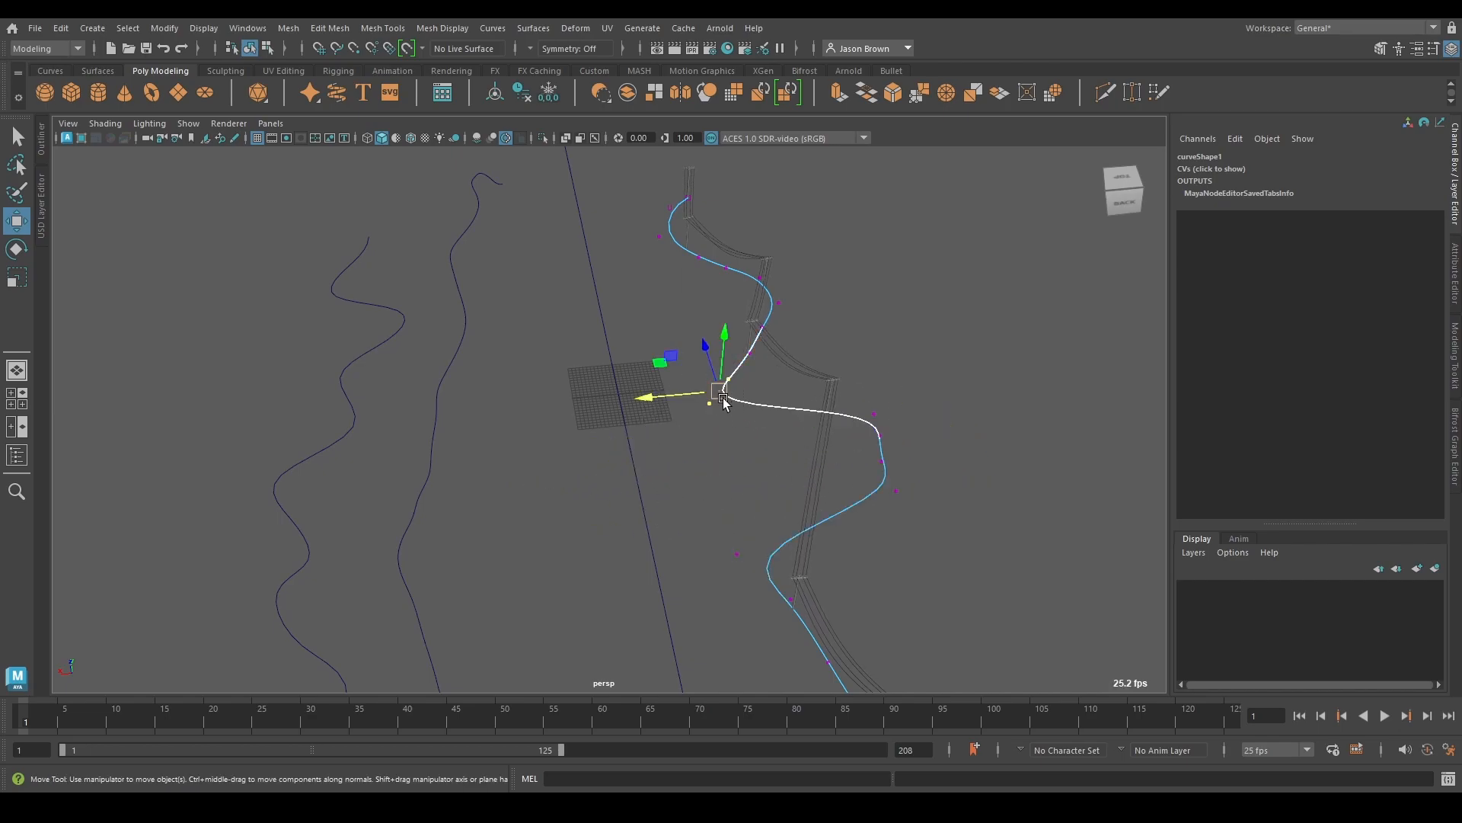
{"action": "left_click_drag", "start_coordinate": [662, 366], "coordinate": [635, 335]}
Step: Raise the selected control vertices of the path curve to change the height of its middle section
{"action": "left_click_drag", "start_coordinate": [723, 373], "coordinate": [810, 378], "text": "alt"}
{"action": "right_click_drag", "start_coordinate": [810, 378], "coordinate": [821, 437], "text": "alt"}
{"action": "left_click_drag", "start_coordinate": [704, 430], "coordinate": [727, 248]}
{"action": "left_click_drag", "start_coordinate": [810, 424], "coordinate": [743, 381], "text": "alt"}
{"action": "key", "text": "e"}
{"action": "key", "text": "w"}
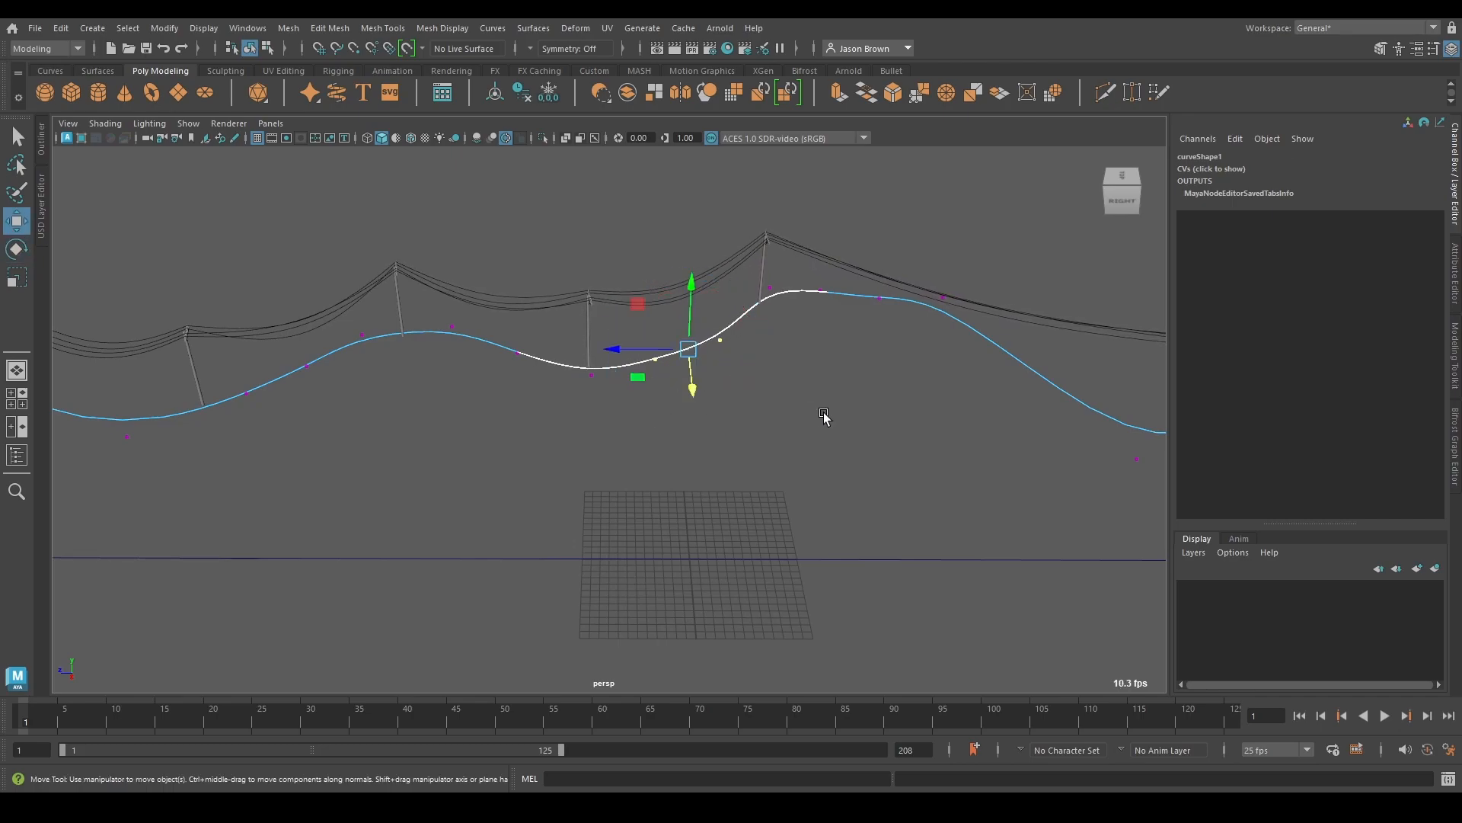
Step: Return curve1 to object mode and review how the poles and wires follow the reshaped path
{"action": "left_click", "coordinate": [771, 424]}
{"action": "middle_click_drag", "start_coordinate": [782, 453], "coordinate": [895, 482], "text": "alt"}
{"action": "scroll", "coordinate": [893, 481], "scroll_direction": "down", "scroll_amount": 4}
{"action": "left_click_drag", "start_coordinate": [892, 480], "coordinate": [824, 421], "text": "alt"}
{"action": "right_click_drag", "start_coordinate": [763, 318], "coordinate": [816, 309]}
{"action": "left_click_drag", "start_coordinate": [884, 333], "coordinate": [1005, 468], "text": "alt"}
{"action": "middle_click_drag", "start_coordinate": [1005, 468], "coordinate": [915, 317], "text": "alt"}
{"action": "left_click_drag", "start_coordinate": [915, 318], "coordinate": [729, 304], "text": "alt"}
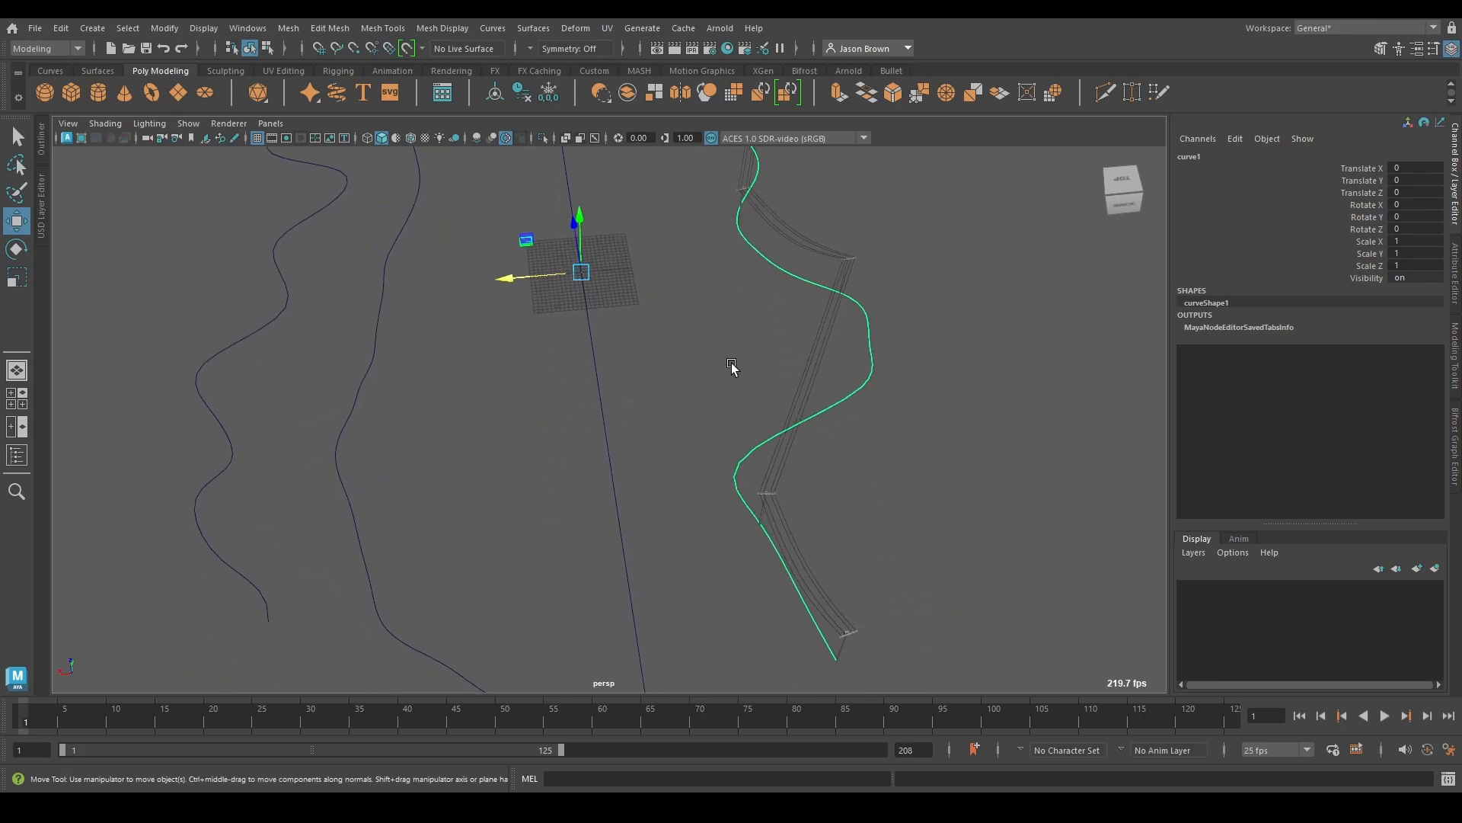